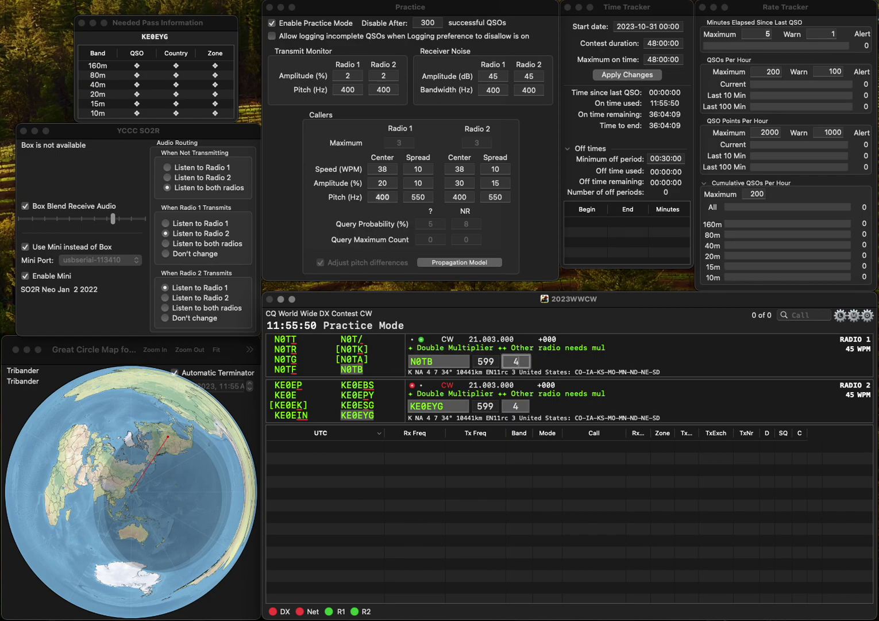
{"action": "key", "text": "Return"}
{"action": "key", "text": "space"}
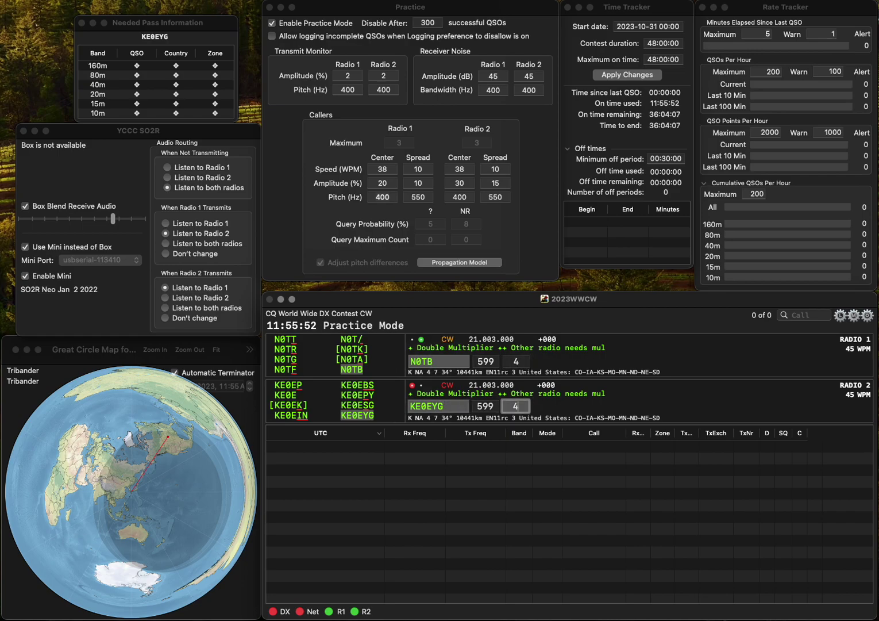
{"action": "key", "text": "Return"}
- Send the partial call W8 on Radio 1, and enter EA5DZ on Radio 2 and send its exchange
{"action": "type", "text": "W8"}
{"action": "key", "text": "Return"}
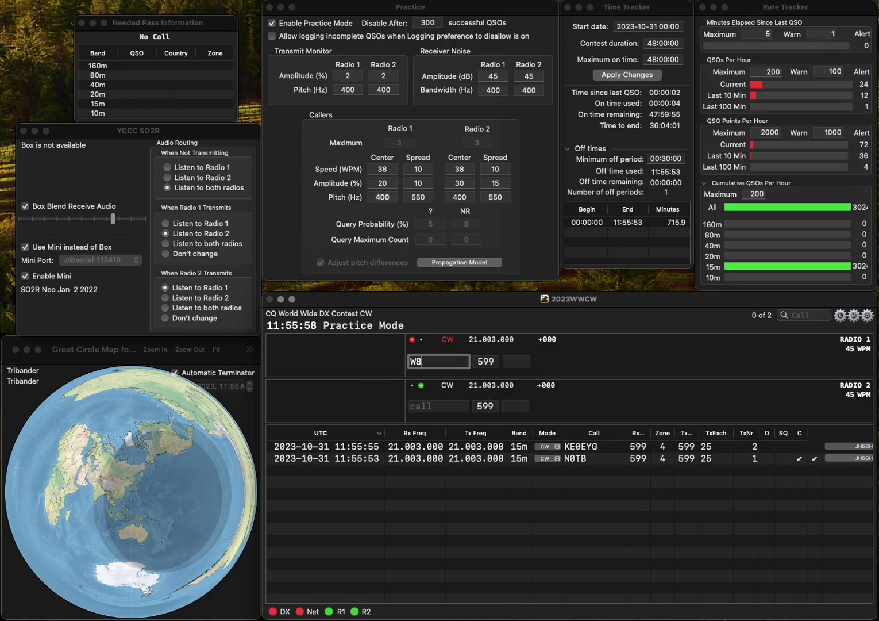
{"action": "type", "text": "EEADZ"}
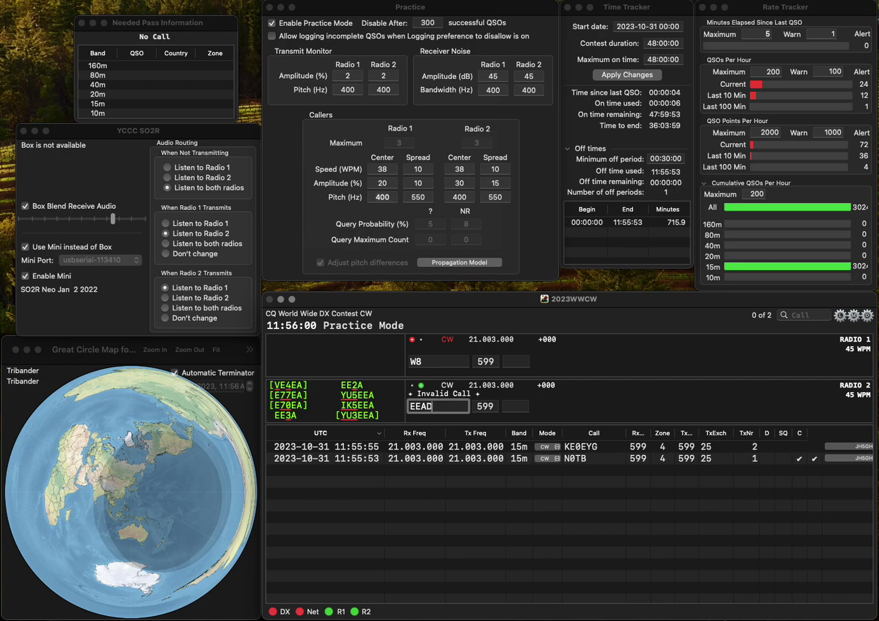
{"action": "key", "text": "Right"}
{"action": "type", "text": "5"}
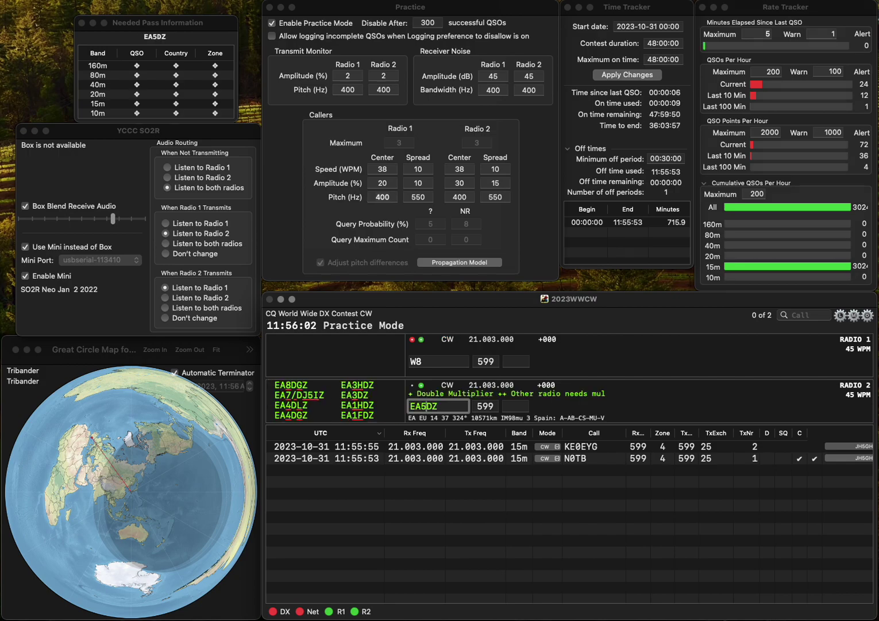
{"action": "key", "text": "Return"}
{"action": "type", "text": "PLA"}
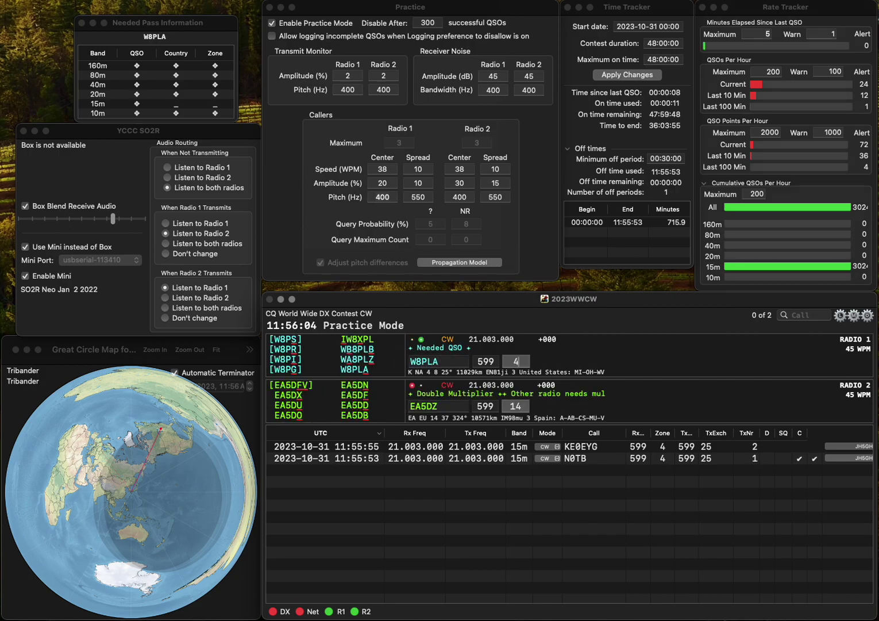
{"action": "key", "text": "Return"}
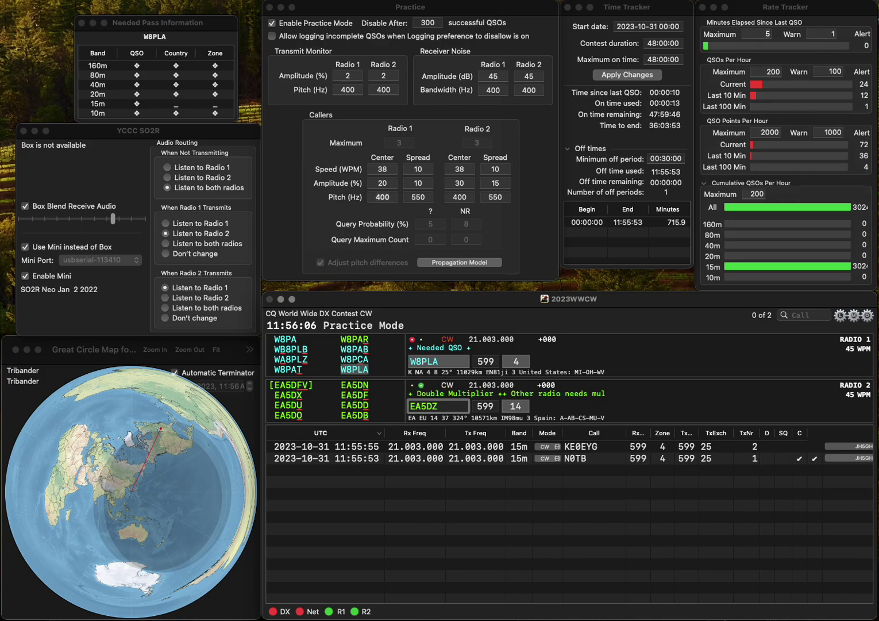
{"action": "key", "text": "BackSpace"}
{"action": "type", "text": "B"}
{"action": "key", "text": "Return"}
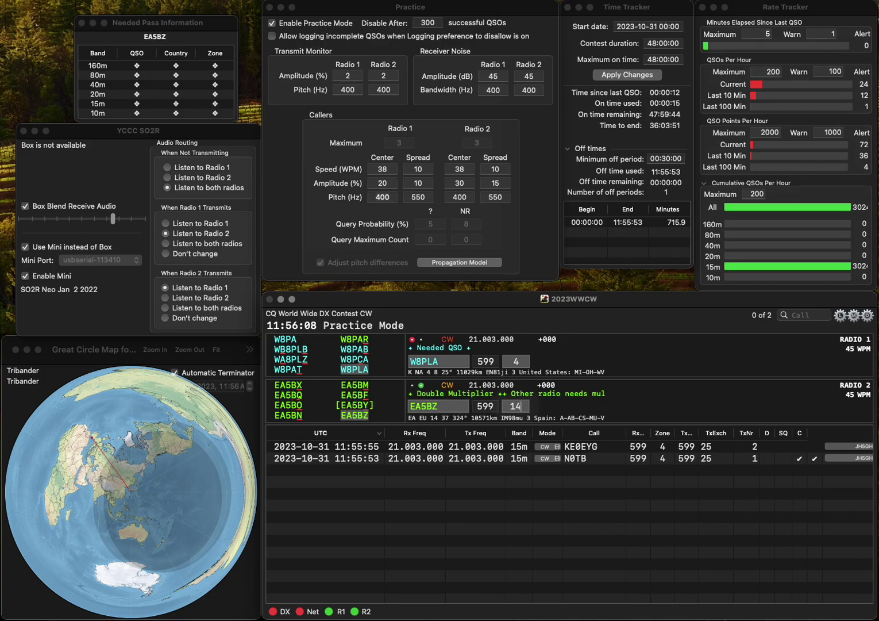
- Log the contacts with W8PLA on Radio 1 and EA5BZ on Radio 2
{"action": "key", "text": "Tab"}
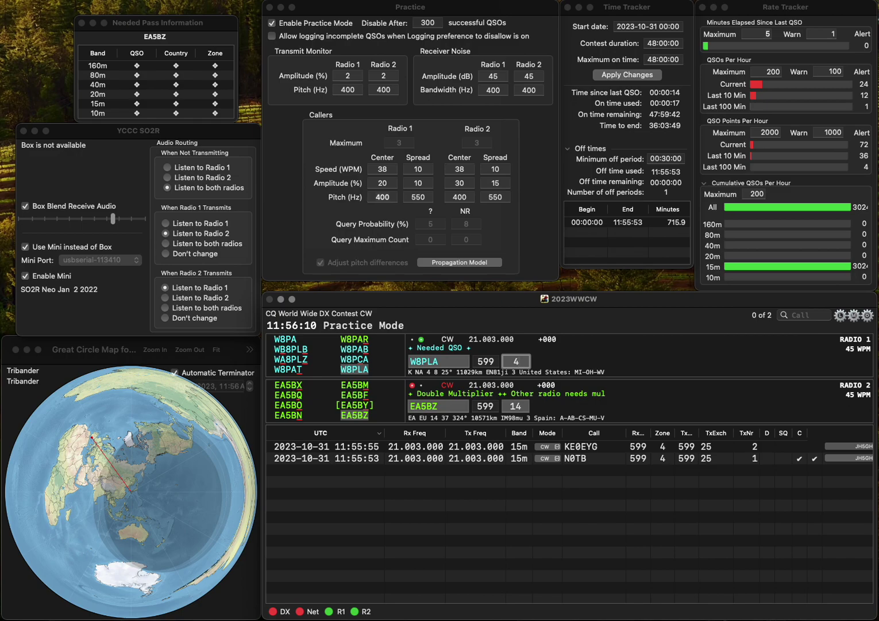
{"action": "key", "text": "Return"}
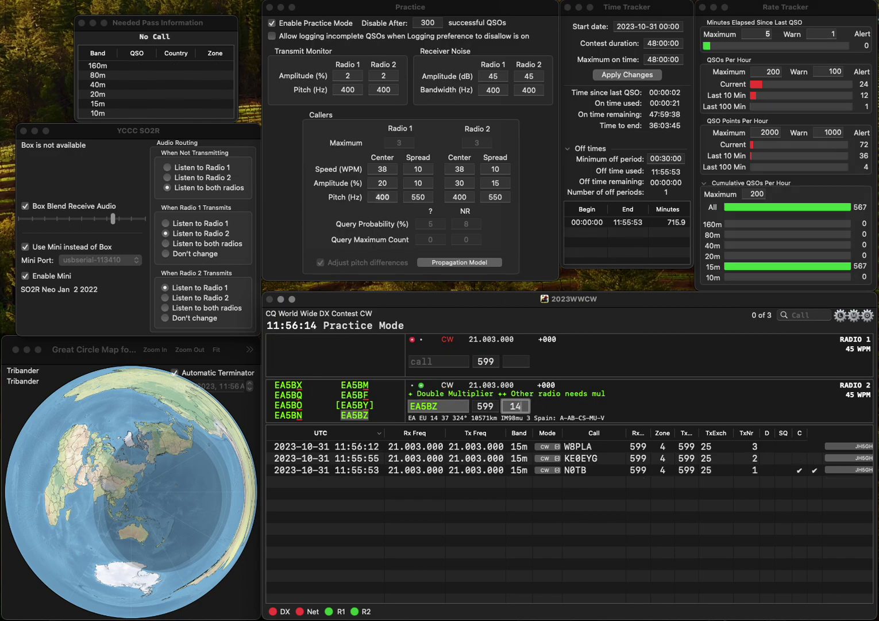
{"action": "key", "text": "Return"}
{"action": "type", "text": "G1YFG"}
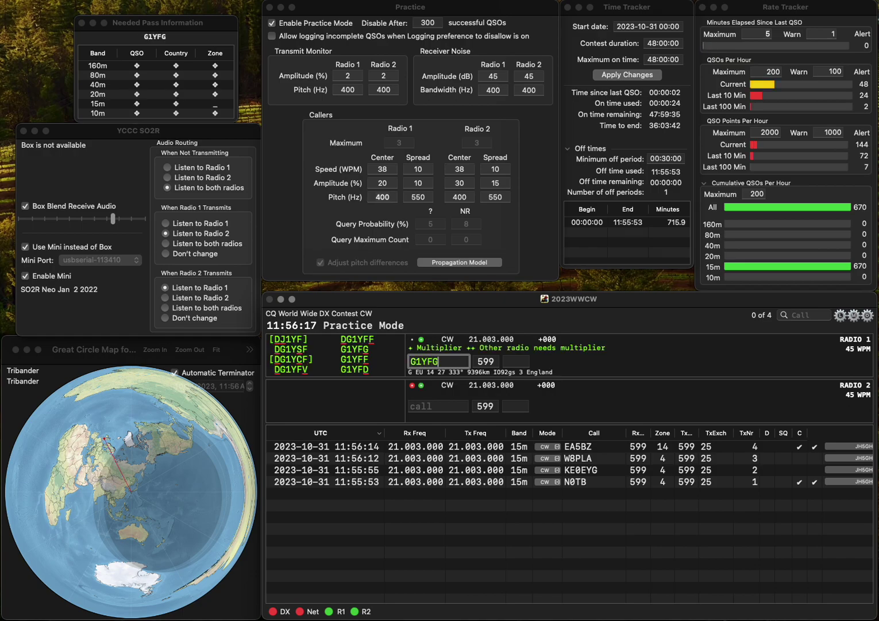
{"action": "key", "text": "Return"}
{"action": "type", "text": "SP5UAF"}
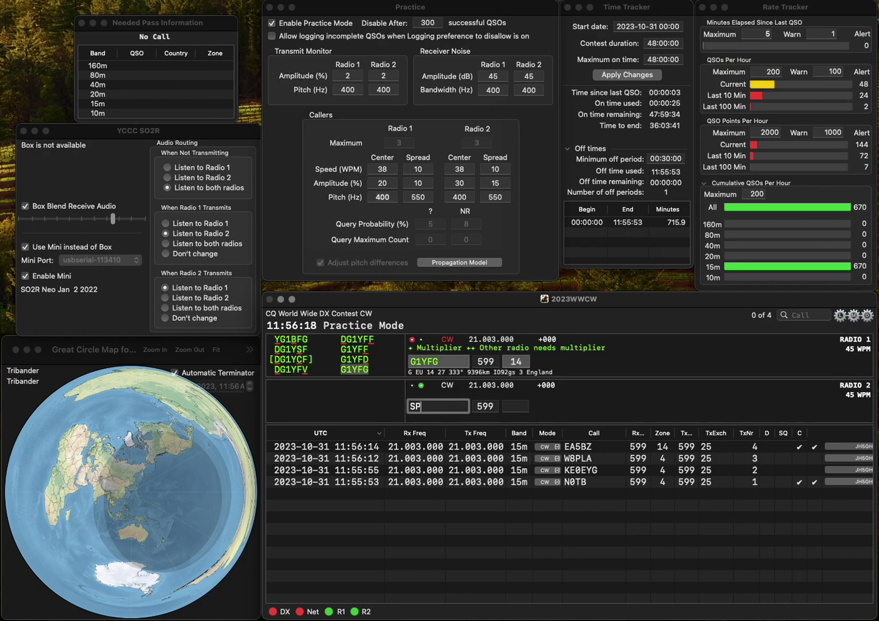
{"action": "key", "text": "Return"}
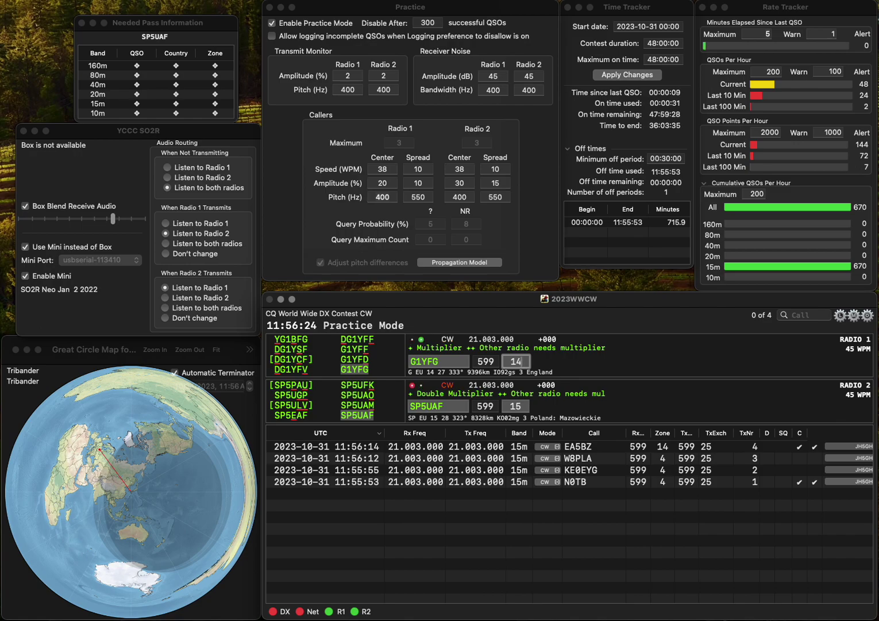
{"action": "key", "text": "Return"}
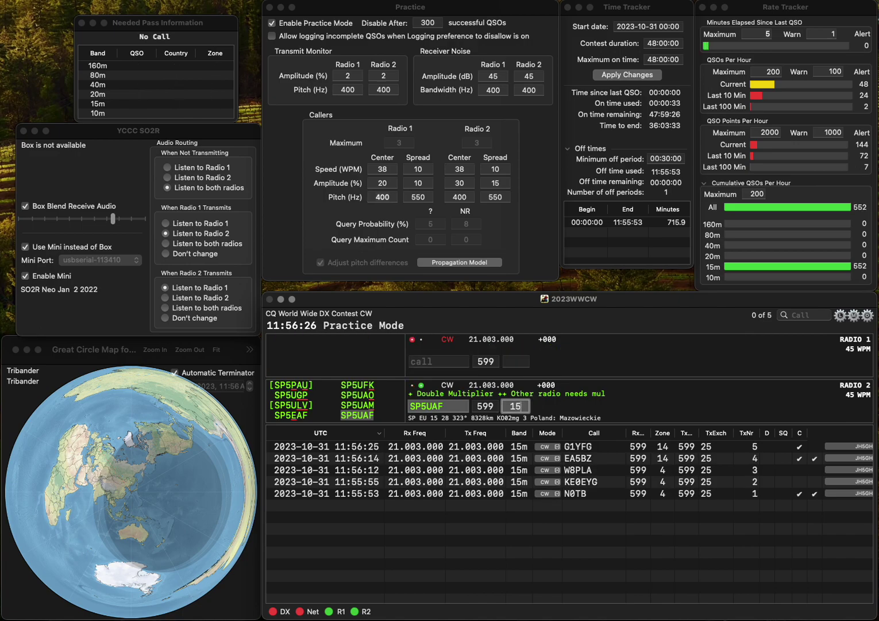
{"action": "key", "text": "Return"}
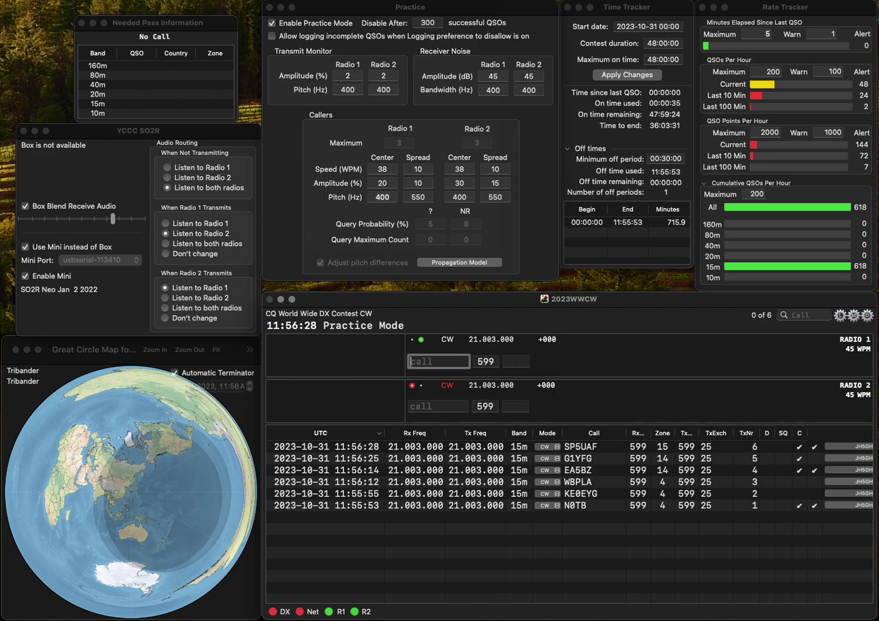
{"action": "type", "text": "SP2"}
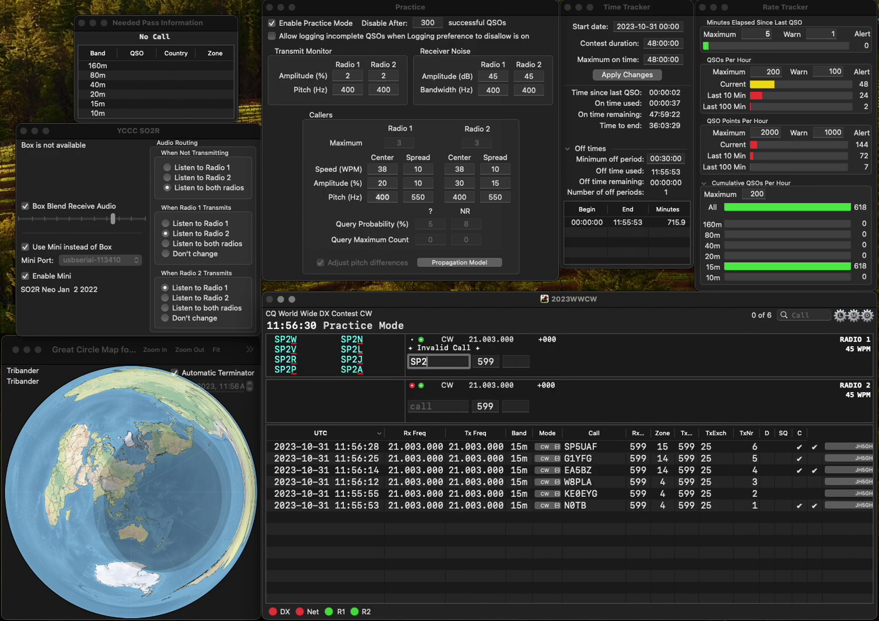
{"action": "type", "text": "HMN"}
{"action": "key", "text": "Return"}
{"action": "type", "text": "KA2E"}
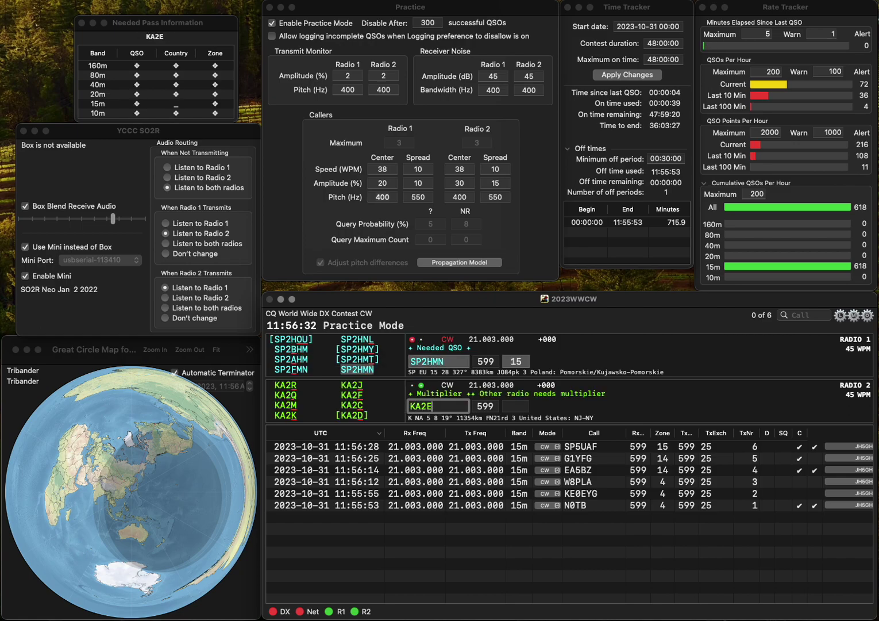
{"action": "type", "text": "BA"}
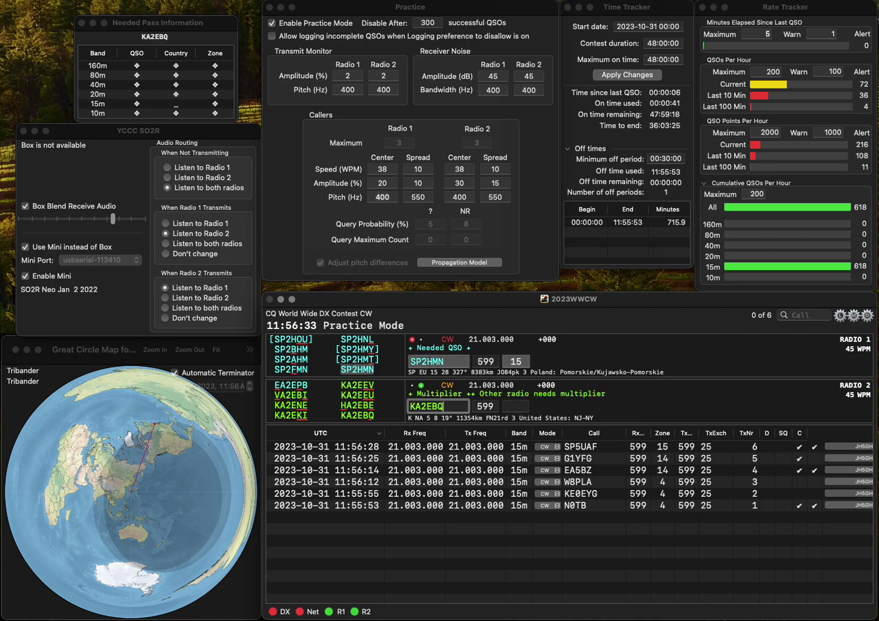
{"action": "key", "text": "Return"}
{"action": "key", "text": "Return"}
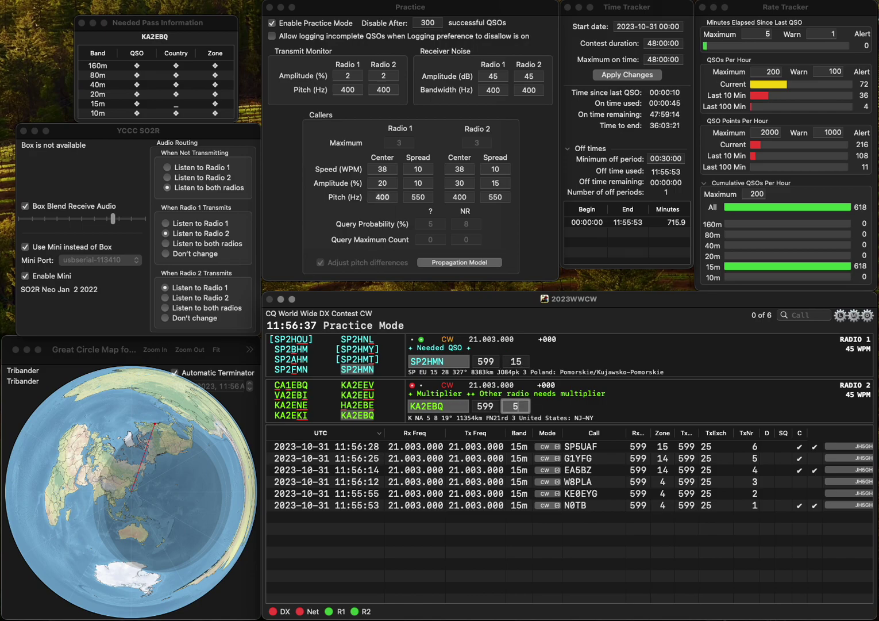
{"action": "key", "text": "Return"}
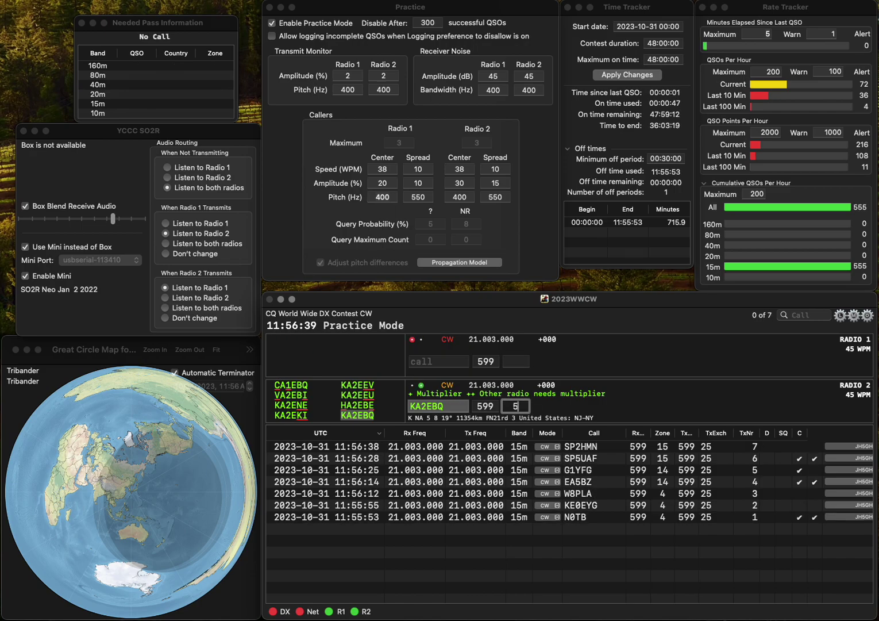
- Enter OH2YIW on Radio 1 and SQ8X on Radio 2, and send each its exchange
{"action": "type", "text": "OH"}
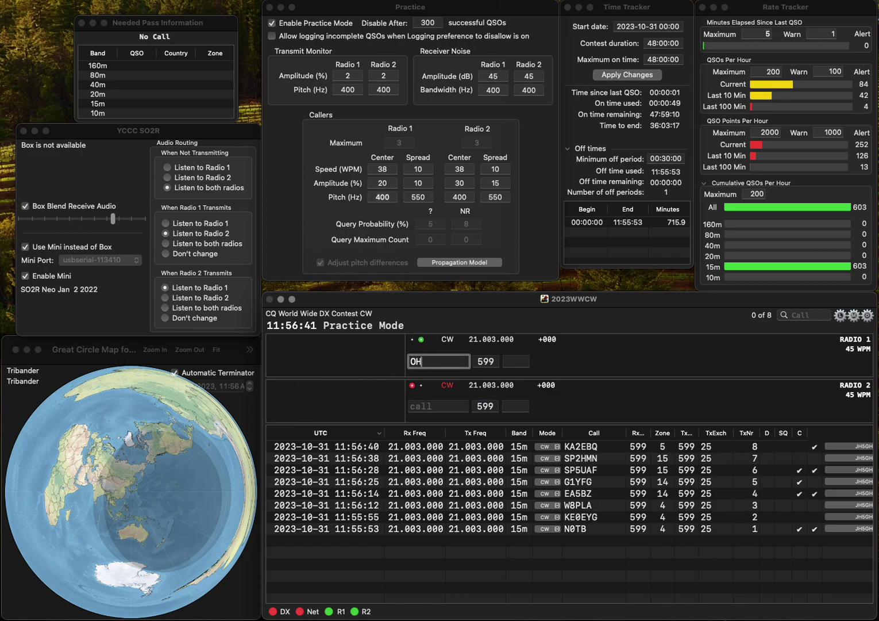
{"action": "type", "text": "2YIW"}
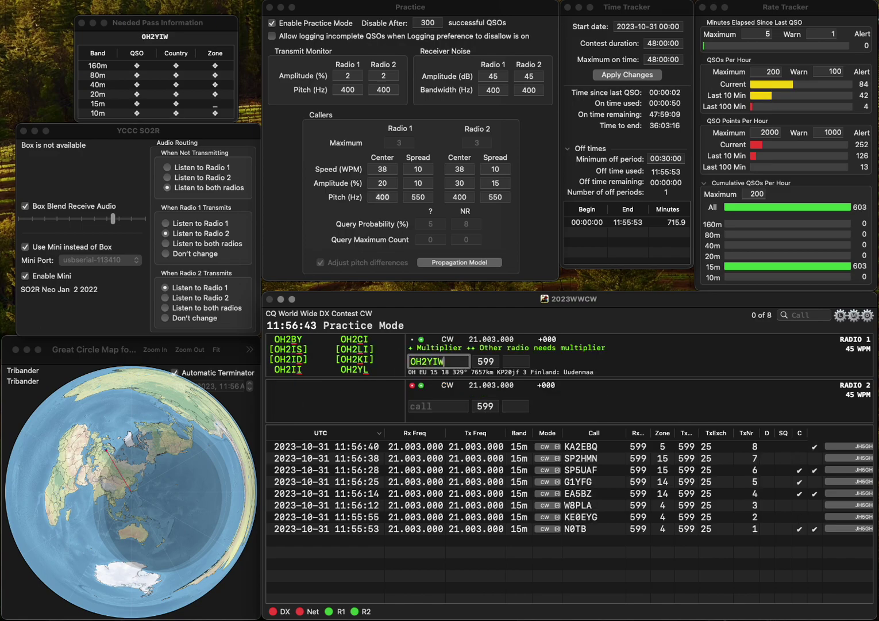
{"action": "key", "text": "Return"}
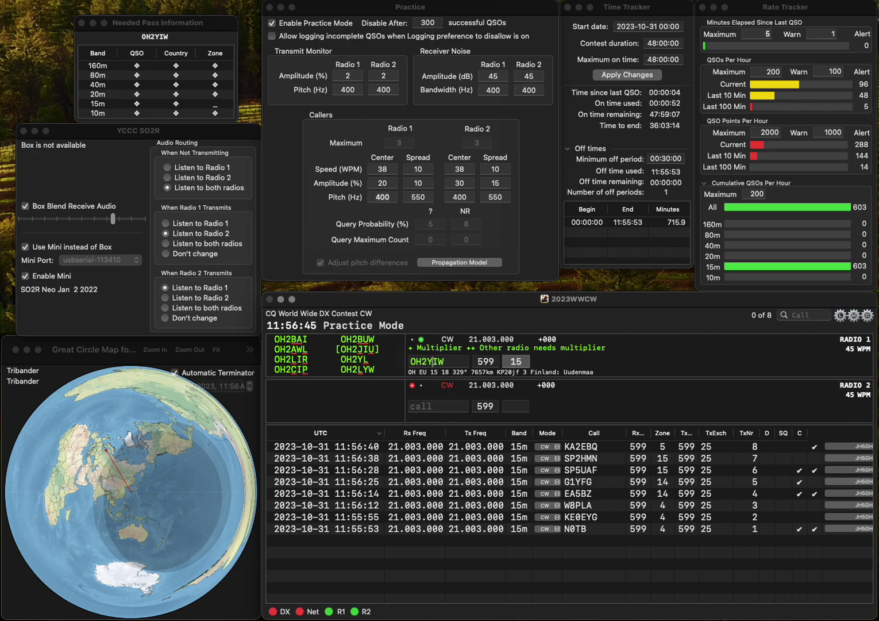
{"action": "type", "text": "SQ"}
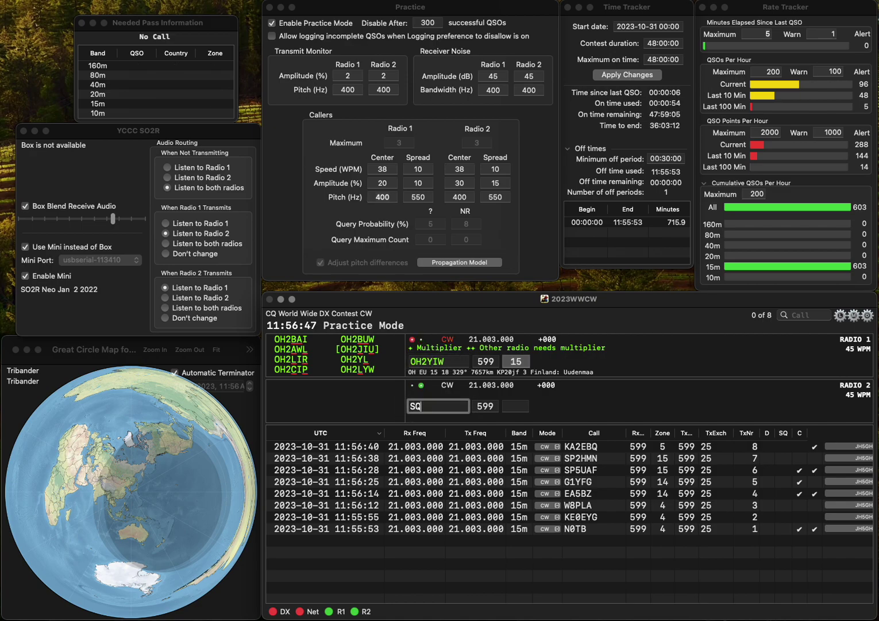
{"action": "type", "text": "8X"}
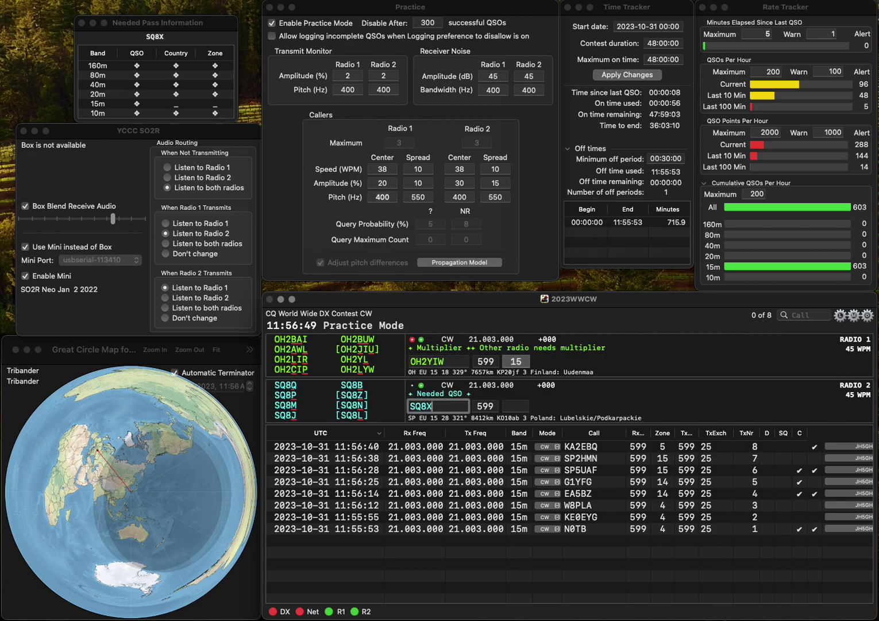
{"action": "key", "text": "Return"}
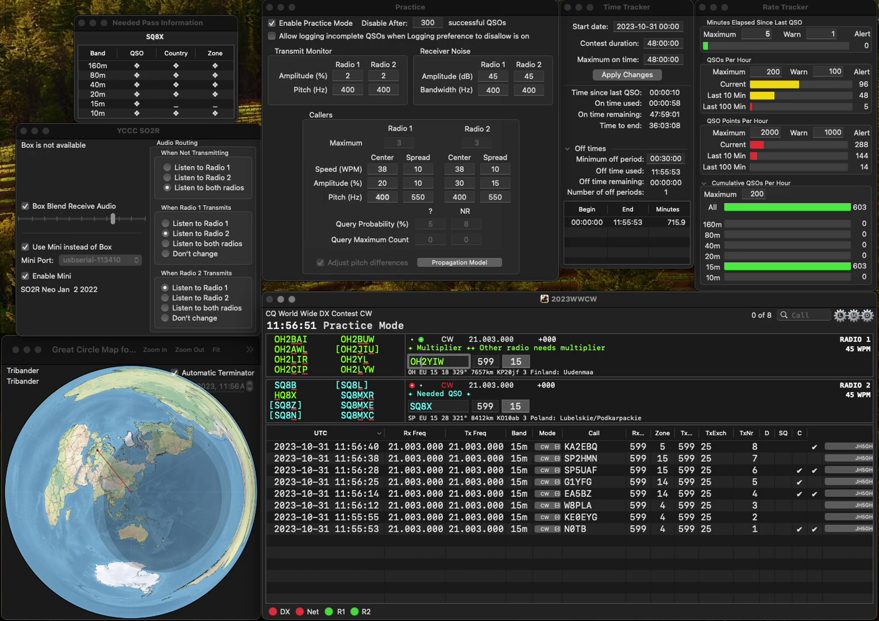
- Correct Radio 1's call to OH2CIP and Radio 2's call to SQ7X, resend the exchanges, and log both contacts
{"action": "type", "text": "CI"}
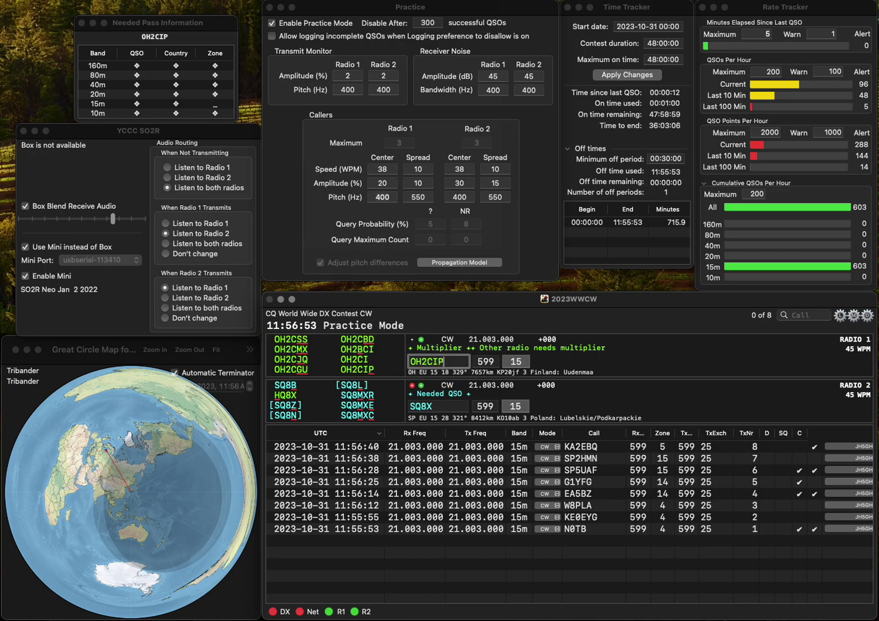
{"action": "type", "text": "P"}
{"action": "key", "text": "Return"}
{"action": "key", "text": "BackSpace"}
{"action": "key", "text": "BackSpace"}
{"action": "type", "text": "7X"}
{"action": "key", "text": "Return"}
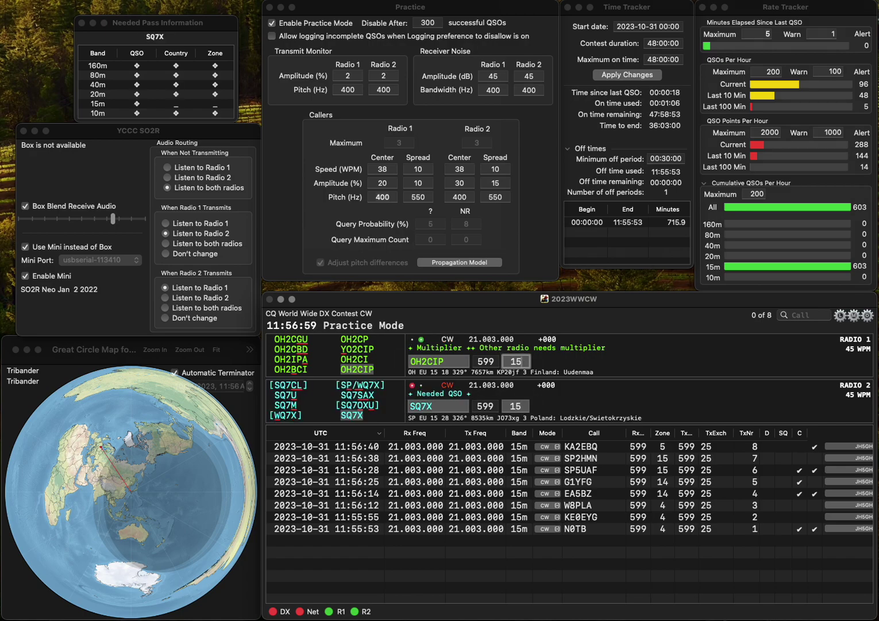
{"action": "key", "text": "Return"}
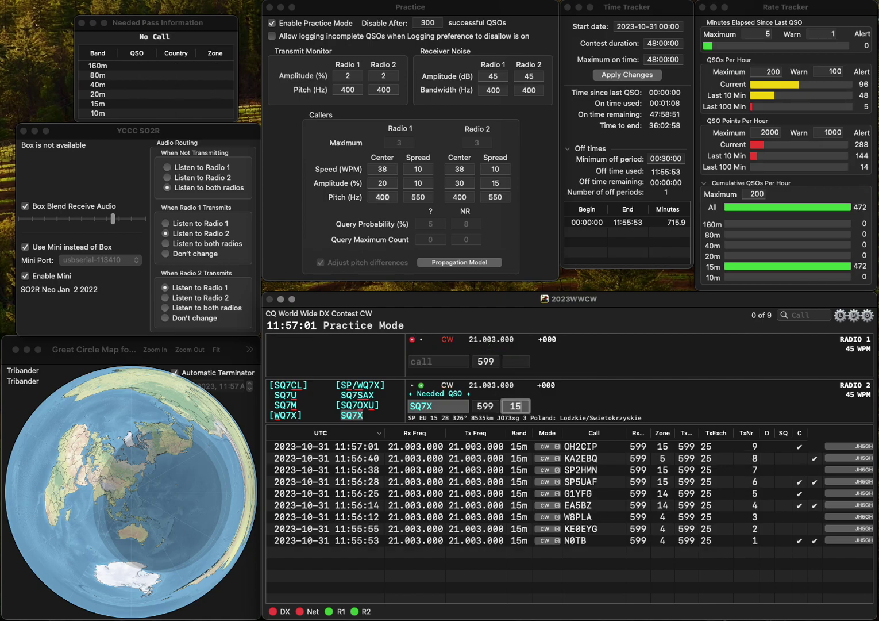
{"action": "key", "text": "Return"}
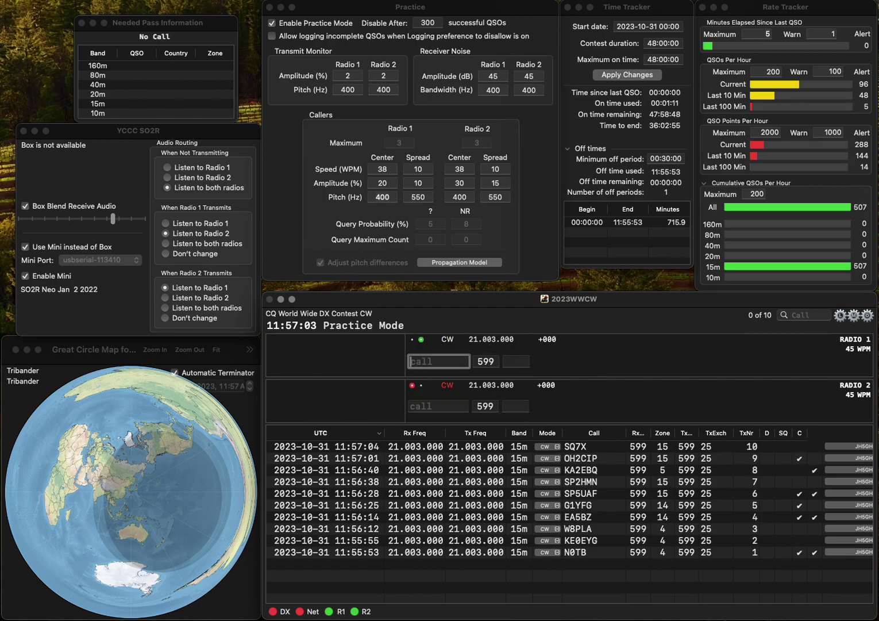
{"action": "type", "text": "PU2PTU"}
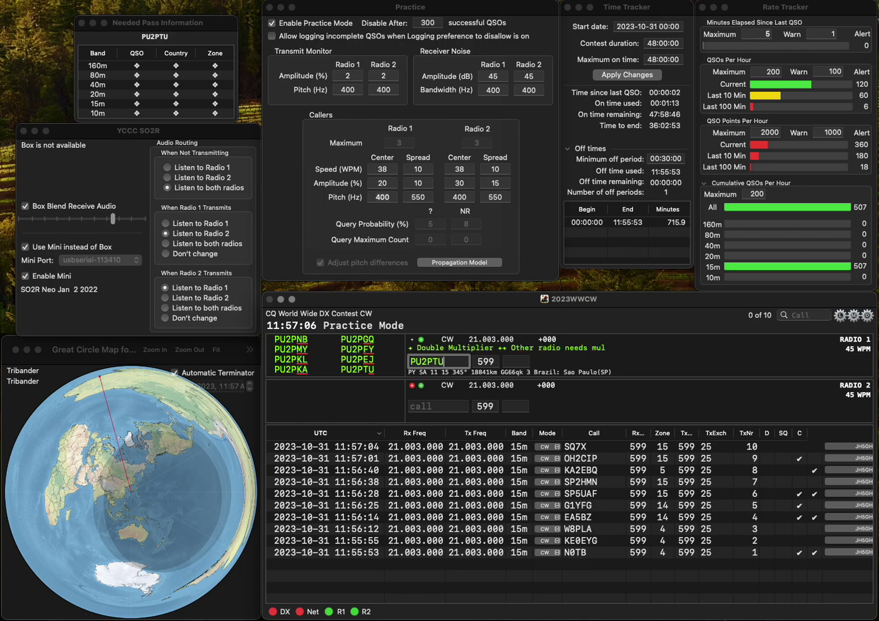
{"action": "key", "text": "Return"}
{"action": "type", "text": "KE8"}
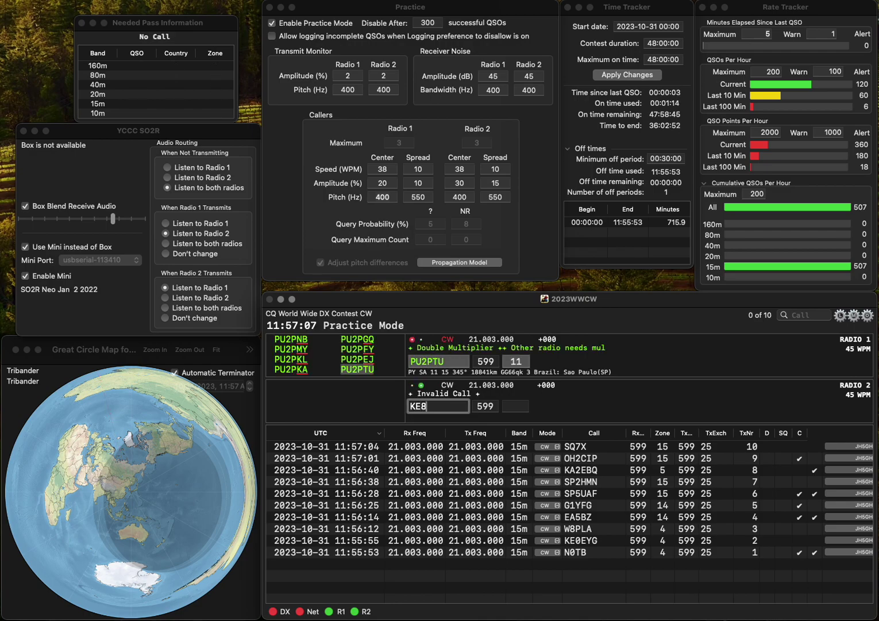
{"action": "type", "text": "OLL"}
{"action": "key", "text": "Return"}
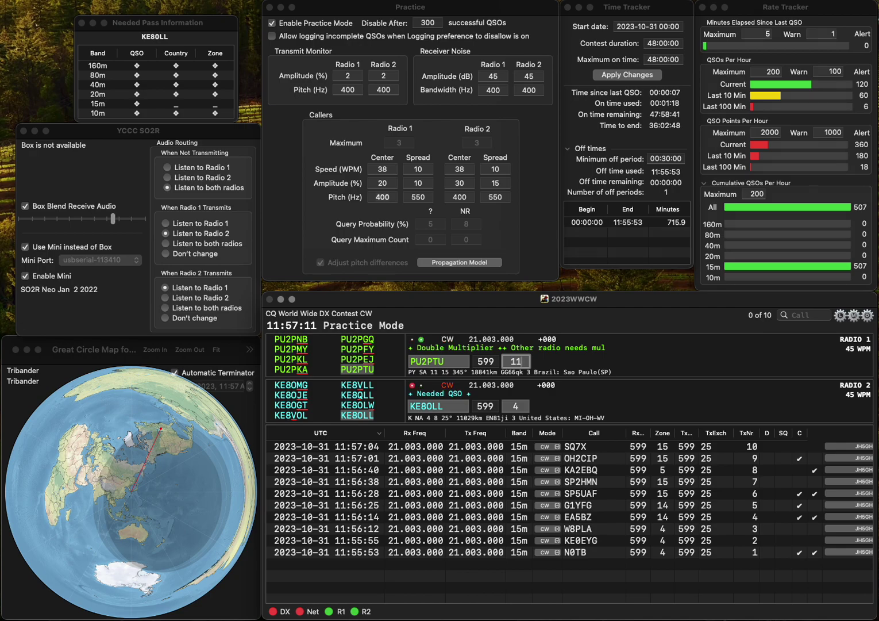
{"action": "key", "text": "Return"}
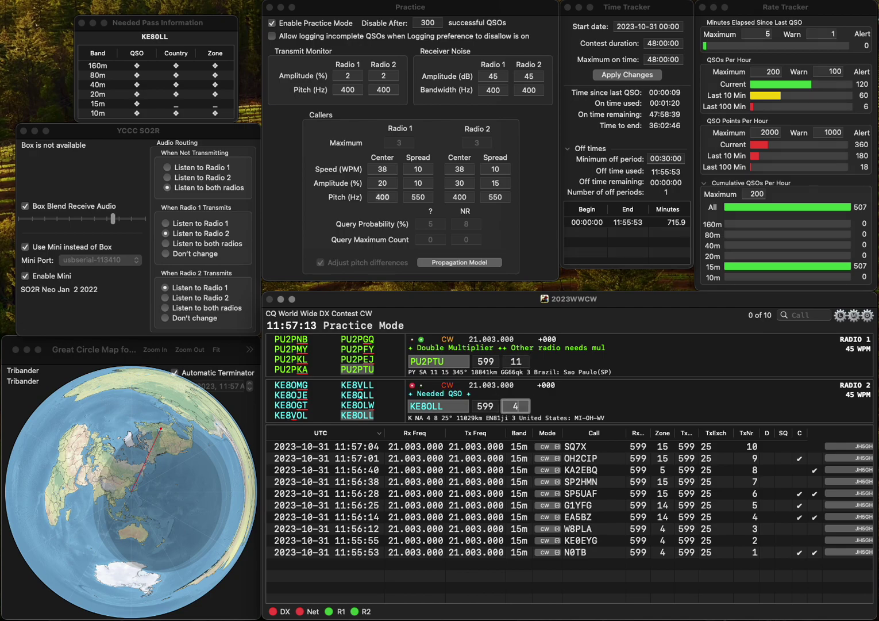
{"action": "key", "text": "Return"}
{"action": "type", "text": "ON3JX"}
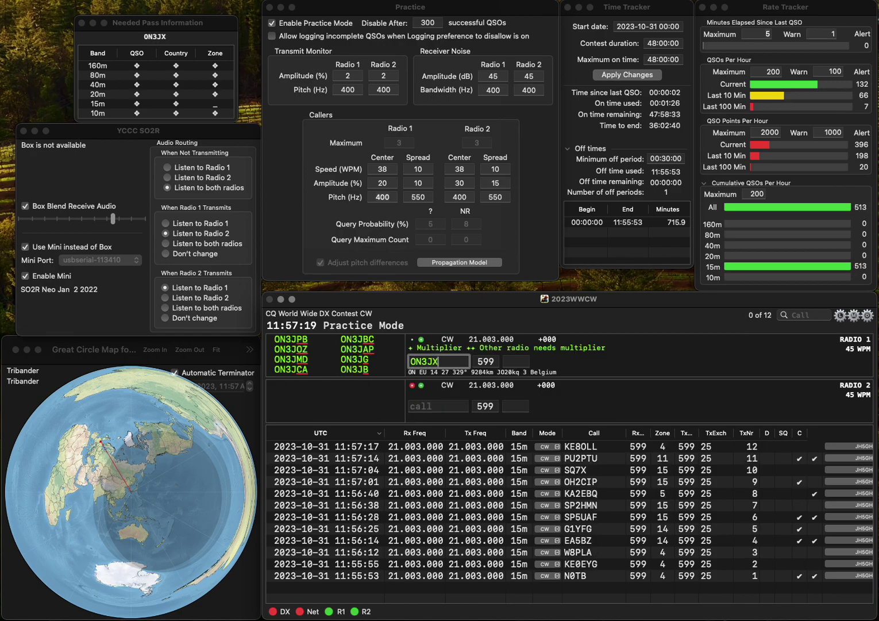
{"action": "type", "text": "CB"}
{"action": "key", "text": "Return"}
{"action": "type", "text": "8N"}
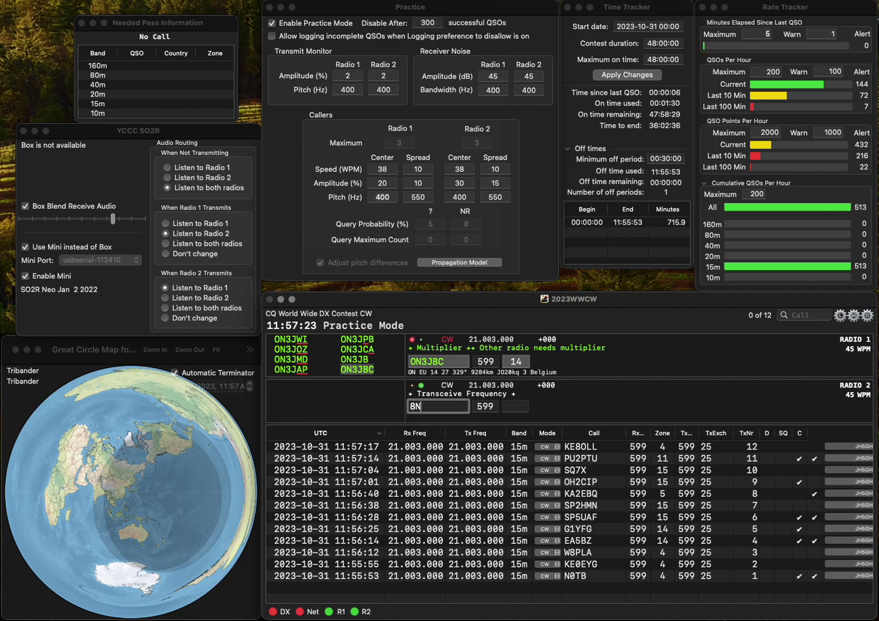
{"action": "type", "text": "P"}
{"action": "key", "text": "Left"}
{"action": "key", "text": "Left"}
{"action": "key", "text": "Left"}
{"action": "type", "text": "R"}
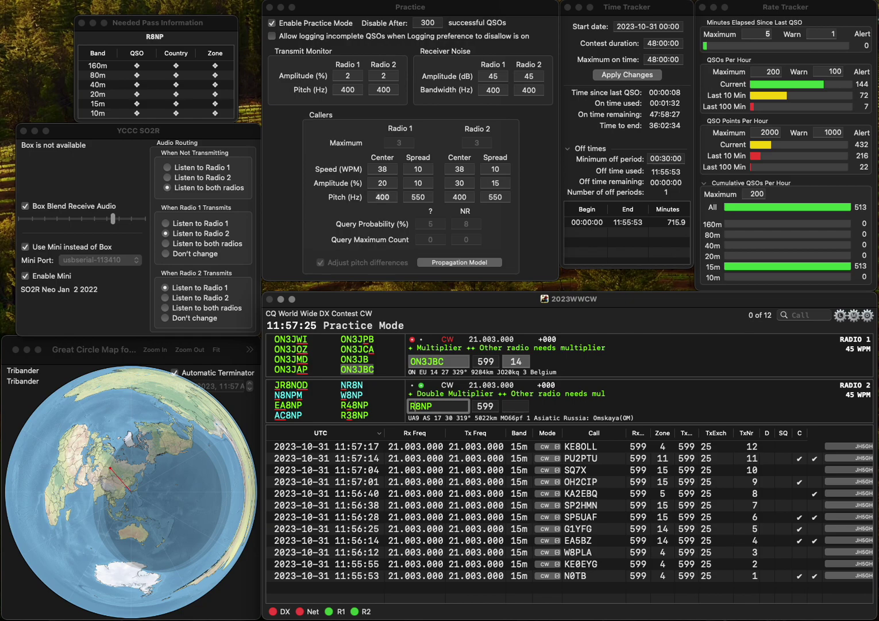
{"action": "type", "text": "3"}
{"action": "key", "text": "Return"}
{"action": "key", "text": "Return"}
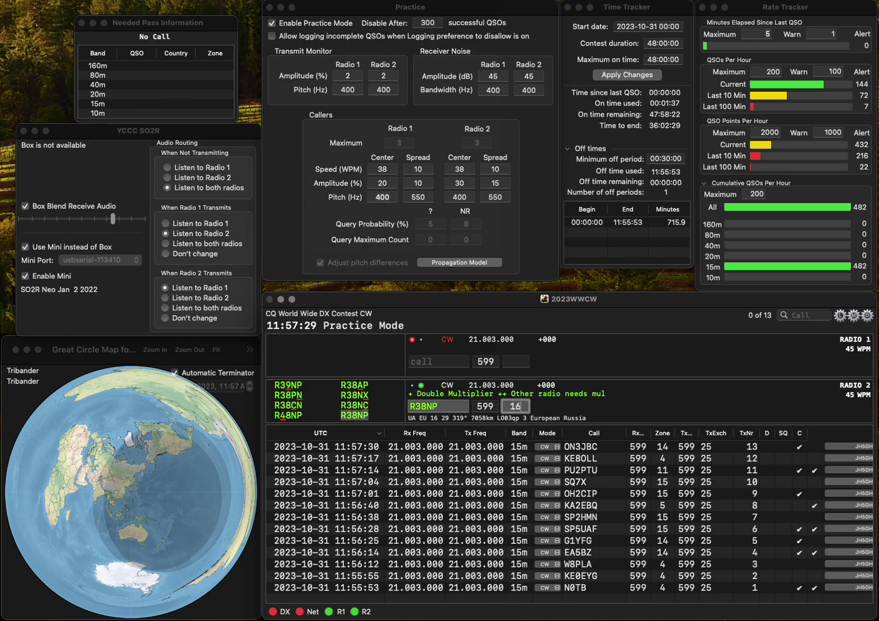
- Correct Radio 2's call to R48NP and resend the exchange
{"action": "key", "text": "Tab"}
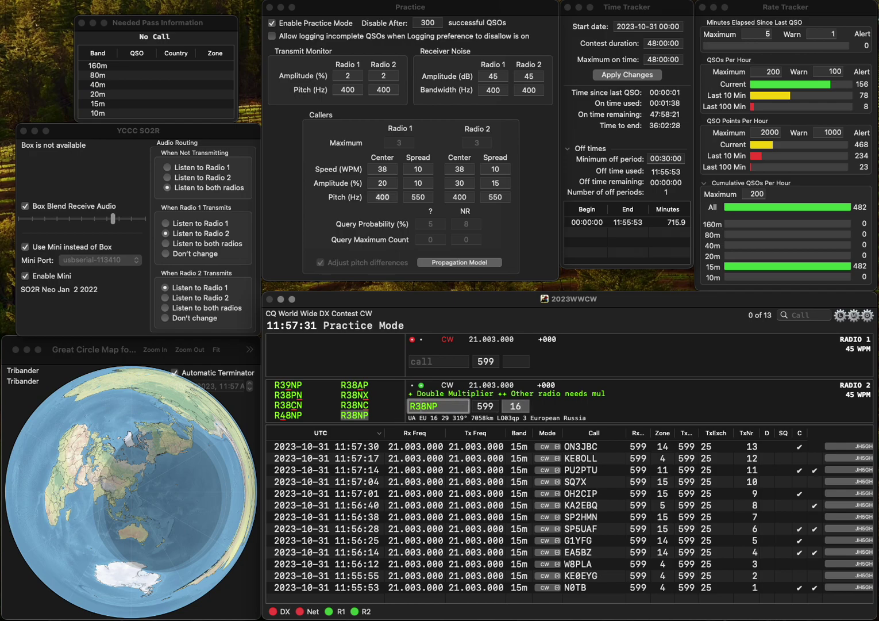
{"action": "key", "text": "BackSpace"}
{"action": "type", "text": "4"}
{"action": "key", "text": "Return"}
- Work K6HI on Radio 1, sending its exchange, and log both the R48NP and K6HI contacts
{"action": "type", "text": "KB"}
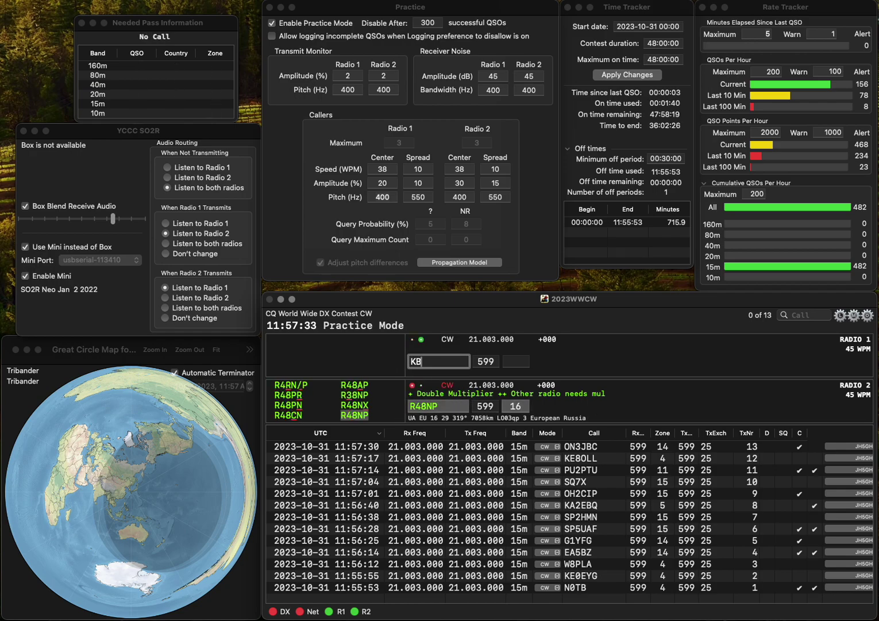
{"action": "type", "text": "HI"}
{"action": "key", "text": "Left"}
{"action": "key", "text": "Left"}
{"action": "key", "text": "BackSpace"}
{"action": "type", "text": "6"}
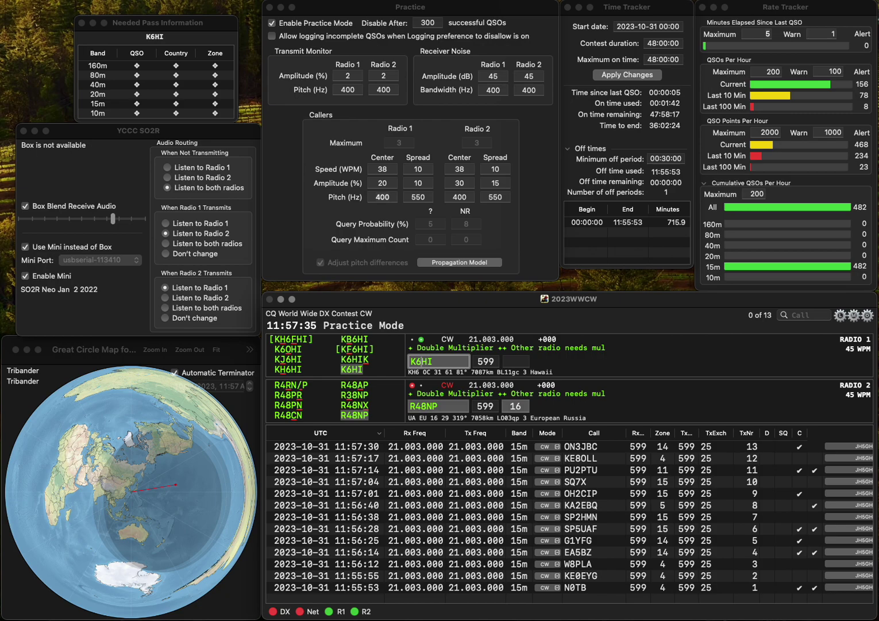
{"action": "key", "text": "space"}
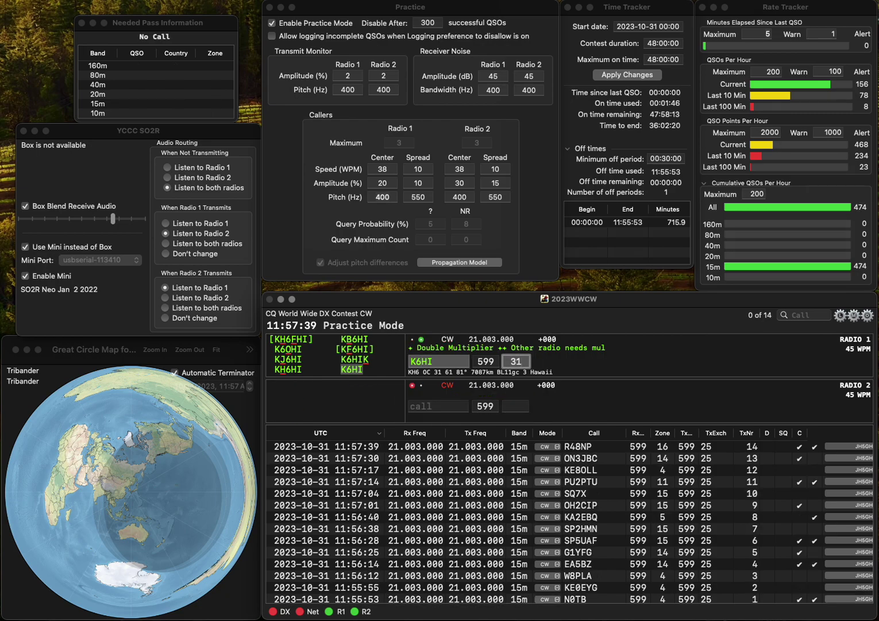
{"action": "key", "text": "Return"}
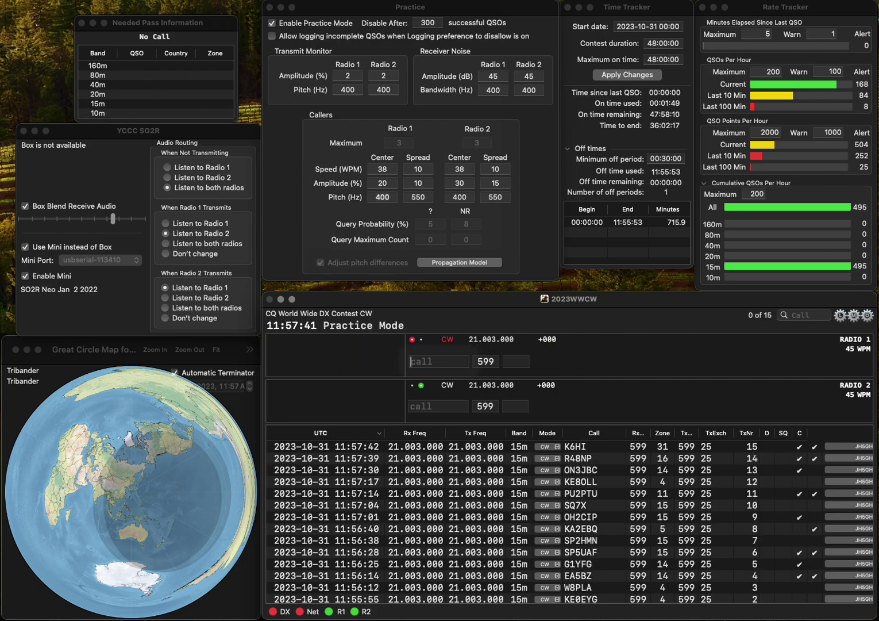
{"action": "type", "text": "AA4GA"}
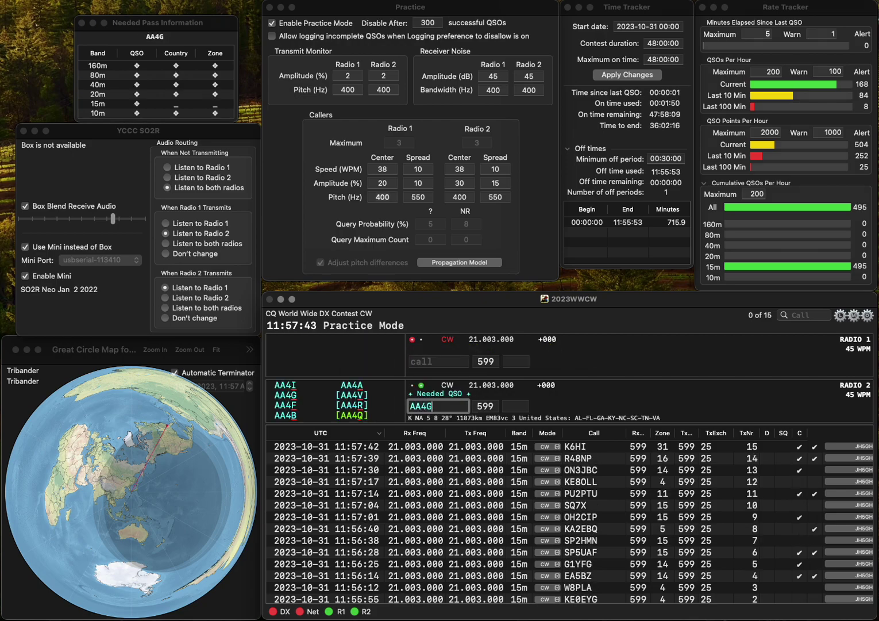
{"action": "key", "text": "Return"}
{"action": "type", "text": "YU1XI"}
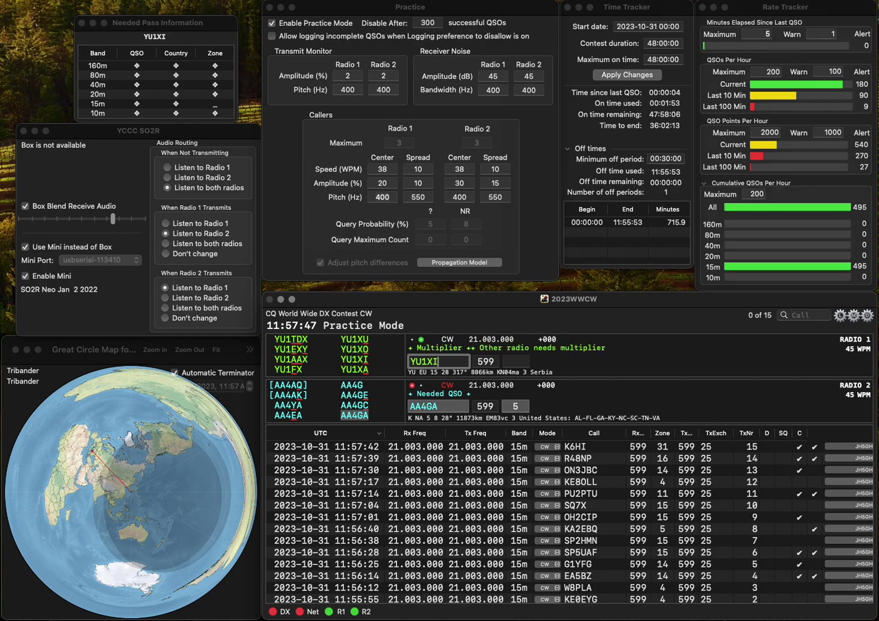
{"action": "key", "text": "Return"}
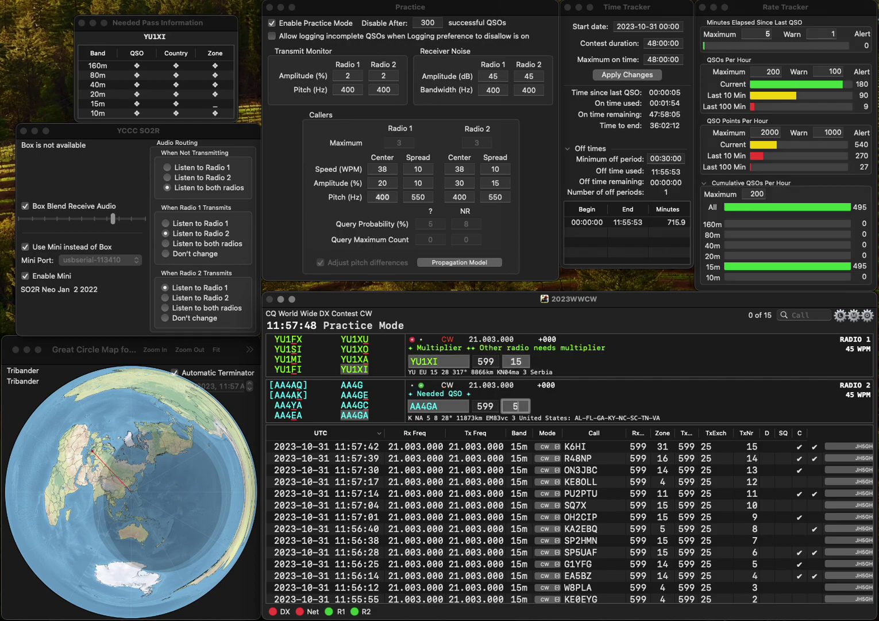
{"action": "key", "text": "Return"}
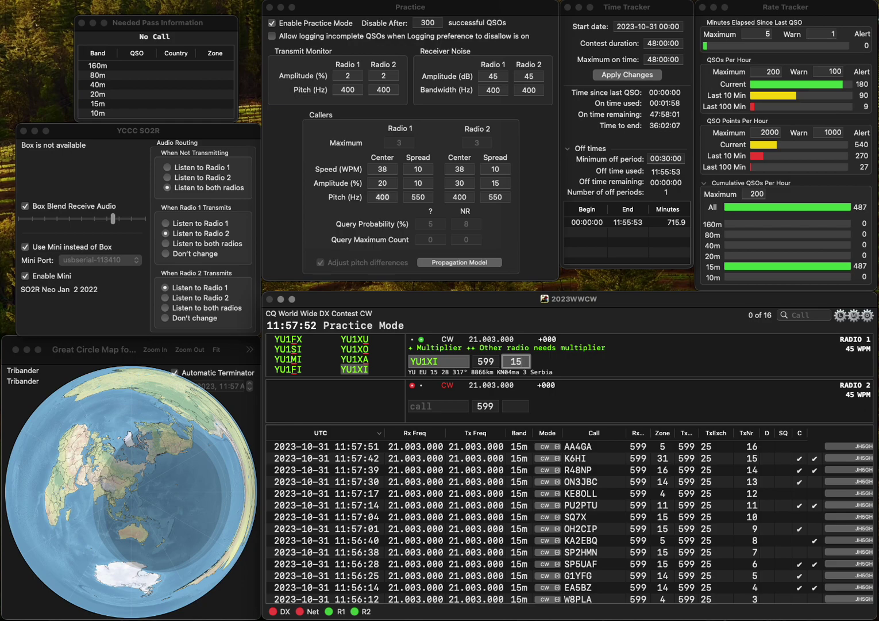
{"action": "key", "text": "Return"}
{"action": "type", "text": "SP6P"}
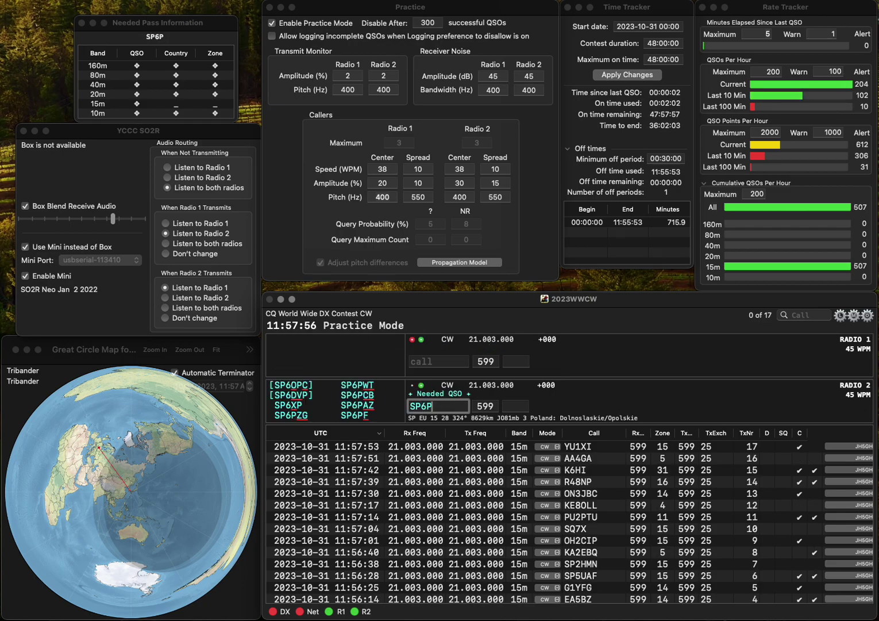
{"action": "type", "text": "ZG"}
{"action": "key", "text": "Return"}
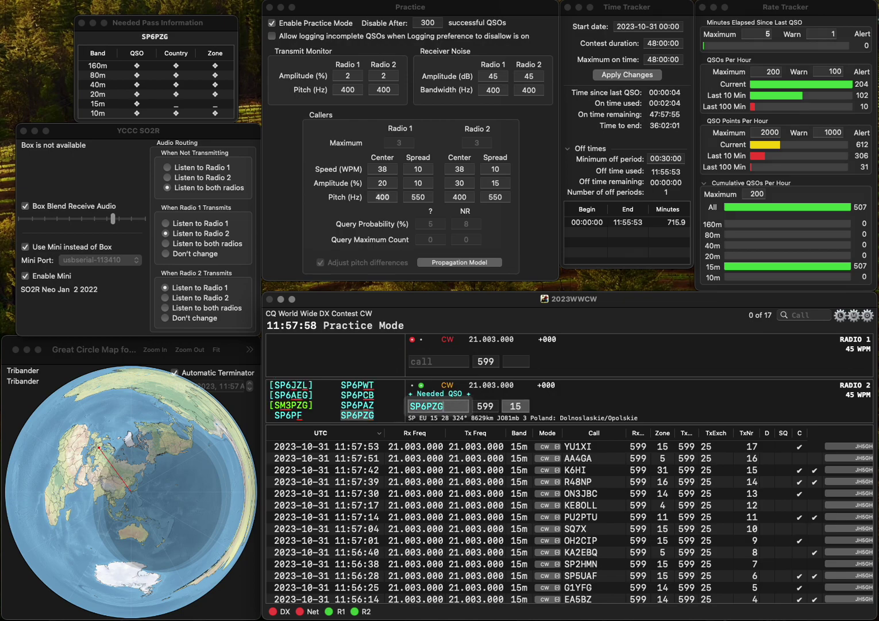
{"action": "type", "text": "DG8SBT"}
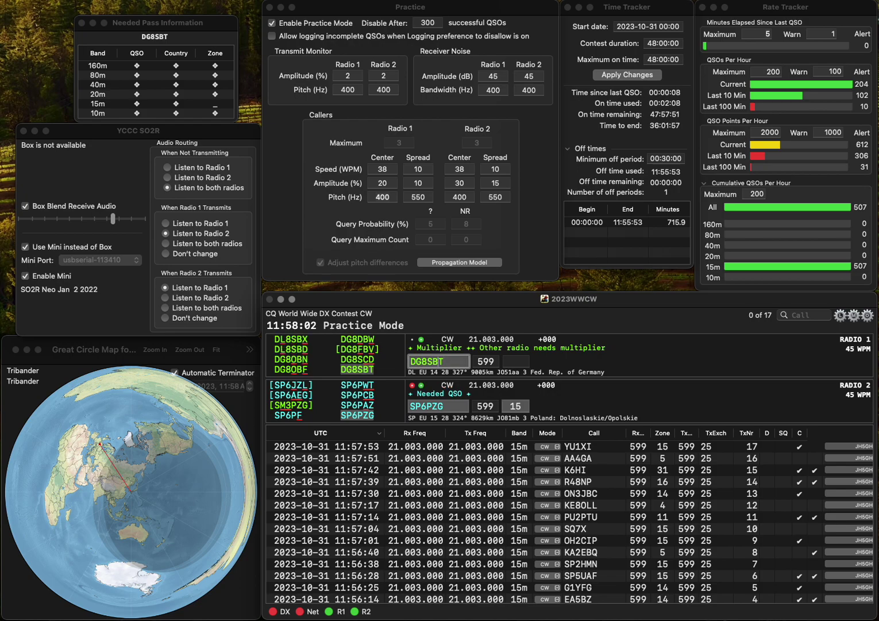
{"action": "key", "text": "Return"}
{"action": "key", "text": "Return"}
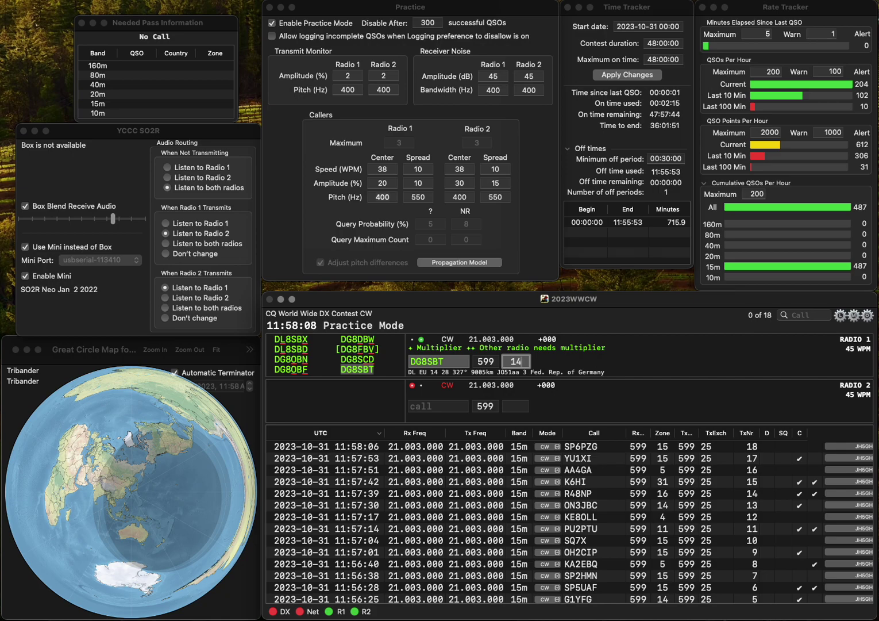
{"action": "key", "text": "Return"}
- Work YD2UJT on Radio 2 and LZ3AN on Radio 1, sending both exchanges and logging both contacts
{"action": "type", "text": "YD2UJT"}
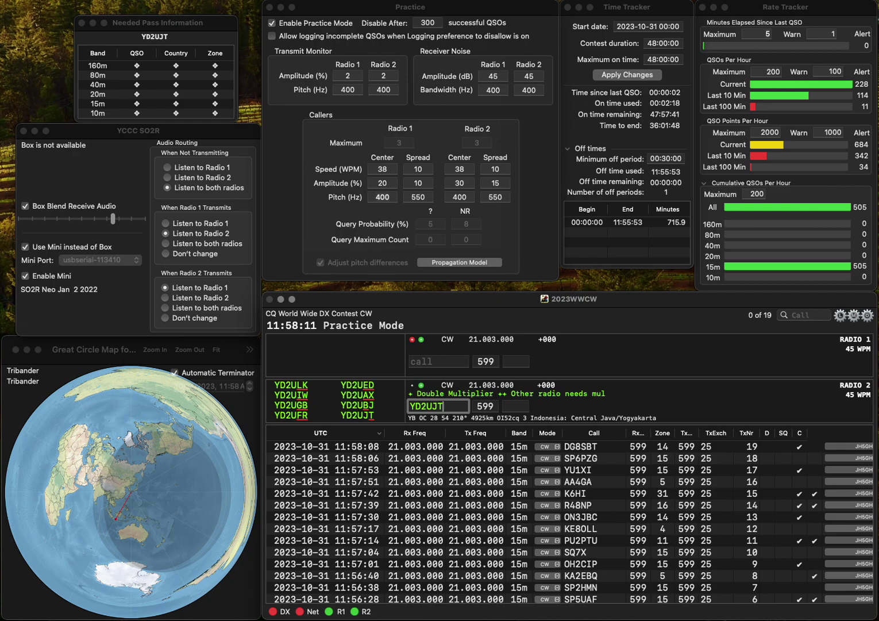
{"action": "key", "text": "Return"}
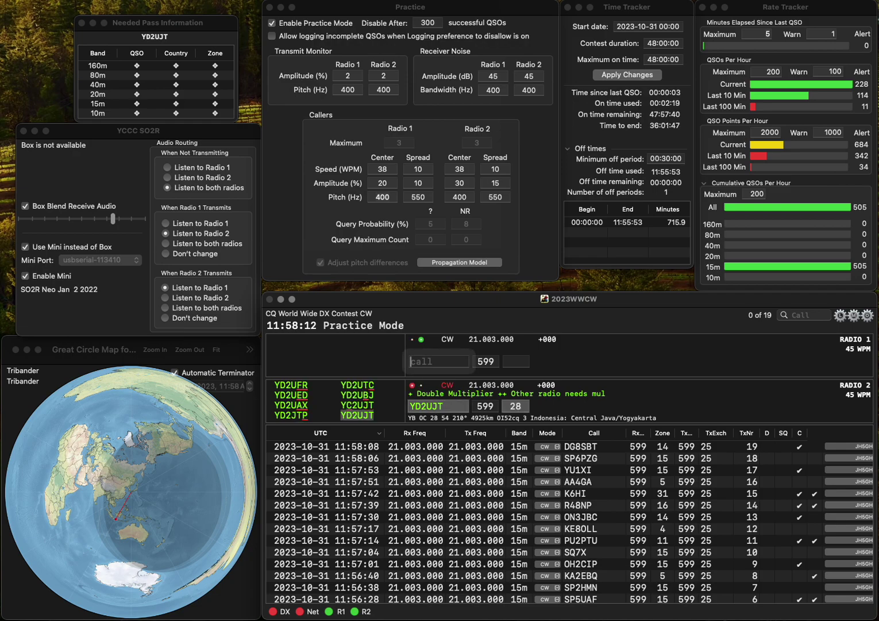
{"action": "type", "text": "Z3AD"}
{"action": "key", "text": "BackSpace"}
{"action": "type", "text": "N"}
{"action": "key", "text": "Home"}
{"action": "type", "text": "L"}
{"action": "key", "text": "Return"}
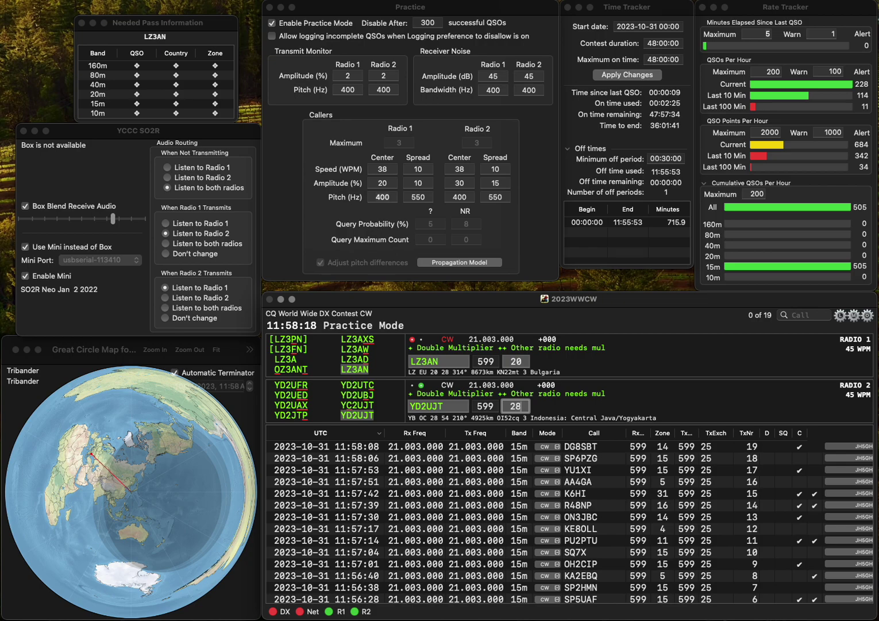
{"action": "key", "text": "Return"}
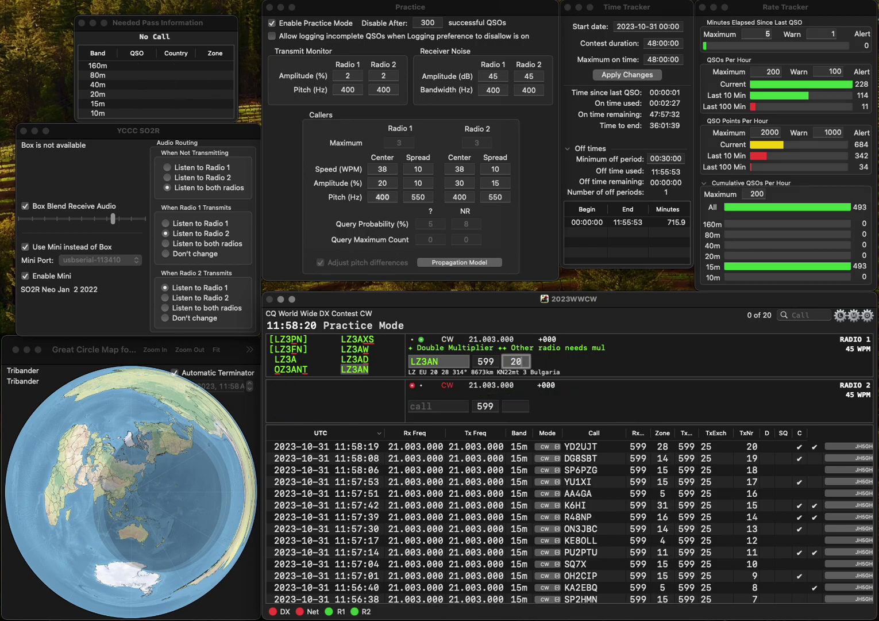
{"action": "key", "text": "Return"}
- Work RD2S on Radio 2 and R0CDA on Radio 1, sending both exchanges and logging both contacts
{"action": "type", "text": "RD2S"}
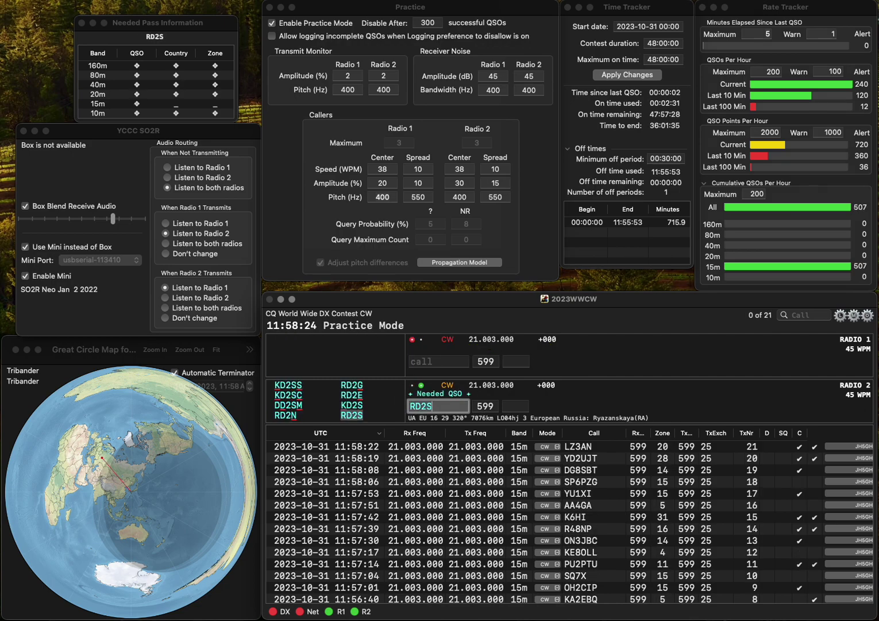
{"action": "key", "text": "Return"}
{"action": "type", "text": "R0CDA"}
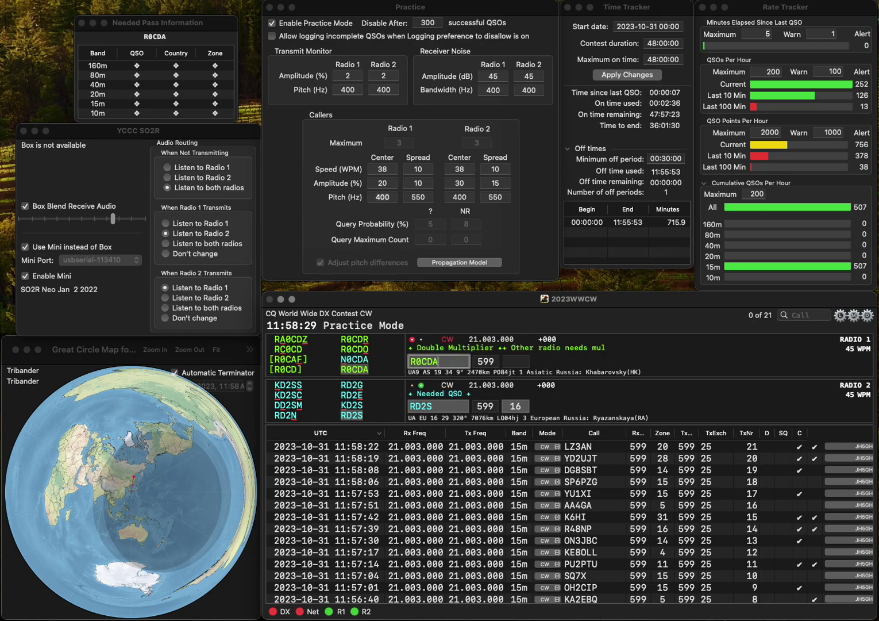
{"action": "key", "text": "Return"}
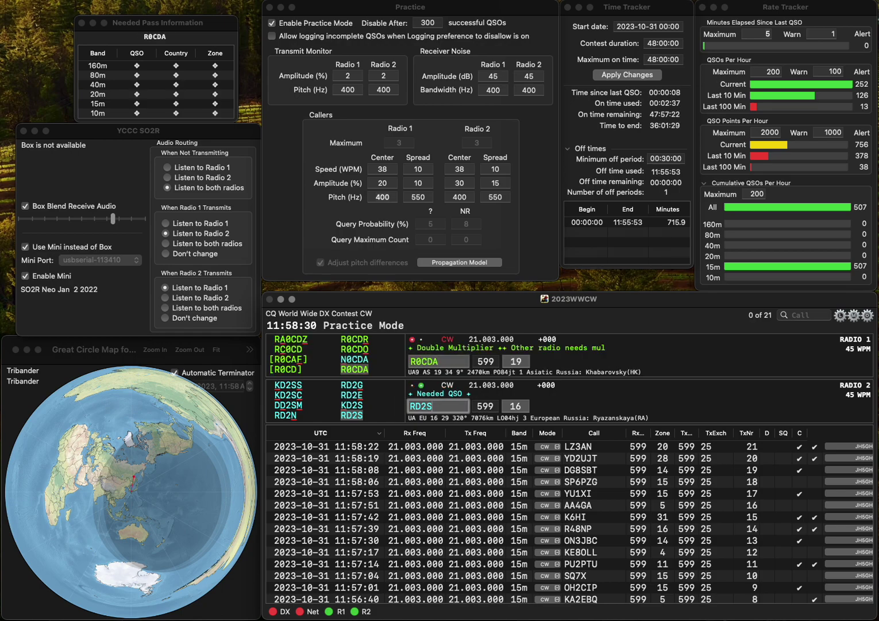
{"action": "key", "text": "Return"}
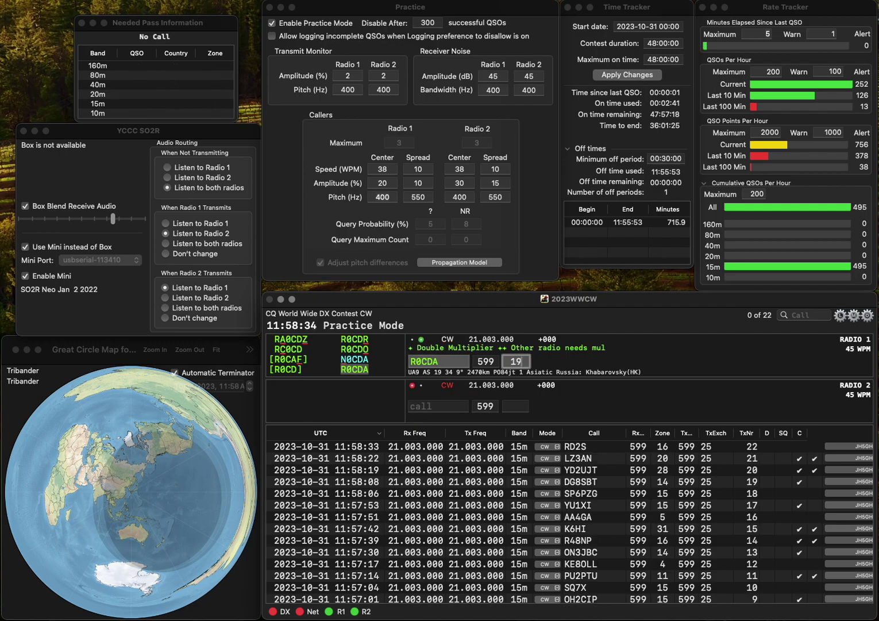
{"action": "key", "text": "Return"}
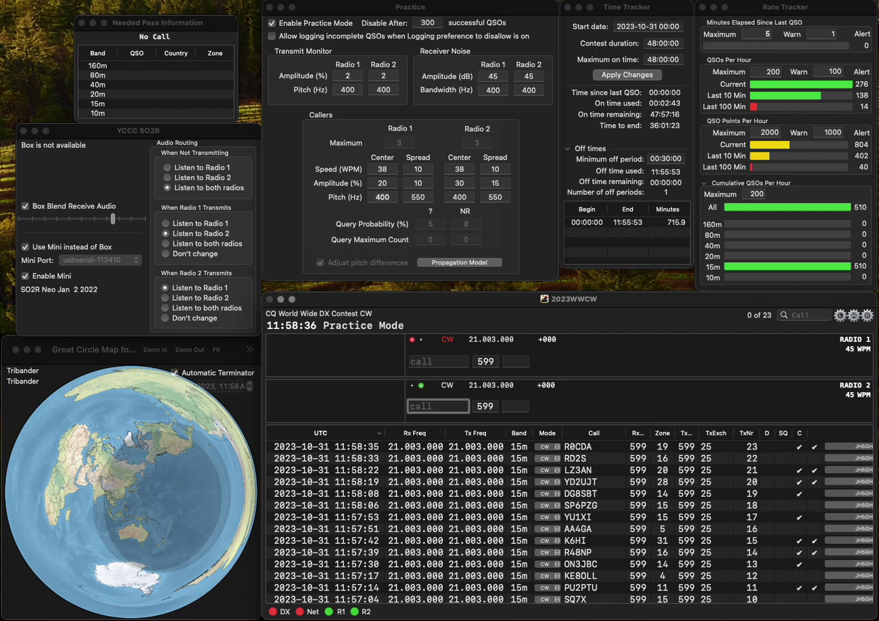
- Work HB9GF on Radio 2 and YC2CQO on Radio 1, sending both exchanges and logging both contacts
{"action": "type", "text": "HB9GF"}
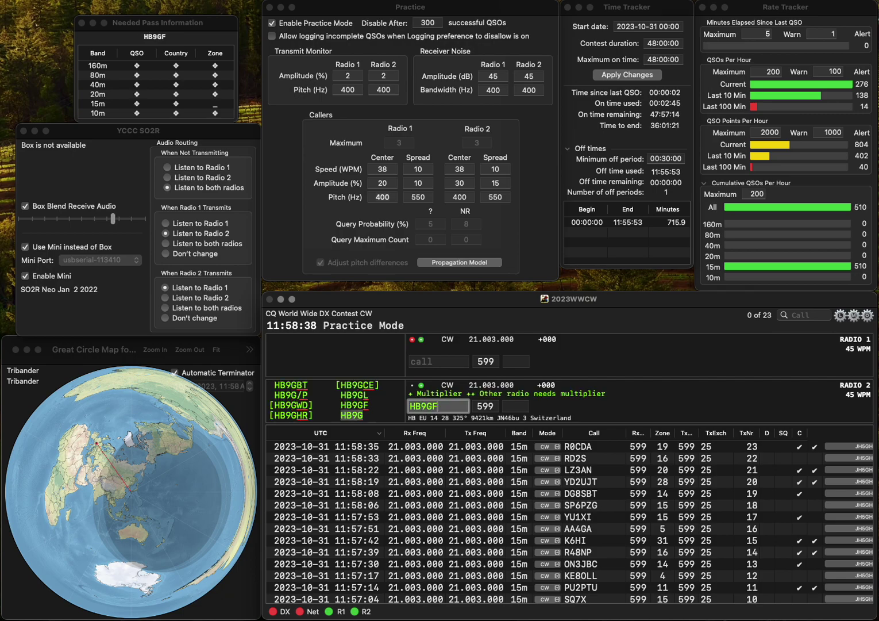
{"action": "key", "text": "Return"}
{"action": "type", "text": "OC2"}
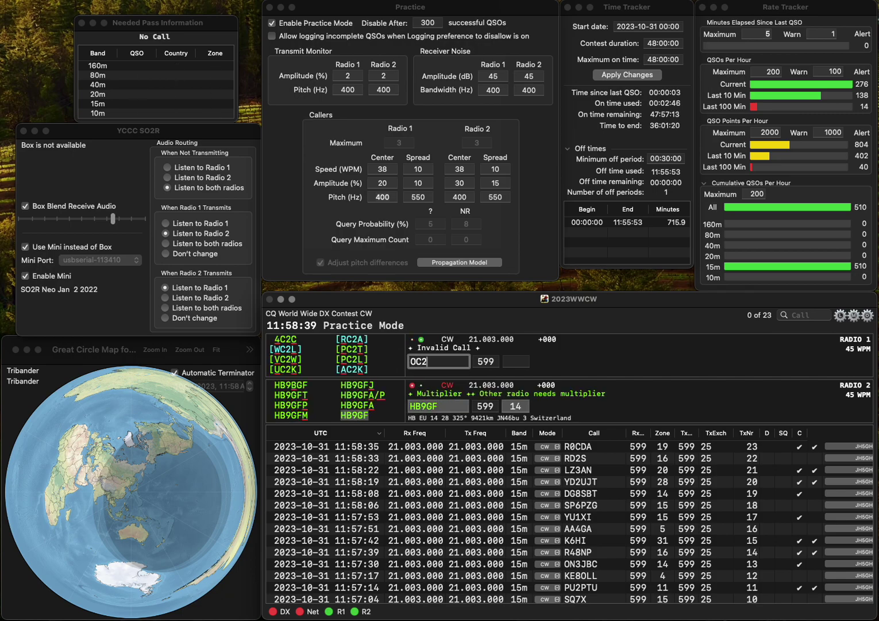
{"action": "type", "text": "CQO"}
{"action": "key", "text": "Home"}
{"action": "key", "text": "Delete"}
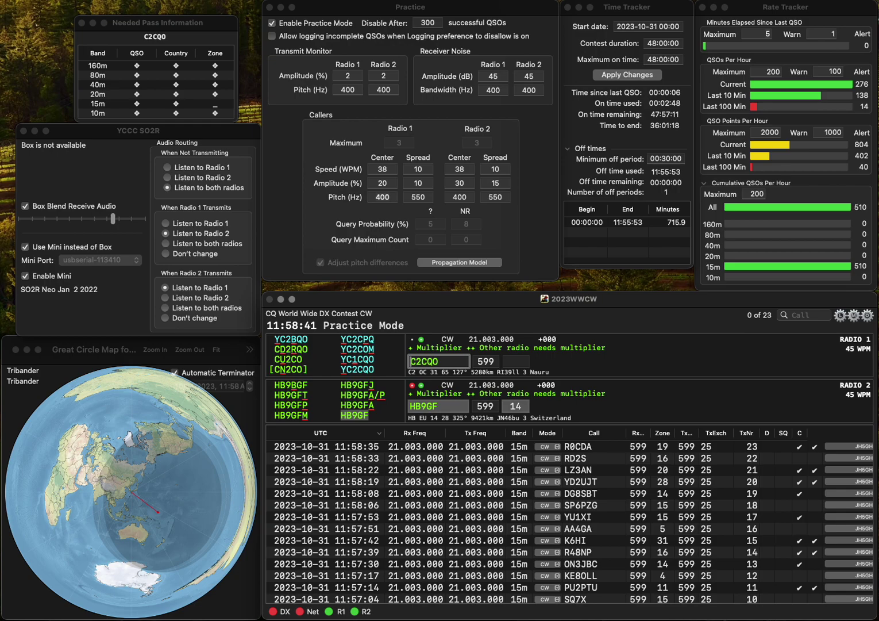
{"action": "type", "text": "Y"}
{"action": "key", "text": "Return"}
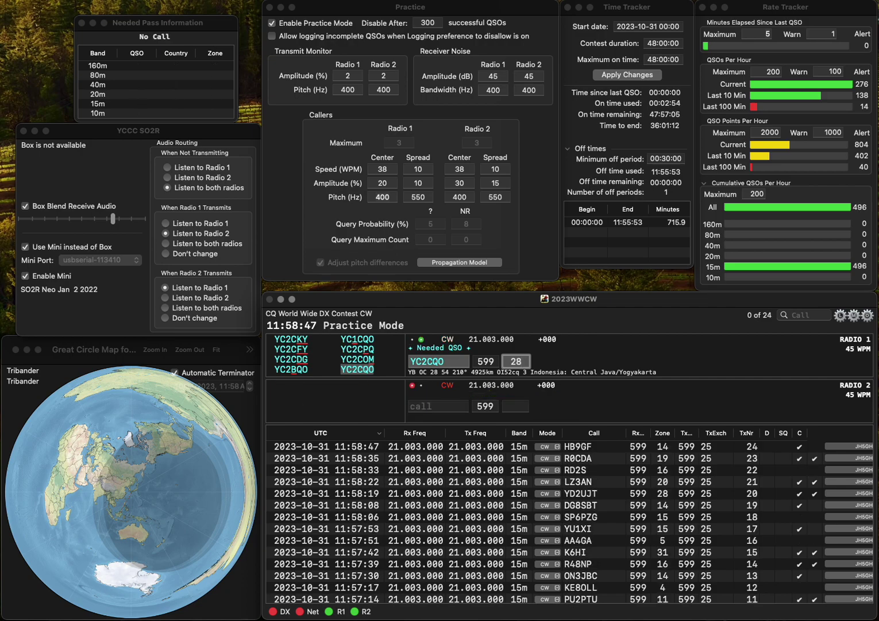
{"action": "key", "text": "Return"}
- Send the partial call PS on Radio 2, and enter KC3RAM on Radio 1 with its exchange
{"action": "type", "text": "PS"}
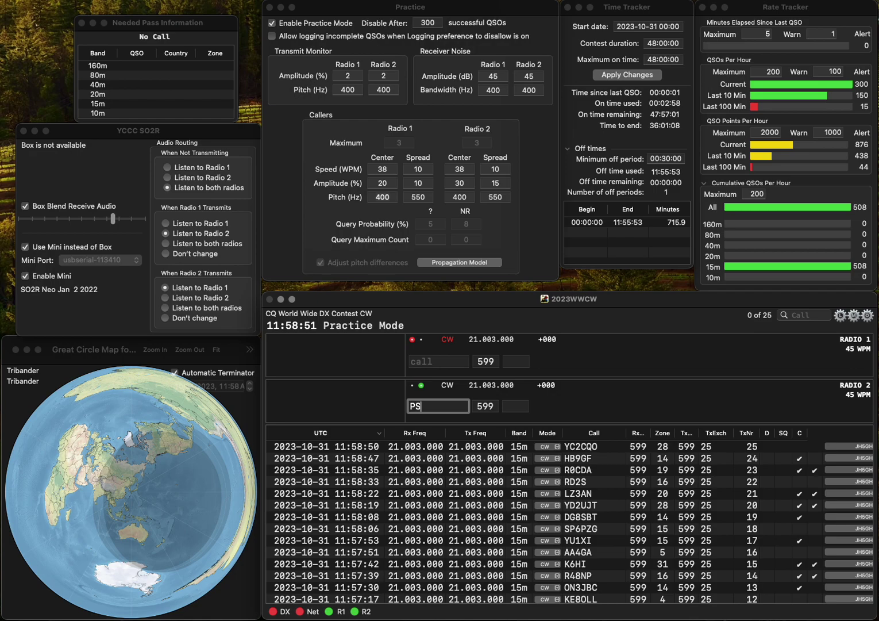
{"action": "key", "text": "Return"}
{"action": "type", "text": "KC"}
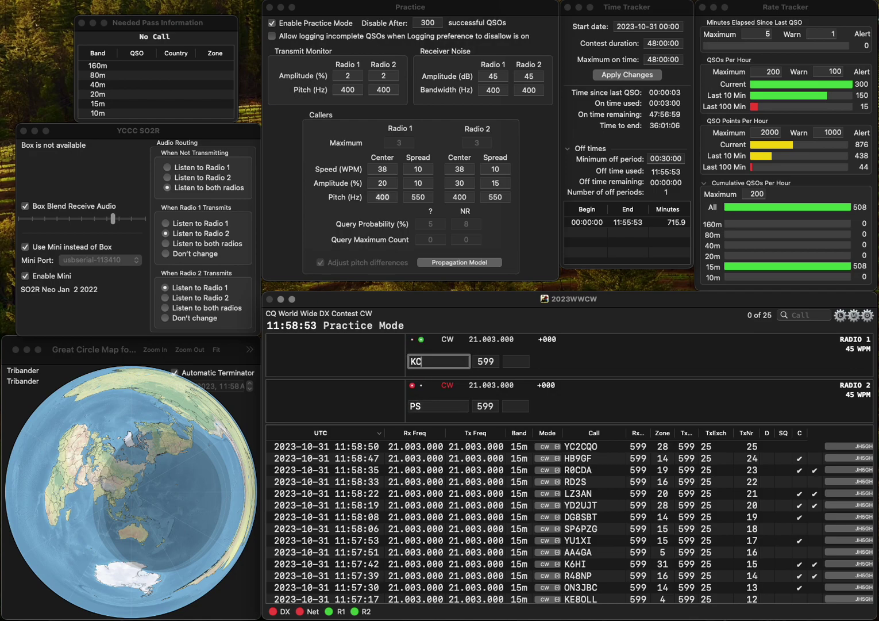
{"action": "type", "text": "3RAM"}
{"action": "key", "text": "Return"}
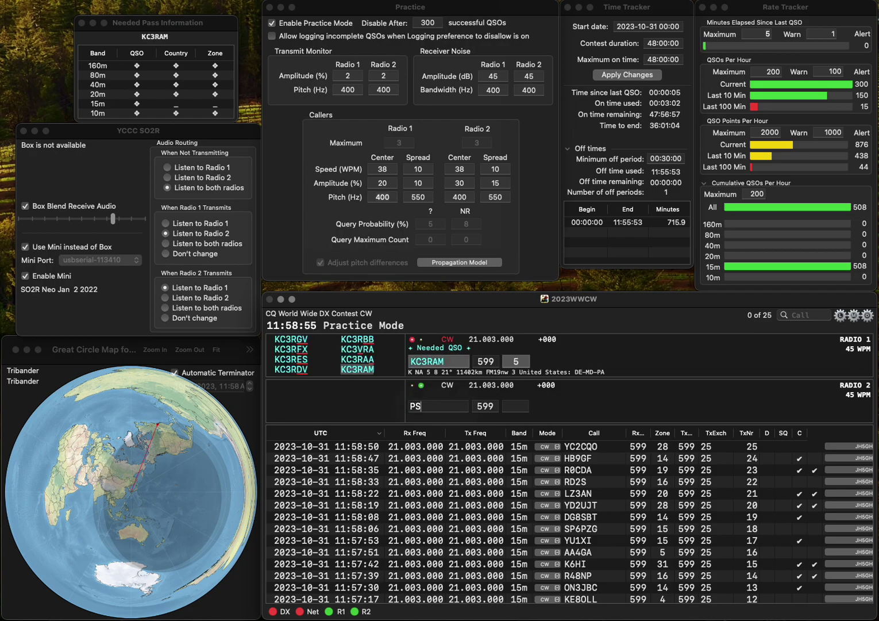
- Complete Radio 2's call as PS7BZ and send its exchange
{"action": "type", "text": "7BZ"}
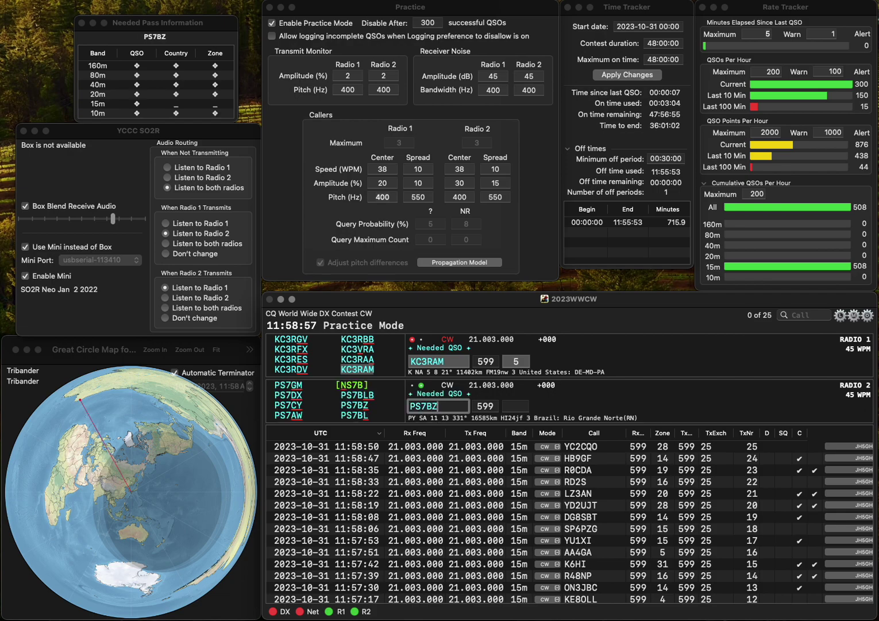
{"action": "key", "text": "space"}
{"action": "key", "text": "Return"}
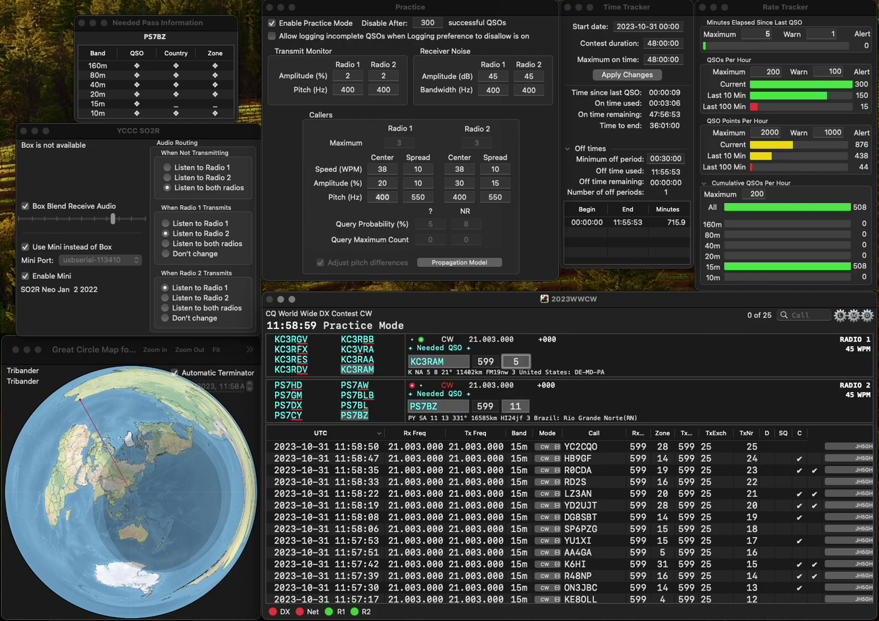
{"action": "key", "text": "Return"}
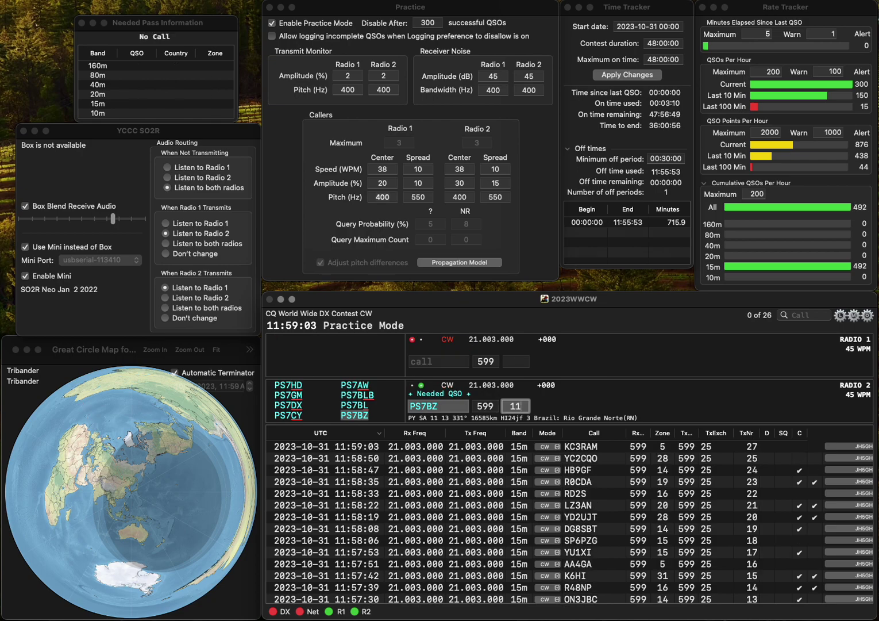
{"action": "key", "text": "Return"}
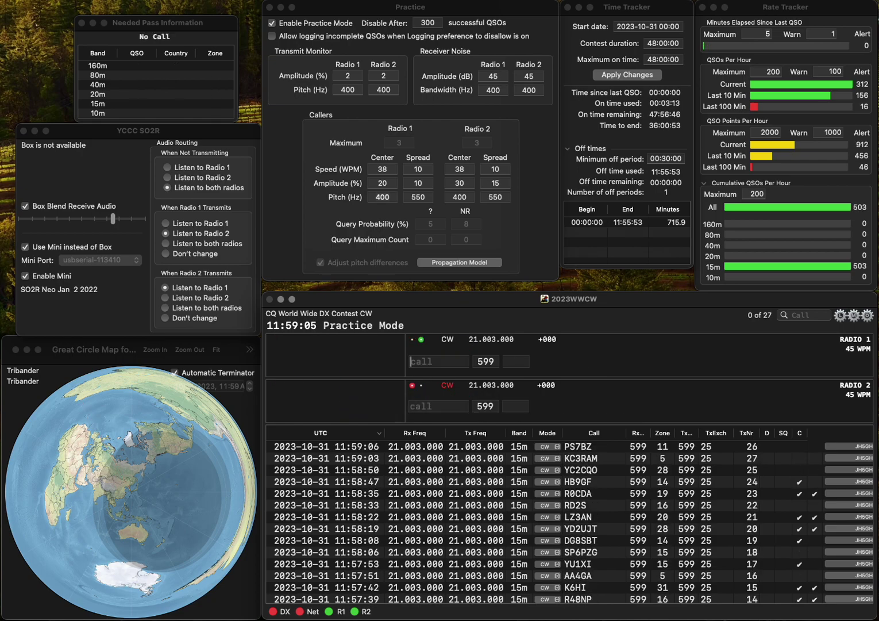
- Work YO4GOU on Radio 1 and EC5PN on Radio 2, sending both exchanges and logging both contacts
{"action": "type", "text": "YO4GOU"}
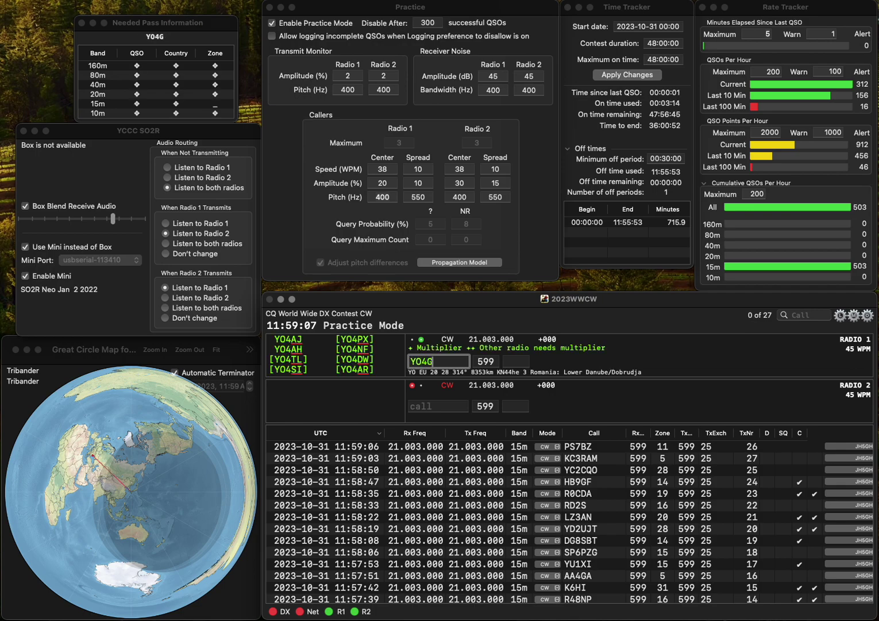
{"action": "key", "text": "Return"}
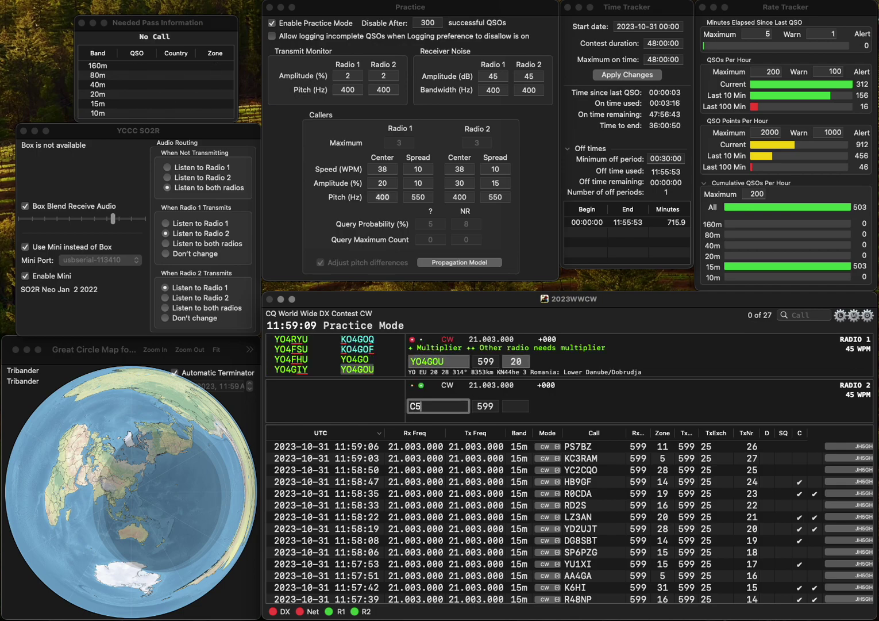
{"action": "type", "text": "PN"}
{"action": "key", "text": "super+Left"}
{"action": "type", "text": "E"}
{"action": "key", "text": "Return"}
{"action": "key", "text": "Up"}
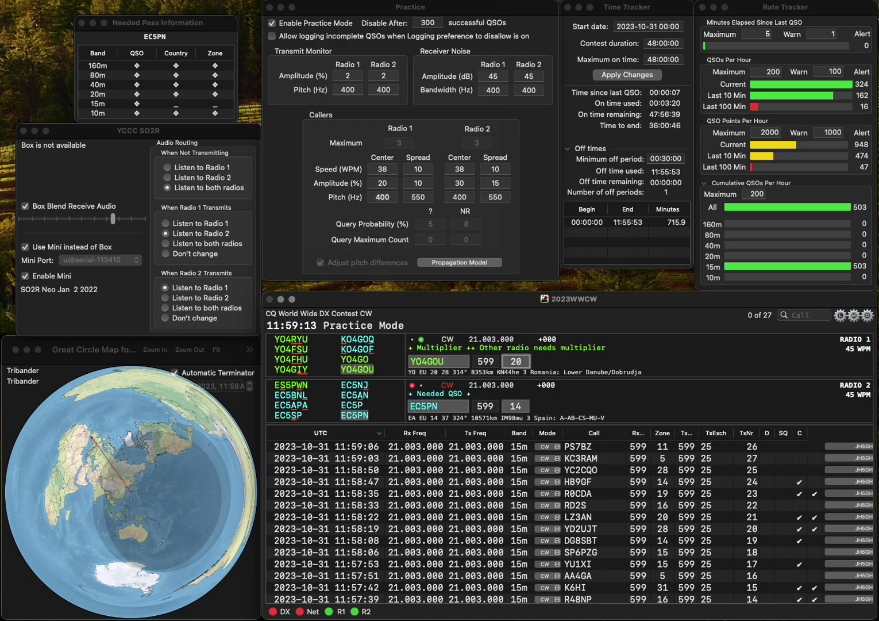
{"action": "key", "text": "Return"}
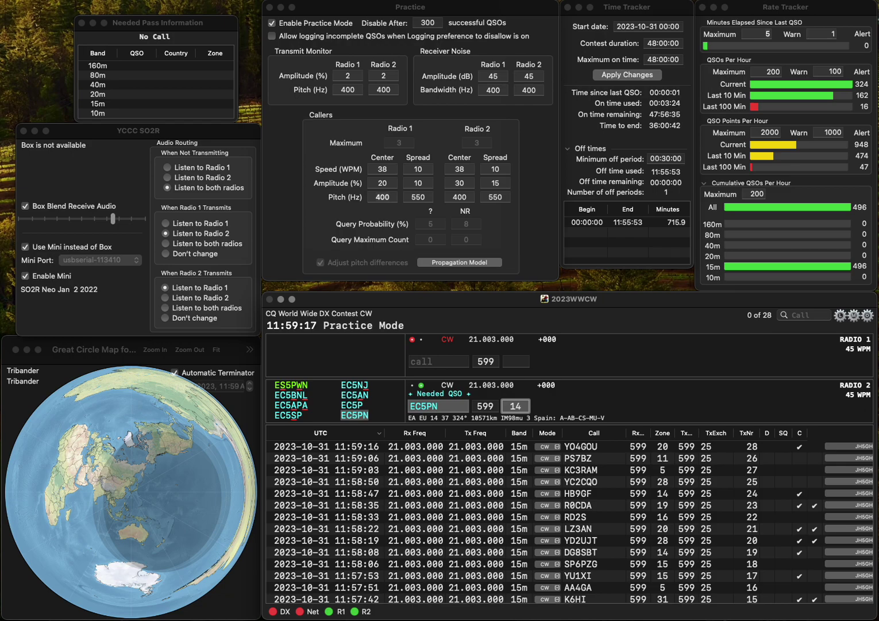
{"action": "key", "text": "Return"}
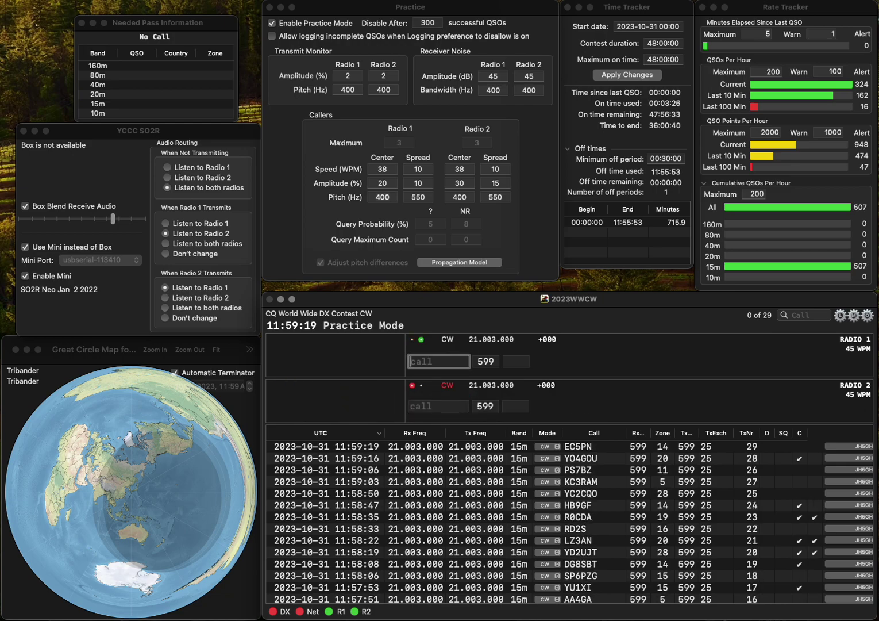
- Work 9A2WT on Radio 1 and W2JLD on Radio 2, sending both exchanges and logging both contacts
{"action": "type", "text": "2WT"}
{"action": "key", "text": "Return"}
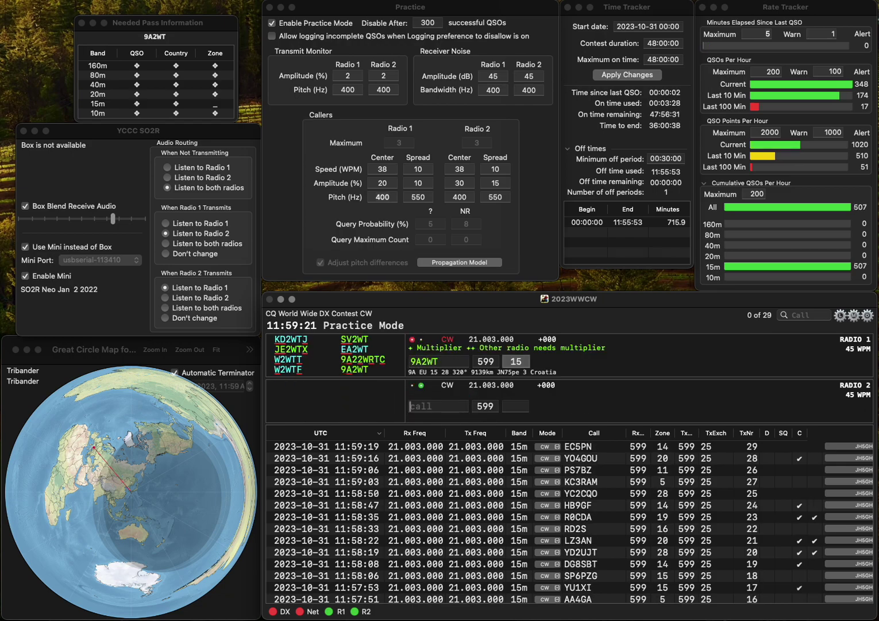
{"action": "type", "text": "W2JLD"}
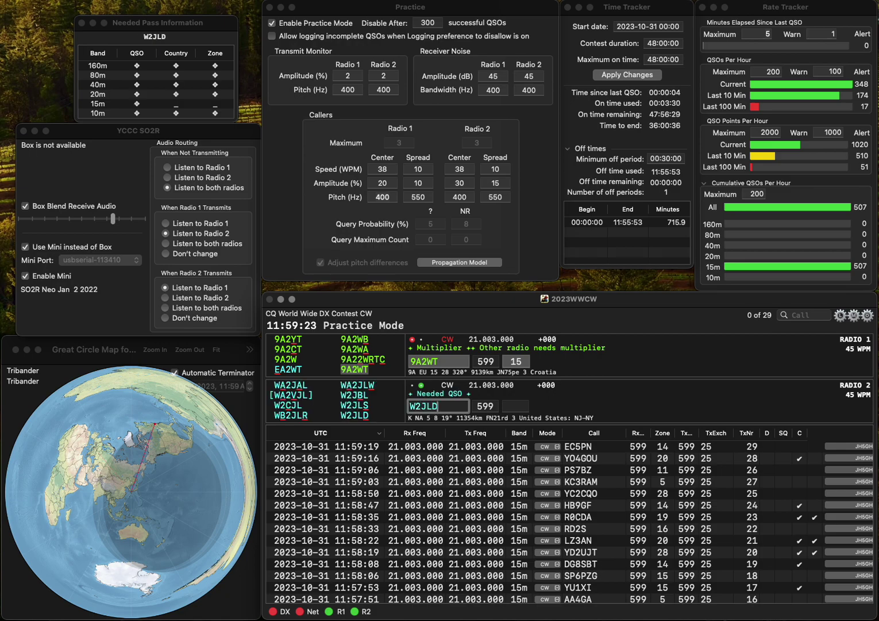
{"action": "key", "text": "Return"}
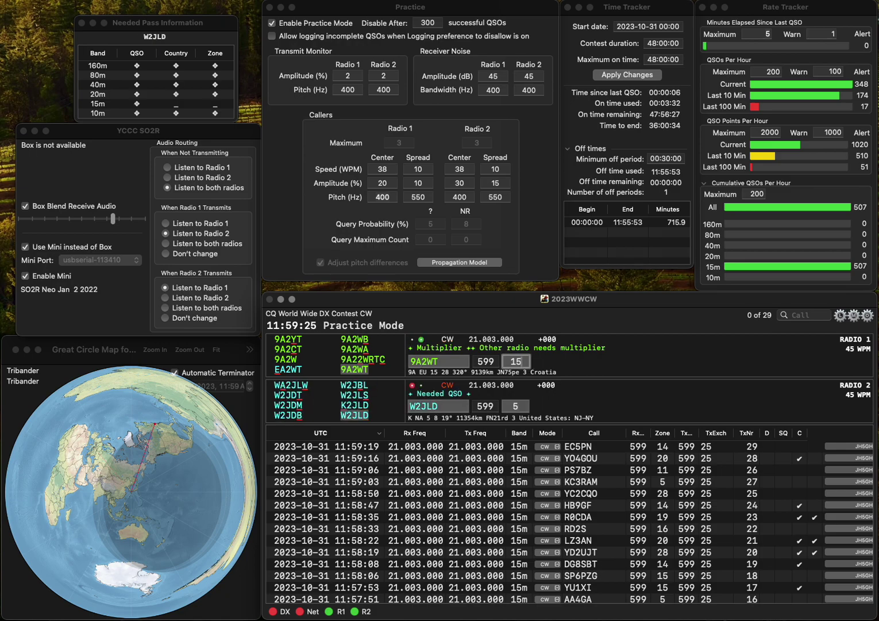
{"action": "key", "text": "Return"}
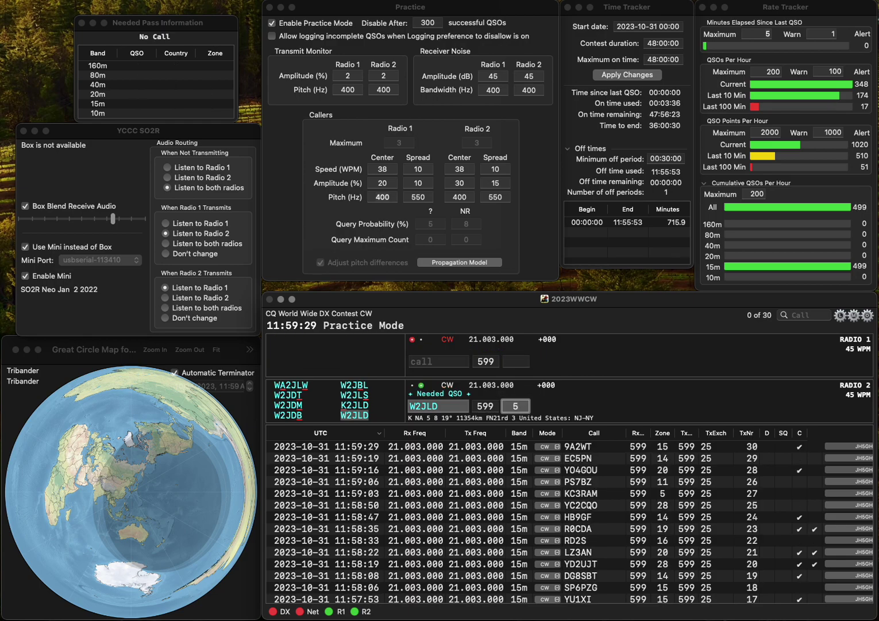
{"action": "key", "text": "Return"}
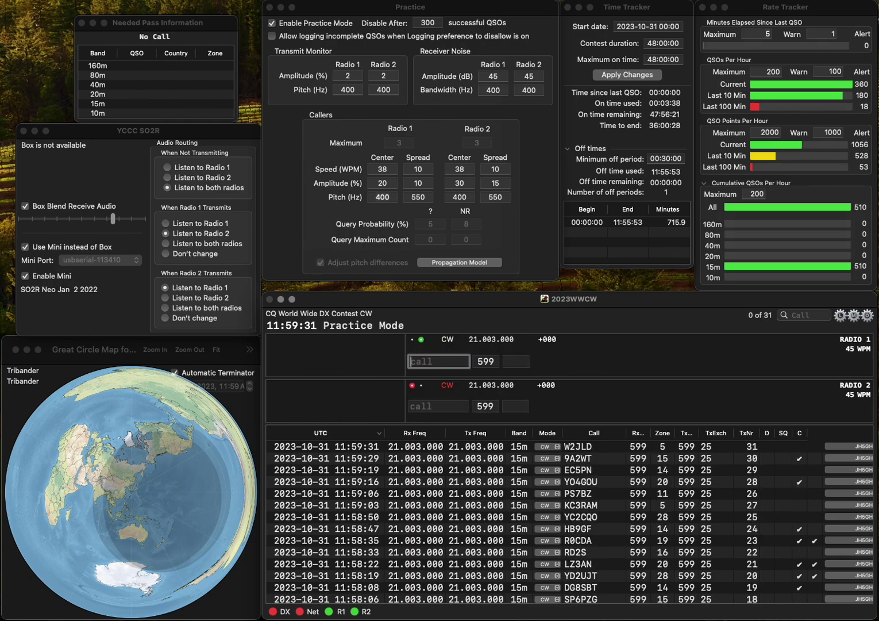
{"action": "type", "text": "F5JOT"}
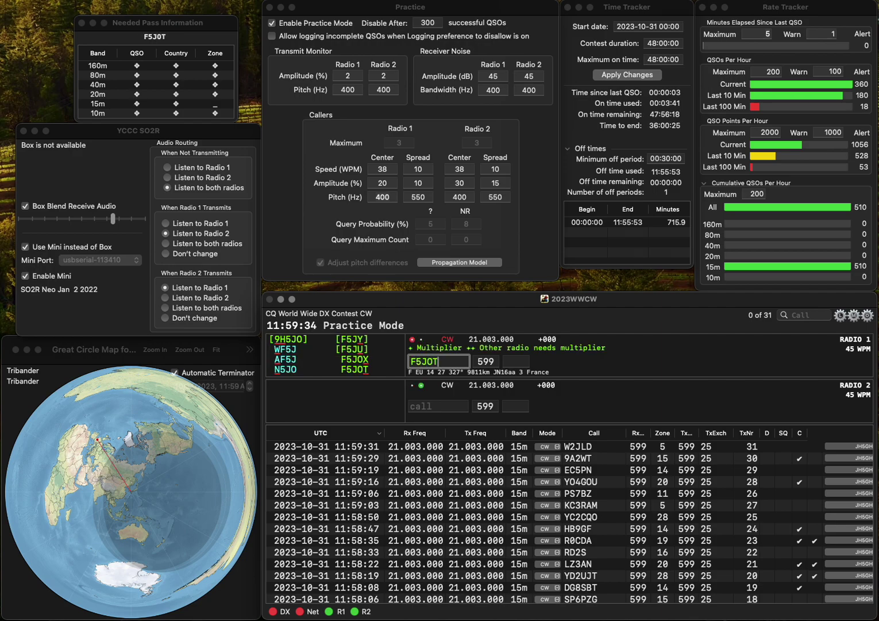
{"action": "key", "text": "Return"}
{"action": "type", "text": "KC2PC"}
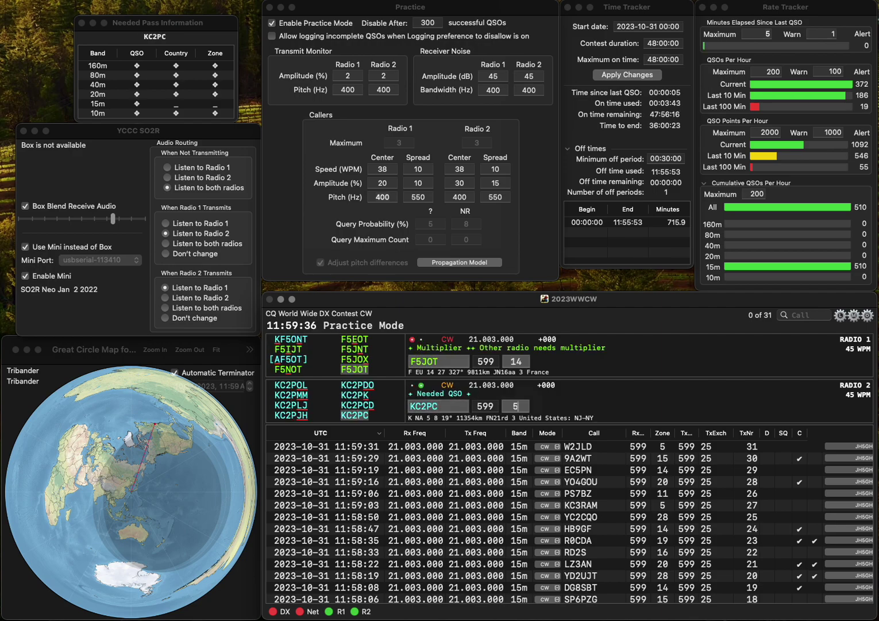
{"action": "key", "text": "Return"}
{"action": "key", "text": "space"}
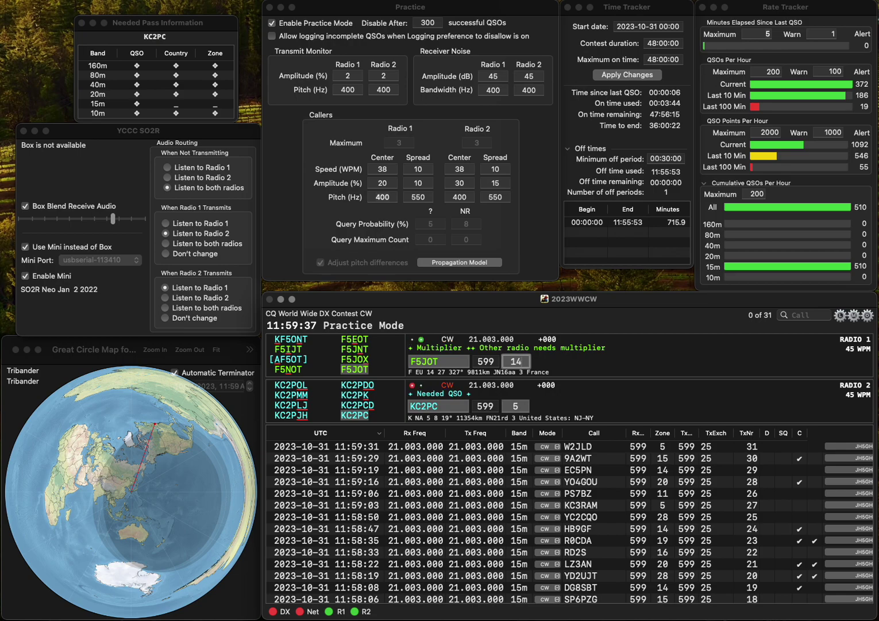
{"action": "key", "text": "Return"}
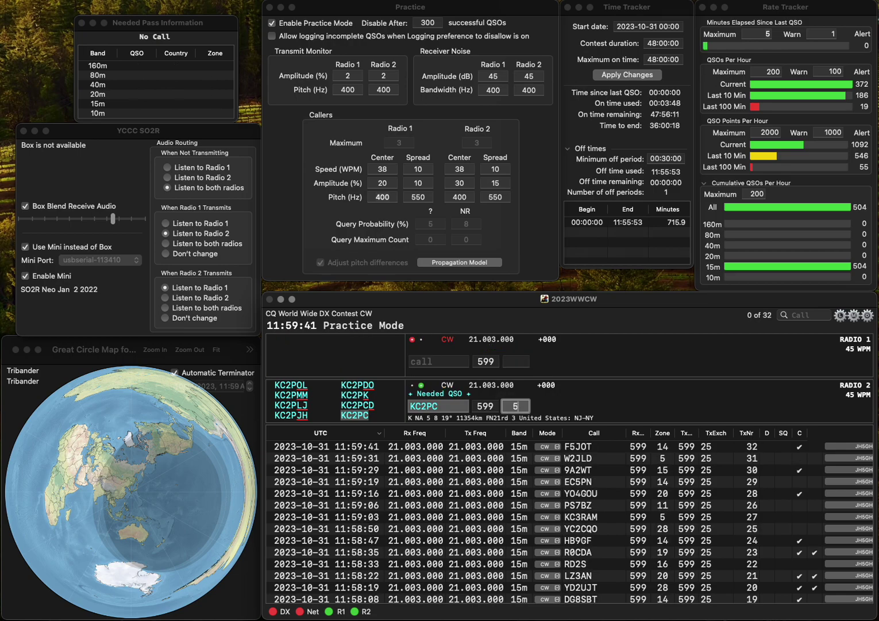
{"action": "key", "text": "Return"}
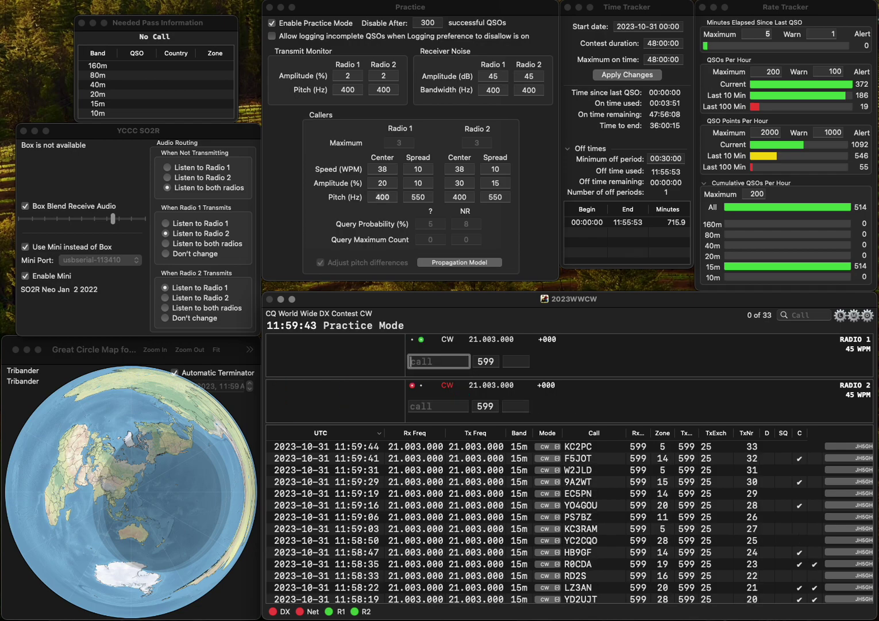
{"action": "type", "text": "WU6K"}
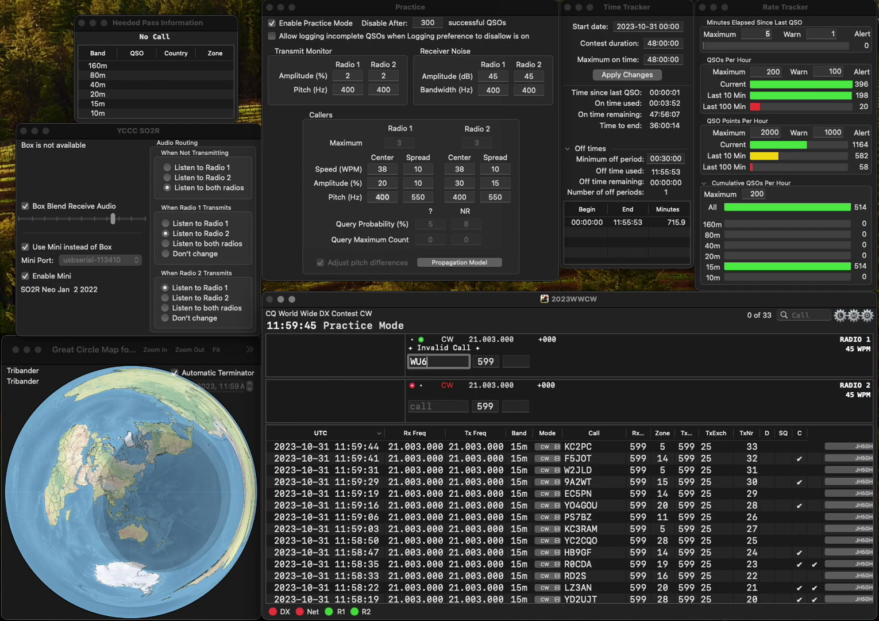
{"action": "key", "text": "Return"}
{"action": "type", "text": "M0"}
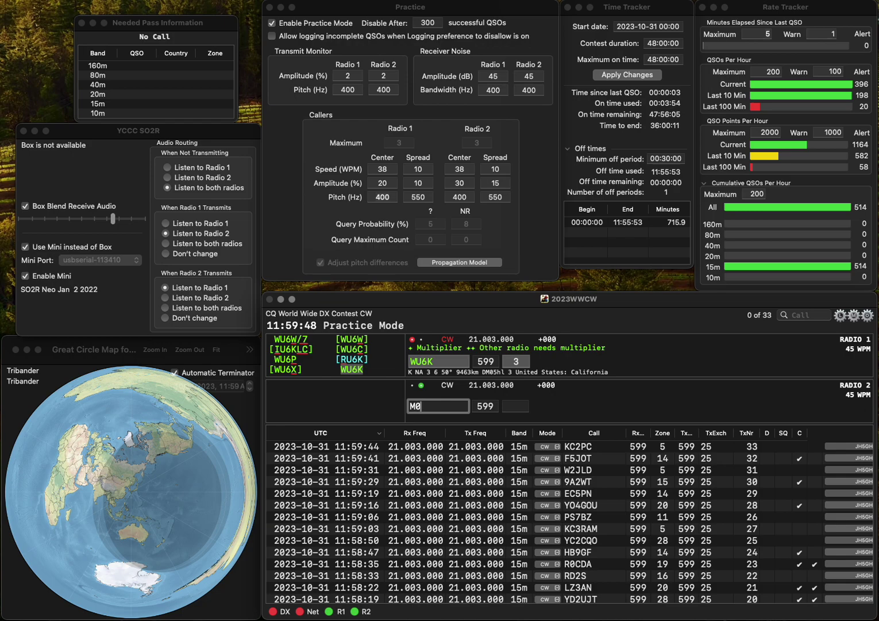
{"action": "type", "text": "ZPU"}
{"action": "key", "text": "Return"}
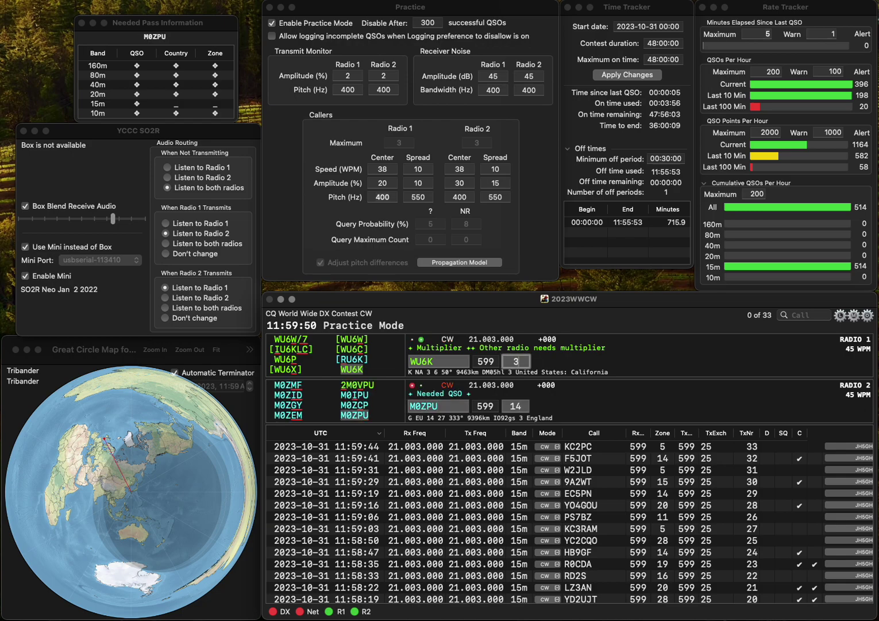
{"action": "key", "text": "Return"}
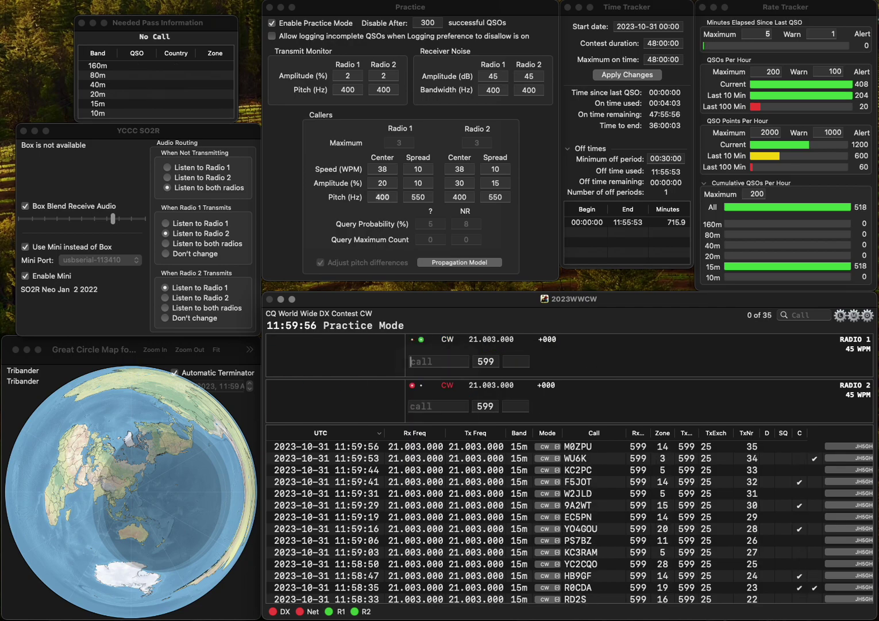
{"action": "type", "text": "M0NZZ"}
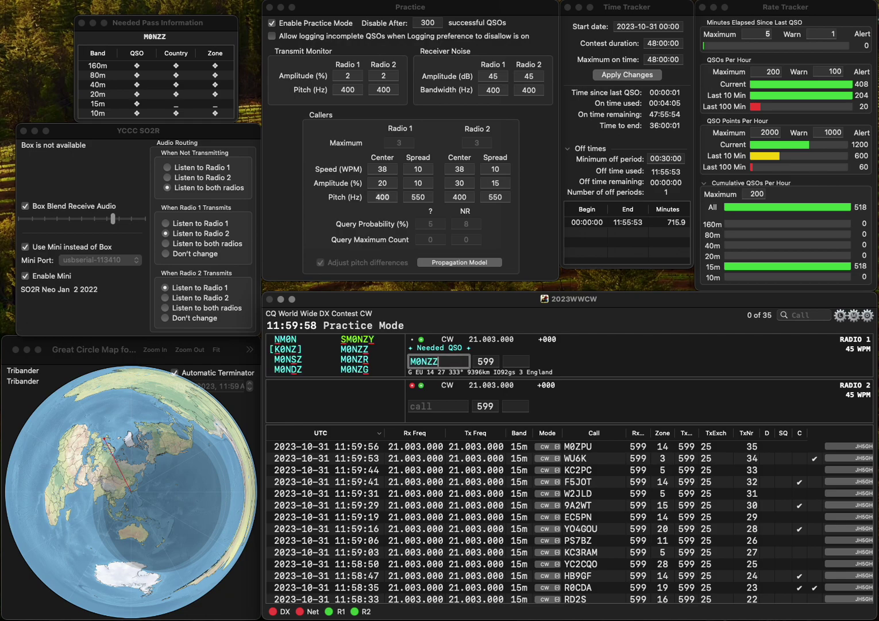
{"action": "key", "text": "Return"}
{"action": "type", "text": "T"}
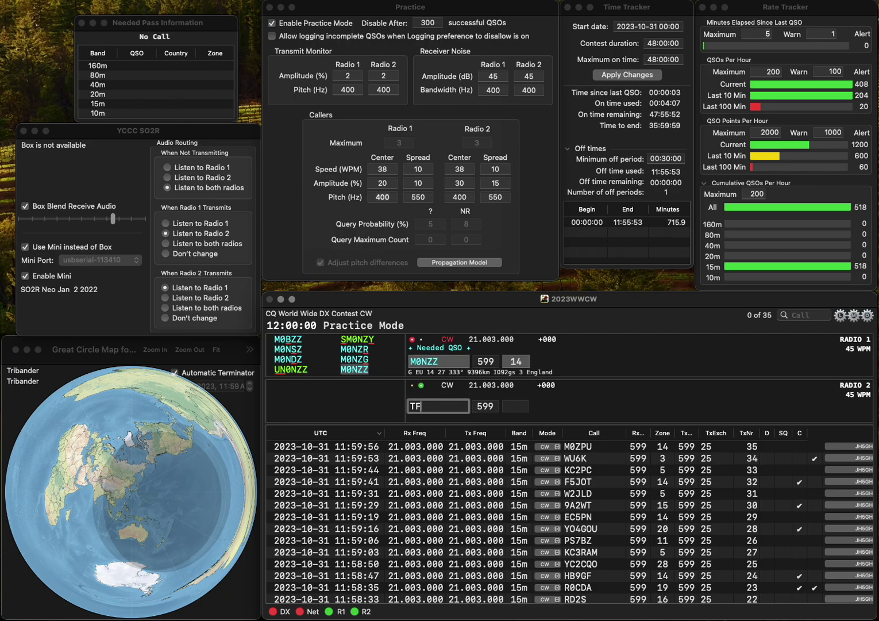
{"action": "type", "text": "7K"}
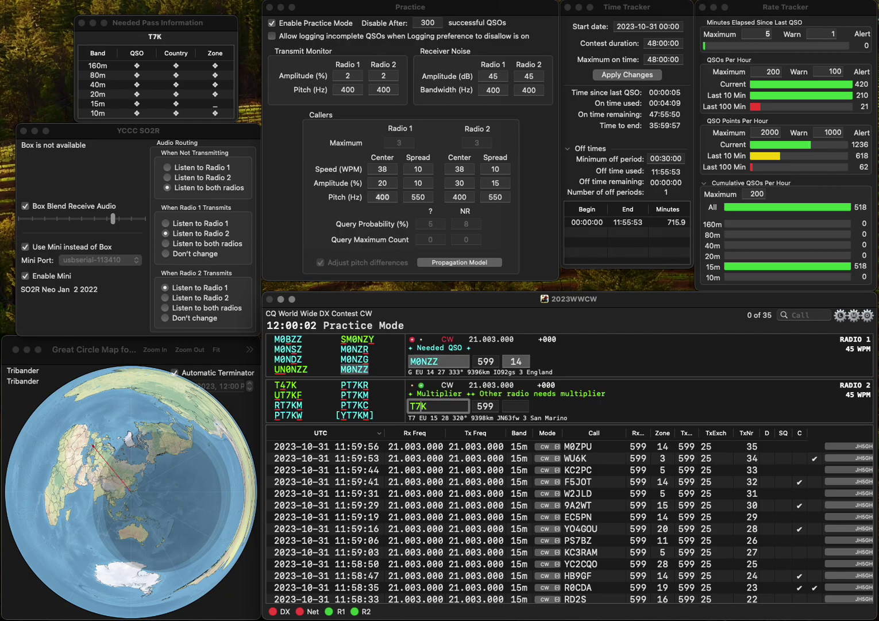
{"action": "key", "text": "Return"}
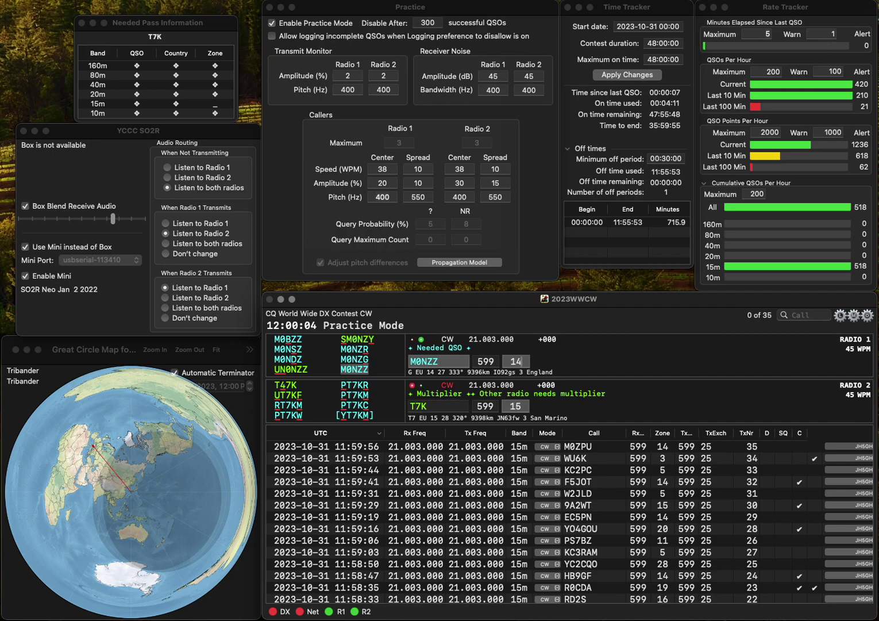
- Log M0NZZ on Radio 1, and correct Radio 2's call to T47K and resend
{"action": "key", "text": "Return"}
{"action": "type", "text": "4"}
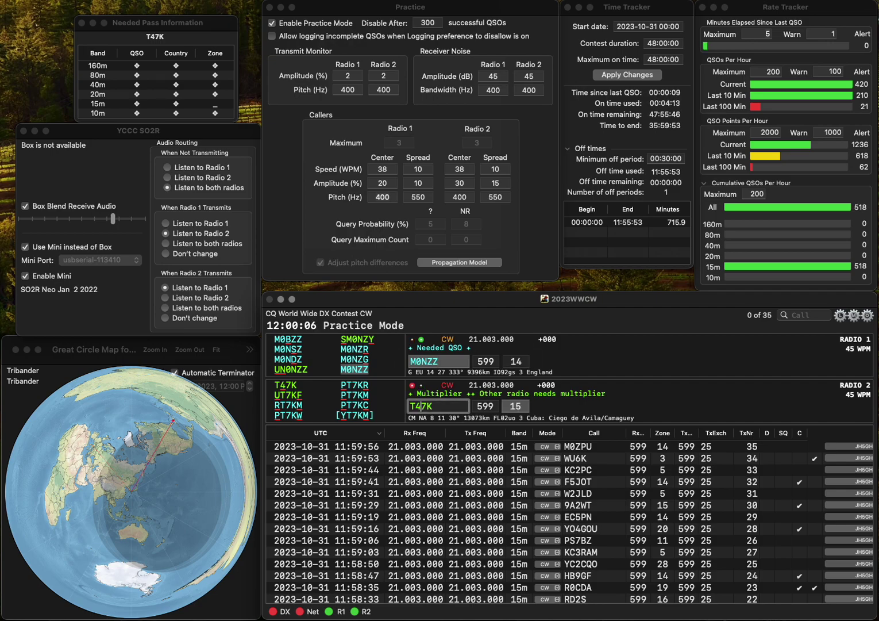
{"action": "key", "text": "Return"}
{"action": "type", "text": "L"}
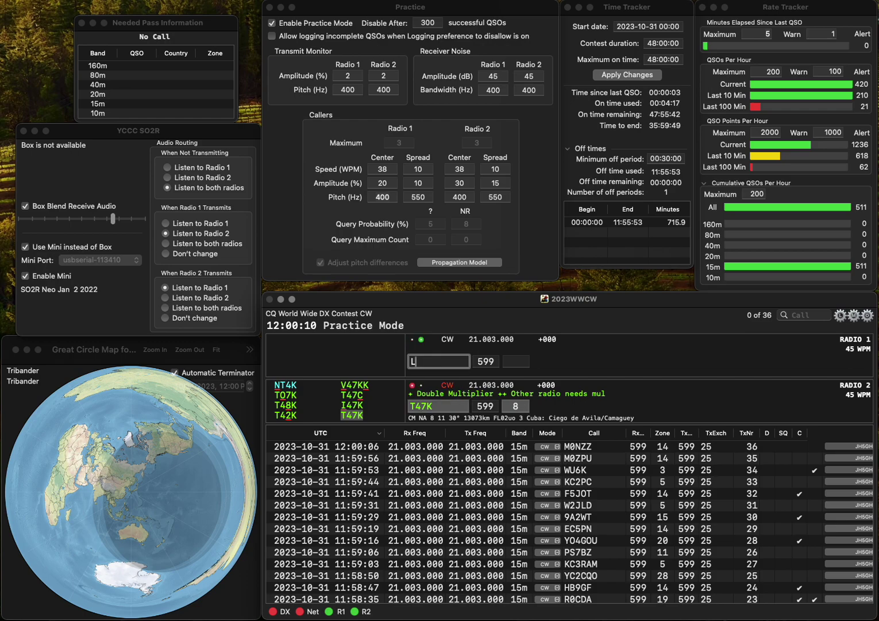
{"action": "type", "text": "Y2LE"}
{"action": "key", "text": "Return"}
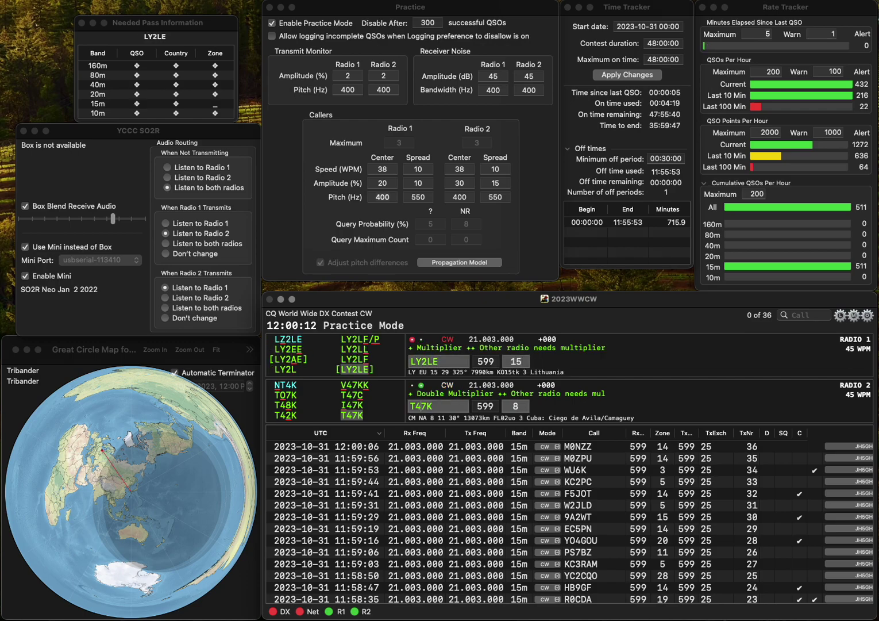
{"action": "key", "text": "Return"}
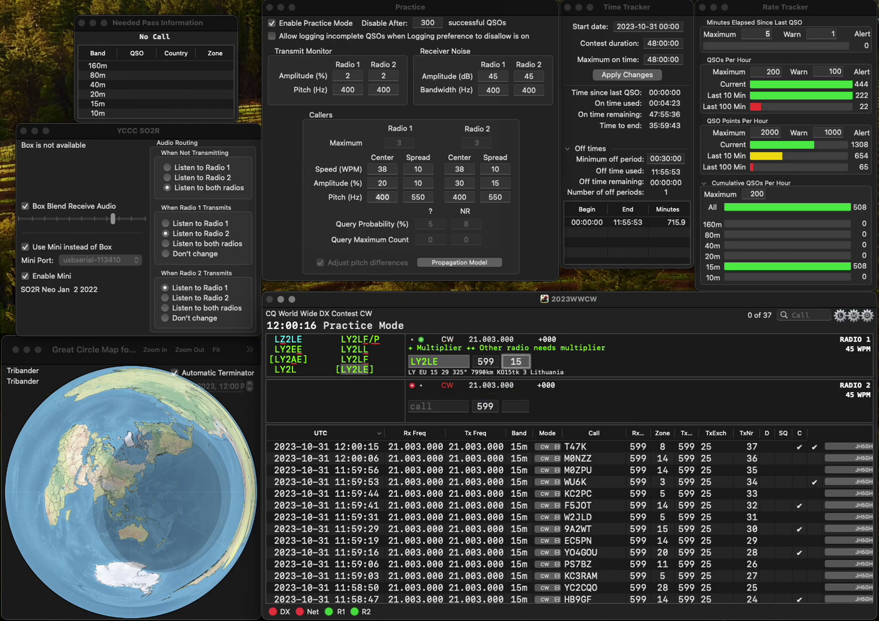
{"action": "key", "text": "Return"}
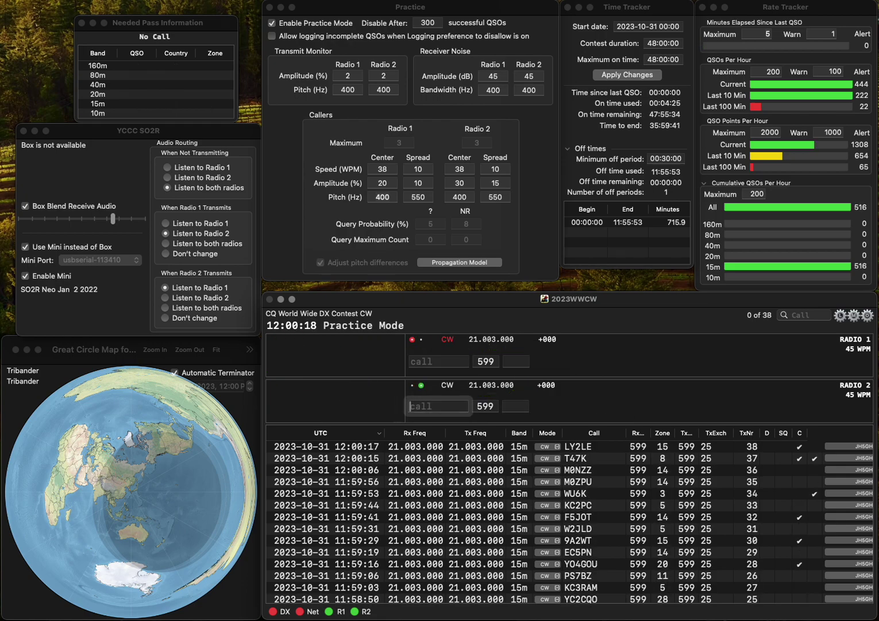
{"action": "type", "text": "WB4"}
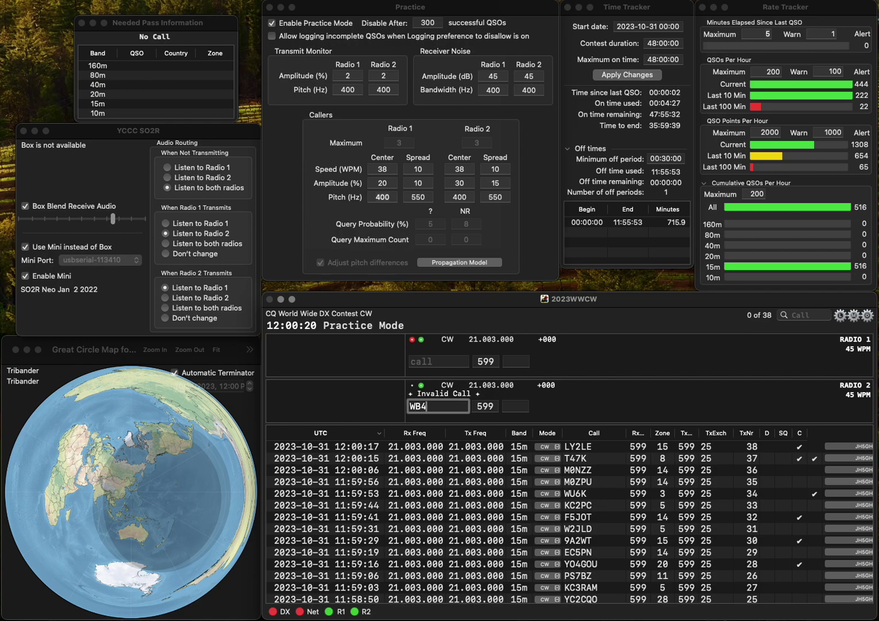
{"action": "type", "text": "KTK"}
{"action": "key", "text": "Return"}
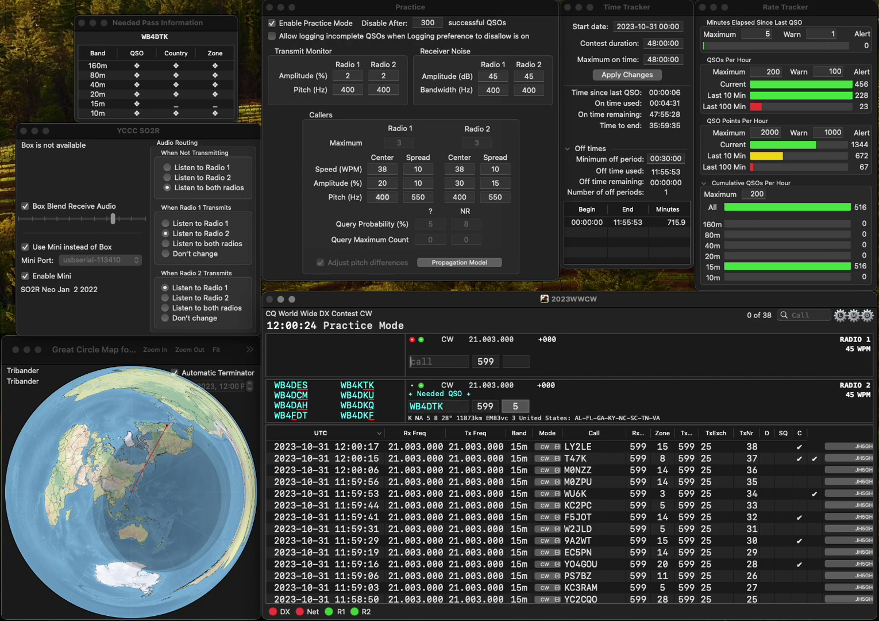
- Enter JHTSE on Radio 1, correct the call to JS6TSE, and send its exchange
{"action": "type", "text": "J"}
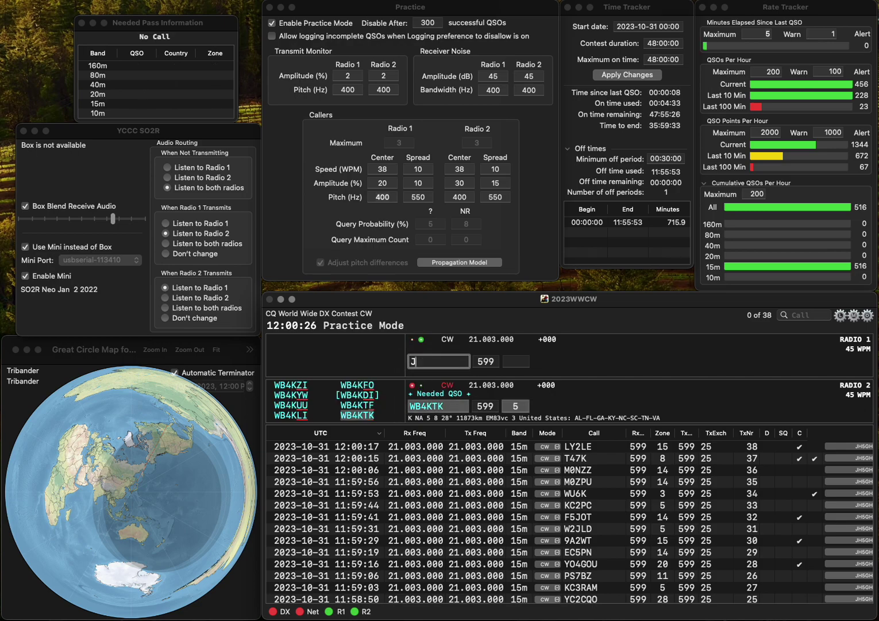
{"action": "type", "text": "HTSE"}
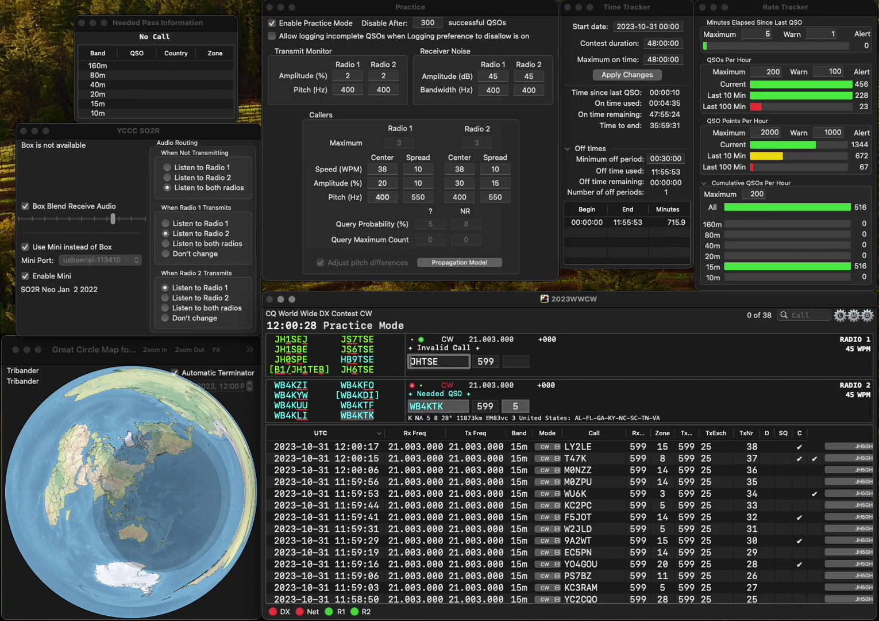
{"action": "type", "text": "S6"}
{"action": "key", "text": "Return"}
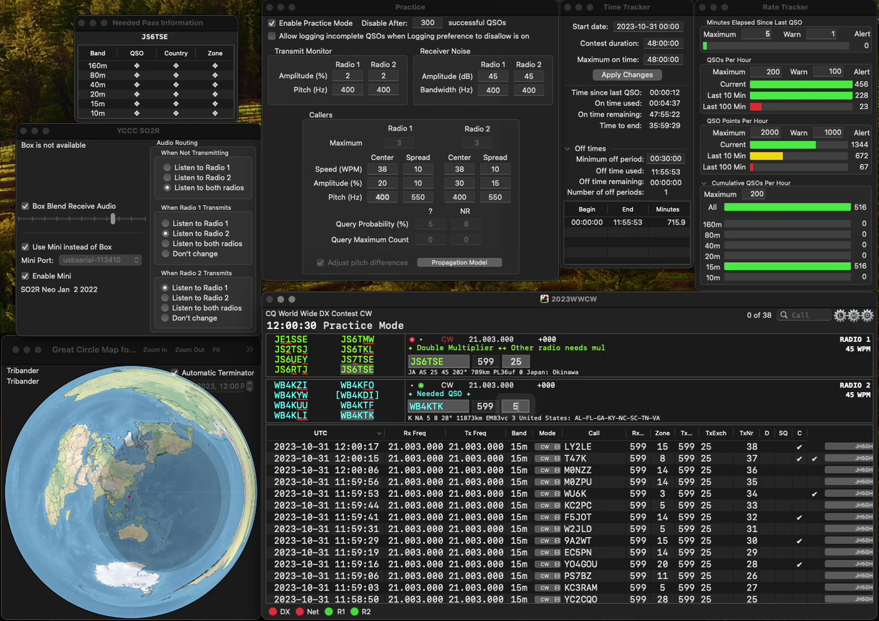
{"action": "key", "text": "Return"}
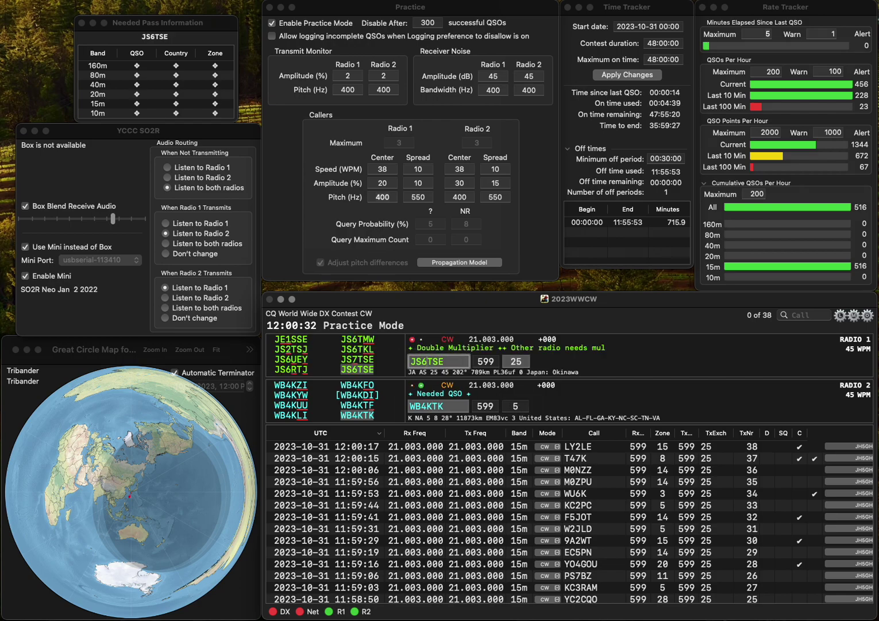
{"action": "key", "text": "space"}
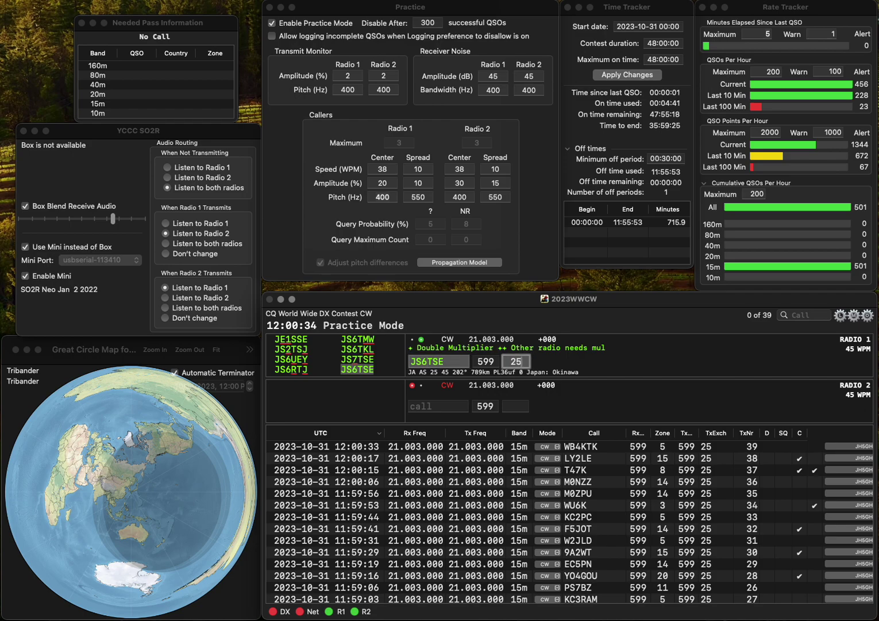
{"action": "key", "text": "Return"}
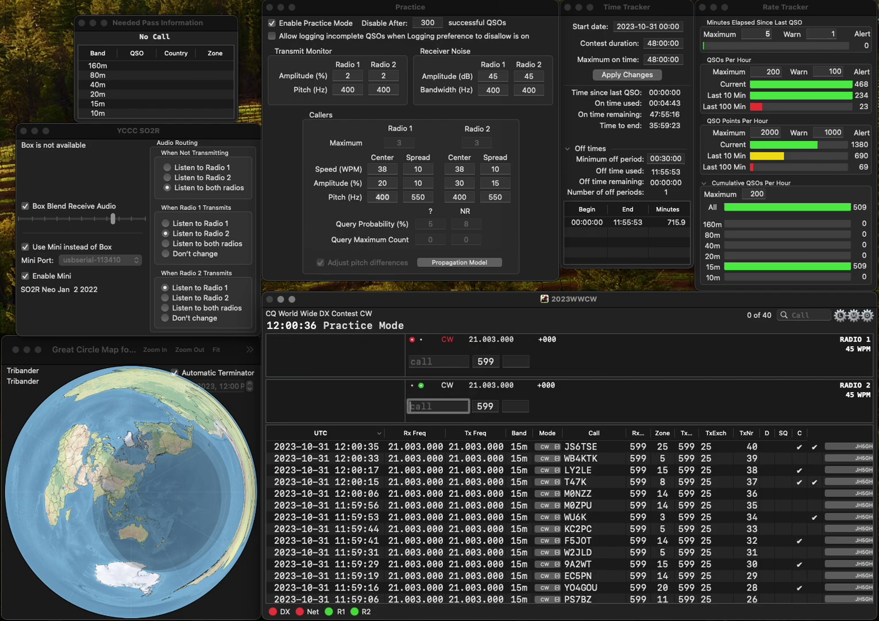
- Work RL2D on Radio 2 and OM2JK on Radio 1, and log both contacts
{"action": "type", "text": "RL2D"}
{"action": "key", "text": "Return"}
{"action": "type", "text": "OM2"}
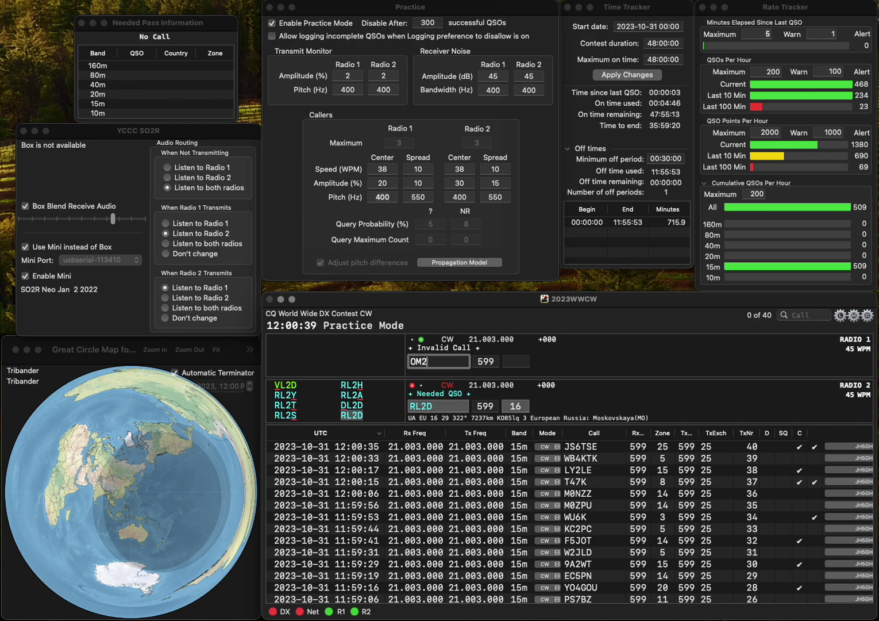
{"action": "type", "text": "JK"}
{"action": "key", "text": "Return"}
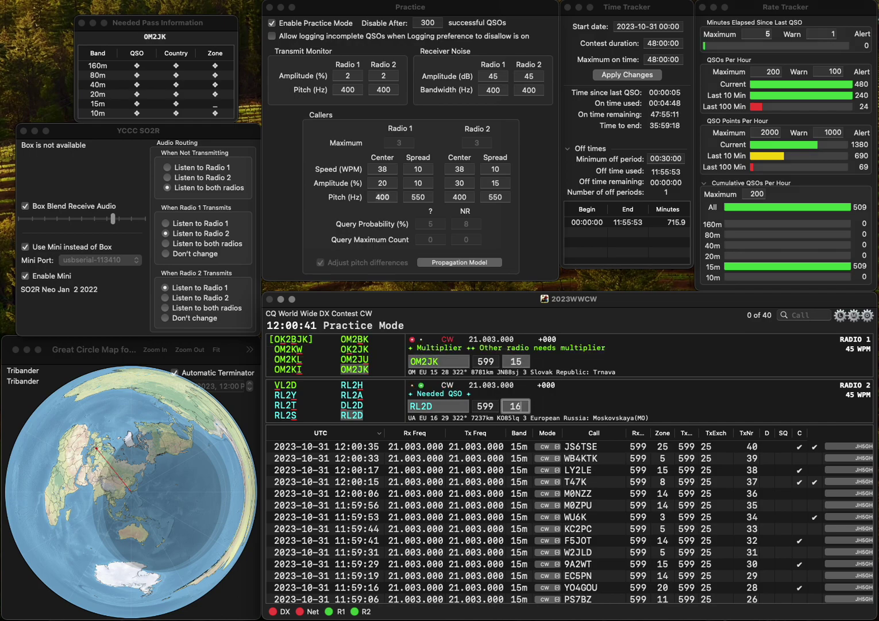
{"action": "key", "text": "Return"}
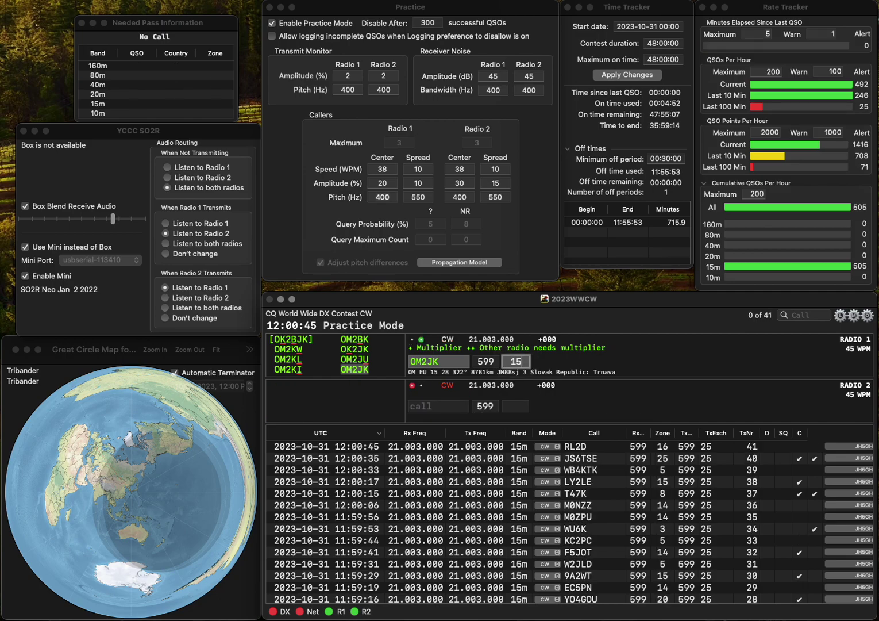
{"action": "key", "text": "Return"}
{"action": "type", "text": "AB9V"}
{"action": "key", "text": "Return"}
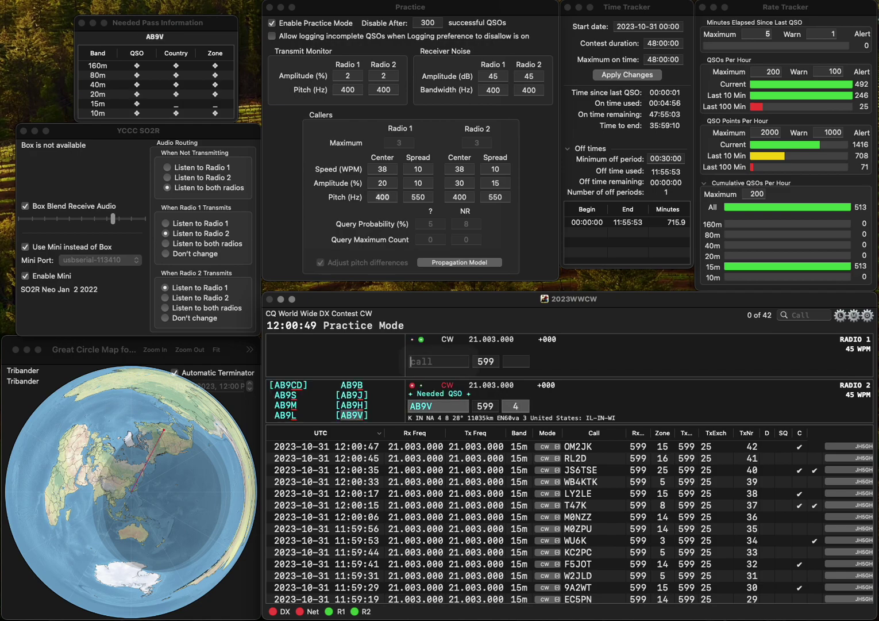
{"action": "type", "text": "R3T/P"}
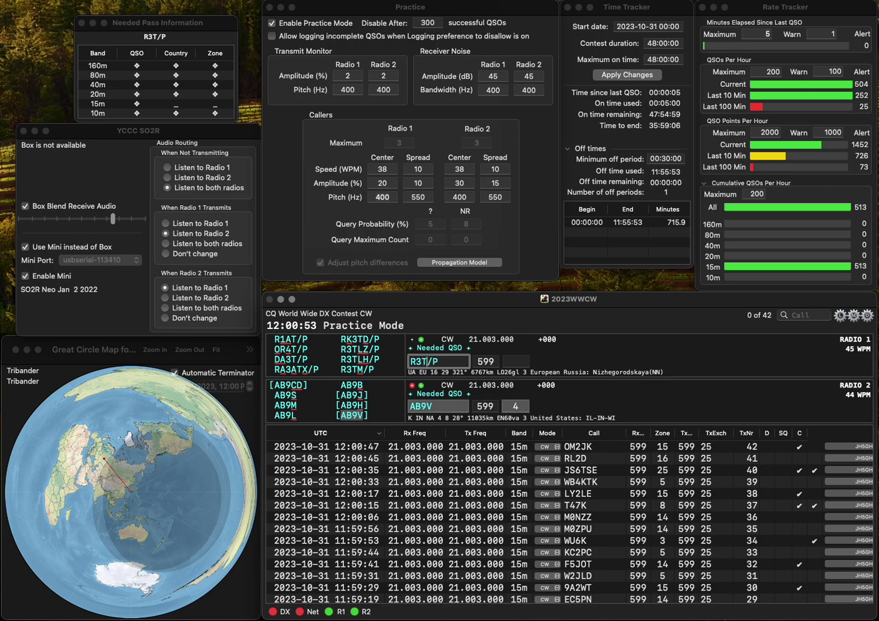
{"action": "key", "text": "Return"}
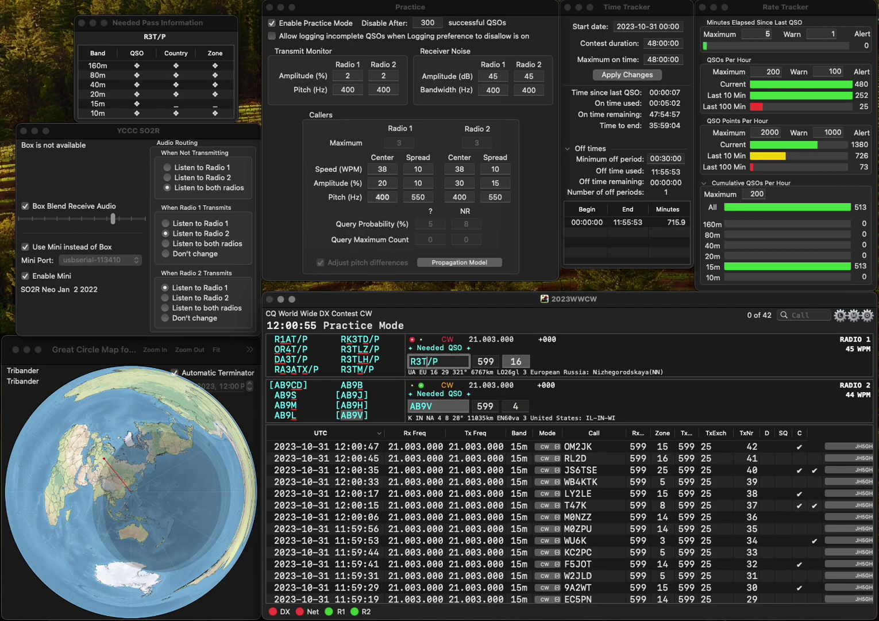
{"action": "key", "text": "Return"}
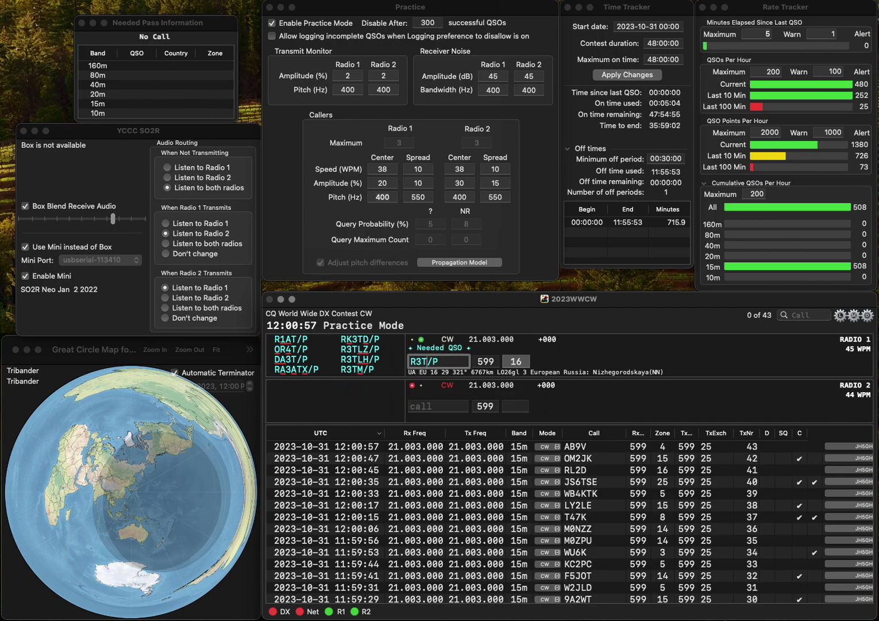
{"action": "type", "text": "LH"}
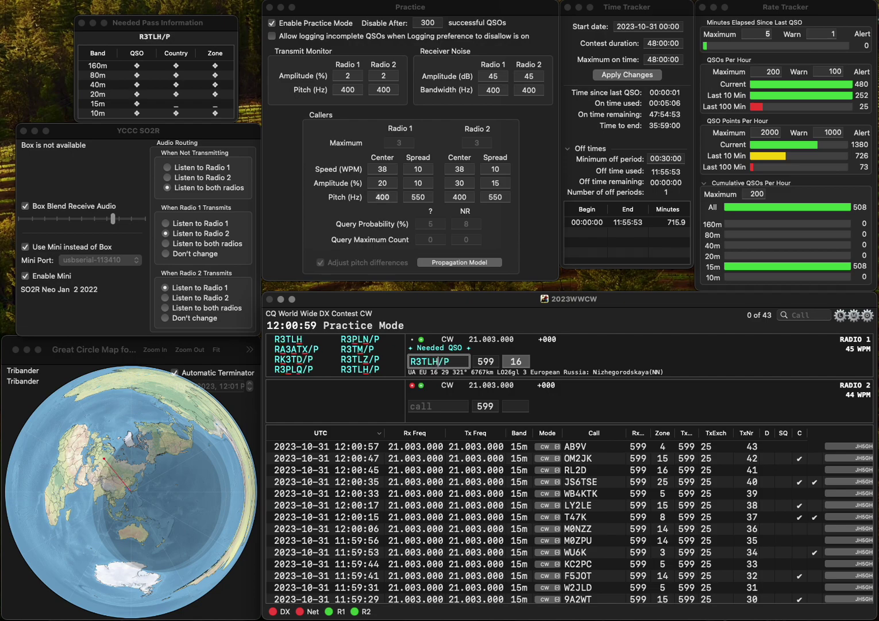
{"action": "key", "text": "Return"}
{"action": "type", "text": "YG"}
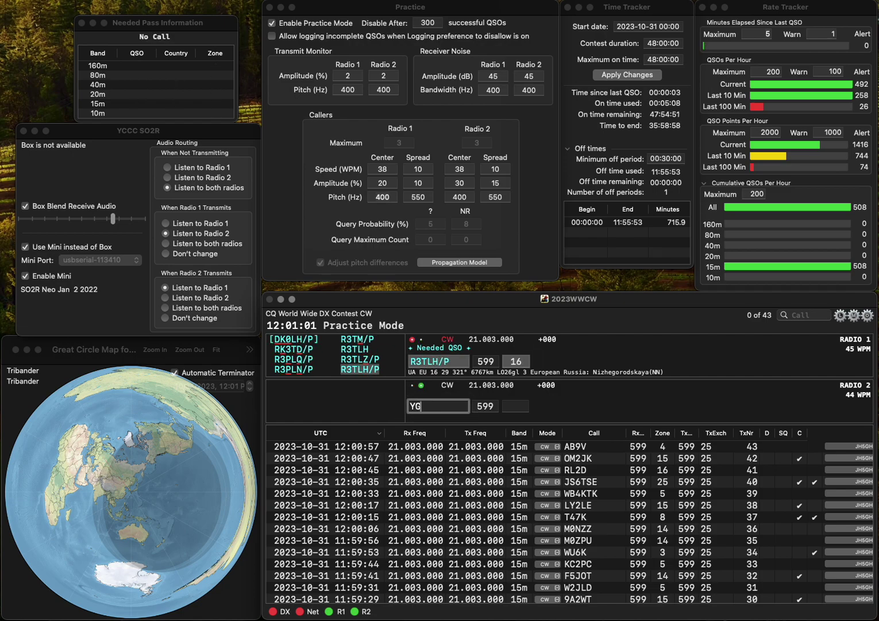
{"action": "type", "text": "1AHU"}
{"action": "key", "text": "Return"}
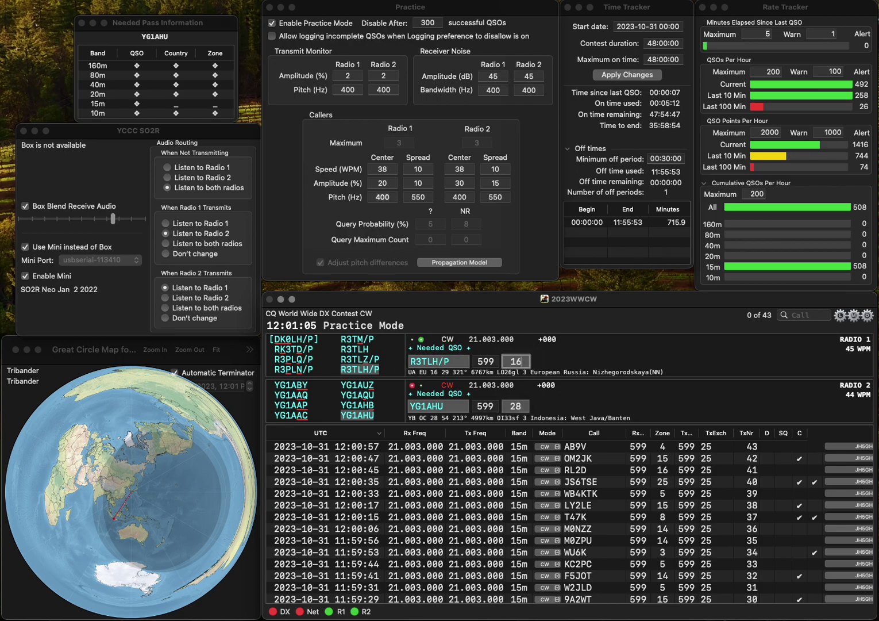
{"action": "key", "text": "Return"}
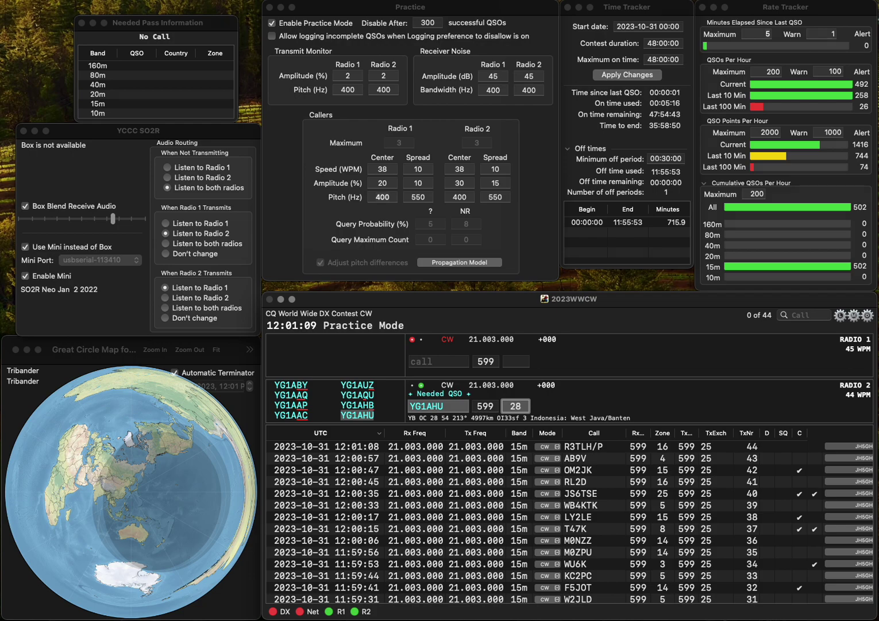
{"action": "key", "text": "Return"}
- Work G3WGE on Radio 1 and N7DSG on Radio 2, and log both contacts
{"action": "type", "text": "3WGE"}
{"action": "key", "text": "Return"}
{"action": "type", "text": "N7DSG"}
{"action": "key", "text": "Return"}
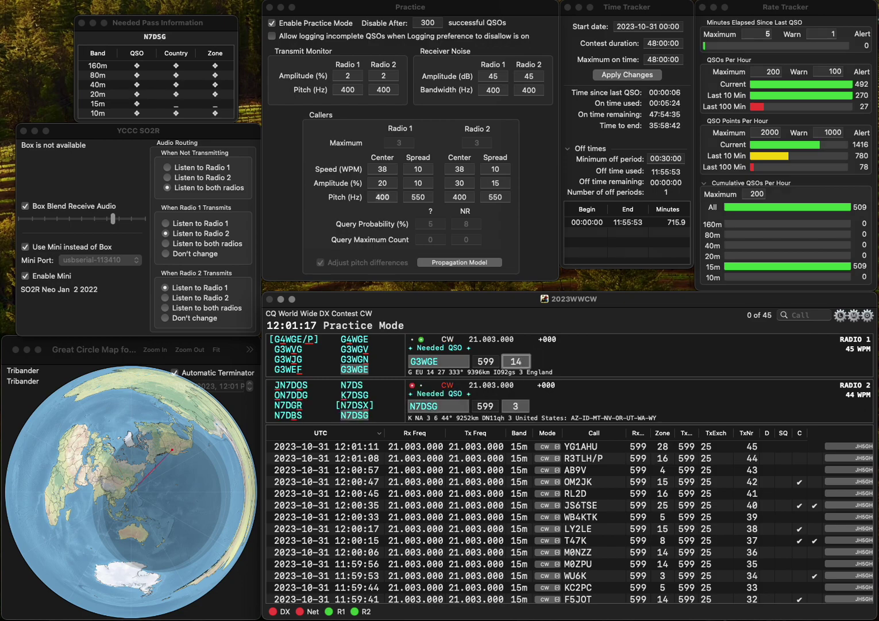
{"action": "key", "text": "Return"}
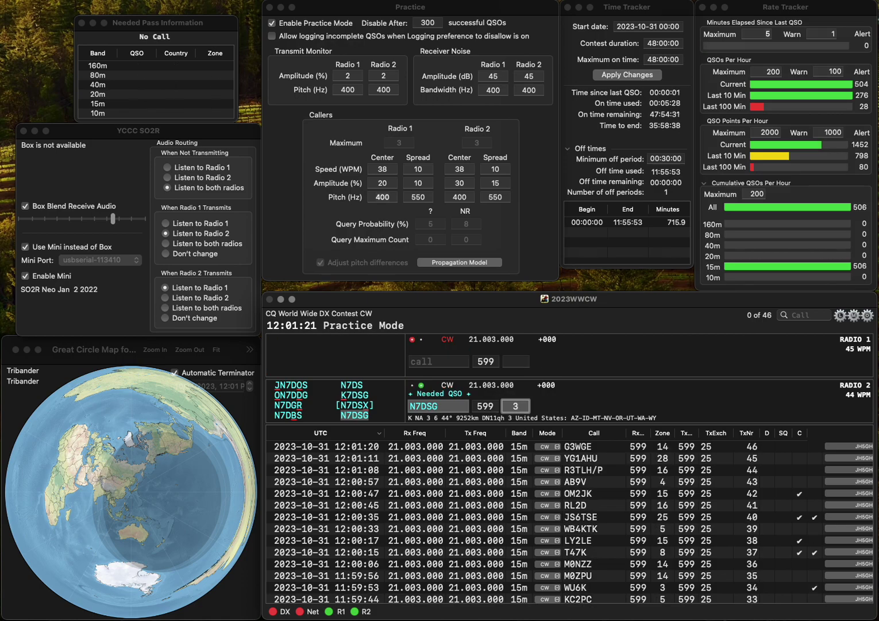
{"action": "key", "text": "Return"}
- Work HZ1BH on Radio 1 and K8VG on Radio 2, and log both contacts
{"action": "type", "text": "H"}
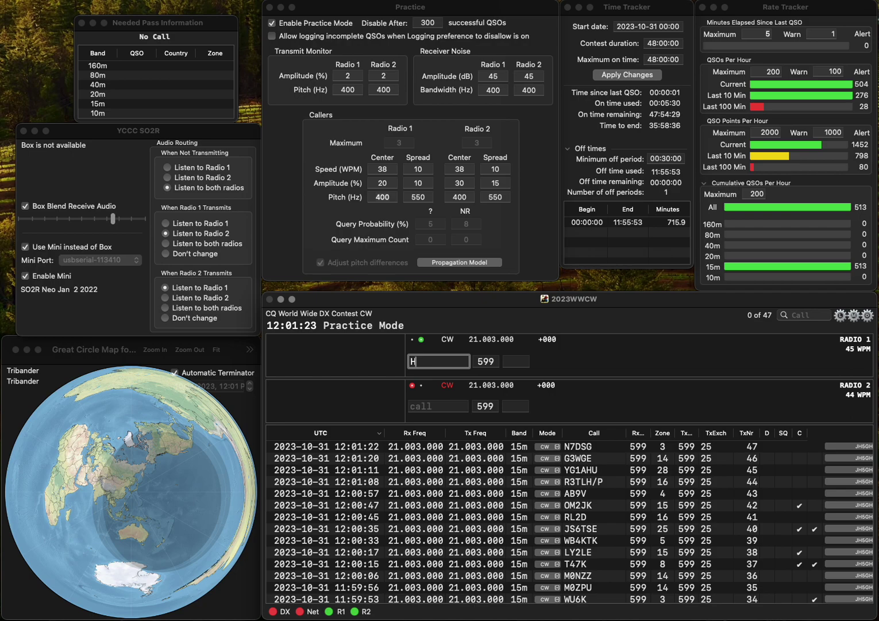
{"action": "type", "text": "Z1BH"}
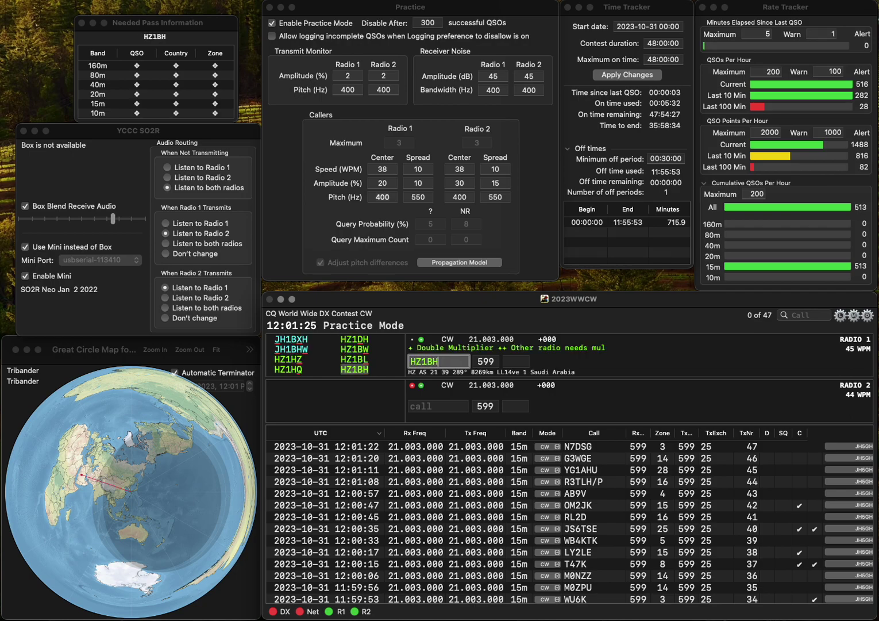
{"action": "key", "text": "Return"}
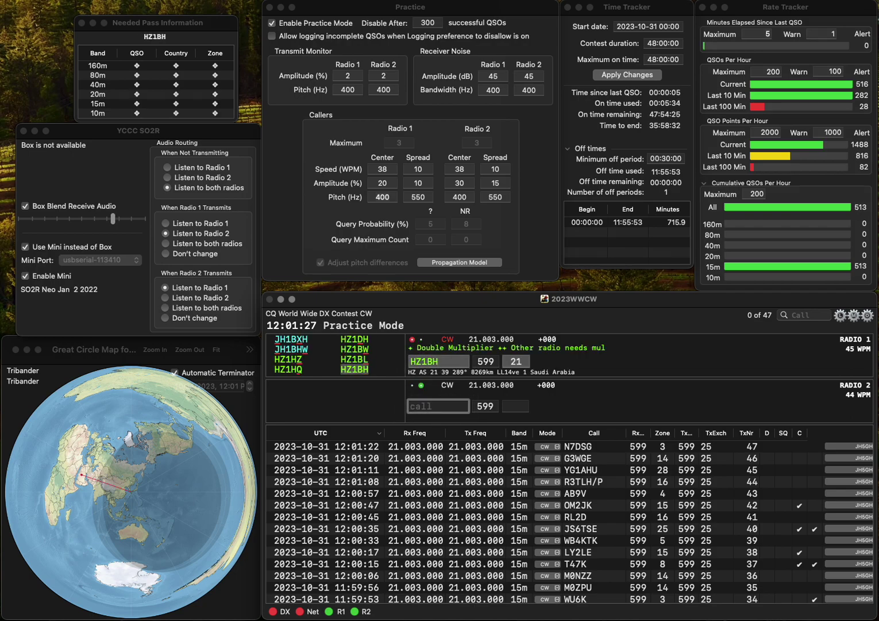
{"action": "type", "text": "K8VG"}
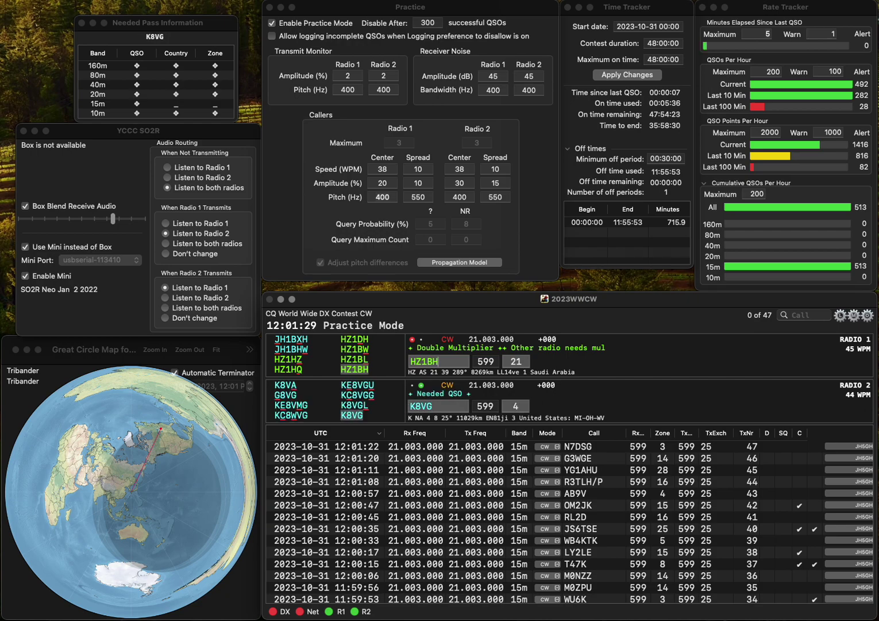
{"action": "key", "text": "Return"}
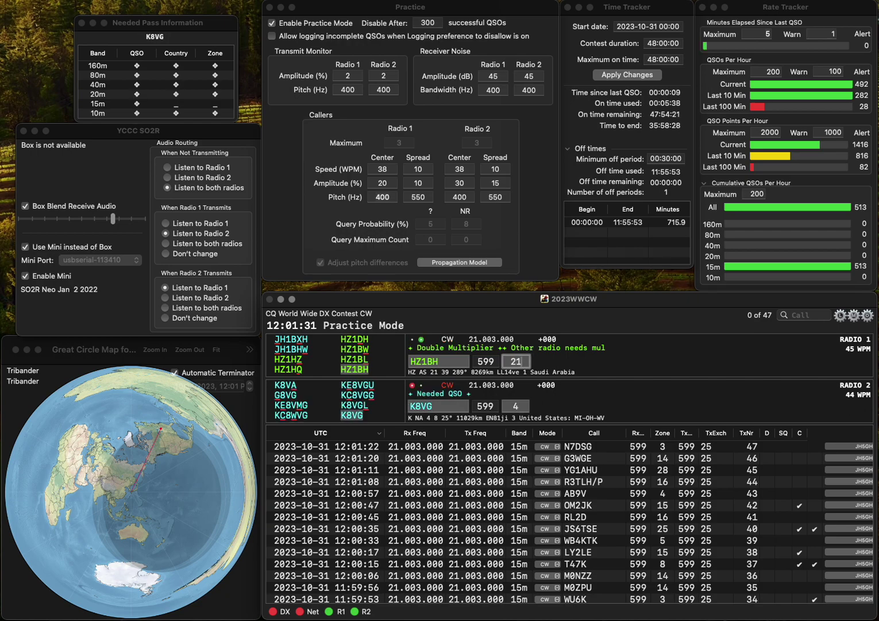
{"action": "key", "text": "Return"}
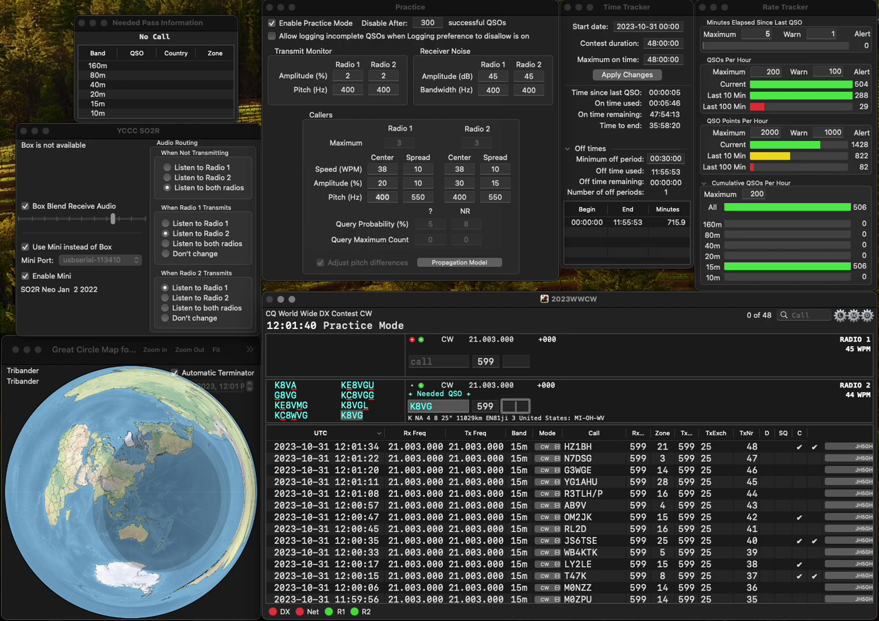
{"action": "key", "text": "Return"}
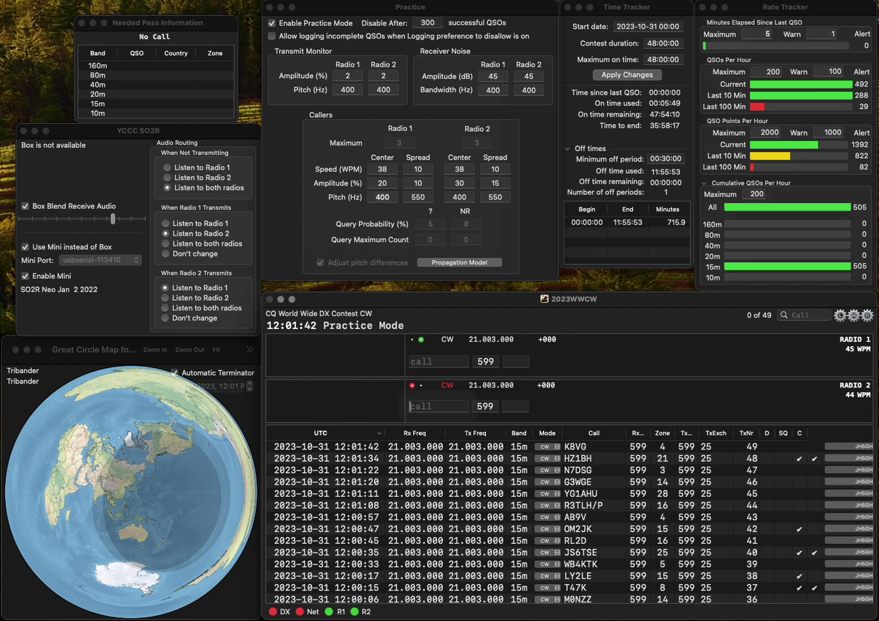
- Enter M0NAO on Radio 1 and F4IZA on Radio 2, and send the exchange to each
{"action": "type", "text": "M0NAO"}
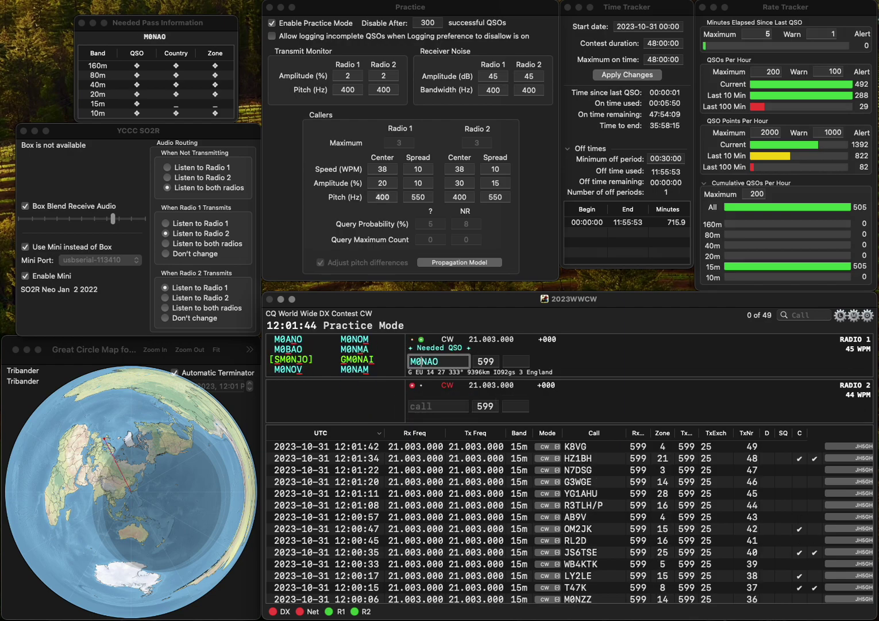
{"action": "key", "text": "Return"}
{"action": "type", "text": "F4IZA"}
{"action": "key", "text": "Left"}
{"action": "key", "text": "Left"}
{"action": "key", "text": "Left"}
{"action": "type", "text": "4"}
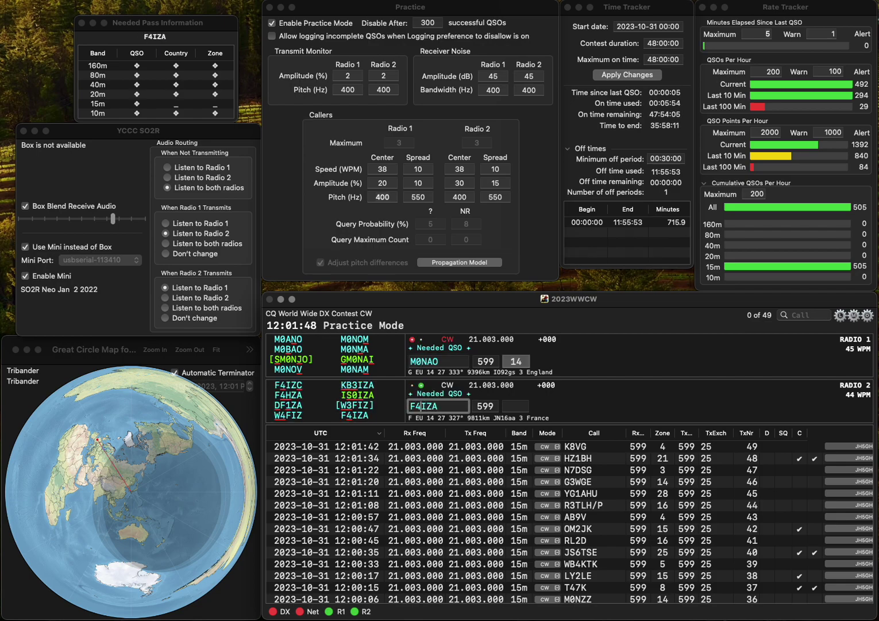
{"action": "key", "text": "Return"}
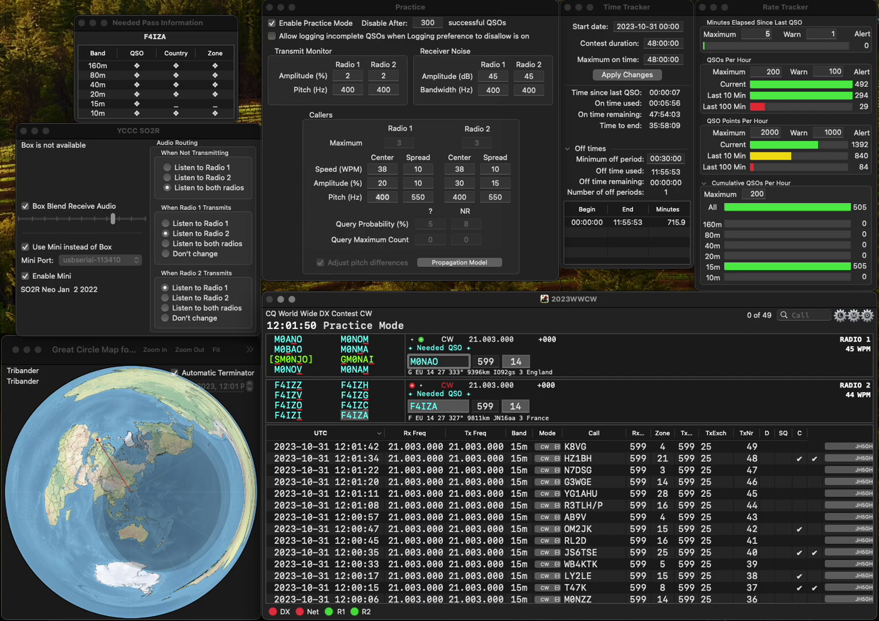
{"action": "key", "text": "Left"}
{"action": "type", "text": "W"}
{"action": "key", "text": "Right"}
{"action": "key", "text": "Right"}
{"action": "key", "text": "BackSpace"}
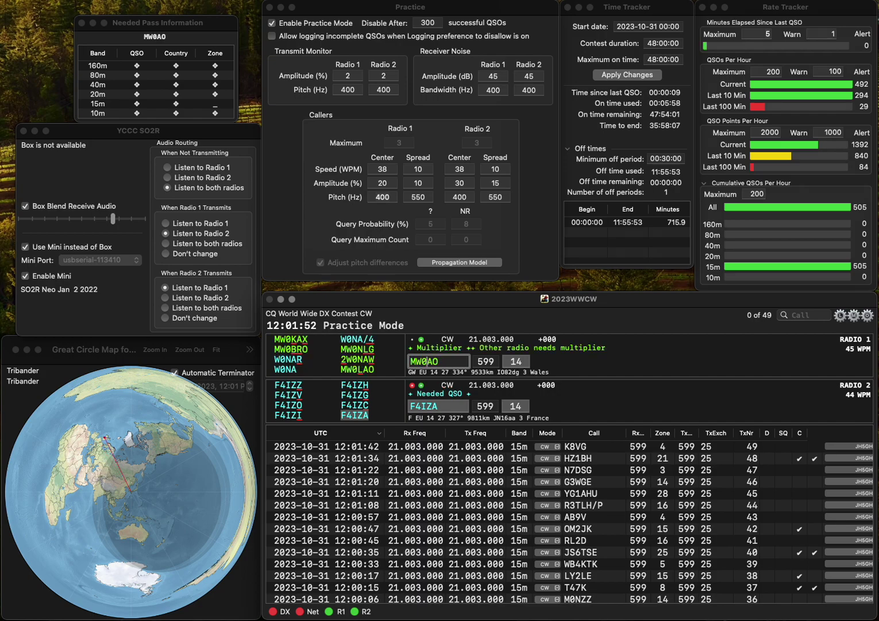
{"action": "type", "text": "L"}
{"action": "left_click", "coordinate": [520, 406]}
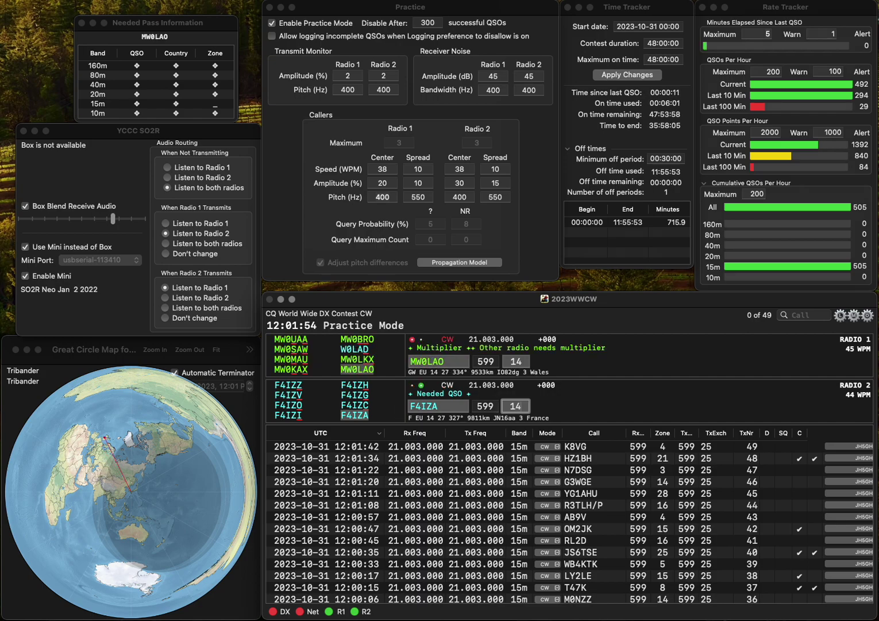
{"action": "key", "text": "grave"}
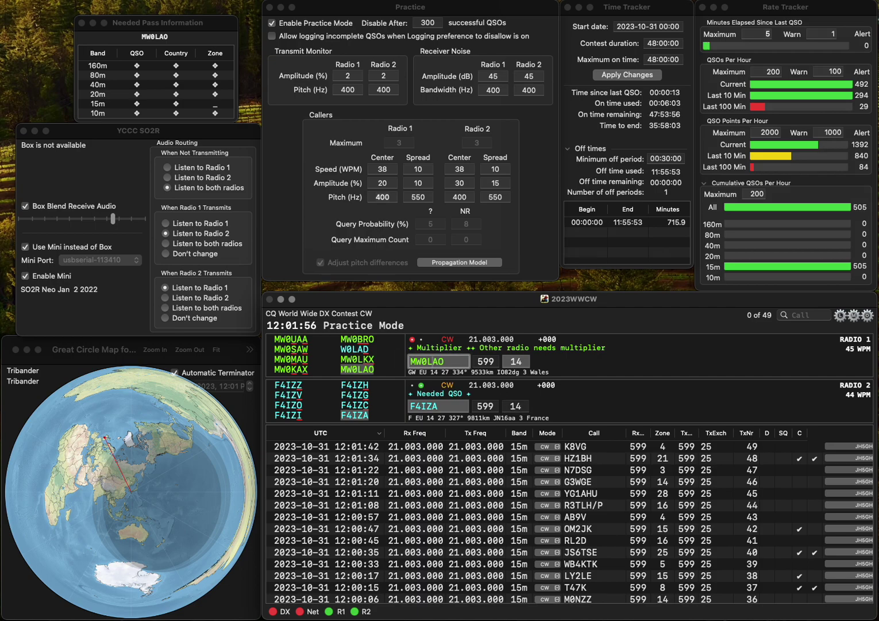
{"action": "key", "text": "Tab"}
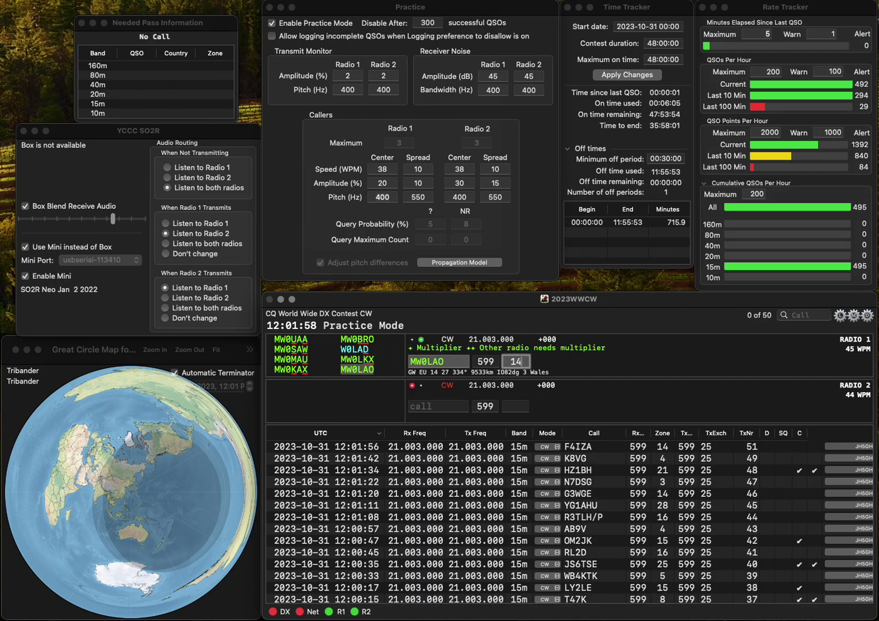
{"action": "key", "text": "Return"}
{"action": "type", "text": "PT"}
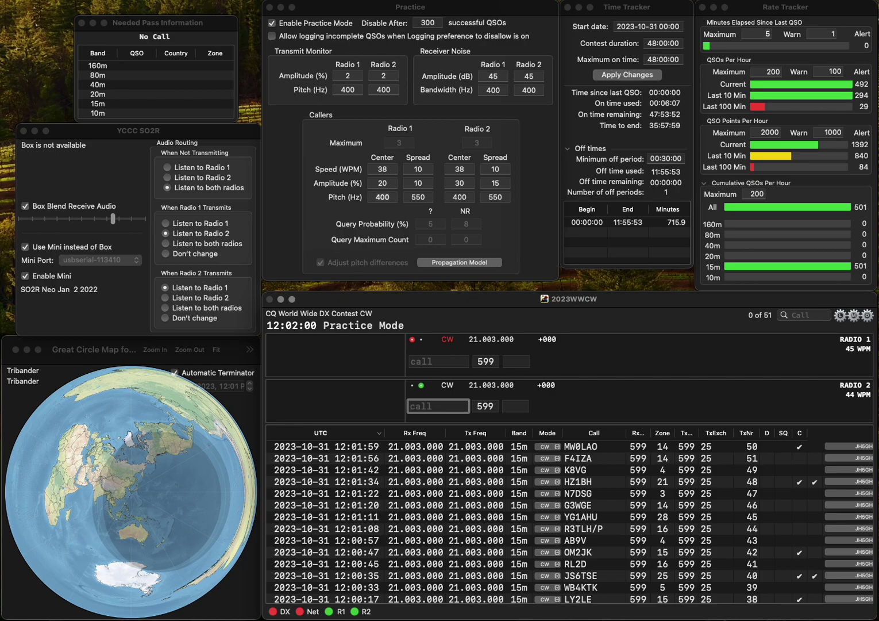
{"action": "type", "text": "2AM"}
{"action": "key", "text": "Return"}
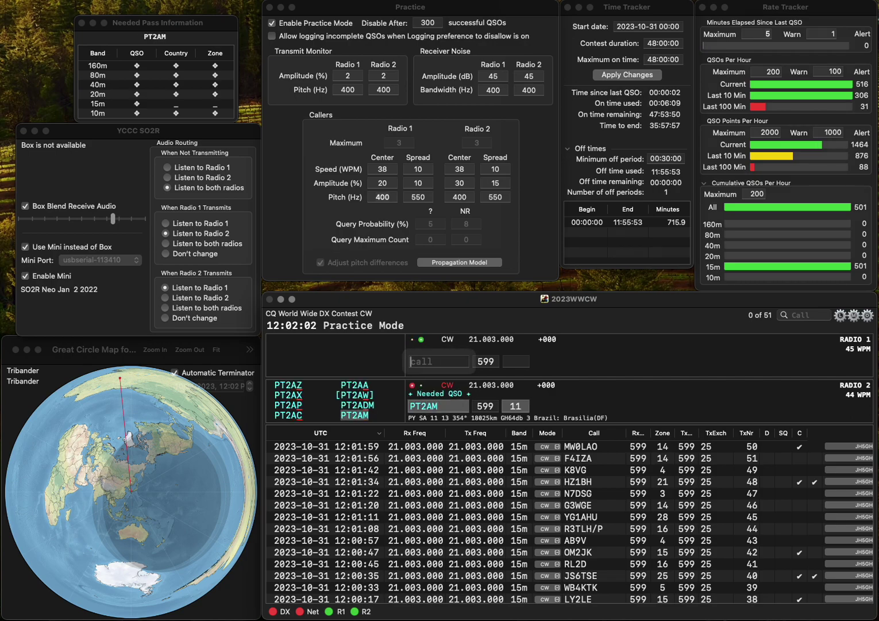
{"action": "type", "text": "KD9NNZ"}
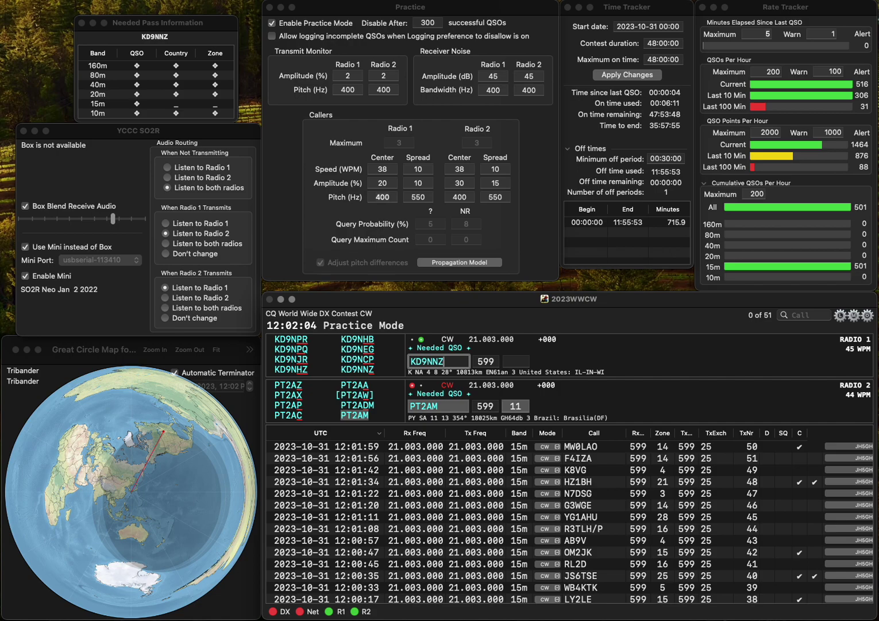
{"action": "key", "text": "Return"}
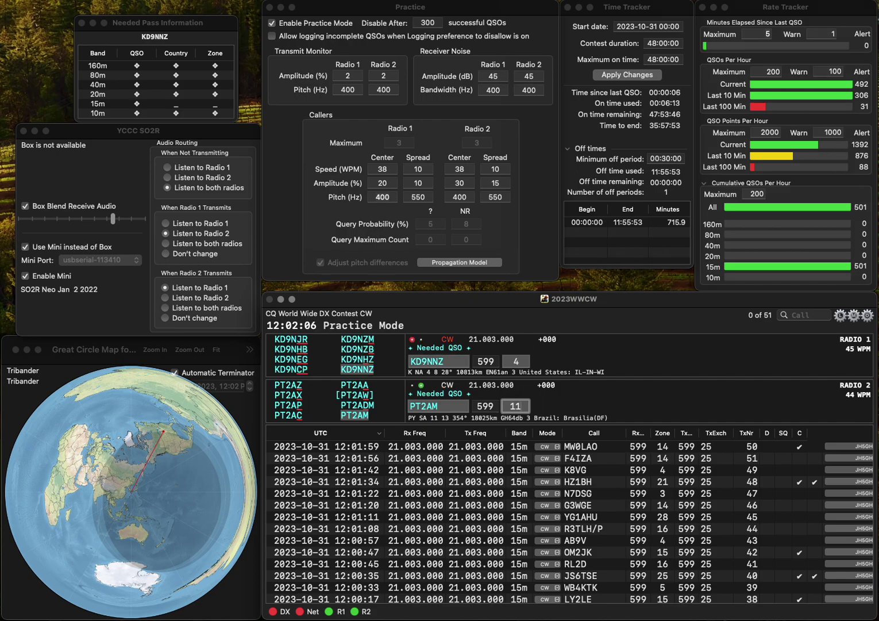
{"action": "key", "text": "Return"}
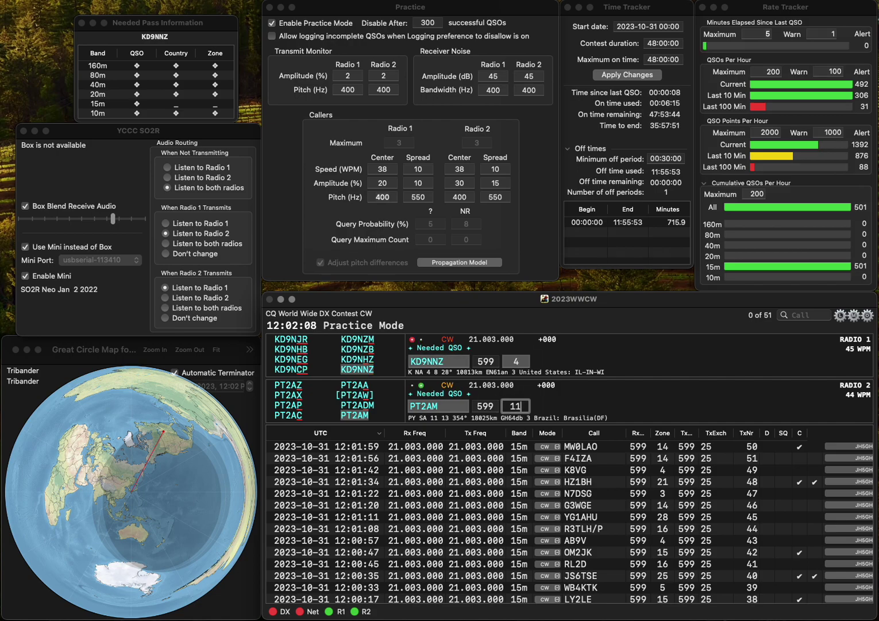
{"action": "key", "text": "Return"}
{"action": "type", "text": "W4JST"}
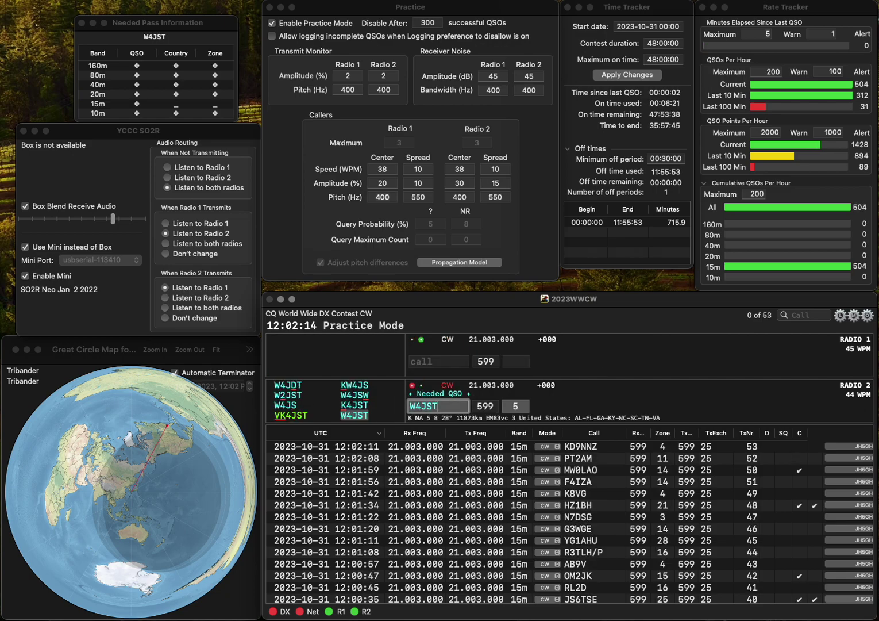
{"action": "key", "text": "Return"}
{"action": "type", "text": "N1RIN"}
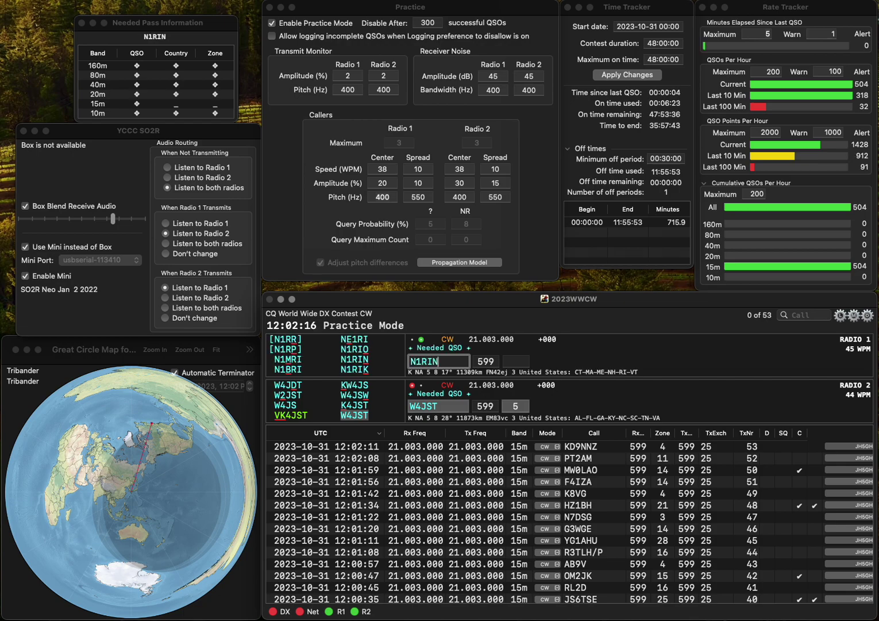
{"action": "key", "text": "Return"}
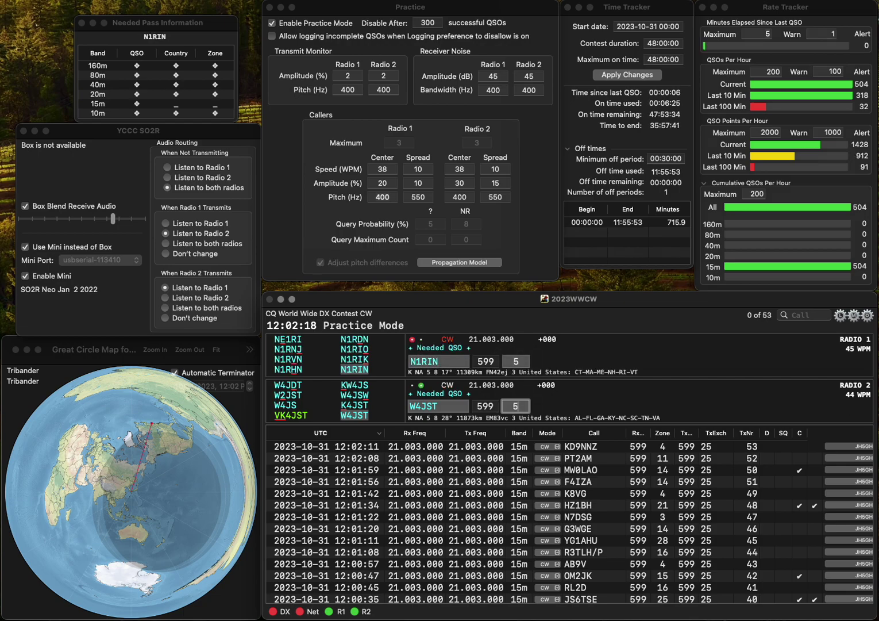
{"action": "key", "text": "Return"}
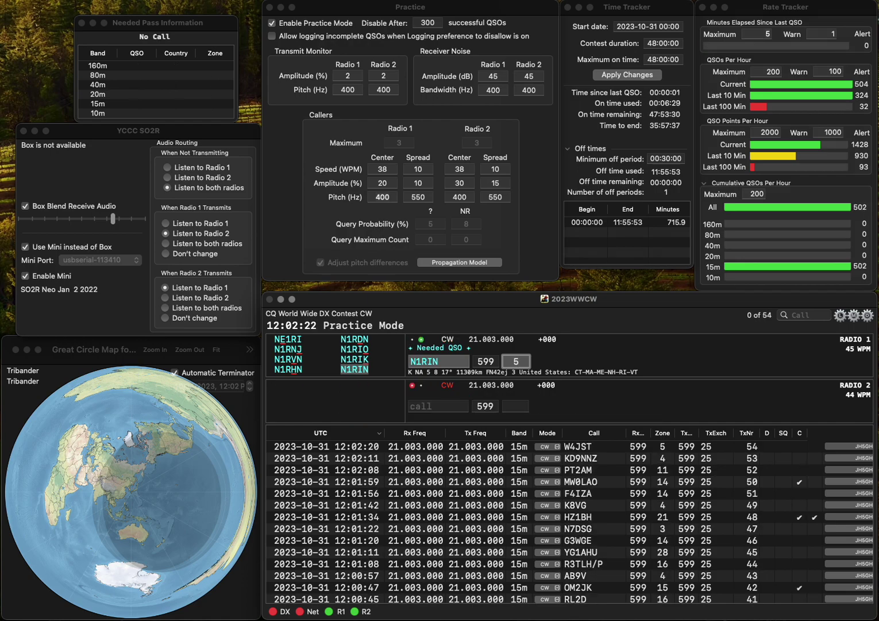
{"action": "key", "text": "Return"}
{"action": "type", "text": "KA"}
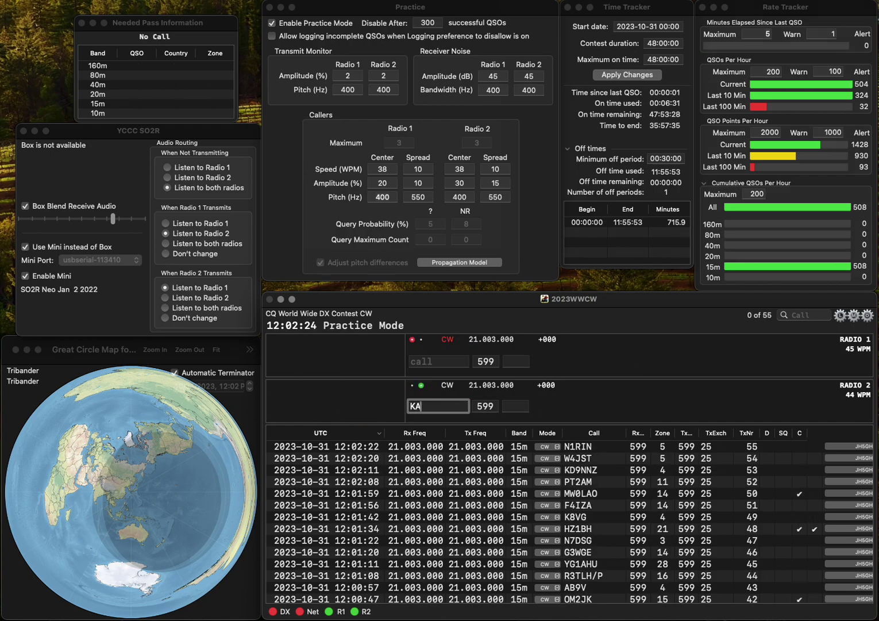
{"action": "type", "text": "0CSW"}
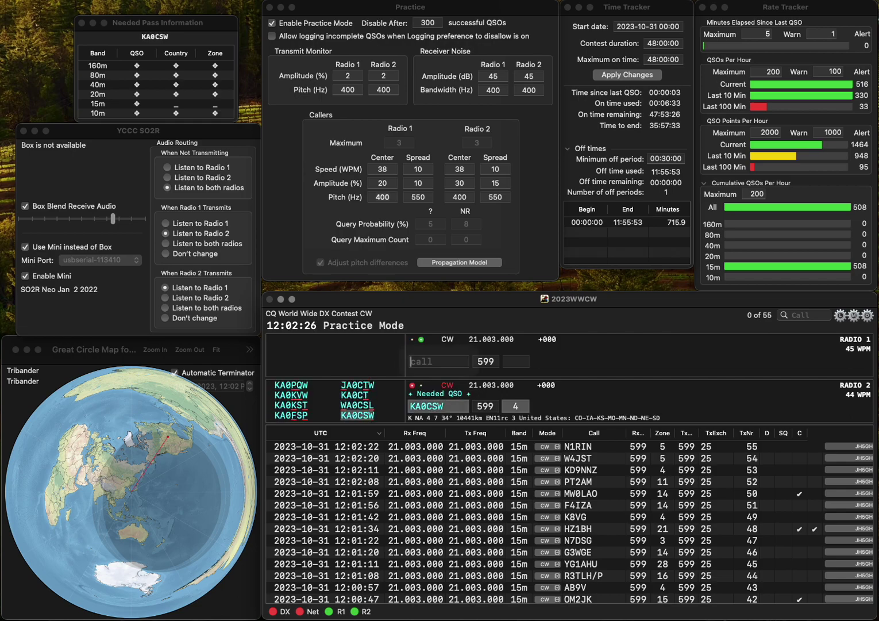
{"action": "key", "text": "Return"}
{"action": "type", "text": "D2YE"}
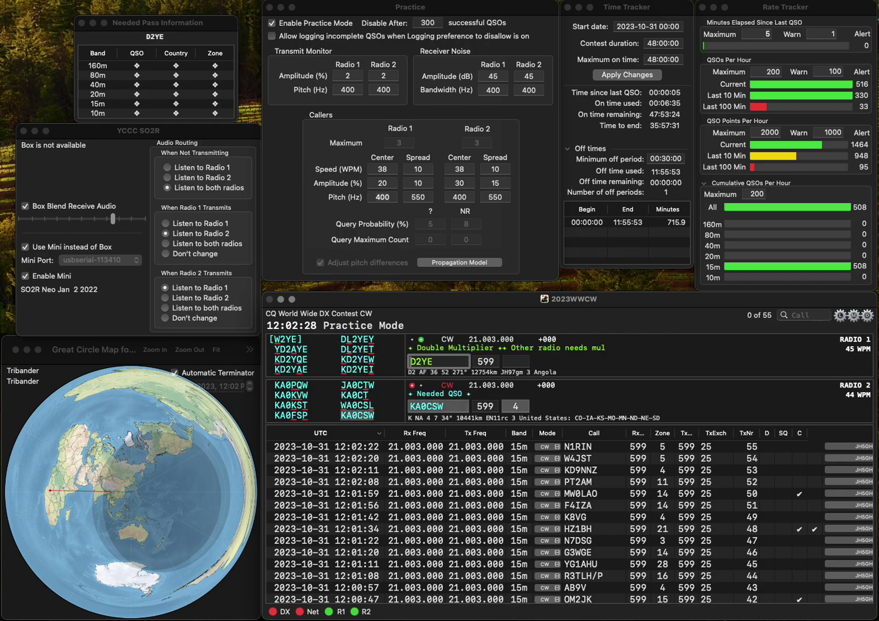
{"action": "key", "text": "Right"}
{"action": "type", "text": "L"}
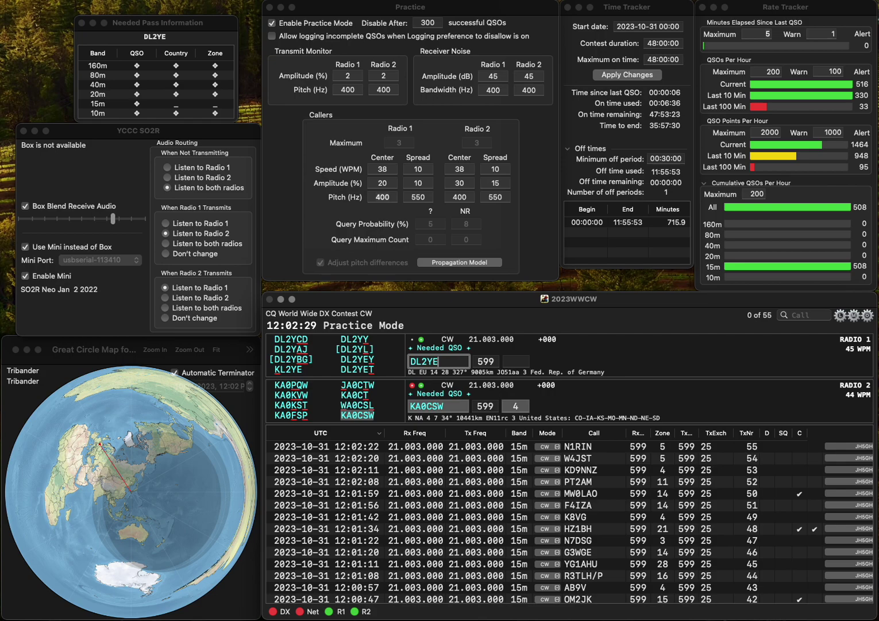
{"action": "type", "text": "T"}
{"action": "key", "text": "Return"}
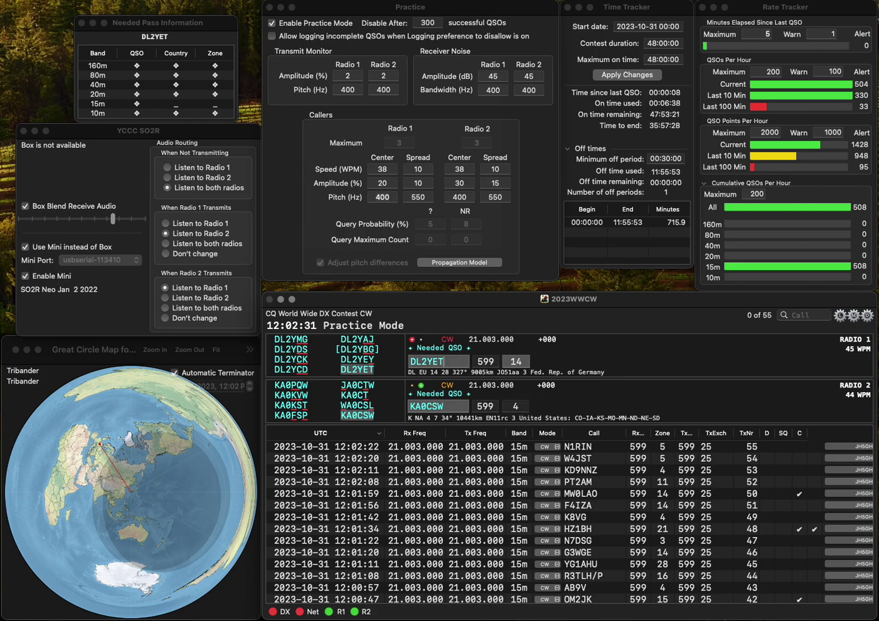
{"action": "key", "text": "space"}
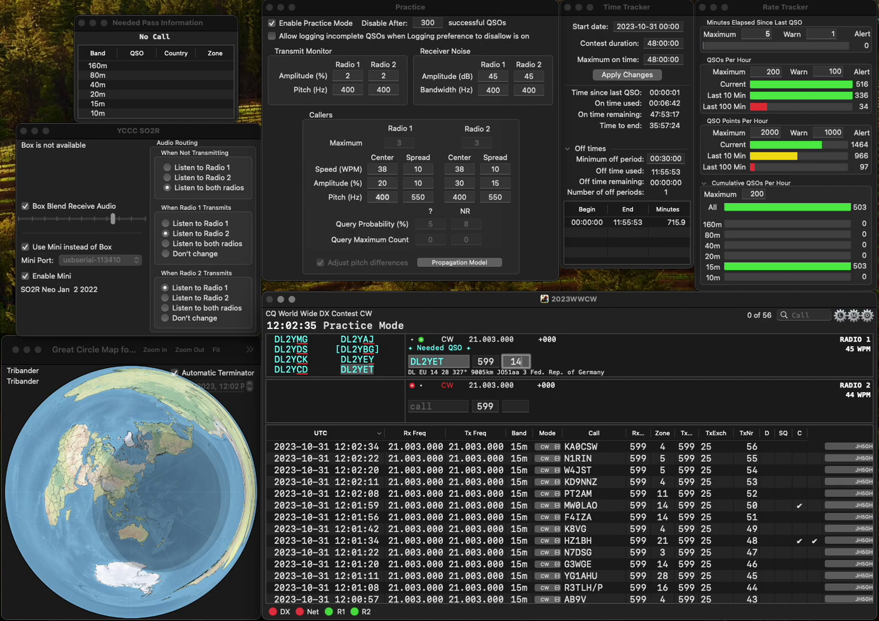
- Correct Radio 1's call to DL3YEI and resend it
{"action": "key", "text": "space"}
{"action": "type", "text": "DL3YES"}
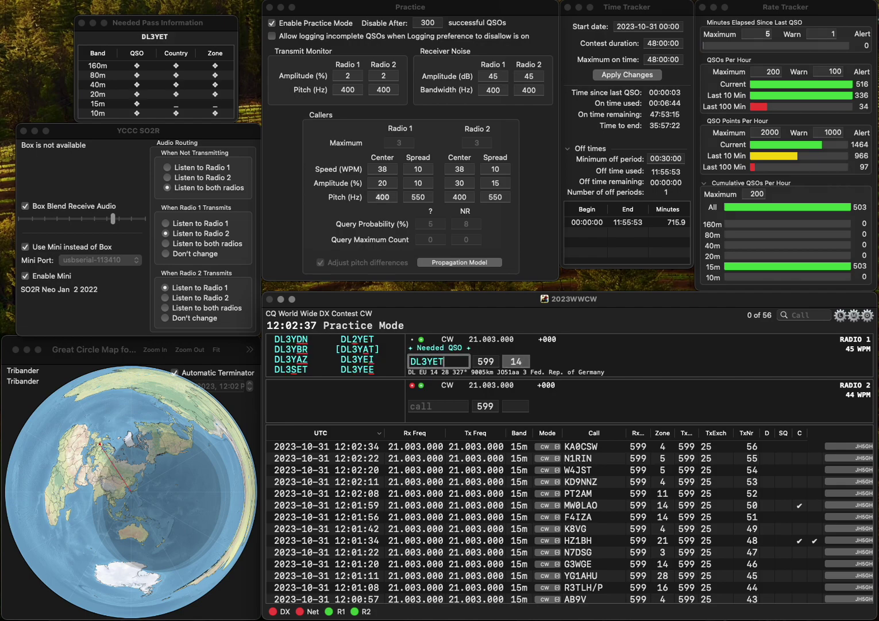
{"action": "key", "text": "BackSpace"}
{"action": "type", "text": "I"}
{"action": "key", "text": "Return"}
{"action": "type", "text": "EA9PD"}
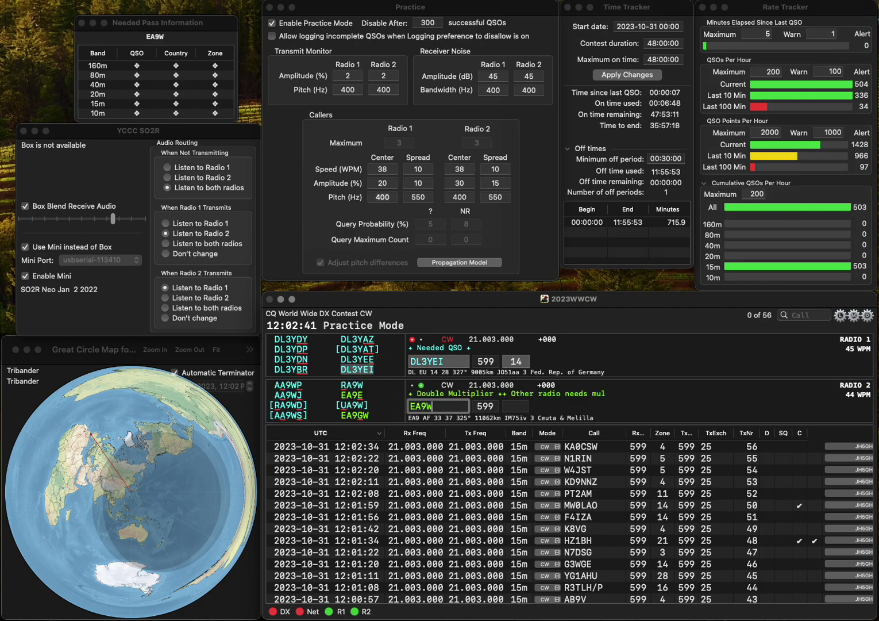
{"action": "key", "text": "Return"}
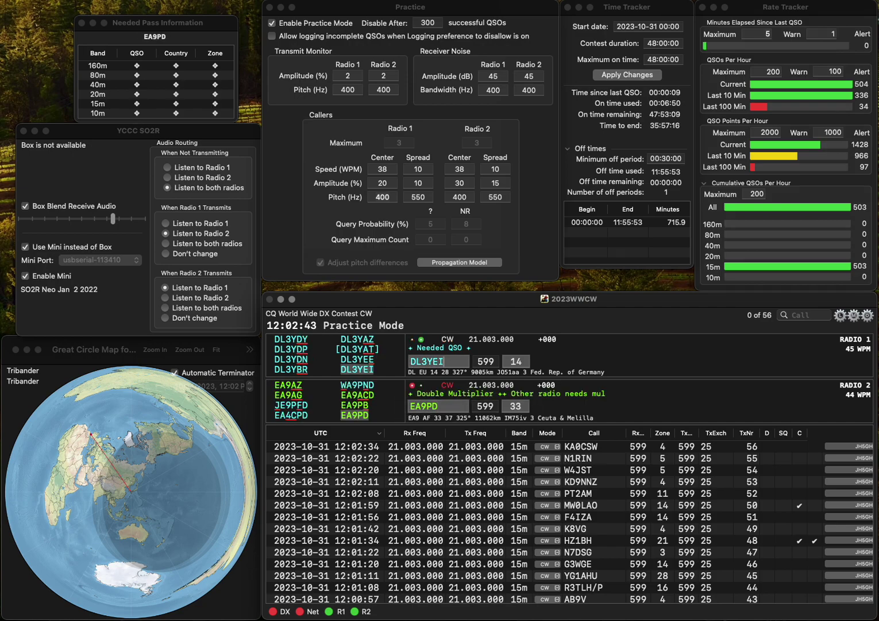
{"action": "key", "text": "Return"}
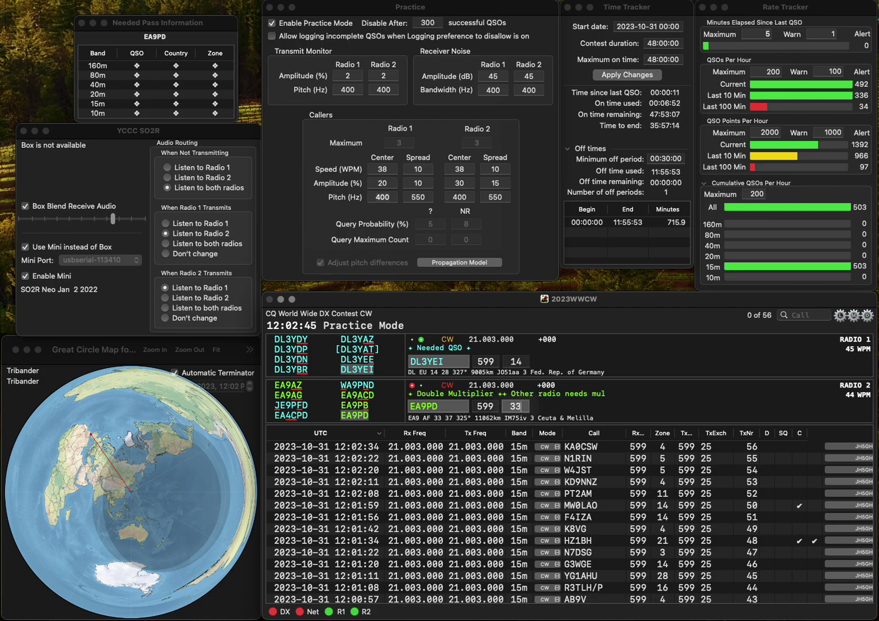
{"action": "key", "text": "space"}
{"action": "key", "text": "space"}
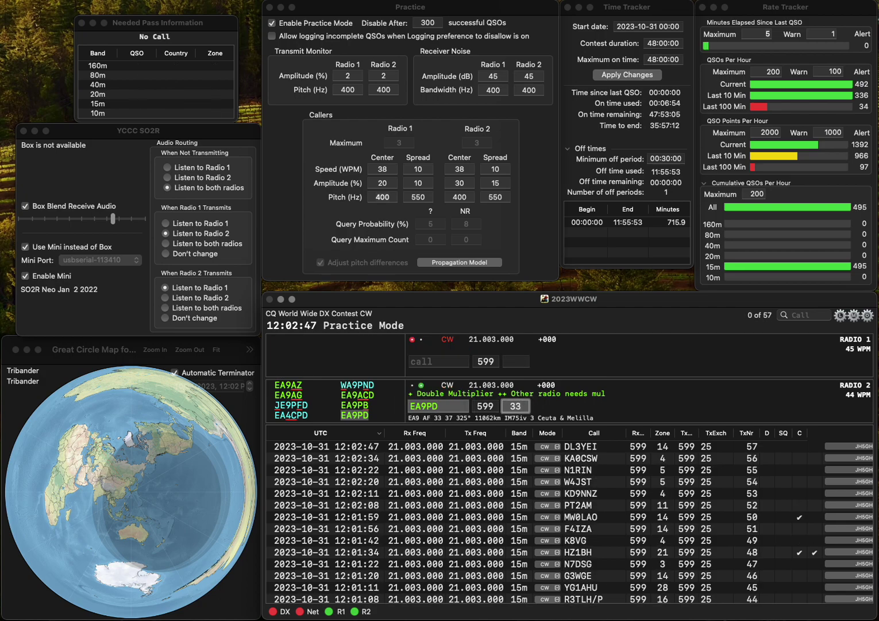
{"action": "key", "text": "Return"}
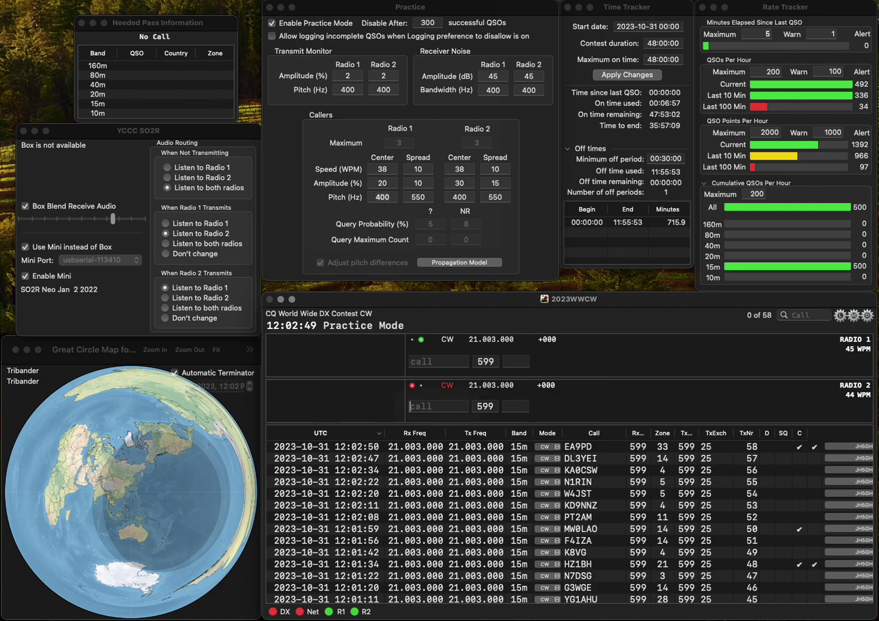
- Enter W0QQG on Radio 1 and WB7J on Radio 2, and send the exchange to each
{"action": "type", "text": "W0QQG"}
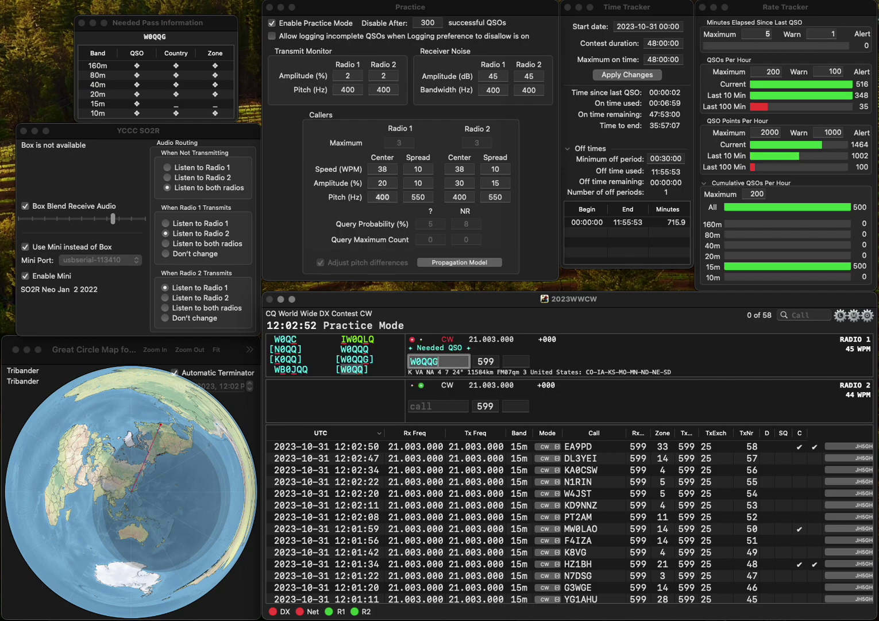
{"action": "key", "text": "Return"}
{"action": "type", "text": "WD"}
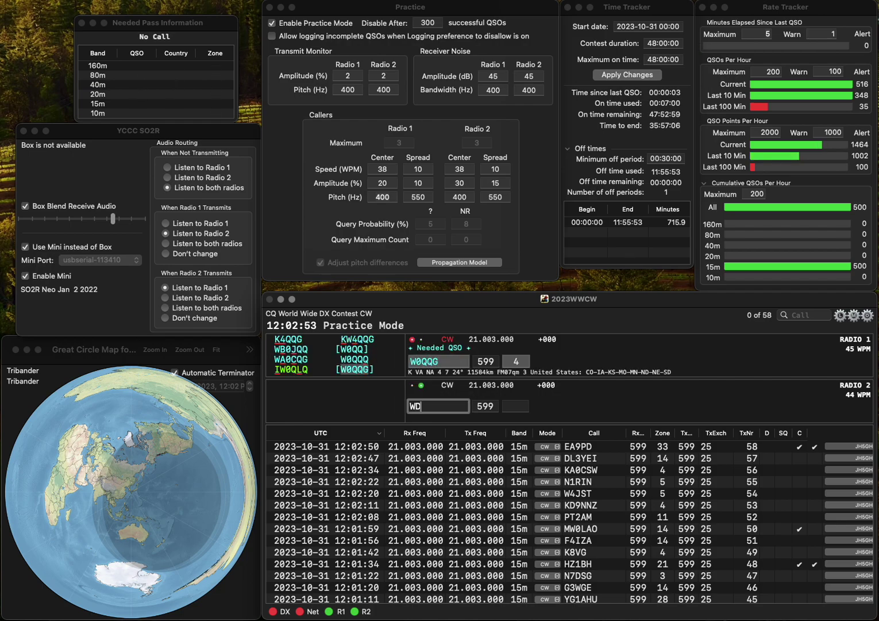
{"action": "type", "text": "7J"}
{"action": "key", "text": "BackSpace"}
{"action": "type", "text": "B"}
{"action": "key", "text": "Return"}
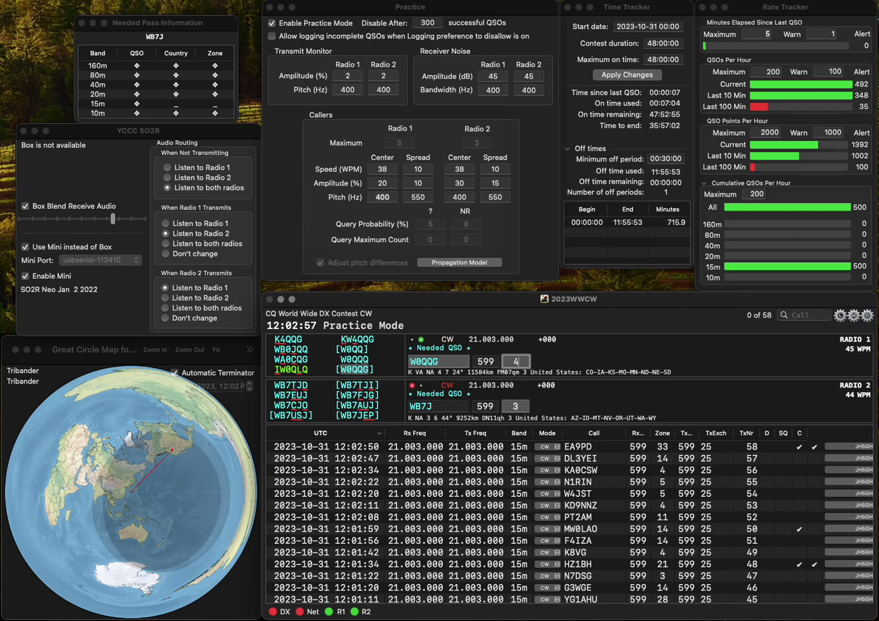
{"action": "left_click", "coordinate": [421, 407]}
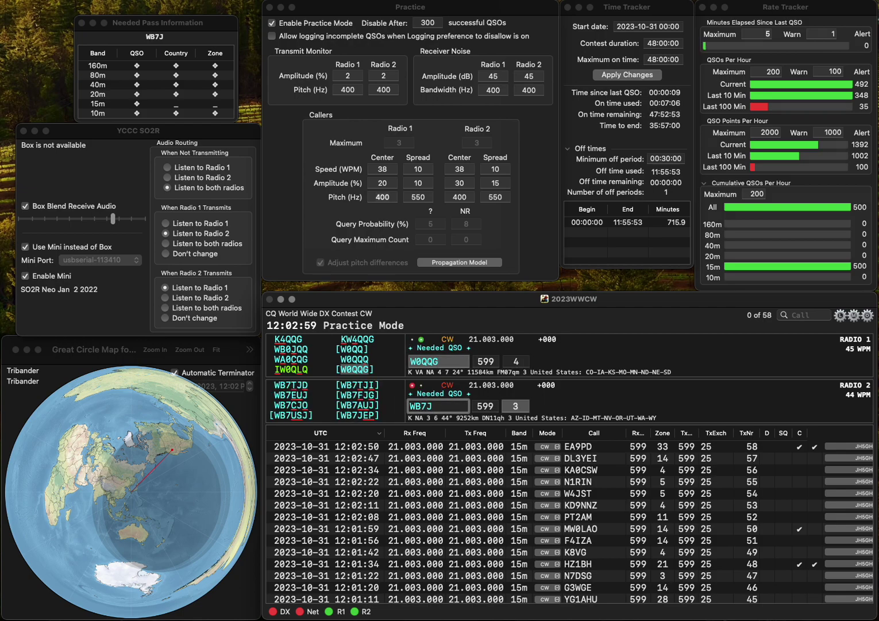
{"action": "key", "text": "BackSpace"}
{"action": "type", "text": "A"}
{"action": "key", "text": "Delete"}
{"action": "type", "text": "D"}
{"action": "key", "text": "Return"}
{"action": "type", "text": "P"}
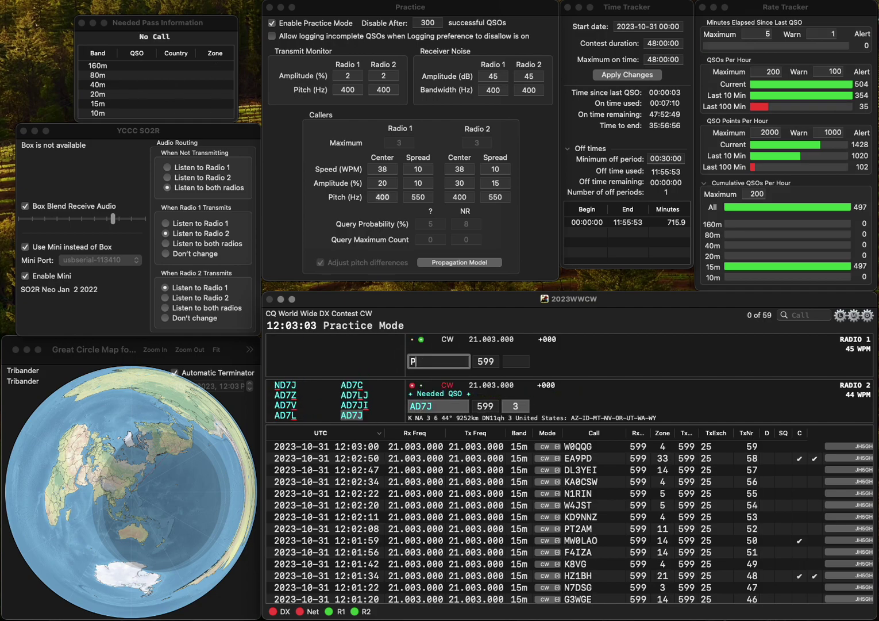
{"action": "key", "text": "BackSpace"}
{"action": "type", "text": "VE6E"}
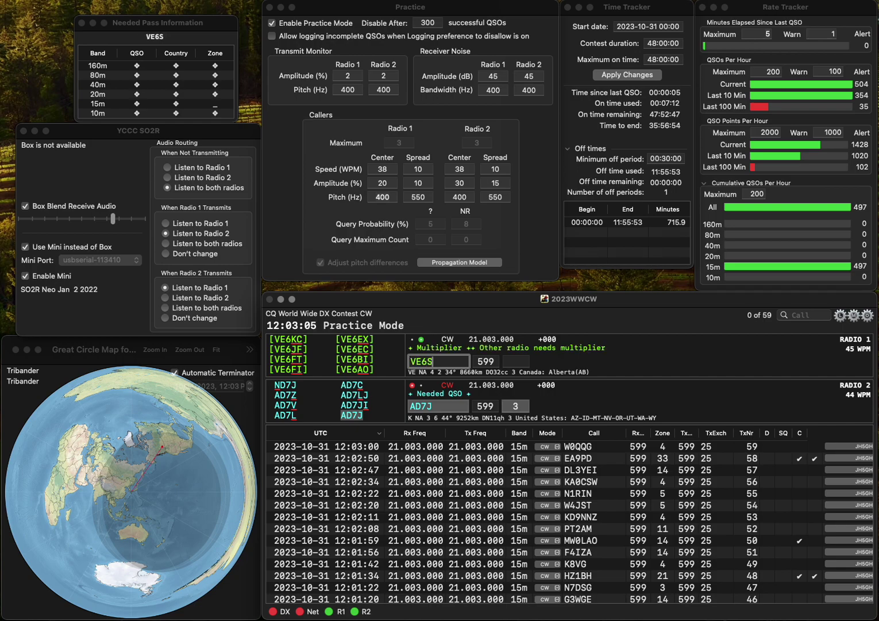
{"action": "type", "text": "Y"}
{"action": "key", "text": "Return"}
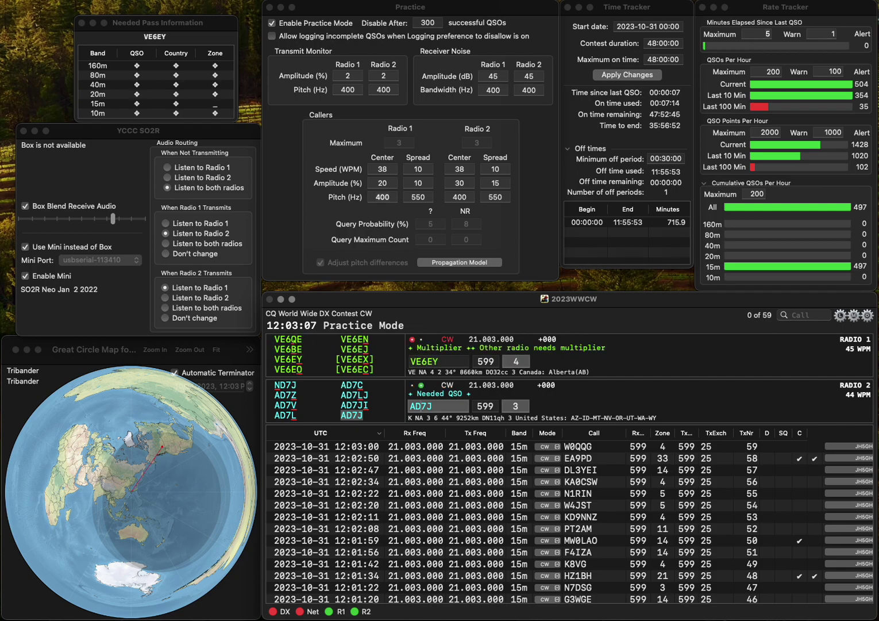
{"action": "key", "text": "Return"}
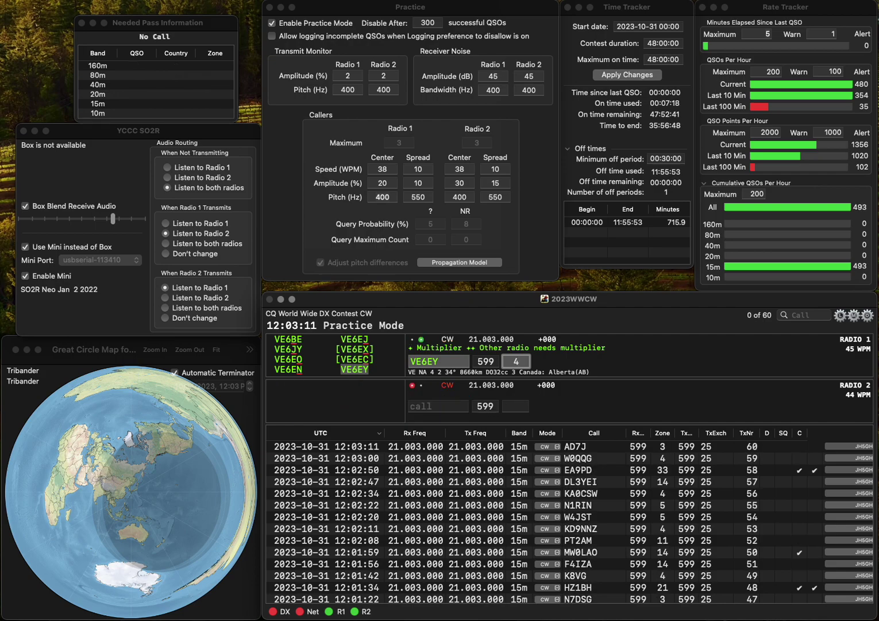
{"action": "key", "text": "Return"}
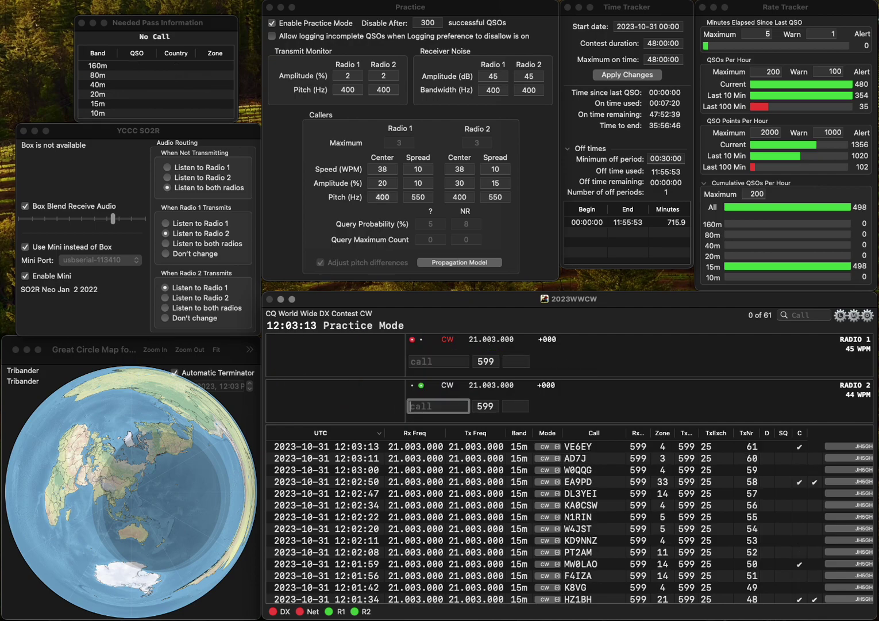
{"action": "type", "text": "2J"}
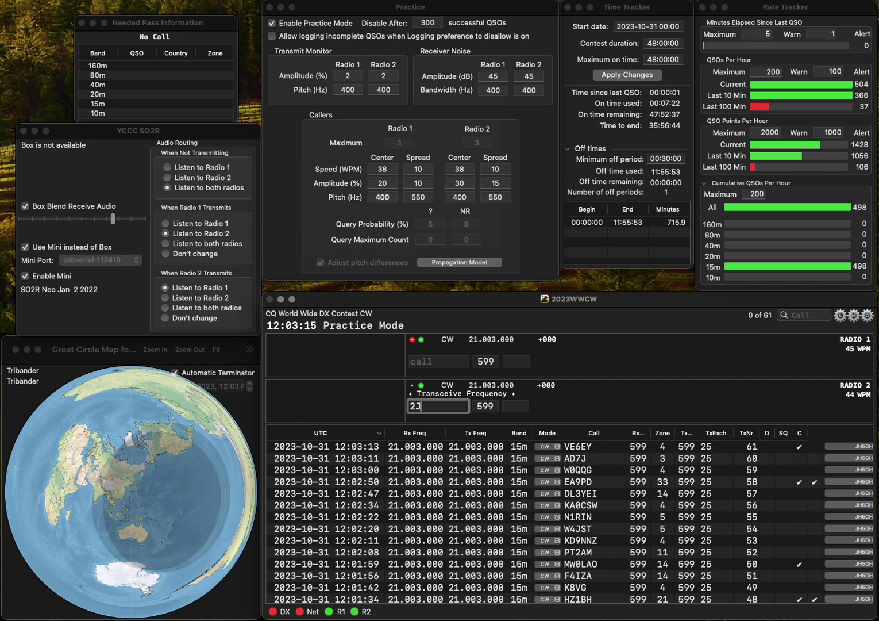
{"action": "type", "text": "MZ"}
{"action": "key", "text": "super+Left"}
{"action": "type", "text": "IU"}
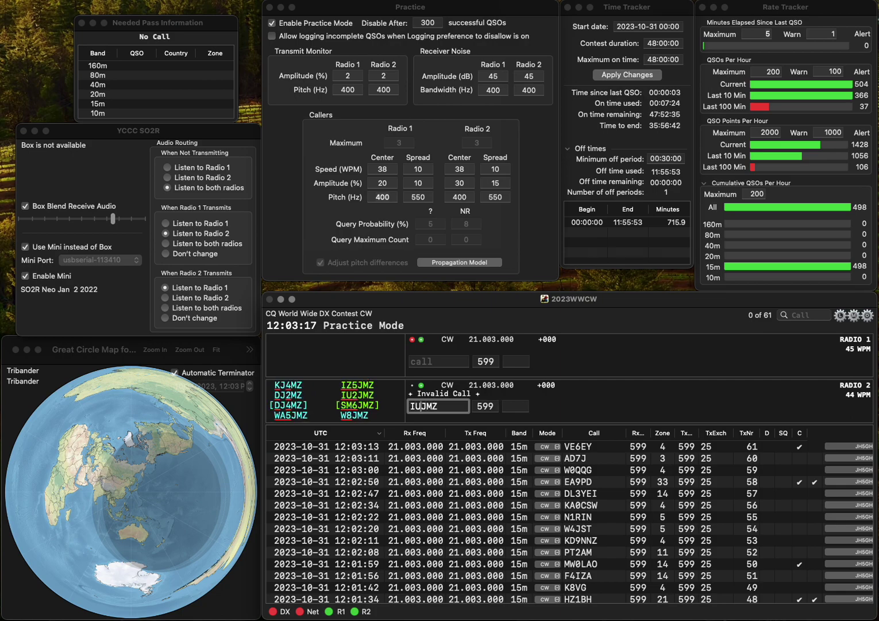
{"action": "key", "text": "Return"}
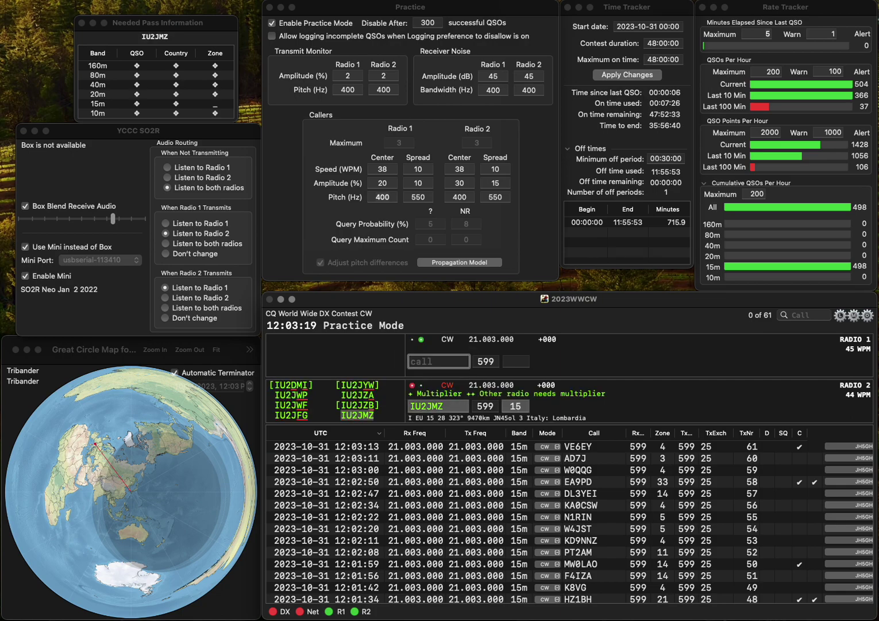
{"action": "type", "text": "PE1LLF"}
{"action": "key", "text": "Left"}
{"action": "key", "text": "BackSpace"}
{"action": "type", "text": "R"}
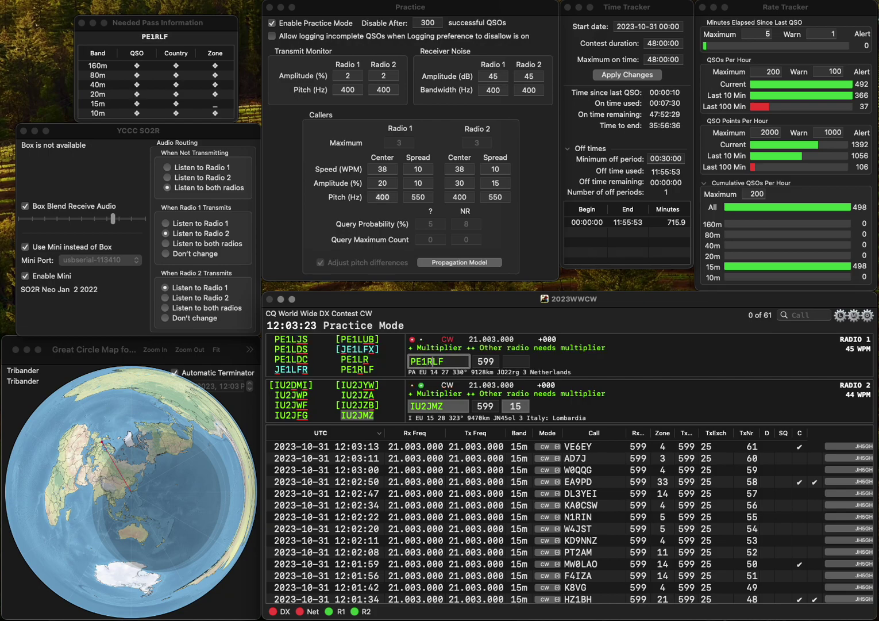
{"action": "key", "text": "Return"}
{"action": "key", "text": "Return"}
{"action": "key", "text": "space"}
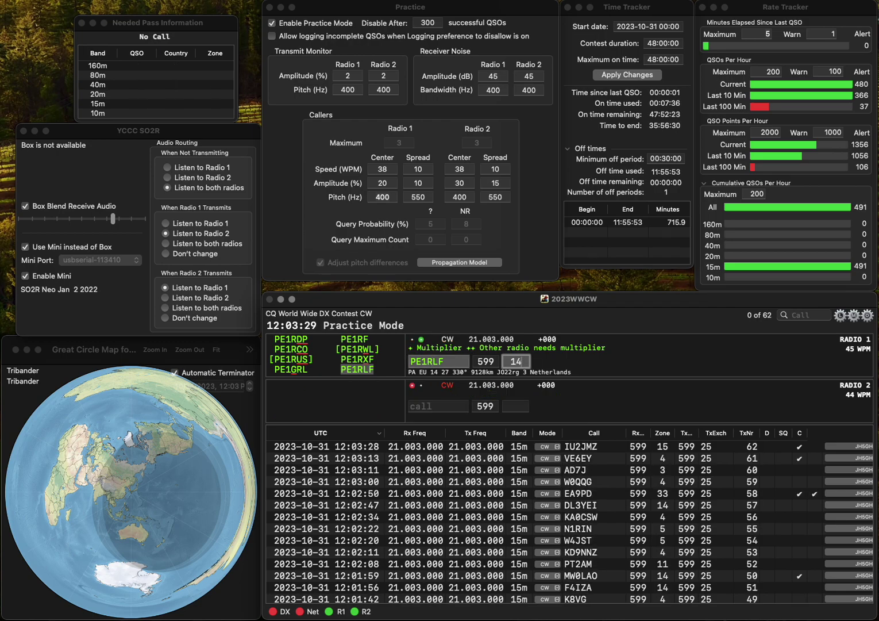
{"action": "key", "text": "Return"}
{"action": "type", "text": "PY200"}
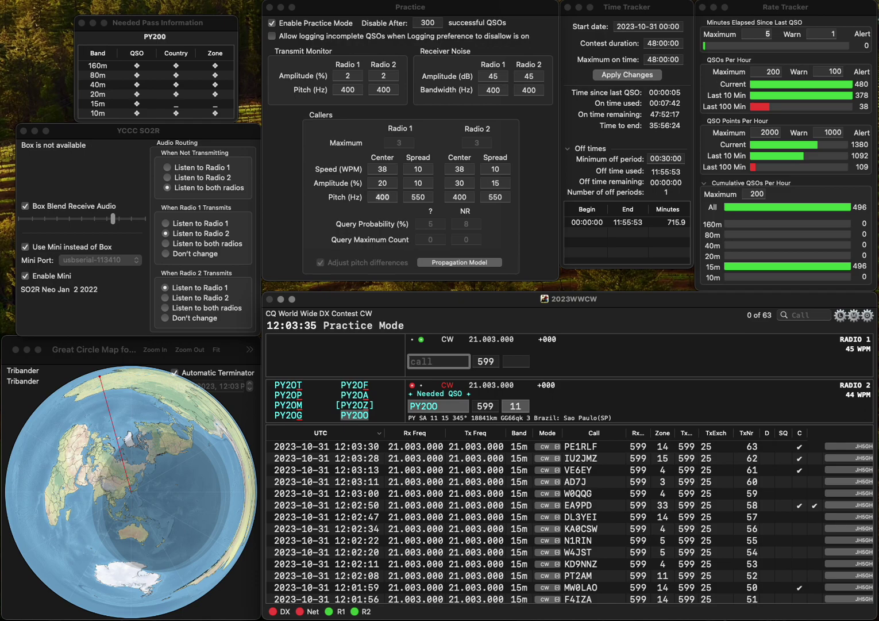
{"action": "type", "text": "W9SX"}
{"action": "key", "text": "Return"}
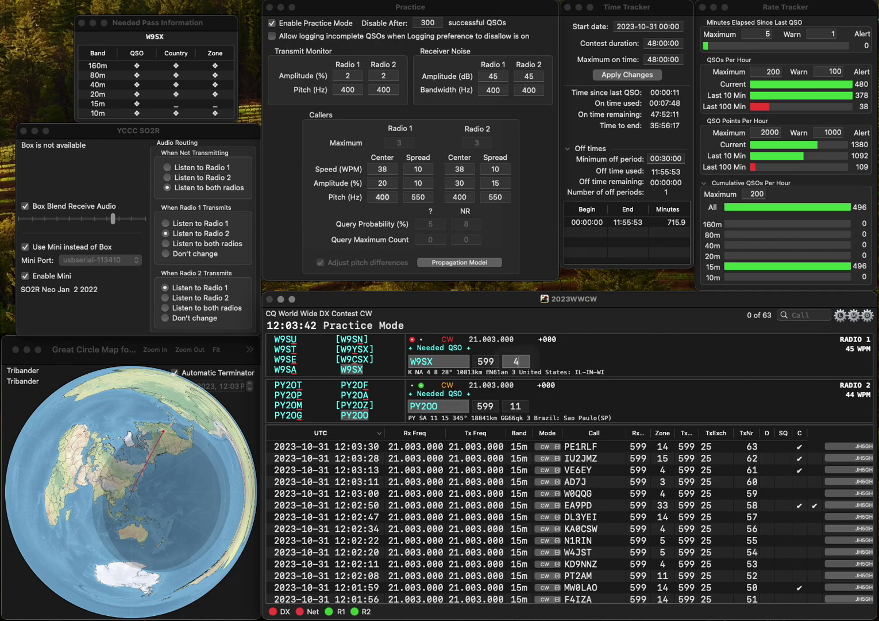
{"action": "key", "text": "Return"}
{"action": "key", "text": "Return"}
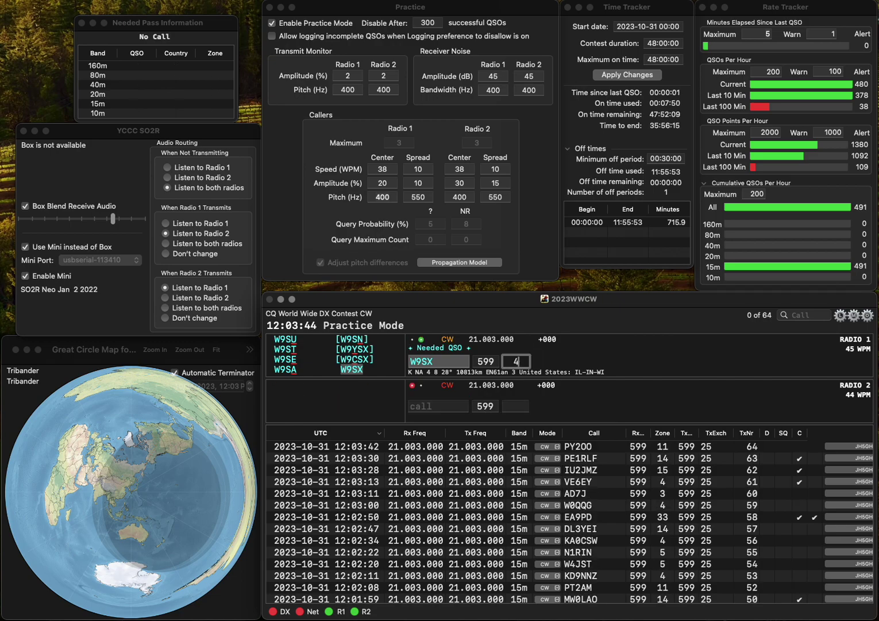
{"action": "type", "text": "W"}
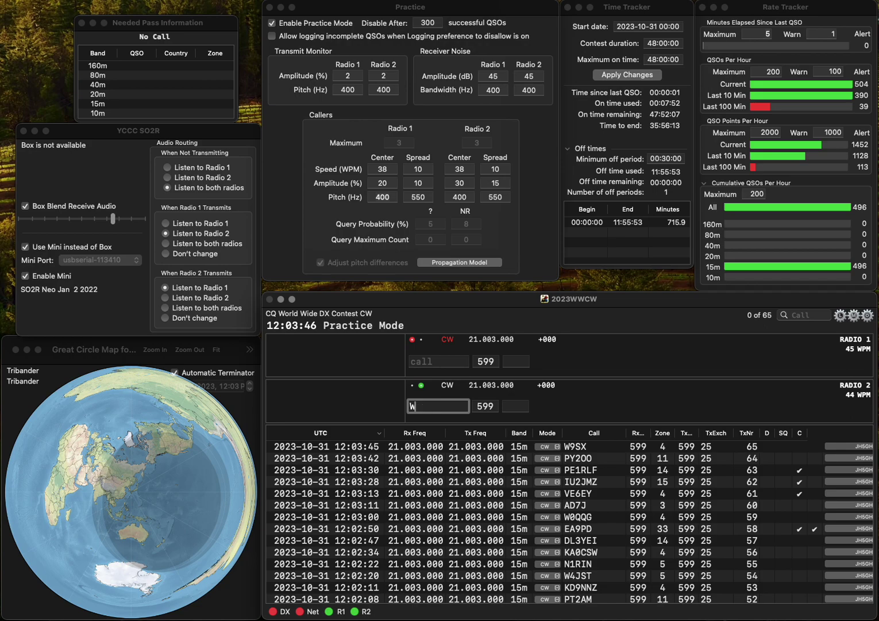
{"action": "type", "text": "0AEZ"}
{"action": "key", "text": "Return"}
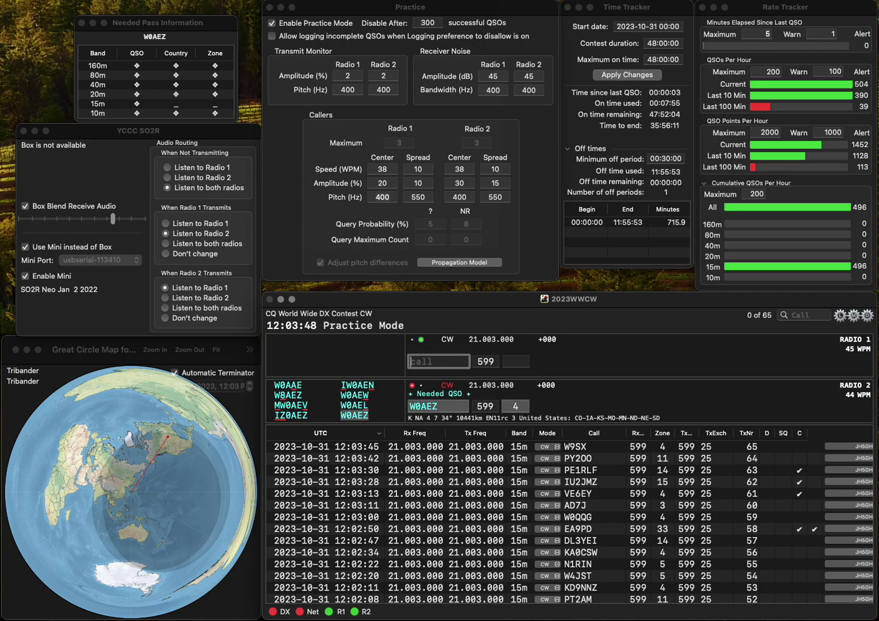
{"action": "type", "text": "NE2J"}
{"action": "key", "text": "Return"}
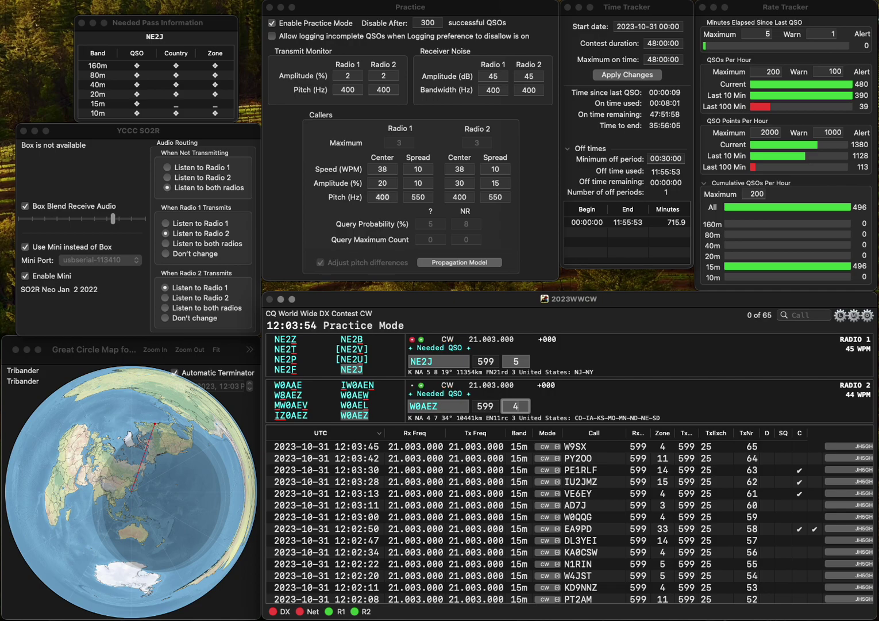
{"action": "key", "text": "Return"}
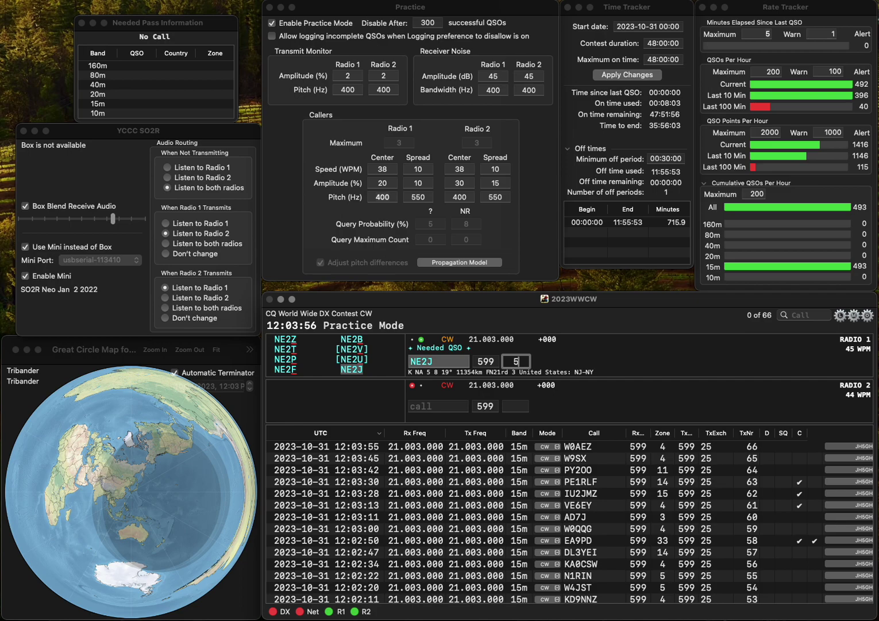
{"action": "key", "text": "Return"}
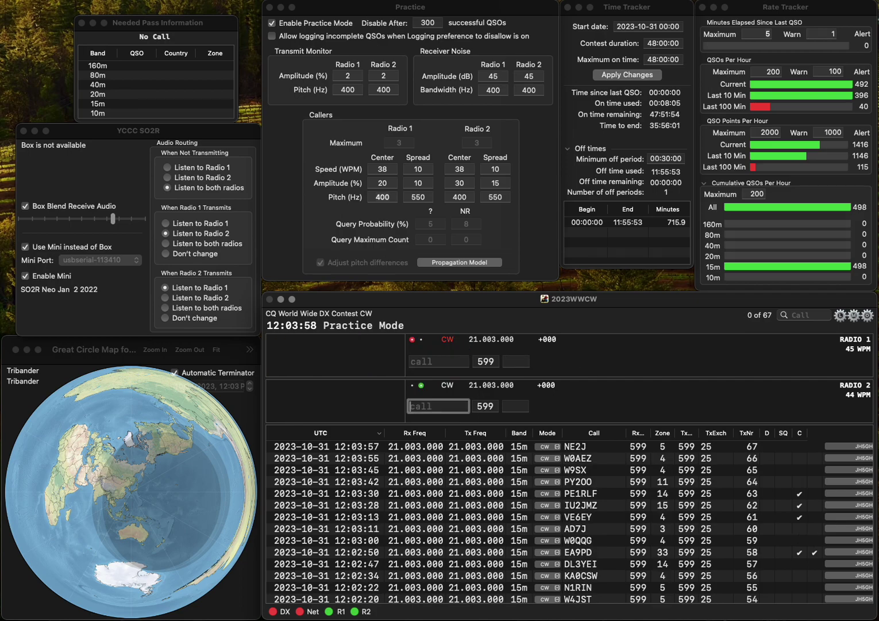
- Work RA3ABG on Radio 2 and OK1A on Radio 1, sending each the exchange, and log both contacts
{"action": "type", "text": "RA3"}
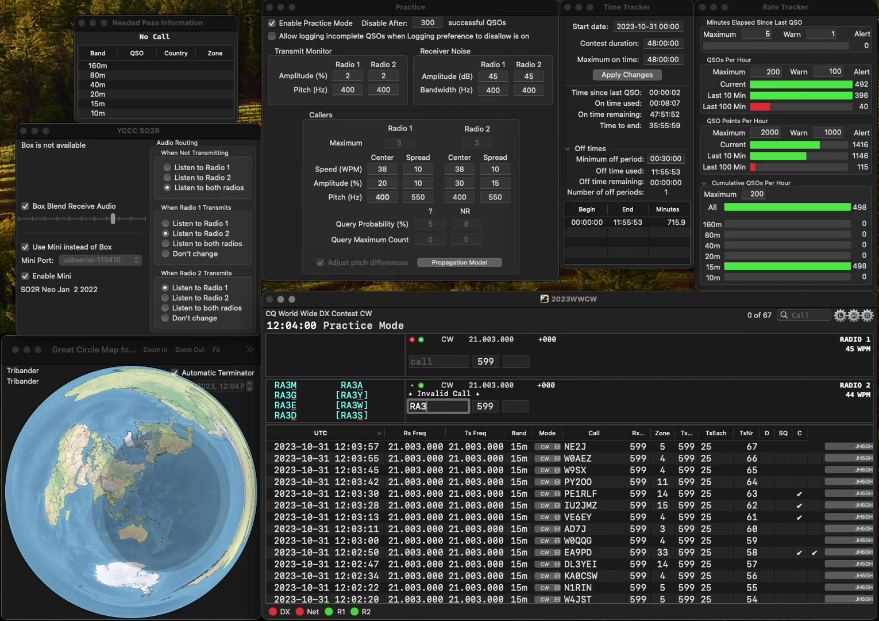
{"action": "type", "text": "ABG"}
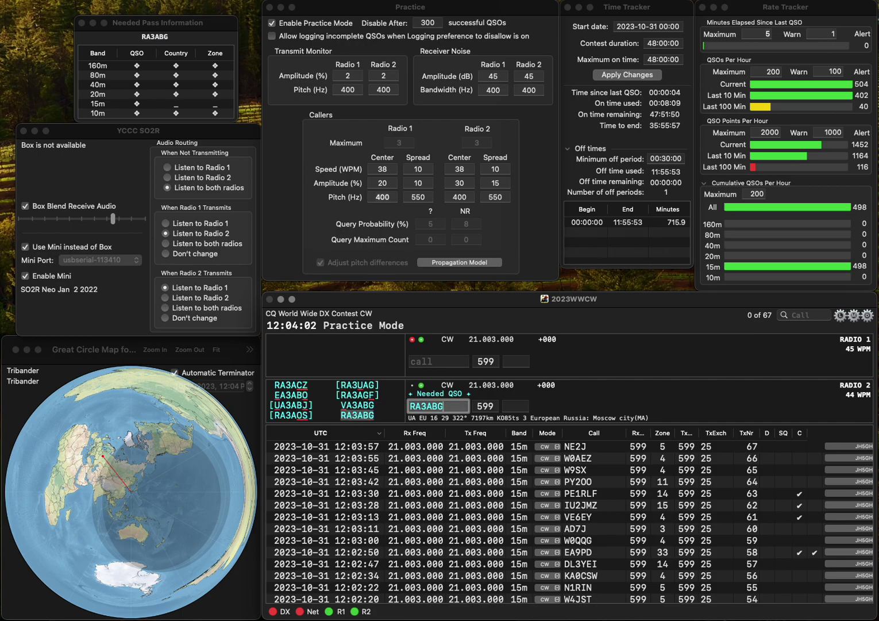
{"action": "key", "text": "Return"}
{"action": "type", "text": "K"}
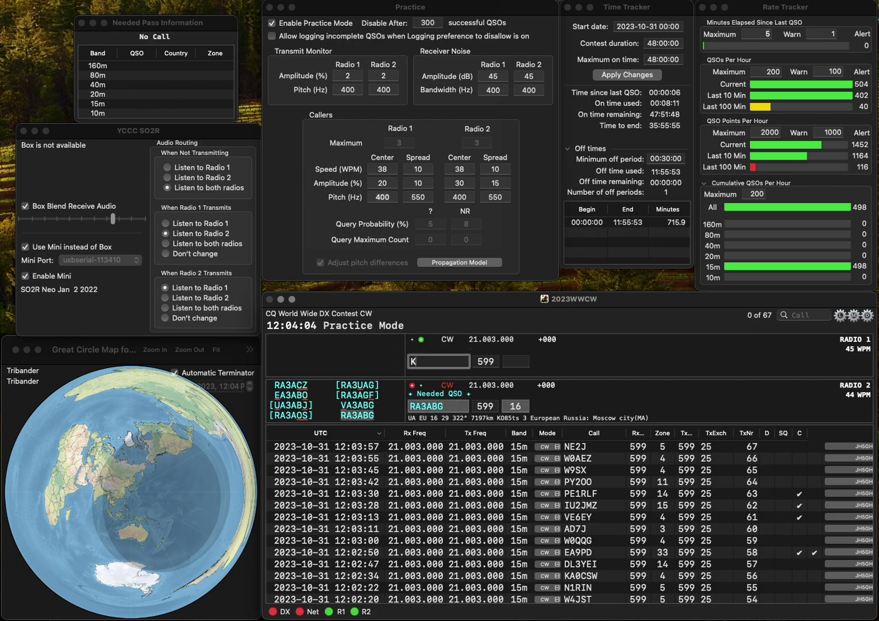
{"action": "type", "text": "1A"}
{"action": "key", "text": "Return"}
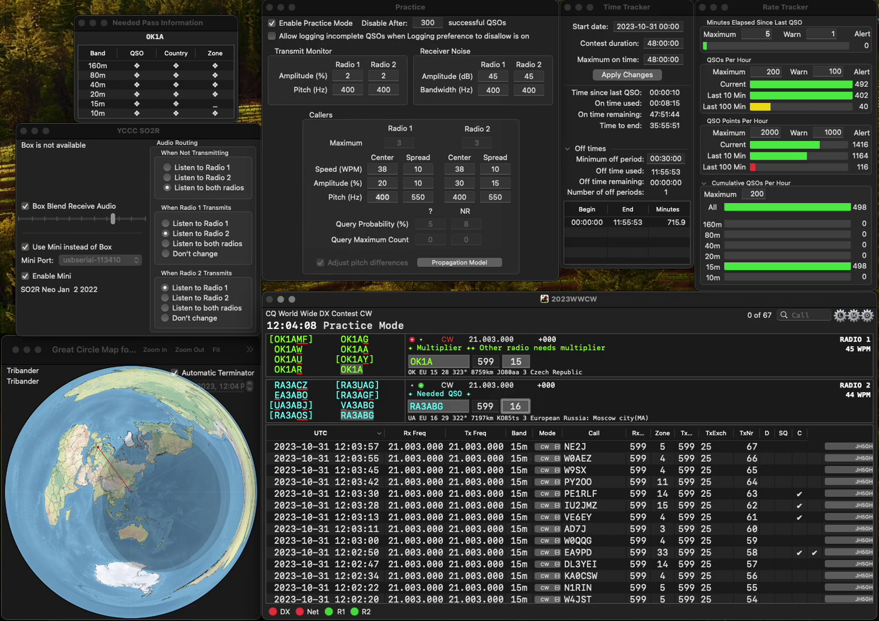
{"action": "key", "text": "Return"}
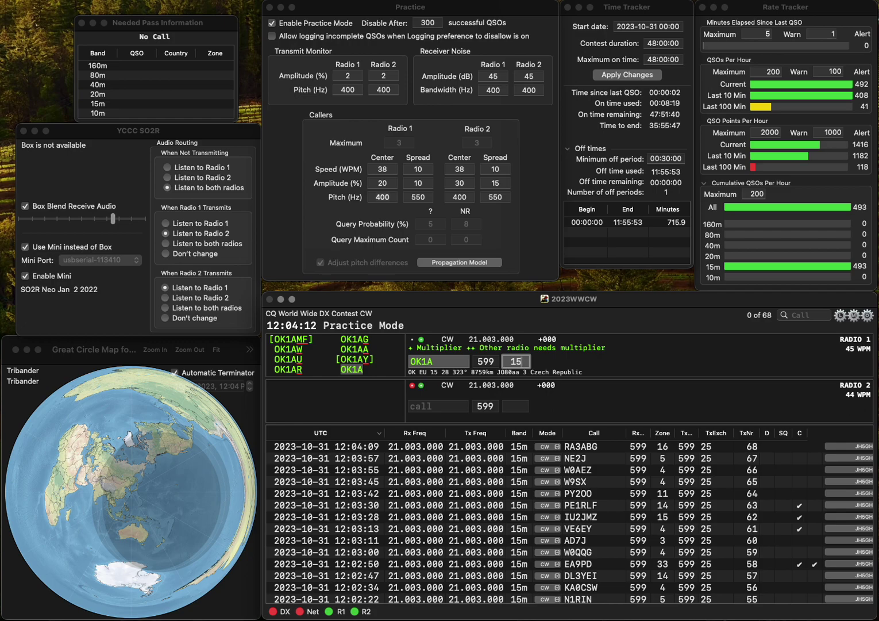
{"action": "key", "text": "Return"}
{"action": "type", "text": "LHL2NF"}
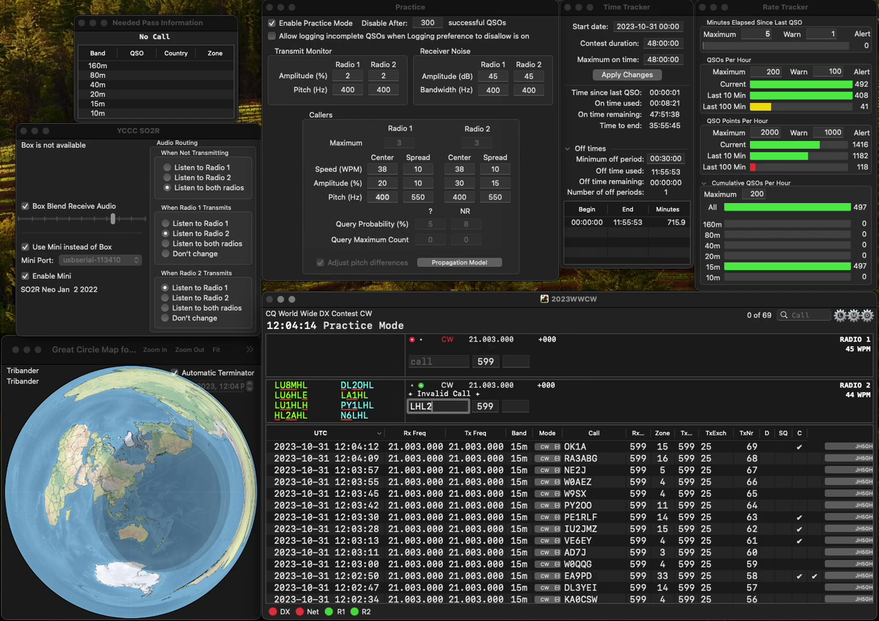
{"action": "key", "text": "BackSpace"}
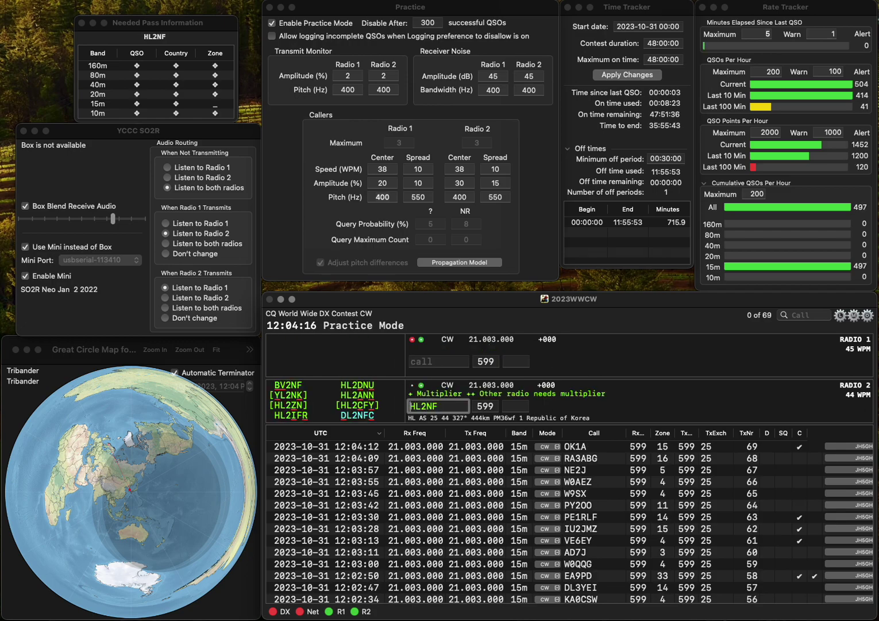
{"action": "key", "text": "Return"}
{"action": "type", "text": "N"}
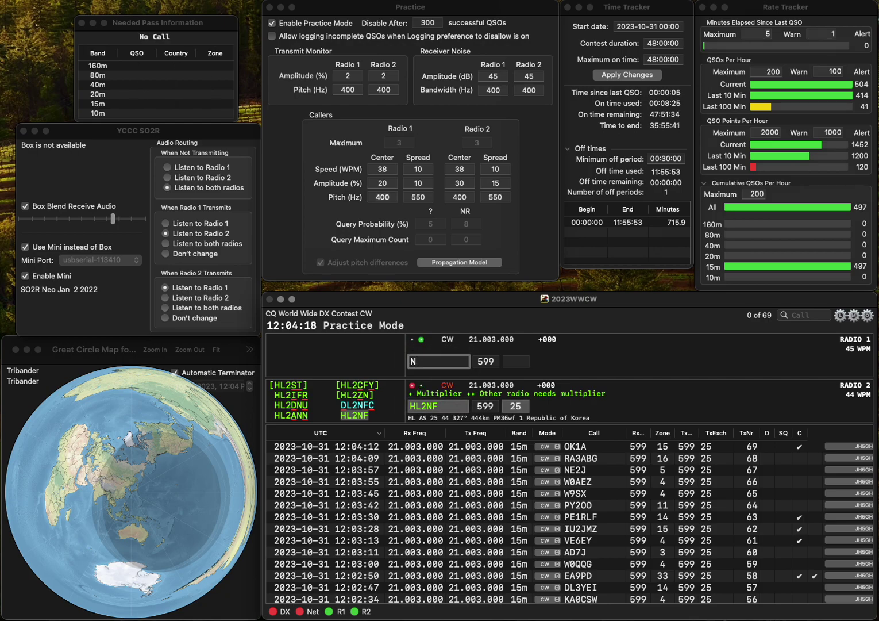
{"action": "type", "text": "7GHC"}
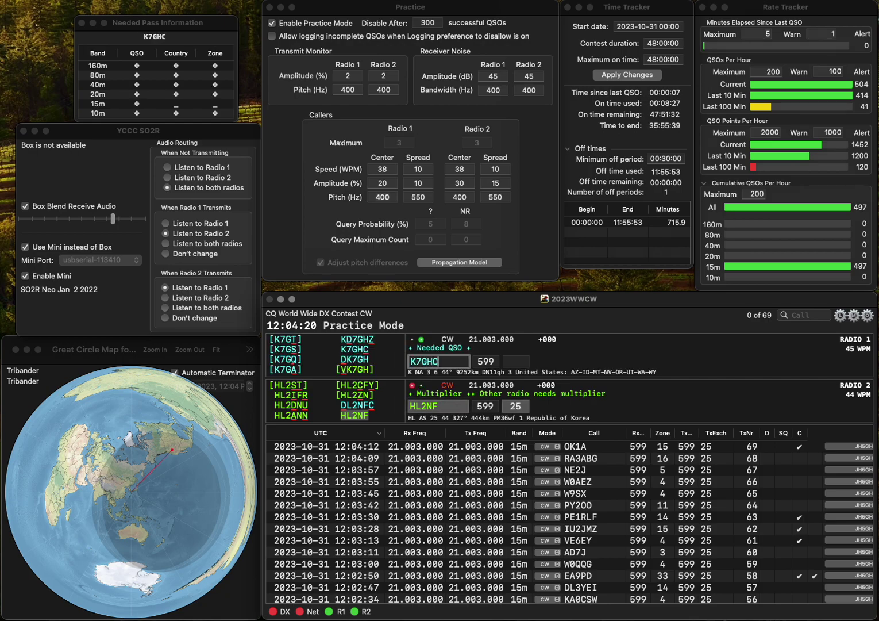
{"action": "key", "text": "Return"}
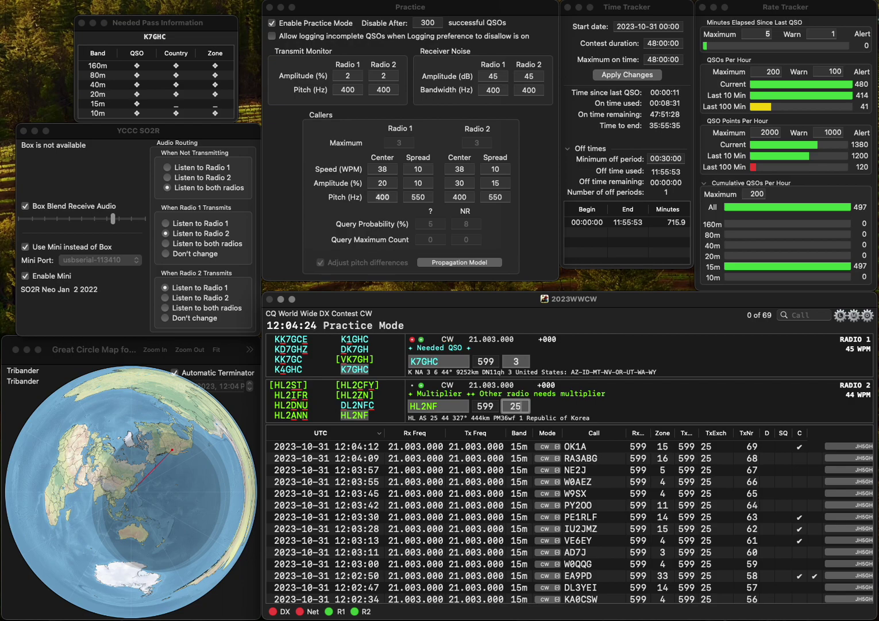
{"action": "key", "text": "Return"}
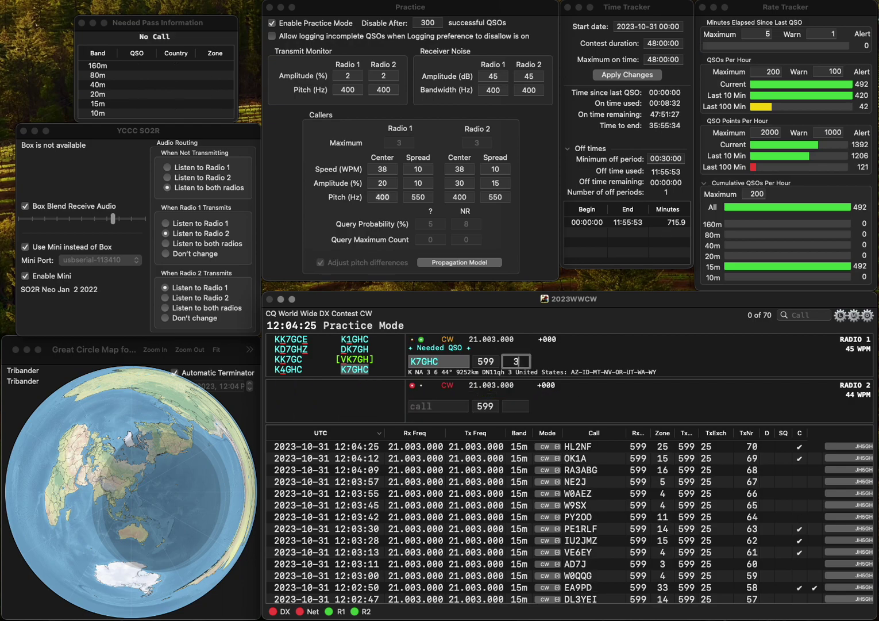
{"action": "key", "text": "Return"}
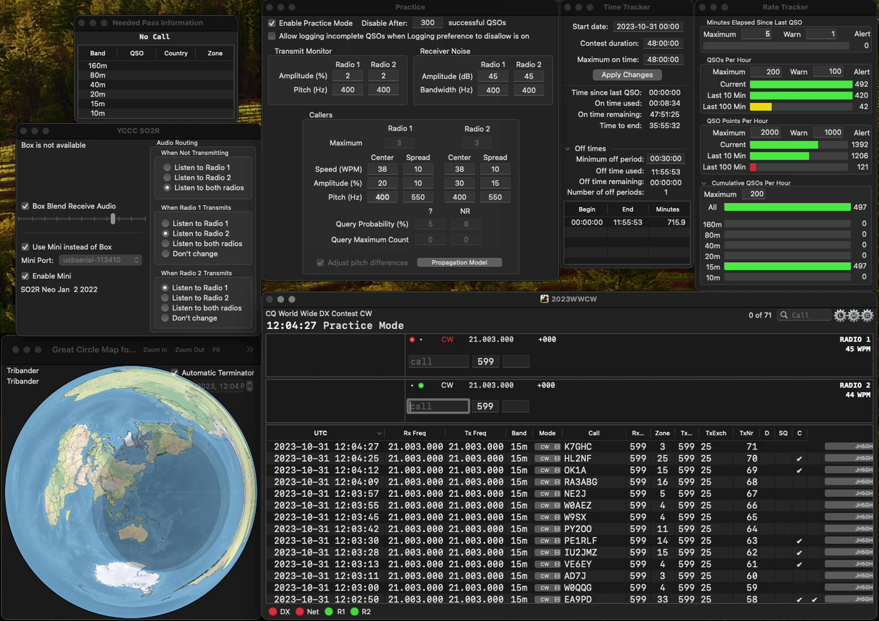
{"action": "type", "text": "KW8R"}
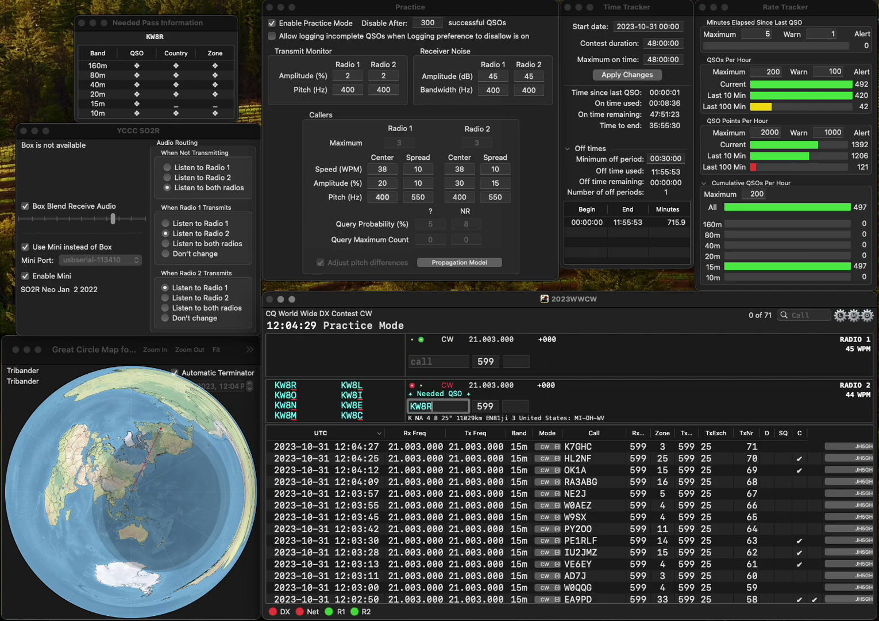
{"action": "key", "text": "Return"}
{"action": "type", "text": "N2"}
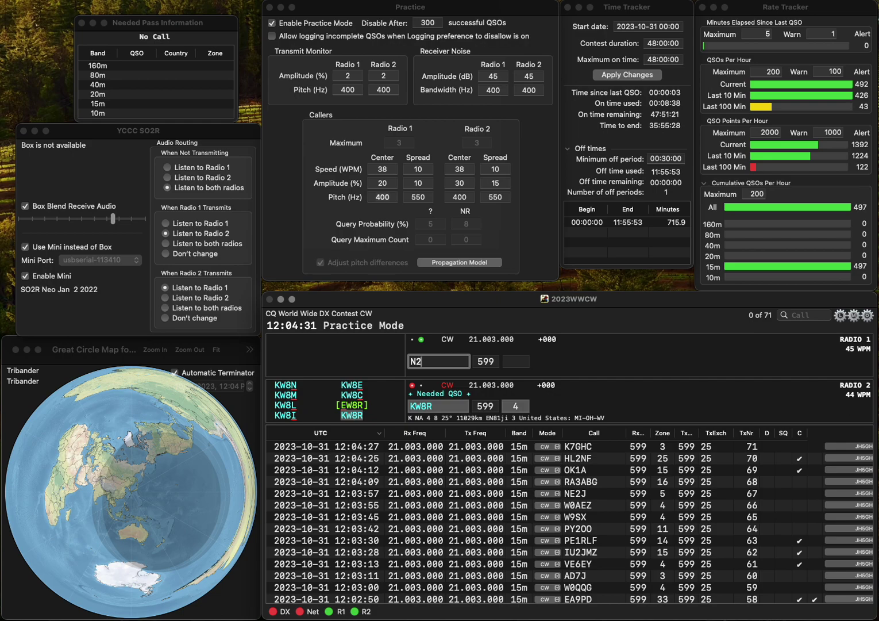
{"action": "type", "text": "YC"}
{"action": "key", "text": "Return"}
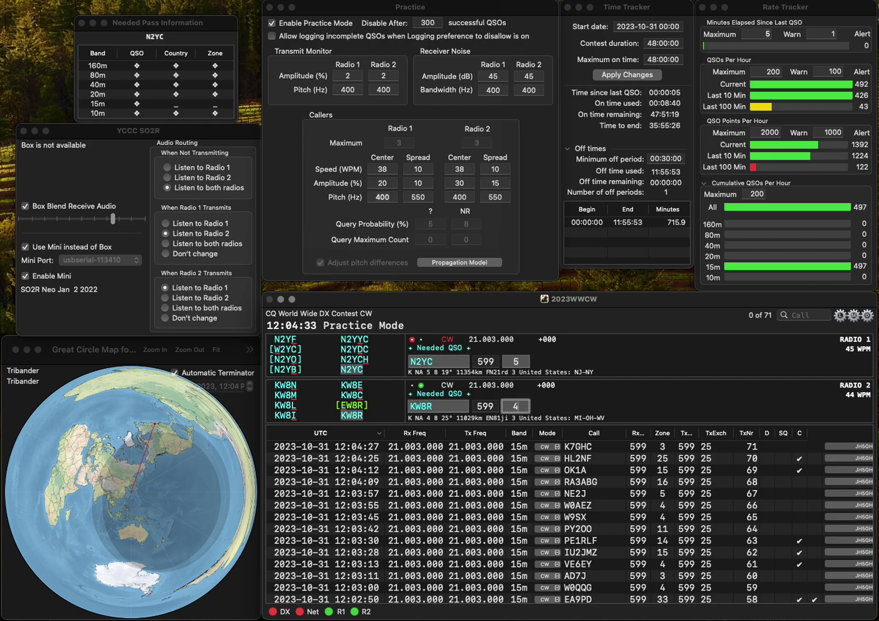
{"action": "key", "text": "Return"}
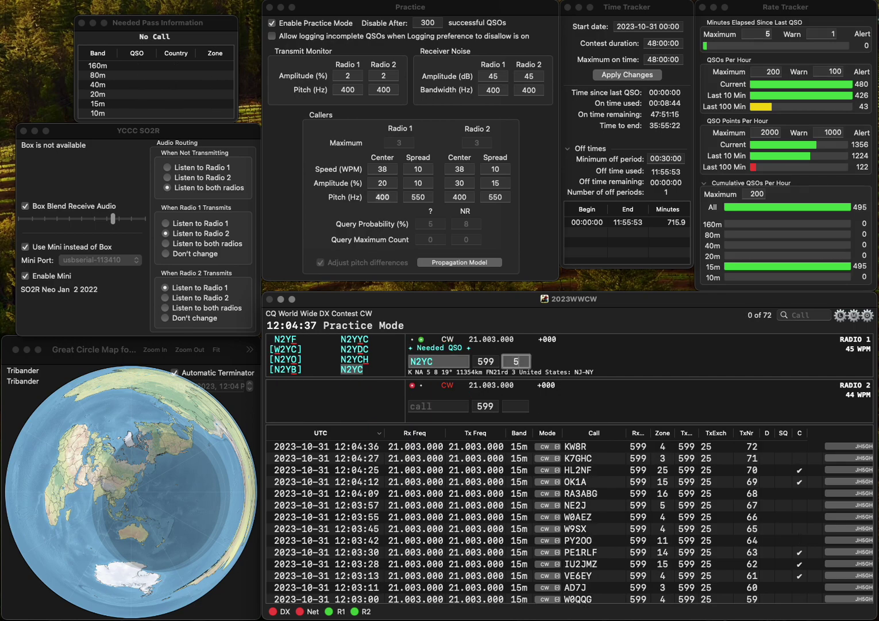
{"action": "key", "text": "Return"}
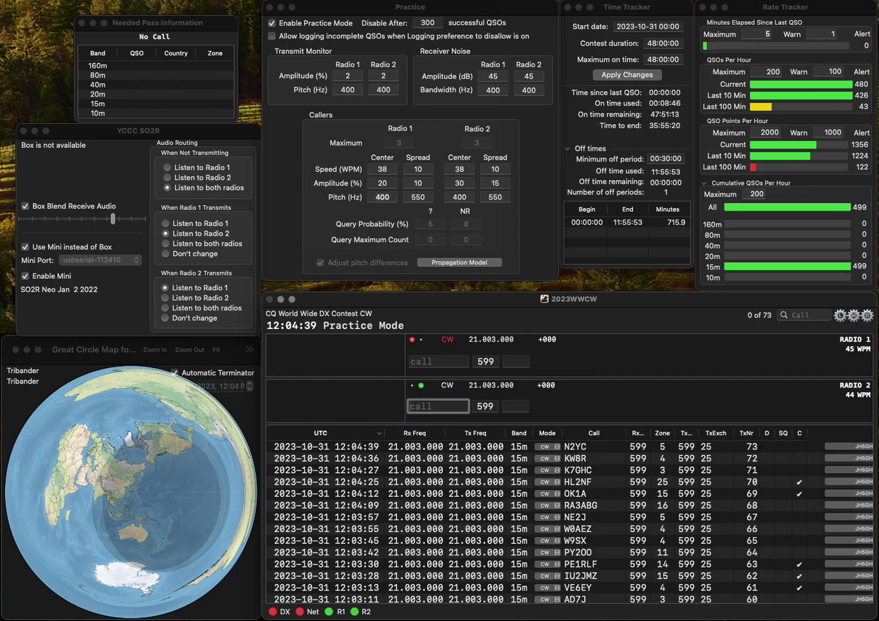
{"action": "type", "text": "K5NOF"}
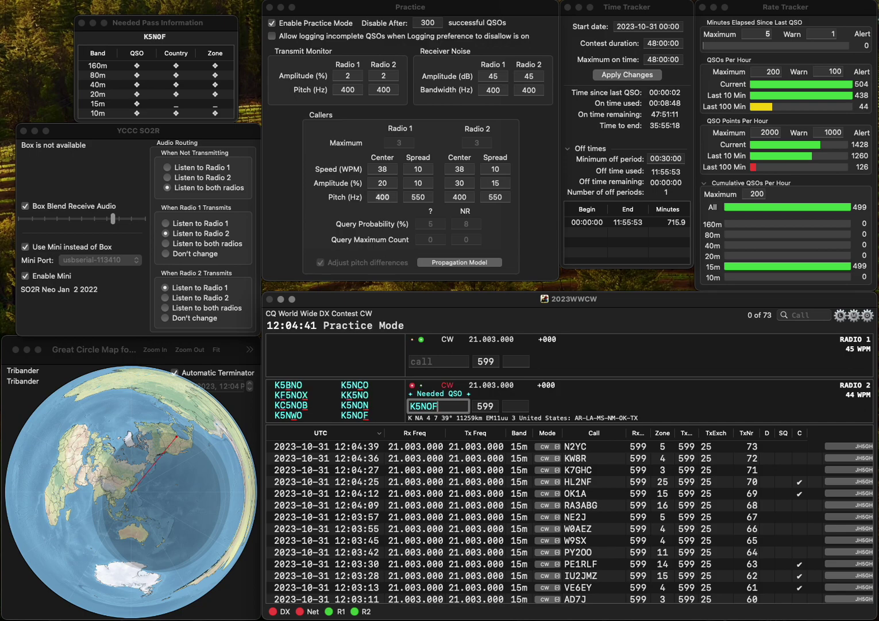
{"action": "key", "text": "Return"}
{"action": "type", "text": "OE2MR"}
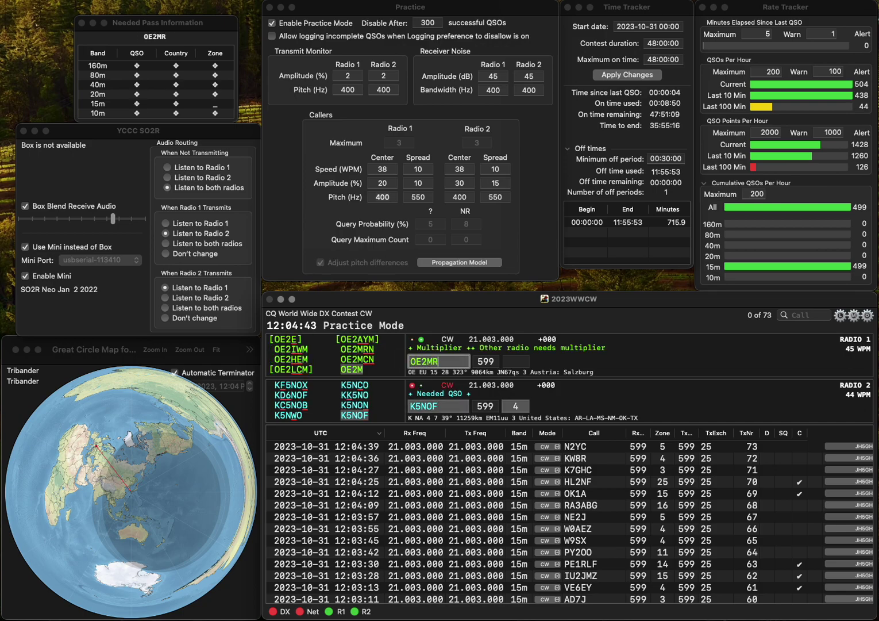
{"action": "type", "text": "N"}
{"action": "key", "text": "Return"}
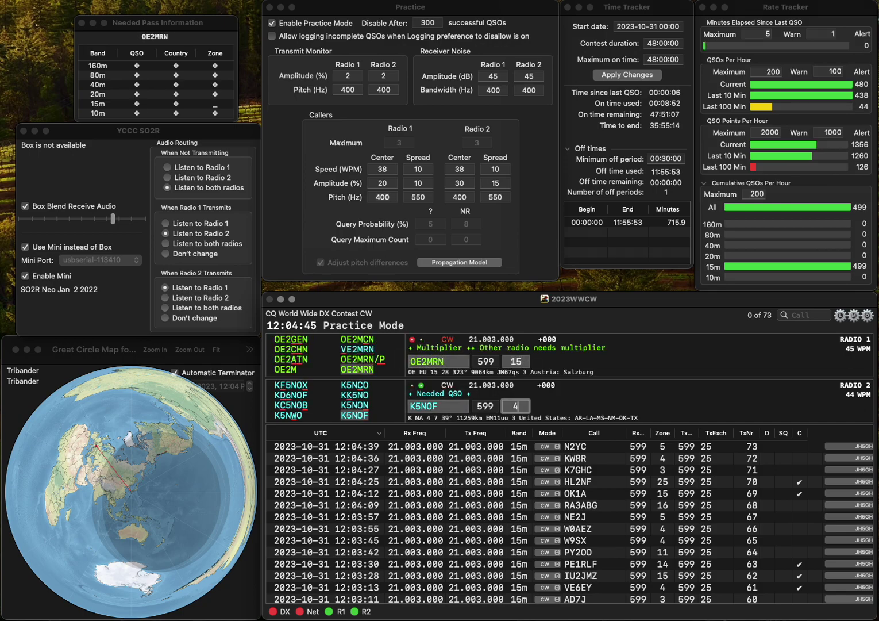
{"action": "key", "text": "Return"}
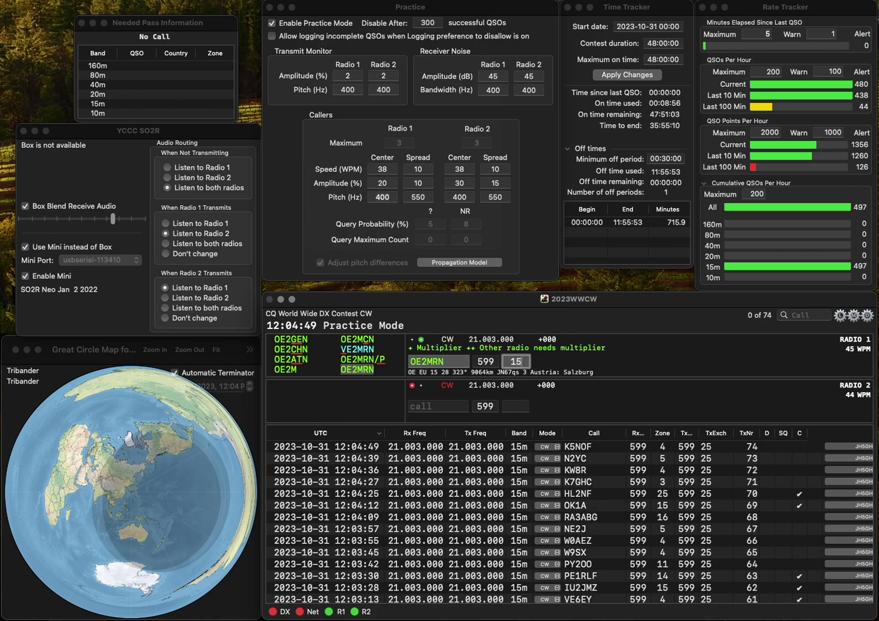
{"action": "key", "text": "Return"}
- Enter VU2KK on Radio 2 and send the exchange
{"action": "type", "text": "VU27KK"}
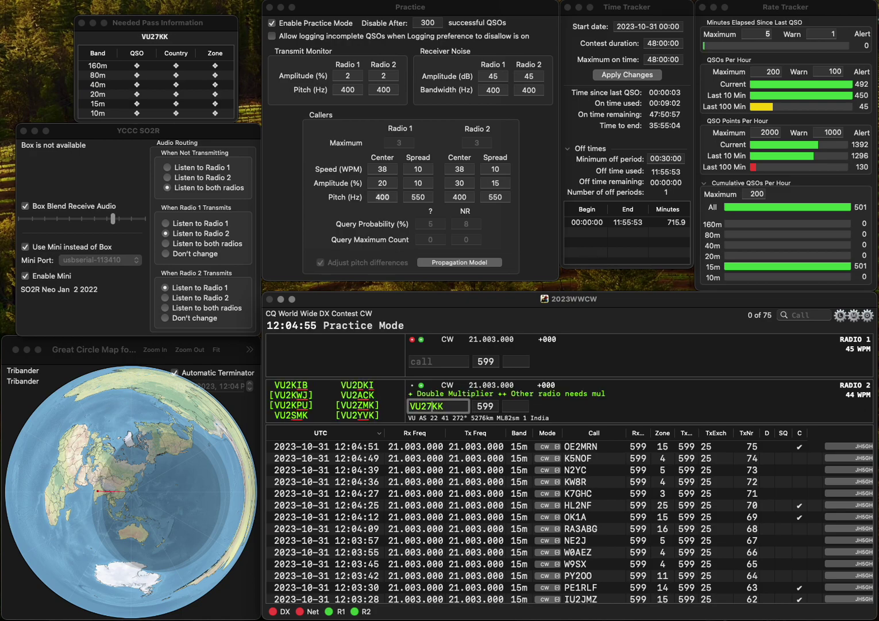
{"action": "key", "text": "BackSpace"}
{"action": "key", "text": "Return"}
{"action": "type", "text": "K"}
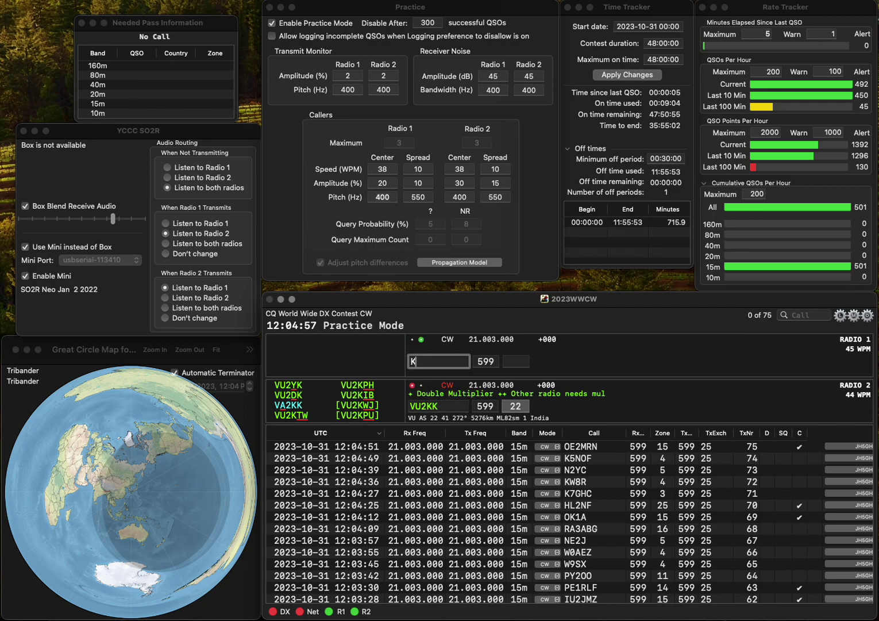
{"action": "type", "text": "T5L"}
{"action": "key", "text": "Home"}
{"action": "key", "text": "Delete"}
{"action": "key", "text": "Return"}
{"action": "key", "text": "Return"}
- Change Radio 2's call to V42KK and resend it, and log the pending WT5L contact on Radio 1
{"action": "key", "text": "Right"}
{"action": "key", "text": "Delete"}
{"action": "type", "text": "4"}
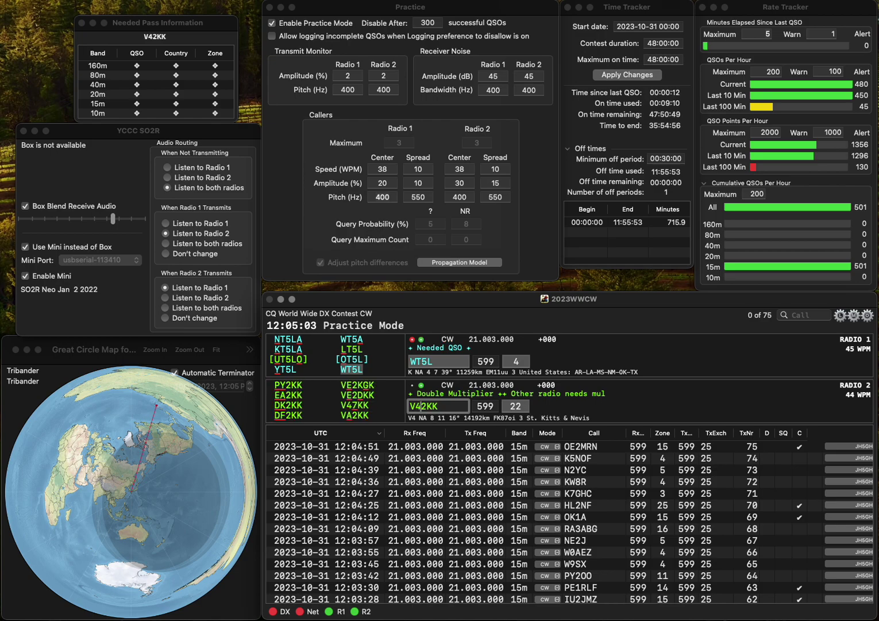
{"action": "key", "text": "Return"}
{"action": "key", "text": "Return"}
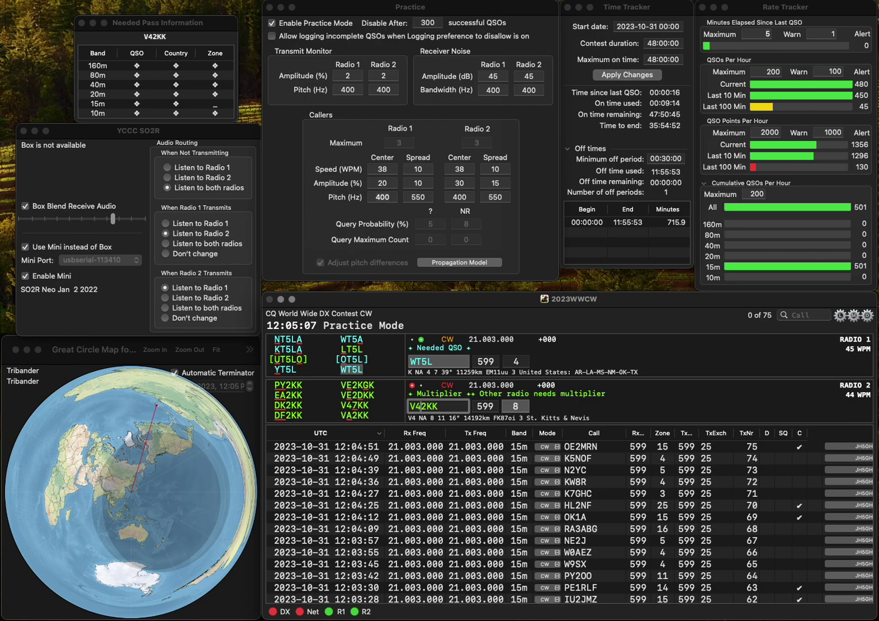
{"action": "key", "text": "Delete"}
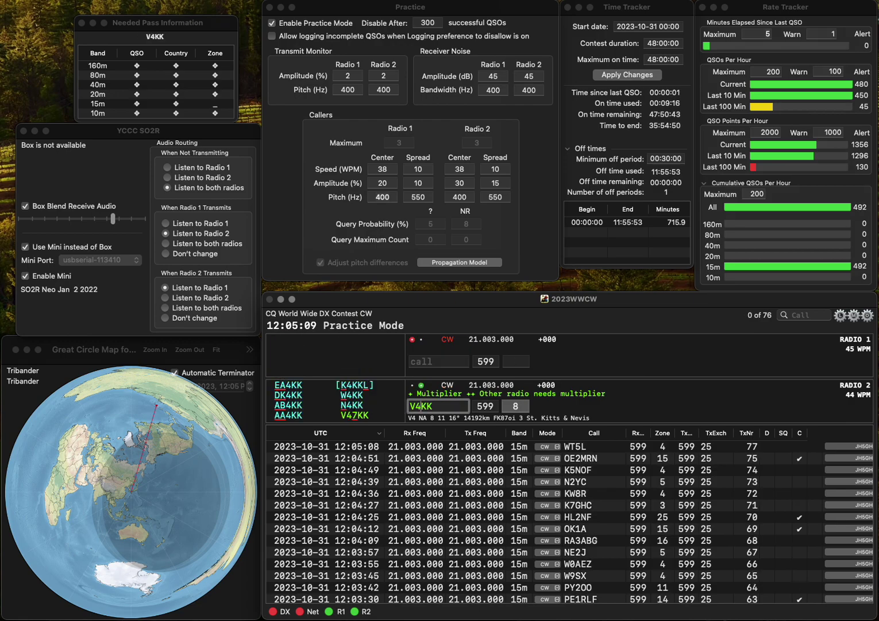
{"action": "type", "text": "7"}
{"action": "key", "text": "Return"}
{"action": "type", "text": "OH8Z"}
{"action": "key", "text": "space"}
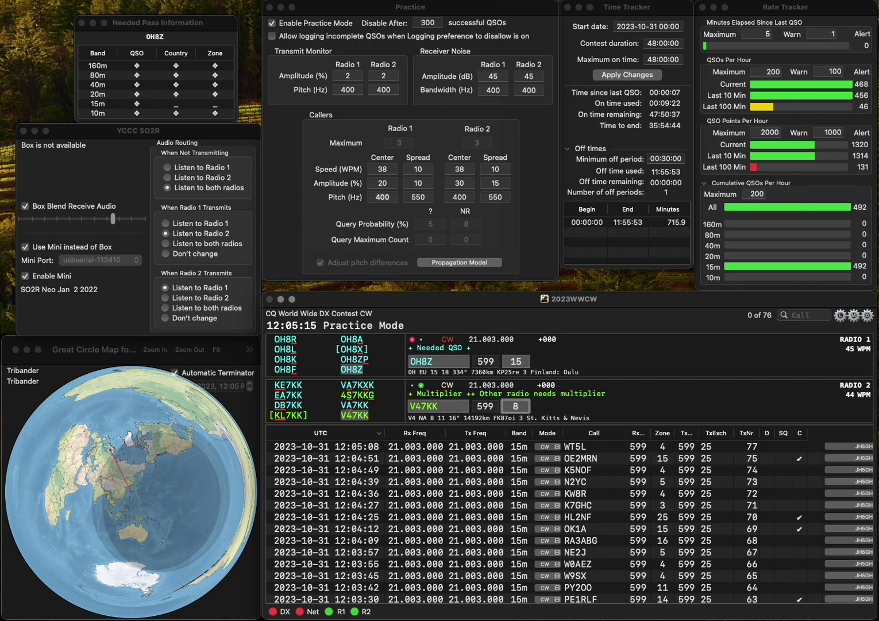
- Log the pending V47KK contact on Radio 2 and OH8Z on Radio 1, and enter N5BHE/N as Radio 2's call
{"action": "key", "text": "backslash"}
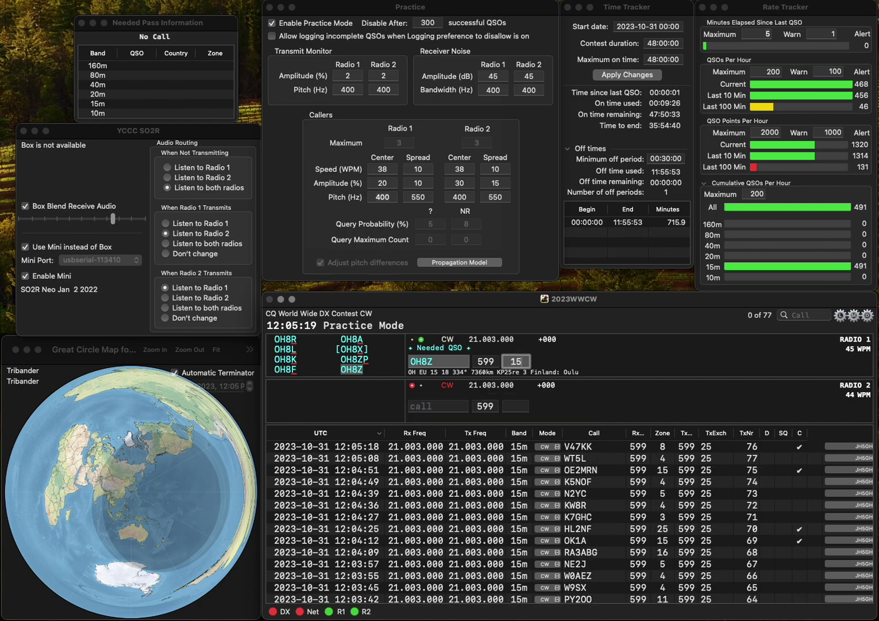
{"action": "key", "text": "Return"}
{"action": "type", "text": "N5BHE/N"}
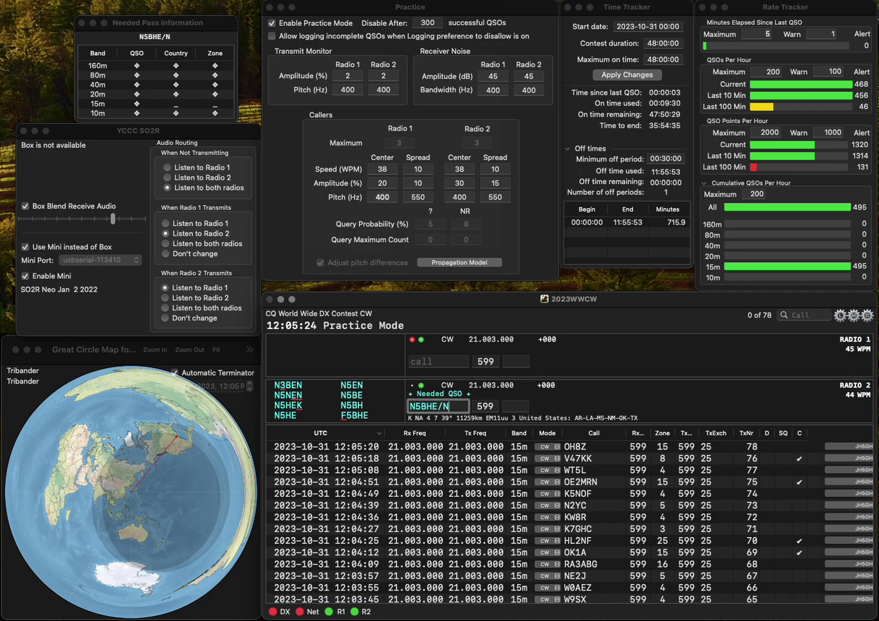
{"action": "key", "text": "super+Left"}
{"action": "key", "text": "Right"}
{"action": "key", "text": "Right"}
{"action": "key", "text": "BackSpace"}
{"action": "type", "text": "H"}
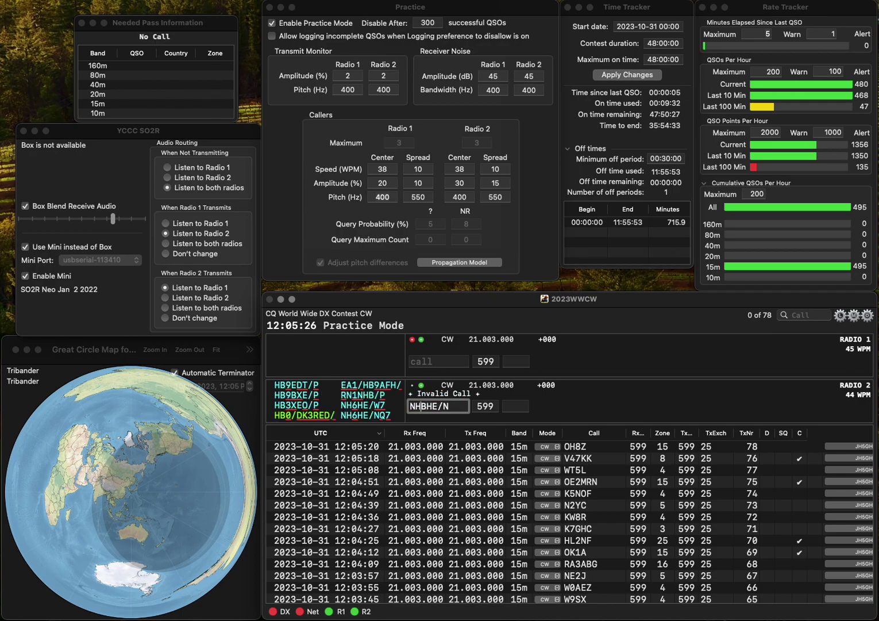
{"action": "key", "text": "Delete"}
{"action": "type", "text": "6"}
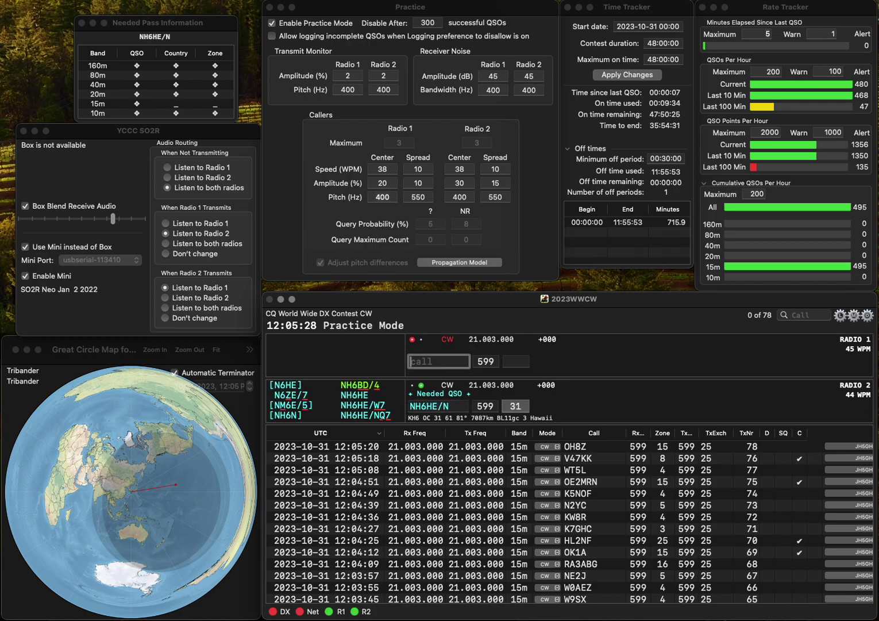
{"action": "key", "text": "Return"}
- Enter R71A as the call on Radio 1 and send the exchange
{"action": "type", "text": "R77"}
{"action": "type", "text": "A"}
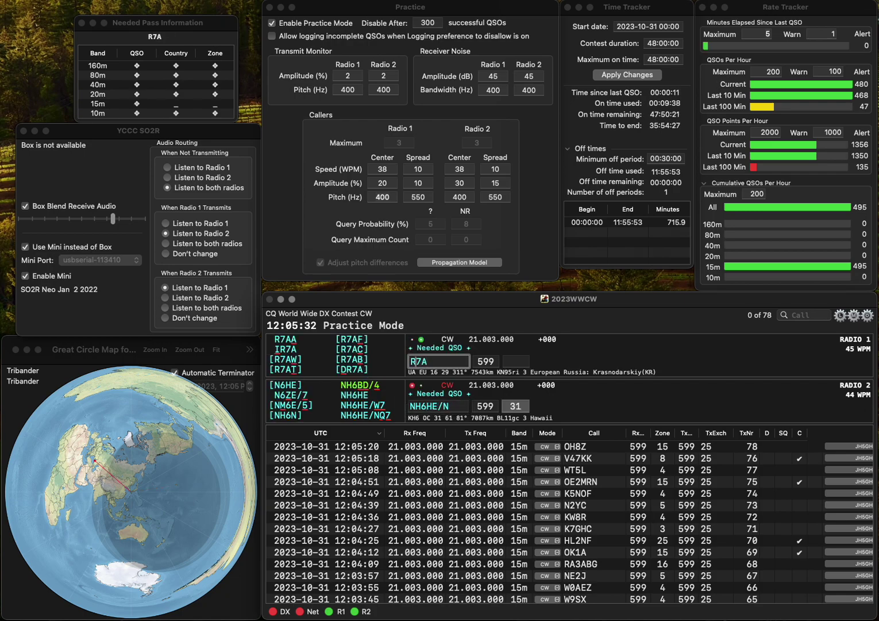
{"action": "key", "text": "Left"}
{"action": "key", "text": "Left"}
{"action": "type", "text": "7"}
{"action": "key", "text": "Delete"}
{"action": "type", "text": "1"}
{"action": "key", "text": "Return"}
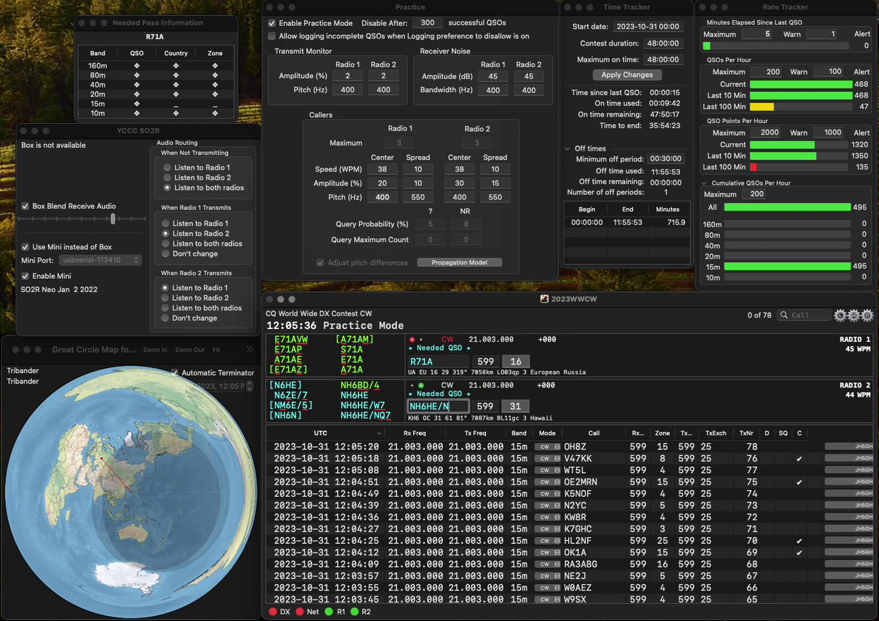
- Complete Radio 2's call as NH6HE/NQ7 and resend it, and correct Radio 1's call to RZ1A and resend it
{"action": "type", "text": "Q7"}
{"action": "key", "text": "Return"}
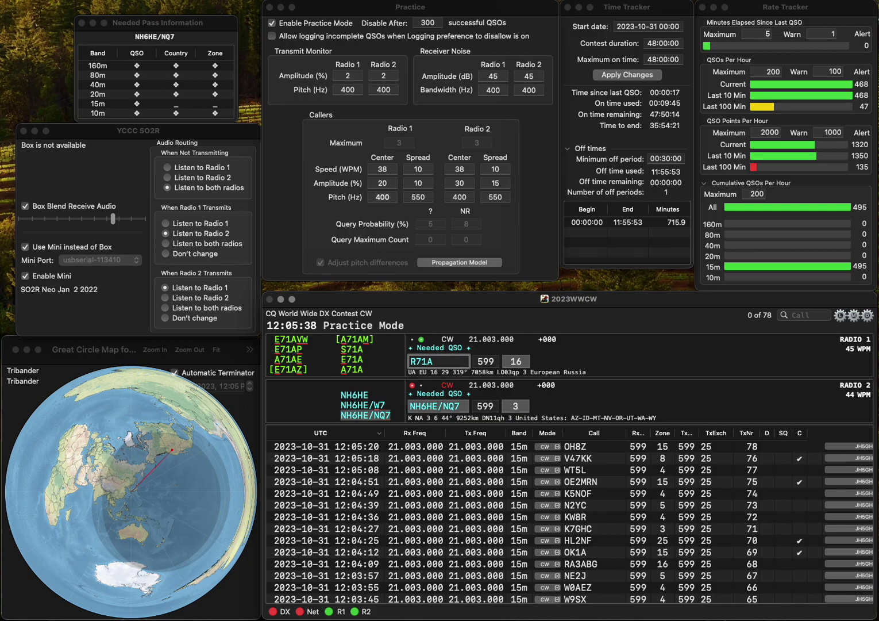
{"action": "key", "text": "BackSpace"}
{"action": "type", "text": "Z"}
{"action": "key", "text": "Return"}
- Log the NH6HE/NQ7 contact on Radio 2 and the RZ1A contact on Radio 1
{"action": "key", "text": "space"}
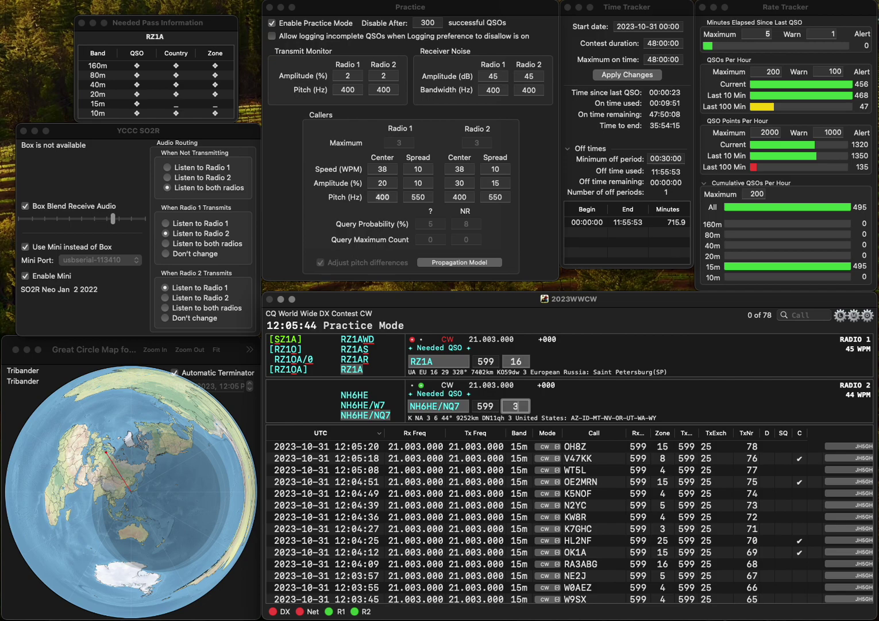
{"action": "key", "text": "Return"}
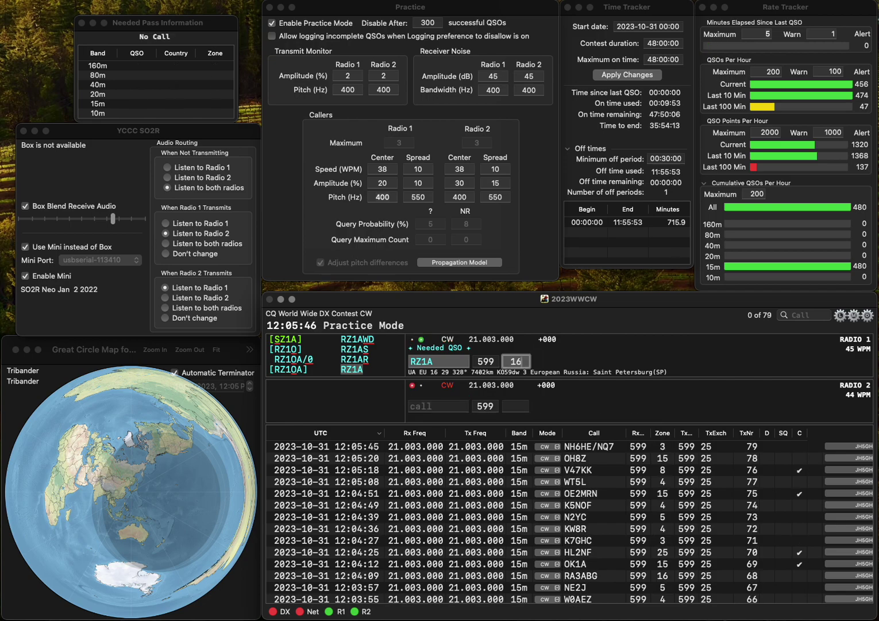
{"action": "key", "text": "Return"}
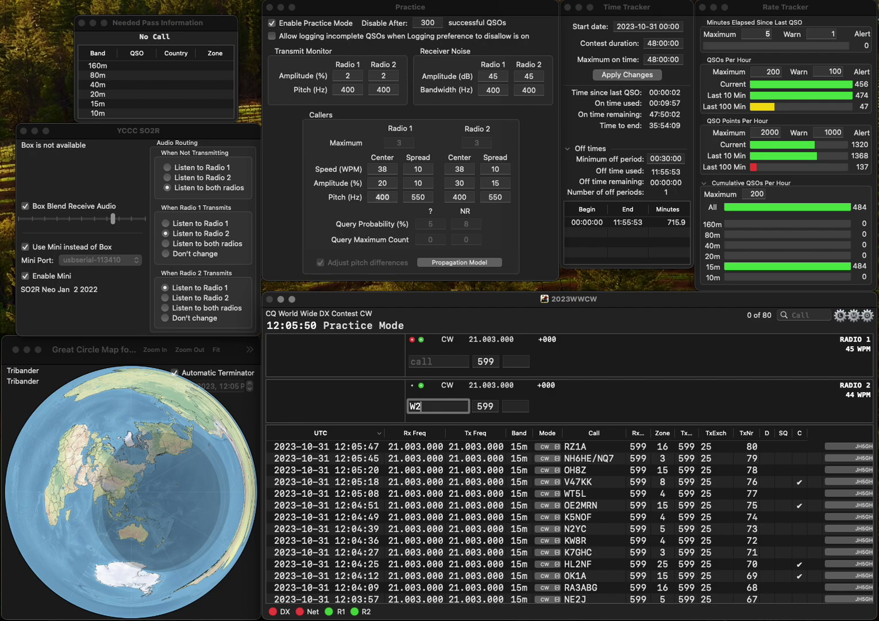
- Enter W2LV on Radio 2 and RZ7CC on Radio 1, sending each station the exchange
{"action": "type", "text": "LV"}
{"action": "key", "text": "Return"}
{"action": "type", "text": "7"}
{"action": "type", "text": "CC"}
{"action": "key", "text": "Left"}
{"action": "key", "text": "Left"}
{"action": "key", "text": "BackSpace"}
{"action": "type", "text": "RZ7"}
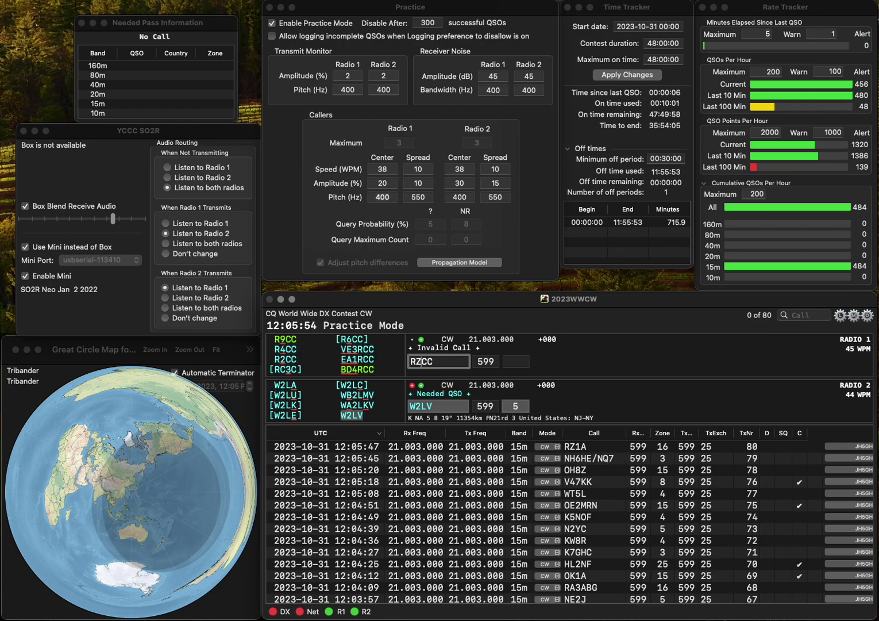
{"action": "key", "text": "Return"}
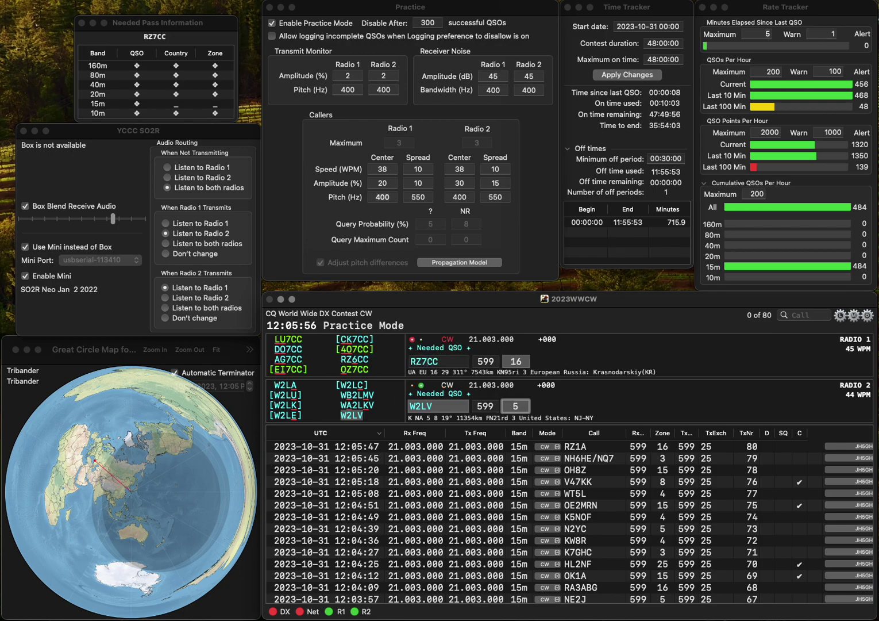
- Log the W2LV contact on Radio 2, and correct Radio 1's call to RZ6CC and resend it
{"action": "key", "text": "Return"}
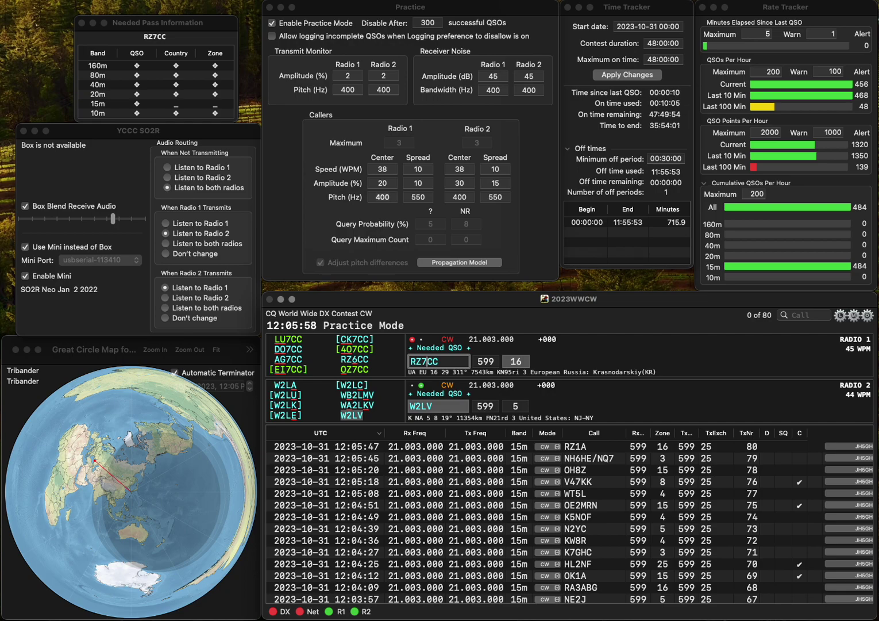
{"action": "key", "text": "Left"}
{"action": "type", "text": "6"}
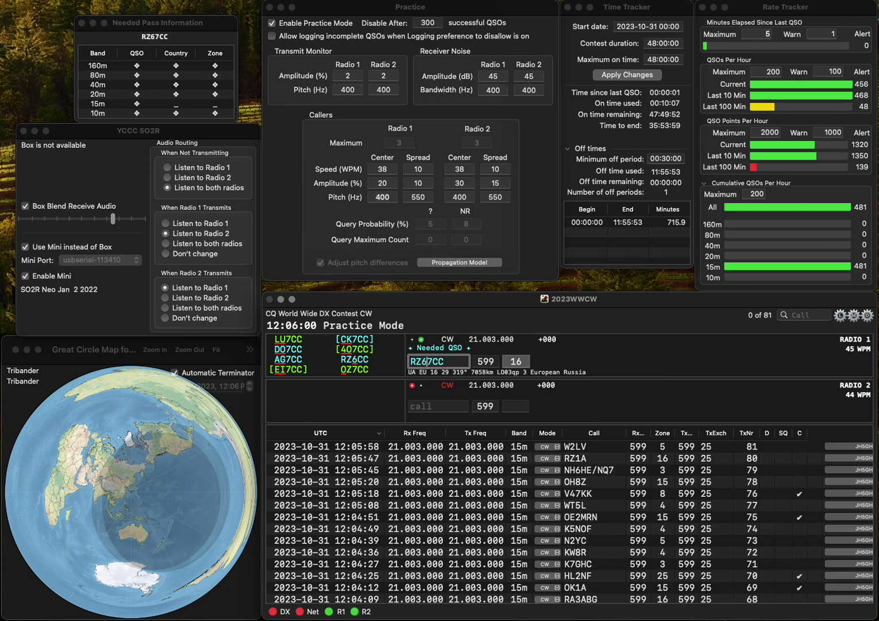
{"action": "key", "text": "Delete"}
{"action": "key", "text": "Return"}
{"action": "type", "text": "K"}
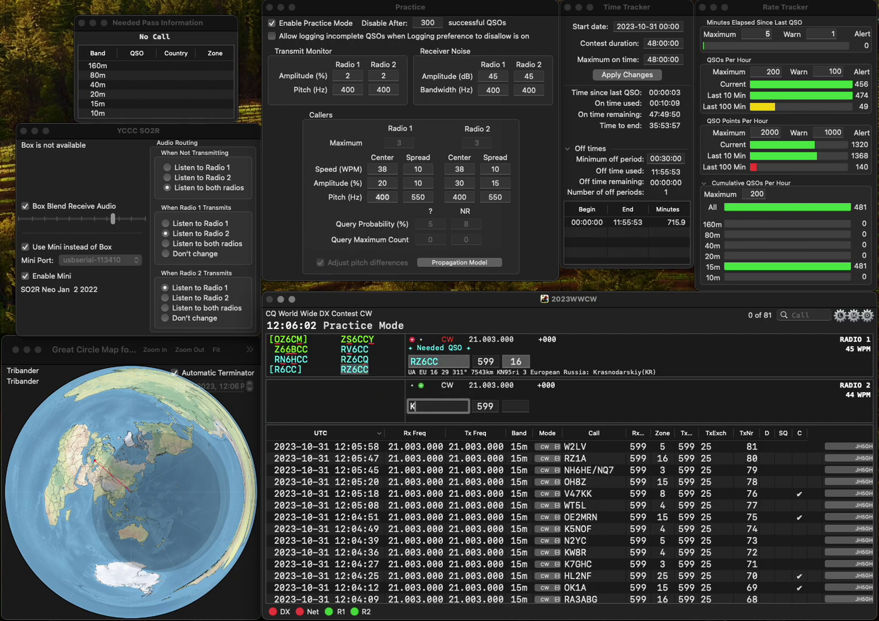
{"action": "key", "text": "BackSpace"}
{"action": "key", "text": "BackSpace"}
{"action": "type", "text": "LZ2GG"}
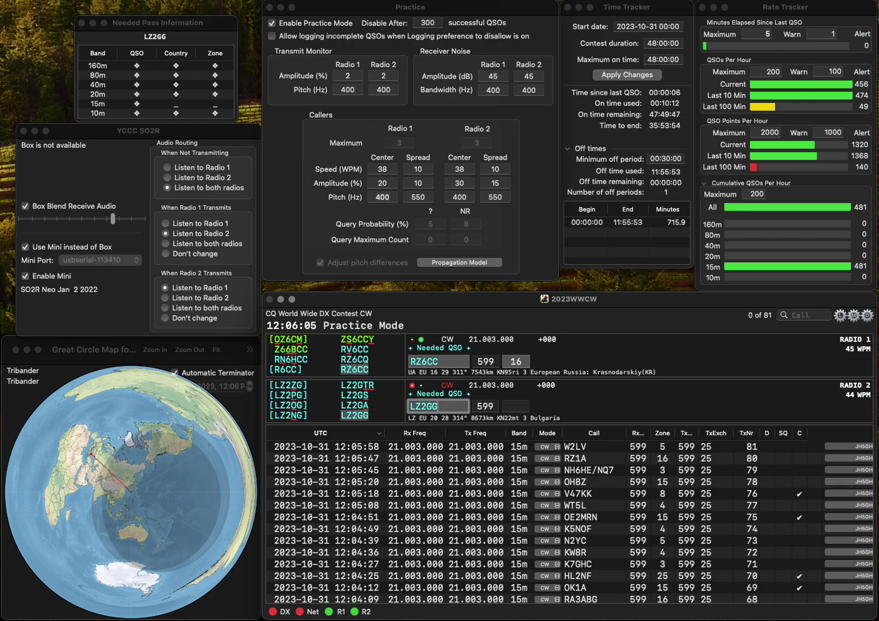
{"action": "key", "text": "Return"}
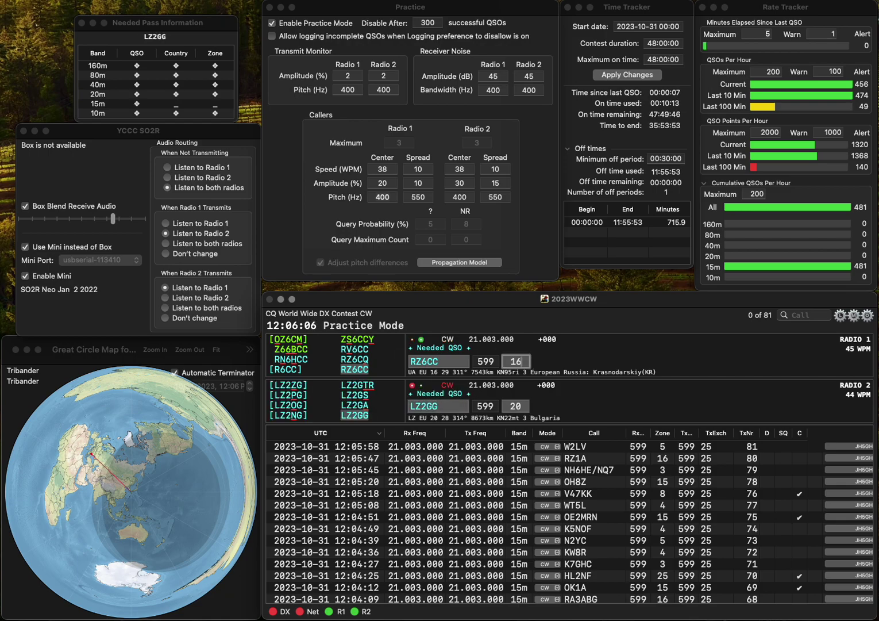
- Log the RZ6CC contact on Radio 1 and the LZ2GG contact on Radio 2
{"action": "key", "text": "Return"}
{"action": "key", "text": "space"}
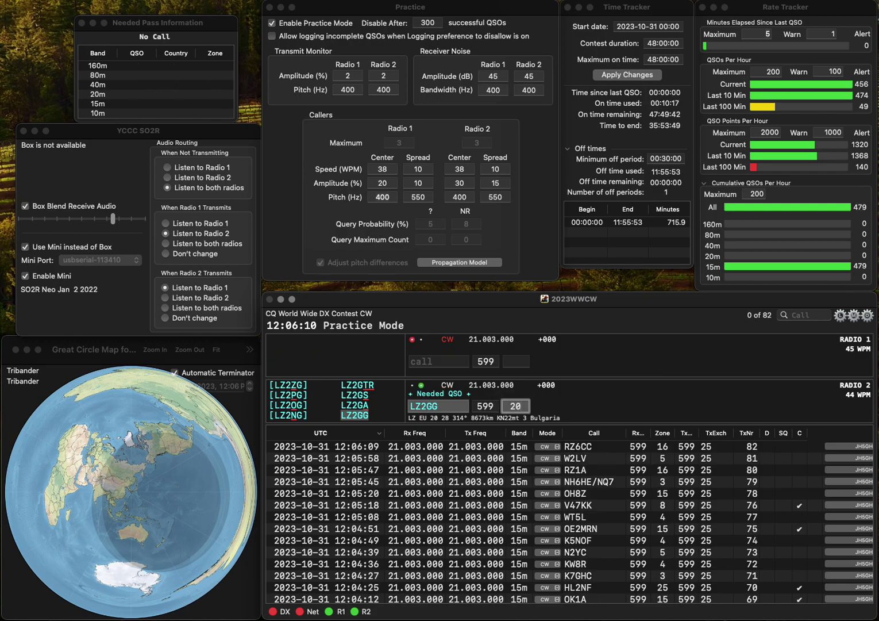
{"action": "key", "text": "Return"}
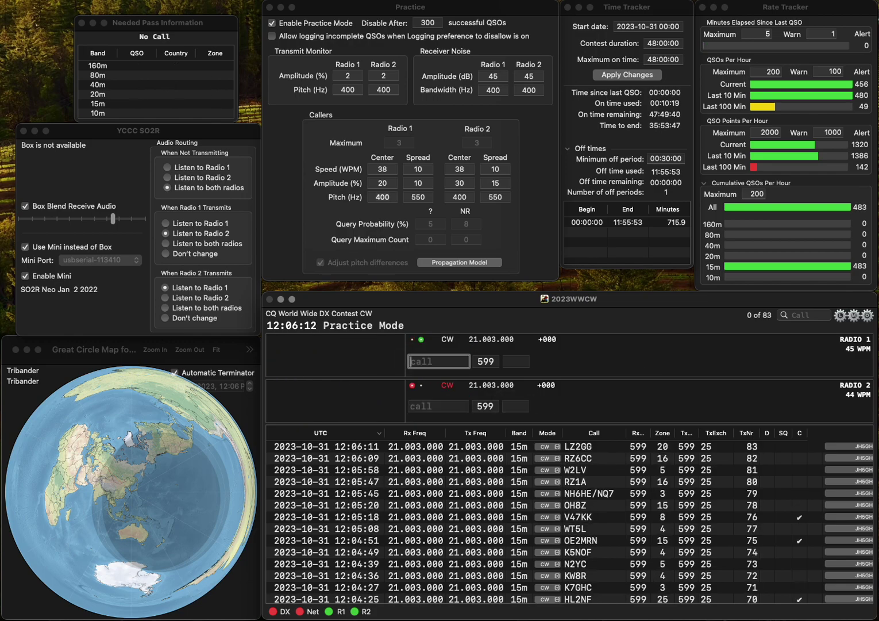
{"action": "type", "text": "DG7TND"}
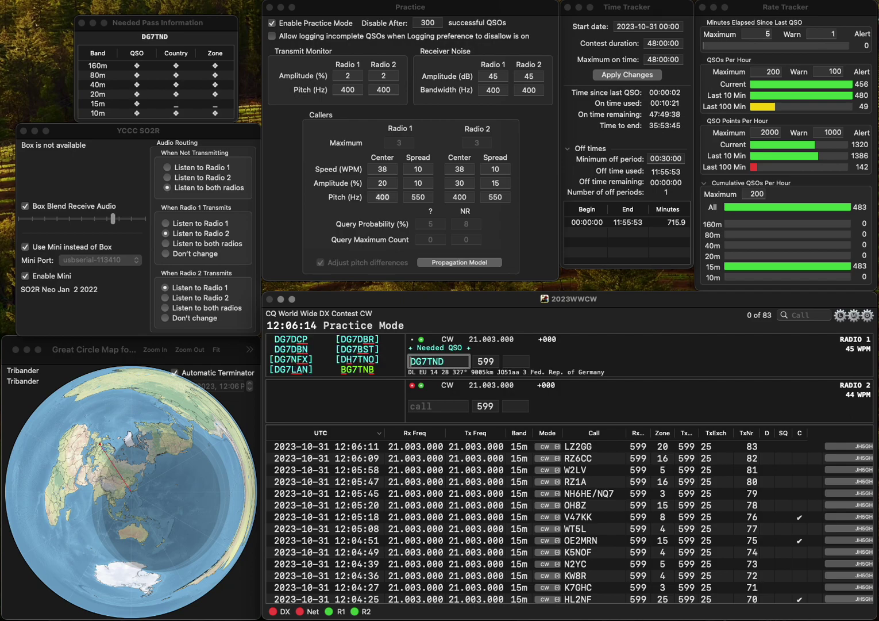
{"action": "key", "text": "Home"}
{"action": "key", "text": "Delete"}
{"action": "type", "text": "K"}
{"action": "key", "text": "Return"}
{"action": "type", "text": "KE8"}
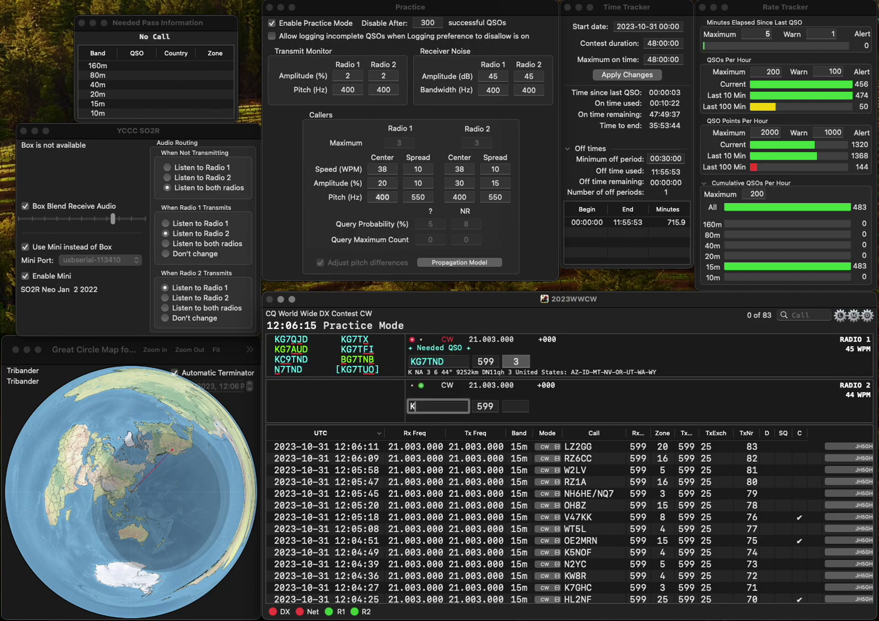
{"action": "type", "text": "UOH"}
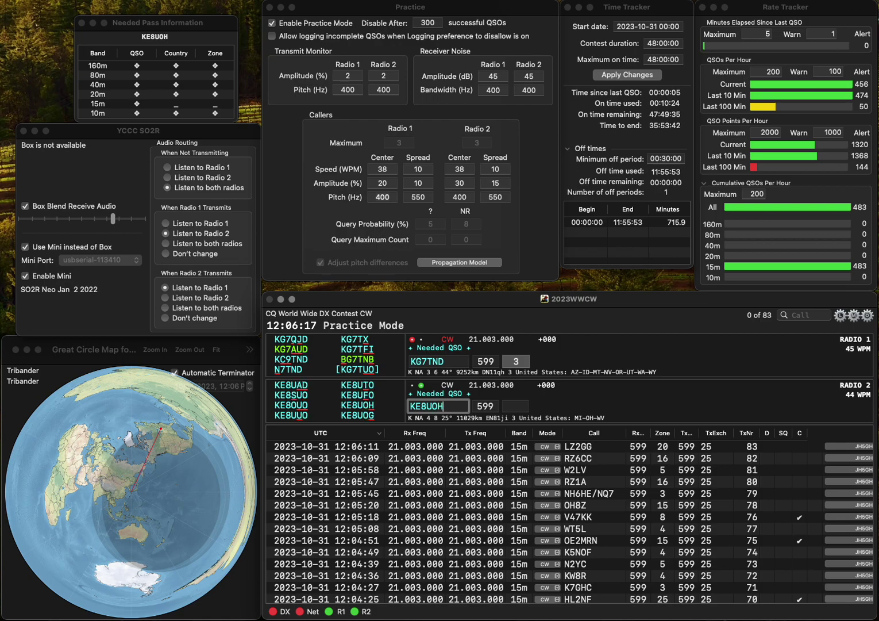
{"action": "key", "text": "Return"}
{"action": "key", "text": "BackSpace"}
{"action": "type", "text": "B"}
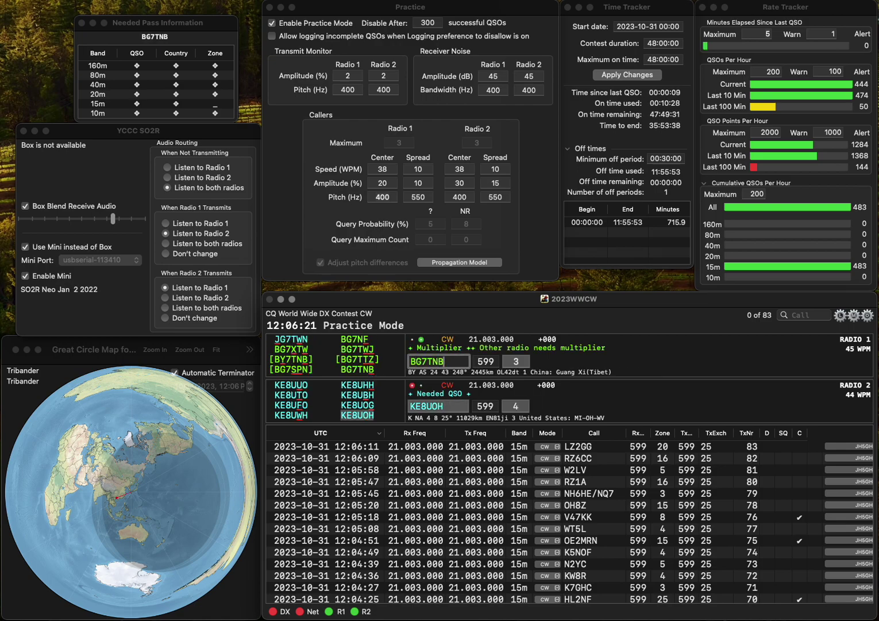
{"action": "key", "text": "BackSpace"}
{"action": "type", "text": "B"}
{"action": "key", "text": "Return"}
{"action": "key", "text": "Return"}
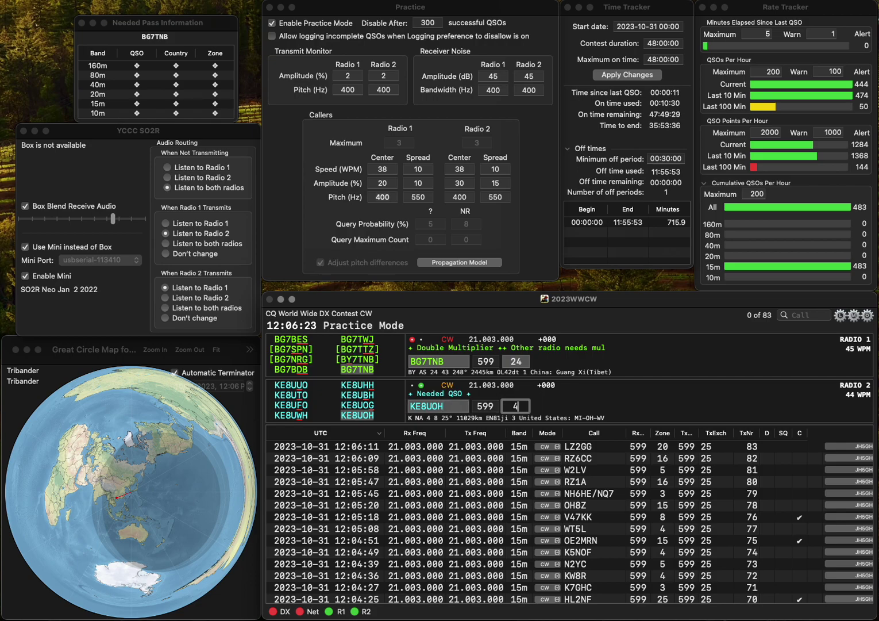
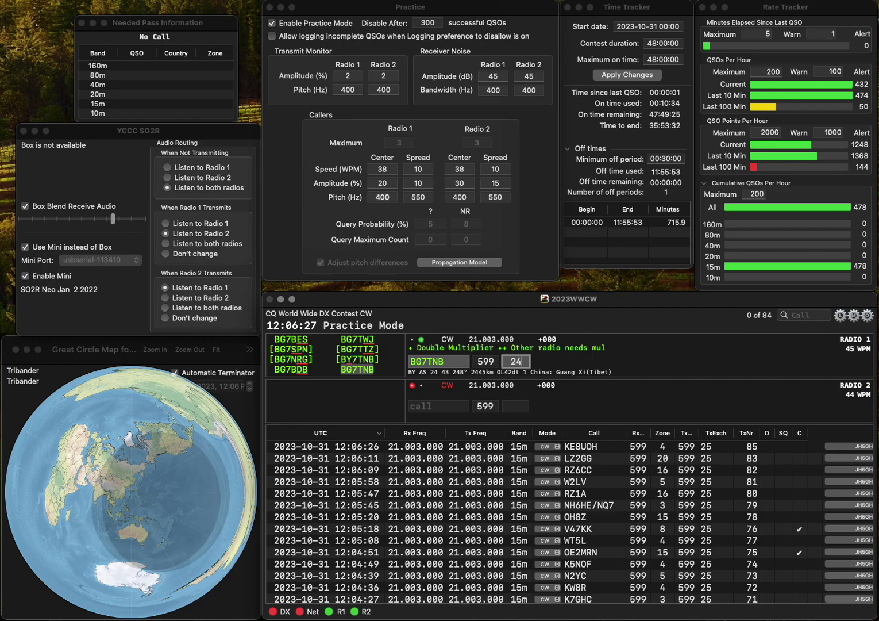
{"action": "key", "text": "Return"}
- Enter K4XJ on Radio 2 and send the exchange
{"action": "type", "text": "K4"}
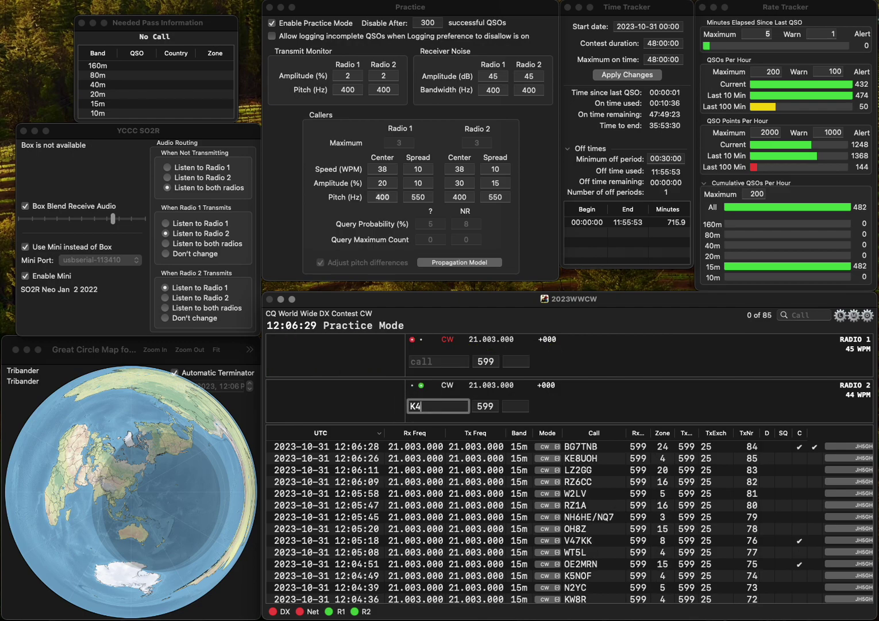
{"action": "type", "text": "XJ"}
{"action": "key", "text": "Return"}
{"action": "type", "text": "DL"}
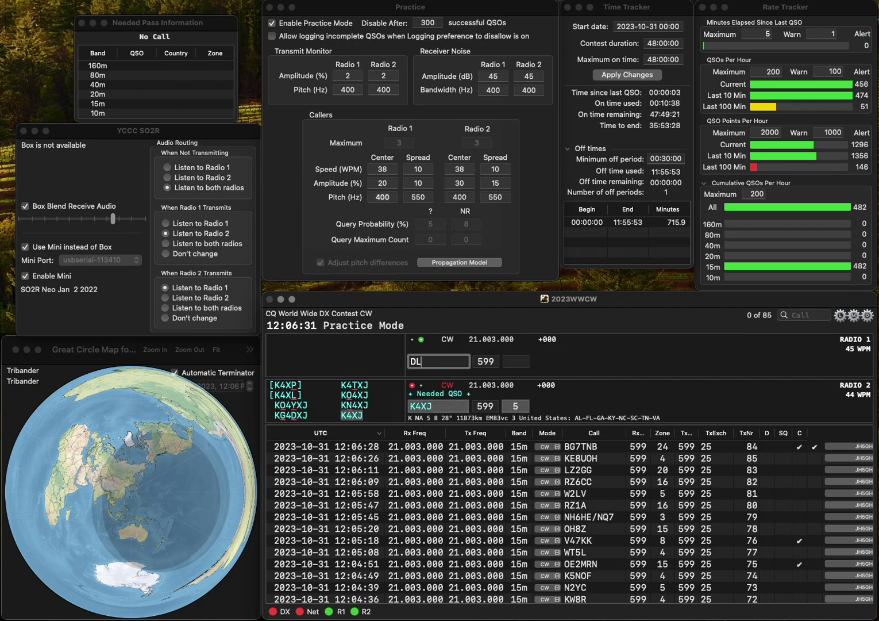
{"action": "type", "text": "0GEO"}
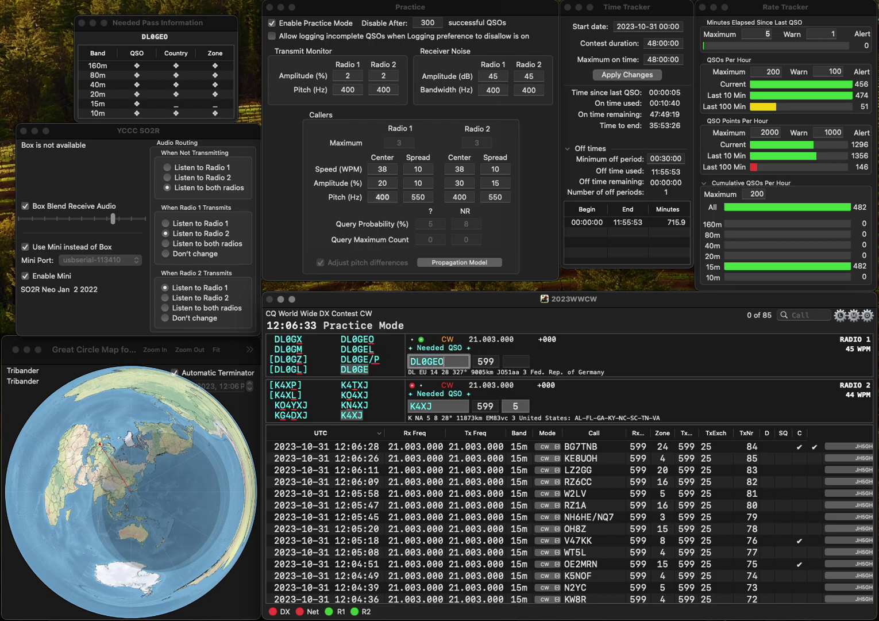
{"action": "key", "text": "Return"}
{"action": "key", "text": "Return"}
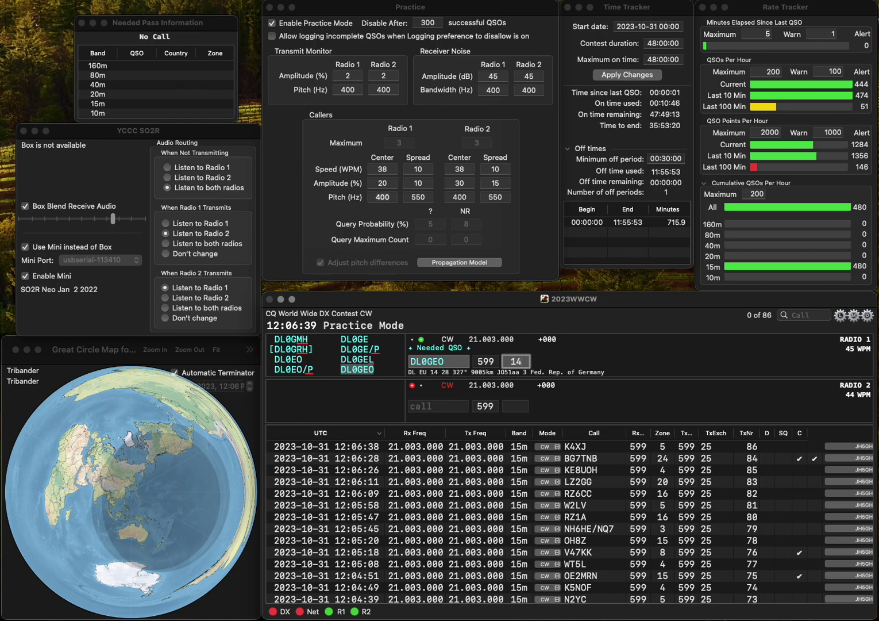
{"action": "type", "text": "K7"}
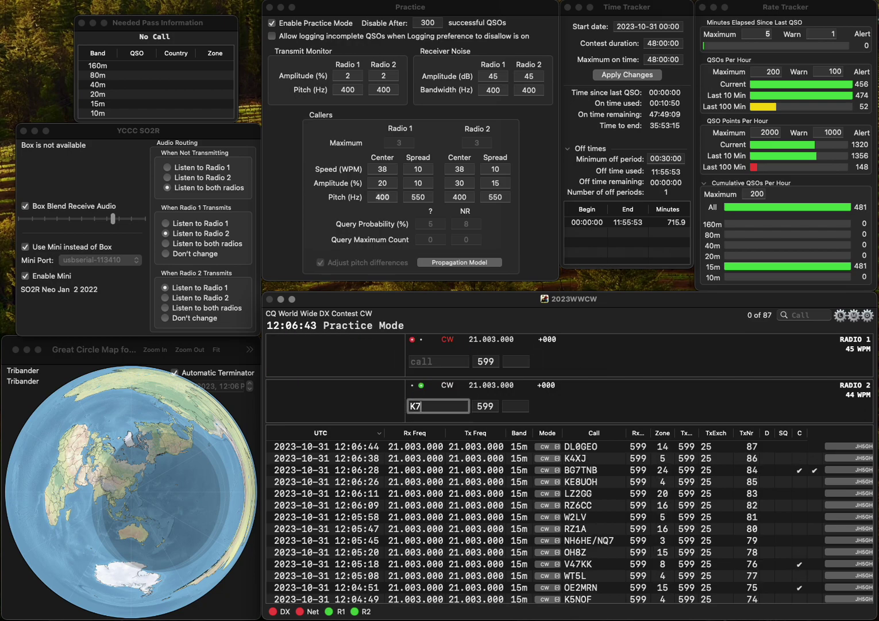
{"action": "key", "text": "BackSpace"}
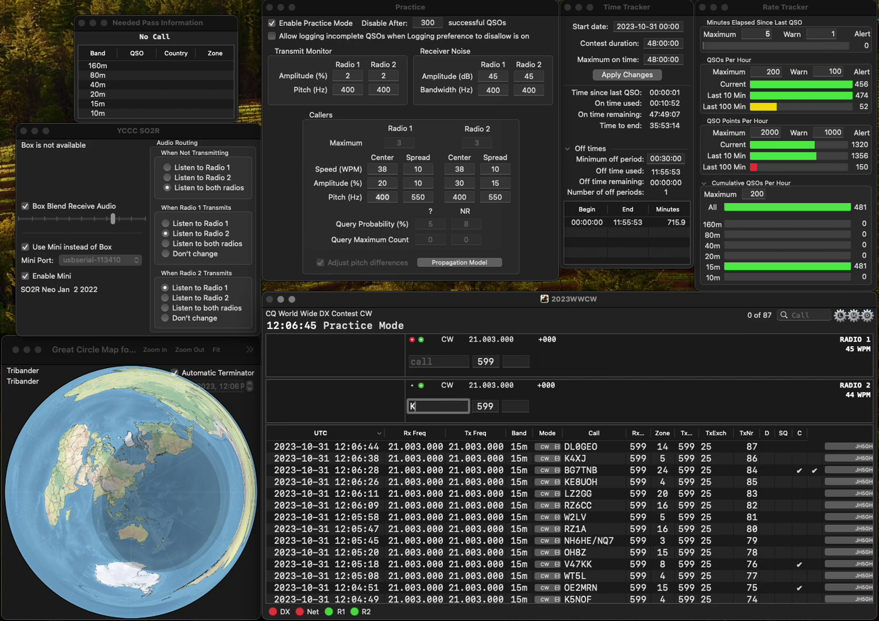
{"action": "type", "text": "9V"}
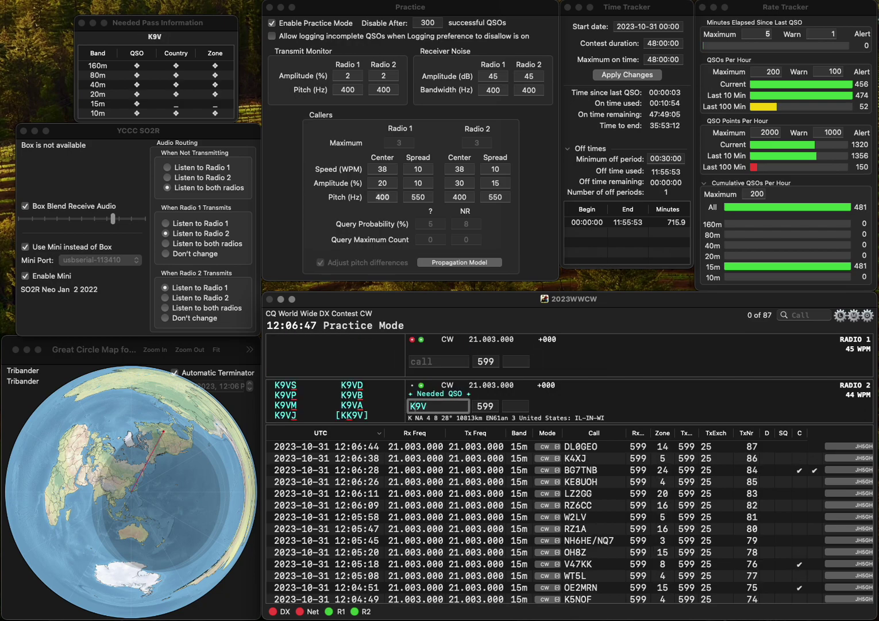
{"action": "key", "text": "Left"}
{"action": "key", "text": "Left"}
{"action": "type", "text": "Z"}
{"action": "key", "text": "Return"}
- Enter EA7FUN on Radio 1 and send the exchange
{"action": "type", "text": "EA"}
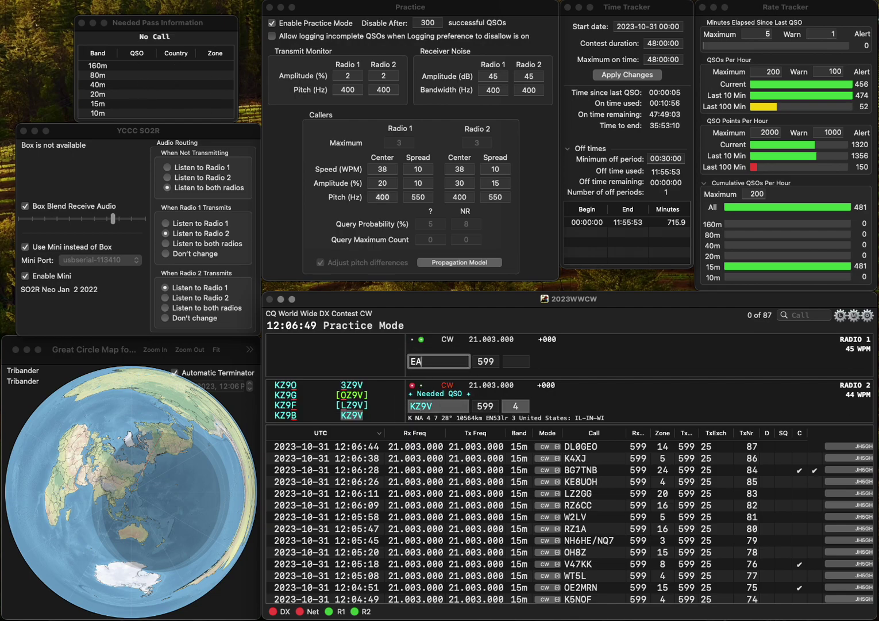
{"action": "type", "text": "7FUN"}
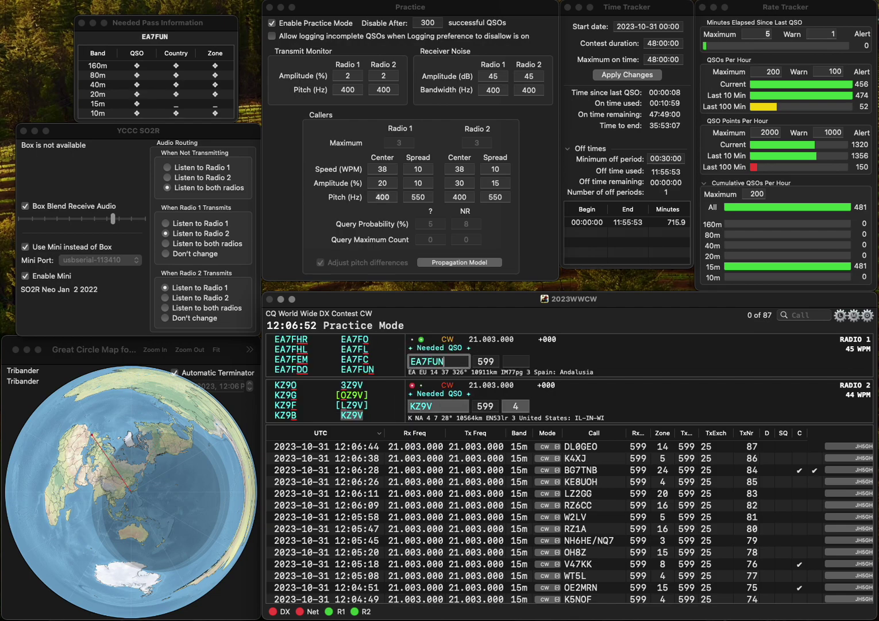
{"action": "key", "text": "Return"}
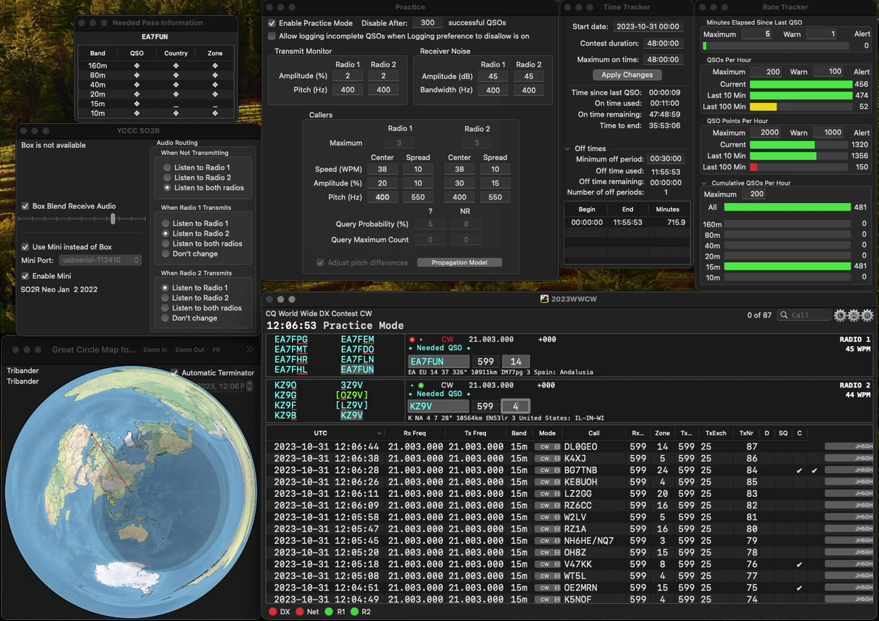
{"action": "key", "text": "Return"}
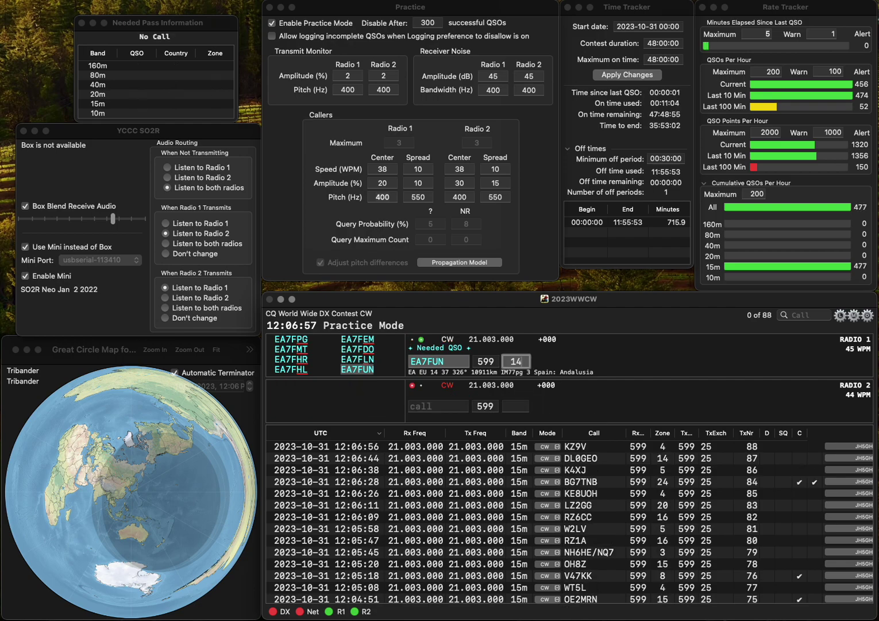
{"action": "key", "text": "Return"}
{"action": "type", "text": "N"}
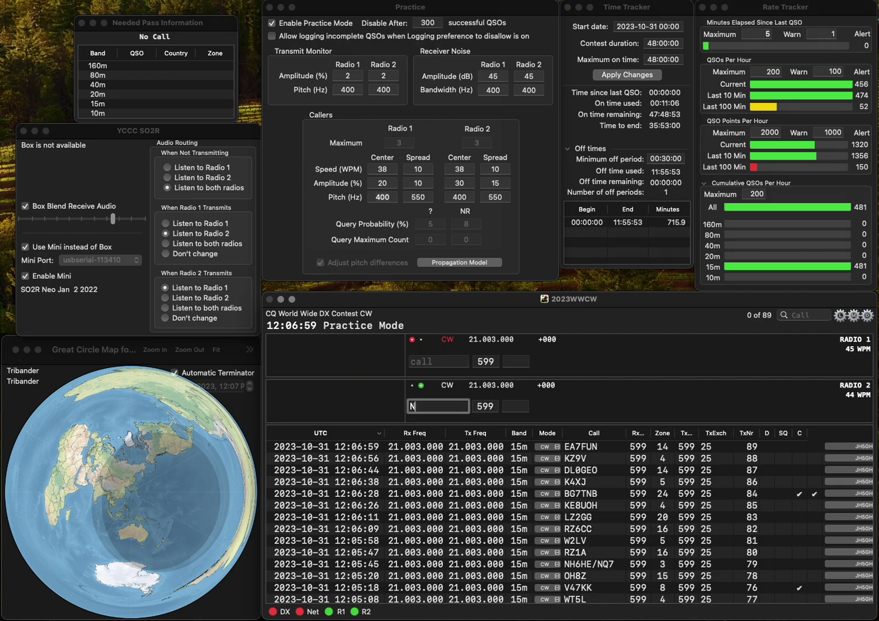
{"action": "type", "text": "6DEC"}
{"action": "key", "text": "Return"}
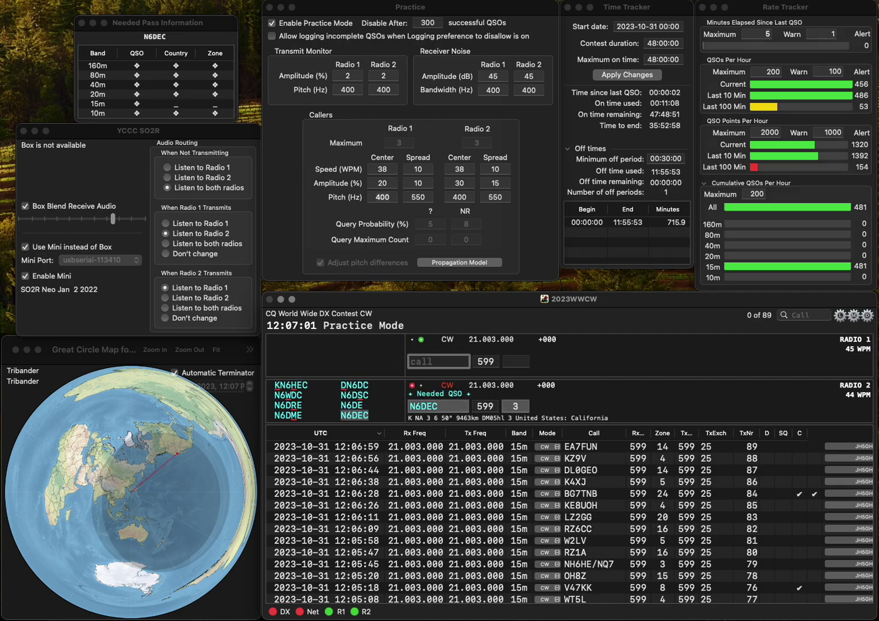
- Enter JA1HGX on Radio 1 and send the exchange, and log the pending N6DEC contact on Radio 2
{"action": "type", "text": "JA1HGX"}
{"action": "key", "text": "Return"}
{"action": "key", "text": "Return"}
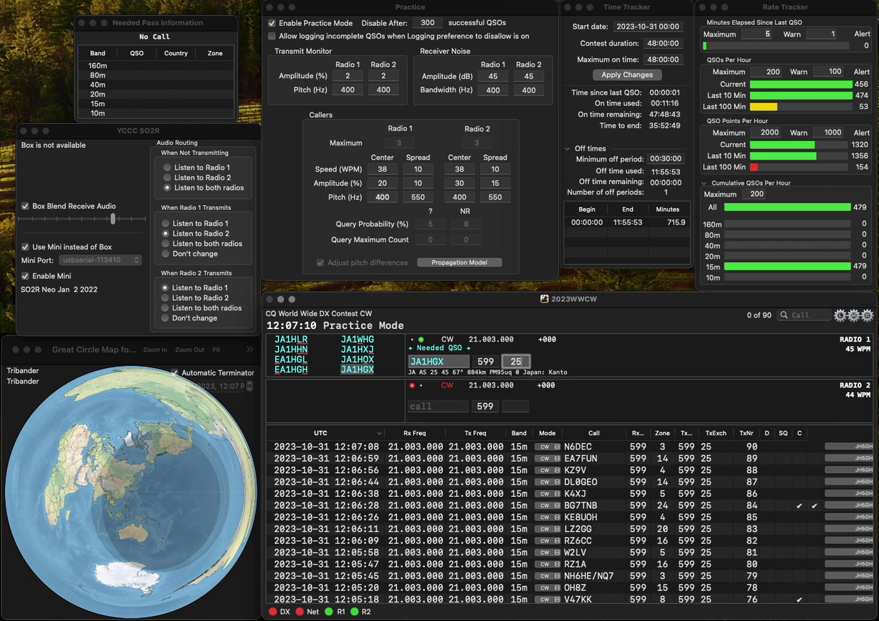
{"action": "key", "text": "Return"}
{"action": "type", "text": "F4IYO"}
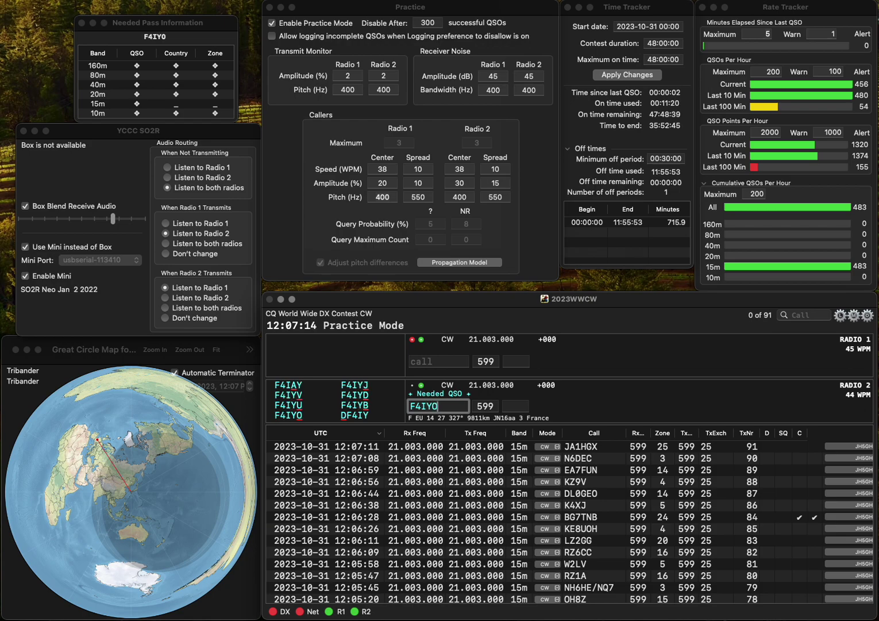
{"action": "key", "text": "Return"}
{"action": "type", "text": "W8UNL"}
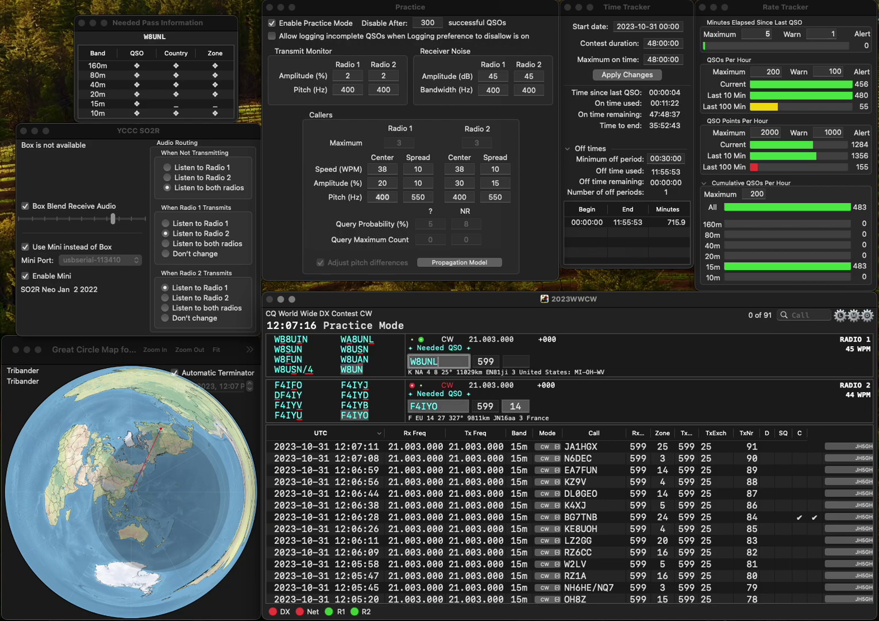
{"action": "key", "text": "BackSpace"}
{"action": "type", "text": "R"}
{"action": "key", "text": "Return"}
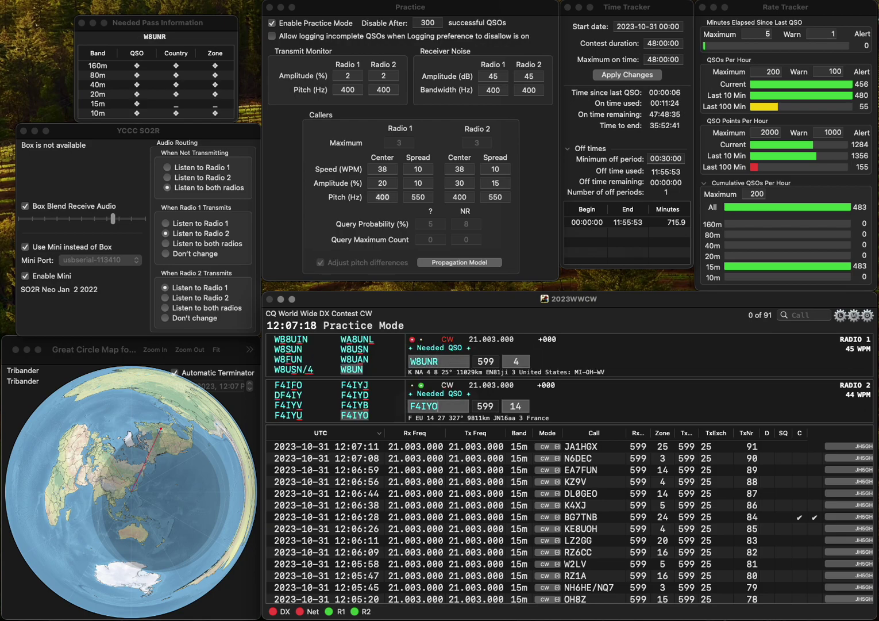
{"action": "key", "text": "space"}
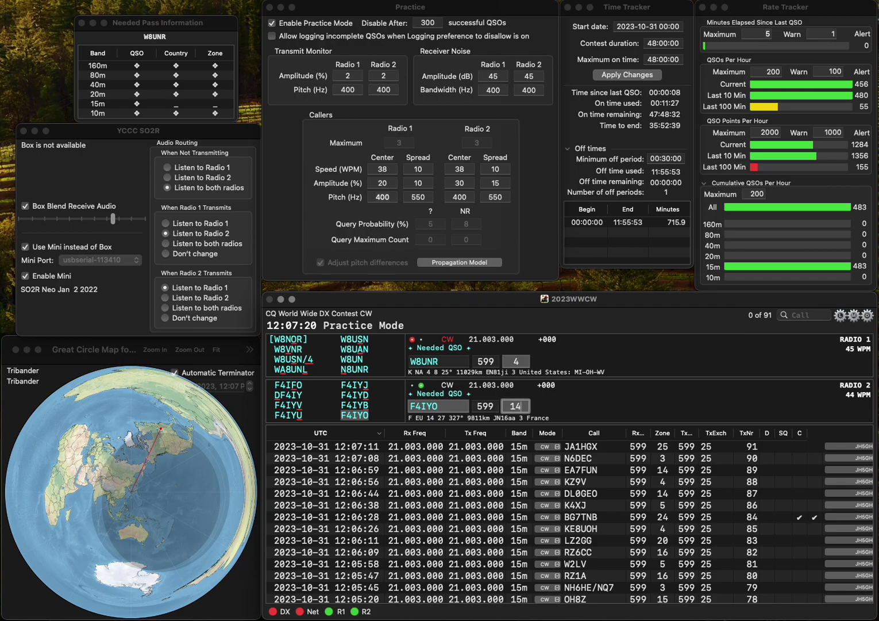
{"action": "key", "text": "Return"}
{"action": "key", "text": "Left"}
{"action": "key", "text": "Left"}
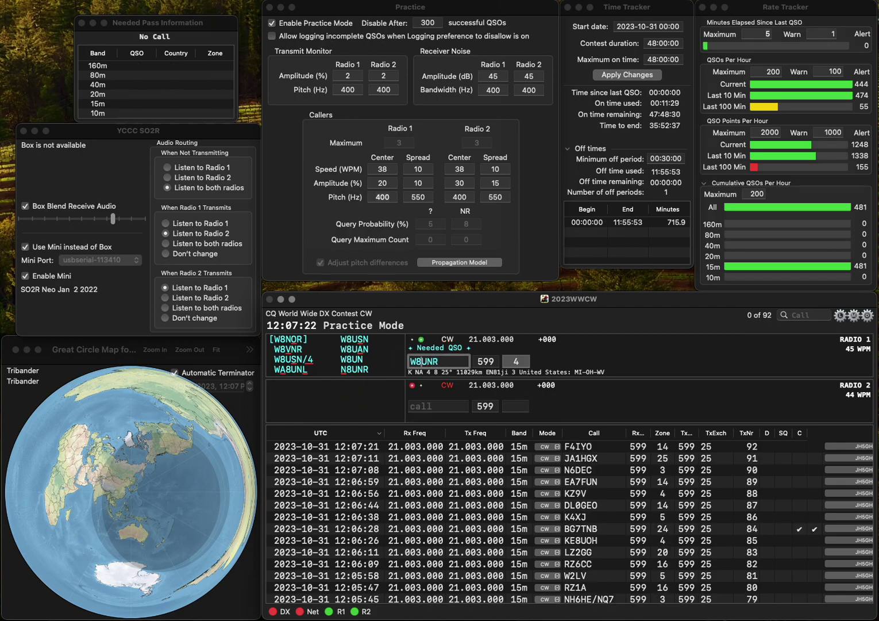
{"action": "key", "text": "Right"}
{"action": "key", "text": "BackSpace"}
{"action": "type", "text": "V"}
{"action": "key", "text": "Return"}
{"action": "type", "text": "N"}
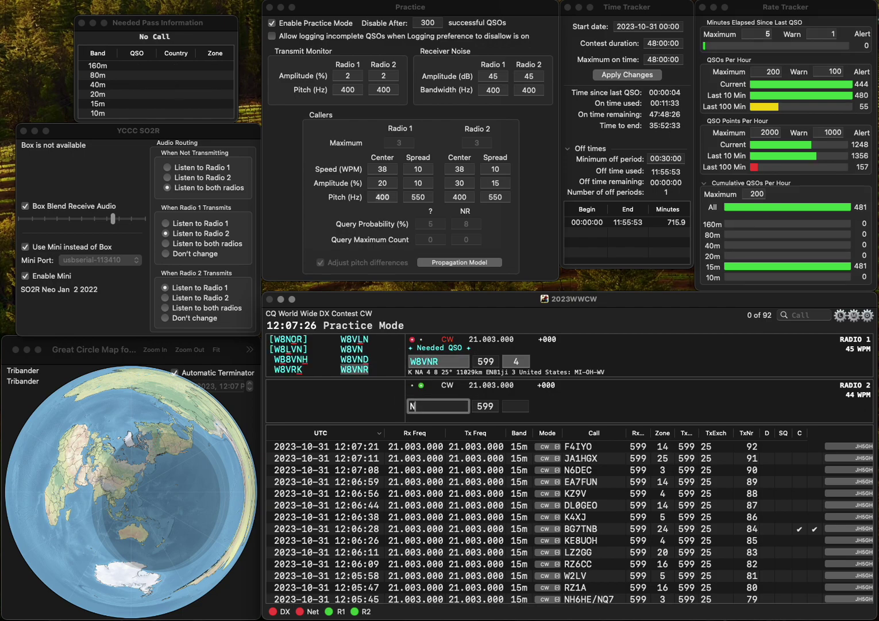
{"action": "type", "text": "HB9TG"}
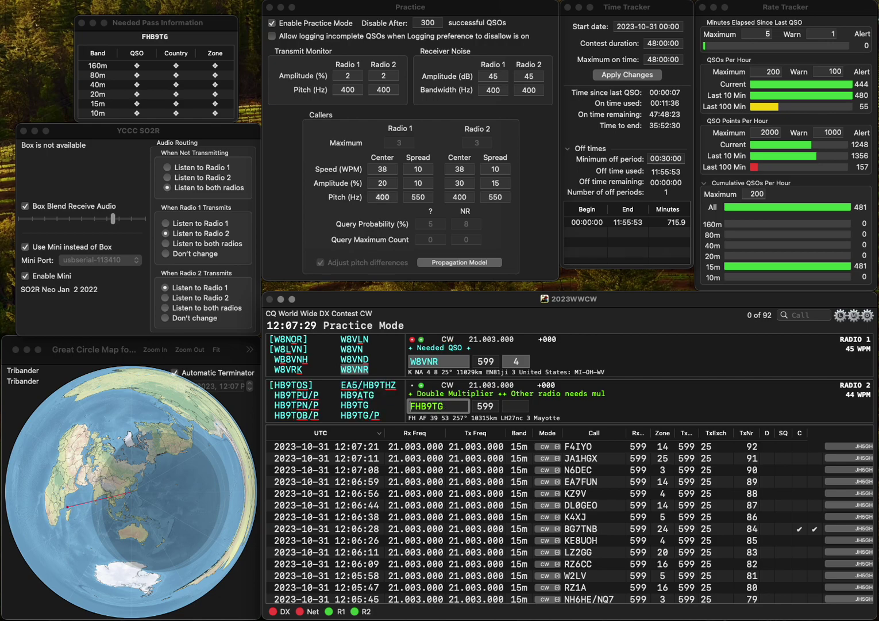
{"action": "key", "text": "Delete"}
{"action": "key", "text": "Return"}
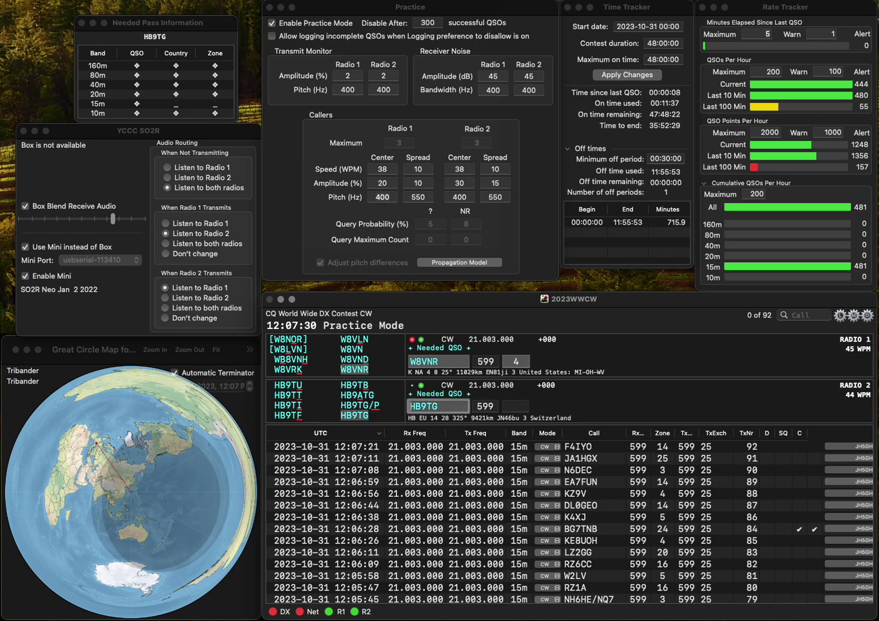
{"action": "key", "text": "Return"}
- Log the HB9TG contact on Radio 2, and enter W9LDX on Radio 1 and send the exchange
{"action": "key", "text": "Tab"}
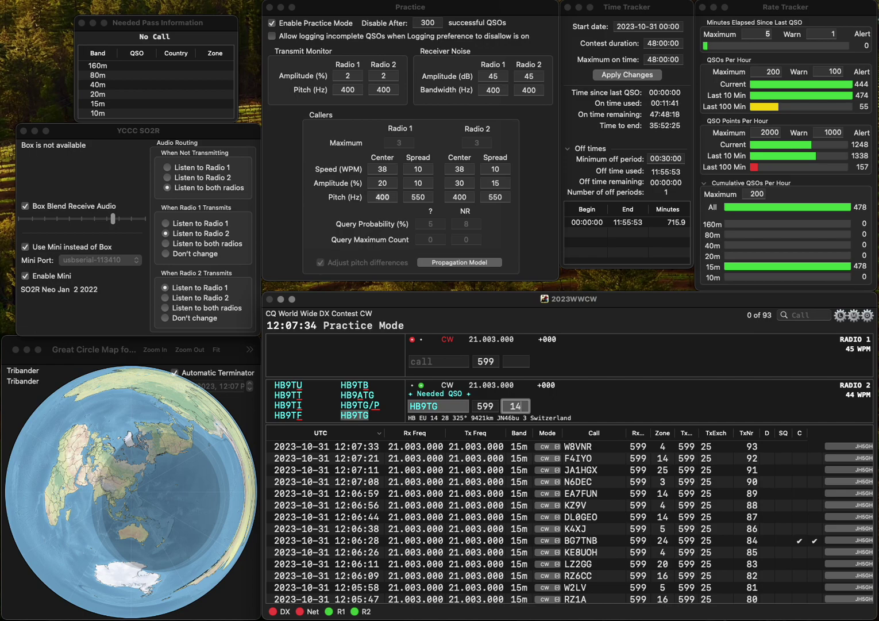
{"action": "key", "text": "Return"}
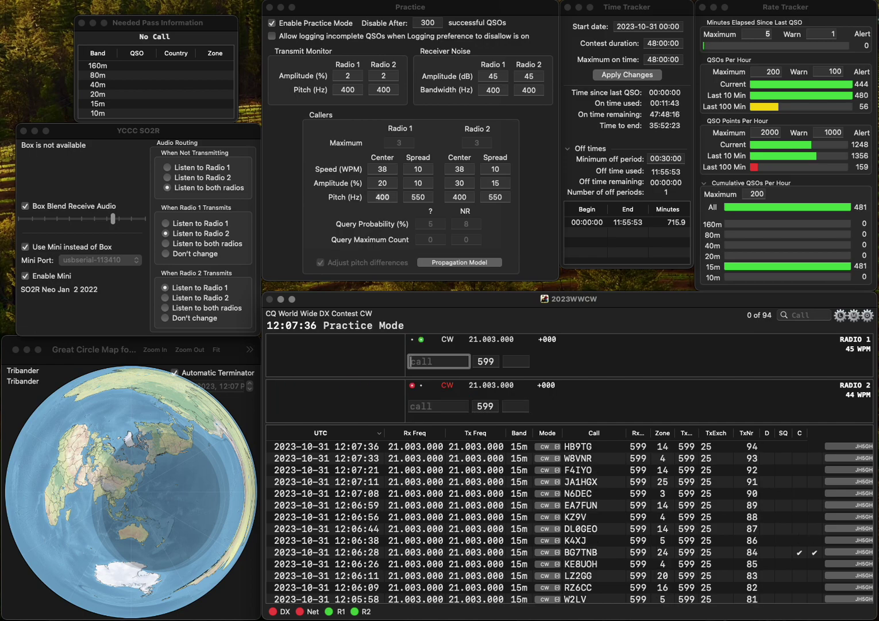
{"action": "type", "text": "W9LDX"}
{"action": "key", "text": "Return"}
{"action": "type", "text": "RW9QC"}
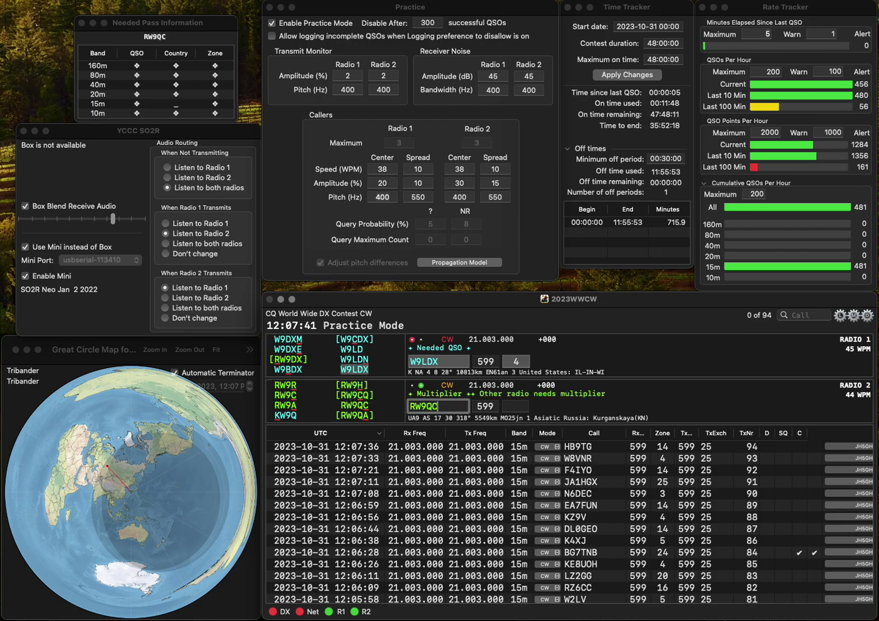
{"action": "key", "text": "Return"}
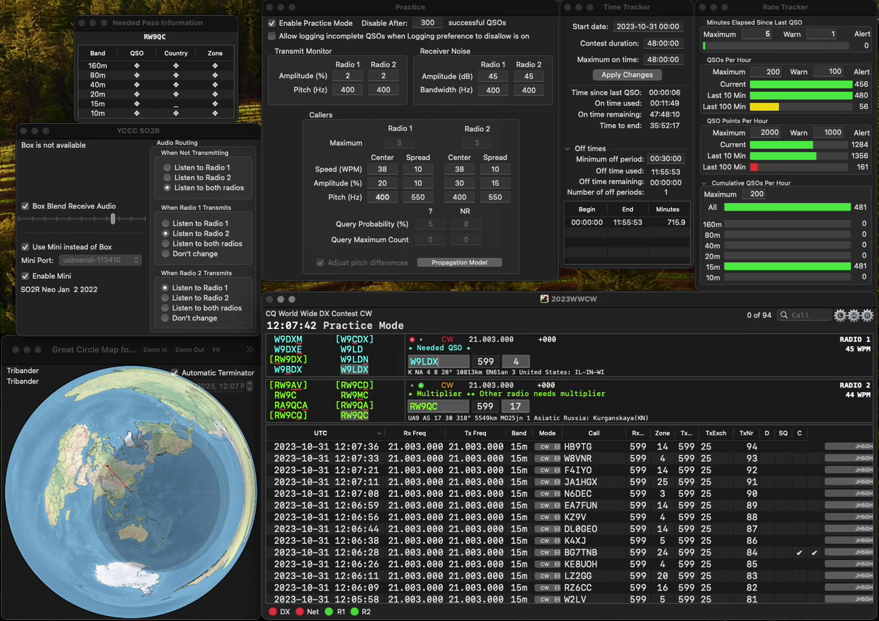
{"action": "key", "text": "Return"}
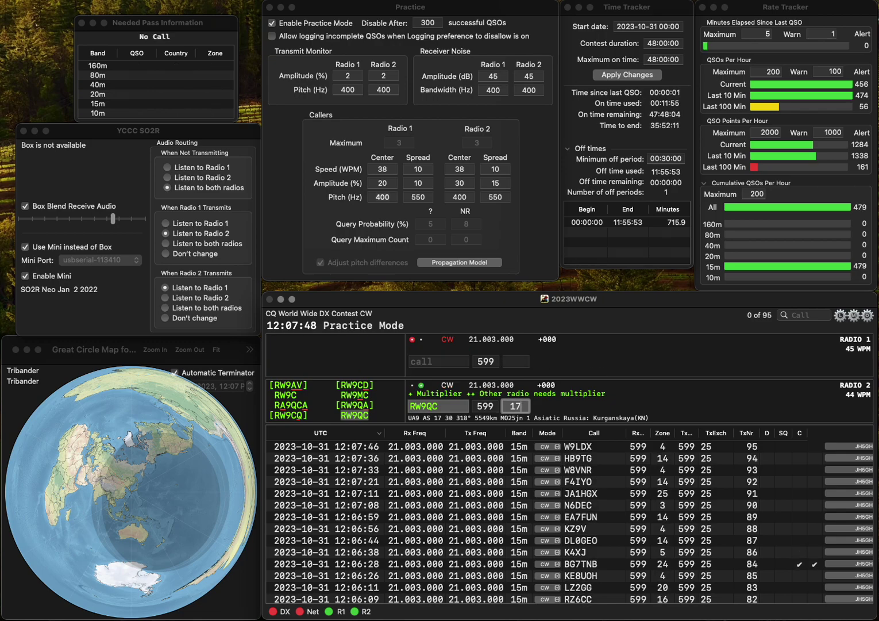
{"action": "key", "text": "Return"}
{"action": "type", "text": "RX1N"}
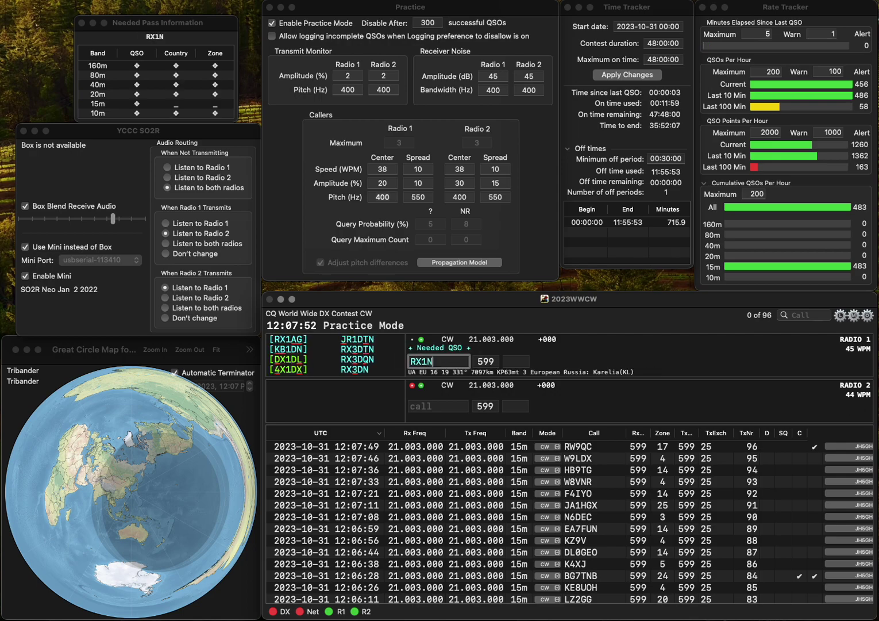
{"action": "type", "text": "/P"}
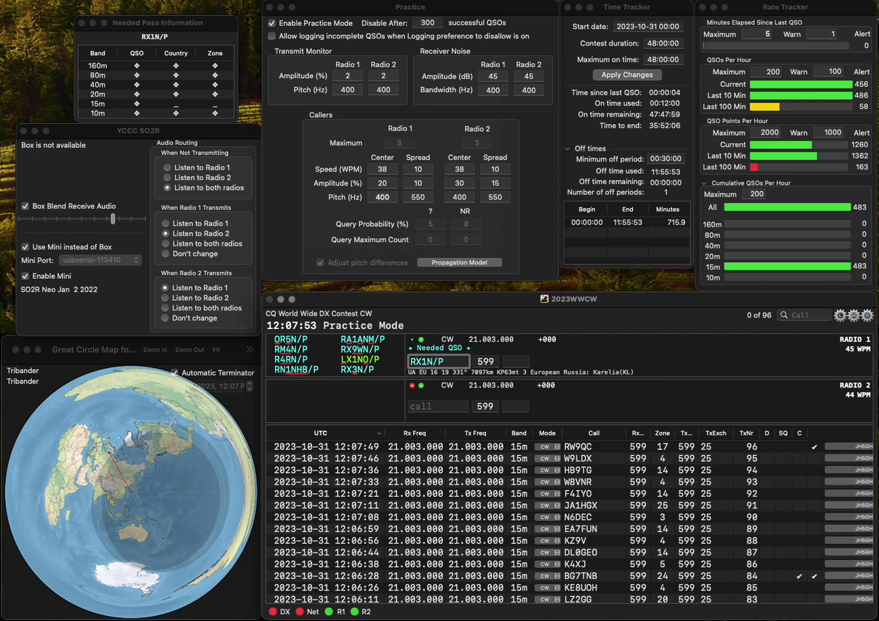
{"action": "key", "text": "Return"}
- Correct the call on Radio 1 to LX1N/P and send the exchange
{"action": "key", "text": "alt+Left"}
{"action": "key", "text": "alt+Left"}
{"action": "key", "text": "Delete"}
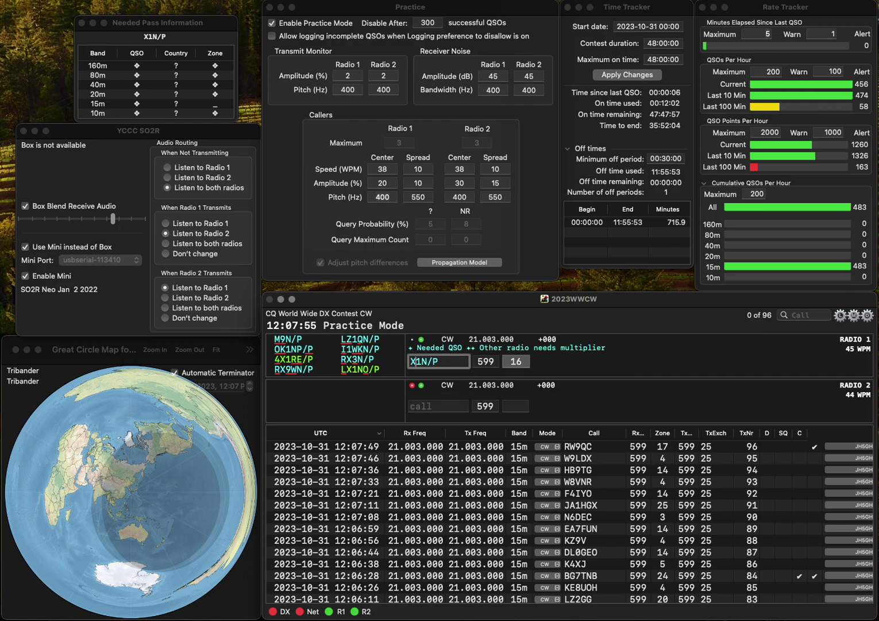
{"action": "type", "text": "L"}
{"action": "key", "text": "Return"}
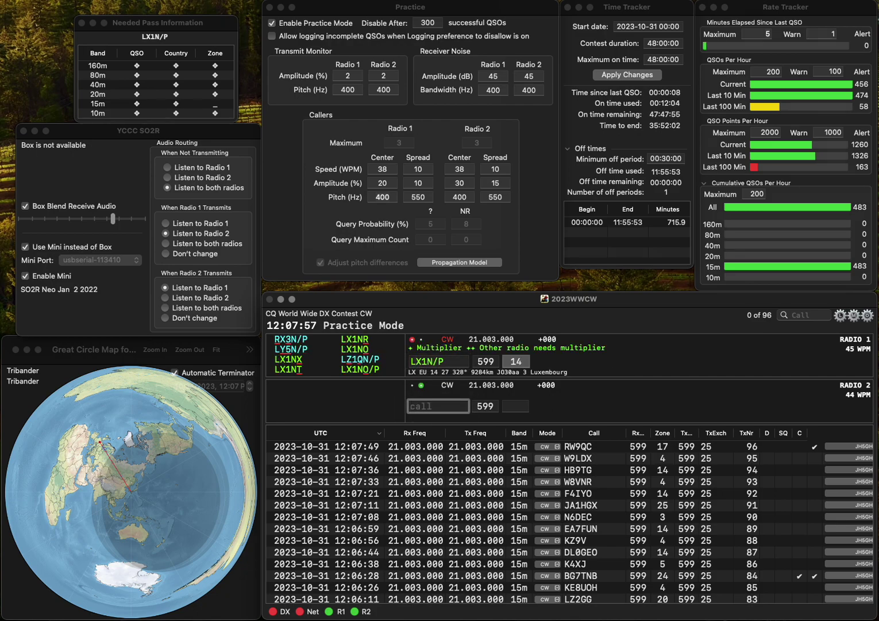
{"action": "type", "text": "DD1EG"}
{"action": "key", "text": "Return"}
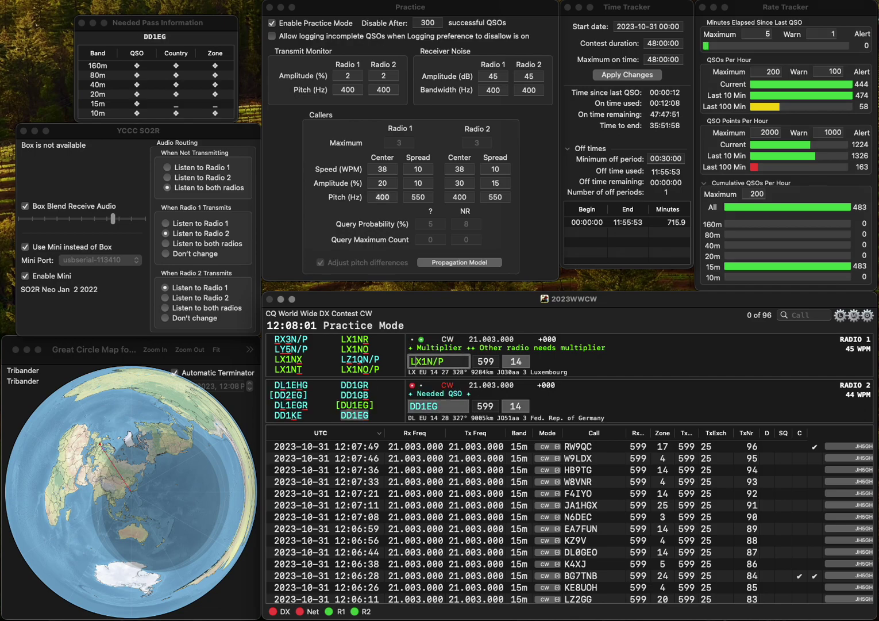
{"action": "type", "text": "O"}
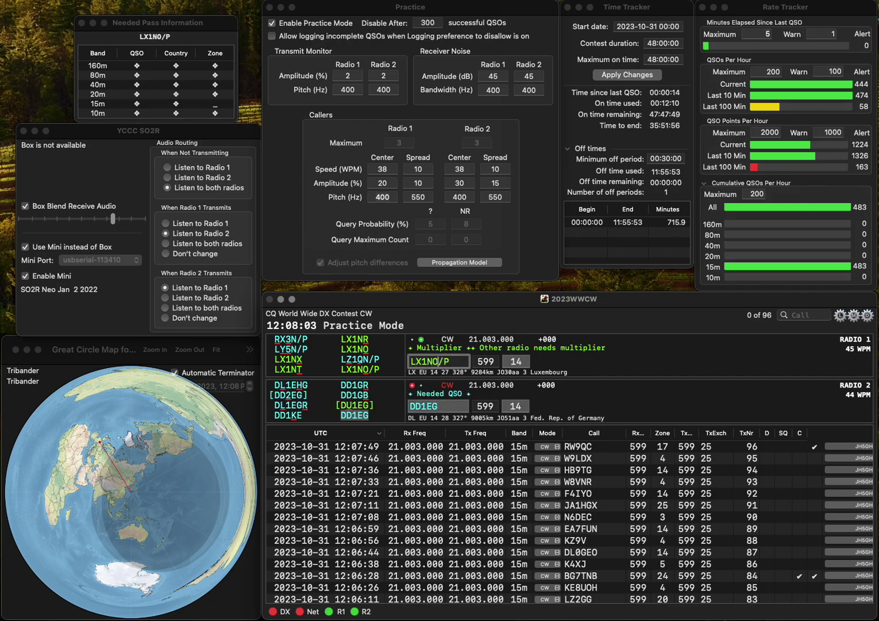
{"action": "key", "text": "Return"}
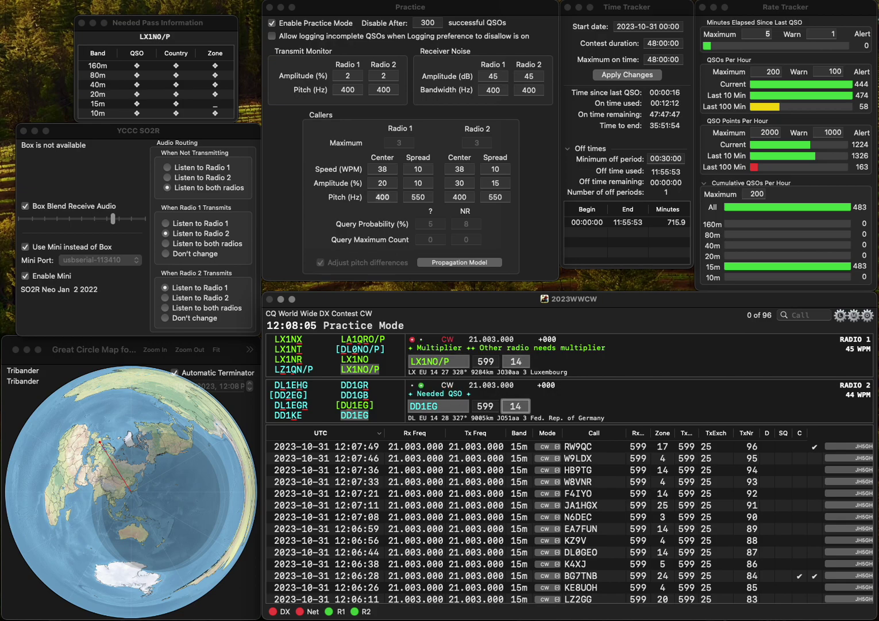
{"action": "key", "text": "Return"}
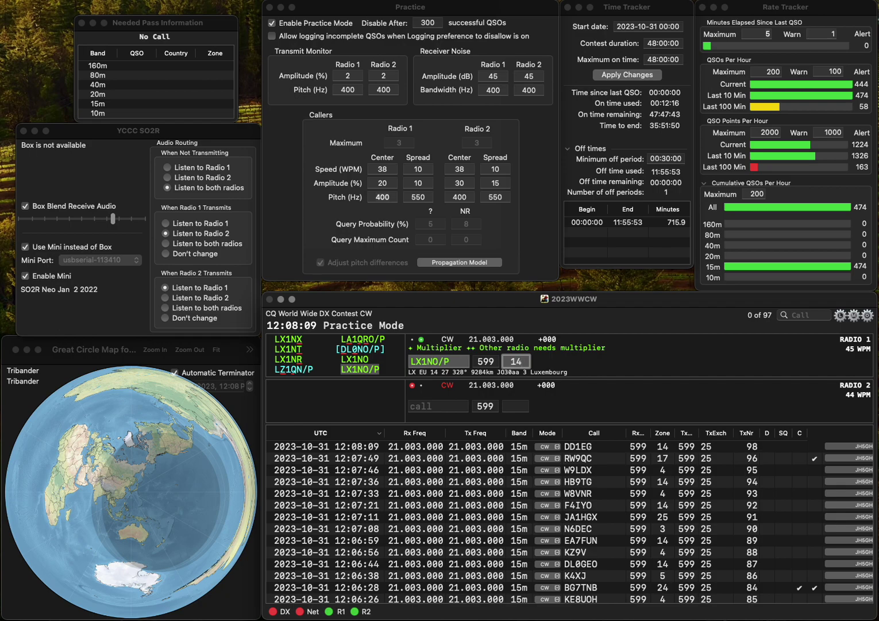
{"action": "key", "text": "Return"}
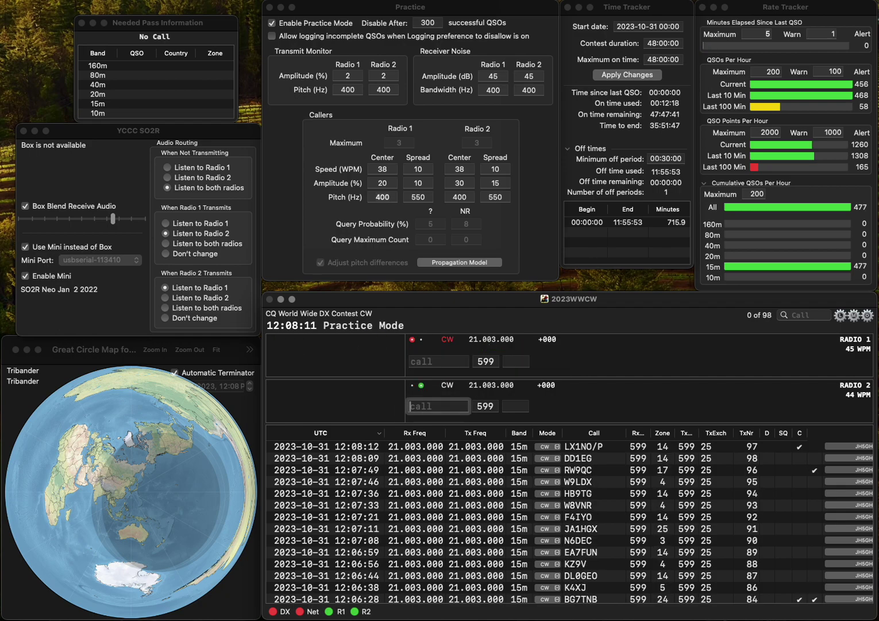
{"action": "type", "text": "JM8DVG"}
{"action": "key", "text": "Return"}
{"action": "key", "text": "Down"}
{"action": "key", "text": "Return"}
{"action": "type", "text": "WE"}
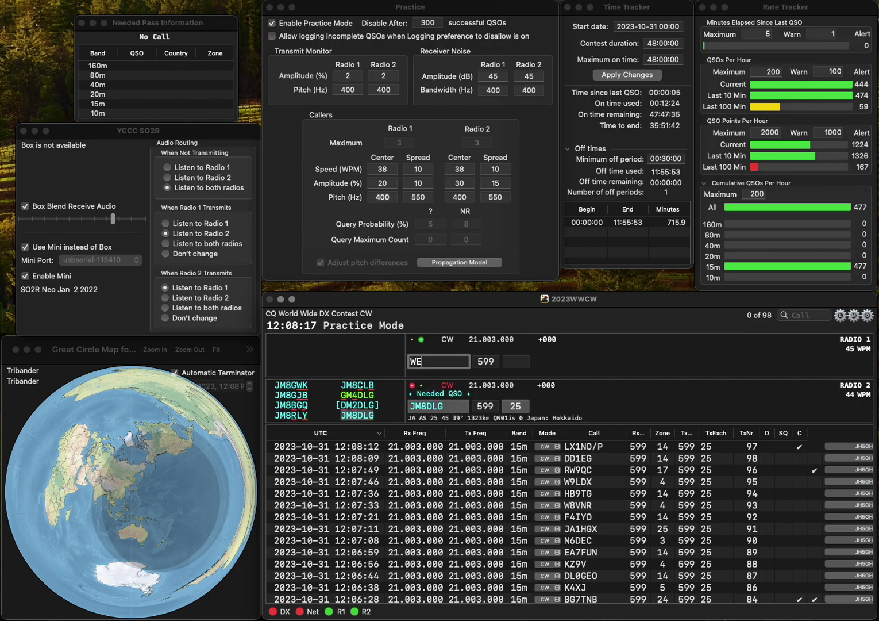
{"action": "type", "text": "7UR"}
{"action": "key", "text": "Left"}
{"action": "key", "text": "Left"}
{"action": "key", "text": "Left"}
{"action": "key", "text": "Left"}
{"action": "key", "text": "BackSpace"}
{"action": "type", "text": "V"}
{"action": "key", "text": "Return"}
{"action": "key", "text": "space"}
{"action": "key", "text": "Return"}
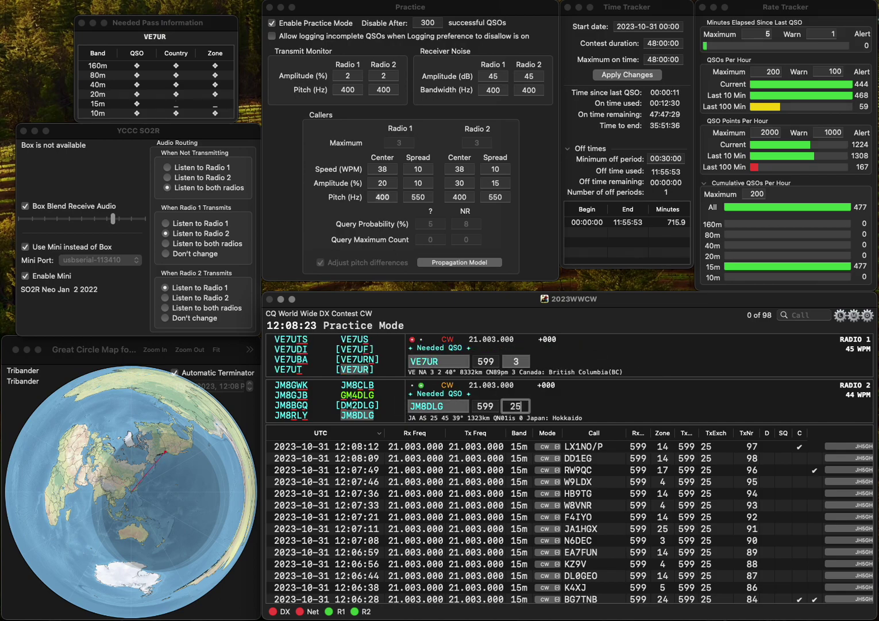
{"action": "key", "text": "Return"}
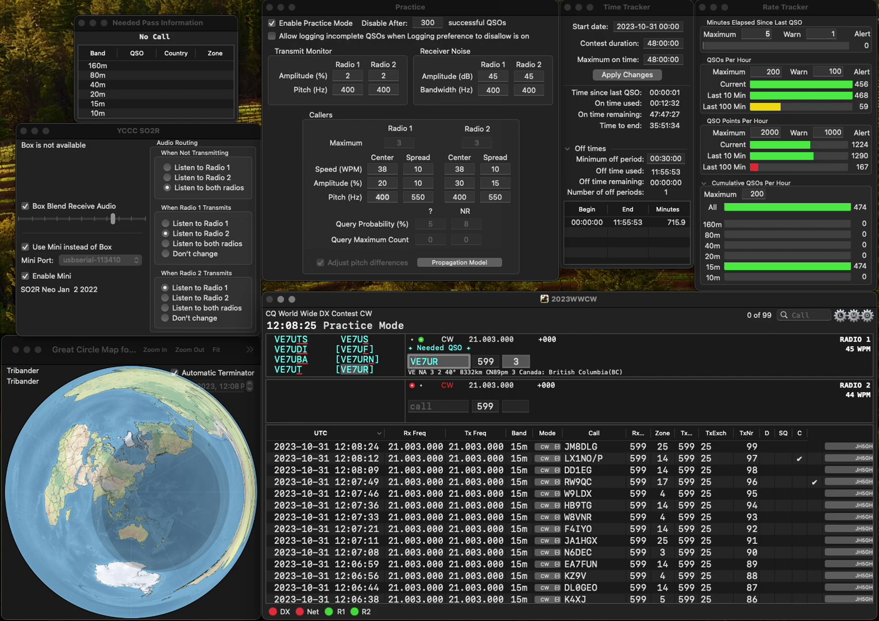
- Correct the call on Radio 1 to VE7VR and send the exchange again
{"action": "key", "text": "BackSpace"}
{"action": "type", "text": "R"}
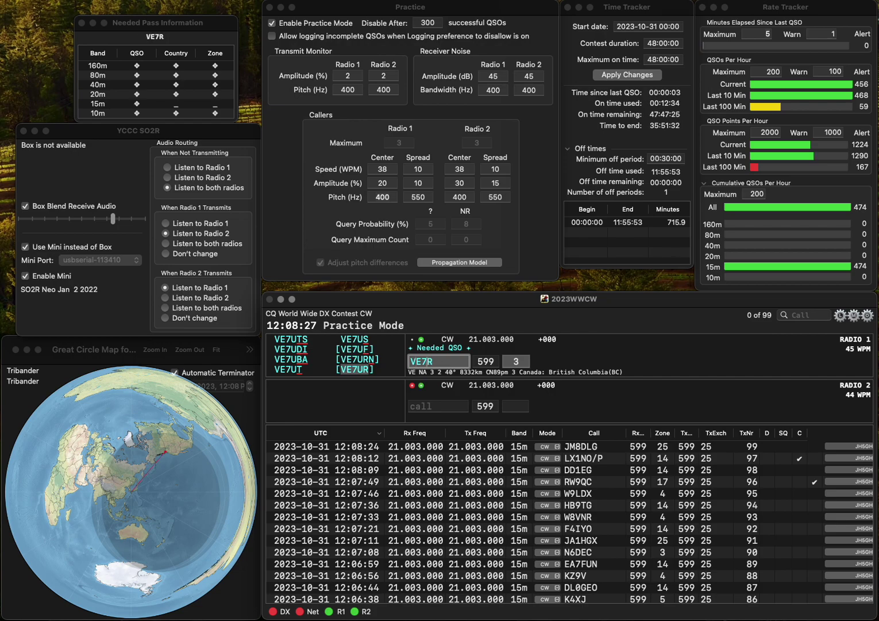
{"action": "key", "text": "BackSpace"}
{"action": "type", "text": "V"}
{"action": "key", "text": "Return"}
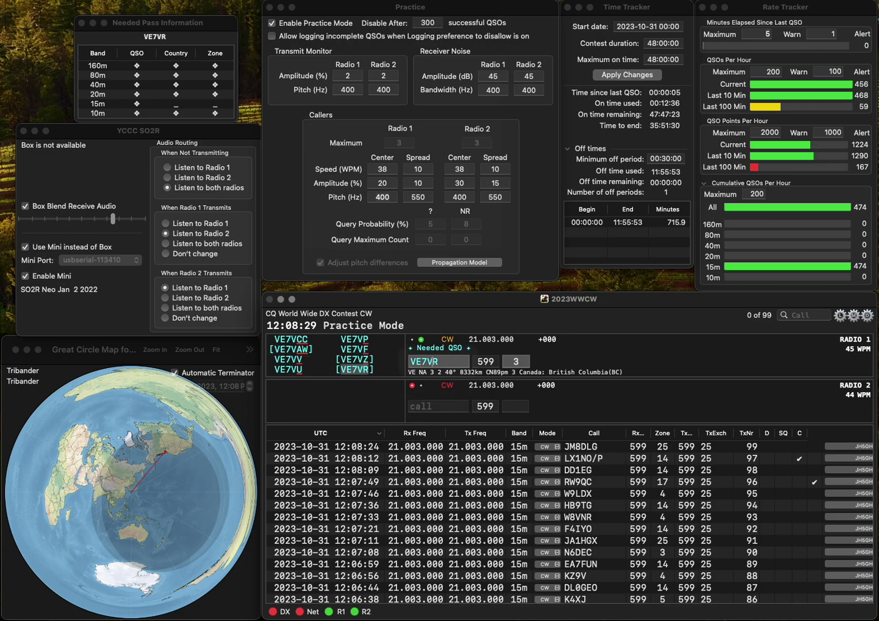
- Enter the next caller's call on Radio 2, beginning with W1
{"action": "type", "text": "W1"}
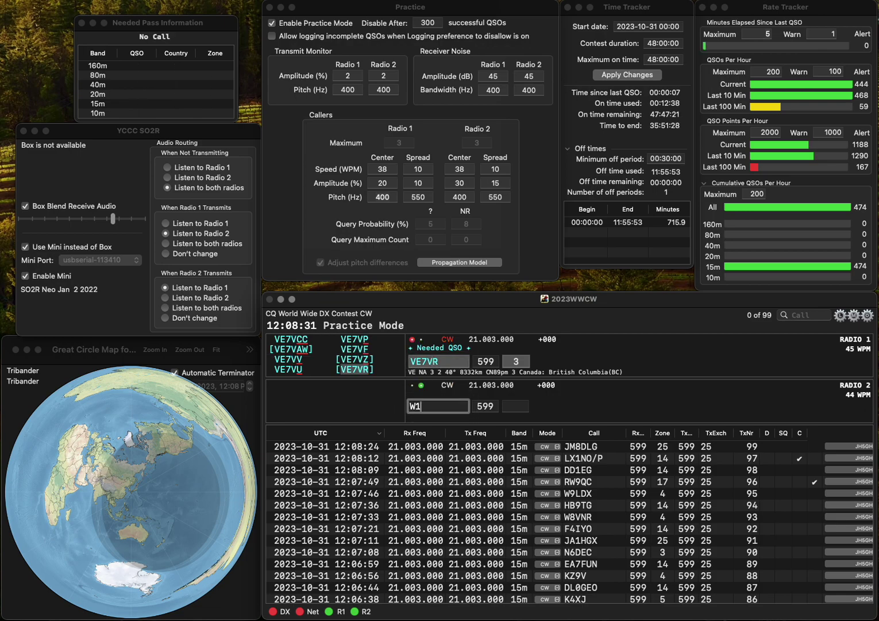
- Complete the Radio 2 call as W1LPH and log the VE7VR contact on Radio 1 and the W1LPH contact on Radio 2
{"action": "type", "text": "LPH"}
{"action": "key", "text": "Return"}
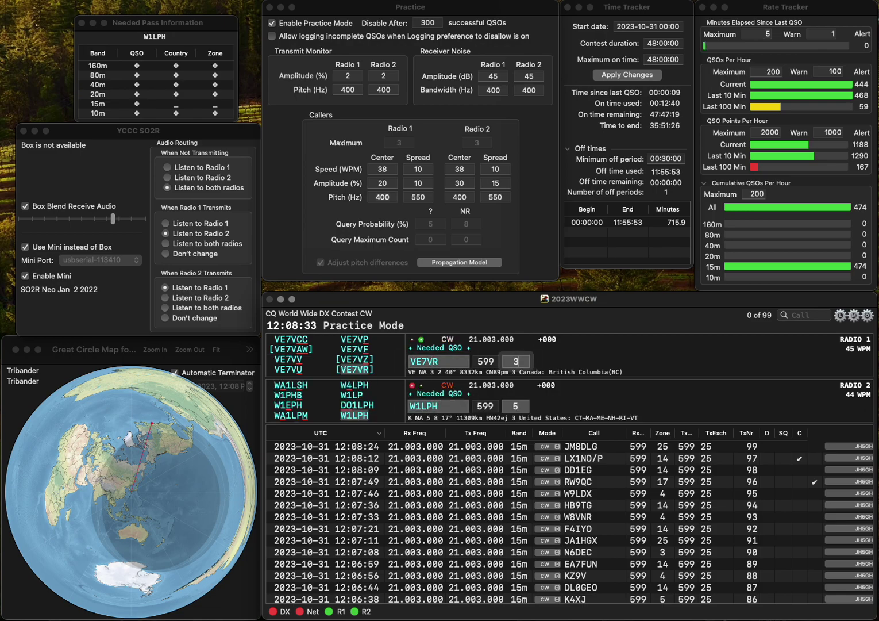
{"action": "key", "text": "Return"}
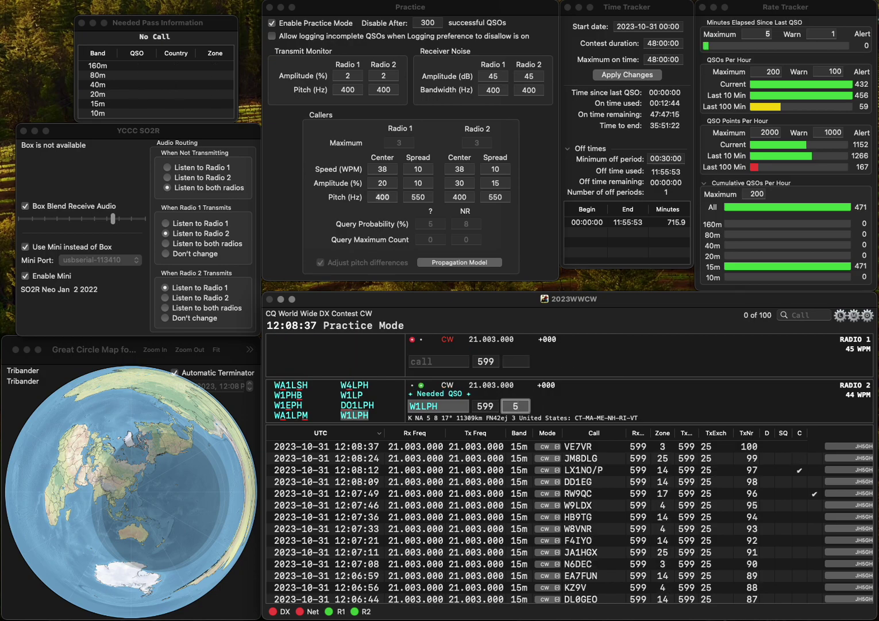
{"action": "key", "text": "Return"}
{"action": "type", "text": "JH2GSW"}
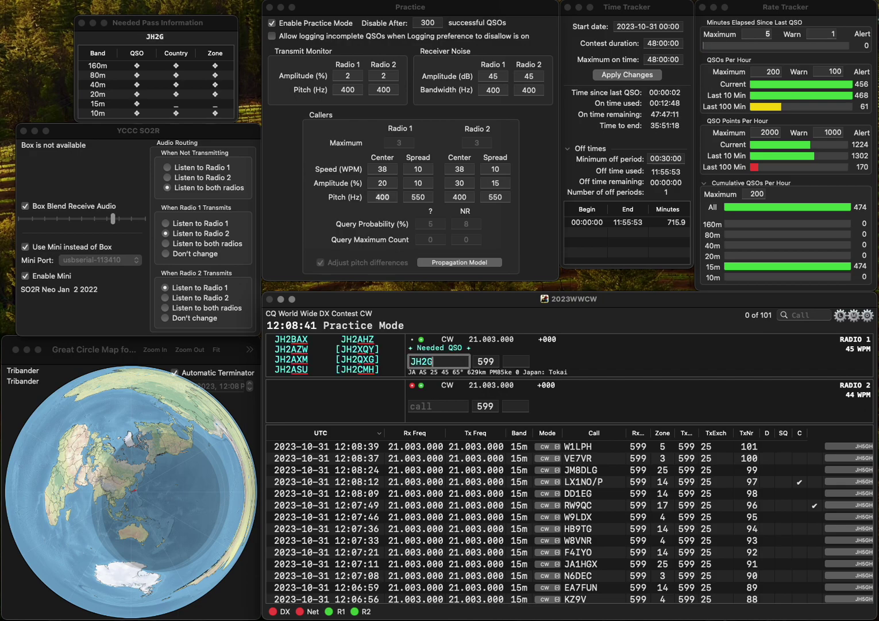
{"action": "key", "text": "Return"}
{"action": "type", "text": "W0"}
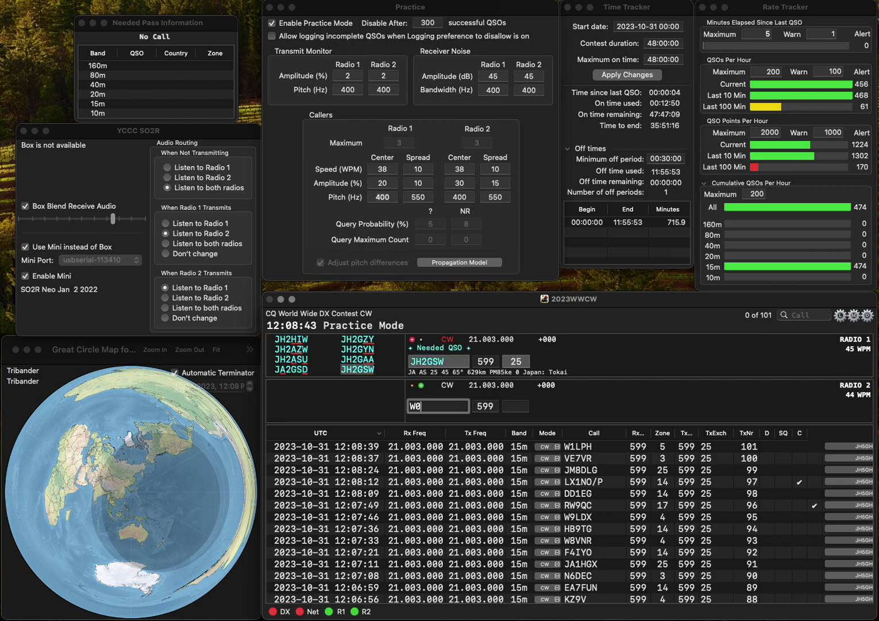
{"action": "type", "text": "QLF"}
{"action": "key", "text": "Return"}
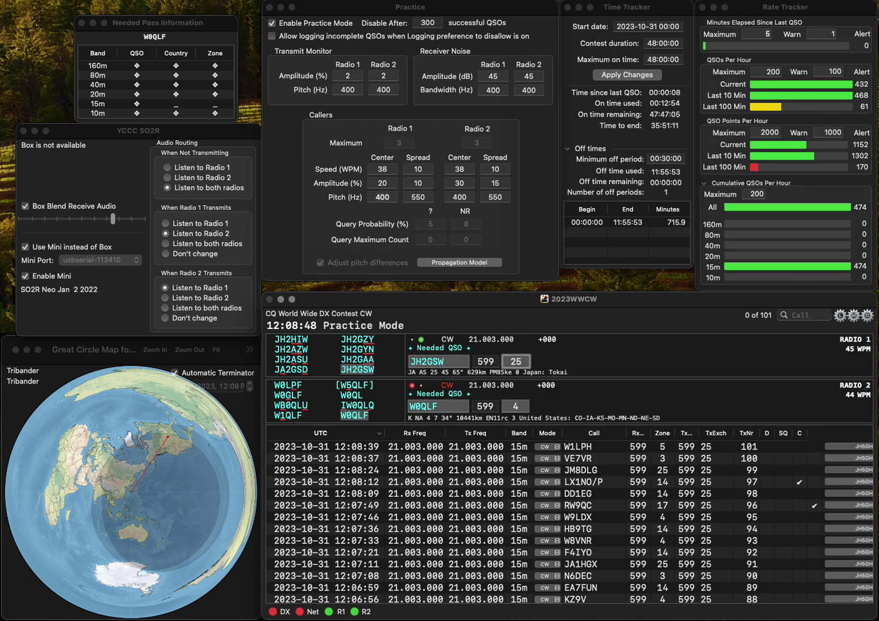
{"action": "key", "text": "Return"}
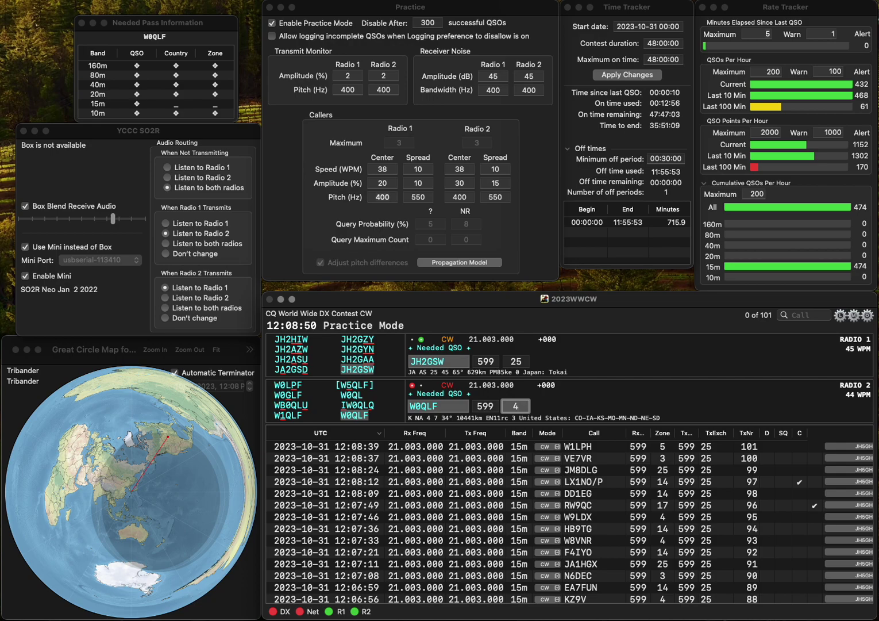
{"action": "key", "text": "Return"}
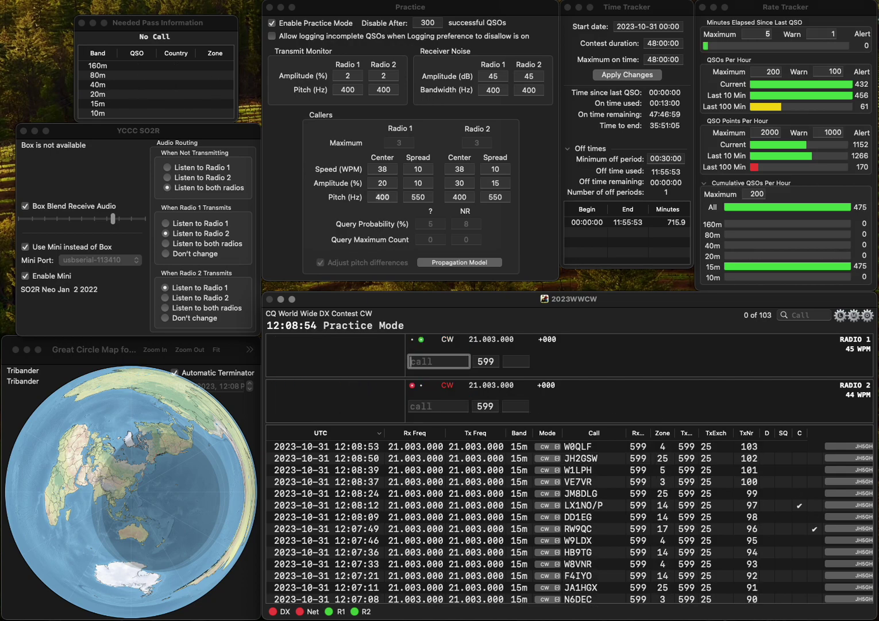
{"action": "type", "text": "II0KWK"}
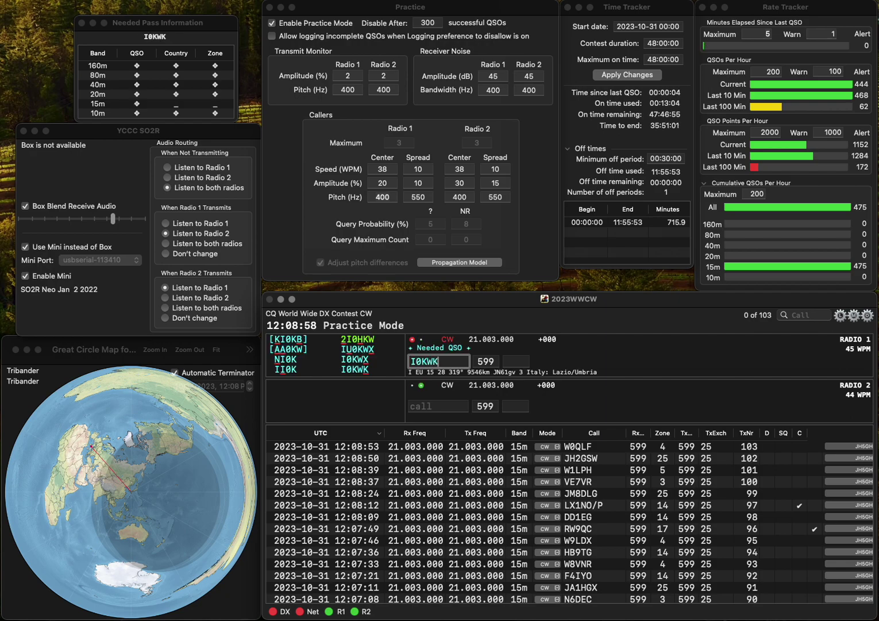
{"action": "key", "text": "Return"}
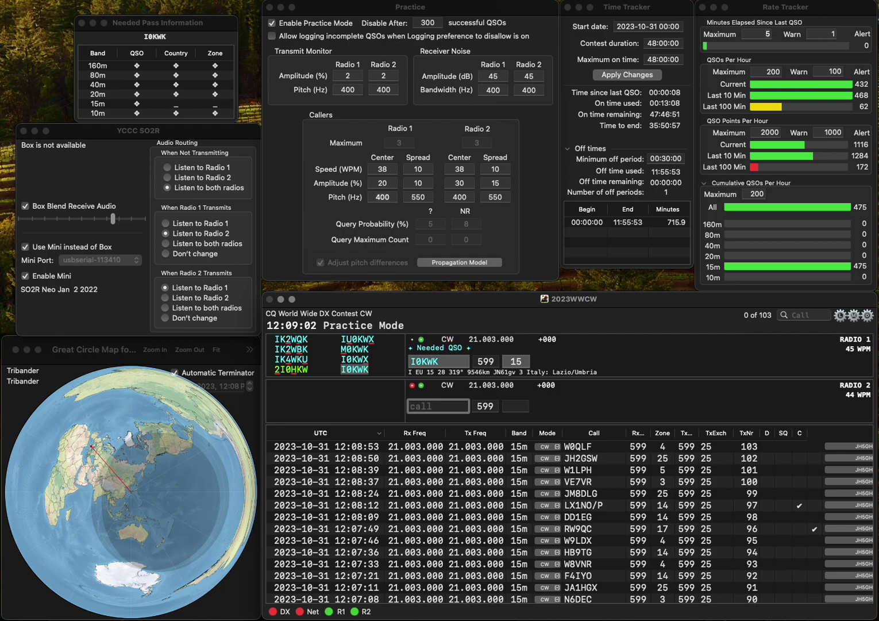
{"action": "left_click", "coordinate": [439, 361]}
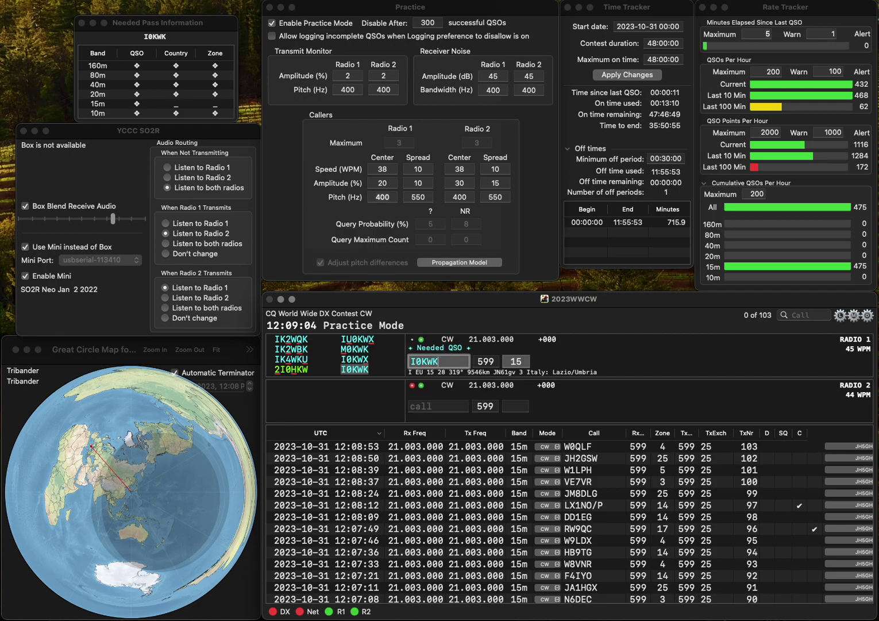
{"action": "key", "text": "Return"}
{"action": "key", "text": "Escape"}
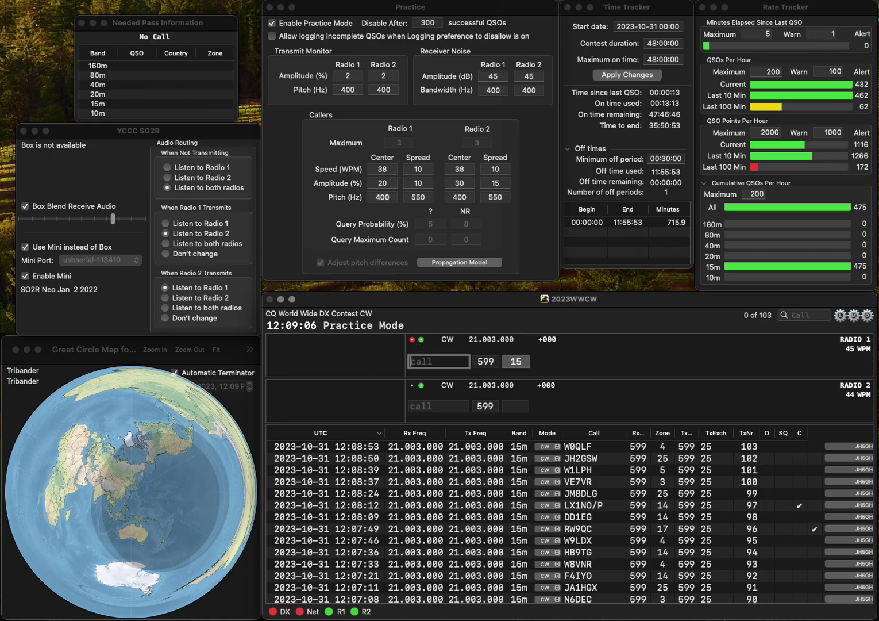
{"action": "type", "text": "KI5TJW"}
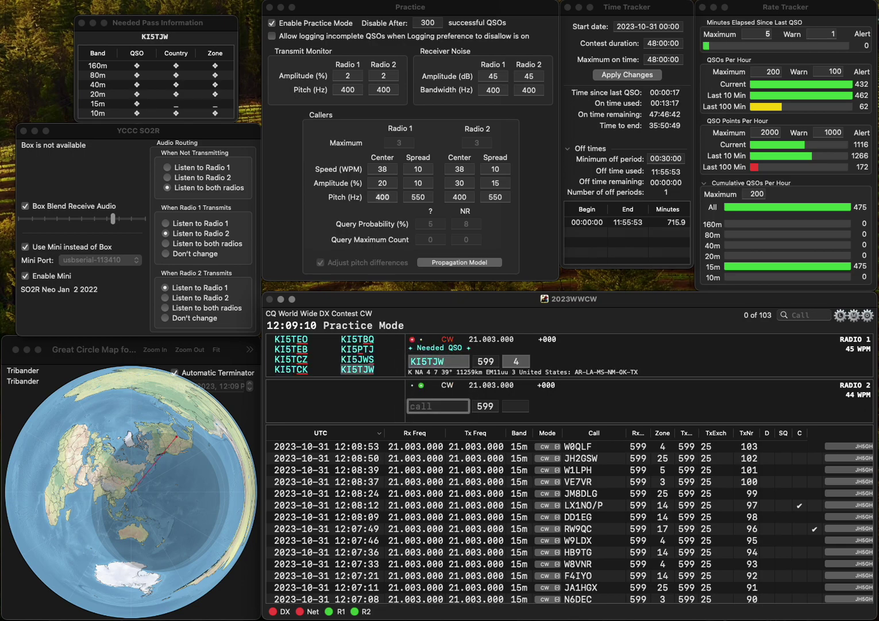
{"action": "type", "text": "I0KWK"}
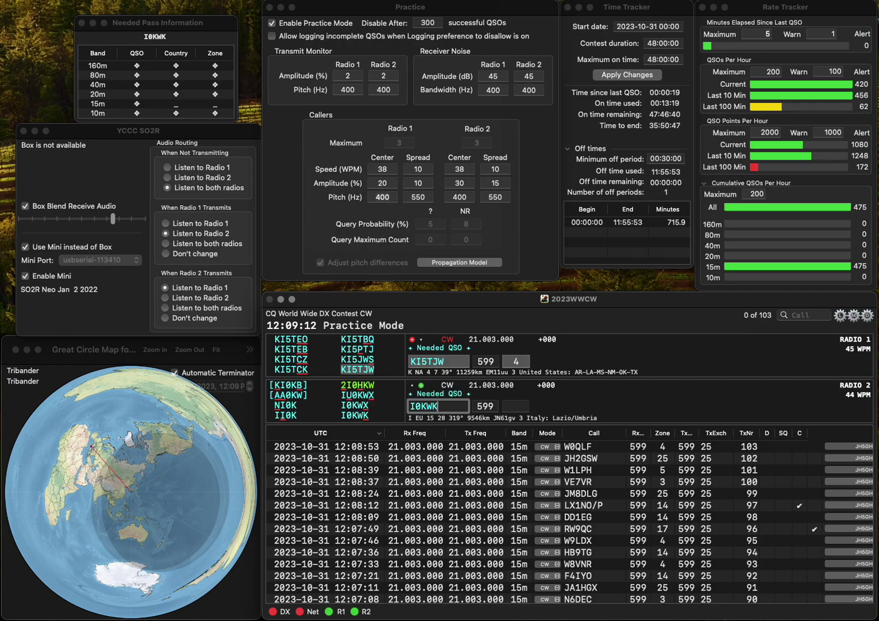
{"action": "key", "text": "Return"}
{"action": "key", "text": "space"}
{"action": "key", "text": "space"}
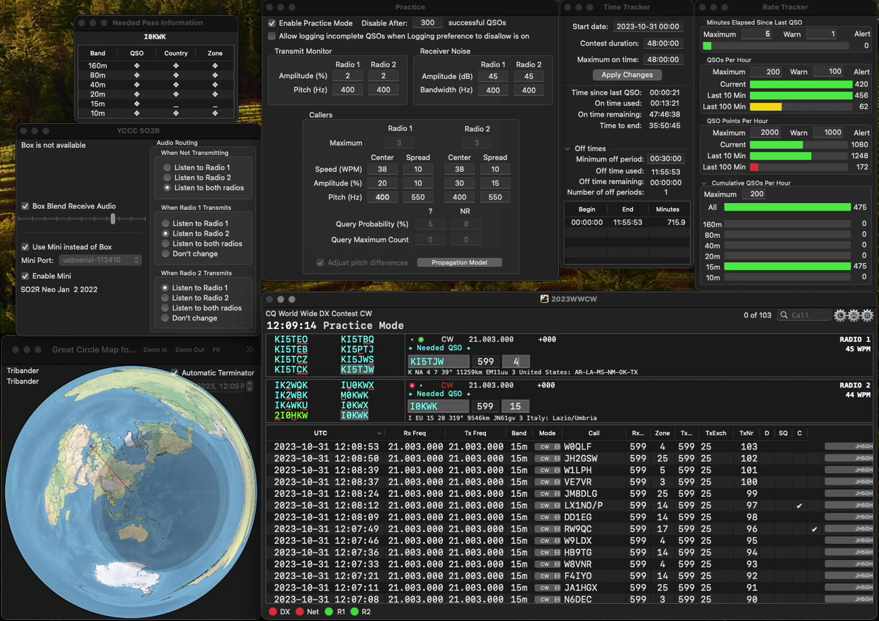
{"action": "key", "text": "Return"}
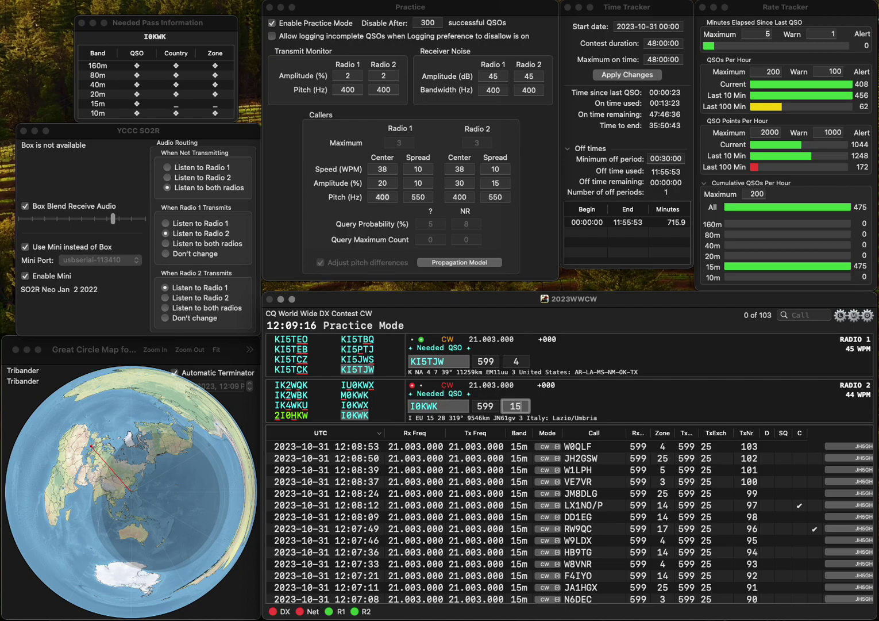
{"action": "key", "text": "Return"}
{"action": "type", "text": "VA3RAC"}
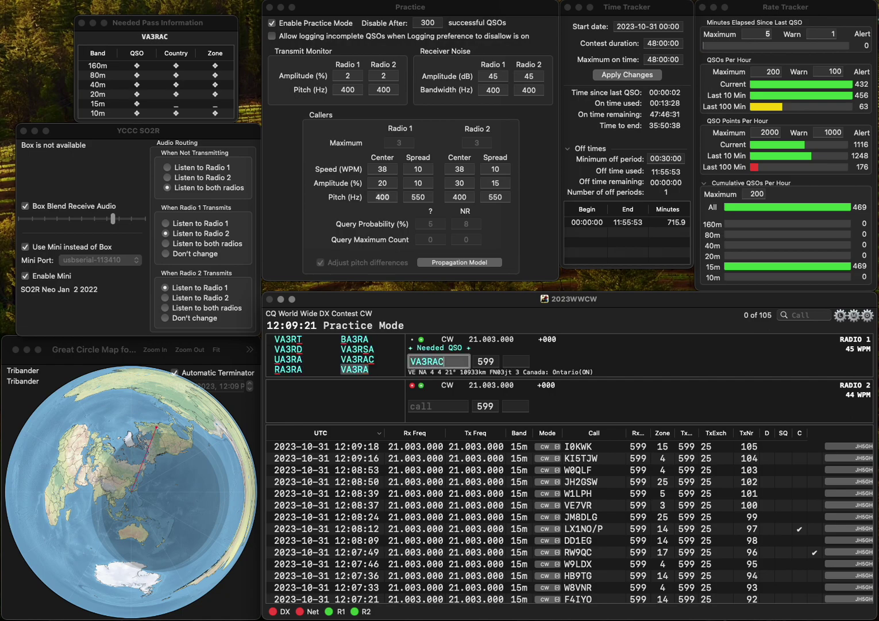
{"action": "key", "text": "Return"}
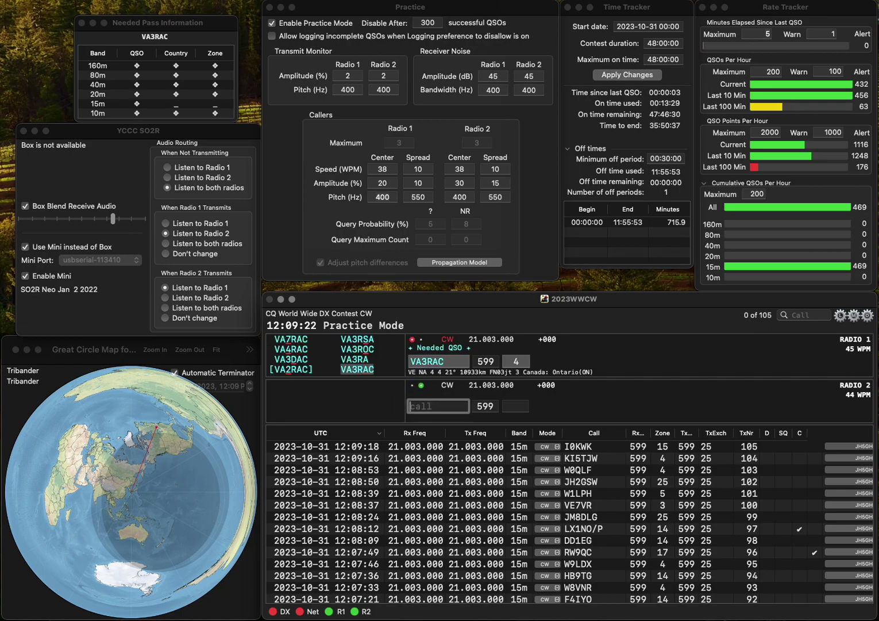
{"action": "type", "text": "OH1FJ"}
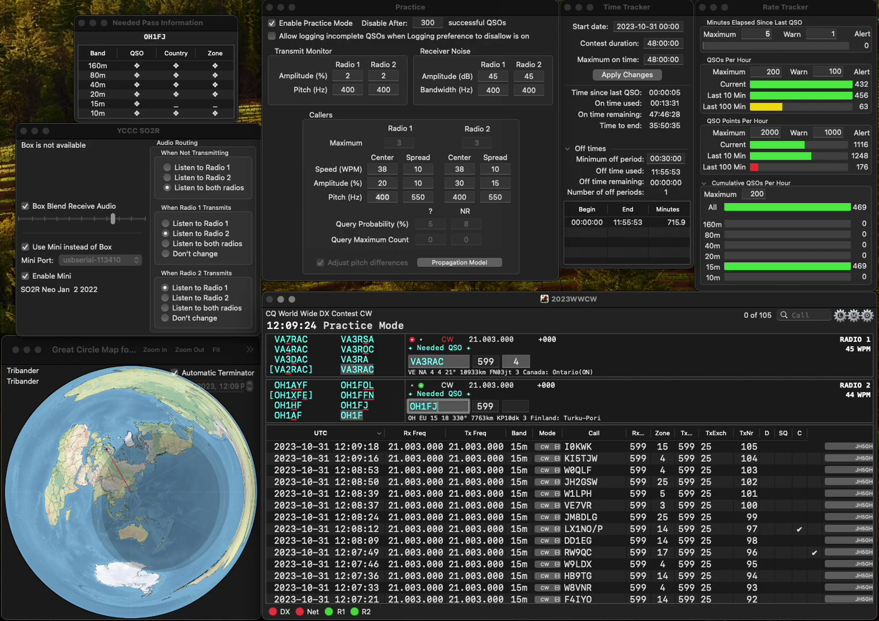
{"action": "key", "text": "Return"}
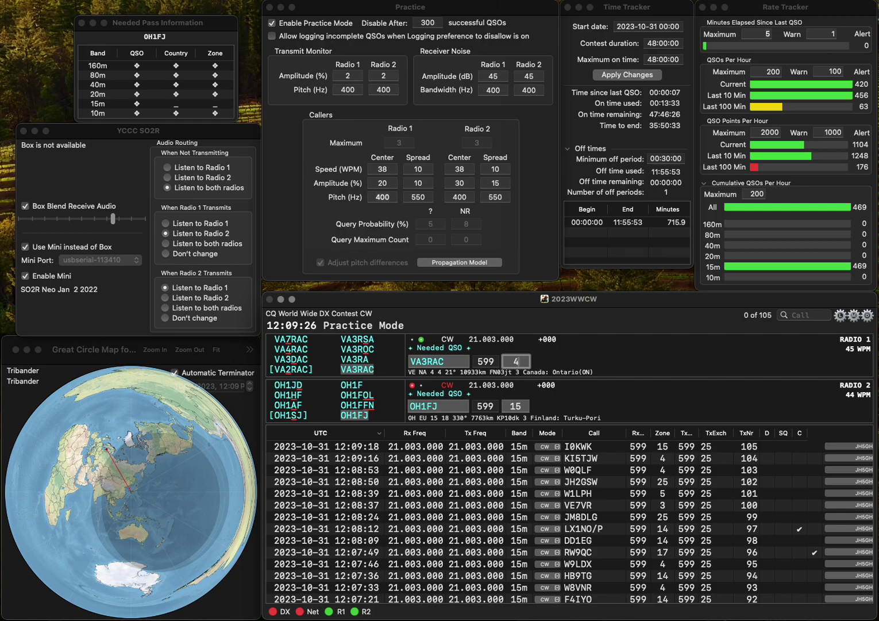
{"action": "key", "text": "Return"}
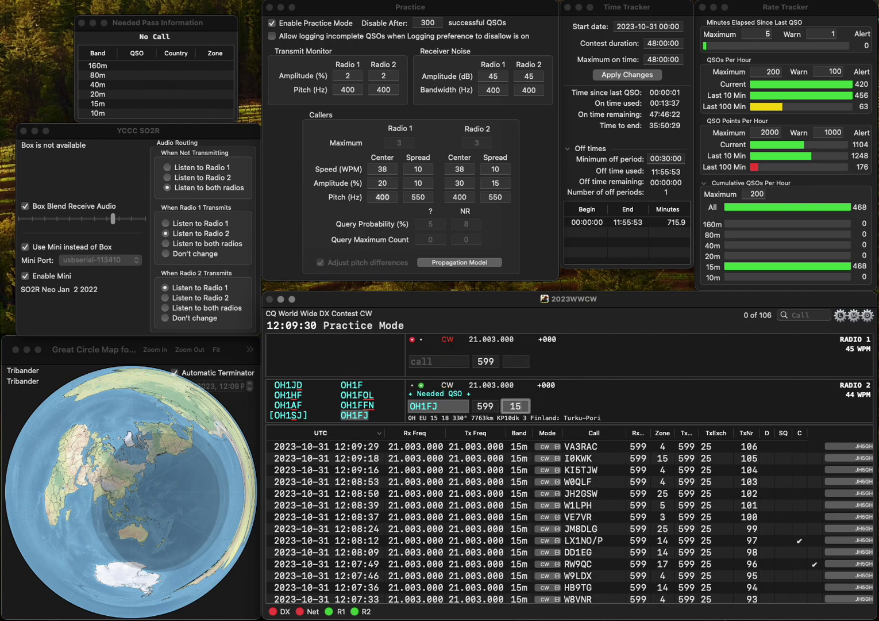
{"action": "key", "text": "Return"}
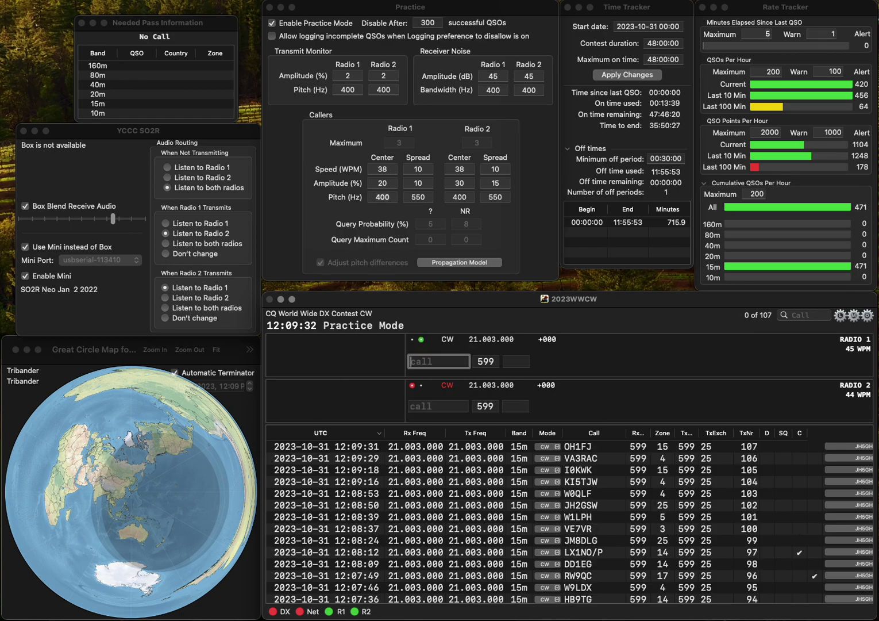
{"action": "type", "text": "HB9DDS"}
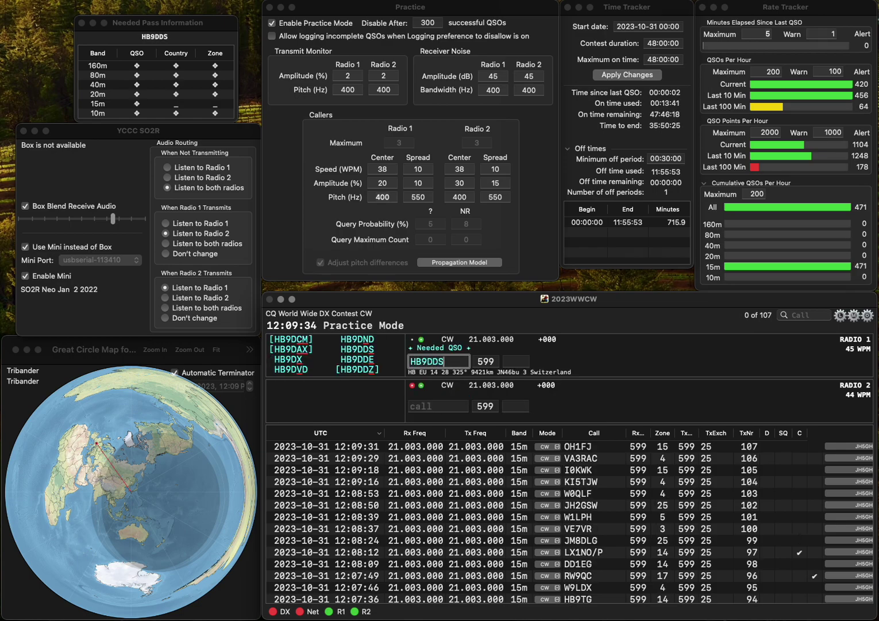
{"action": "key", "text": "Return"}
{"action": "type", "text": "EA4Z"}
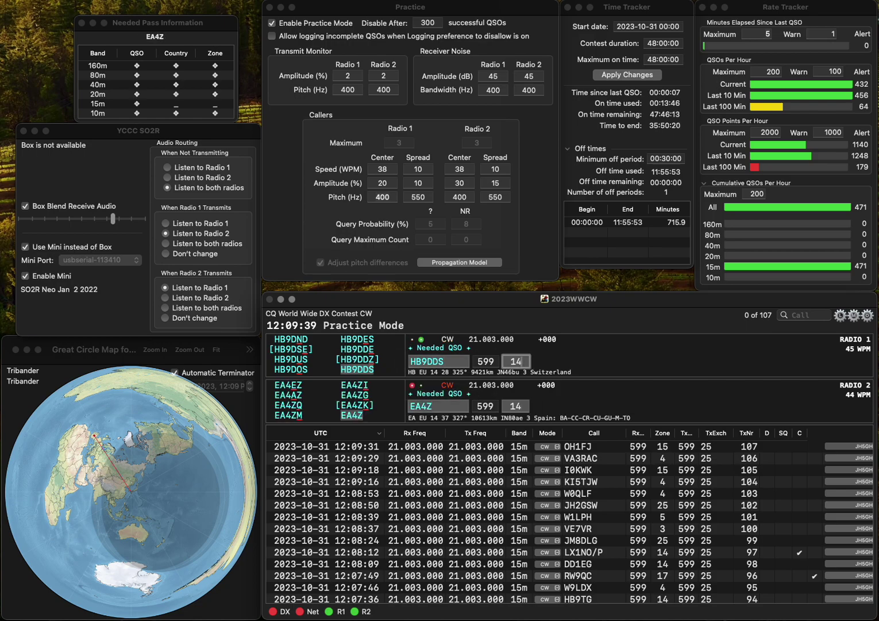
{"action": "key", "text": "Return"}
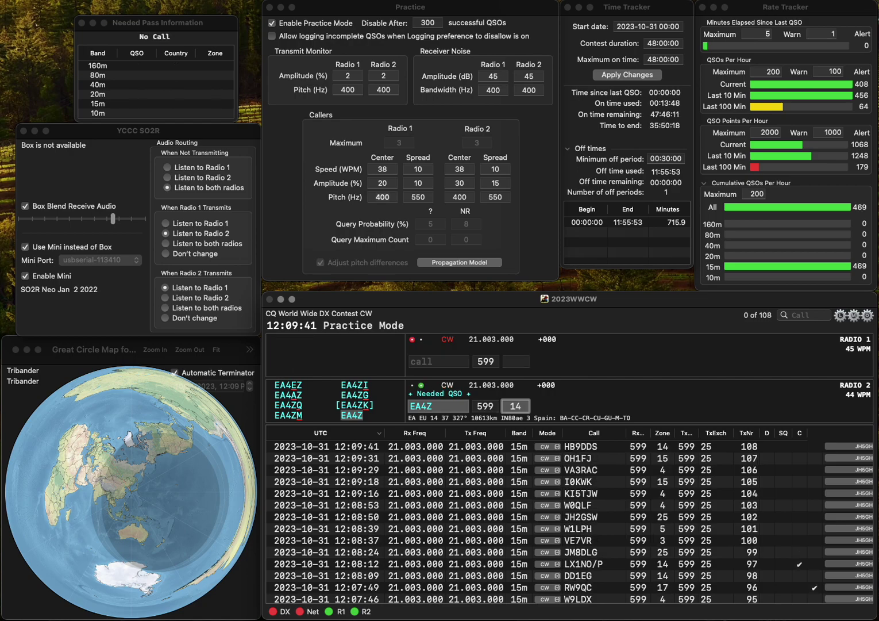
{"action": "key", "text": "Return"}
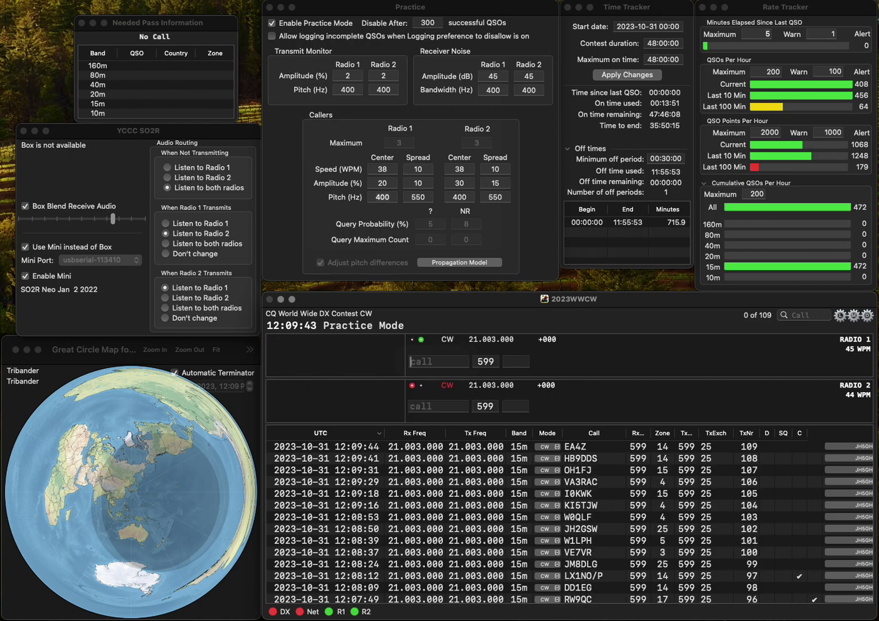
{"action": "type", "text": "M0LLT"}
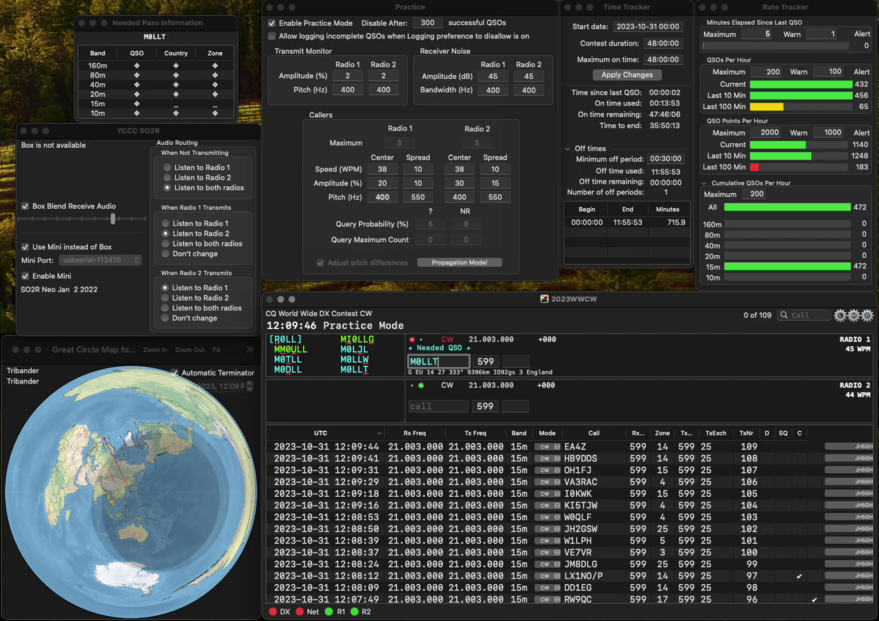
{"action": "key", "text": "Return"}
{"action": "type", "text": "2"}
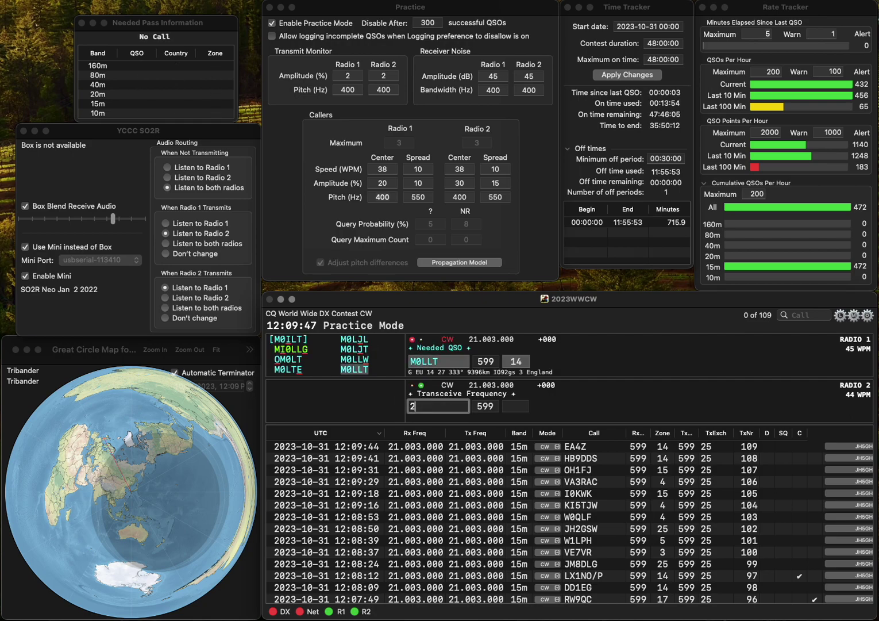
{"action": "type", "text": "AW"}
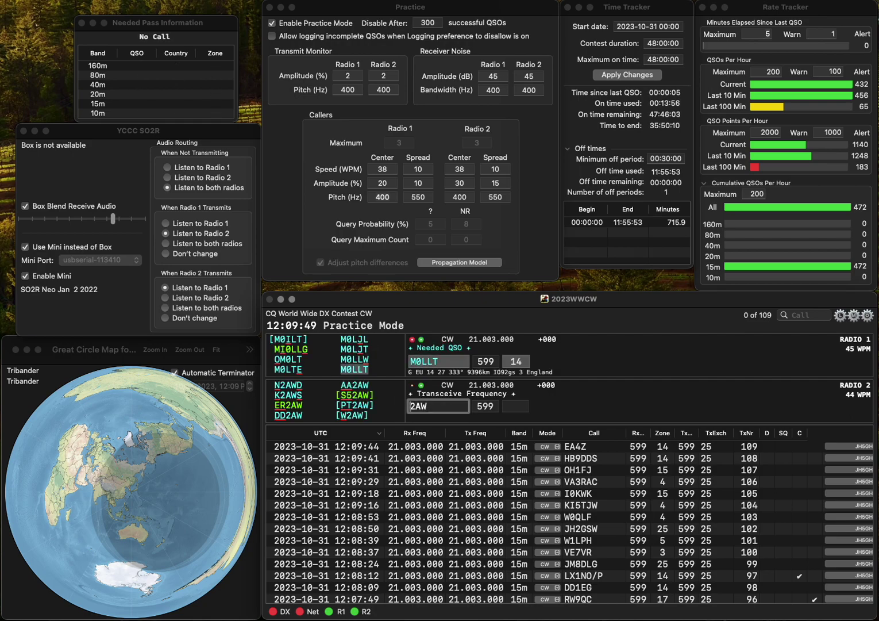
{"action": "type", "text": "SV"}
{"action": "key", "text": "Return"}
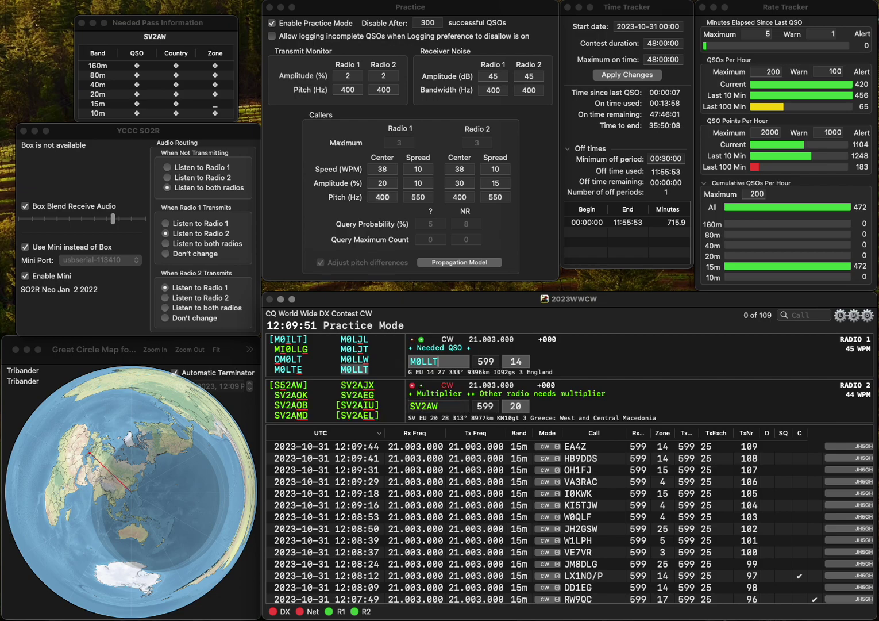
{"action": "key", "text": "Return"}
{"action": "key", "text": "BackSpace"}
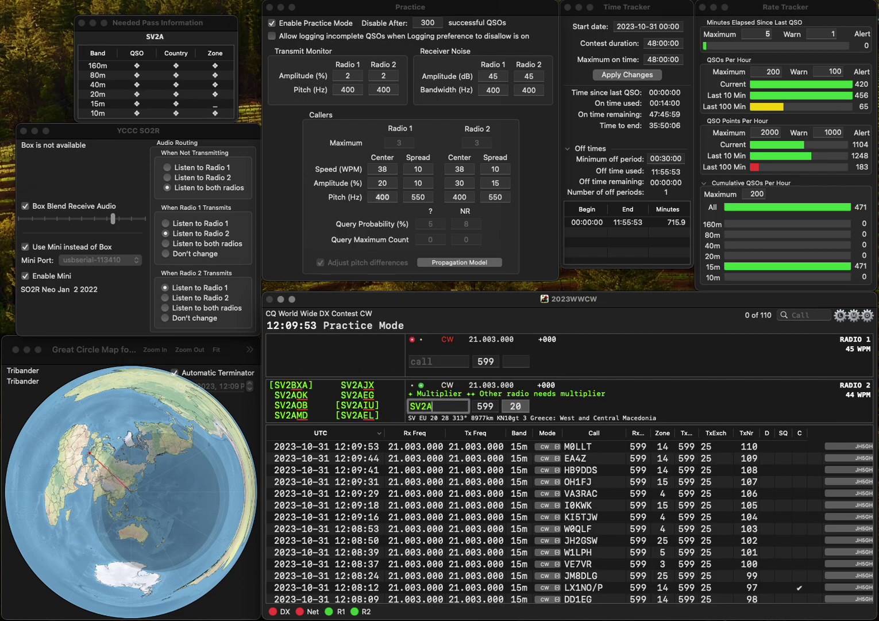
{"action": "type", "text": "UW"}
{"action": "key", "text": "Left"}
{"action": "key", "text": "Left"}
{"action": "key", "text": "Left"}
{"action": "key", "text": "BackSpace"}
{"action": "type", "text": "3"}
{"action": "key", "text": "Return"}
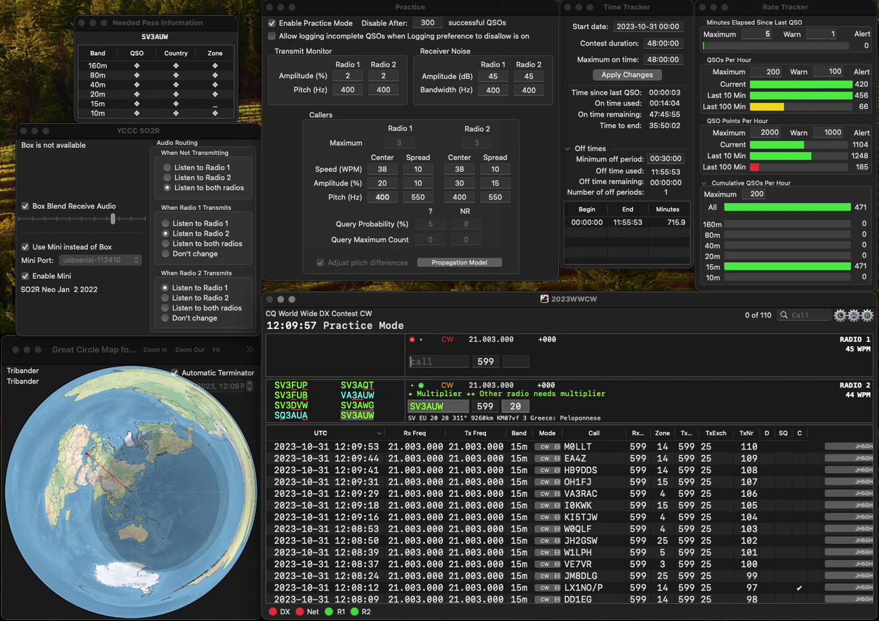
{"action": "type", "text": "KG"}
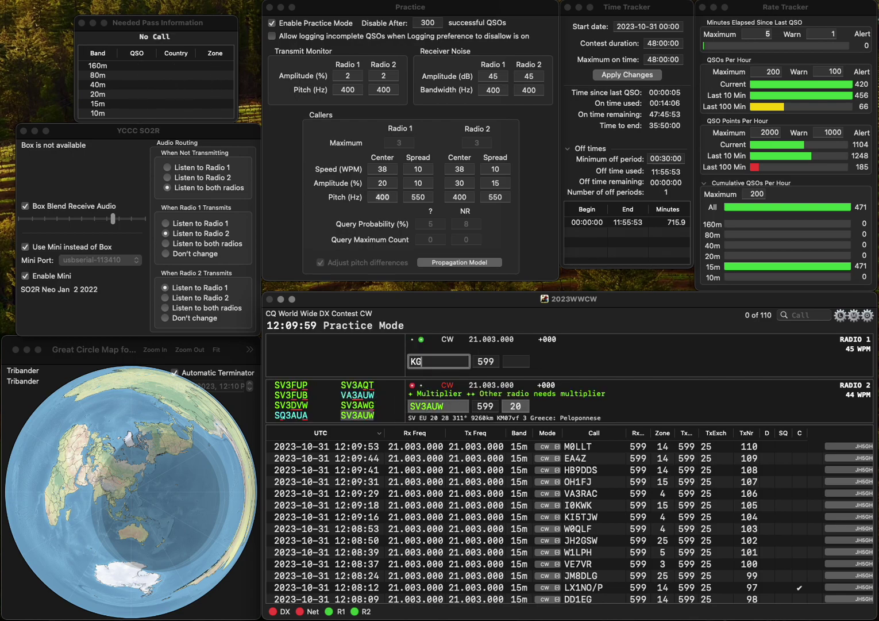
{"action": "type", "text": "7KCV"}
{"action": "key", "text": "Return"}
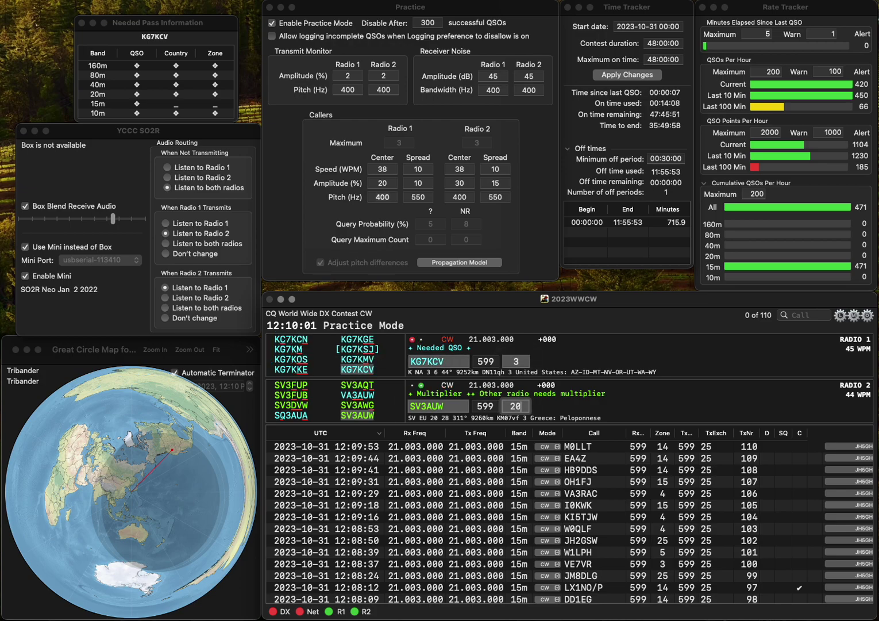
{"action": "key", "text": "Return"}
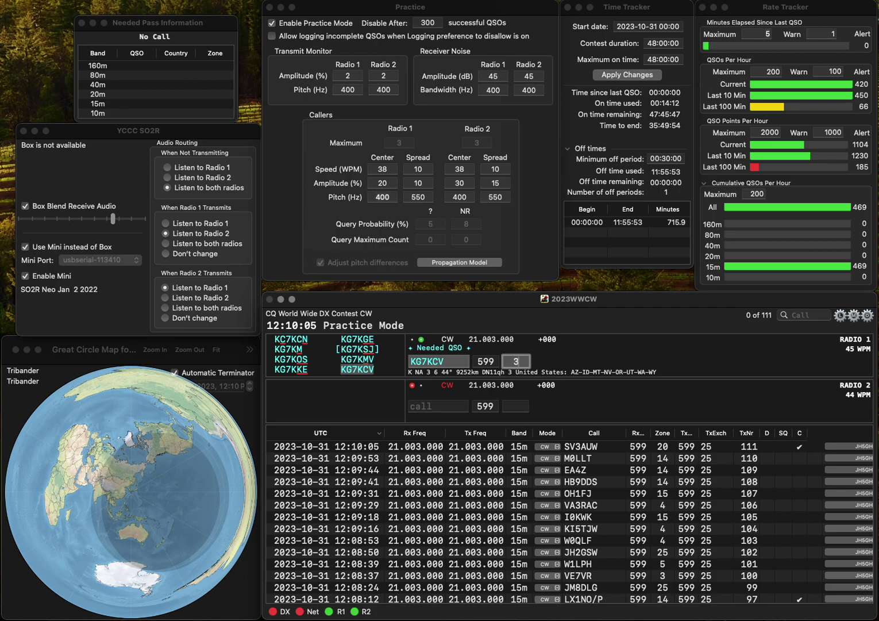
{"action": "key", "text": "Return"}
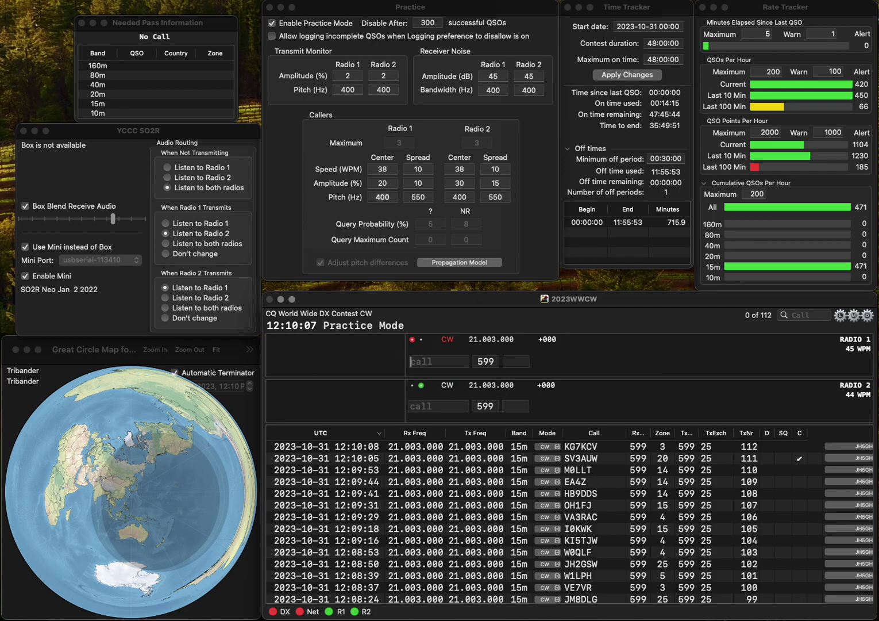
- Enter OG6X as the call sign on Radio 2 and send it to the caller
{"action": "type", "text": "OZ"}
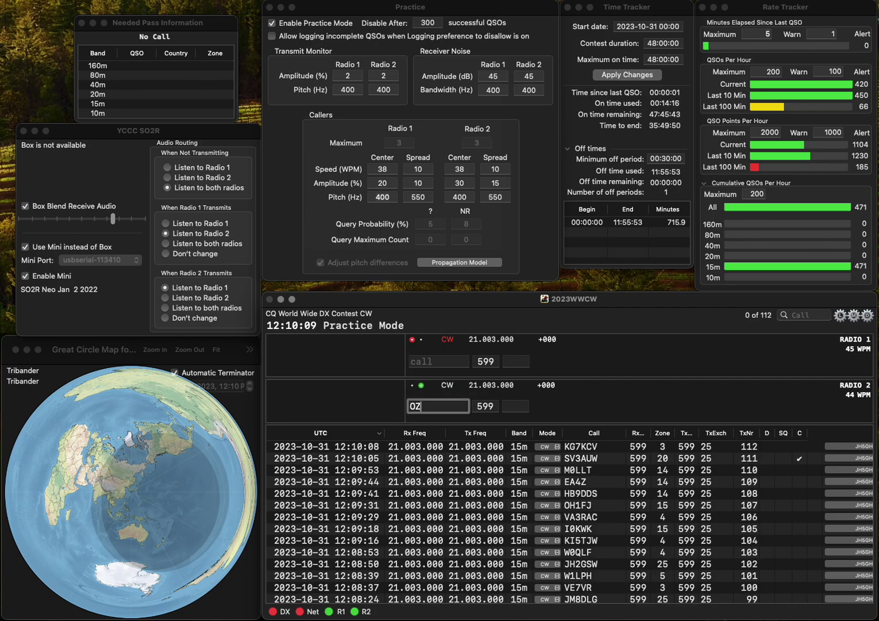
{"action": "type", "text": "X"}
{"action": "key", "text": "BackSpace"}
{"action": "key", "text": "BackSpace"}
{"action": "type", "text": "G6X"}
{"action": "key", "text": "Return"}
- Enter G7DEG on Radio 1, and log the OG6X contact on Radio 2 and the G7DEG contact
{"action": "type", "text": "G"}
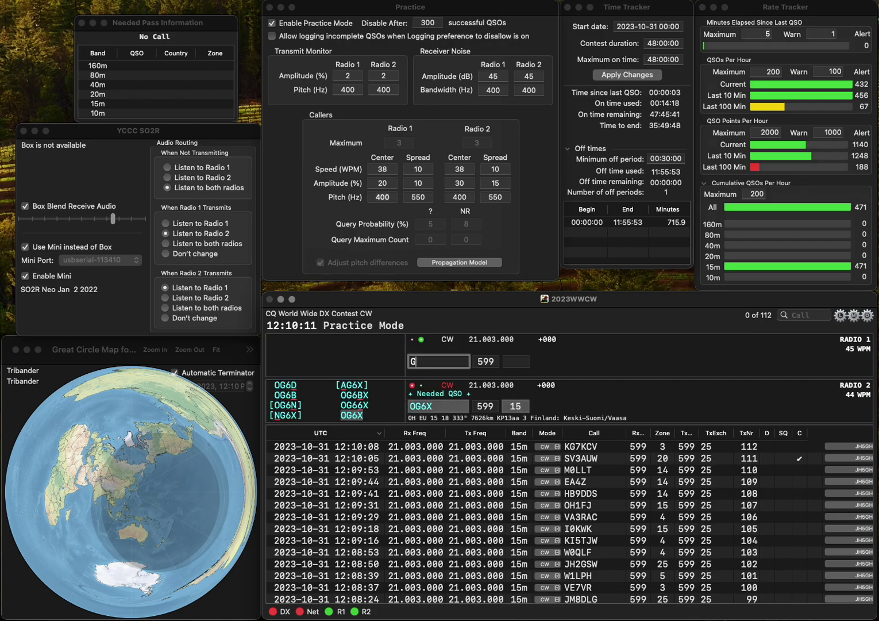
{"action": "type", "text": "7DEK"}
{"action": "key", "text": "BackSpace"}
{"action": "type", "text": "G"}
{"action": "key", "text": "Return"}
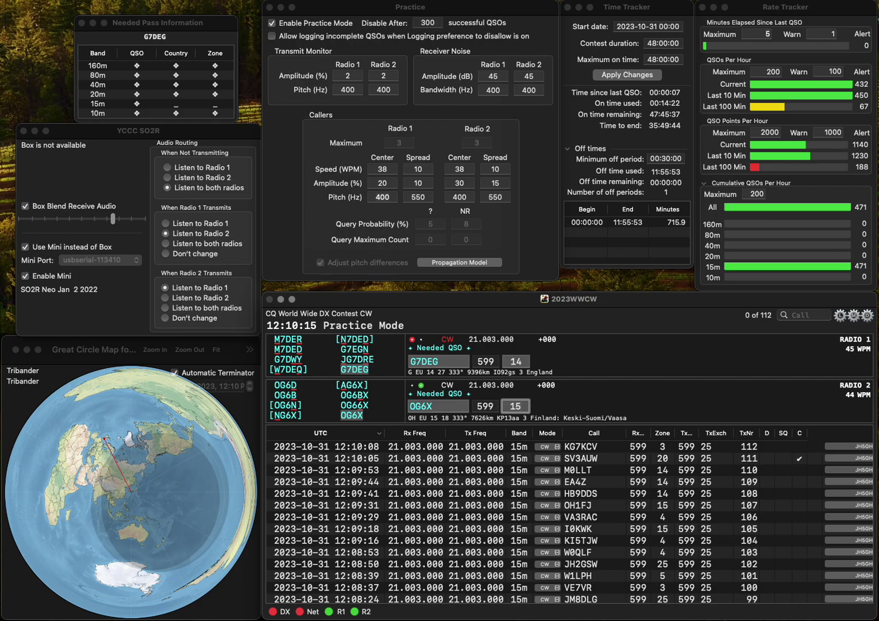
{"action": "key", "text": "Return"}
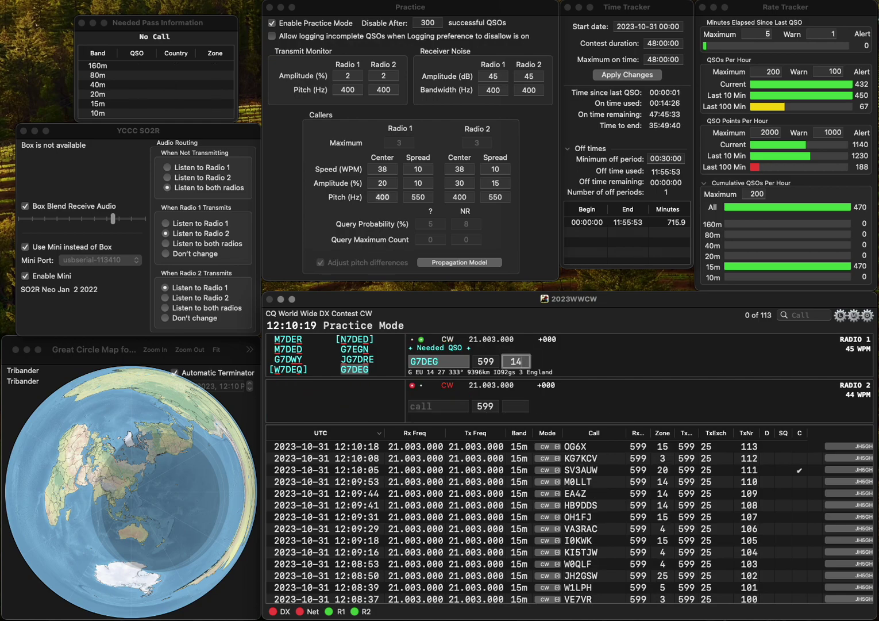
{"action": "key", "text": "Return"}
{"action": "type", "text": "O3DGF"}
{"action": "key", "text": "BackSpace"}
{"action": "key", "text": "Home"}
{"action": "type", "text": "Y"}
{"action": "key", "text": "End"}
{"action": "type", "text": "J"}
{"action": "key", "text": "Return"}
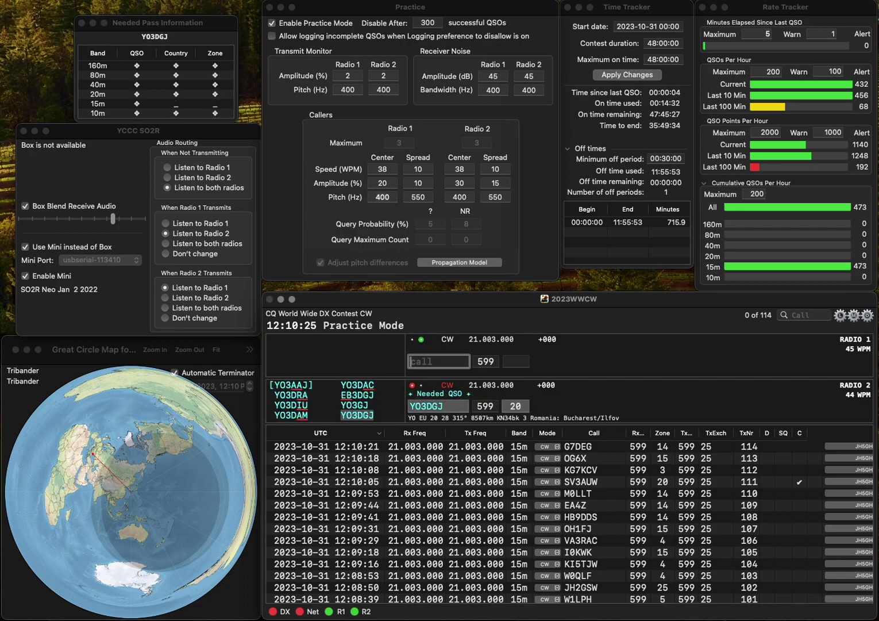
{"action": "type", "text": "VK2"}
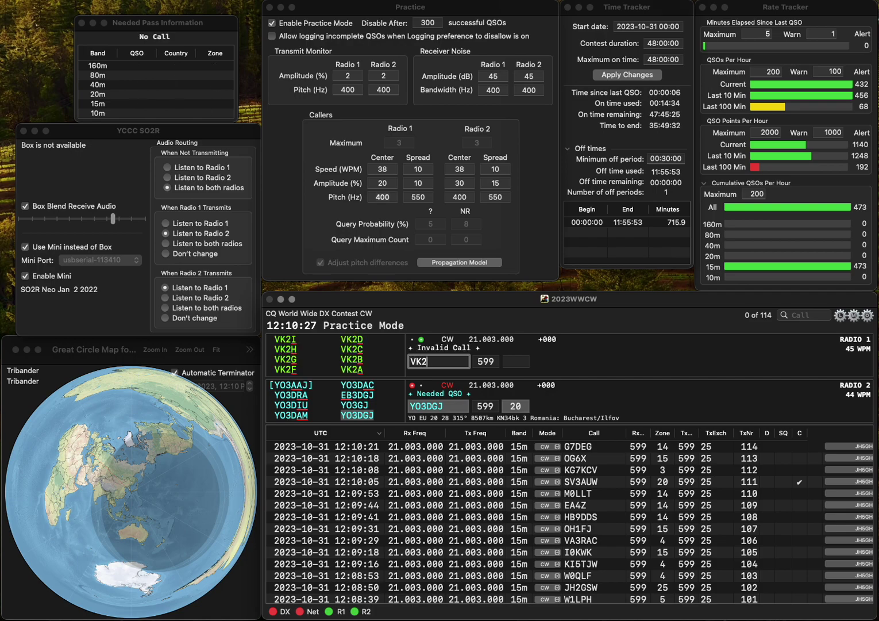
{"action": "type", "text": "WIA"}
{"action": "key", "text": "Return"}
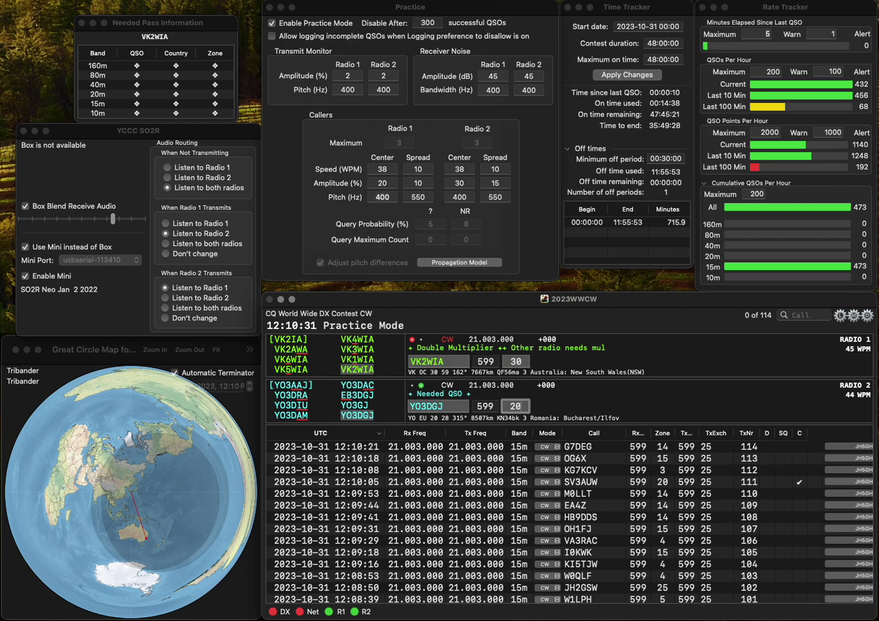
{"action": "key", "text": "Return"}
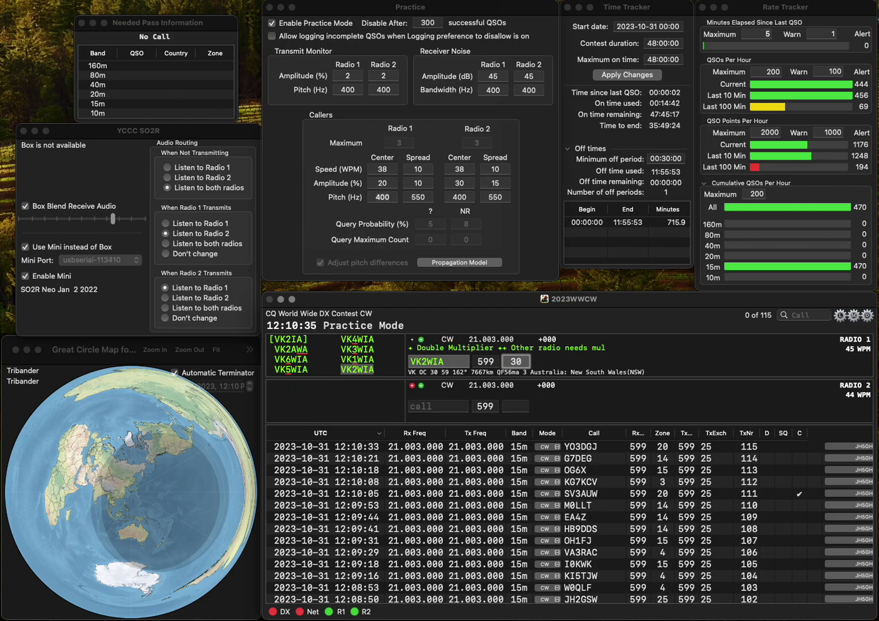
{"action": "key", "text": "Return"}
{"action": "type", "text": "SQ9PPB"}
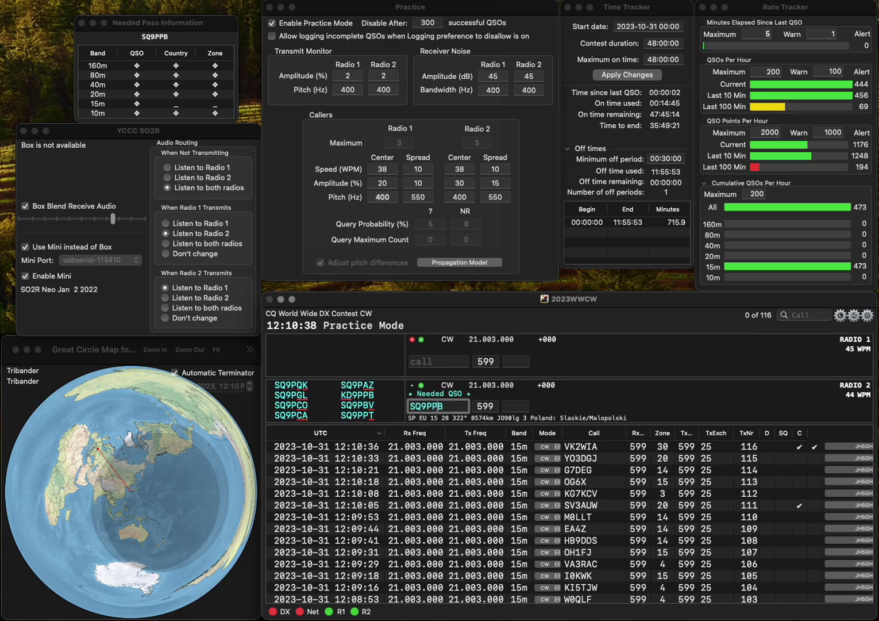
{"action": "key", "text": "BackSpace"}
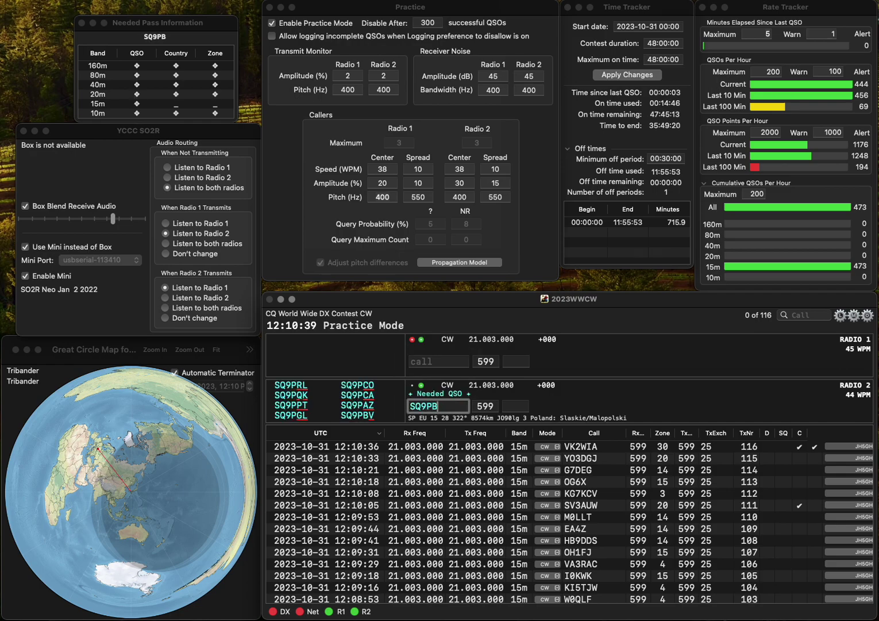
{"action": "type", "text": "V"}
{"action": "key", "text": "Return"}
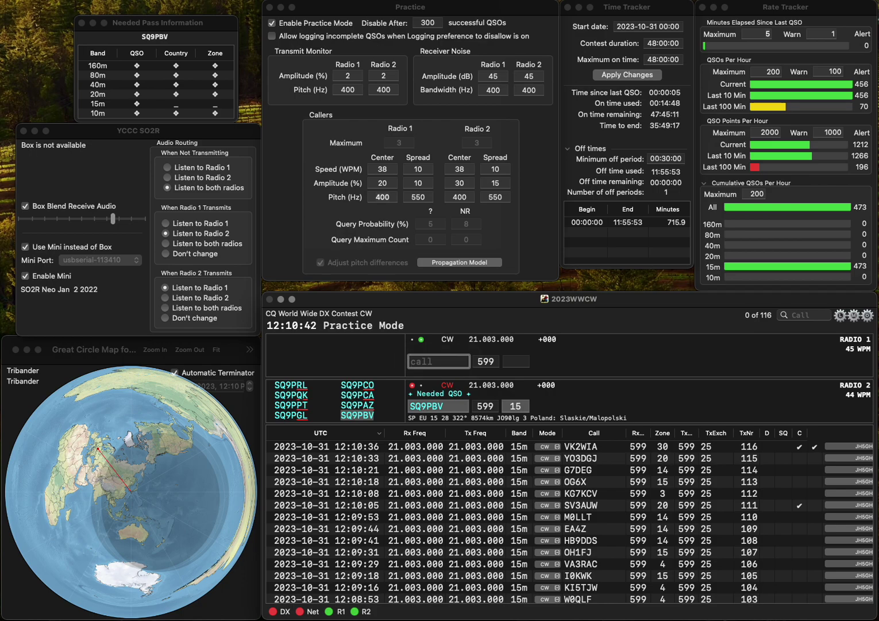
{"action": "type", "text": "M7TFT"}
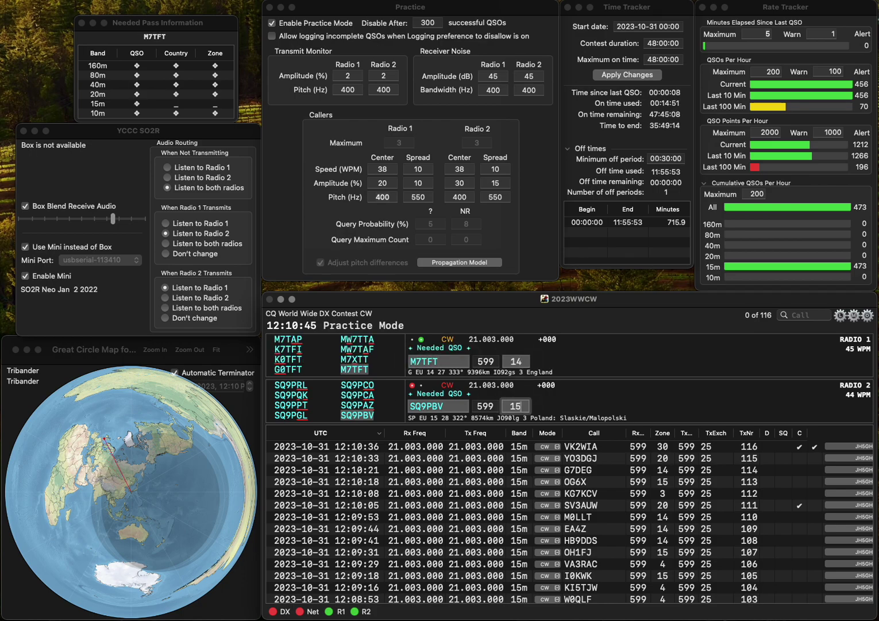
{"action": "key", "text": "Return"}
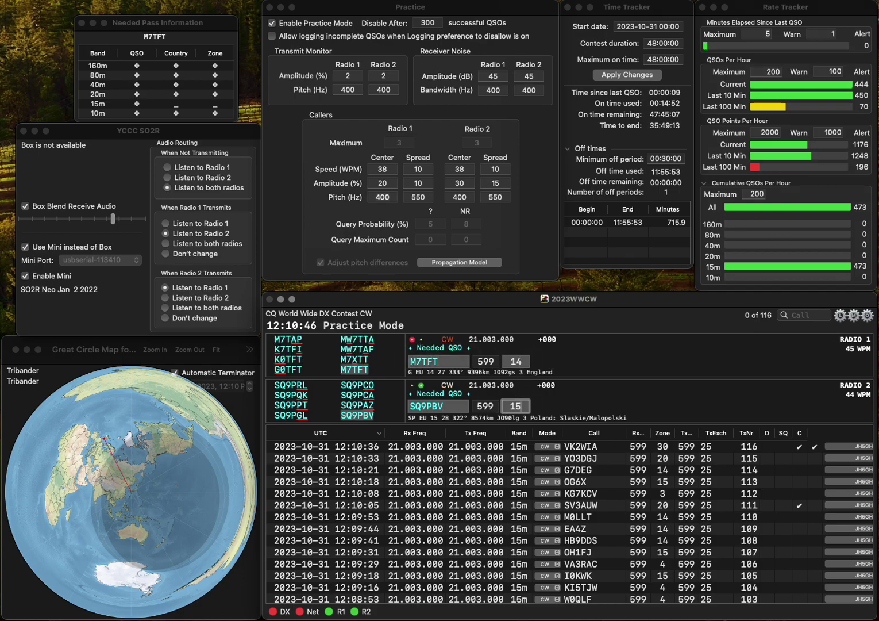
{"action": "key", "text": "Return"}
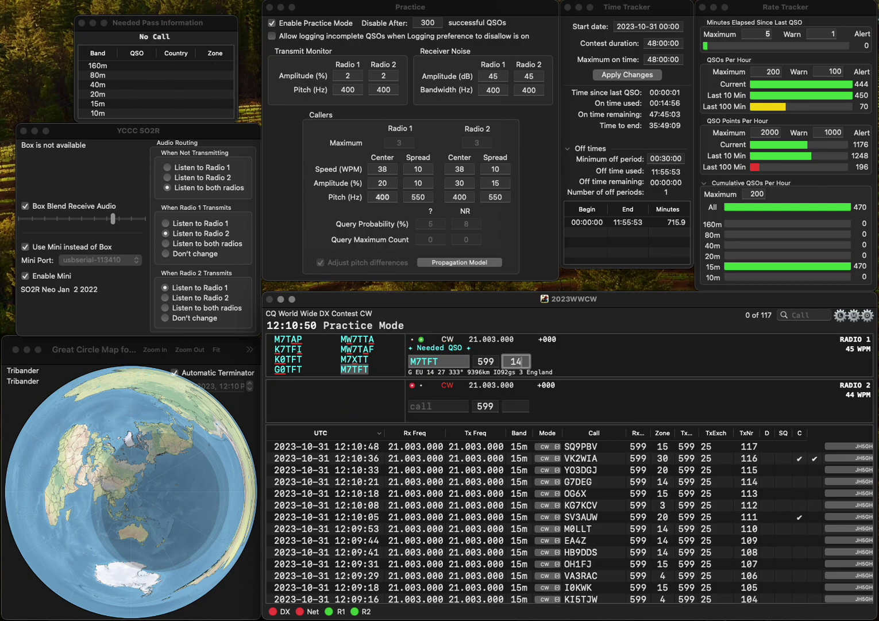
{"action": "type", "text": "PA"}
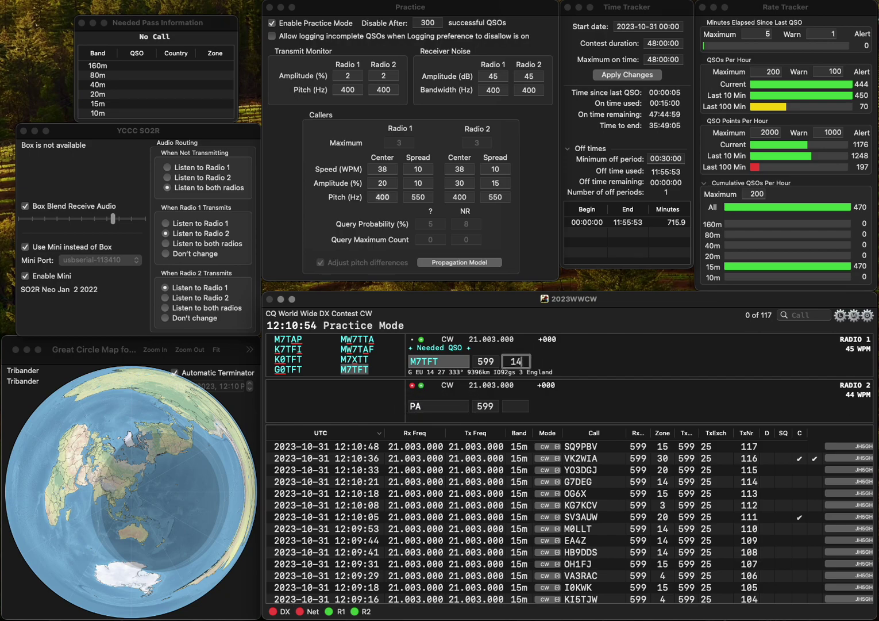
{"action": "key", "text": "Return"}
{"action": "type", "text": "3C"}
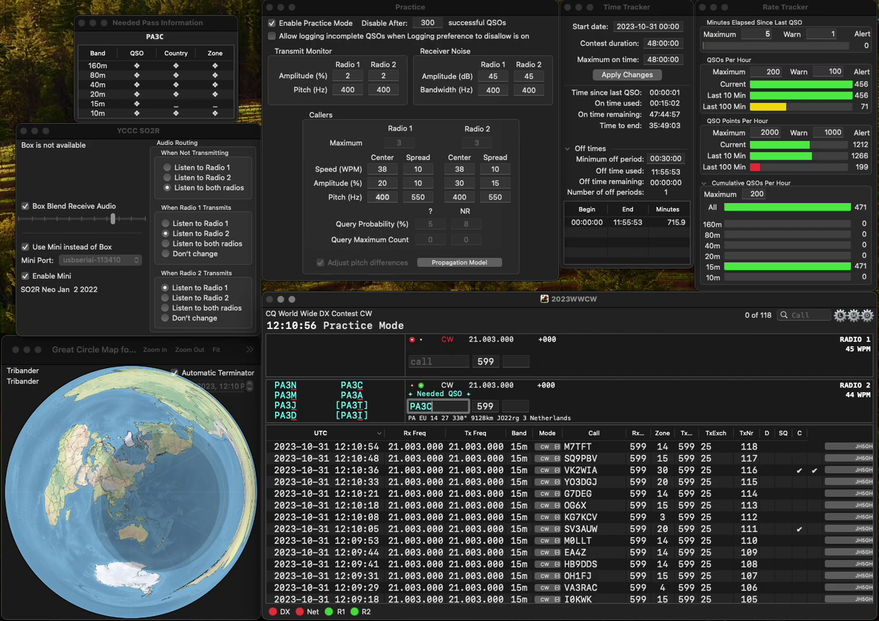
{"action": "type", "text": "WNV"}
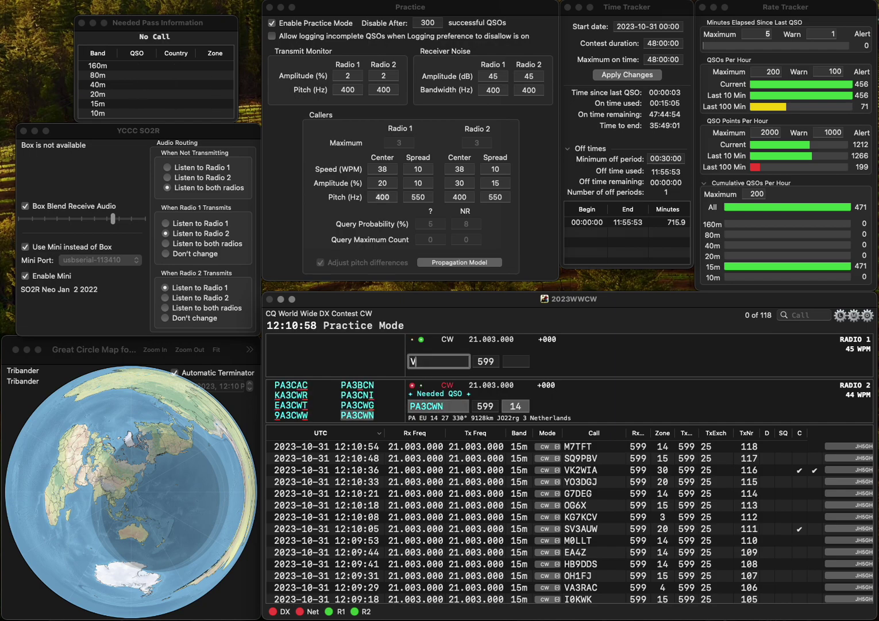
{"action": "type", "text": "I4"}
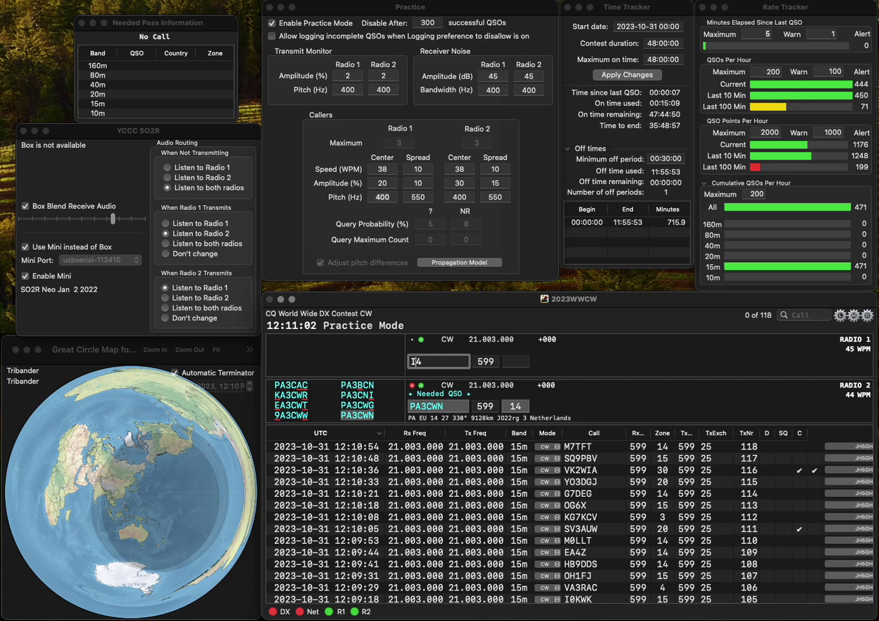
{"action": "key", "text": "Down"}
{"action": "key", "text": "Return"}
{"action": "key", "text": "Up"}
{"action": "type", "text": "I4RH"}
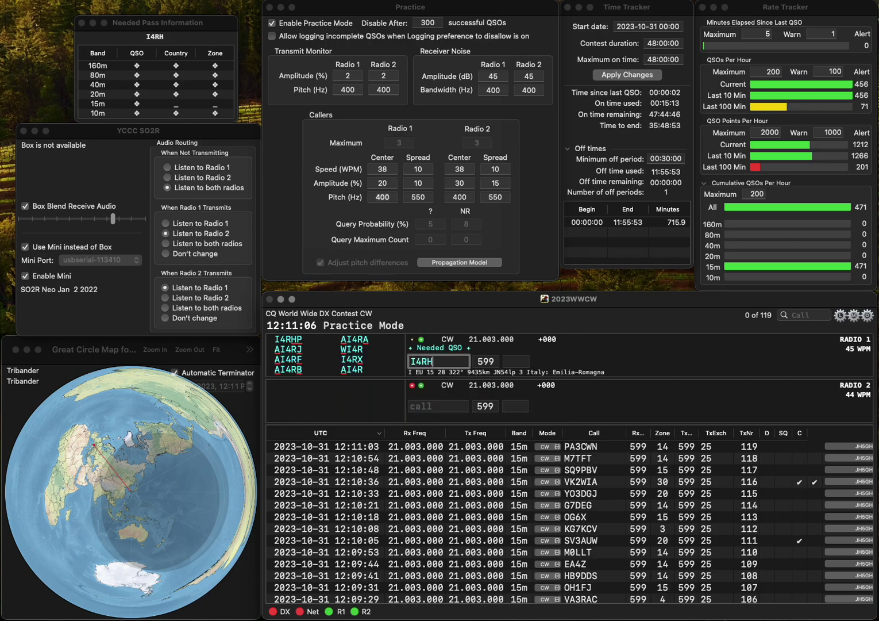
{"action": "type", "text": "P"}
{"action": "key", "text": "Return"}
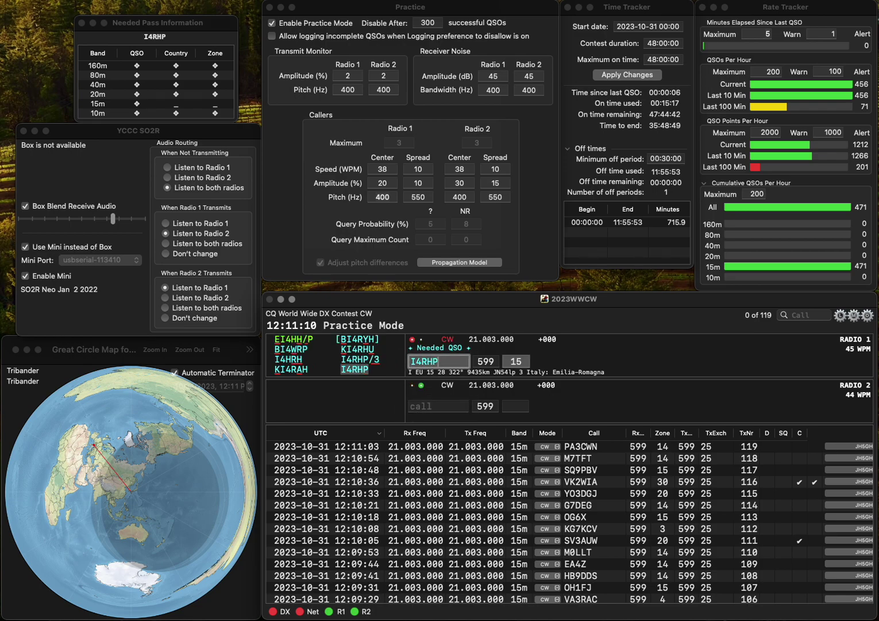
- Enter YG1AKE on Radio 2, and log the I4RHP contact on Radio 1 and the YG1AKE contact
{"action": "type", "text": "RRY"}
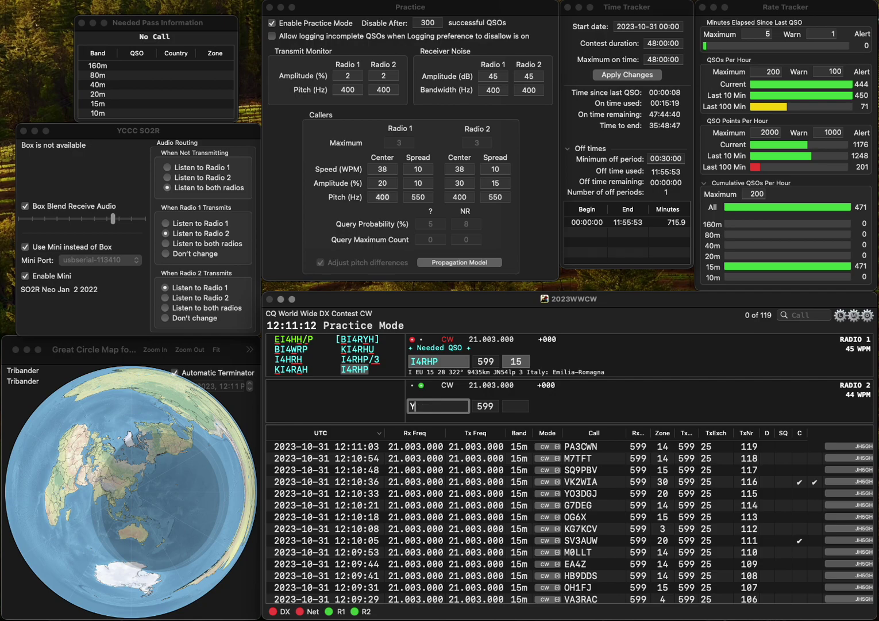
{"action": "type", "text": "G1AKE"}
{"action": "key", "text": "Return"}
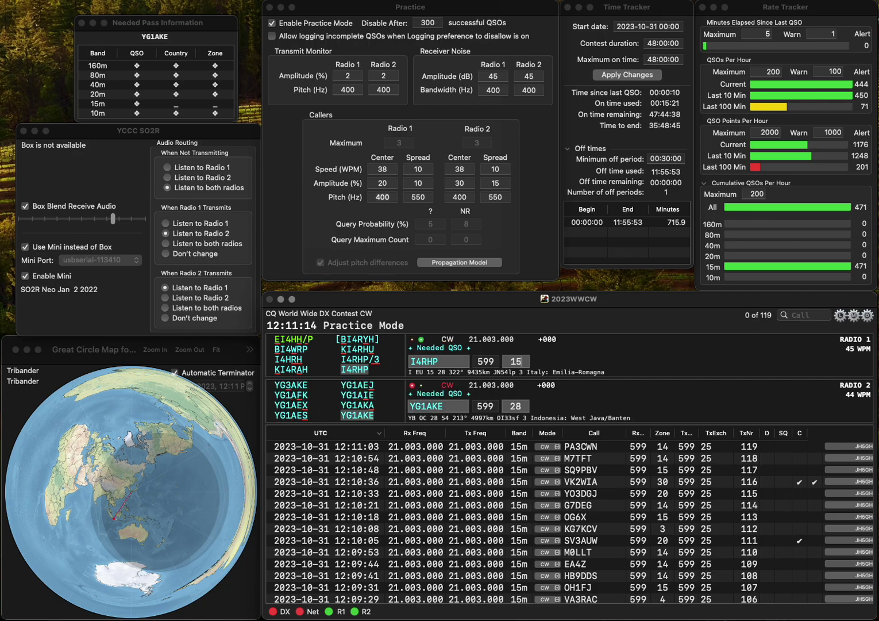
{"action": "key", "text": "Return"}
{"action": "key", "text": "space"}
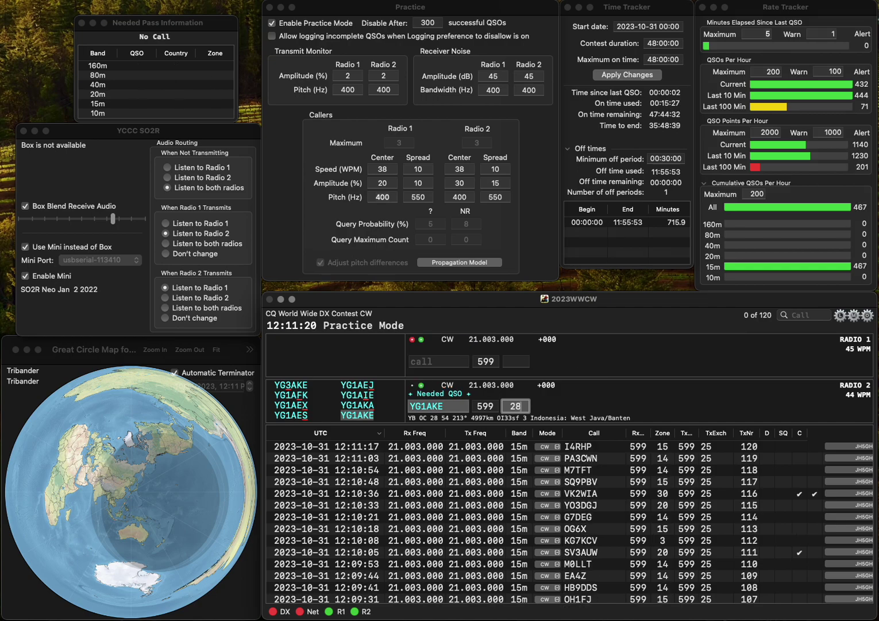
{"action": "key", "text": "Return"}
{"action": "type", "text": "KD0"}
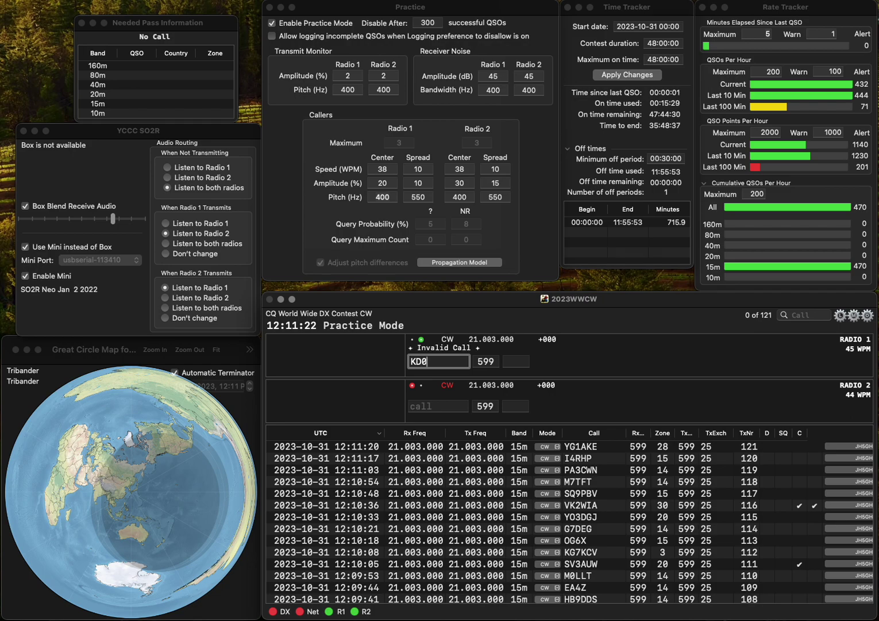
{"action": "type", "text": "POIZ1"}
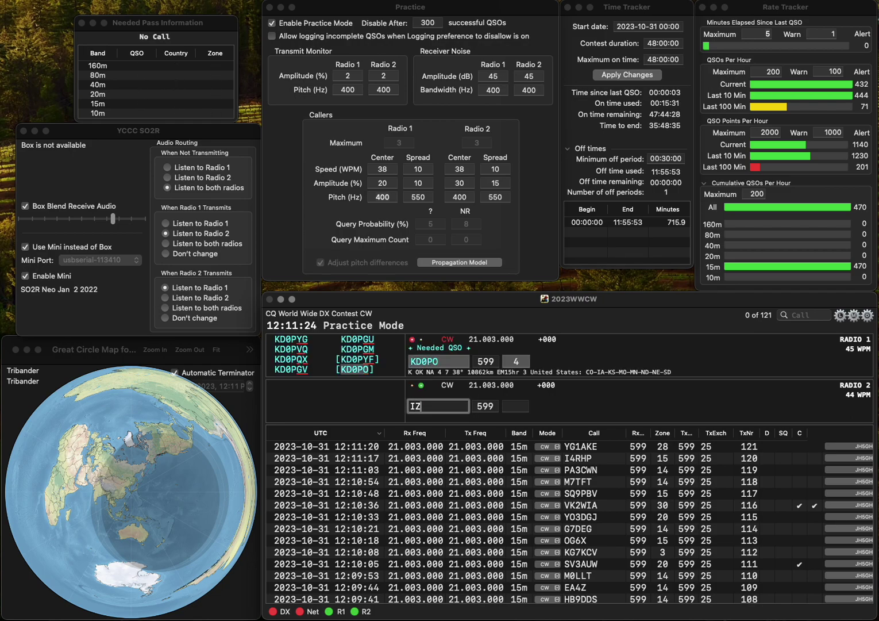
{"action": "key", "text": "BackSpace"}
{"action": "key", "text": "BackSpace"}
{"action": "type", "text": "7G"}
{"action": "key", "text": "Return"}
{"action": "key", "text": "Return"}
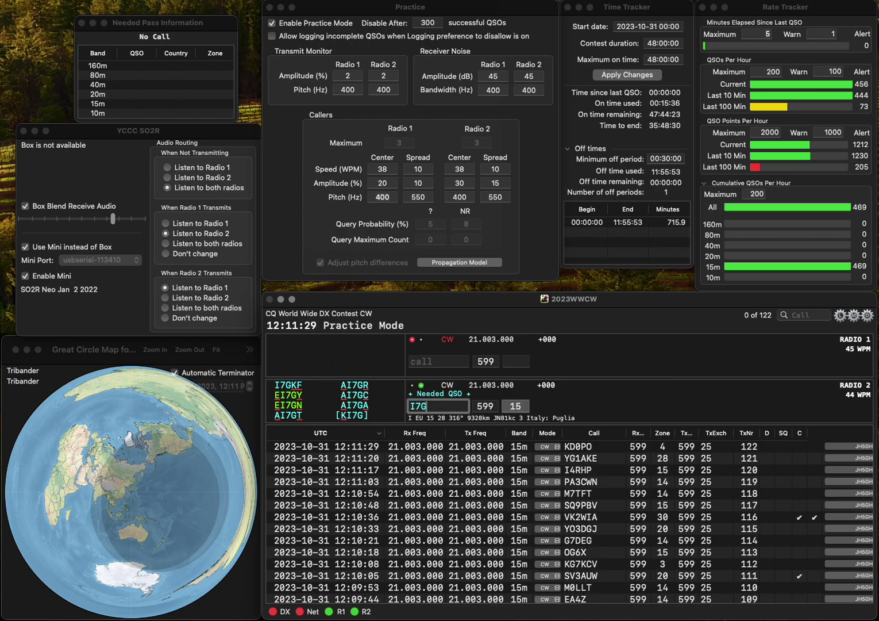
{"action": "key", "text": "Left"}
{"action": "type", "text": "WL"}
{"action": "key", "text": "Delete"}
{"action": "key", "text": "Return"}
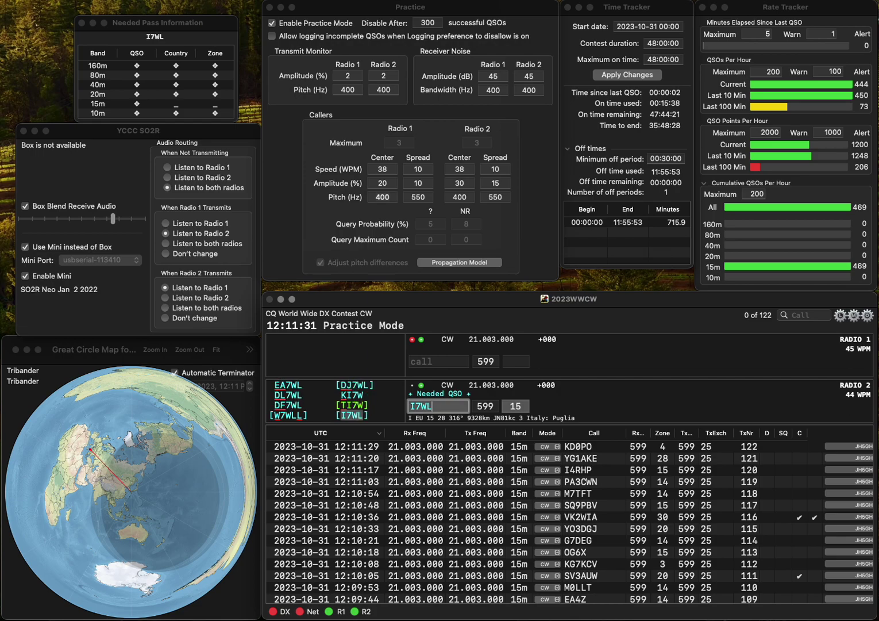
{"action": "type", "text": "DVMTD"}
{"action": "key", "text": "Home"}
{"action": "key", "text": "Delete"}
{"action": "key", "text": "Delete"}
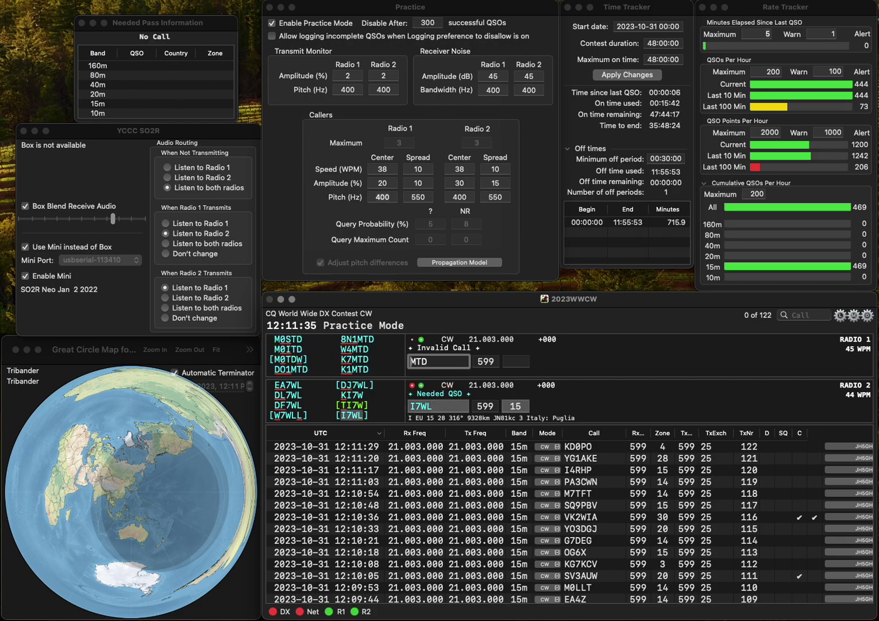
{"action": "type", "text": "K1"}
{"action": "key", "text": "Return"}
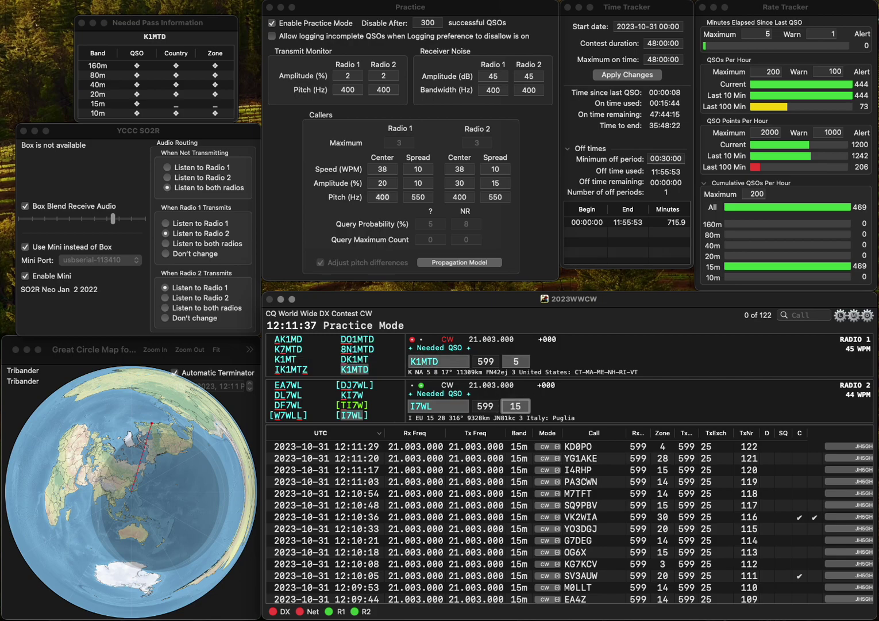
{"action": "key", "text": "Return"}
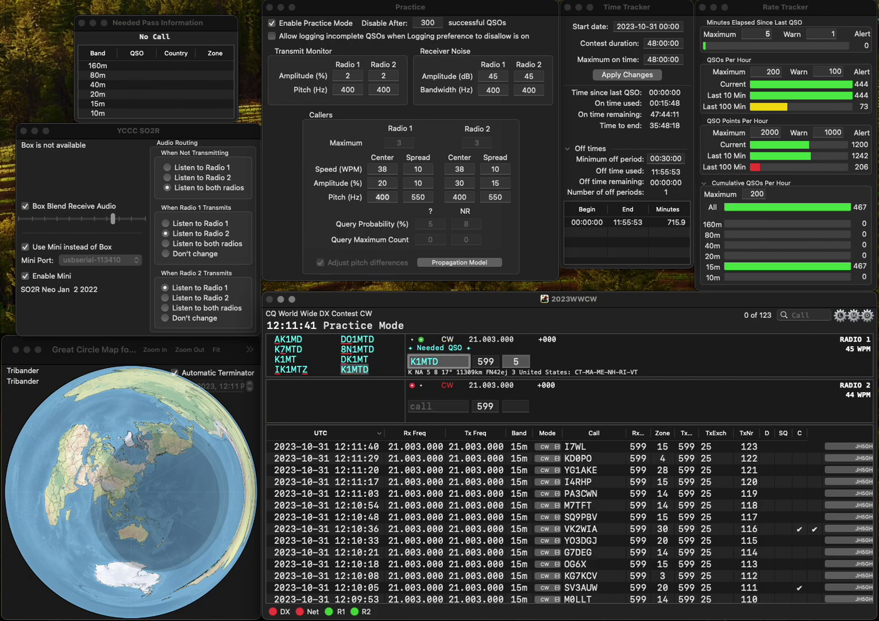
- Correct the Radio 1 call sign to N4MTB and send it to the caller
{"action": "key", "text": "BackSpace"}
{"action": "type", "text": "N"}
{"action": "key", "text": "BackSpace"}
{"action": "key", "text": "BackSpace"}
{"action": "type", "text": "N4"}
{"action": "key", "text": "Return"}
{"action": "key", "text": "Up"}
{"action": "key", "text": "Right"}
{"action": "key", "text": "Right"}
{"action": "key", "text": "Right"}
{"action": "key", "text": "BackSpace"}
{"action": "type", "text": "B"}
{"action": "key", "text": "Return"}
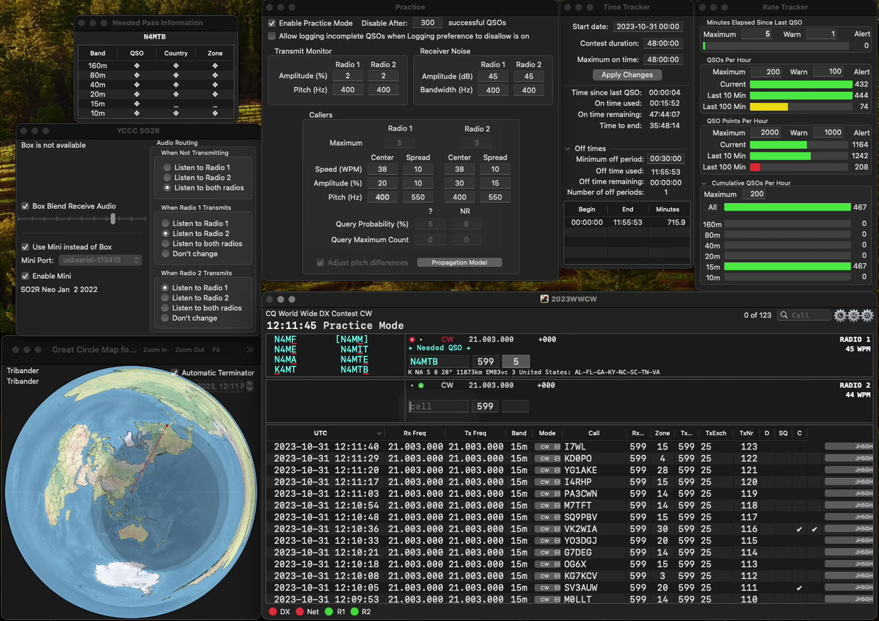
{"action": "type", "text": "4TFZ"}
{"action": "key", "text": "Home"}
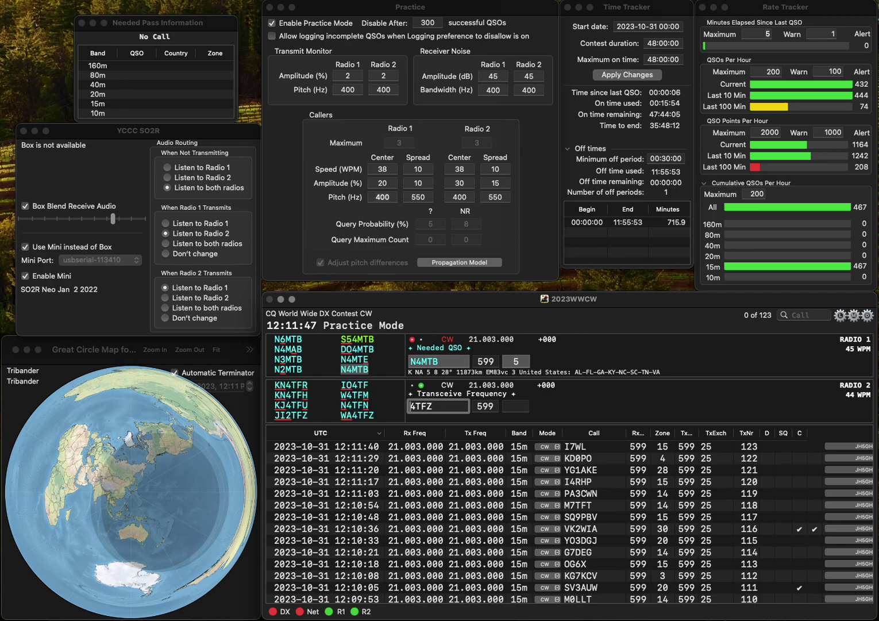
{"action": "type", "text": "WA"}
{"action": "key", "text": "Return"}
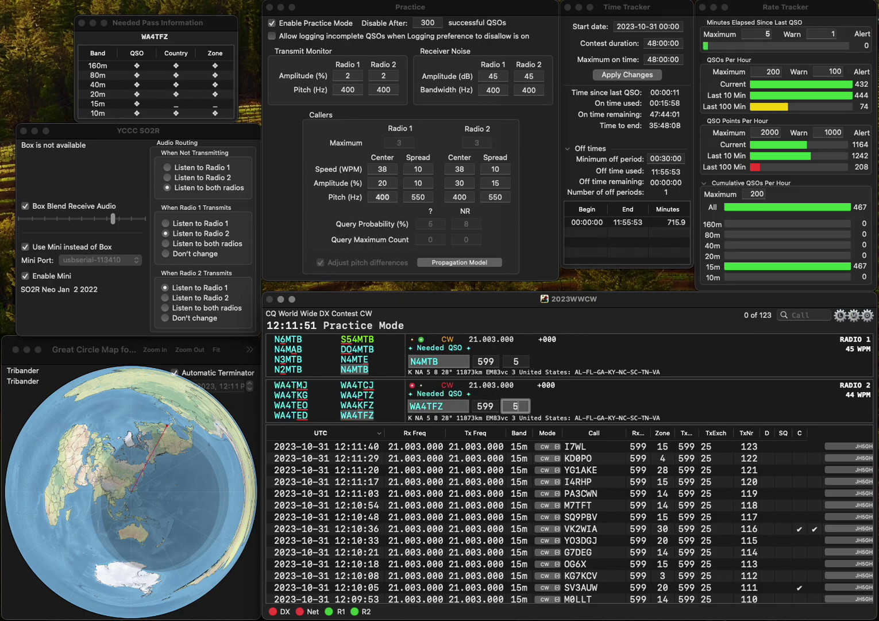
{"action": "key", "text": "Return"}
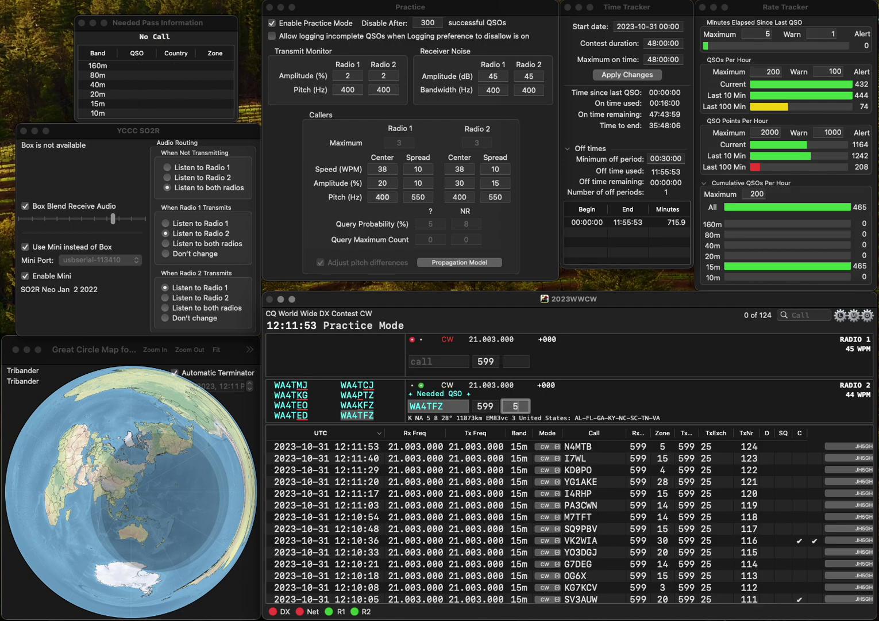
{"action": "key", "text": "Return"}
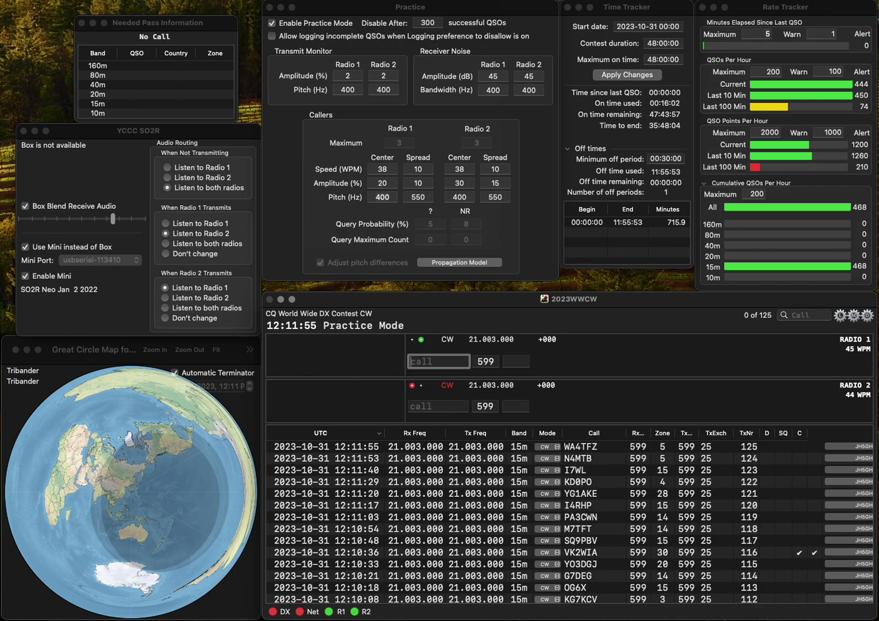
{"action": "type", "text": "PE1OYB"}
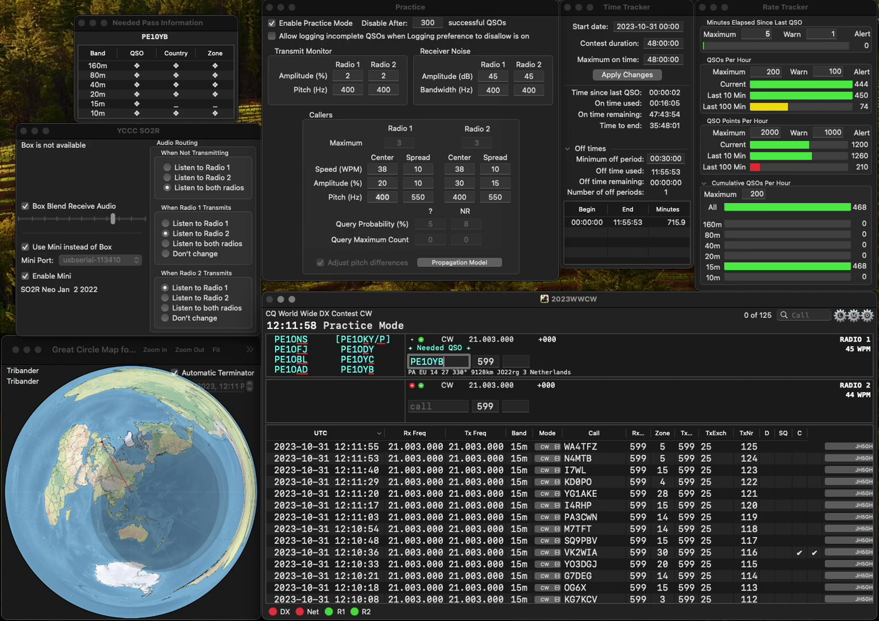
{"action": "key", "text": "Return"}
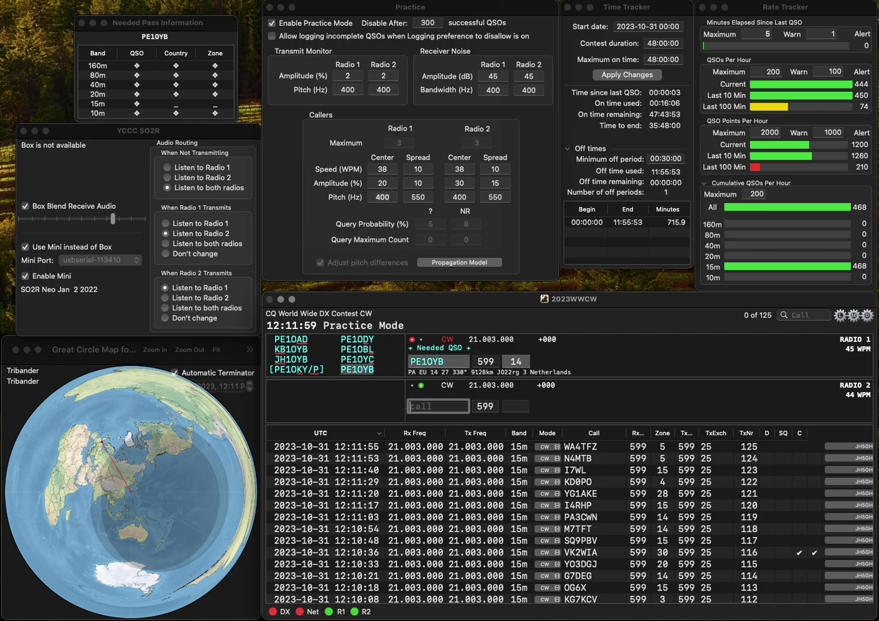
{"action": "type", "text": "7OP"}
{"action": "key", "text": "Left"}
{"action": "key", "text": "Left"}
{"action": "key", "text": "Left"}
{"action": "type", "text": "DL"}
{"action": "key", "text": "Return"}
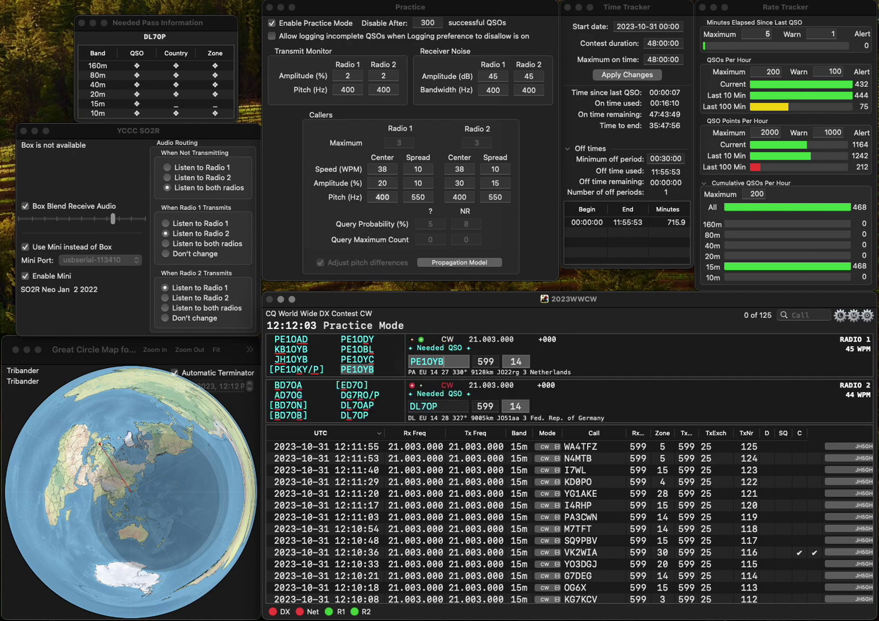
{"action": "left_click", "coordinate": [516, 361]}
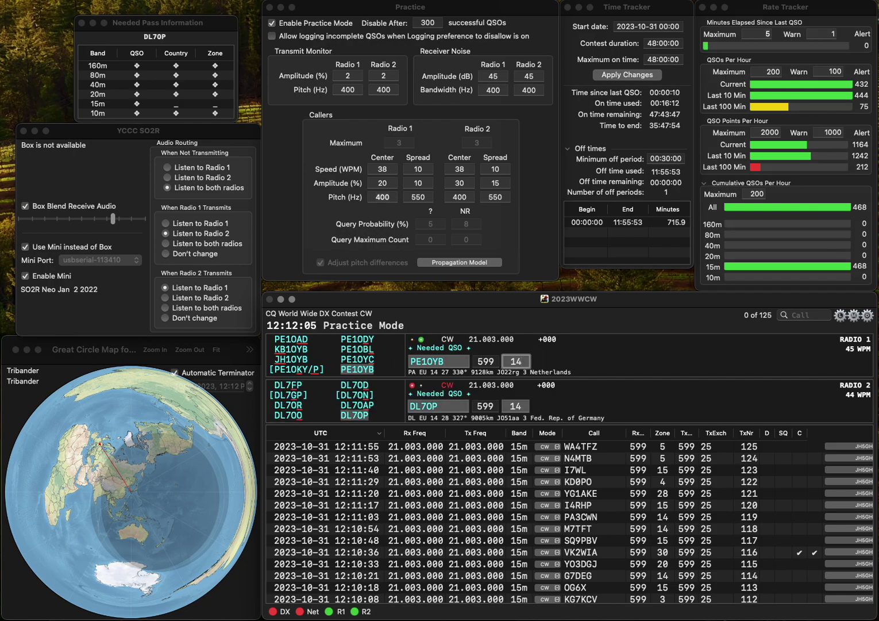
{"action": "key", "text": "Return"}
{"action": "left_click", "coordinate": [516, 406]}
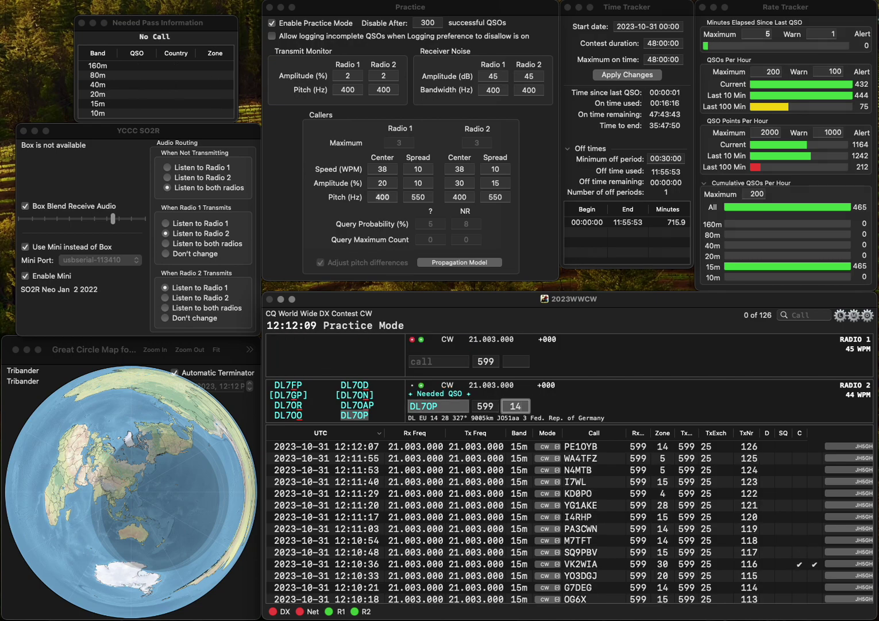
{"action": "key", "text": "Return"}
- Enter and send W2EL on Radio 1 and G4XHE on Radio 2, and log both contacts
{"action": "type", "text": "W2EL"}
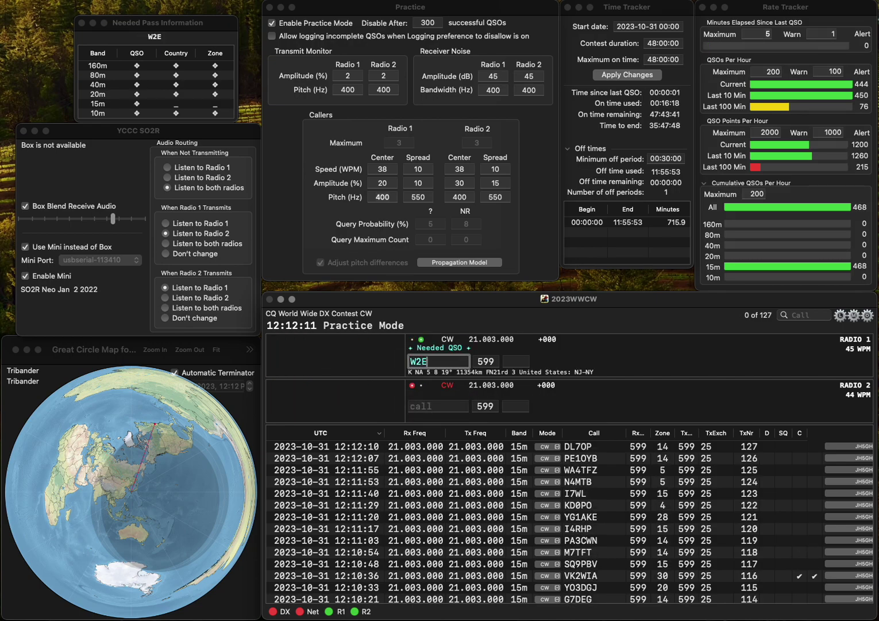
{"action": "key", "text": "Return"}
{"action": "type", "text": "G4X"}
{"action": "key", "text": "BackSpace"}
{"action": "type", "text": "4XHE"}
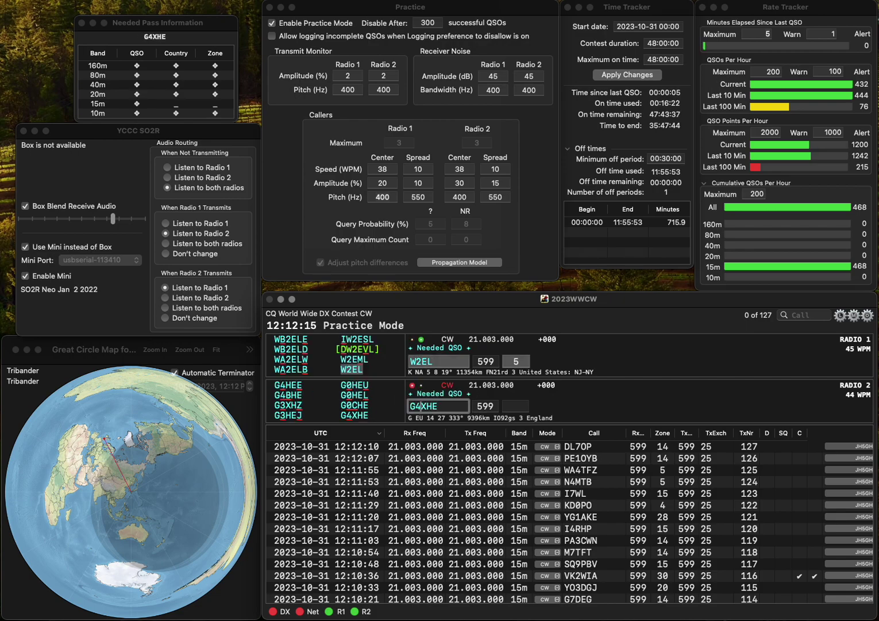
{"action": "key", "text": "Return"}
{"action": "key", "text": "Return"}
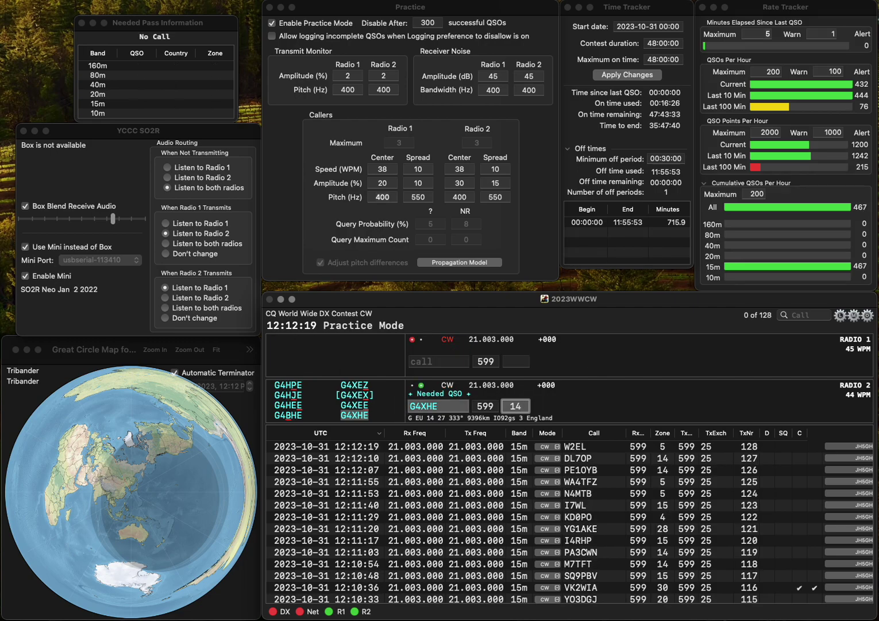
{"action": "key", "text": "Return"}
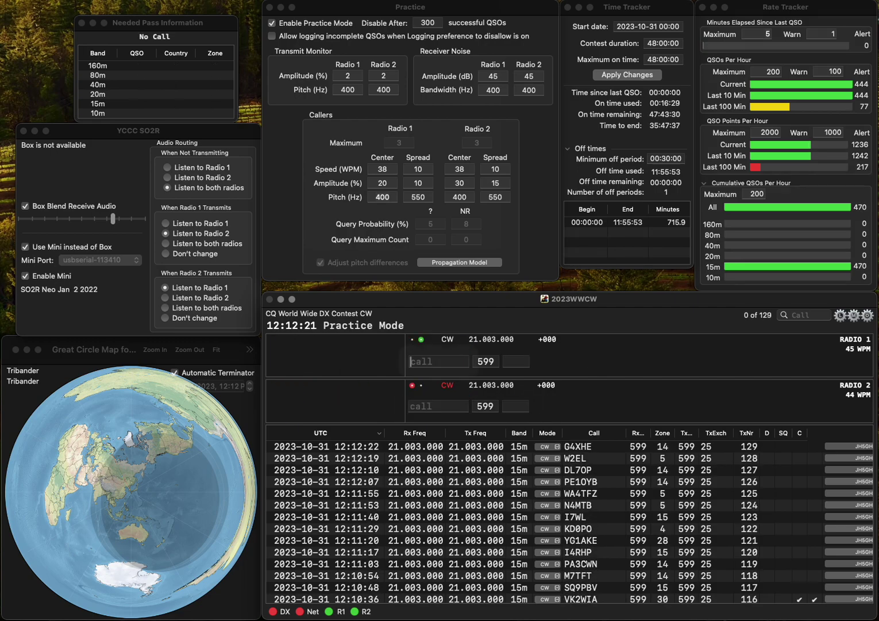
{"action": "type", "text": "FW0"}
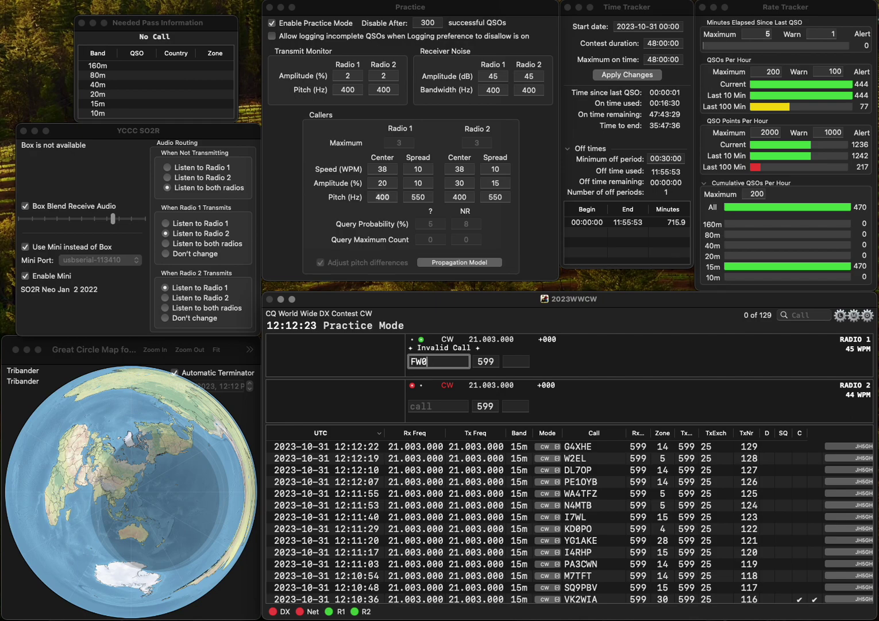
{"action": "type", "text": "ILQ"}
{"action": "key", "text": "Home"}
{"action": "key", "text": "Delete"}
{"action": "type", "text": "2"}
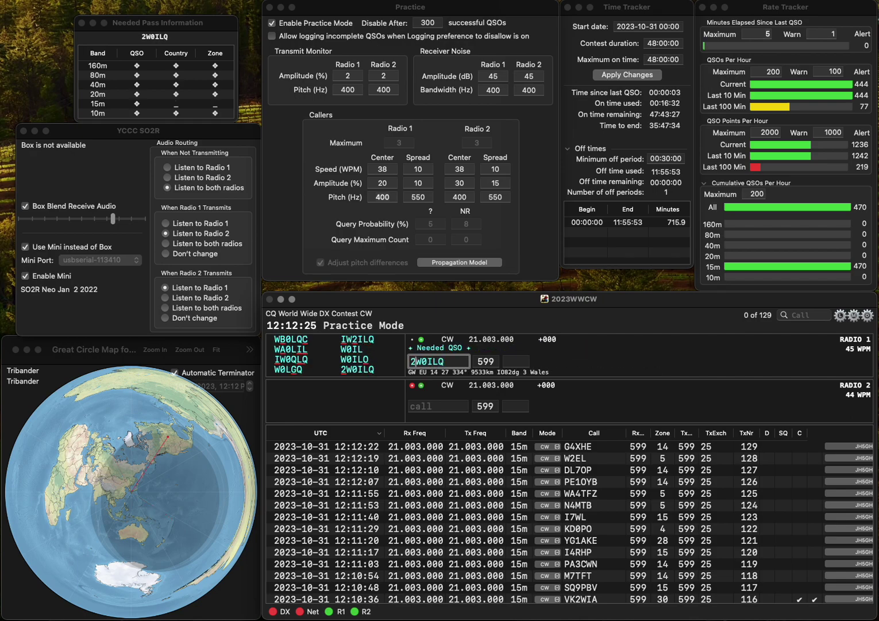
{"action": "key", "text": "Return"}
{"action": "type", "text": "OZ1D"}
{"action": "type", "text": "JJ"}
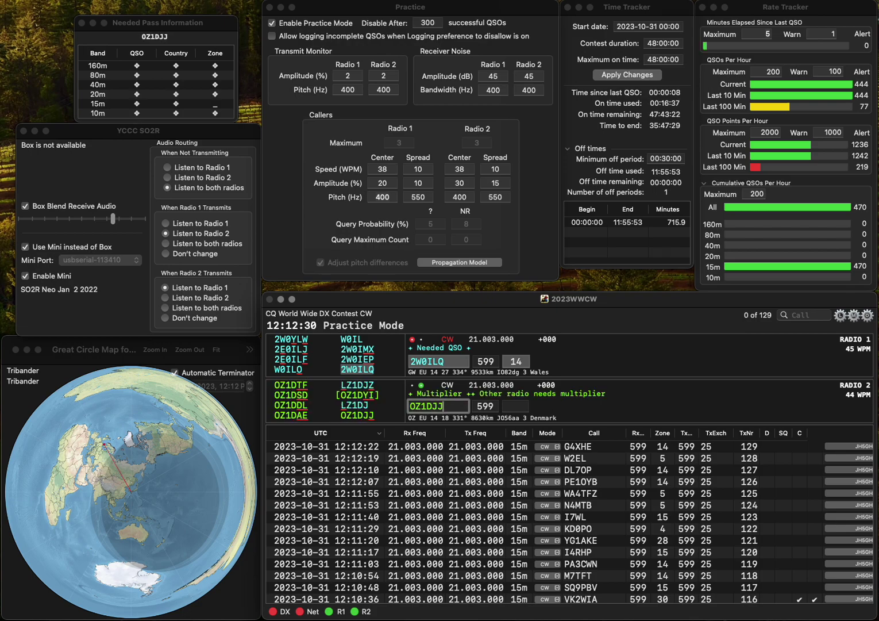
{"action": "key", "text": "Return"}
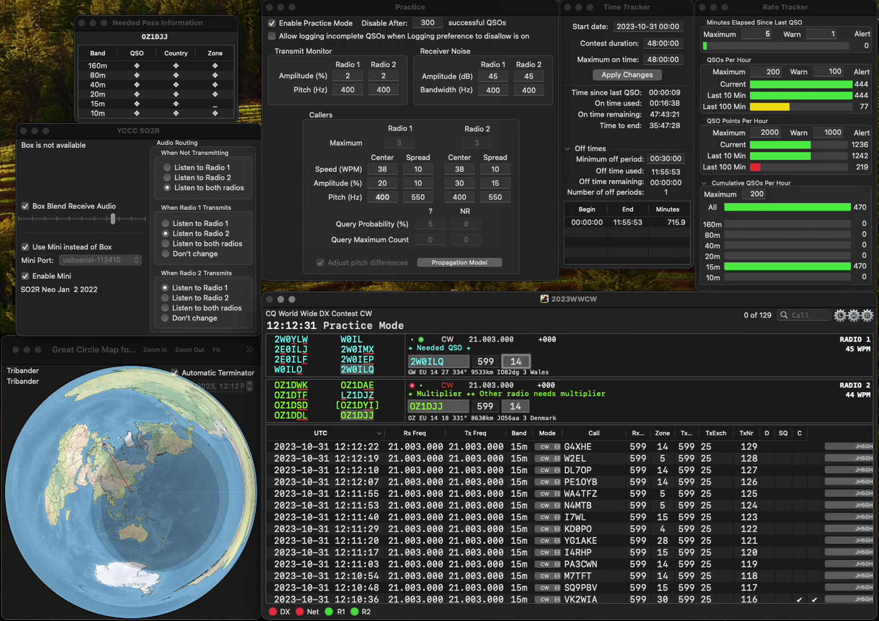
{"action": "key", "text": "Return"}
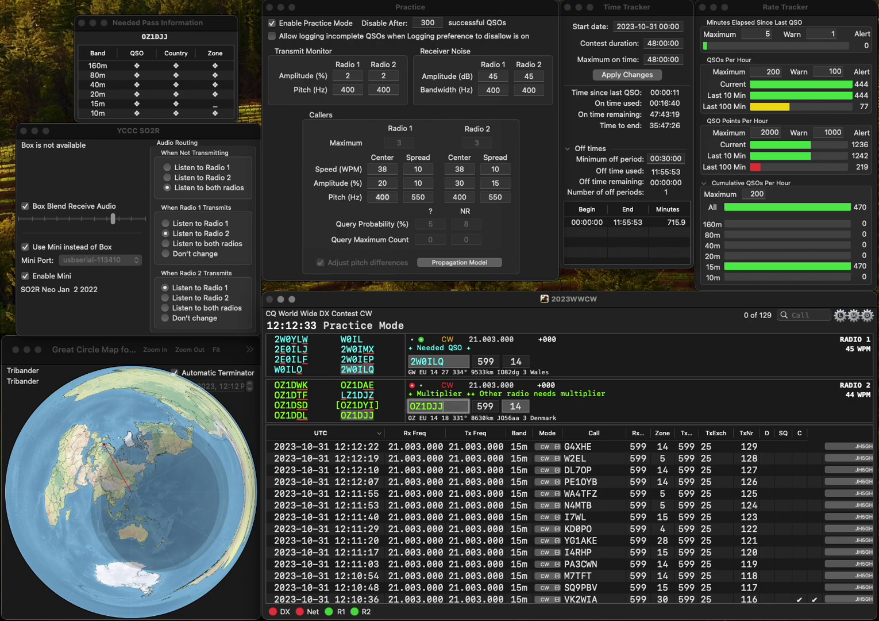
{"action": "key", "text": "Tab"}
{"action": "key", "text": "Return"}
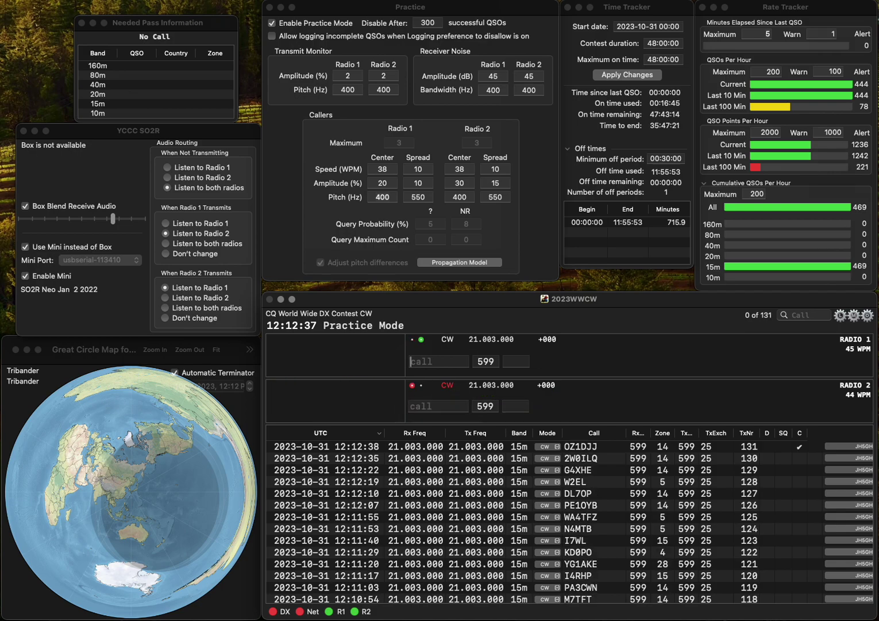
{"action": "type", "text": "PT2EM"}
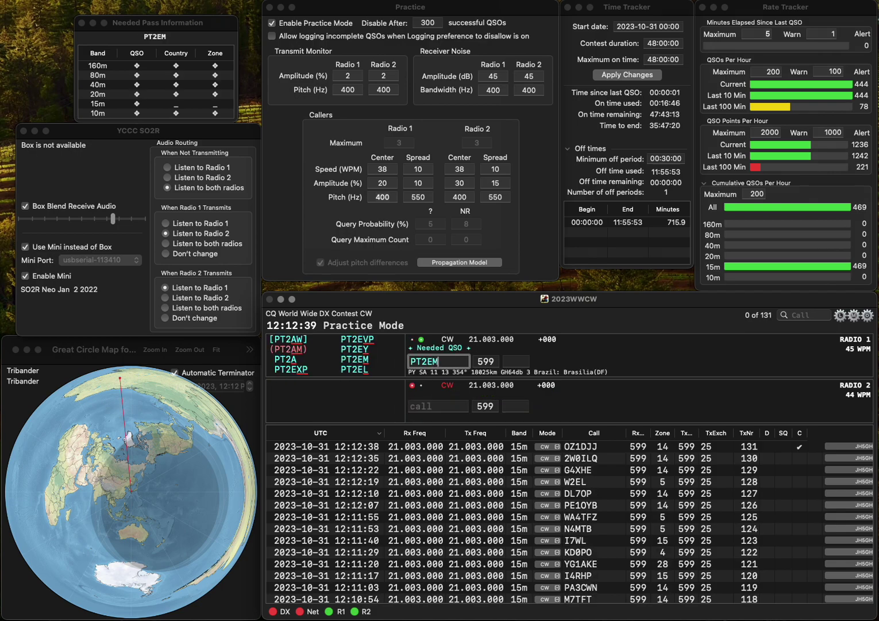
{"action": "key", "text": "Return"}
{"action": "type", "text": "F4"}
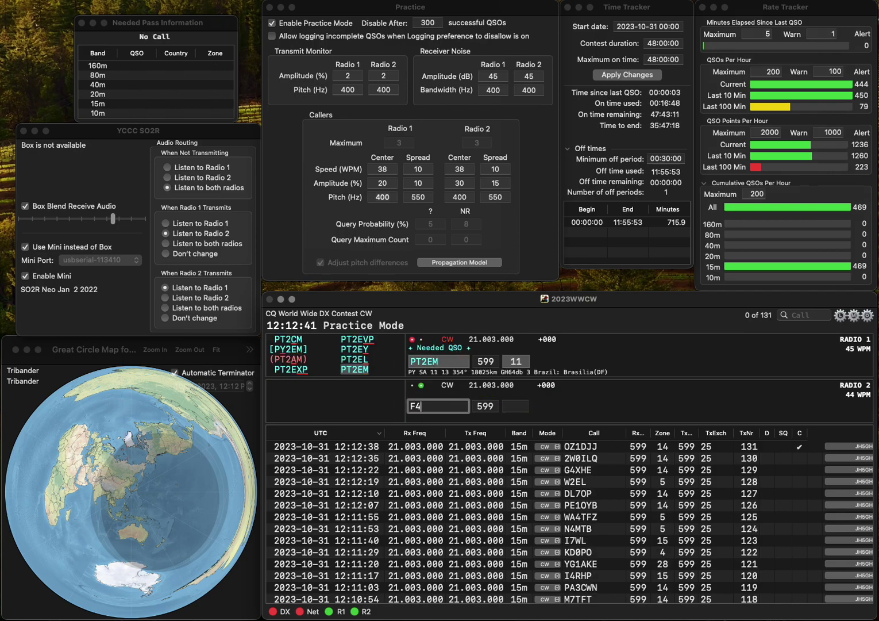
{"action": "type", "text": "IVM"}
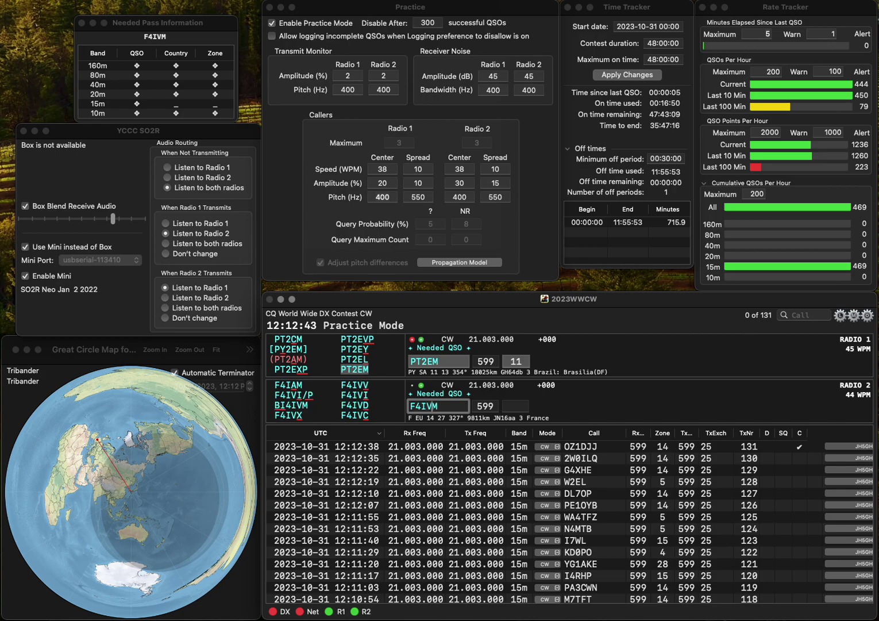
{"action": "key", "text": "Return"}
{"action": "key", "text": "Return"}
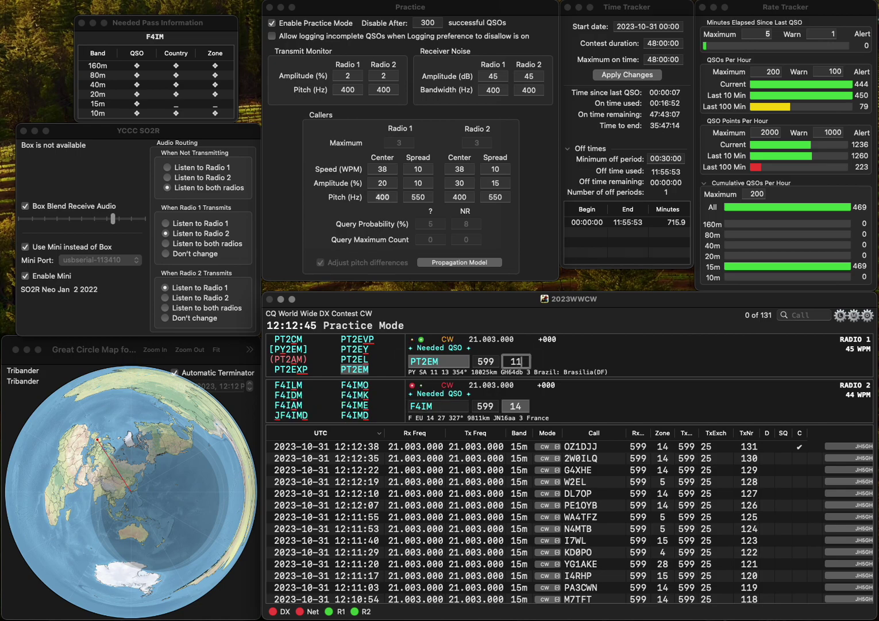
{"action": "left_click", "coordinate": [421, 406]}
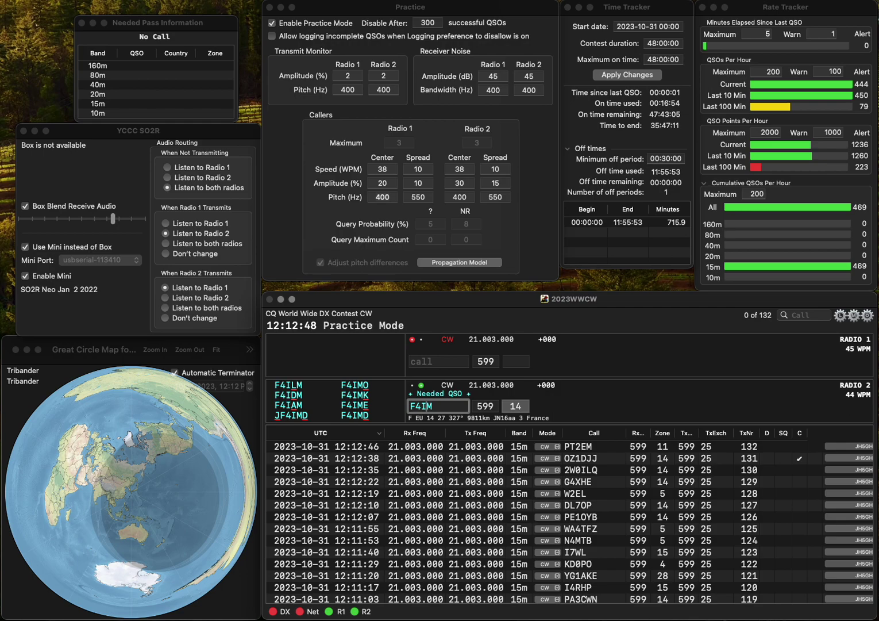
{"action": "type", "text": "W"}
{"action": "key", "text": "Return"}
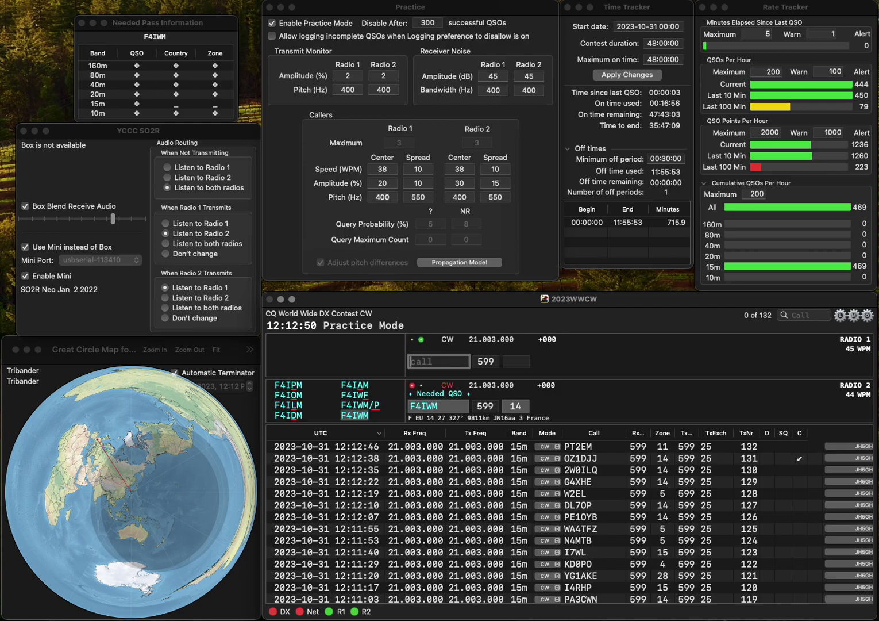
{"action": "type", "text": "1PZC"}
{"action": "left_click", "coordinate": [411, 361]}
{"action": "type", "text": "IU"}
{"action": "key", "text": "Return"}
{"action": "key", "text": "Return"}
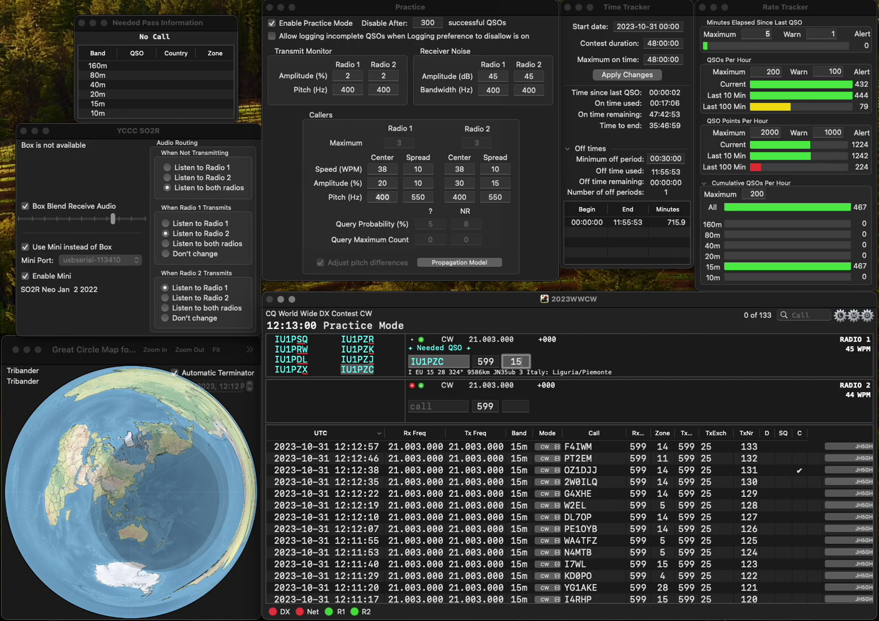
{"action": "key", "text": "Return"}
{"action": "type", "text": "MDKVR"}
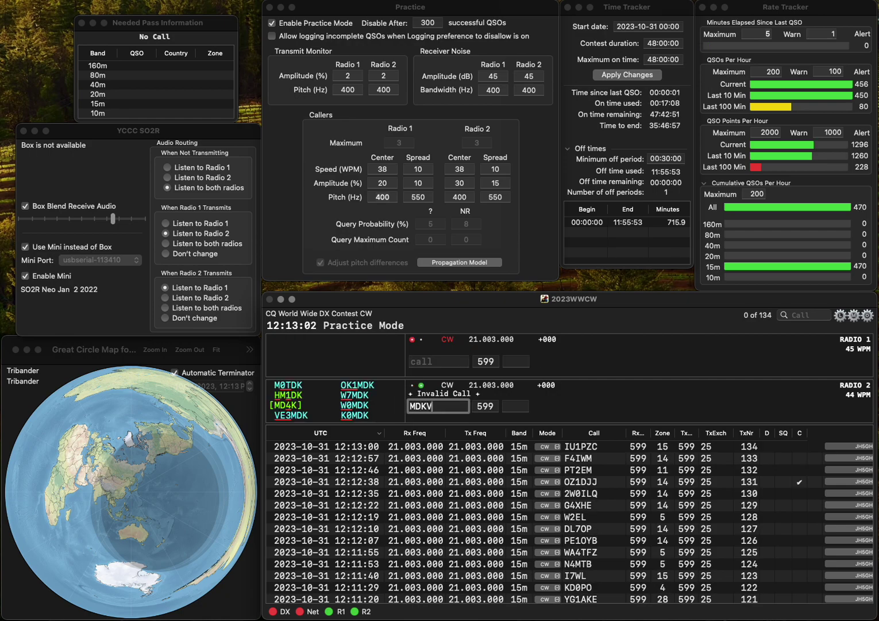
{"action": "key", "text": "Left"}
{"action": "key", "text": "Left"}
{"action": "key", "text": "Left"}
{"action": "key", "text": "Left"}
{"action": "key", "text": "Return"}
- Enter the call sign HB9YBQ on Radio 1 and send it to the caller
{"action": "type", "text": "YBQ"}
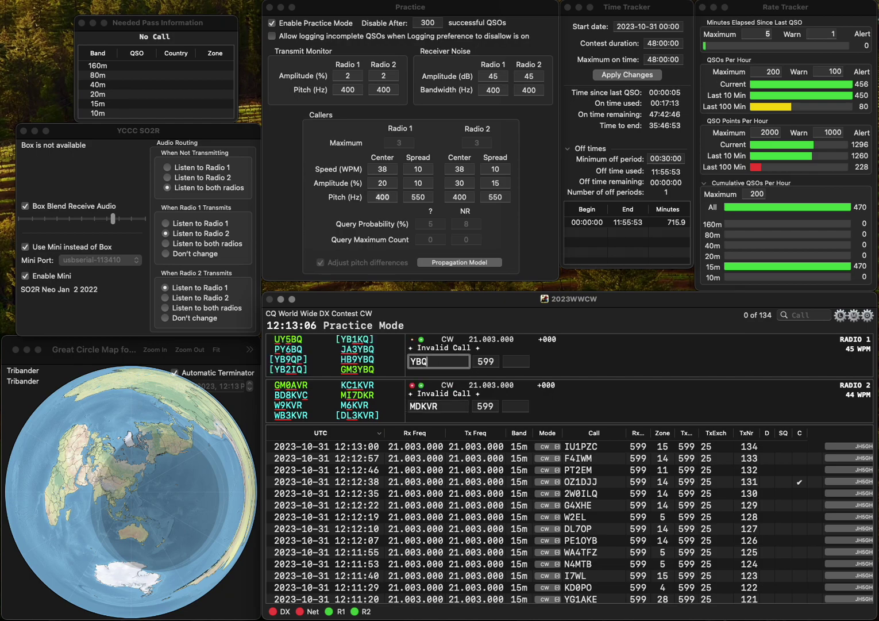
{"action": "key", "text": "Left"}
{"action": "key", "text": "Left"}
{"action": "key", "text": "Left"}
{"action": "type", "text": "HG"}
{"action": "key", "text": "BackSpace"}
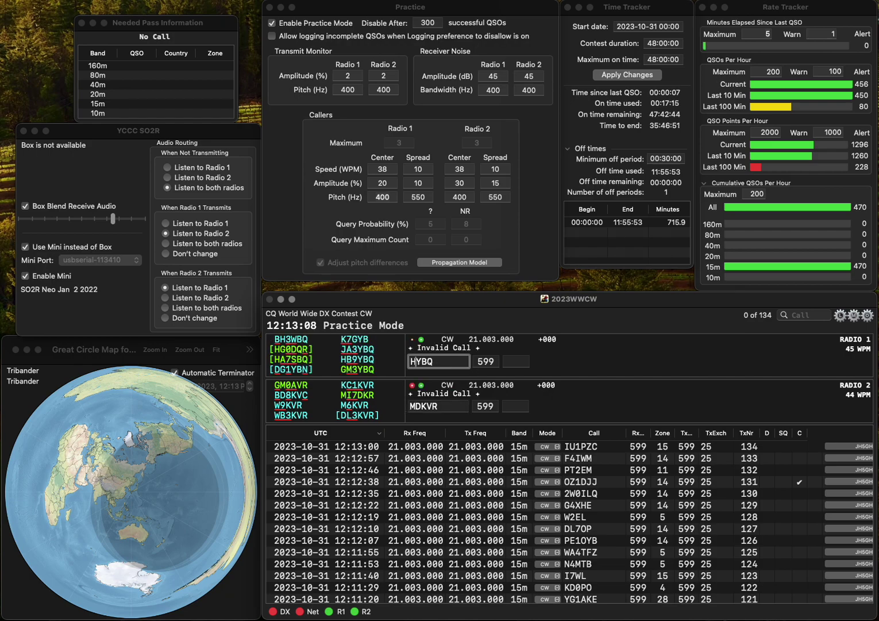
{"action": "type", "text": "B9"}
{"action": "key", "text": "Return"}
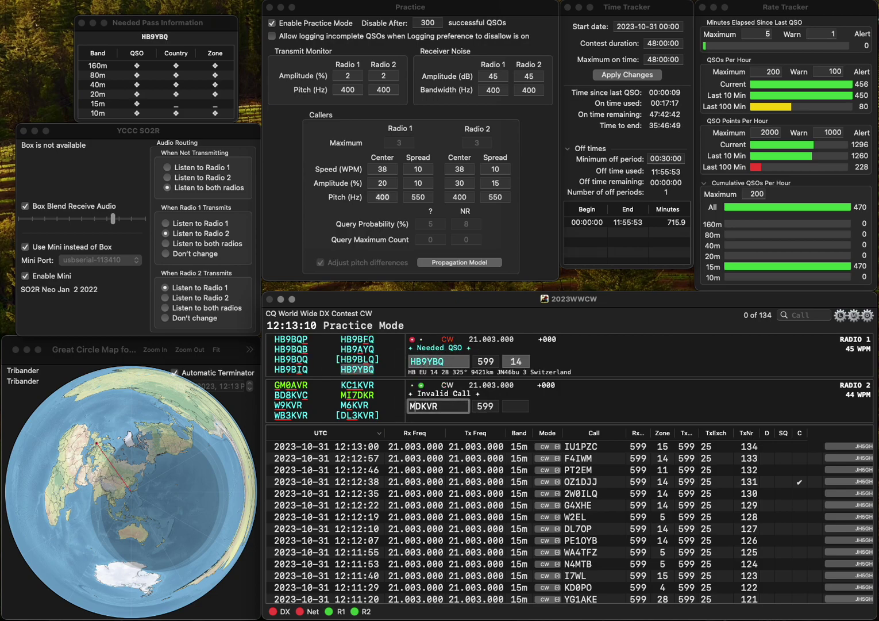
{"action": "key", "text": "Left"}
{"action": "key", "text": "Left"}
{"action": "key", "text": "Left"}
{"action": "key", "text": "Left"}
{"action": "key", "text": "Delete"}
{"action": "type", "text": "6"}
{"action": "key", "text": "Return"}
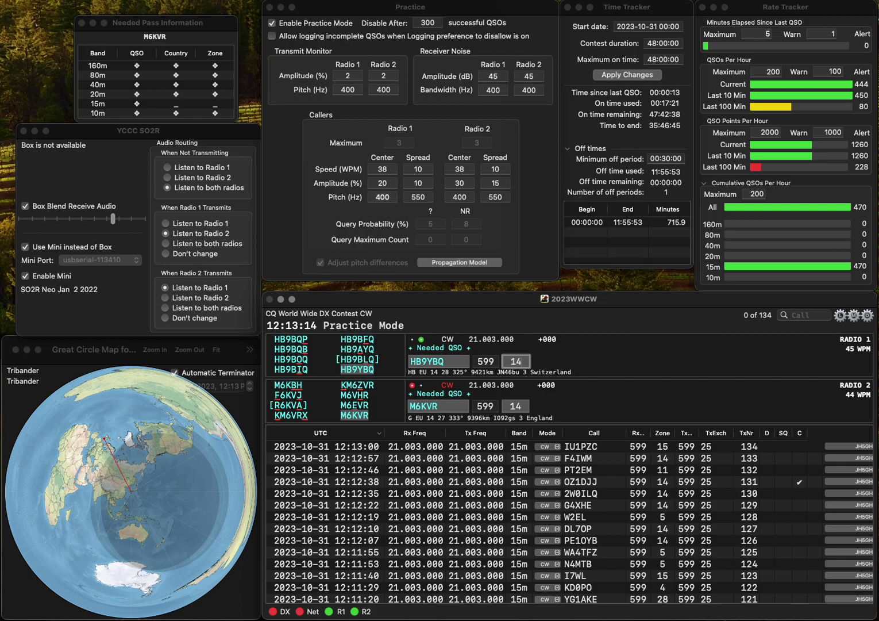
{"action": "key", "text": "Return"}
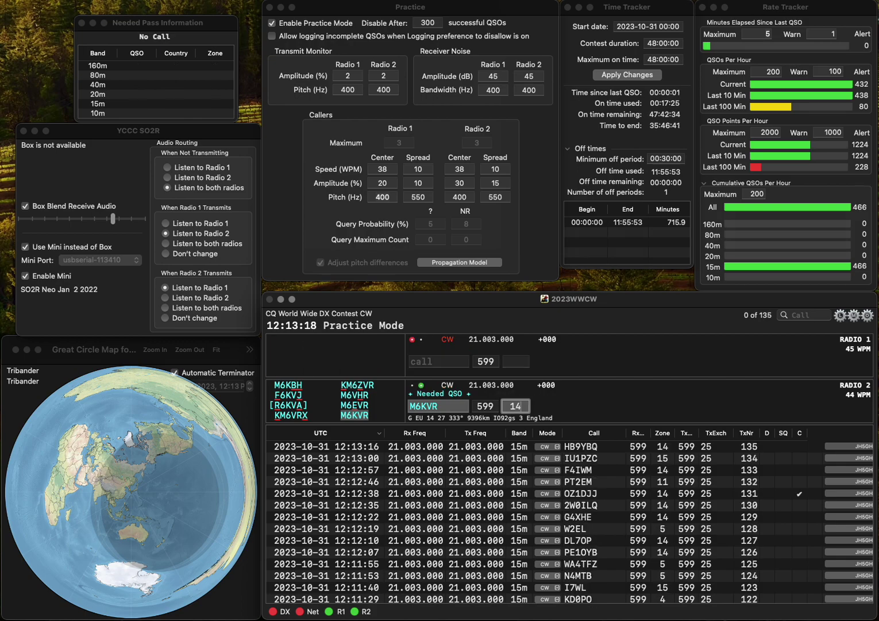
{"action": "key", "text": "Return"}
- Enter and send KI4IIV on Radio 1 and BH1SXJ on Radio 2, and log both contacts
{"action": "type", "text": "K"}
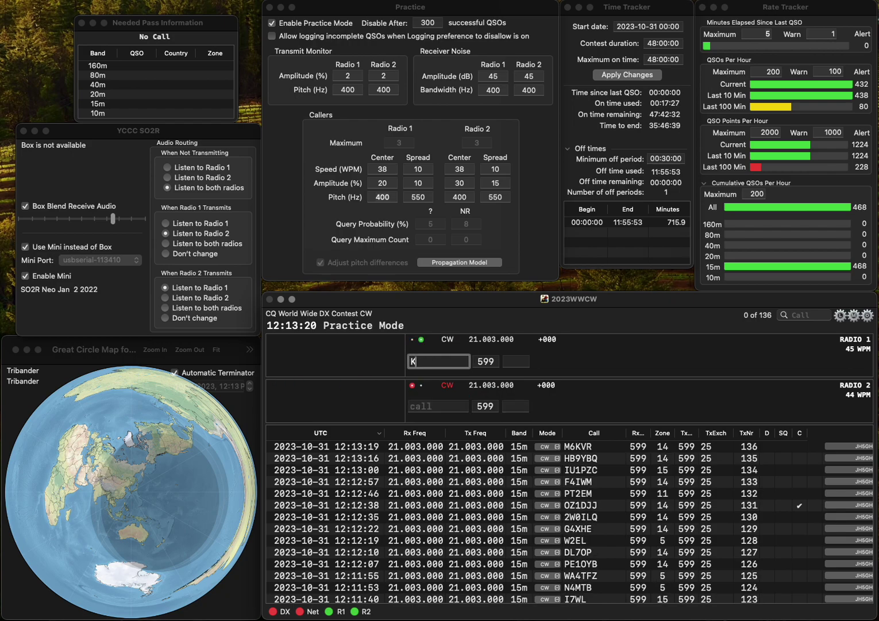
{"action": "type", "text": "I4IIV"}
{"action": "key", "text": "Return"}
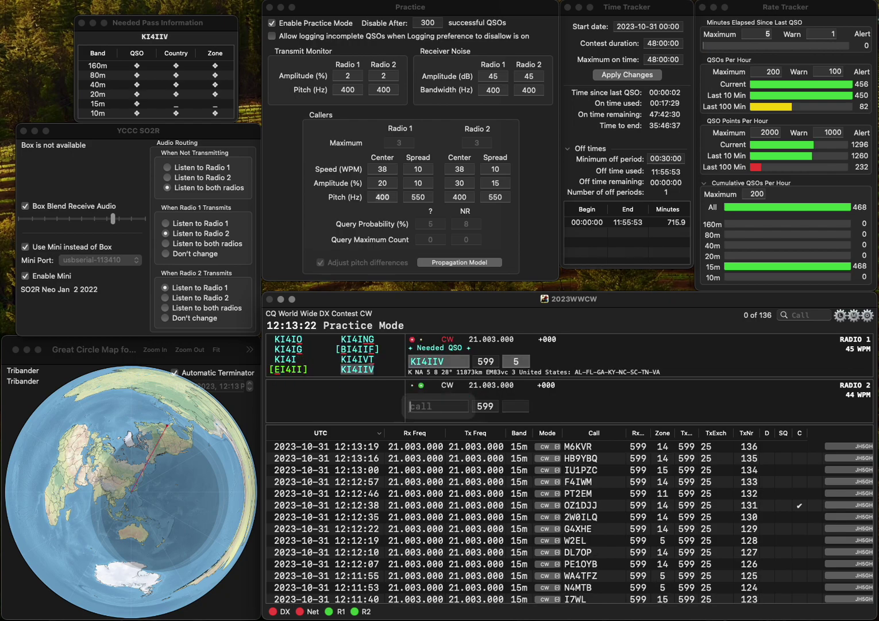
{"action": "type", "text": "H1S"}
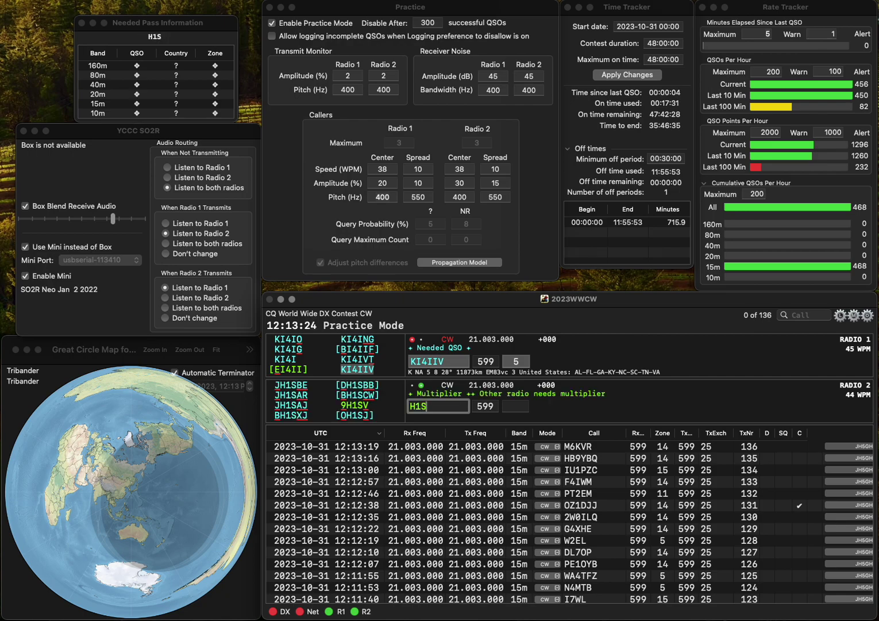
{"action": "type", "text": "XJB"}
{"action": "key", "text": "Return"}
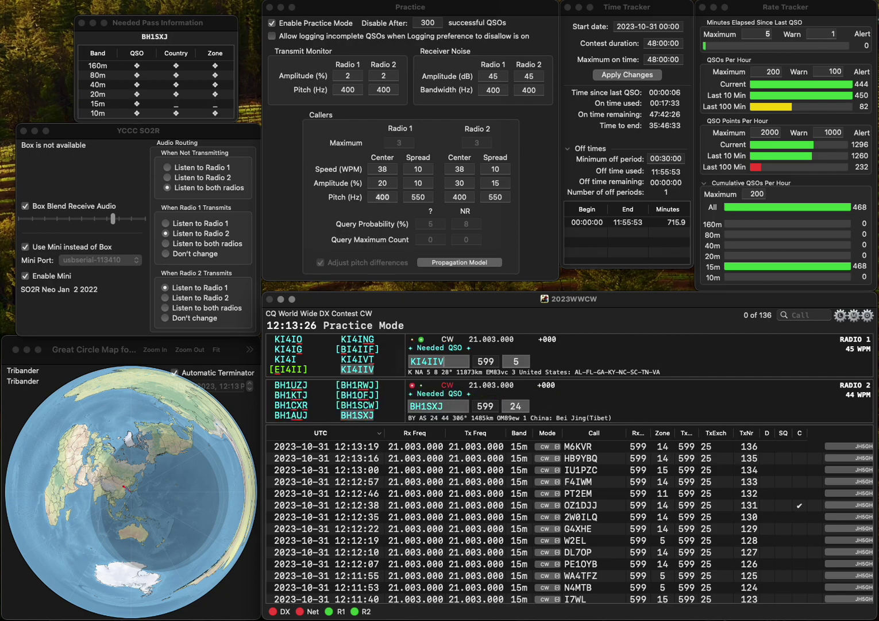
{"action": "key", "text": "Return"}
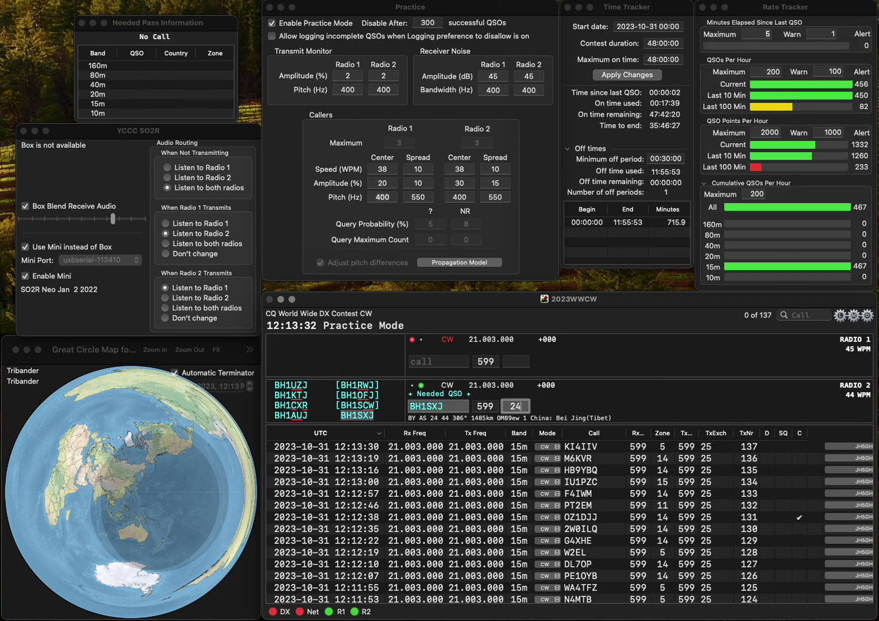
{"action": "key", "text": "Return"}
- Enter H9/KVF as the call sign on Radio 1 and send it to the caller
{"action": "type", "text": "H9/KVF"}
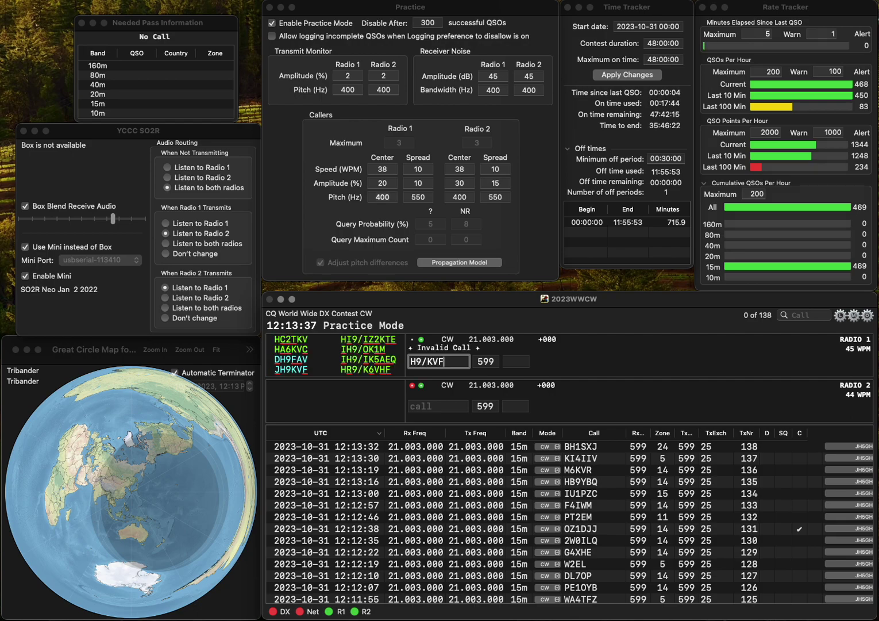
{"action": "key", "text": "Return"}
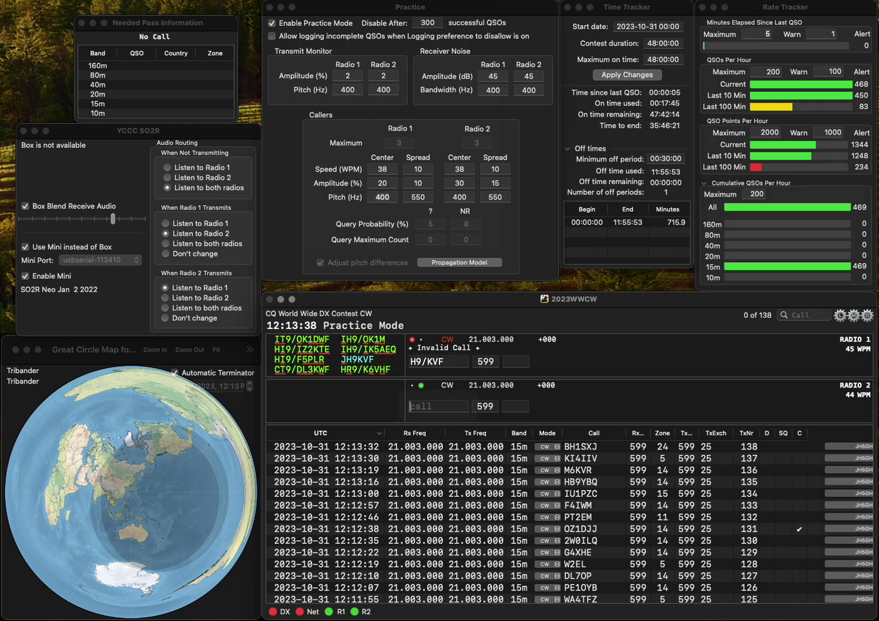
- Enter PV2A as the call sign on Radio 2 and send it to the caller
{"action": "type", "text": "2A"}
{"action": "key", "text": "Left"}
{"action": "key", "text": "Left"}
{"action": "type", "text": "PV"}
{"action": "key", "text": "Return"}
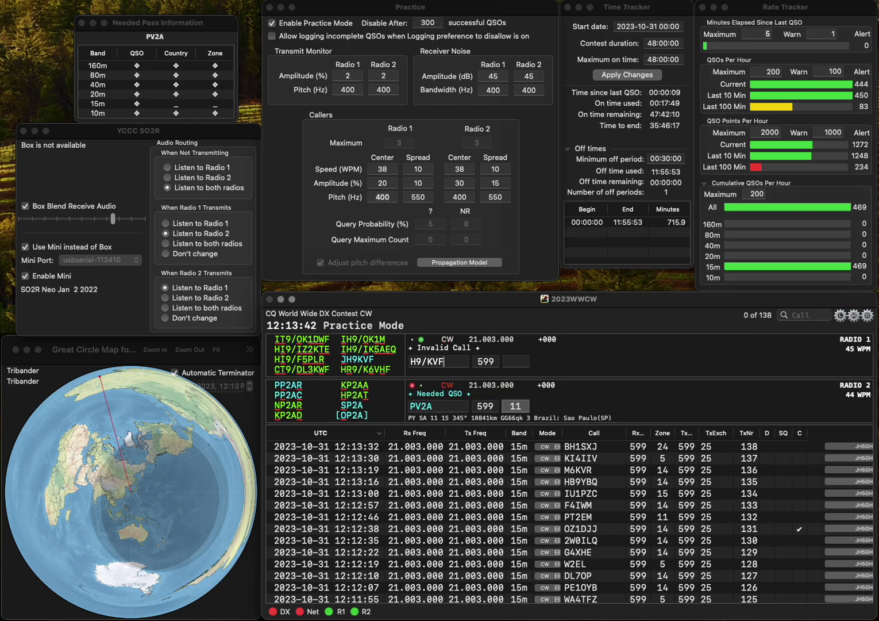
{"action": "type", "text": "R9/"}
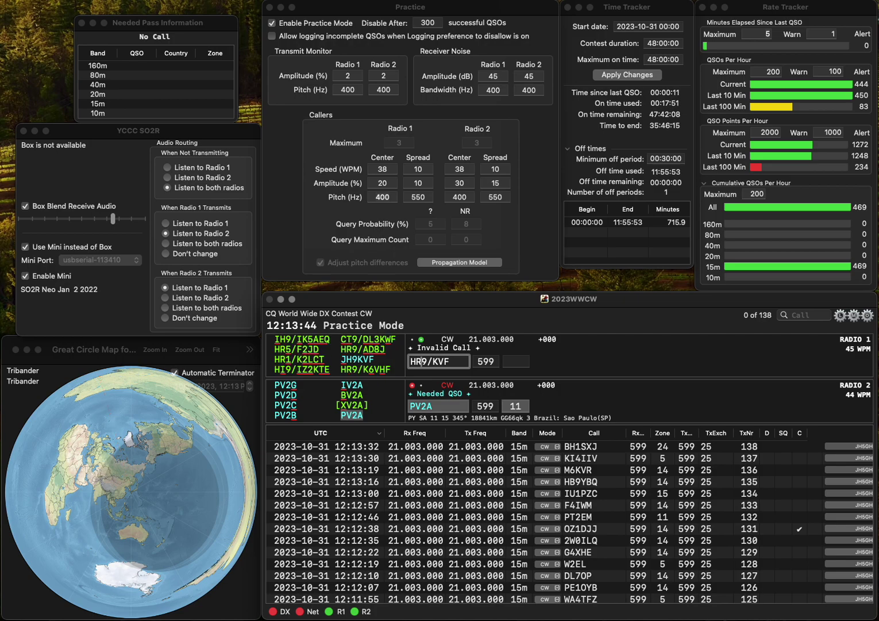
{"action": "type", "text": "KB"}
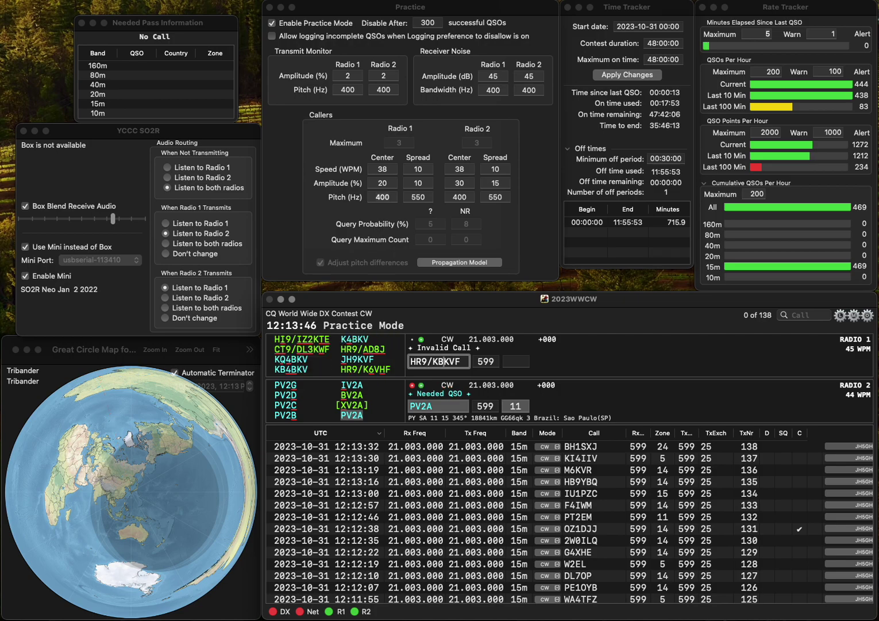
{"action": "key", "text": "BackSpace"}
{"action": "type", "text": "6"}
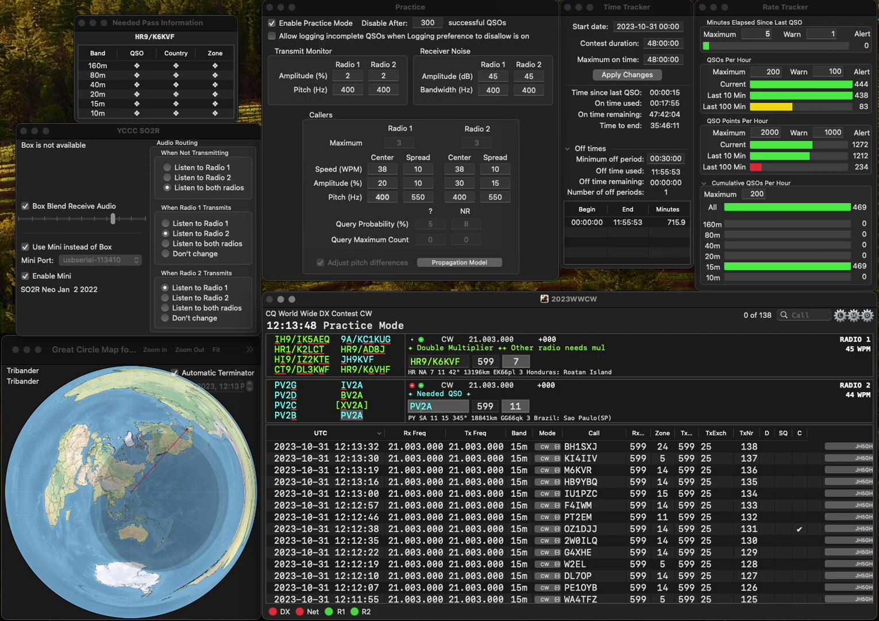
{"action": "key", "text": "Tab"}
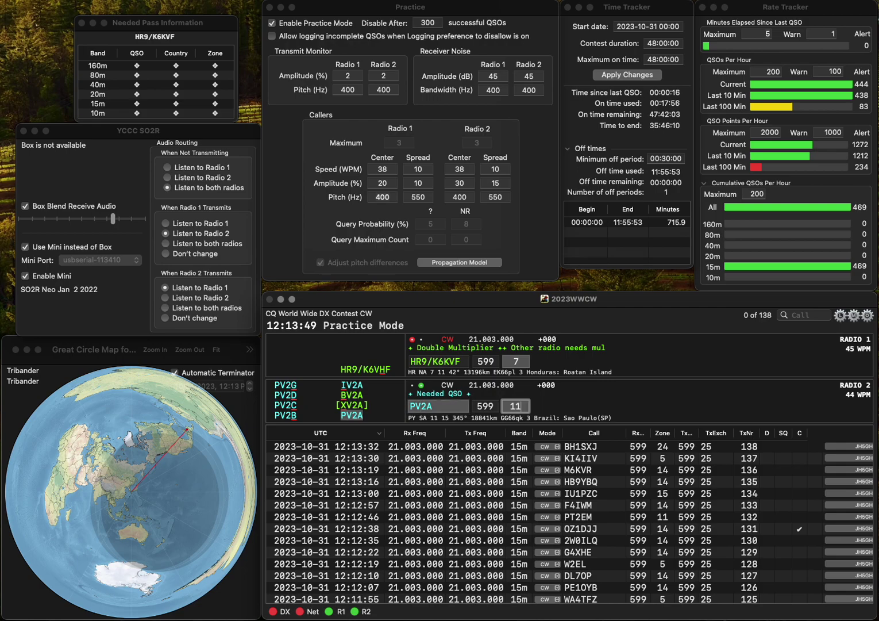
- Log the PV2A contact on Radio 2 and correct the Radio 1 call sign to HR9/K6VHF
{"action": "key", "text": "Return"}
{"action": "key", "text": "Right"}
{"action": "key", "text": "Right"}
{"action": "key", "text": "BackSpace"}
{"action": "type", "text": "H"}
{"action": "key", "text": "Left"}
{"action": "key", "text": "BackSpace"}
{"action": "type", "text": "V"}
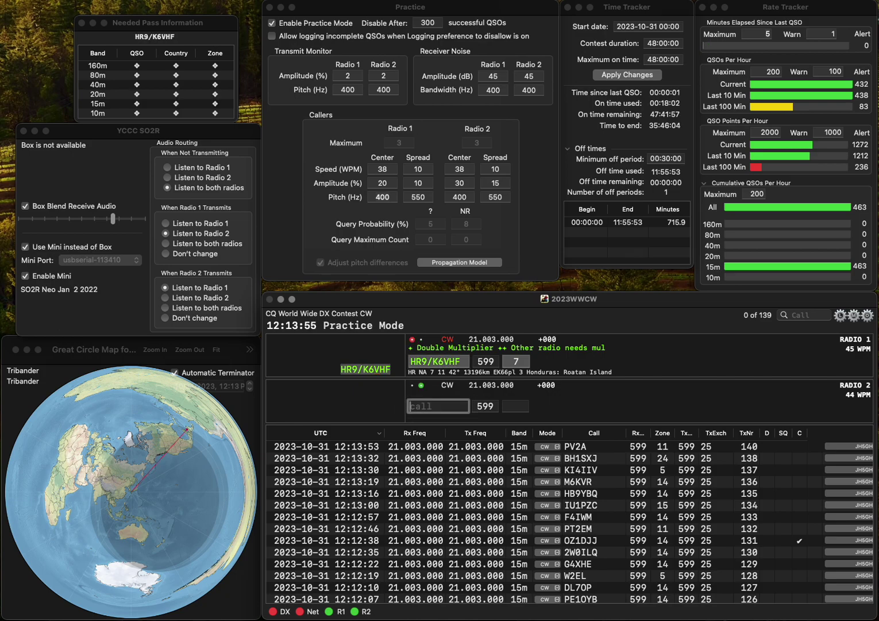
{"action": "type", "text": "KD8FEG"}
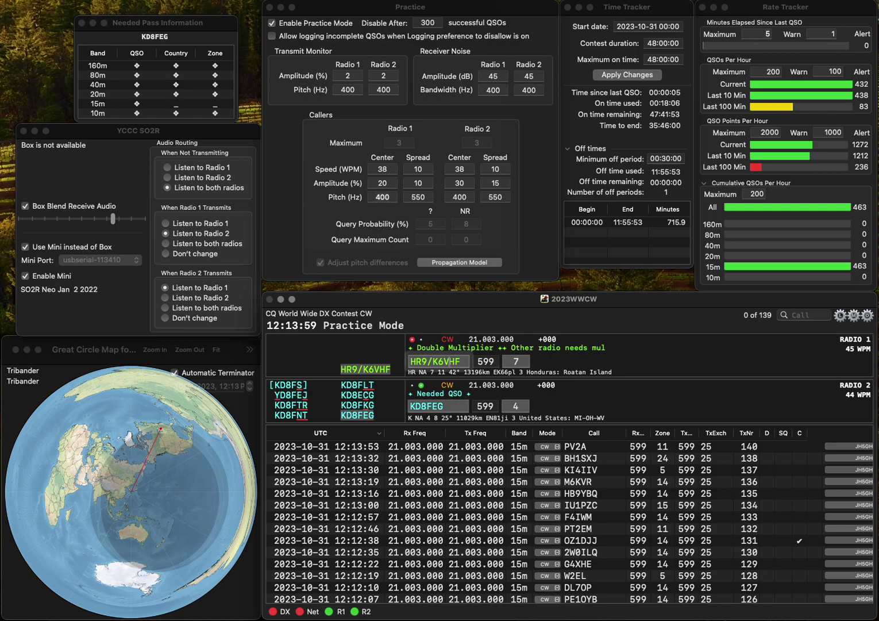
{"action": "key", "text": "Tab"}
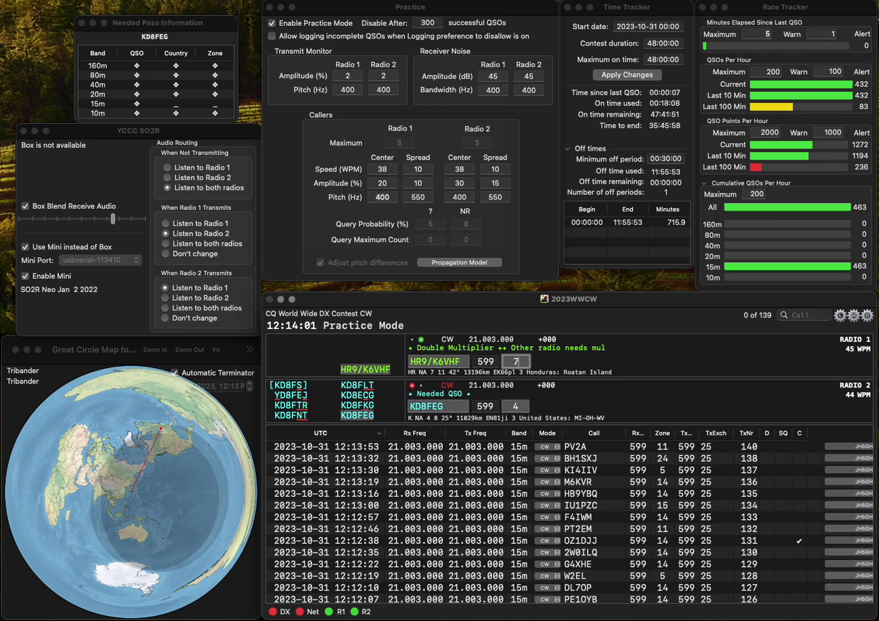
{"action": "key", "text": "Return"}
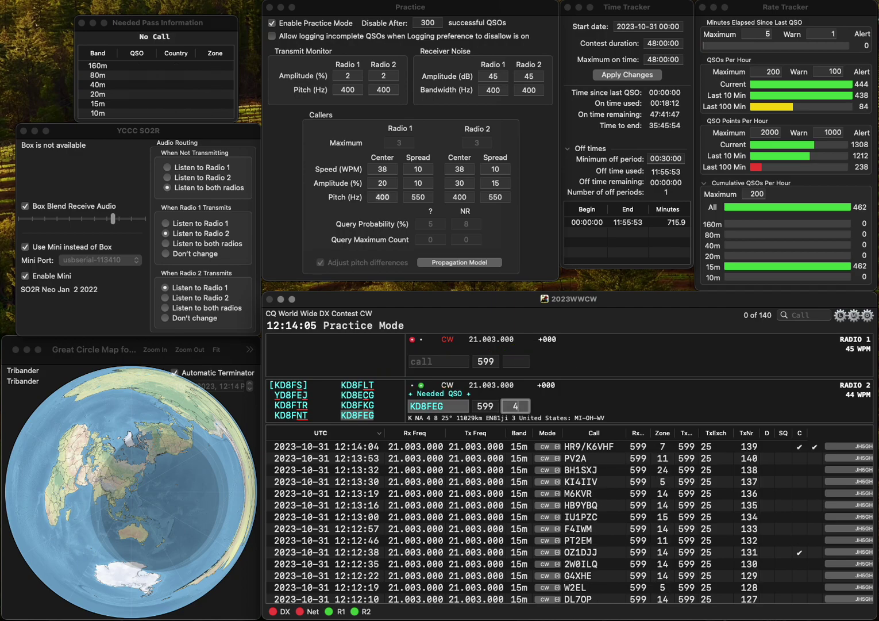
{"action": "key", "text": "Return"}
- Enter and send IO4T on Radio 1 and KE7PNW on Radio 2, and log both contacts
{"action": "type", "text": "IO4T"}
{"action": "key", "text": "Return"}
{"action": "type", "text": "KE7PNW"}
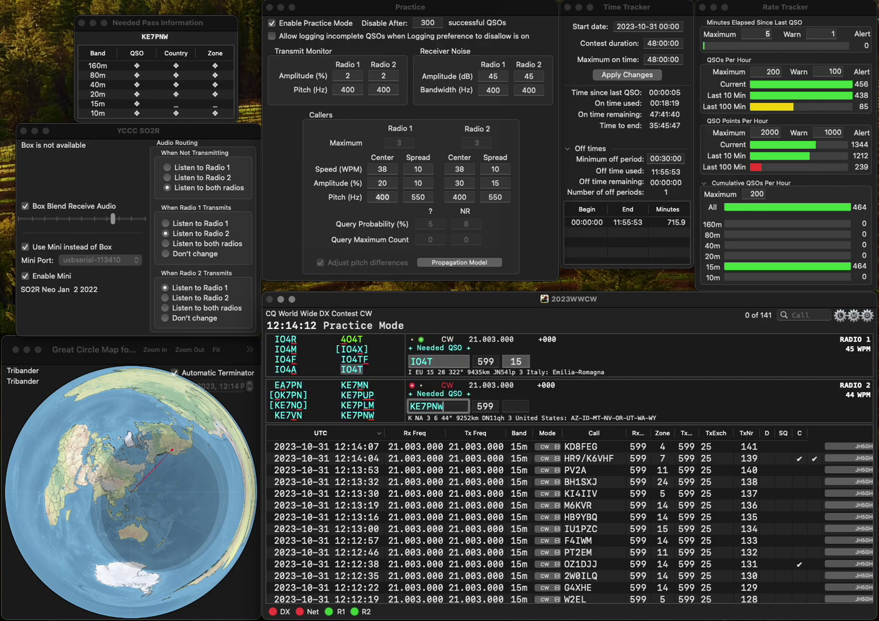
{"action": "key", "text": "Return"}
{"action": "key", "text": "Tab"}
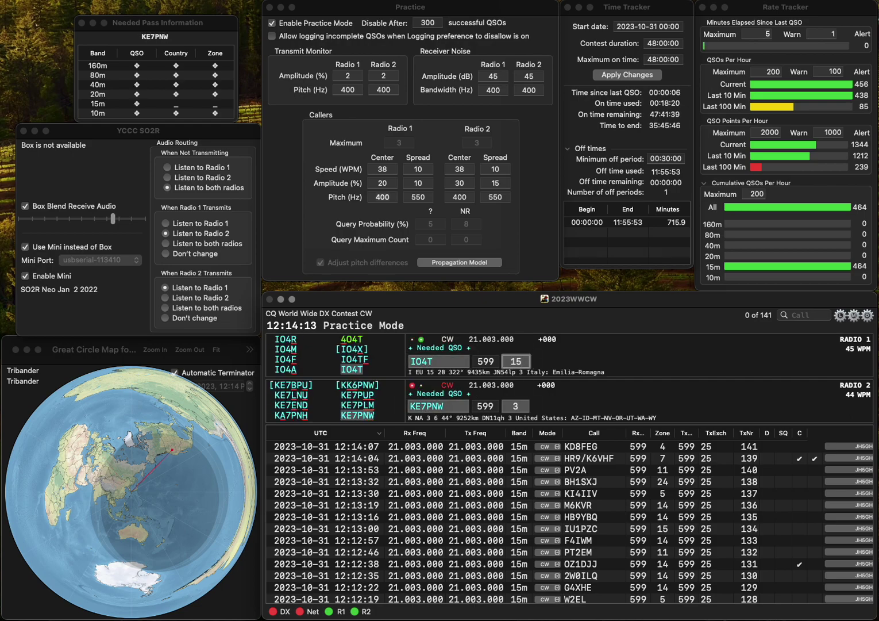
{"action": "key", "text": "Return"}
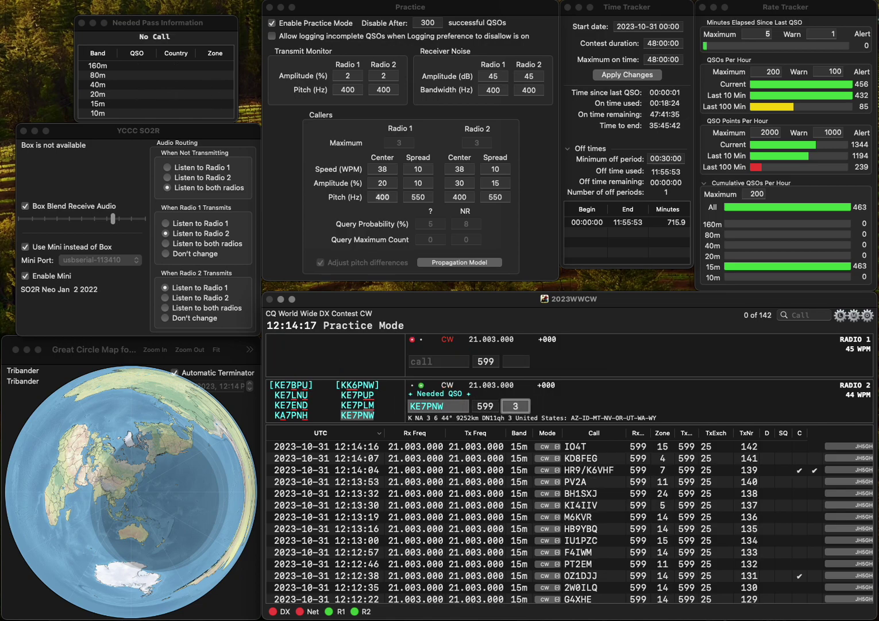
{"action": "key", "text": "Return"}
{"action": "type", "text": "W2MC"}
{"action": "key", "text": "Return"}
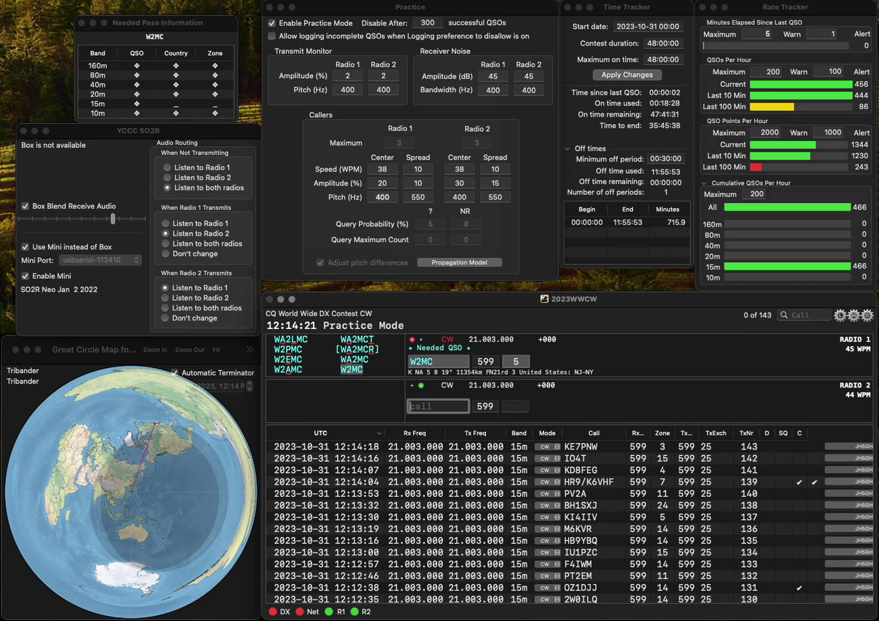
{"action": "type", "text": "OE3DD"}
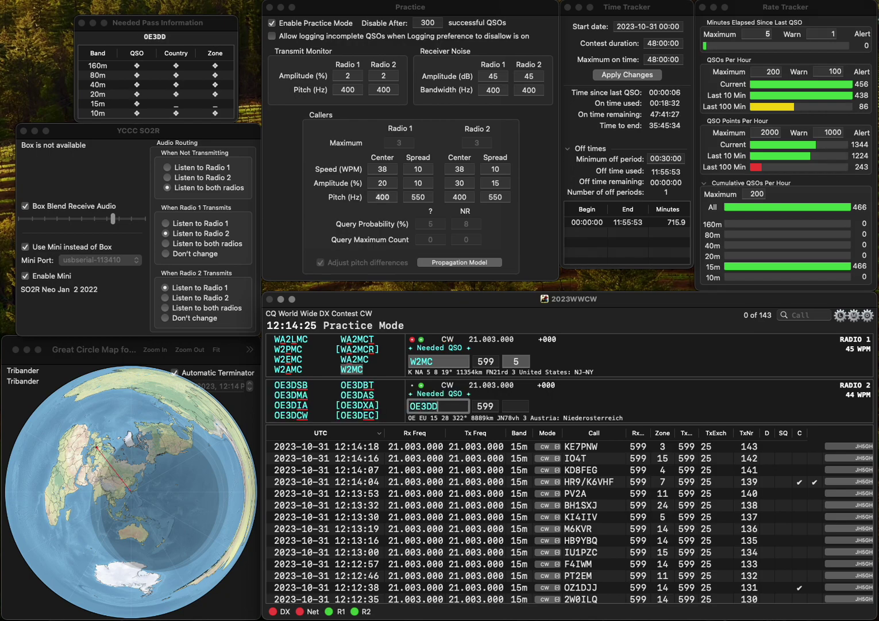
{"action": "type", "text": "T"}
{"action": "key", "text": "Return"}
{"action": "key", "text": "Tab"}
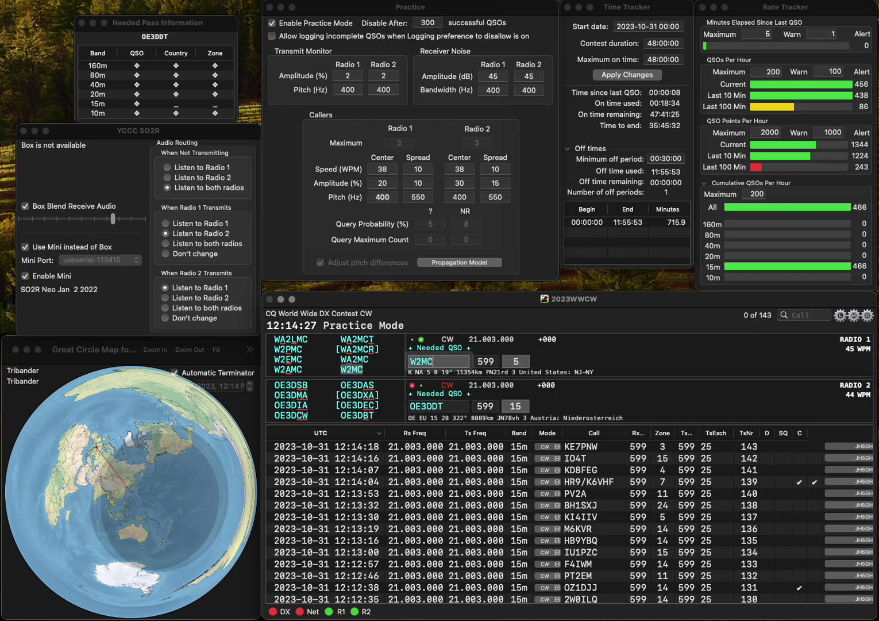
{"action": "key", "text": "Return"}
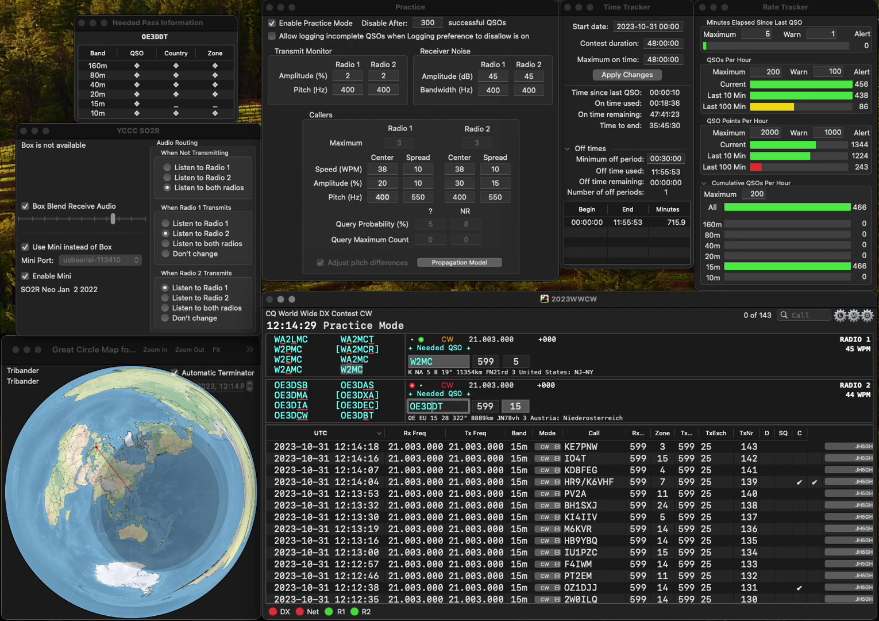
{"action": "key", "text": "Delete"}
{"action": "type", "text": "B"}
{"action": "key", "text": "Return"}
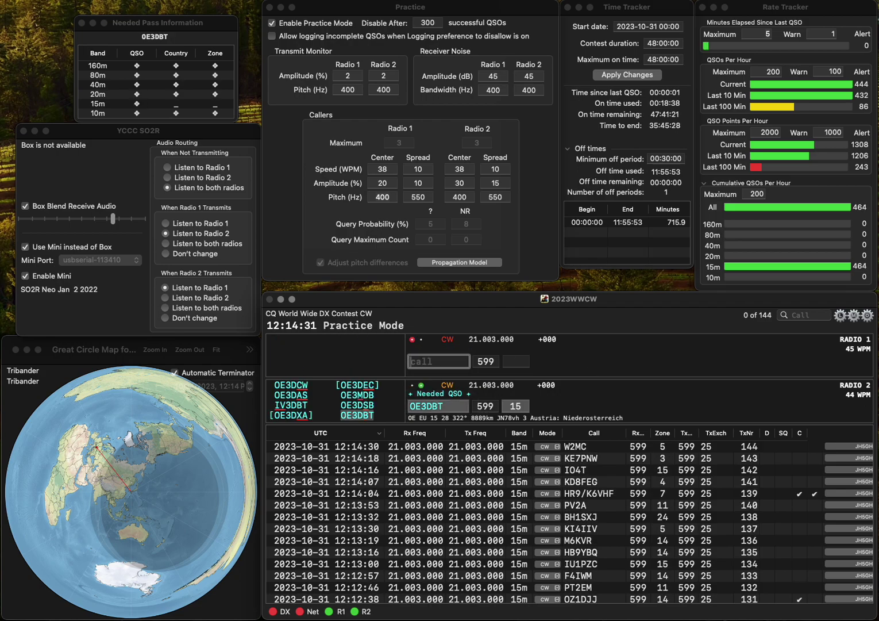
- Enter and send YC8AZO on Radio 1, and log the OE3DBT and YC8AZO contacts
{"action": "type", "text": "YC8AZO"}
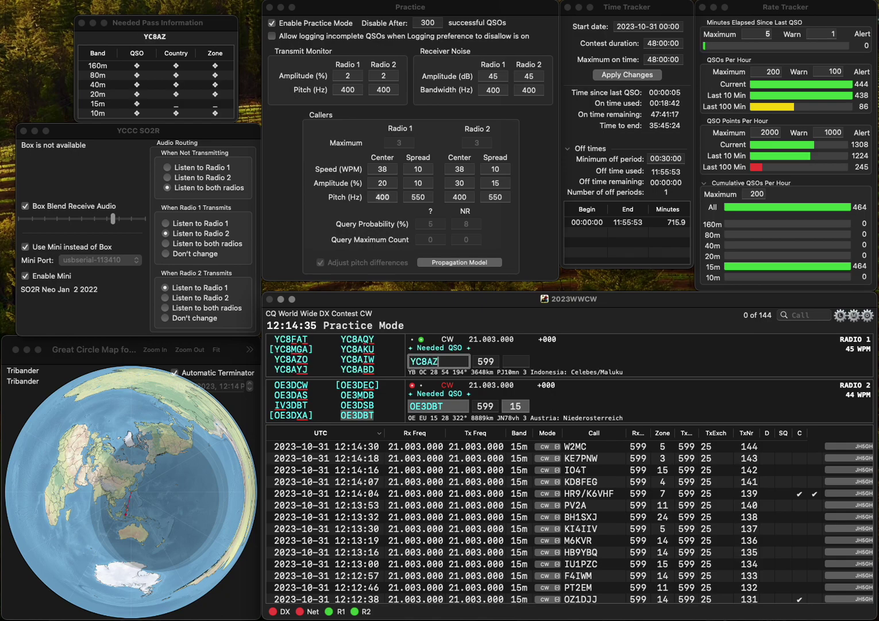
{"action": "key", "text": "Return"}
{"action": "key", "text": "Return"}
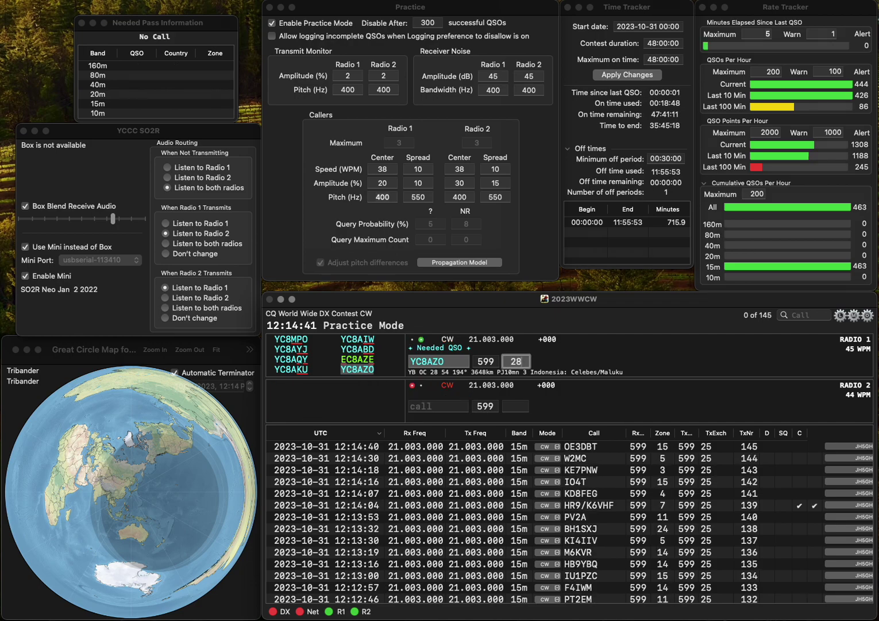
{"action": "key", "text": "Return"}
- Enter and send W4FDA on Radio 2 and SY2APF on Radio 1
{"action": "type", "text": "W4FDA"}
{"action": "key", "text": "Return"}
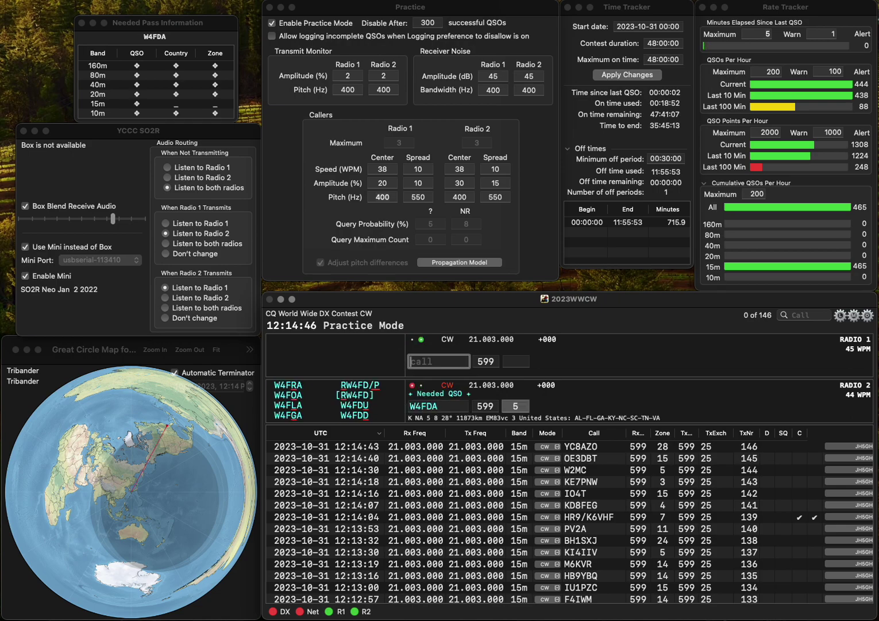
{"action": "type", "text": "SY2APF"}
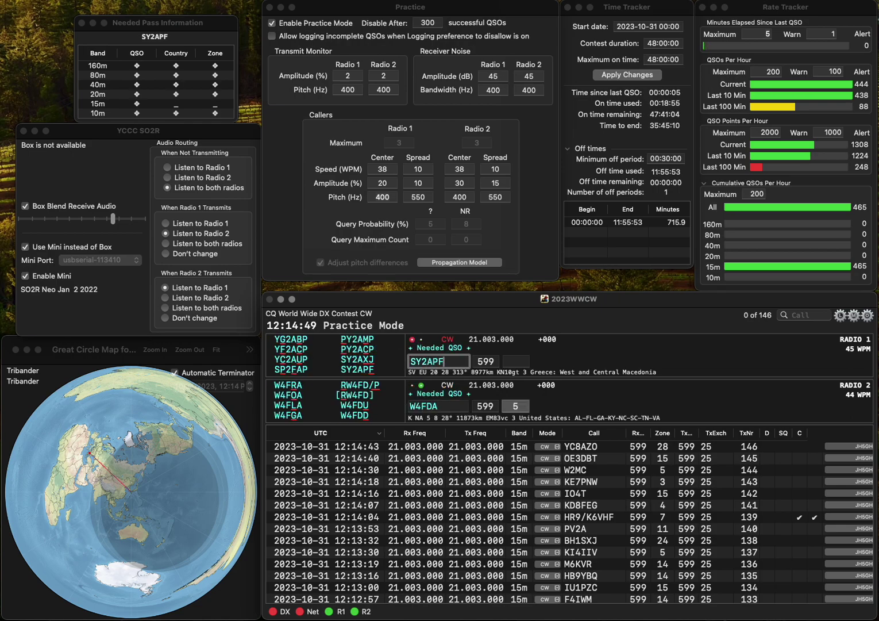
{"action": "key", "text": "Return"}
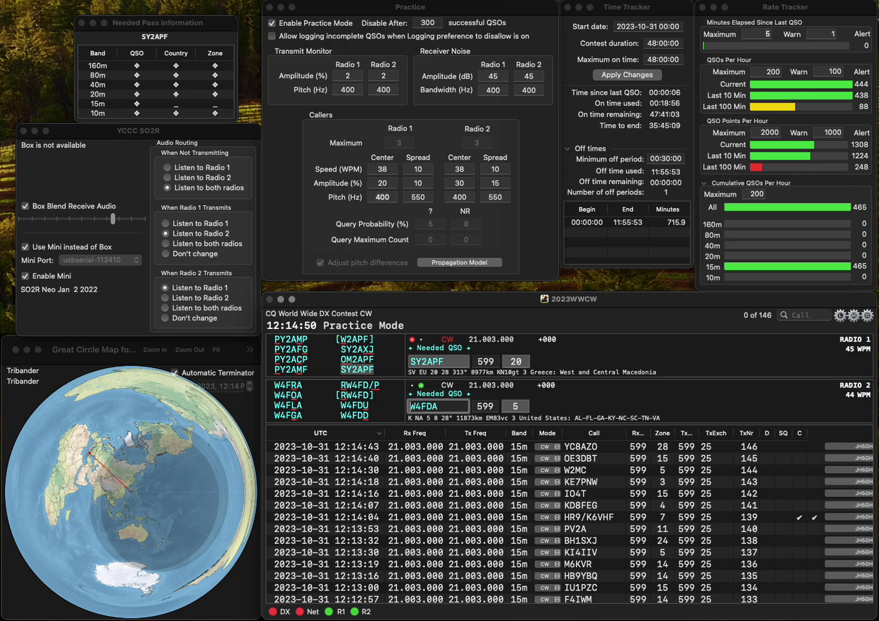
{"action": "key", "text": "Right"}
{"action": "key", "text": "Right"}
{"action": "key", "text": "BackSpace"}
{"action": "type", "text": "L"}
{"action": "key", "text": "Return"}
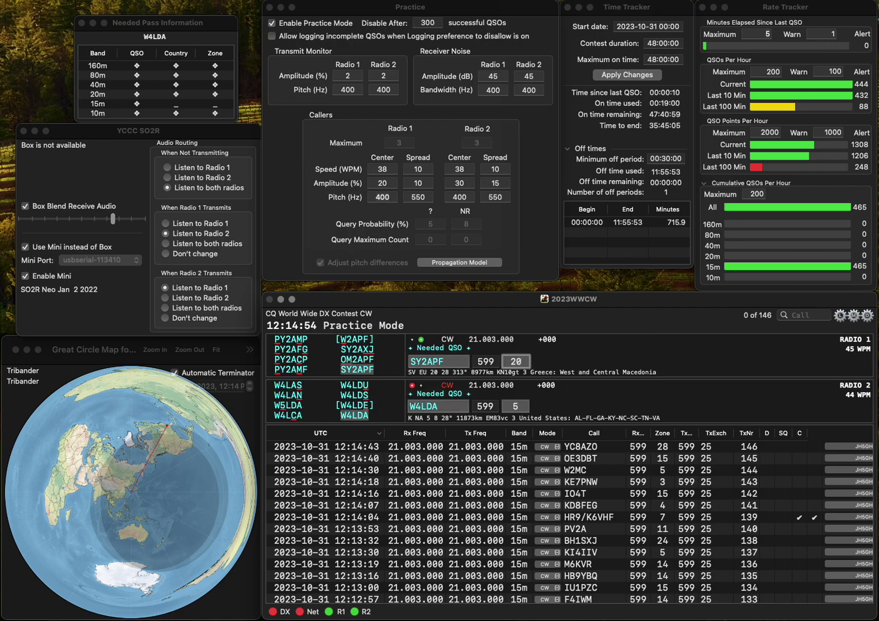
{"action": "key", "text": "Return"}
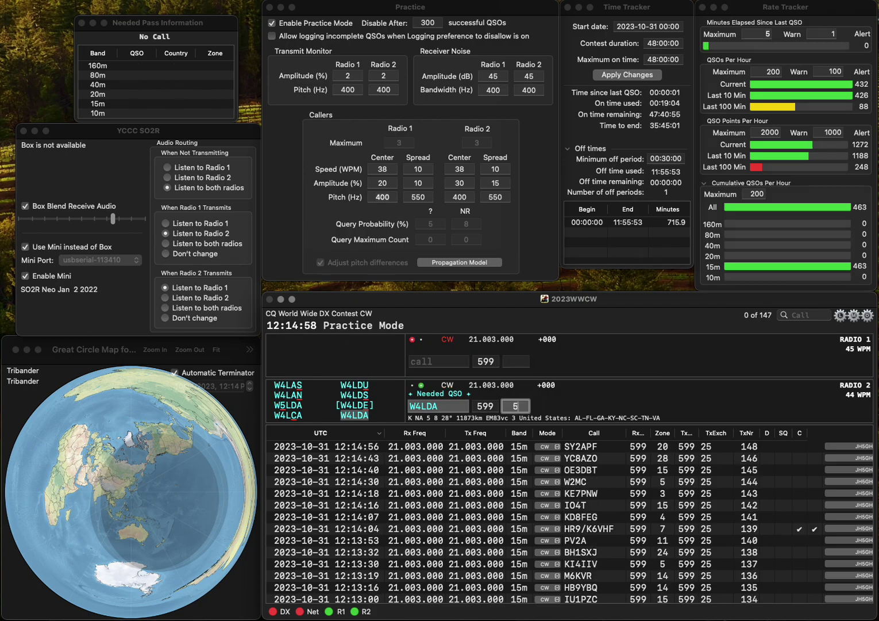
{"action": "key", "text": "Return"}
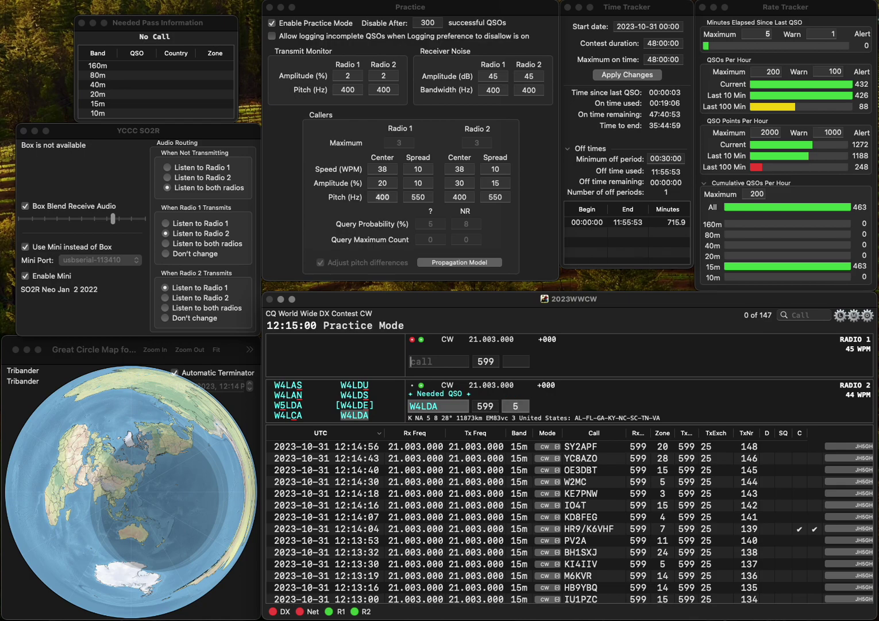
- Enter and send M0ORD on Radio 1 and VE7ZDL on Radio 2, and log both contacts
{"action": "type", "text": "M"}
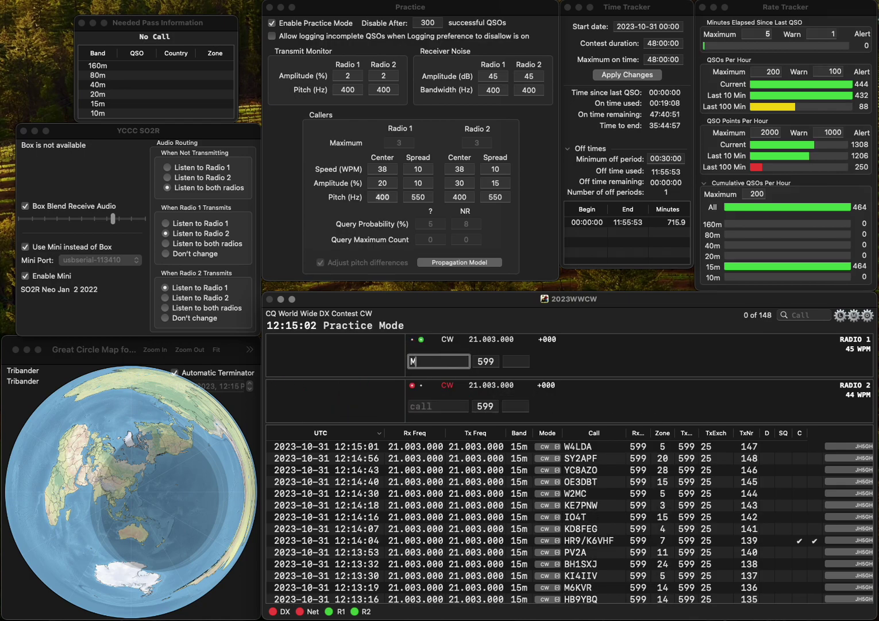
{"action": "type", "text": "0ORD"}
{"action": "key", "text": "Return"}
{"action": "type", "text": "VE7ZDR"}
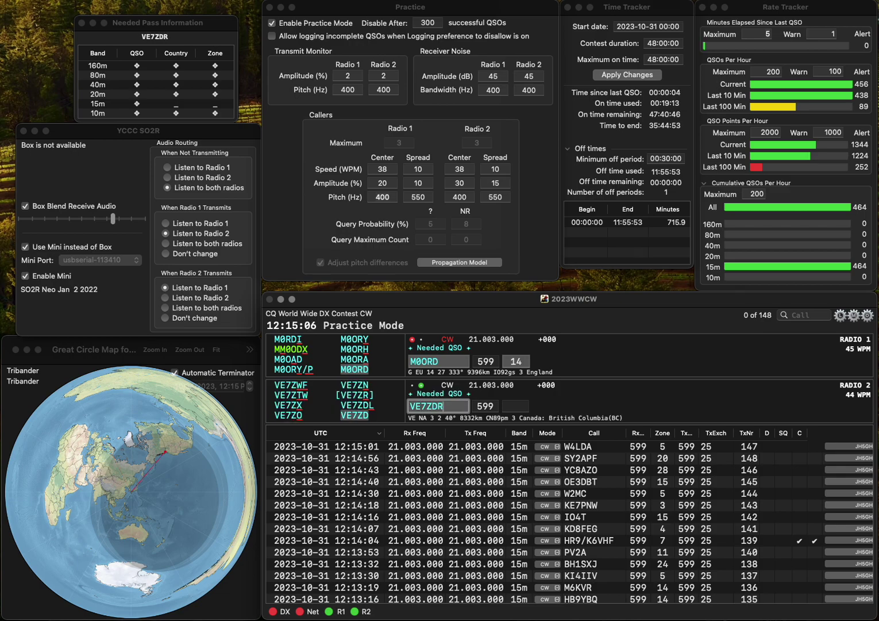
{"action": "key", "text": "BackSpace"}
{"action": "type", "text": "L"}
{"action": "key", "text": "Return"}
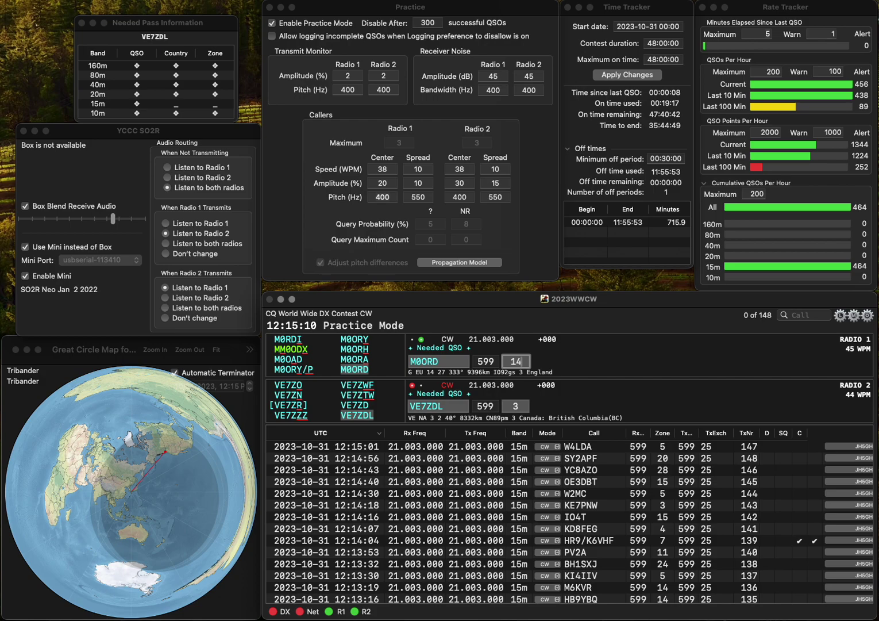
{"action": "key", "text": "Return"}
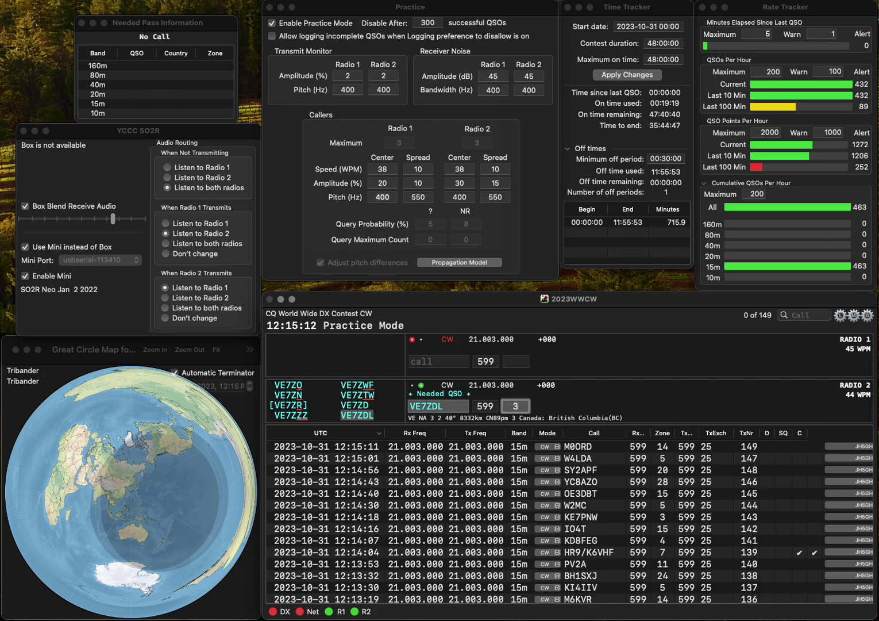
{"action": "key", "text": "Return"}
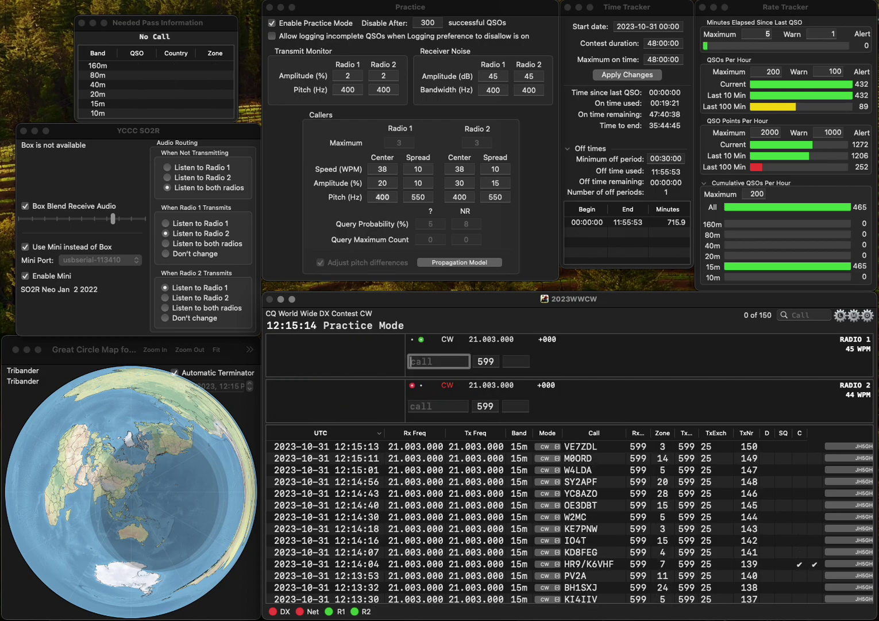
{"action": "type", "text": "OE5X"}
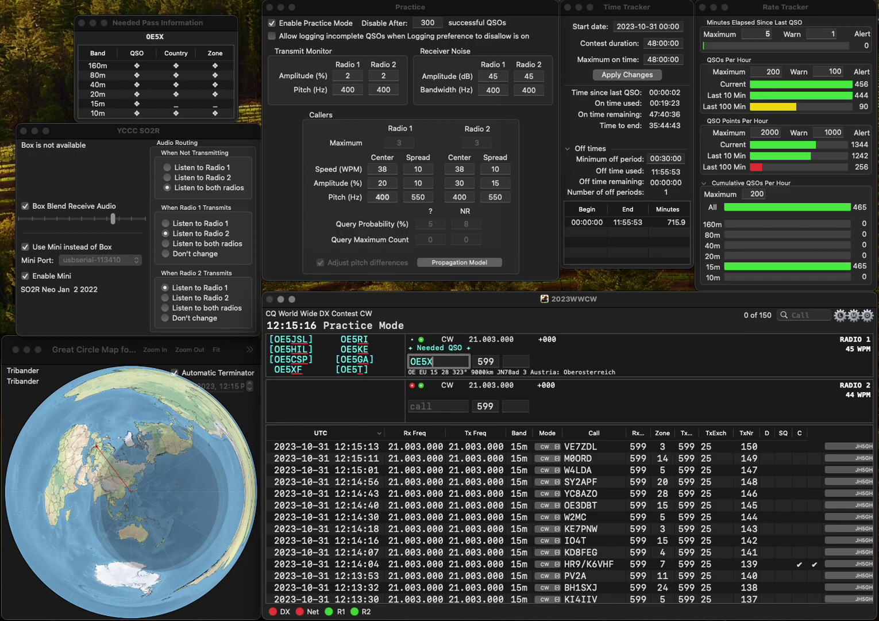
{"action": "type", "text": "RL"}
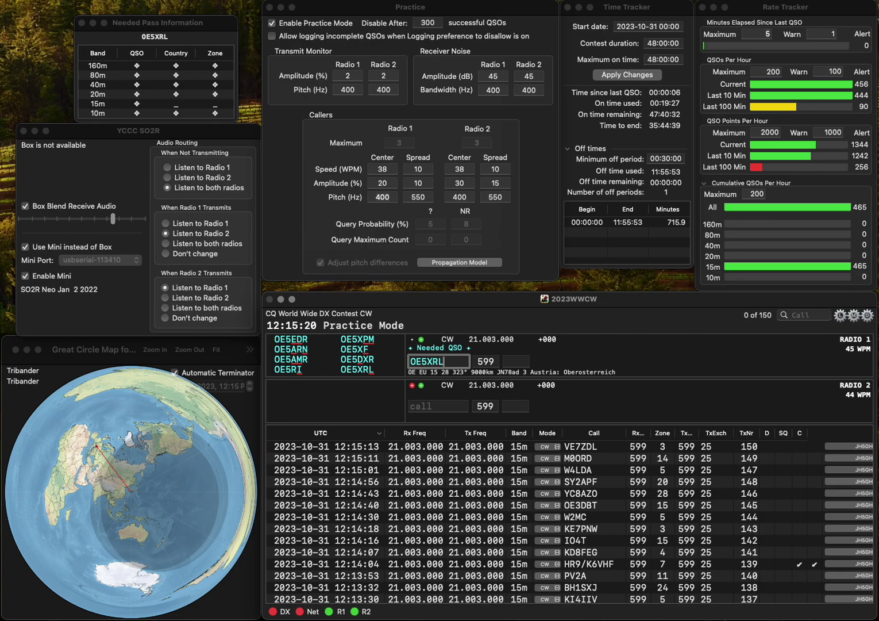
{"action": "type", "text": "RL"}
{"action": "key", "text": "Return"}
{"action": "left_click", "coordinate": [438, 406]}
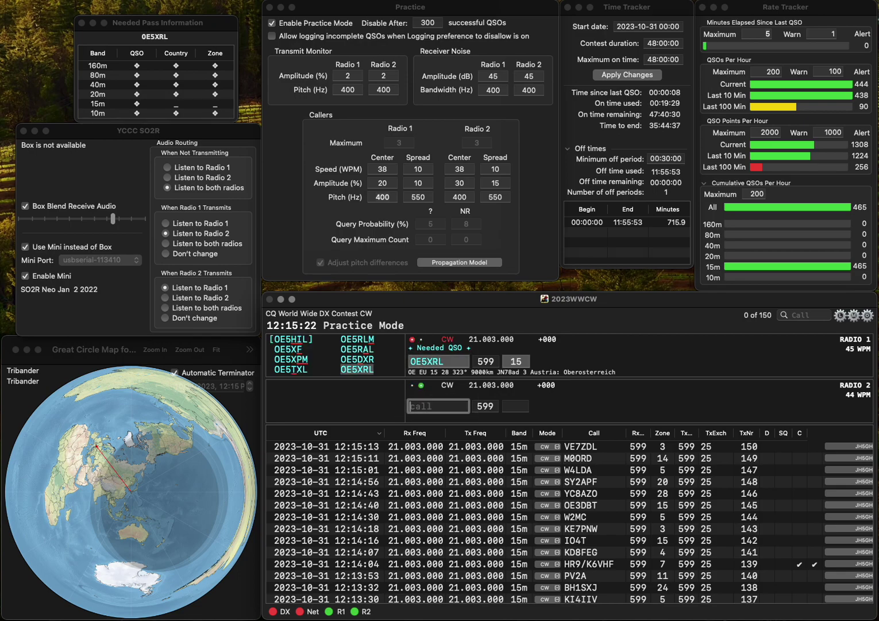
{"action": "type", "text": "HFR"}
{"action": "left_click", "coordinate": [410, 405]}
{"action": "type", "text": "OE"}
{"action": "key", "text": "BackSpace"}
{"action": "key", "text": "BackSpace"}
{"action": "type", "text": "G2"}
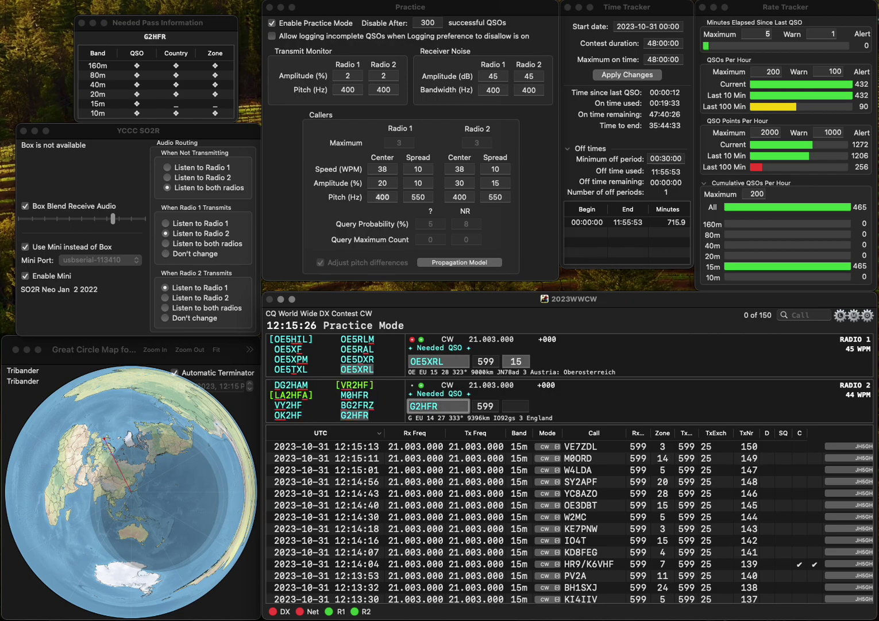
{"action": "key", "text": "Return"}
{"action": "key", "text": "Return"}
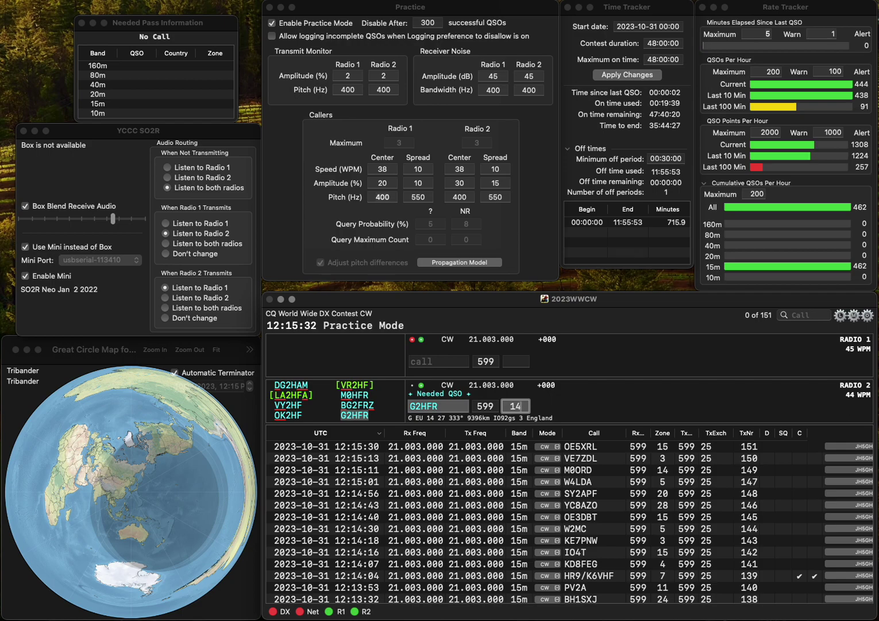
{"action": "key", "text": "Return"}
{"action": "type", "text": "UW8SM"}
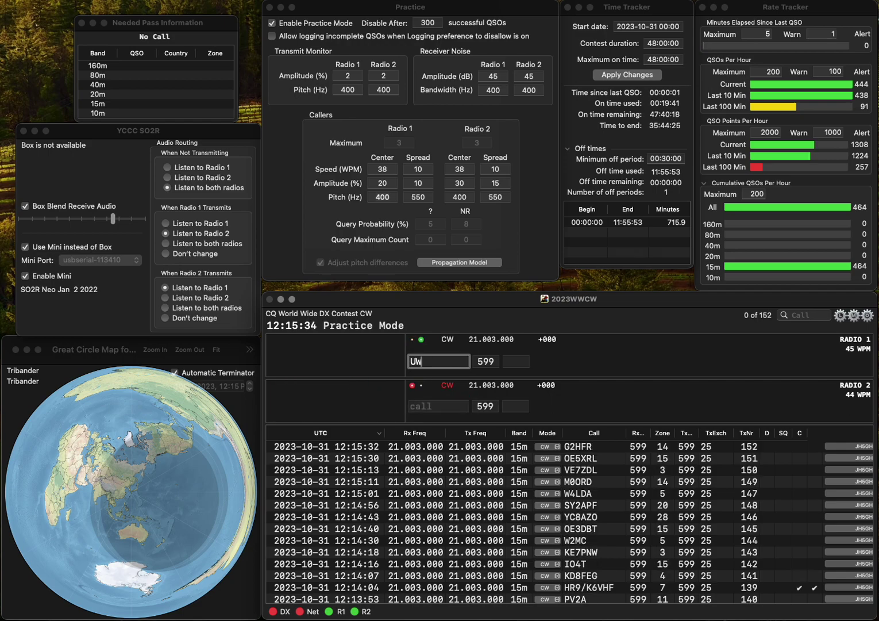
{"action": "key", "text": "Return"}
{"action": "type", "text": "W4ED"}
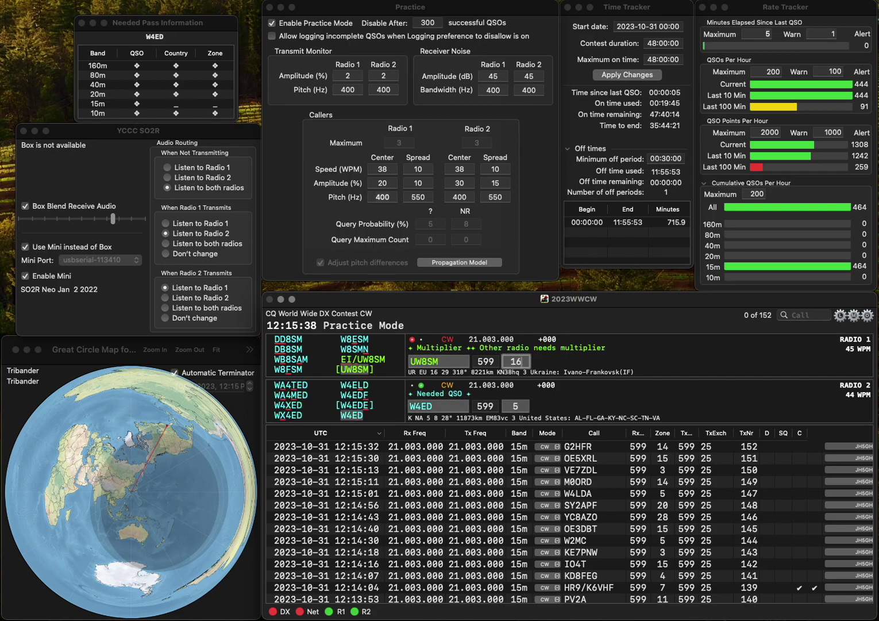
{"action": "key", "text": "Return"}
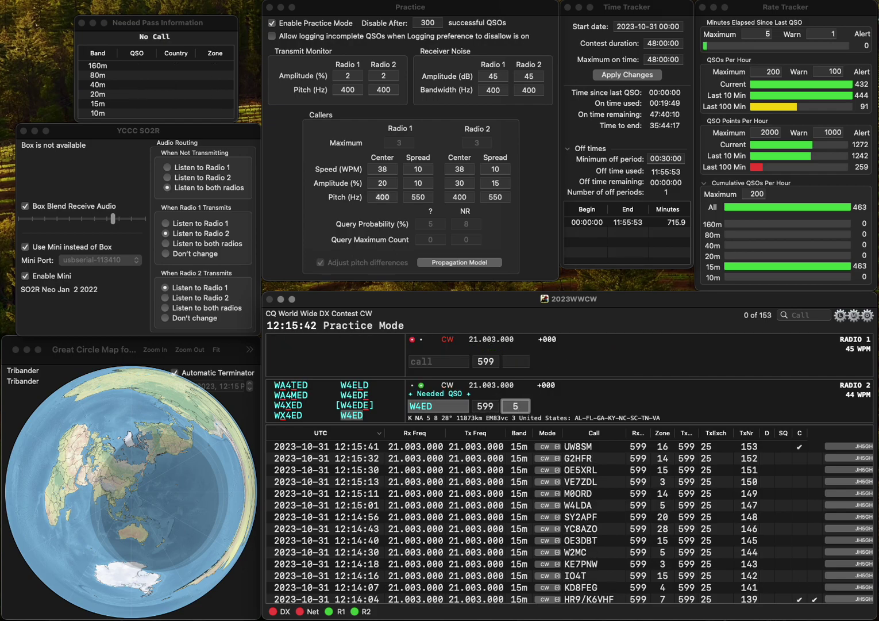
{"action": "key", "text": "Return"}
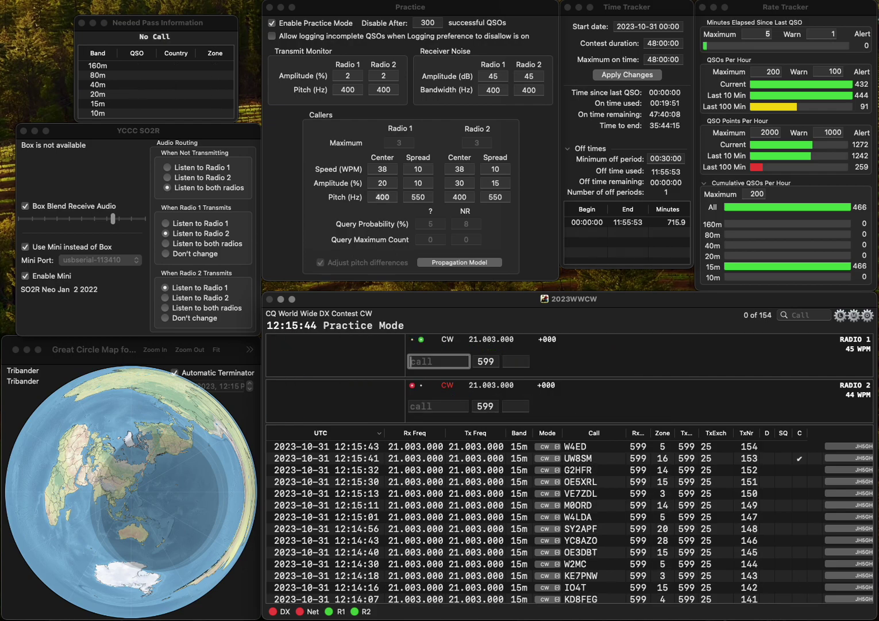
- Enter and send N0JCM on Radio 1, and enter NKO4PZW as the call sign on Radio 2
{"action": "type", "text": "N0JCM"}
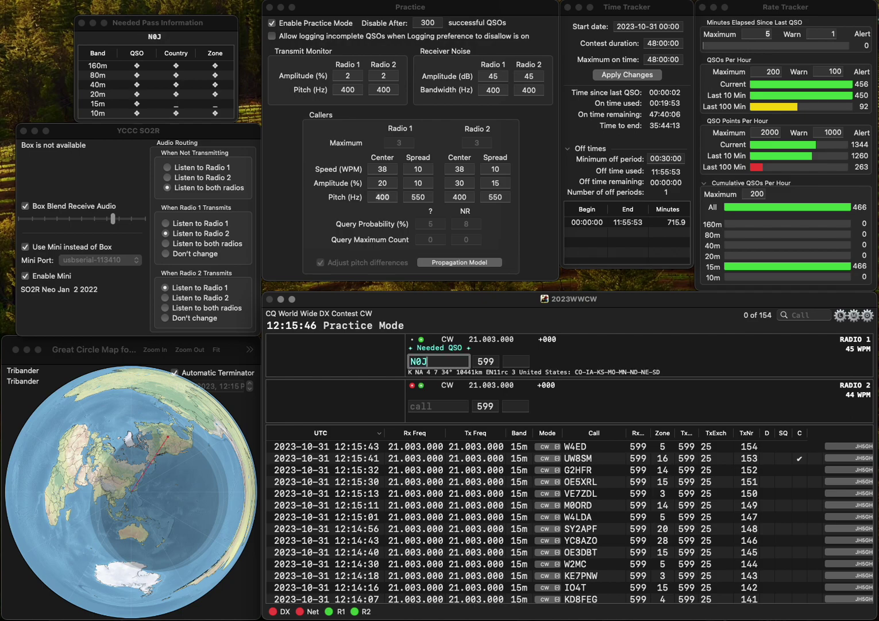
{"action": "key", "text": "Return"}
{"action": "type", "text": "NKO4PZW"}
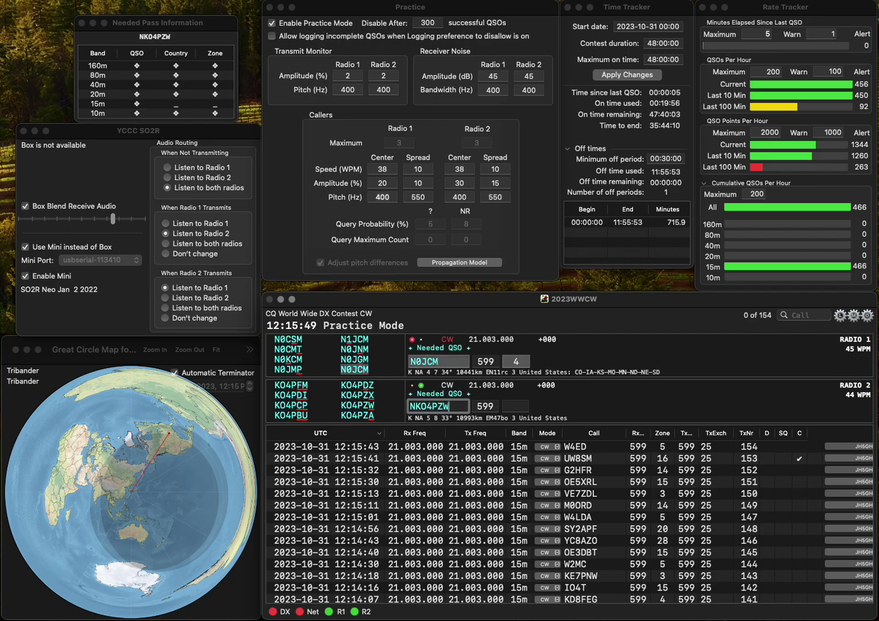
{"action": "left_click", "coordinate": [409, 405]}
{"action": "key", "text": "Delete"}
{"action": "key", "text": "Return"}
{"action": "key", "text": "Up"}
{"action": "key", "text": "Return"}
{"action": "key", "text": "Down"}
{"action": "key", "text": "space"}
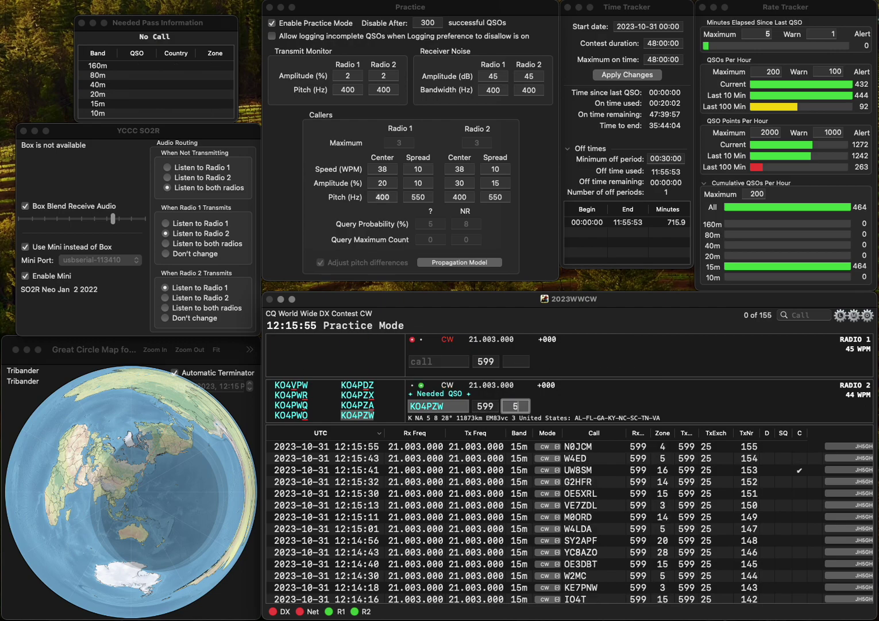
{"action": "key", "text": "Return"}
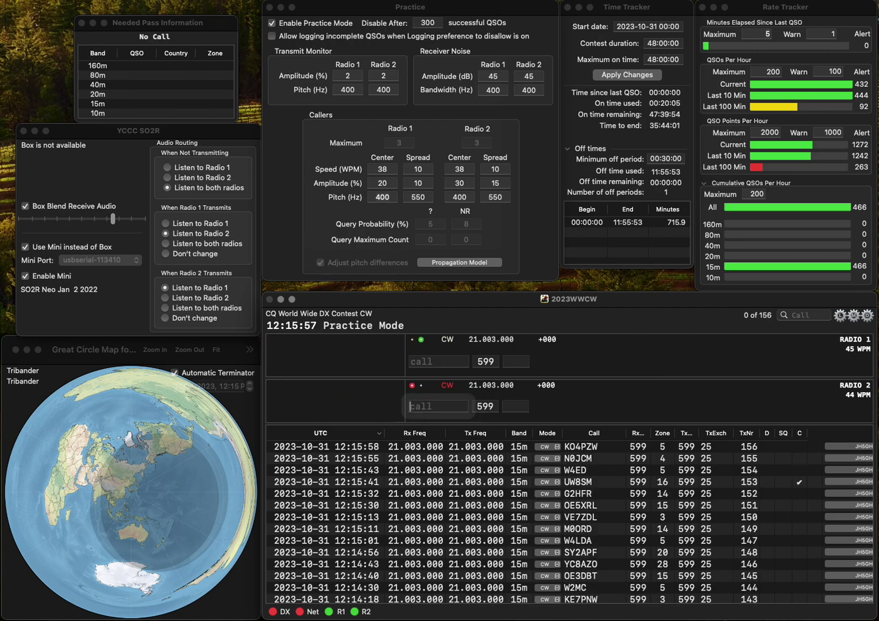
- Enter and send KV1P on Radio 1 and M0DYI on Radio 2
{"action": "type", "text": "KV1P"}
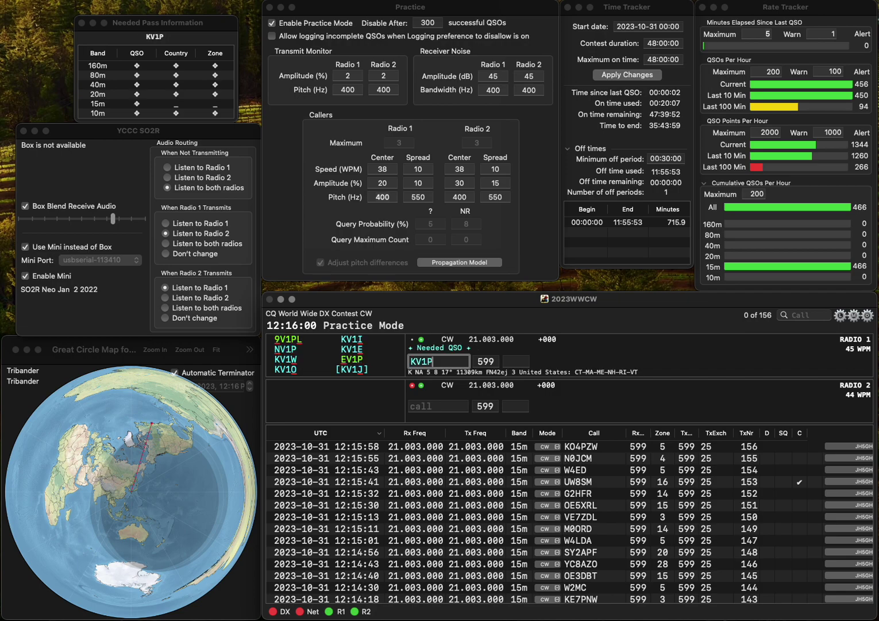
{"action": "key", "text": "Return"}
{"action": "type", "text": "0DYI"}
{"action": "key", "text": "Home"}
{"action": "type", "text": "M"}
{"action": "key", "text": "Return"}
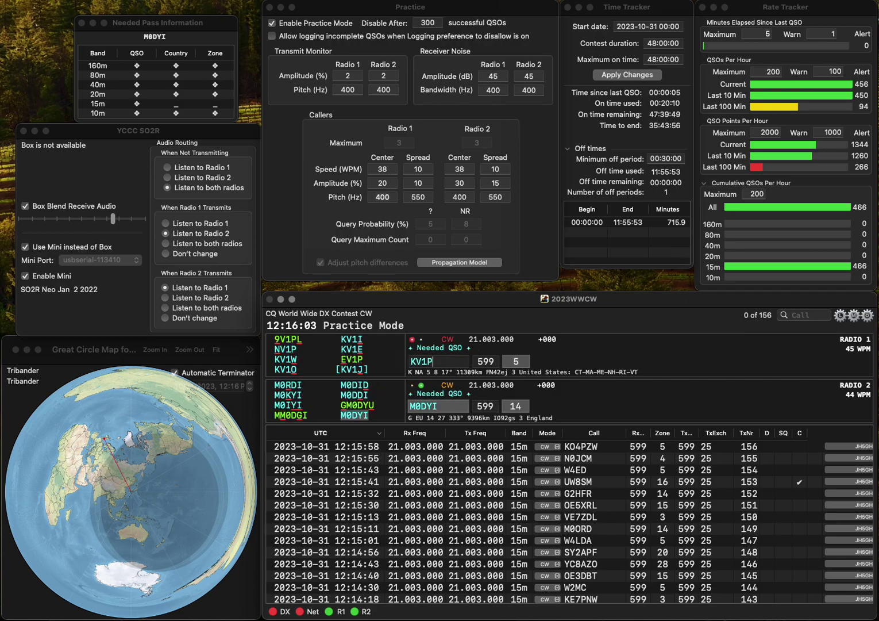
{"action": "key", "text": "BackSpace"}
{"action": "type", "text": "4J"}
{"action": "key", "text": "Delete"}
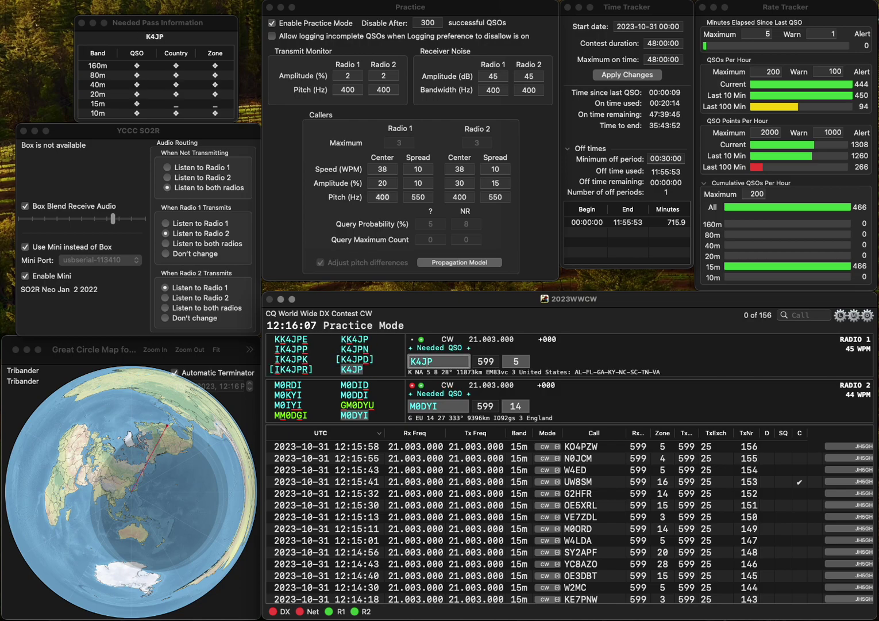
{"action": "key", "text": "Return"}
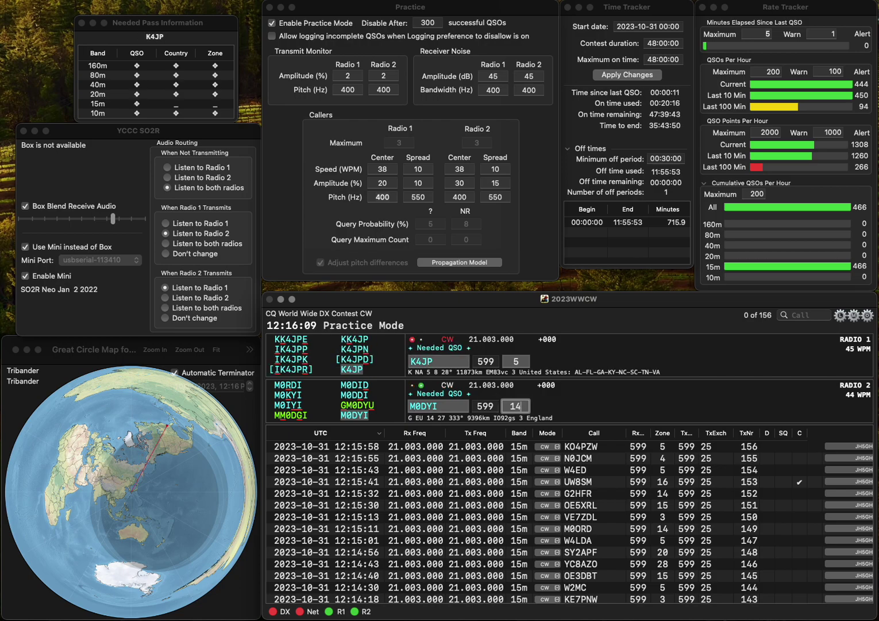
{"action": "key", "text": "Return"}
- Correct the Radio 1 call sign to K4JIP, enter and send VK3MTV on Radio 2, and log both contacts
{"action": "key", "text": "grave"}
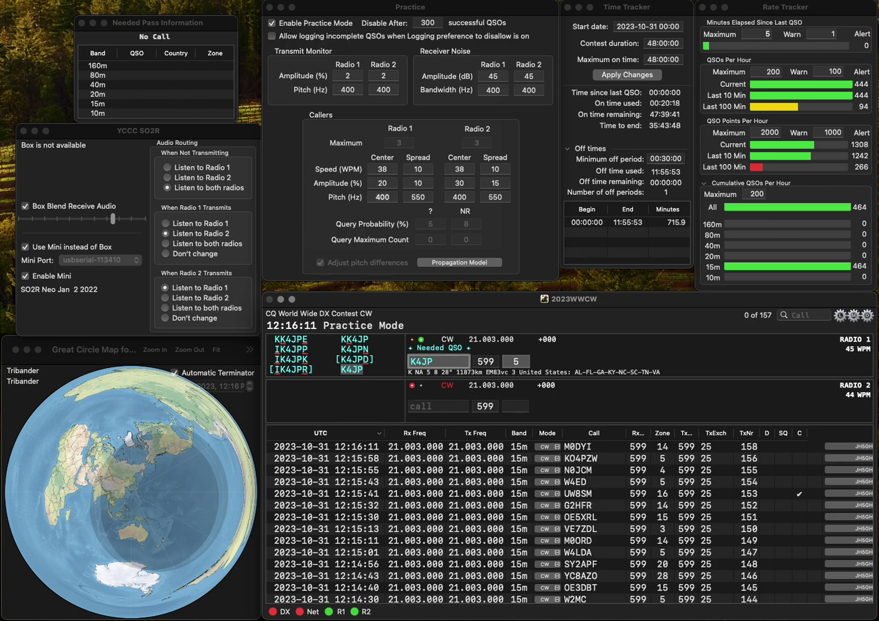
{"action": "type", "text": "I"}
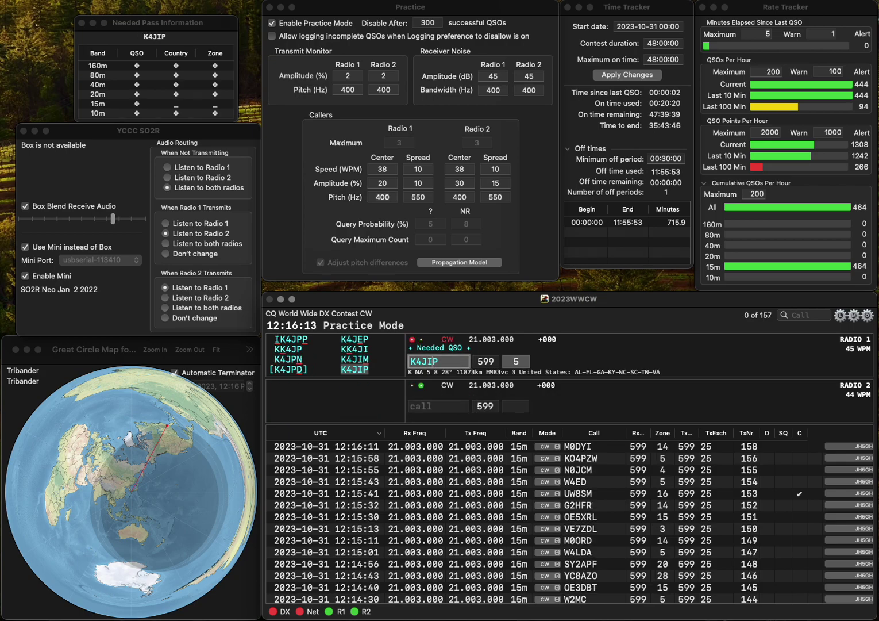
{"action": "key", "text": "grave"}
{"action": "type", "text": "K"}
{"action": "type", "text": "K3MTV"}
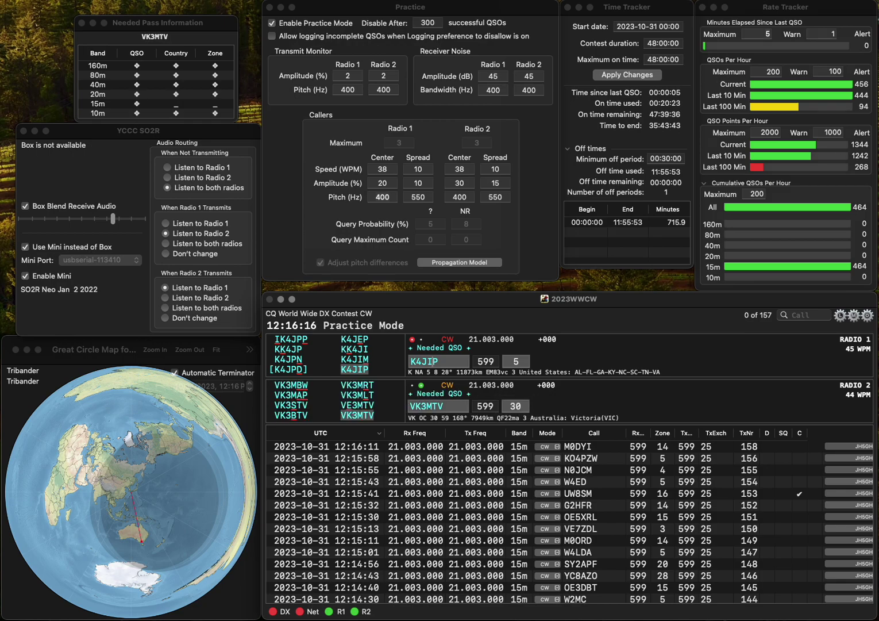
{"action": "key", "text": "space"}
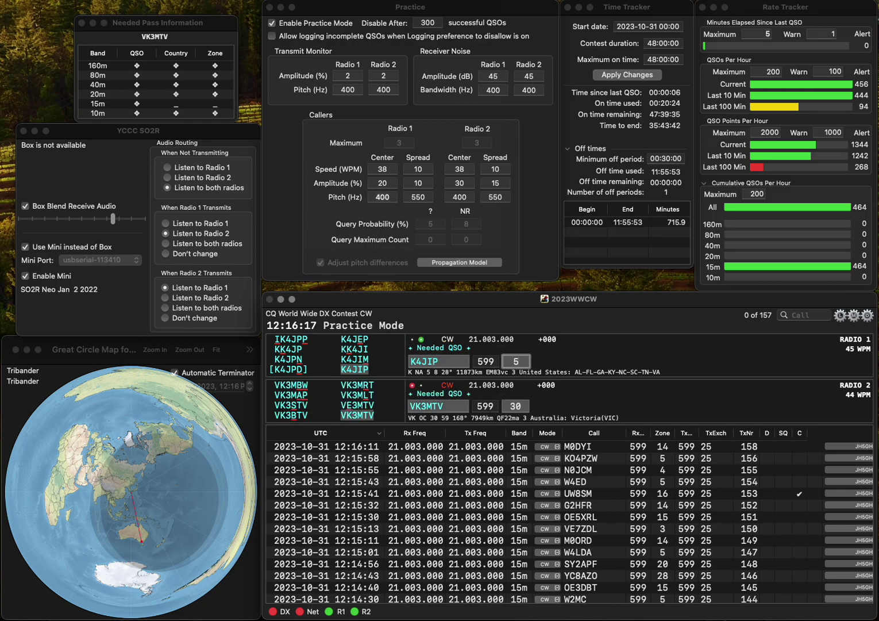
{"action": "key", "text": "Return"}
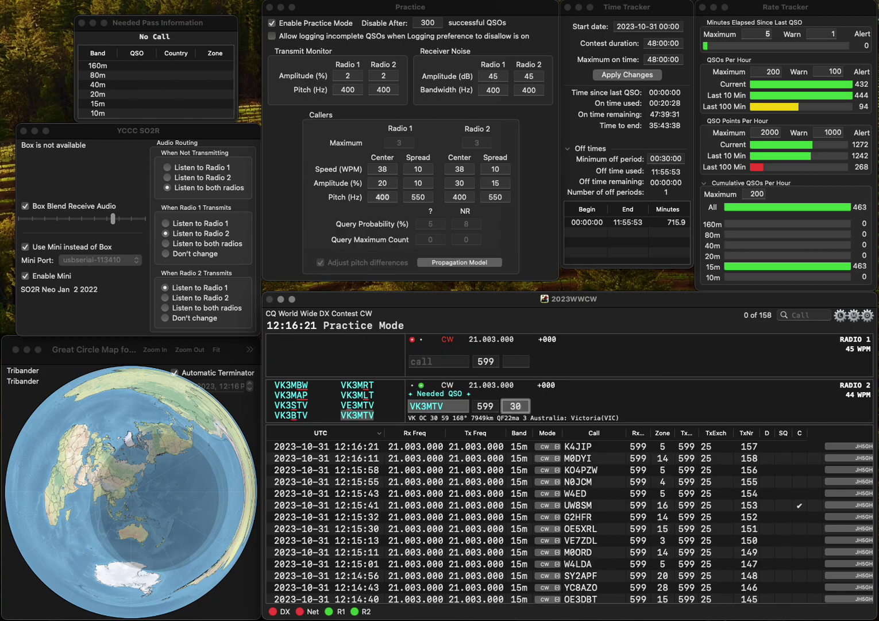
{"action": "key", "text": "Return"}
{"action": "type", "text": "KD9SAZ"}
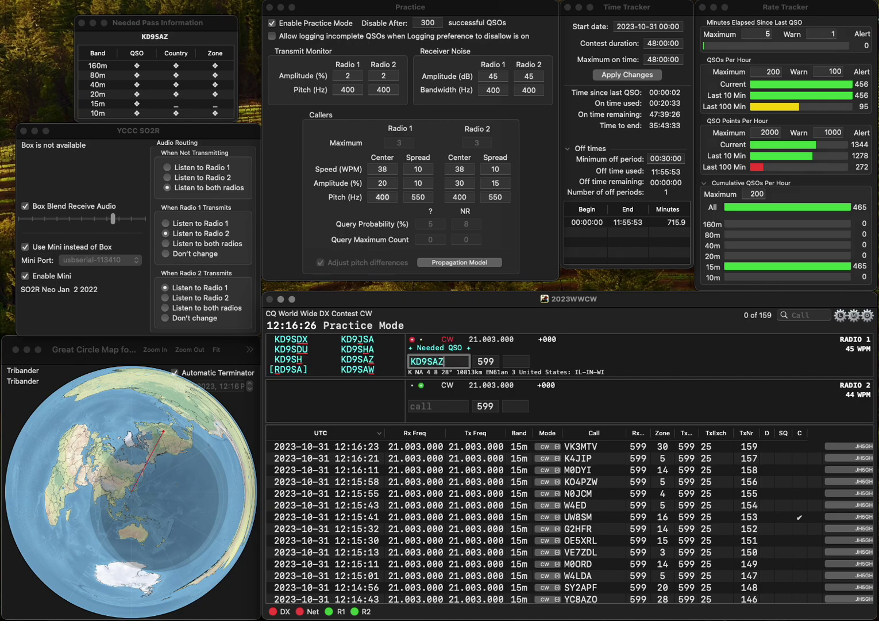
{"action": "key", "text": "Return"}
{"action": "type", "text": "KF2FK"}
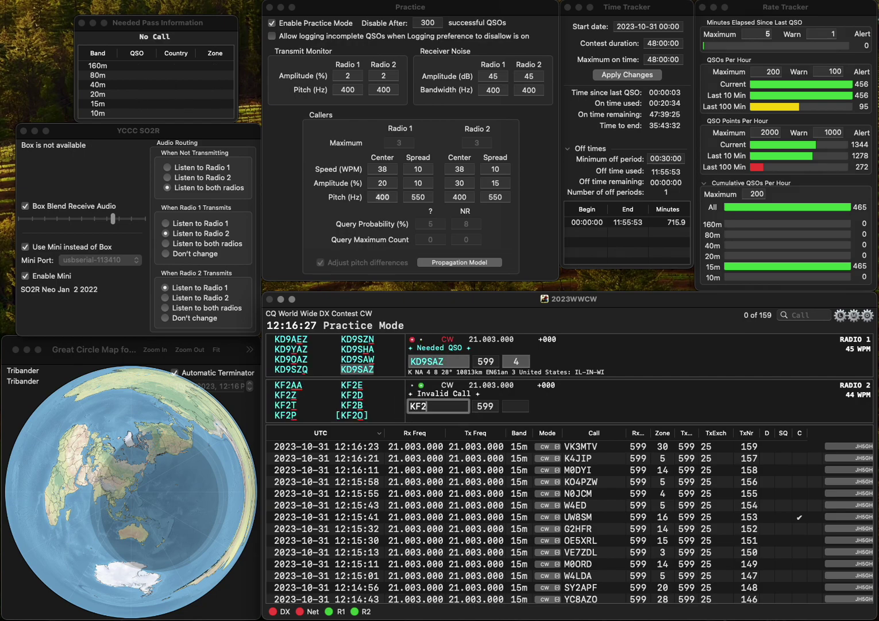
{"action": "key", "text": "Tab"}
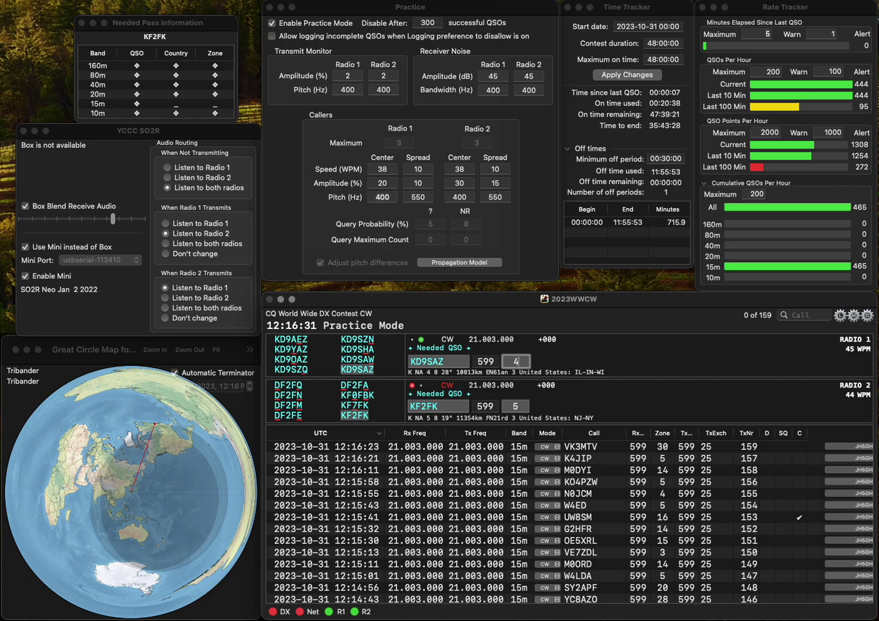
{"action": "key", "text": "Return"}
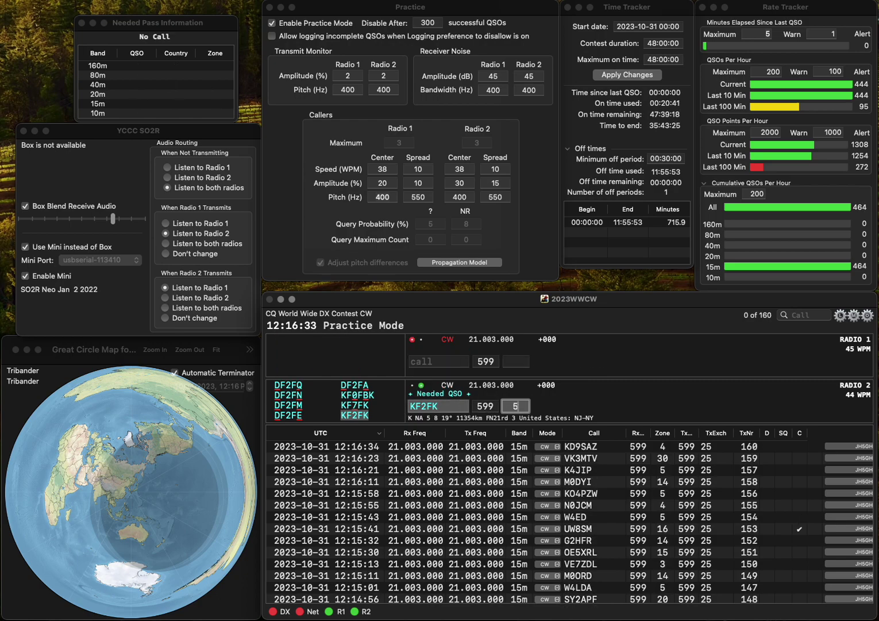
{"action": "key", "text": "Return"}
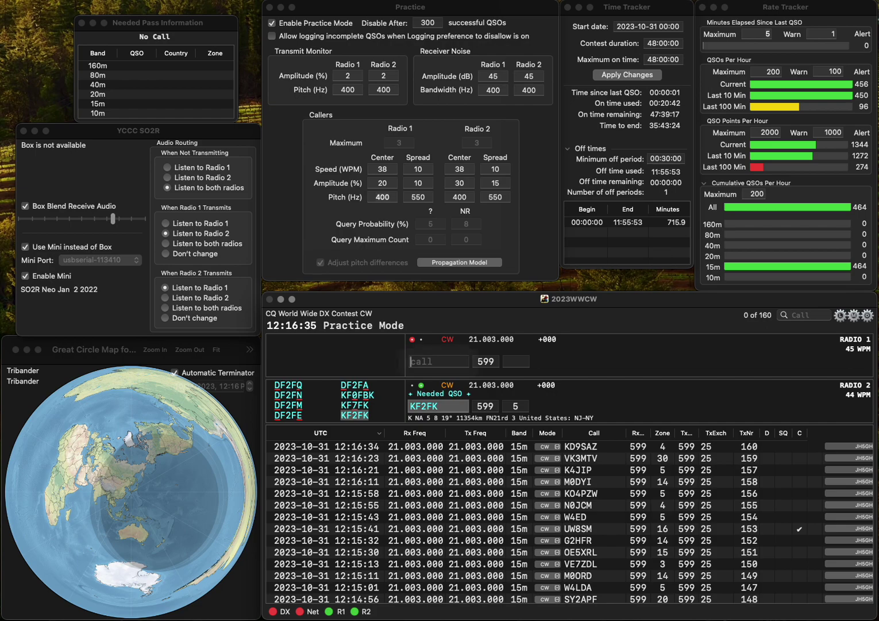
{"action": "type", "text": "RN3FS"}
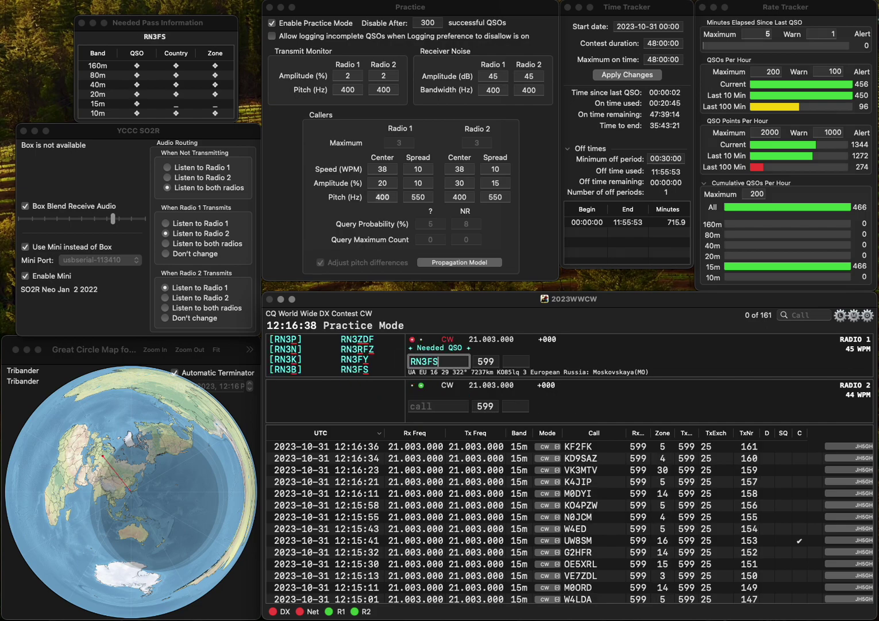
{"action": "key", "text": "Return"}
{"action": "type", "text": "N"}
{"action": "key", "text": "BackSpace"}
{"action": "type", "text": "F2FZ"}
{"action": "key", "text": "Return"}
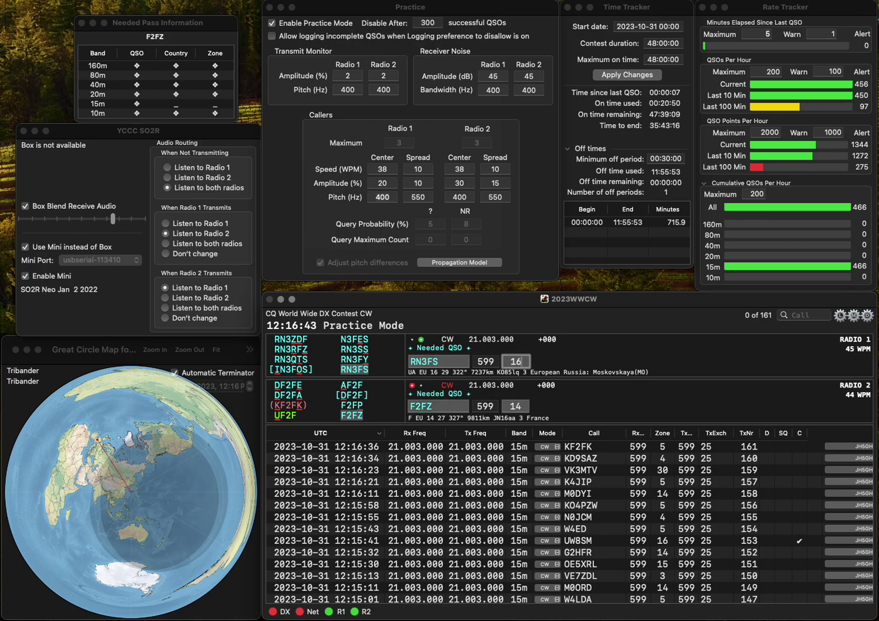
{"action": "key", "text": "Return"}
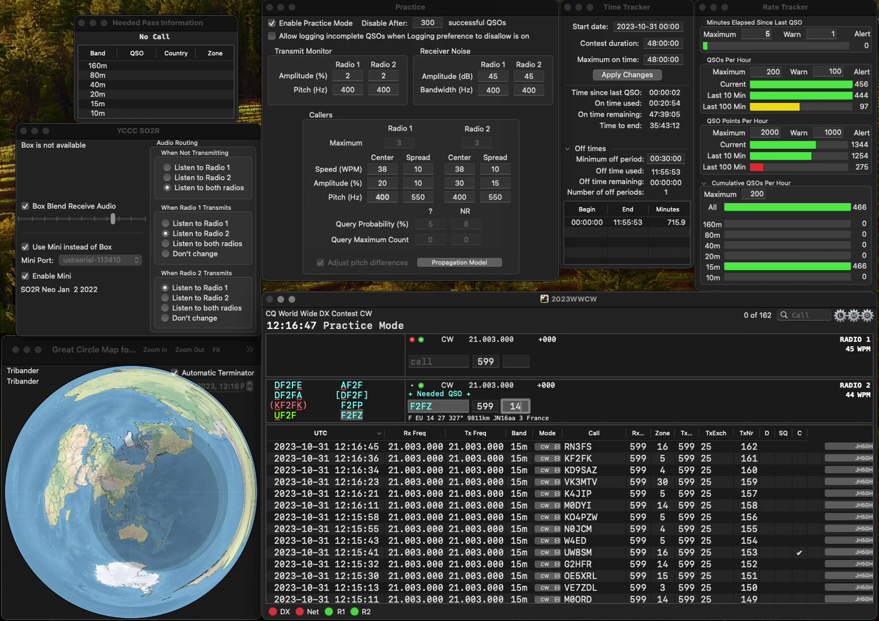
{"action": "key", "text": "Return"}
- Enter and send the partial call signs TAN on Radio 1 and DH on Radio 2
{"action": "type", "text": "TAN"}
{"action": "key", "text": "Return"}
{"action": "type", "text": "DH"}
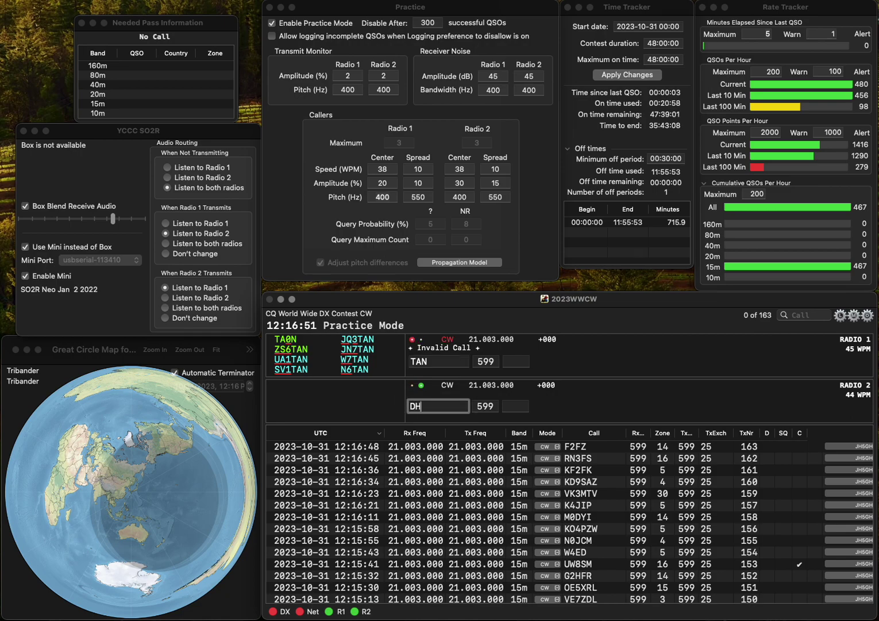
{"action": "key", "text": "Return"}
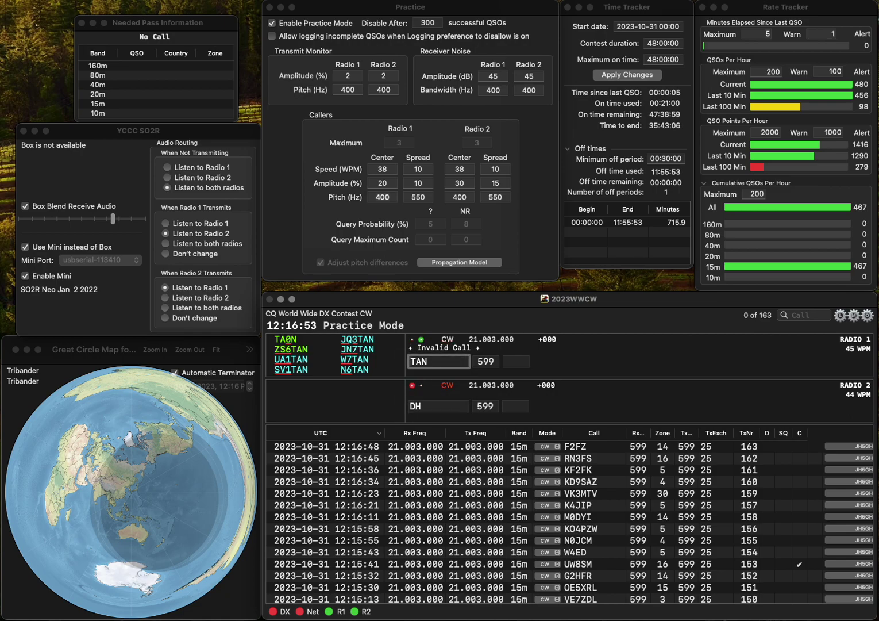
- Change the partial call signs to LU6RAN on Radio 1 and DH7FFE on Radio 2, and send both
{"action": "type", "text": "LU6"}
{"action": "key", "text": "Delete"}
{"action": "type", "text": "E"}
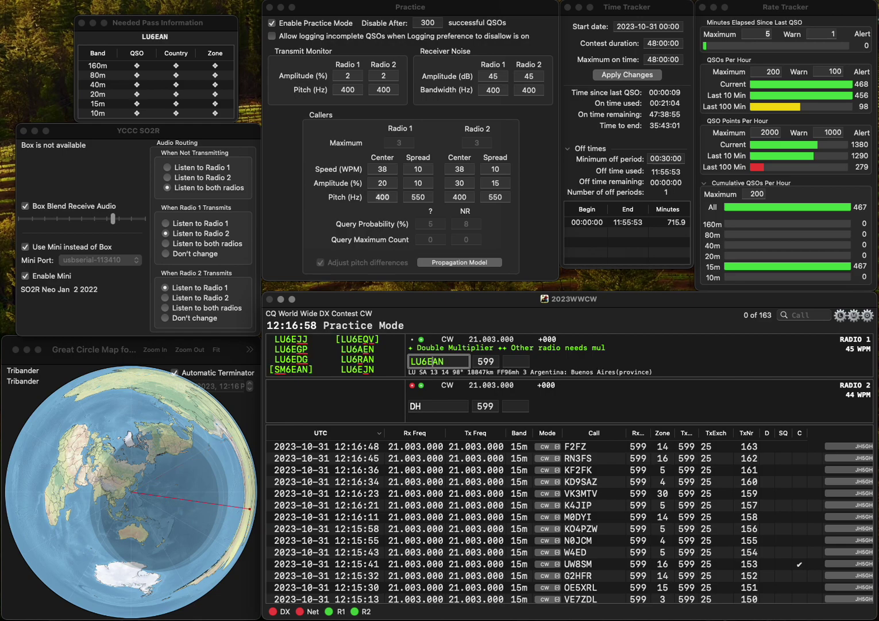
{"action": "key", "text": "BackSpace"}
{"action": "type", "text": "R"}
{"action": "key", "text": "Return"}
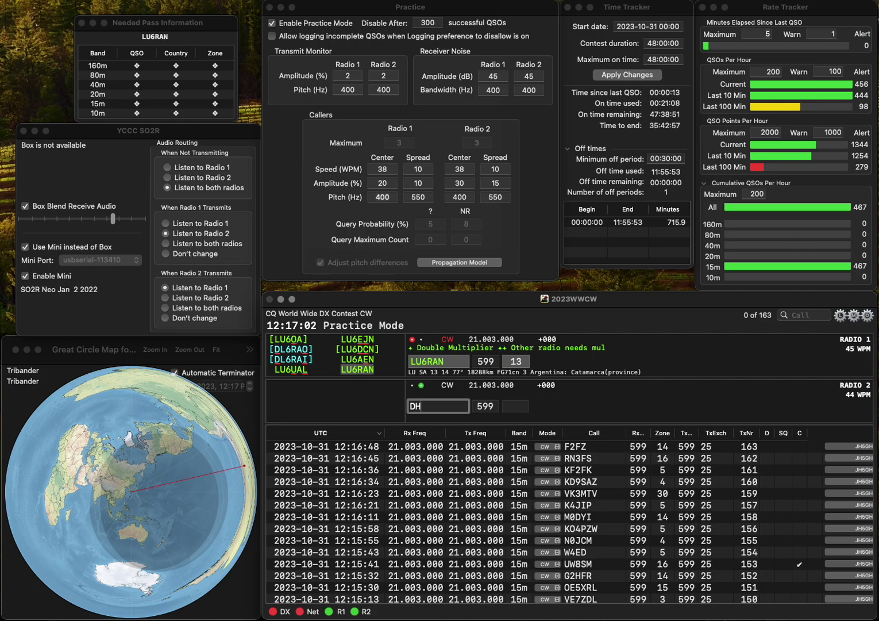
{"action": "type", "text": "7FFE"}
{"action": "key", "text": "Return"}
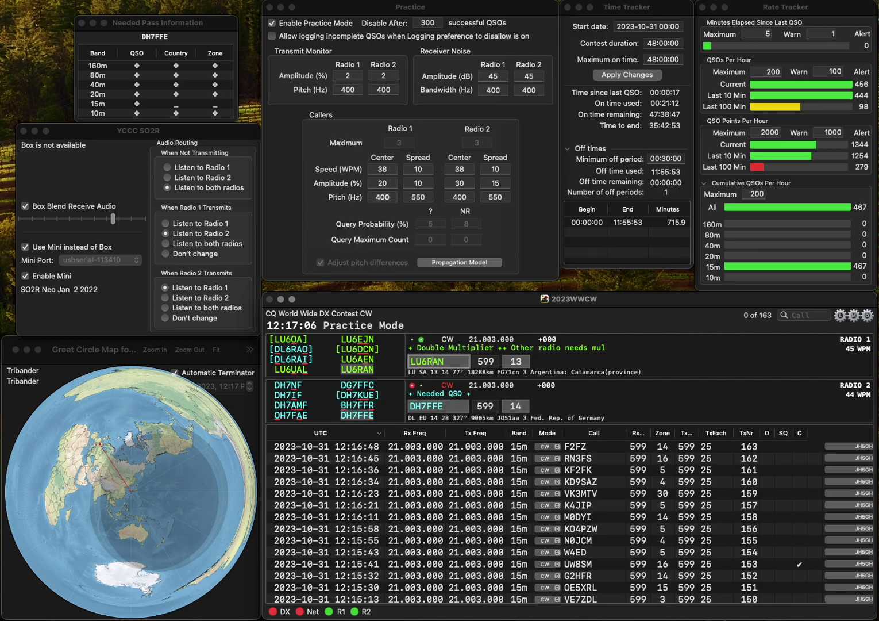
{"action": "key", "text": "Left"}
{"action": "key", "text": "BackSpace"}
{"action": "type", "text": "E"}
{"action": "key", "text": "Left"}
{"action": "key", "text": "BackSpace"}
{"action": "type", "text": "A"}
{"action": "key", "text": "Return"}
{"action": "key", "text": "Return"}
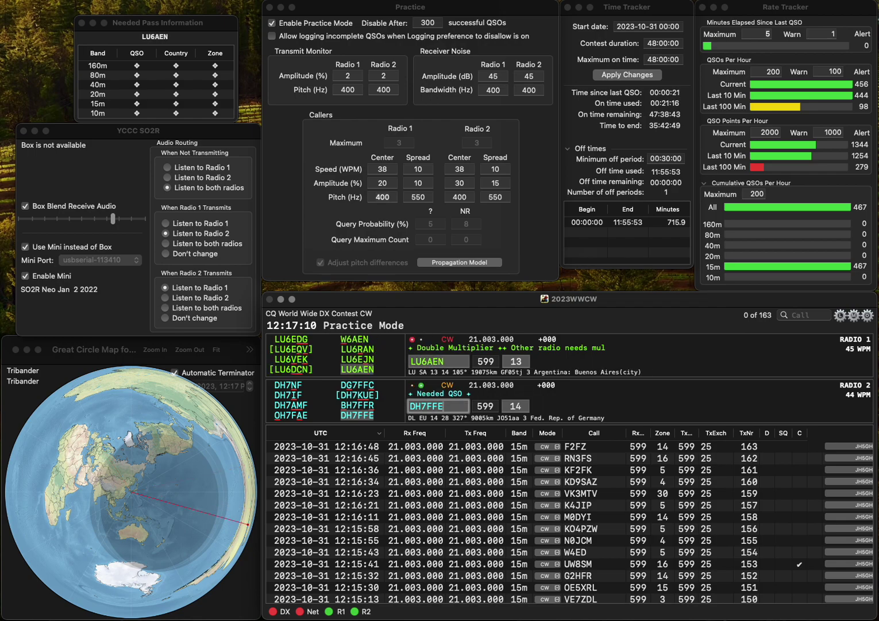
{"action": "key", "text": "space"}
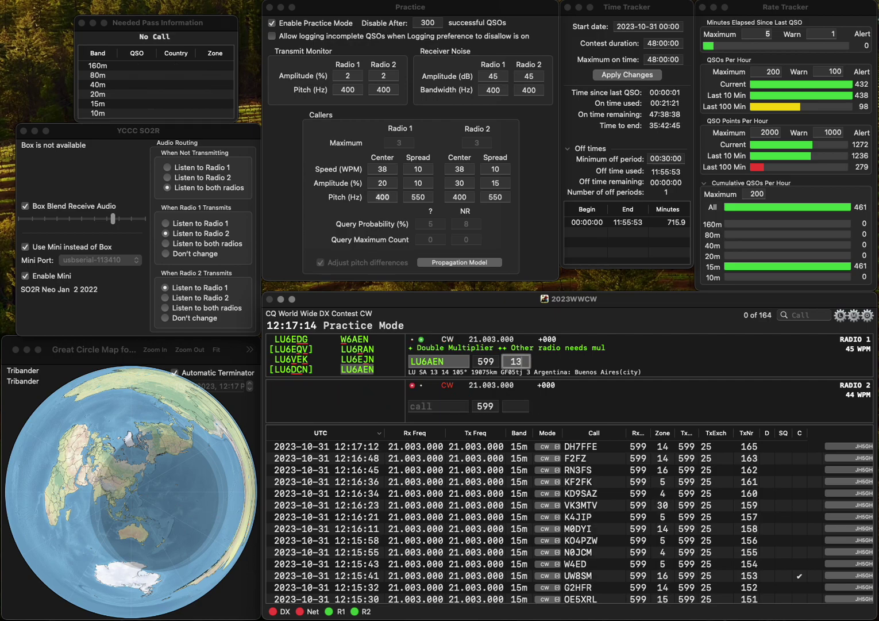
{"action": "key", "text": "Return"}
{"action": "type", "text": "N8KIM"}
{"action": "key", "text": "Return"}
{"action": "type", "text": "LA6ZP"}
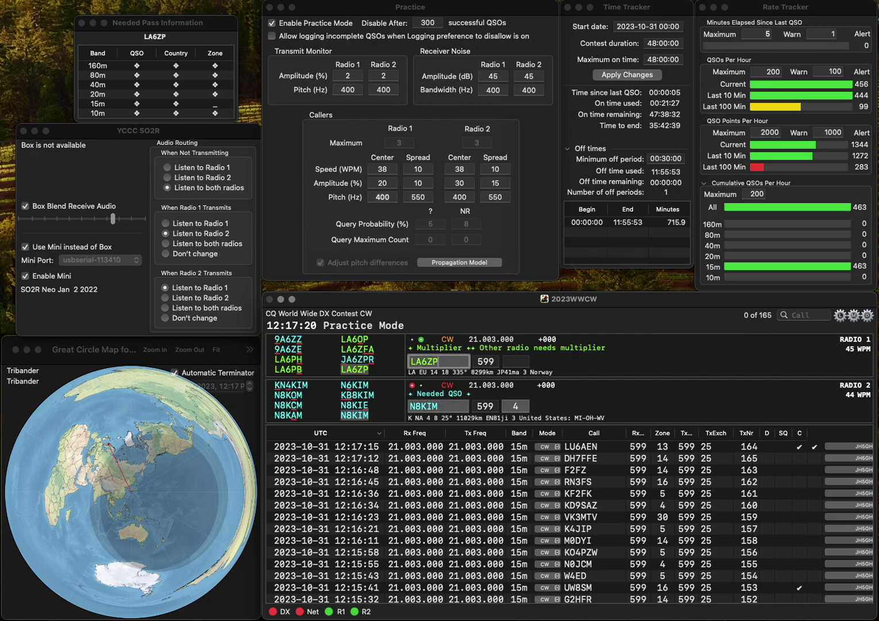
{"action": "key", "text": "Return"}
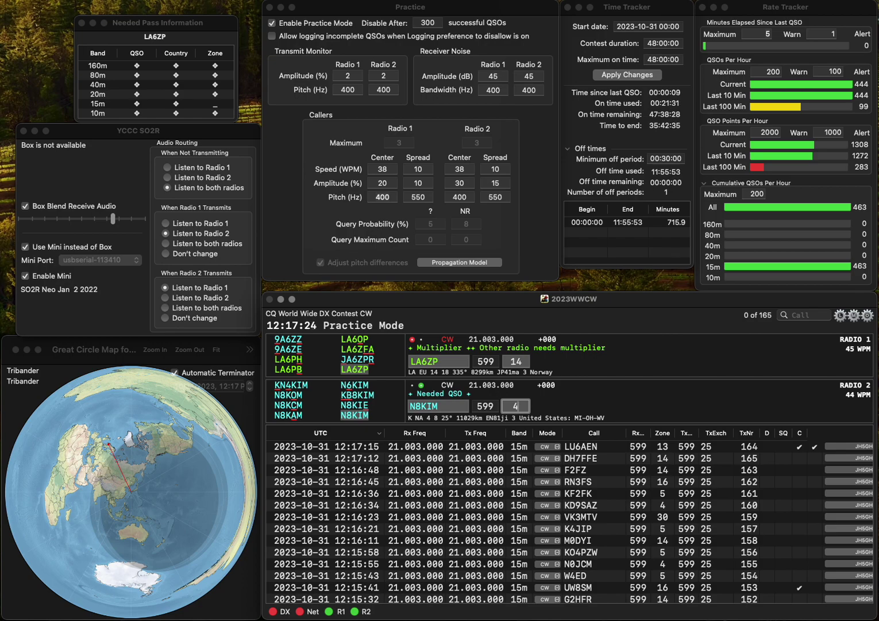
{"action": "key", "text": "Return"}
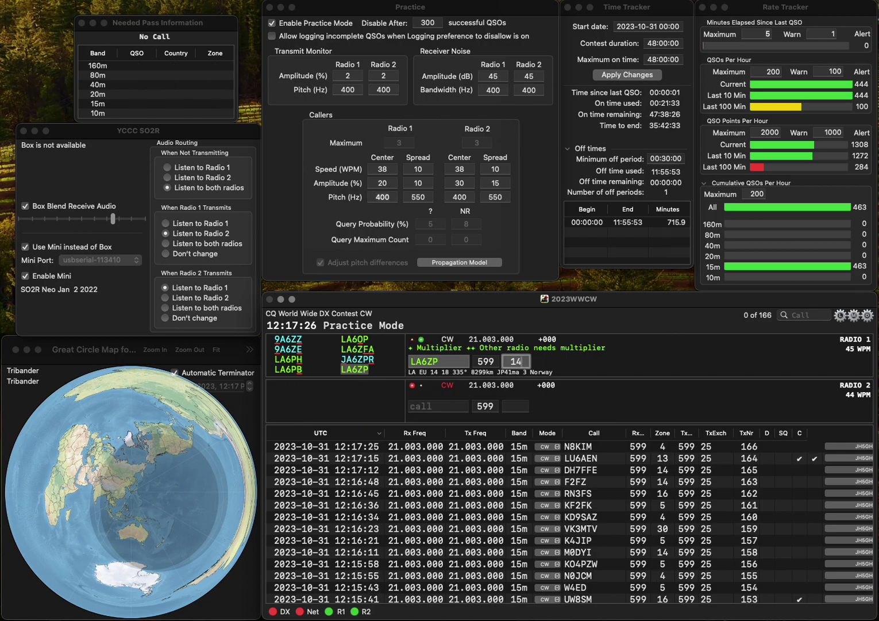
- Log the LA6ZP contact on Radio 1, and enter and send the call sign OK1TNM on Radio 2
{"action": "key", "text": "Return"}
{"action": "type", "text": "D"}
{"action": "key", "text": "BackSpace"}
{"action": "type", "text": "OK1TNM"}
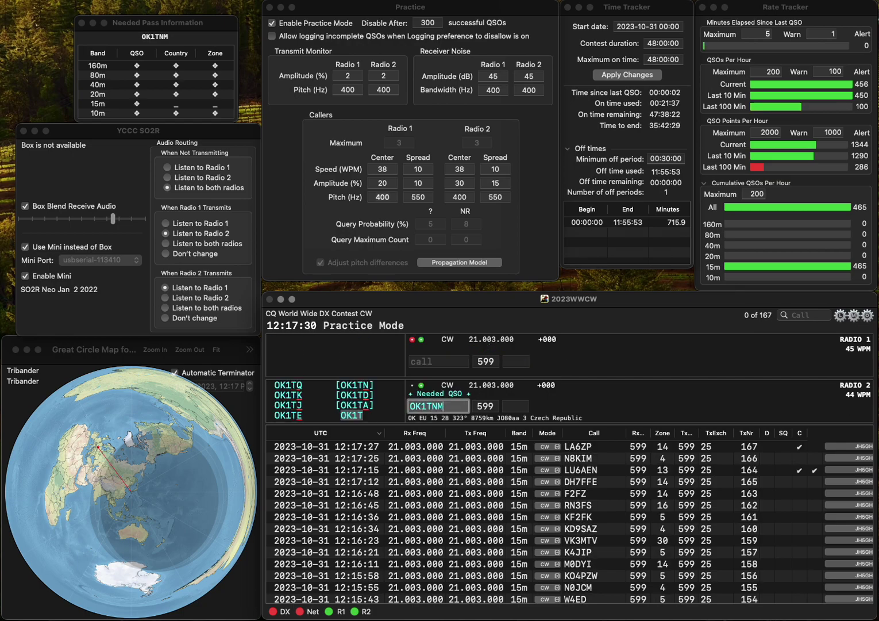
{"action": "key", "text": "Return"}
{"action": "type", "text": "LS"}
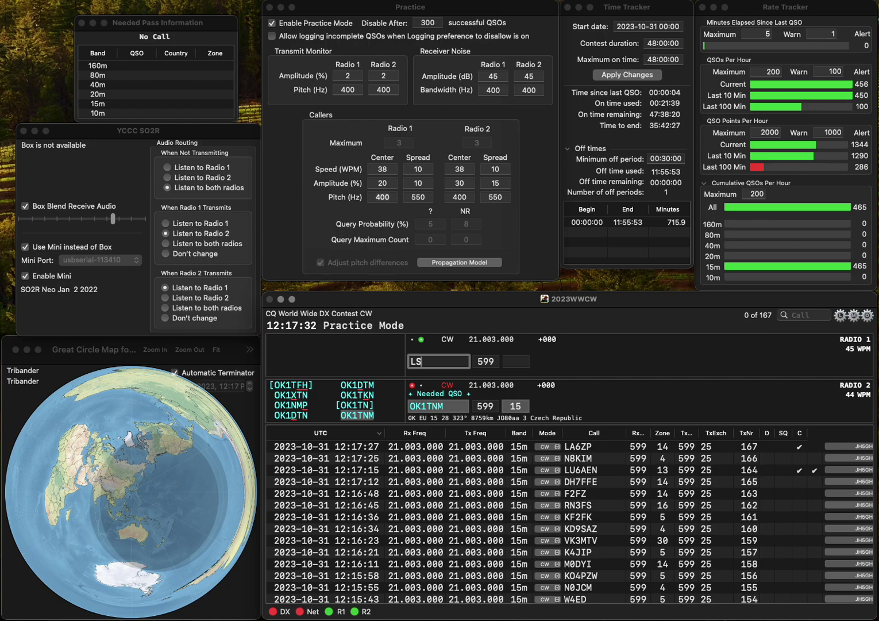
{"action": "type", "text": "JN3LSJ"}
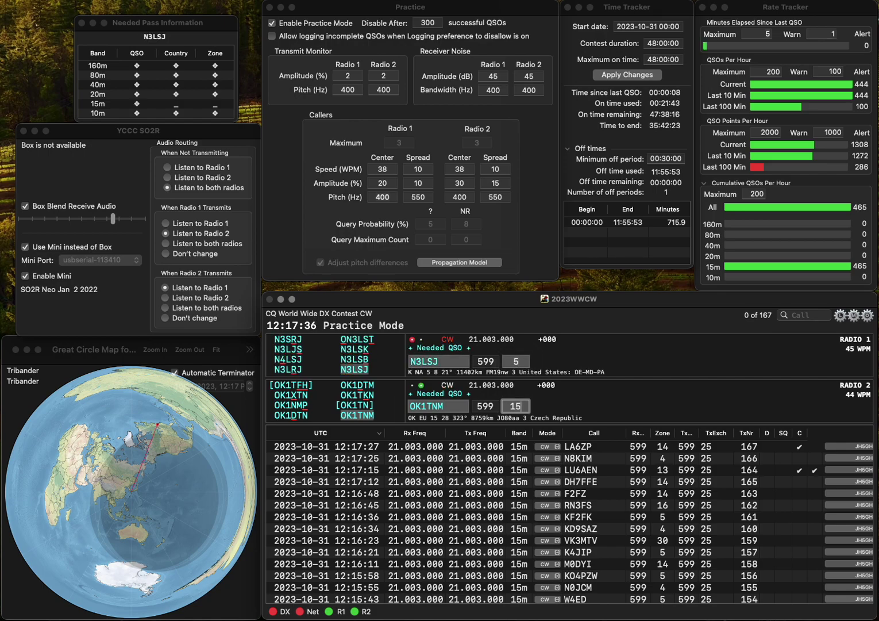
{"action": "key", "text": "Return"}
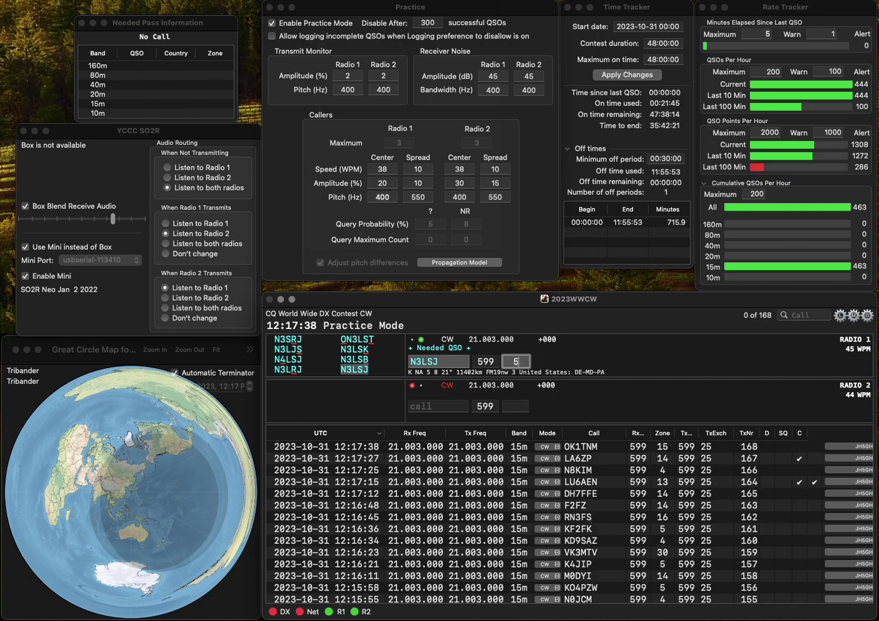
{"action": "key", "text": "Tab"}
{"action": "key", "text": "Left"}
{"action": "key", "text": "Left"}
{"action": "key", "text": "Delete"}
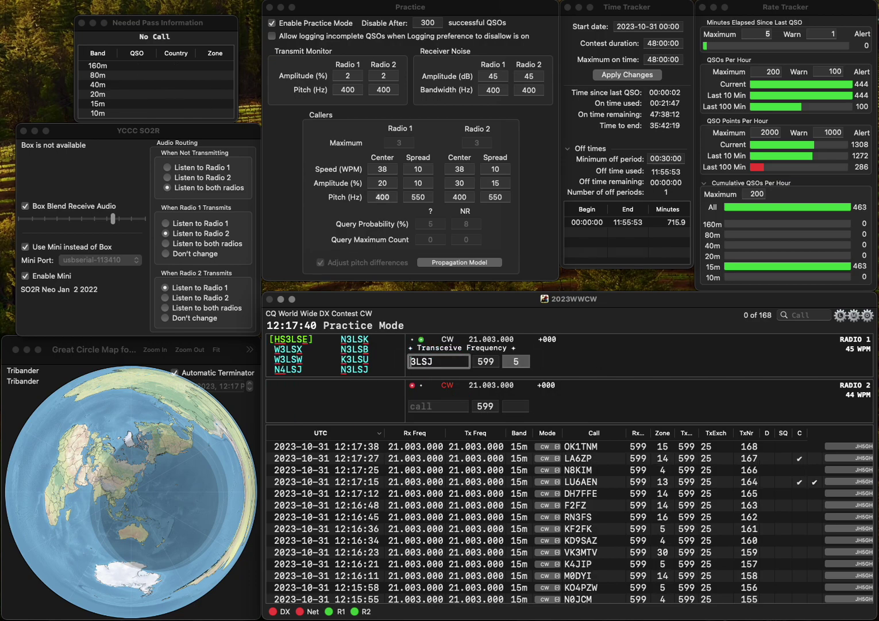
{"action": "type", "text": "G"}
{"action": "left_click", "coordinate": [432, 361]}
{"action": "key", "text": "BackSpace"}
{"action": "type", "text": "H"}
{"action": "key", "text": "Return"}
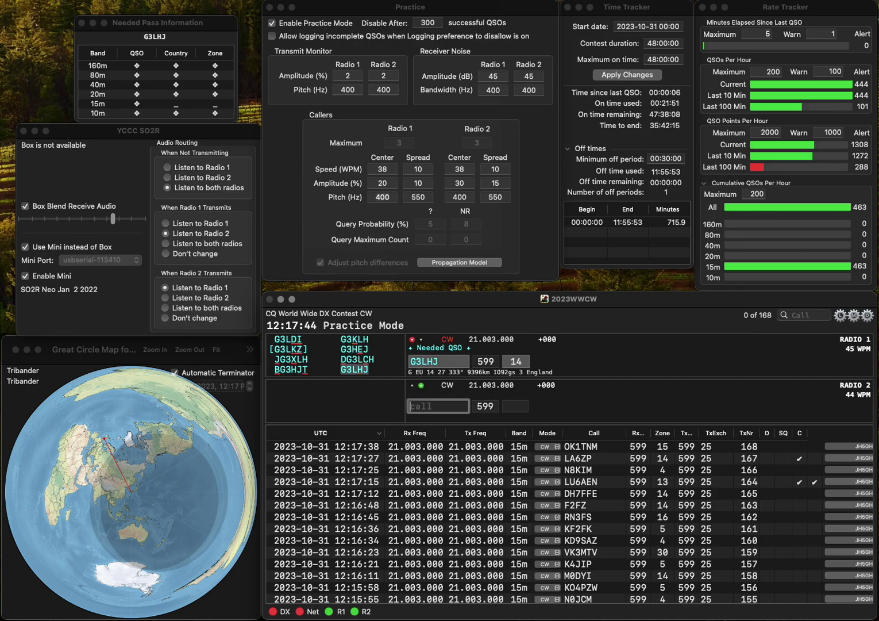
{"action": "type", "text": "KD7F"}
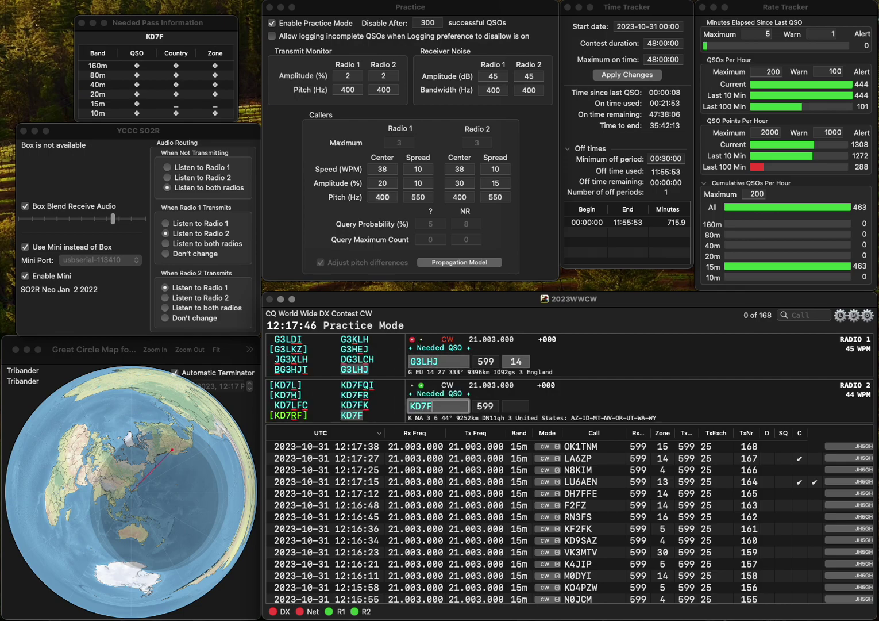
{"action": "key", "text": "Return"}
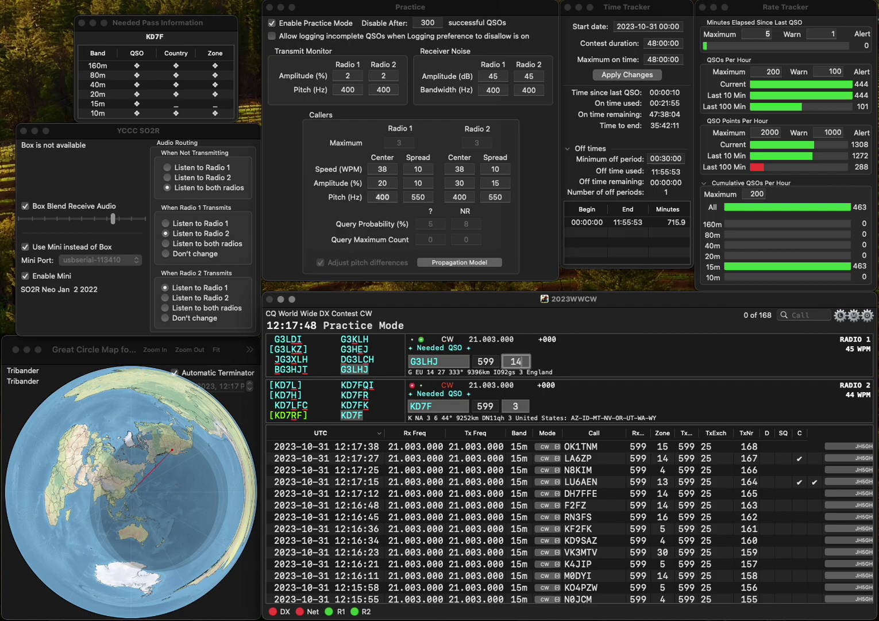
{"action": "key", "text": "Return"}
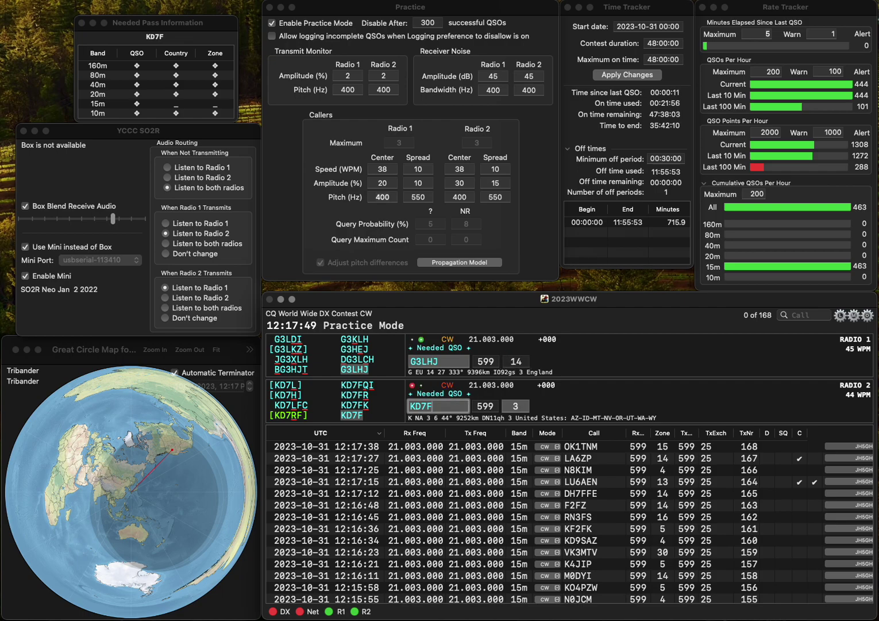
{"action": "key", "text": "Return"}
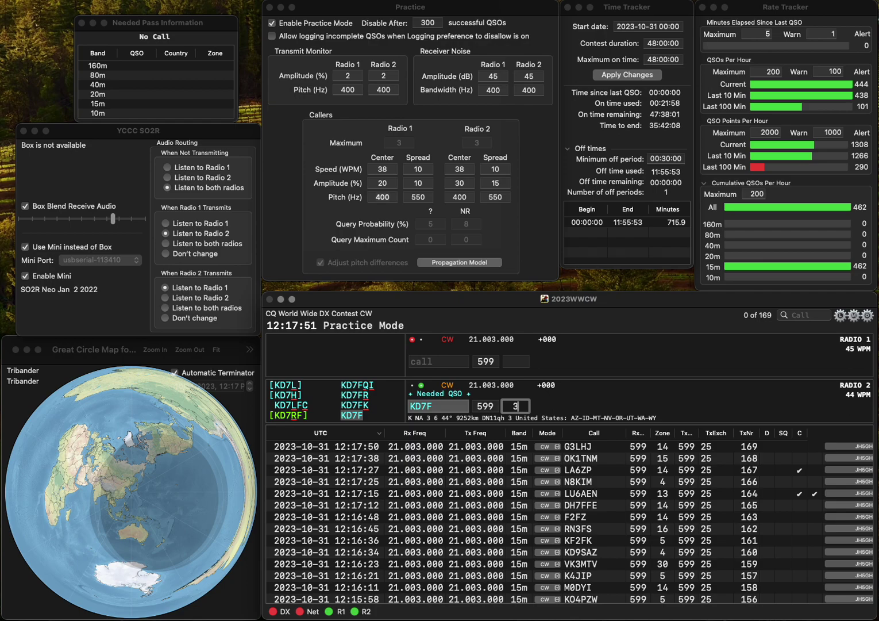
{"action": "type", "text": "NZ4N"}
{"action": "key", "text": "Return"}
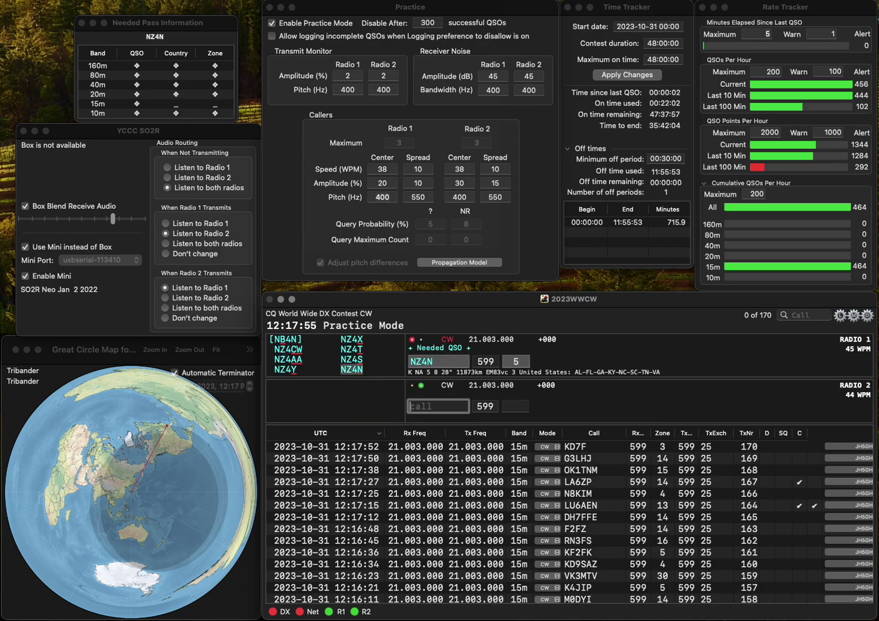
{"action": "type", "text": "DL8VRG"}
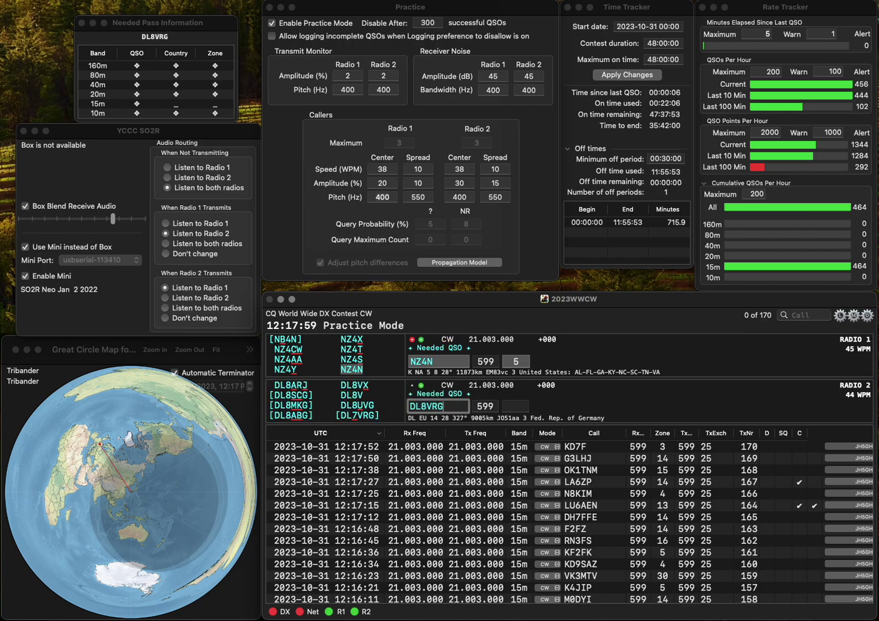
{"action": "key", "text": "Right"}
{"action": "key", "text": "Right"}
{"action": "key", "text": "BackSpace"}
{"action": "type", "text": "7"}
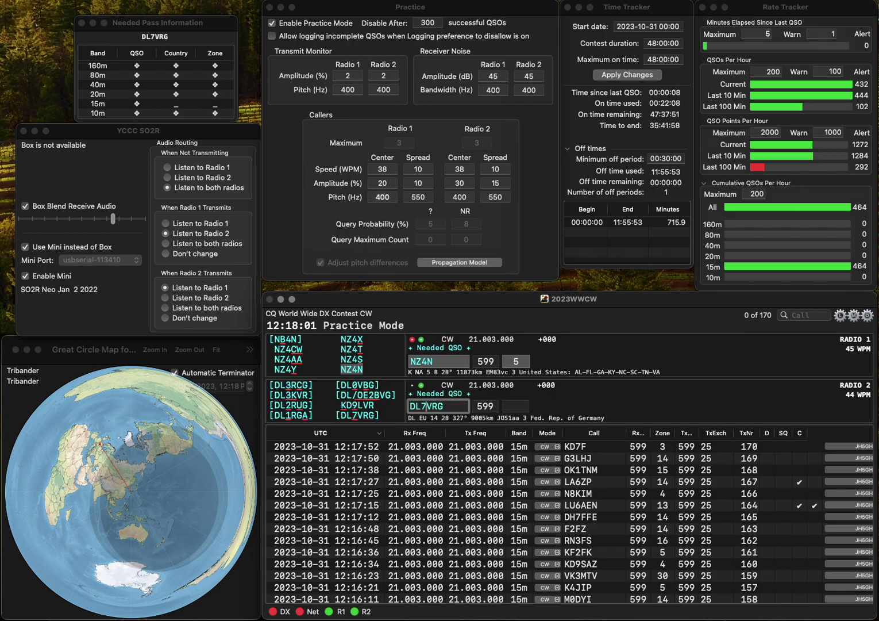
{"action": "key", "text": "Return"}
- Complete the exchanges on both radios and log the NZ4N and DL7VRG contacts
{"action": "key", "text": "backslash"}
{"action": "key", "text": "Tab"}
{"action": "key", "text": "Return"}
{"action": "key", "text": "Tab"}
{"action": "key", "text": "Tab"}
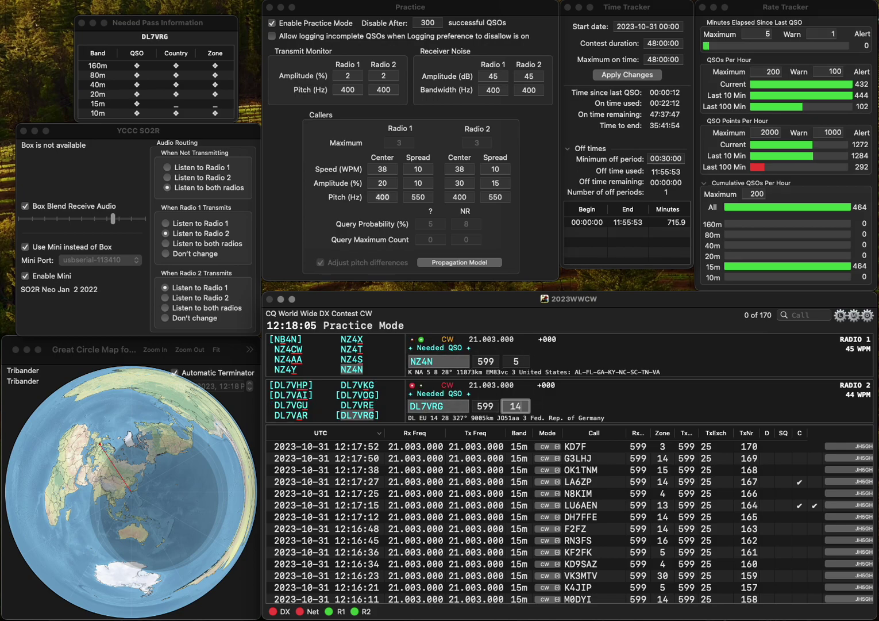
{"action": "key", "text": "Return"}
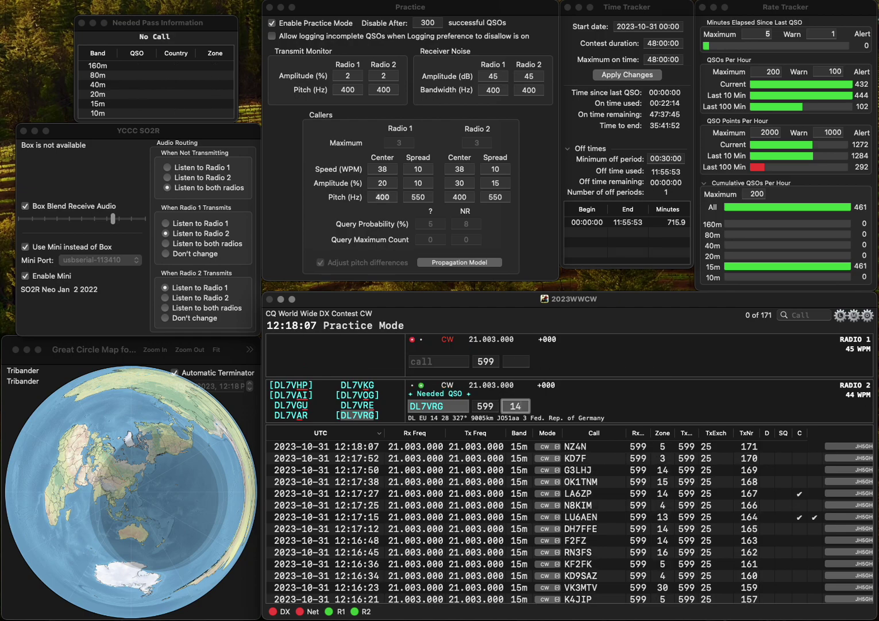
{"action": "key", "text": "Return"}
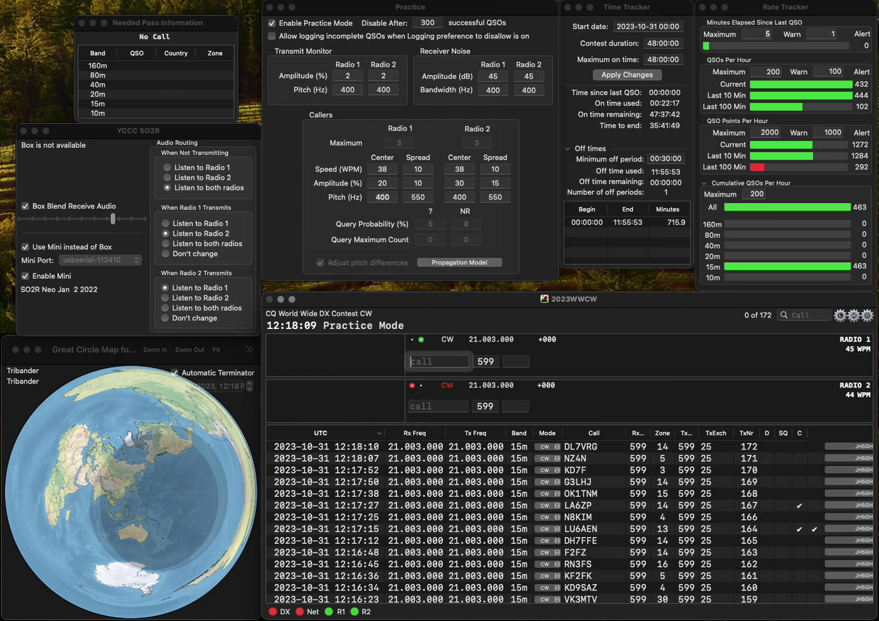
{"action": "type", "text": "KG5GEU"}
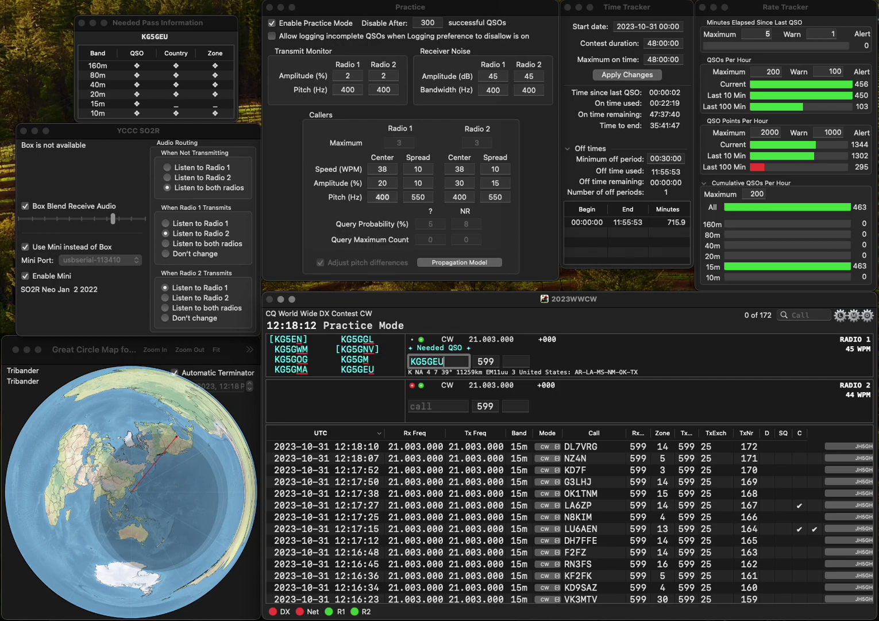
{"action": "key", "text": "Return"}
{"action": "type", "text": "EA"}
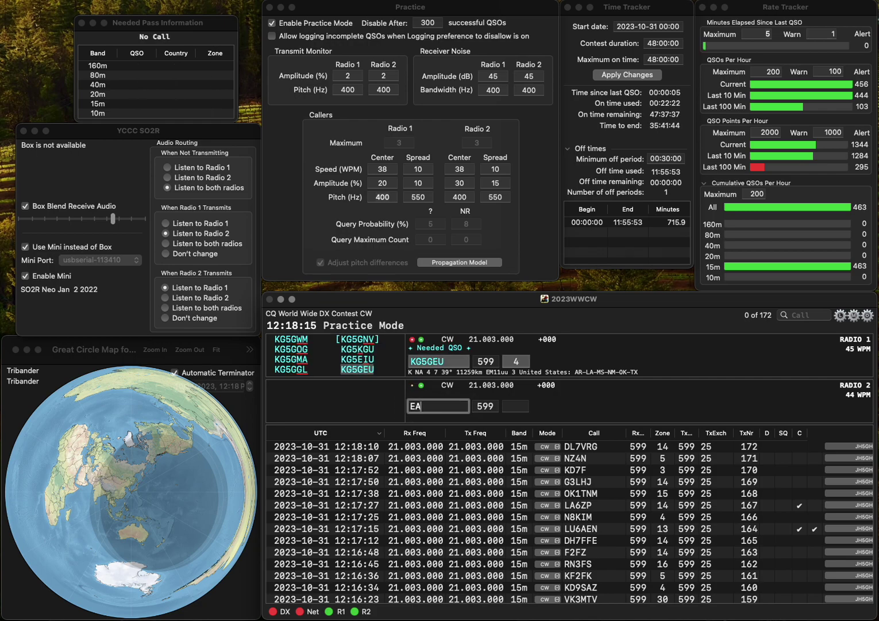
{"action": "key", "text": "Return"}
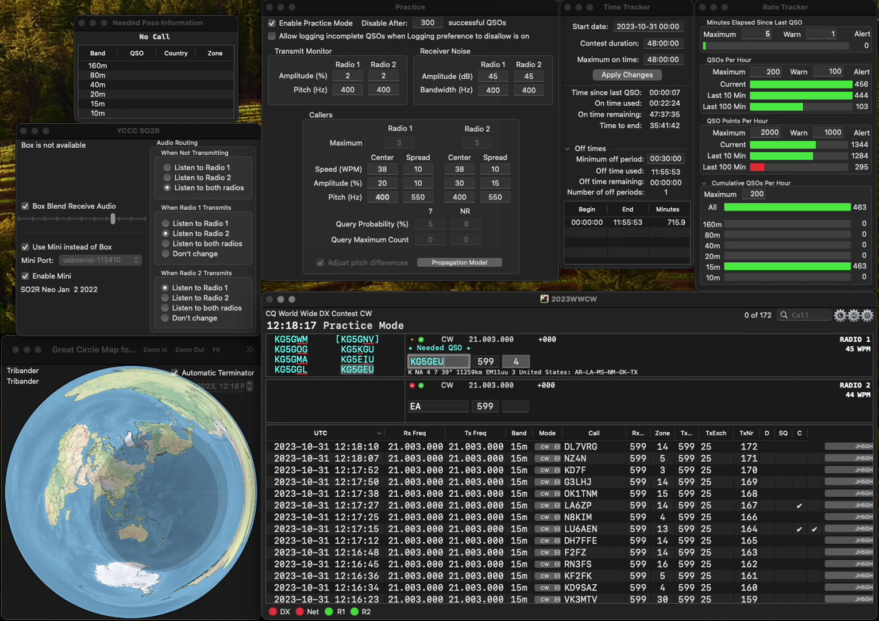
{"action": "key", "text": "Return"}
- Complete the Radio 2 call sign as EA4GYY, enter W2XD on Radio 1, and send and log both contacts
{"action": "type", "text": "4G"}
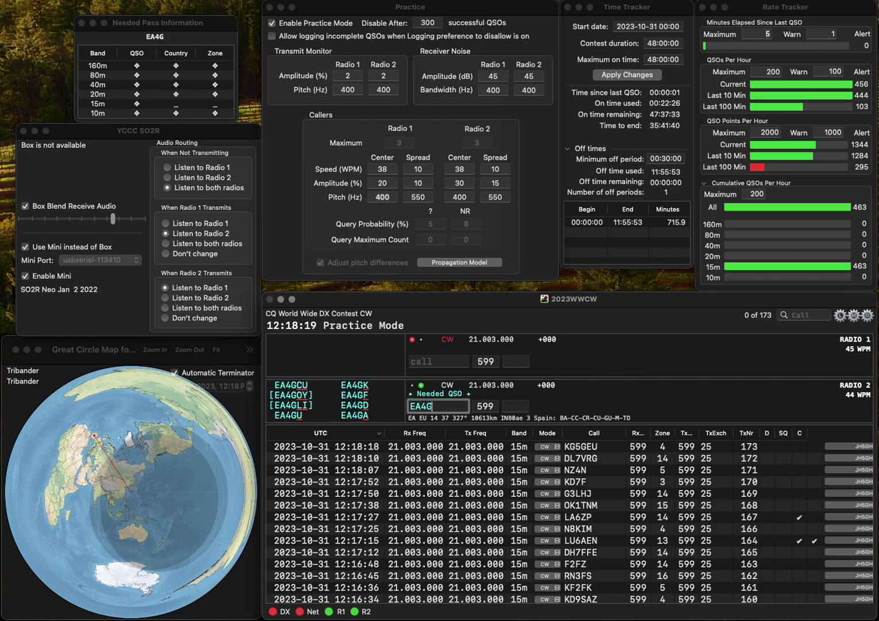
{"action": "type", "text": "YYW2XD"}
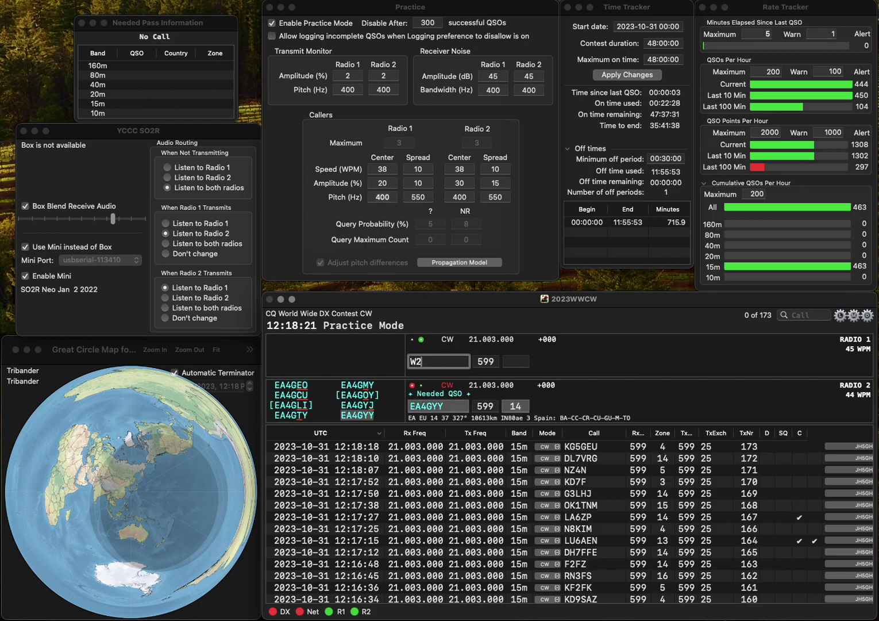
{"action": "key", "text": "Return"}
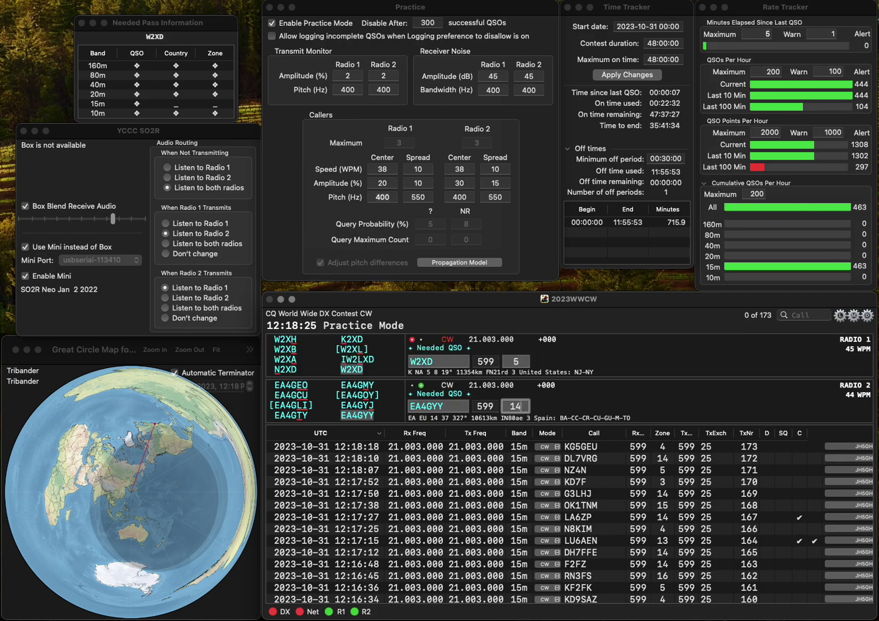
{"action": "key", "text": "Return"}
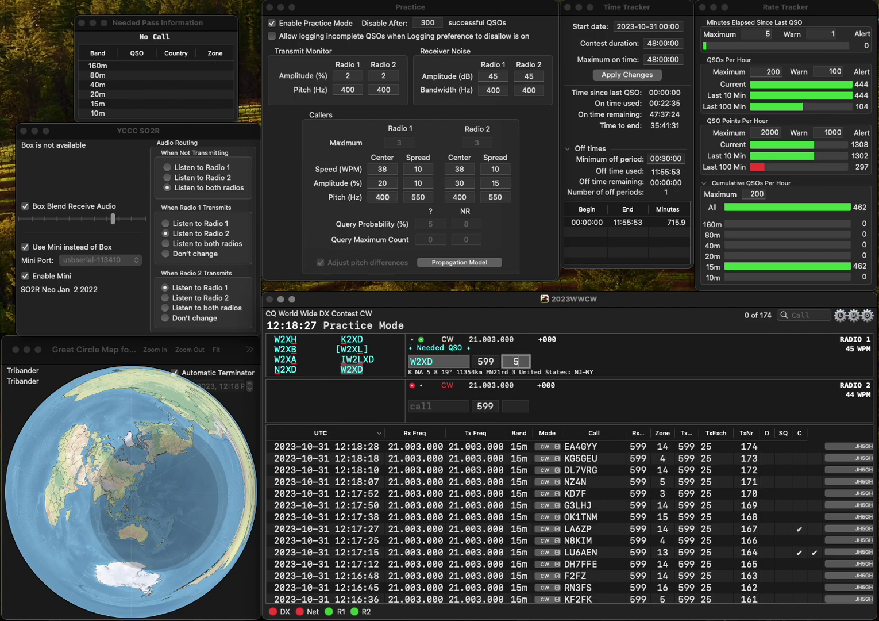
{"action": "key", "text": "Return"}
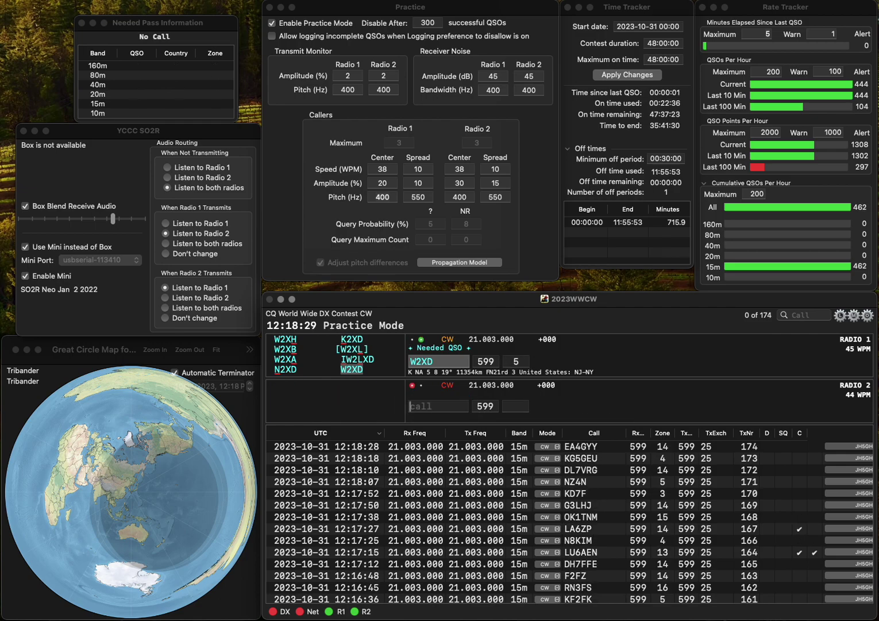
{"action": "type", "text": "DD5T"}
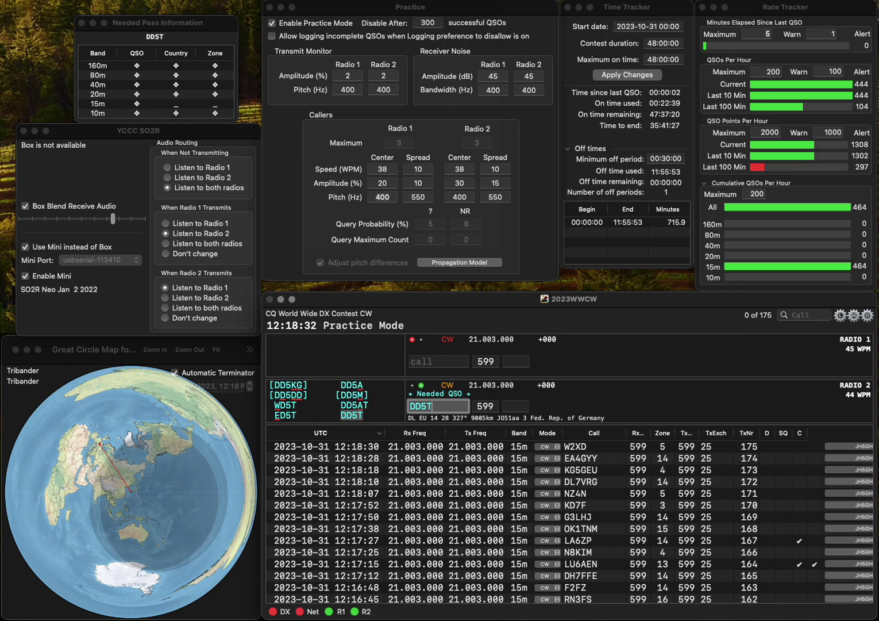
{"action": "key", "text": "Return"}
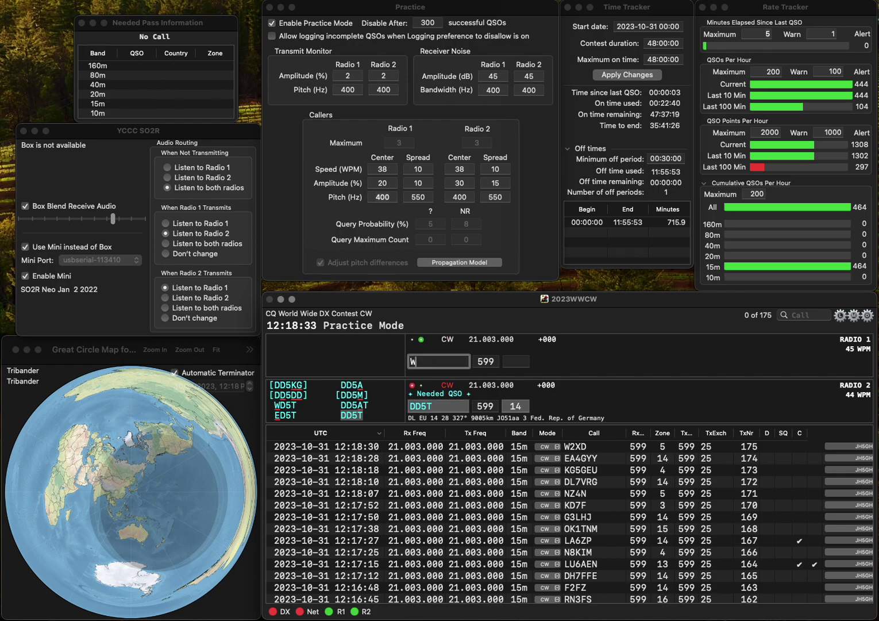
{"action": "type", "text": "KC3VFQ"}
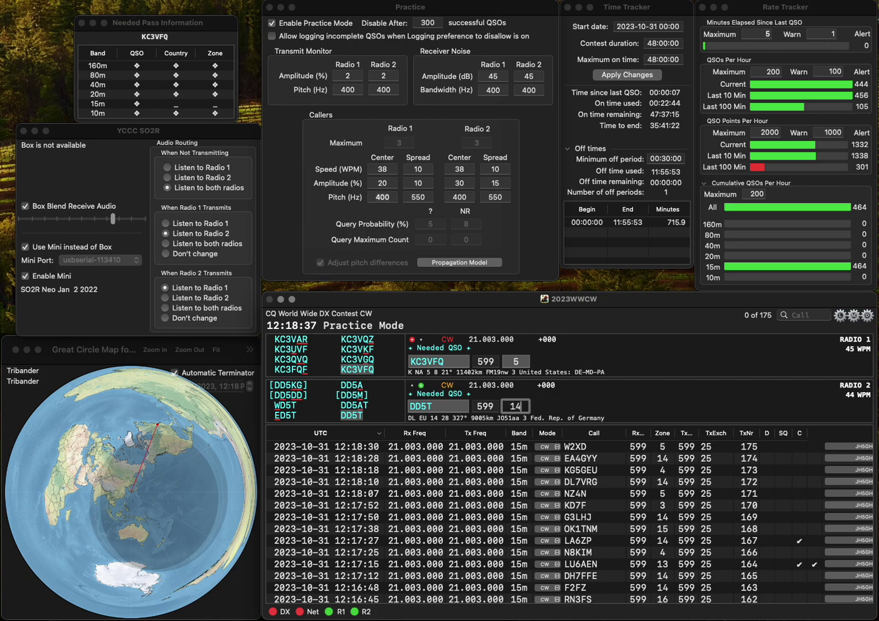
{"action": "key", "text": "Return"}
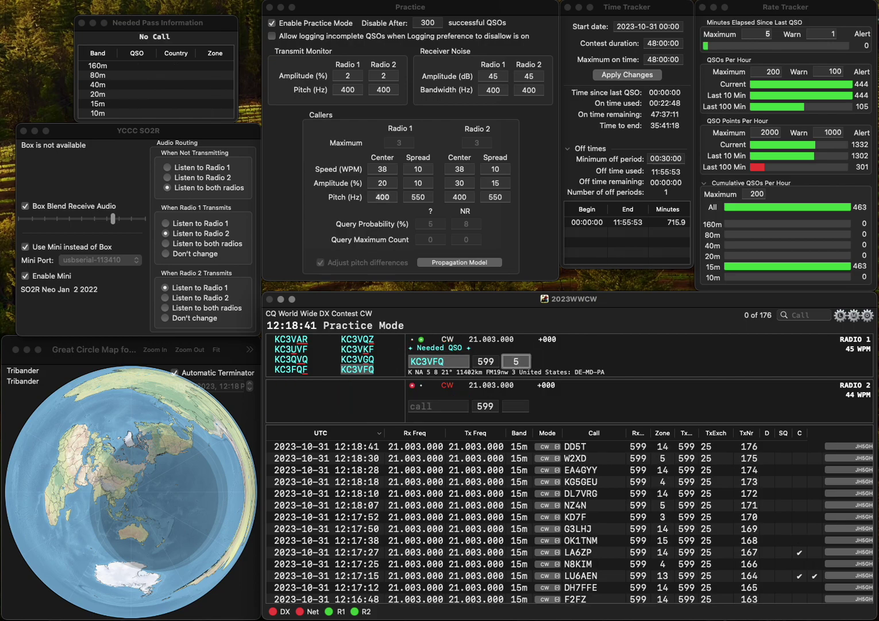
{"action": "type", "text": "KE2CWO"}
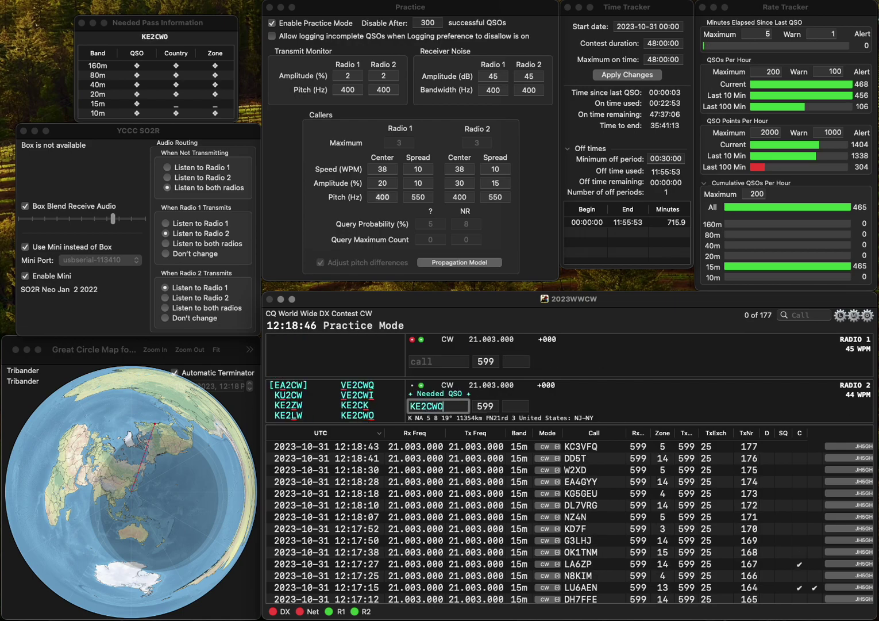
{"action": "key", "text": "Return"}
{"action": "type", "text": "W4CVY"}
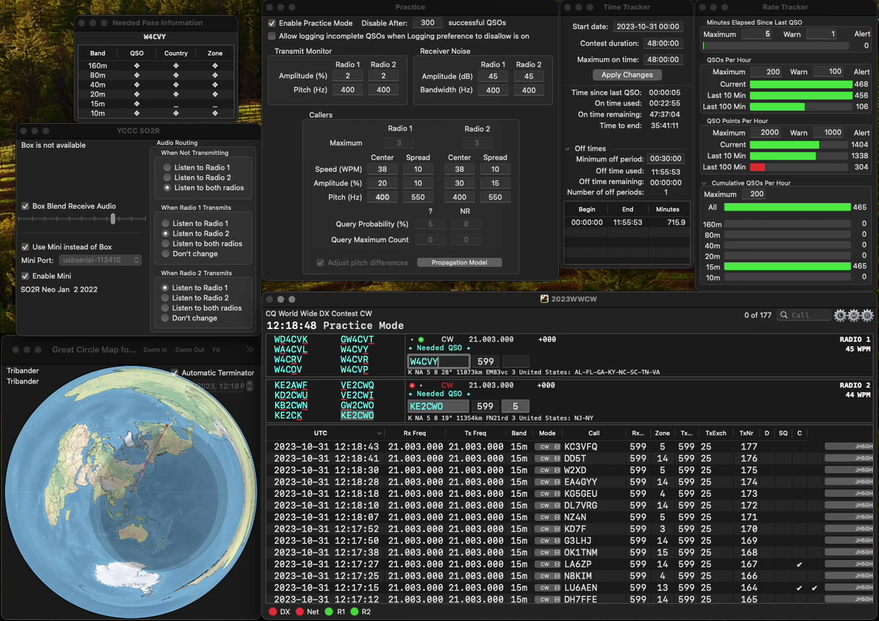
{"action": "key", "text": "Return"}
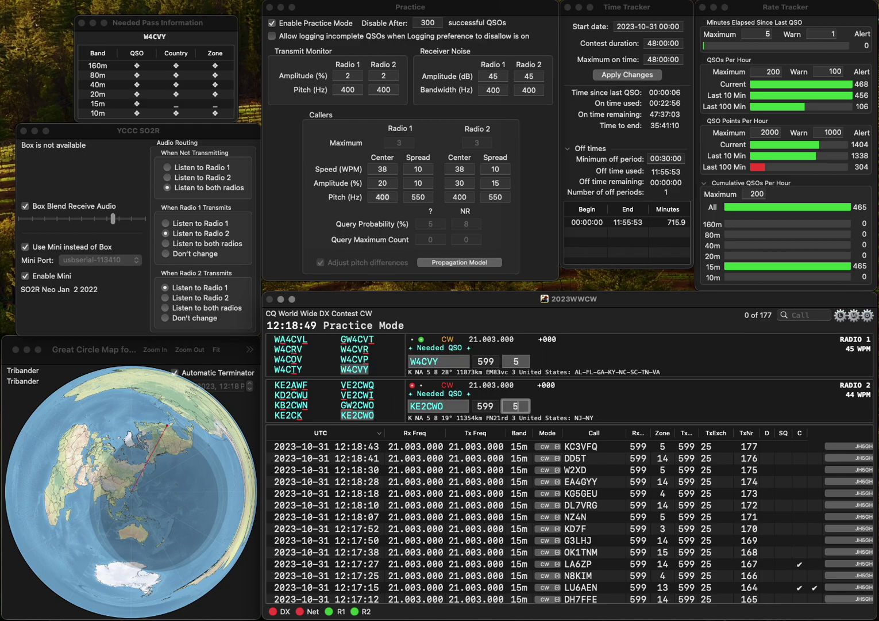
{"action": "key", "text": "Return"}
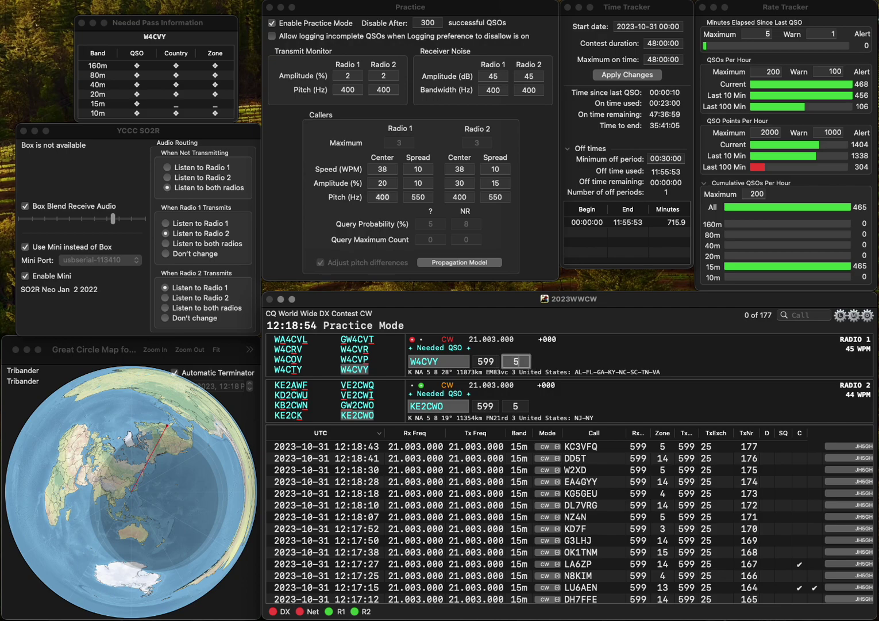
{"action": "key", "text": "Return"}
{"action": "type", "text": "NE7TS"}
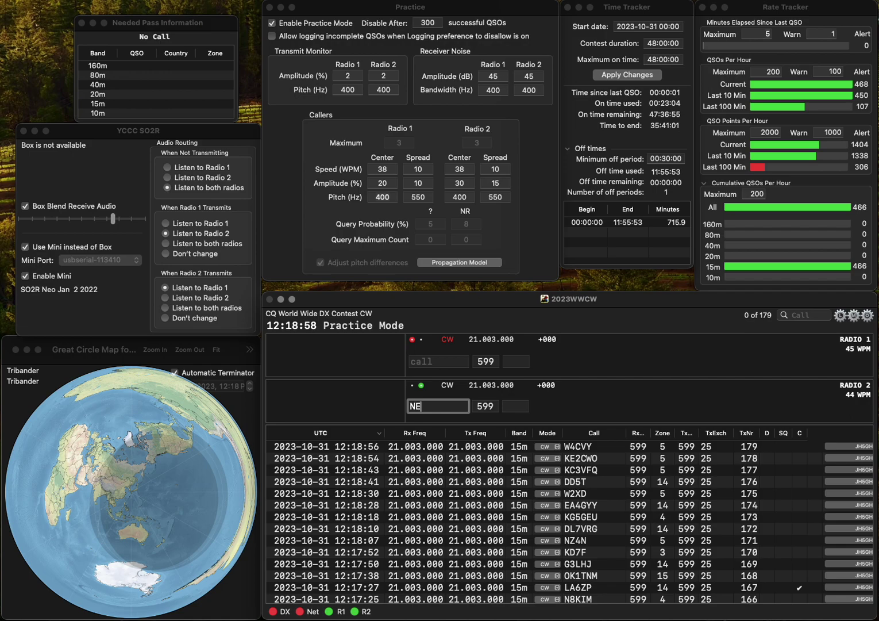
{"action": "key", "text": "Return"}
{"action": "type", "text": "G1FOF"}
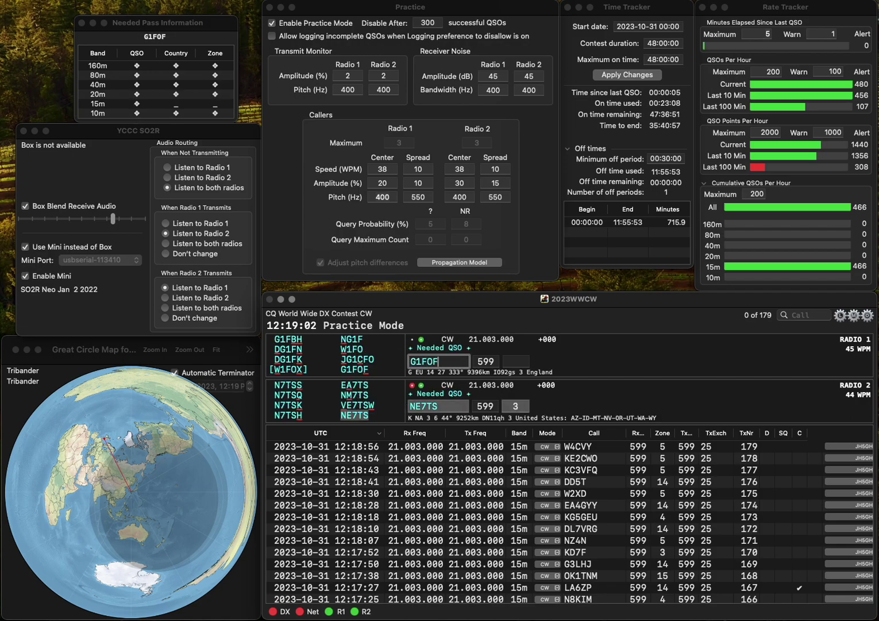
{"action": "key", "text": "Return"}
{"action": "key", "text": "Return"}
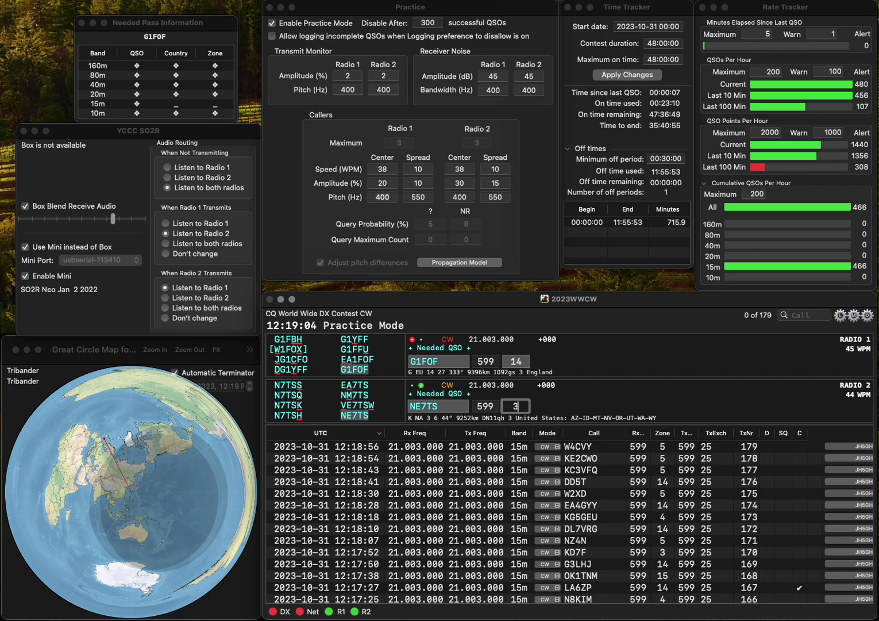
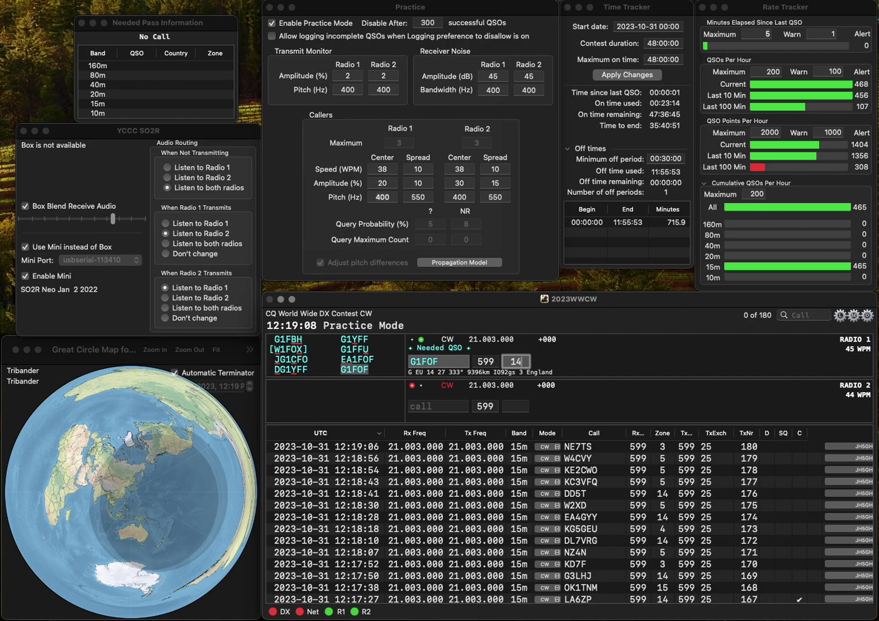
{"action": "key", "text": "Return"}
{"action": "type", "text": "COCW"}
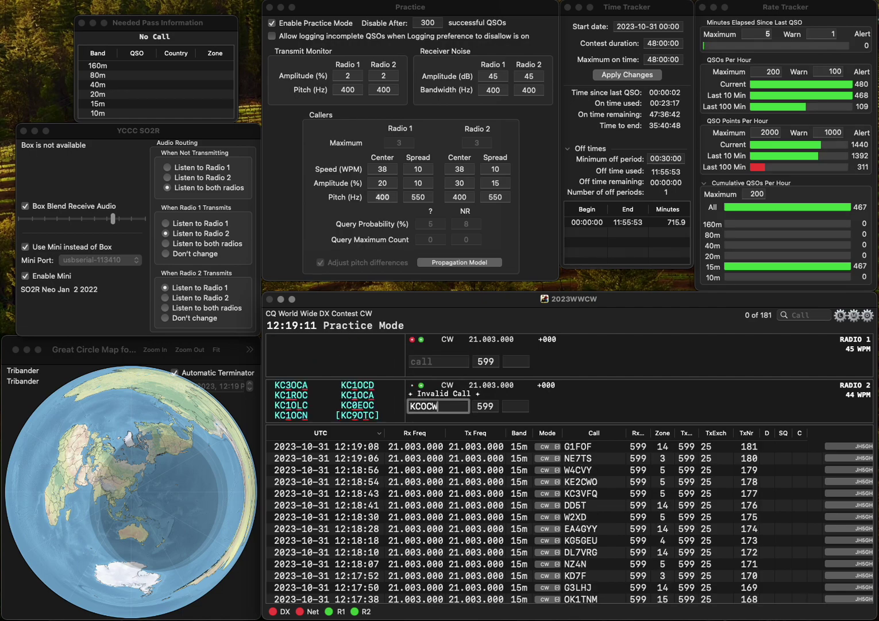
{"action": "left_click", "coordinate": [415, 406]}
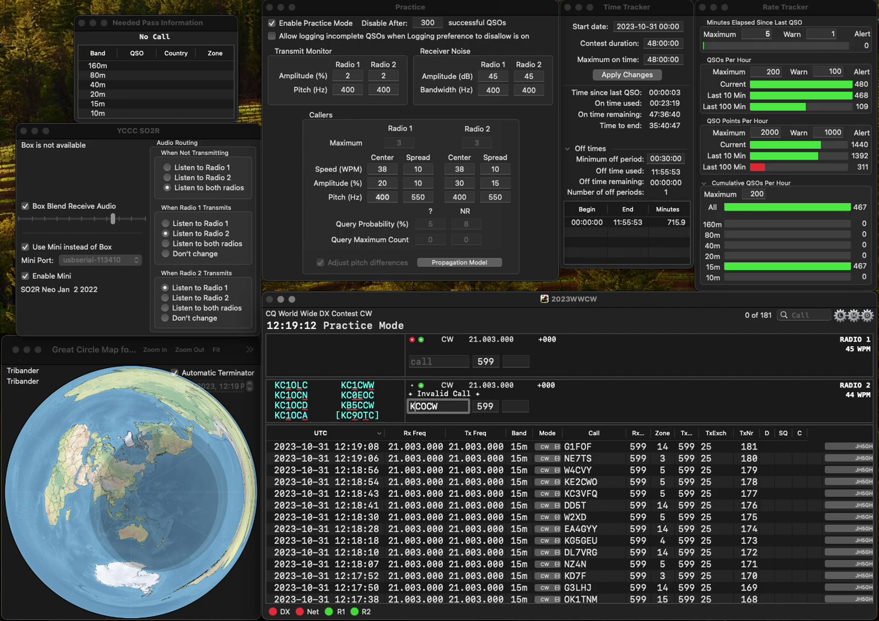
{"action": "type", "text": "K"}
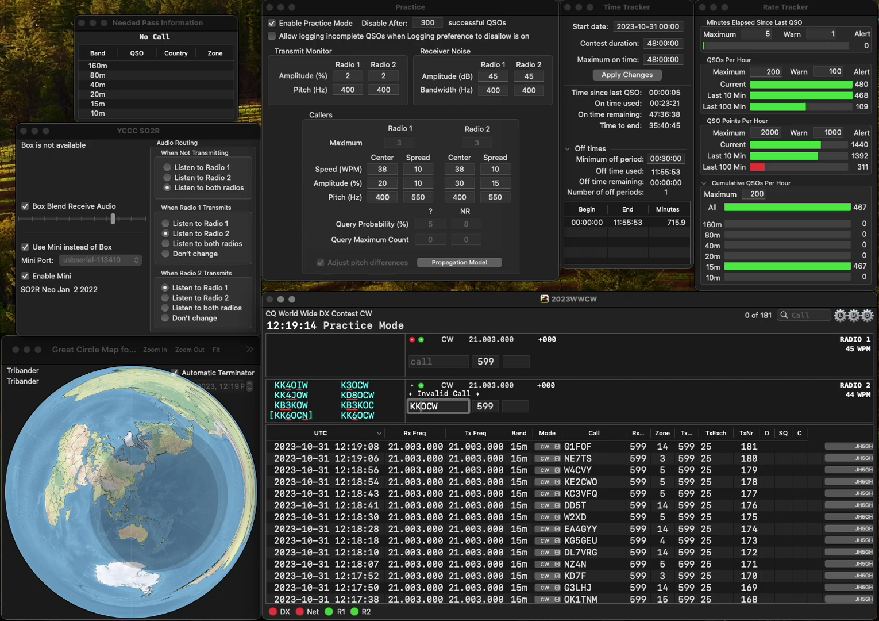
{"action": "type", "text": "6"}
{"action": "key", "text": "Return"}
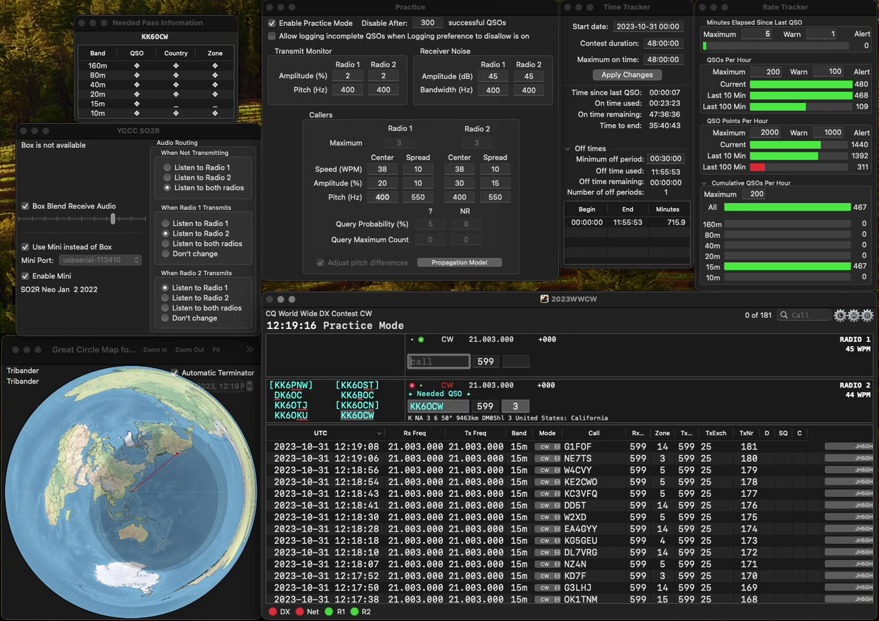
{"action": "type", "text": "N3O"}
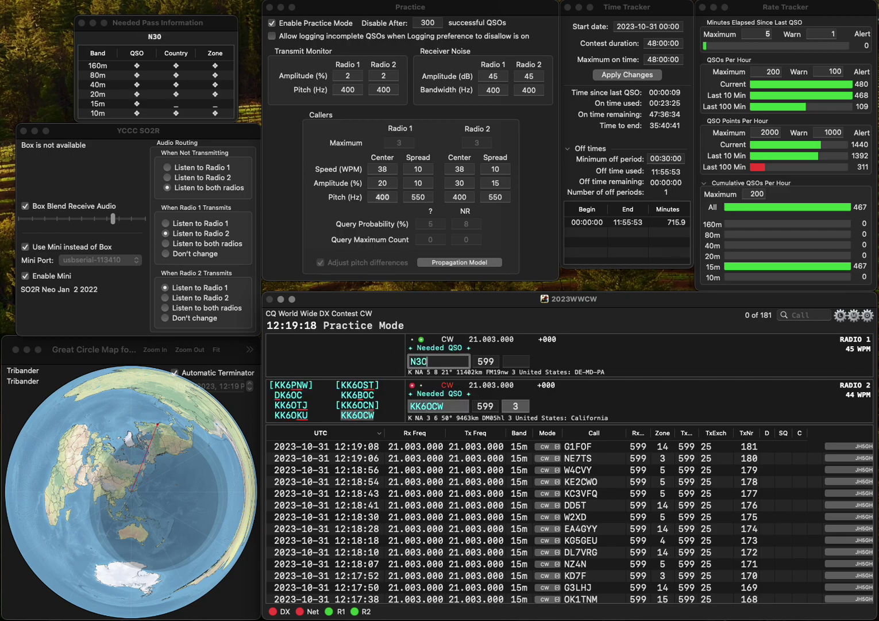
{"action": "type", "text": "ZP"}
{"action": "key", "text": "Left"}
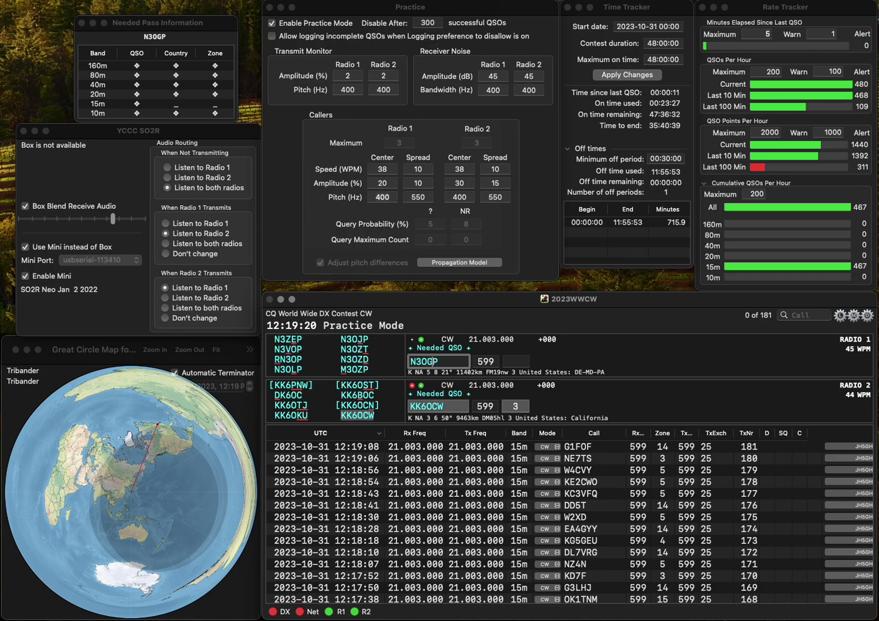
{"action": "key", "text": "BackSpace"}
{"action": "type", "text": "G"}
{"action": "key", "text": "Return"}
- Correct the Radio 1 call sign to M3OZP and send it
{"action": "left_click", "coordinate": [433, 361]}
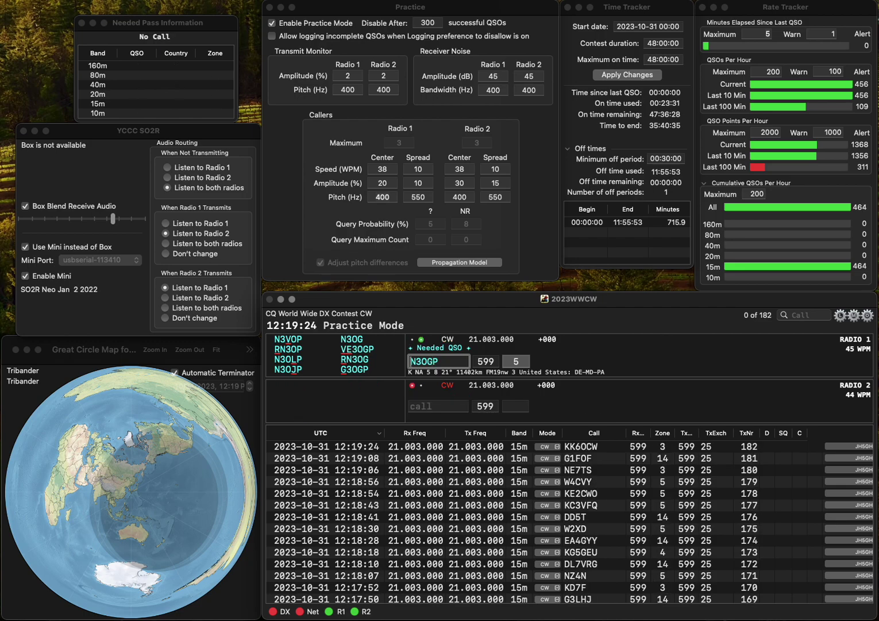
{"action": "key", "text": "BackSpace"}
{"action": "type", "text": "M3O"}
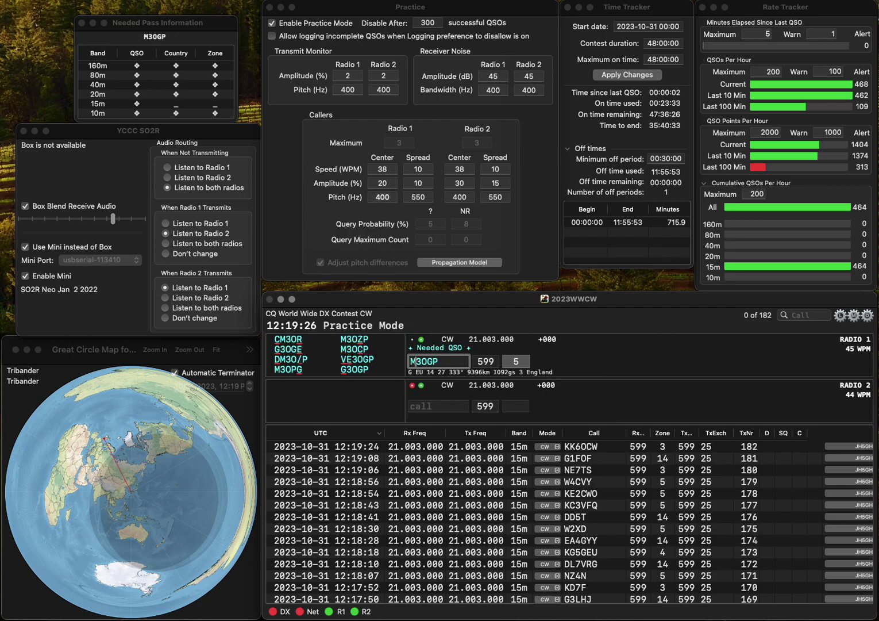
{"action": "type", "text": "Z"}
{"action": "key", "text": "Return"}
{"action": "type", "text": "7GDH"}
{"action": "key", "text": "Home"}
{"action": "type", "text": "VE"}
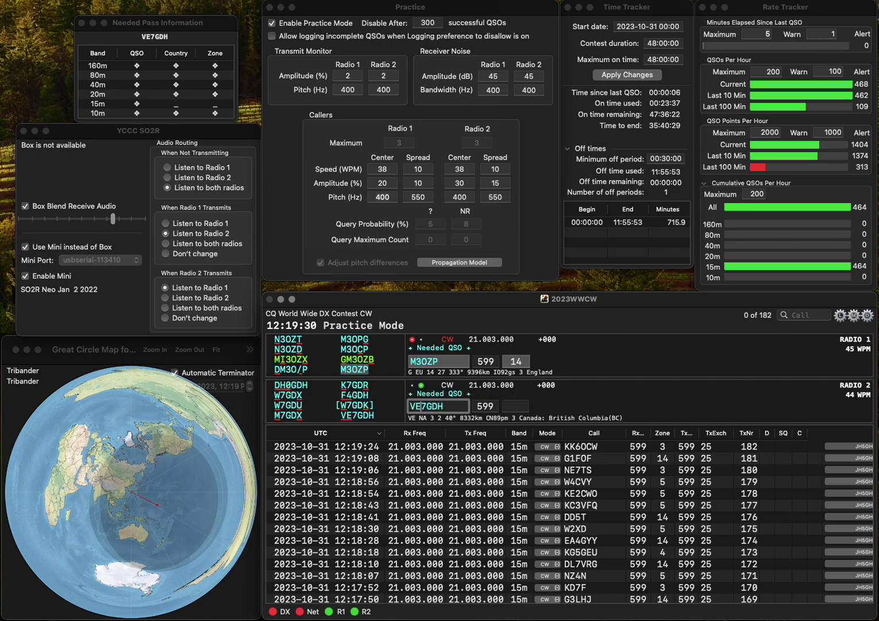
{"action": "key", "text": "Return"}
{"action": "key", "text": "Return"}
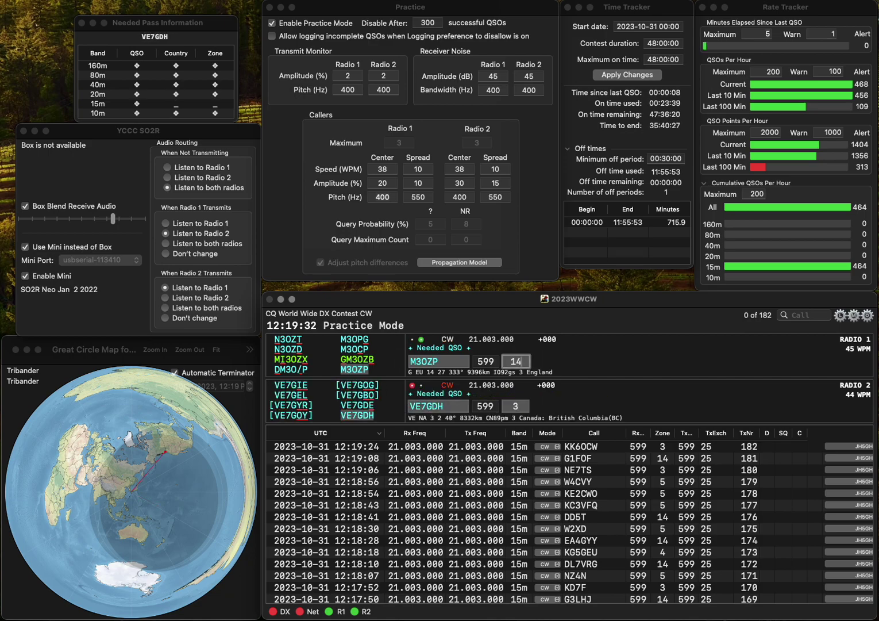
{"action": "key", "text": "Return"}
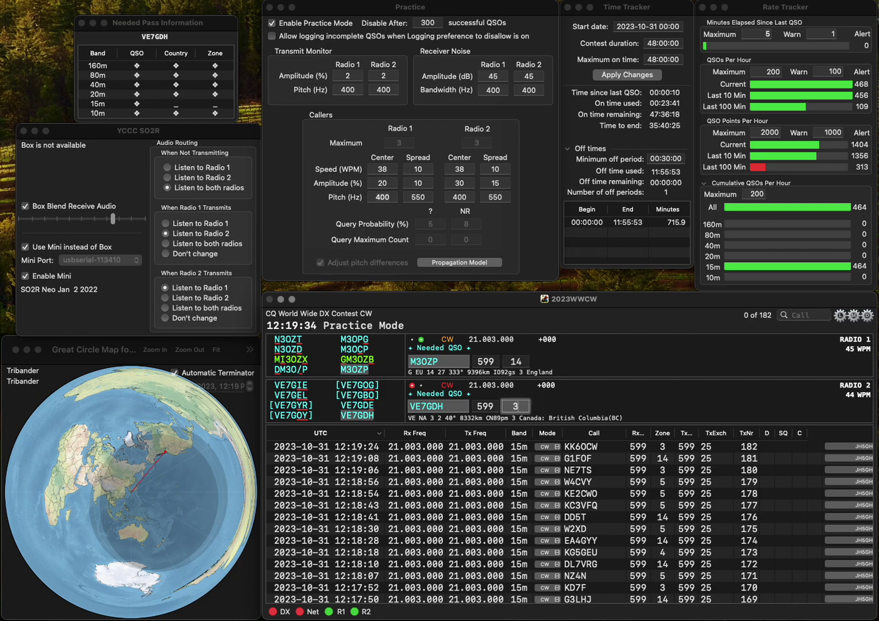
{"action": "key", "text": "Return"}
{"action": "type", "text": "R3DCX"}
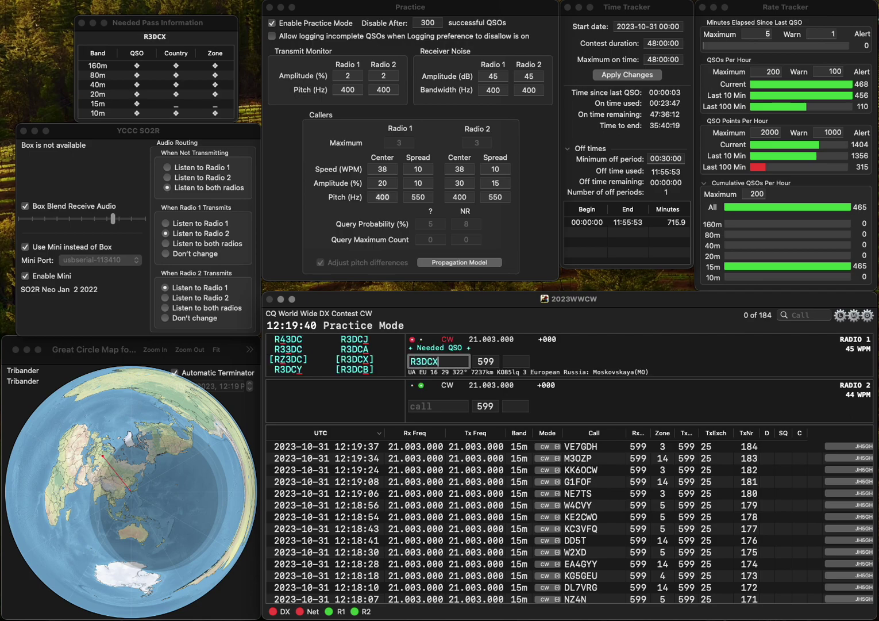
{"action": "key", "text": "Return"}
{"action": "type", "text": "K6"}
{"action": "key", "text": "BackSpace"}
{"action": "type", "text": "B9UTO"}
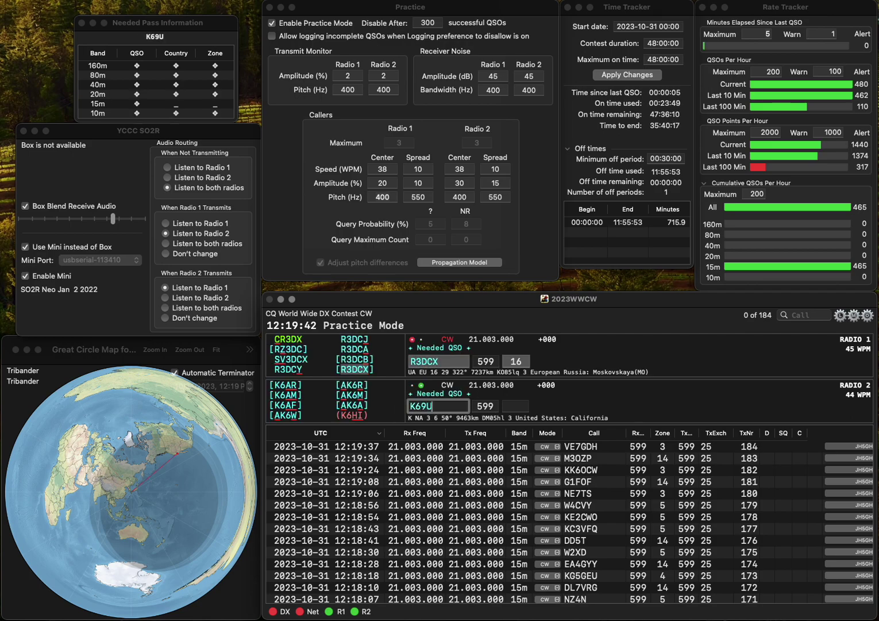
{"action": "key", "text": "Return"}
{"action": "key", "text": "space"}
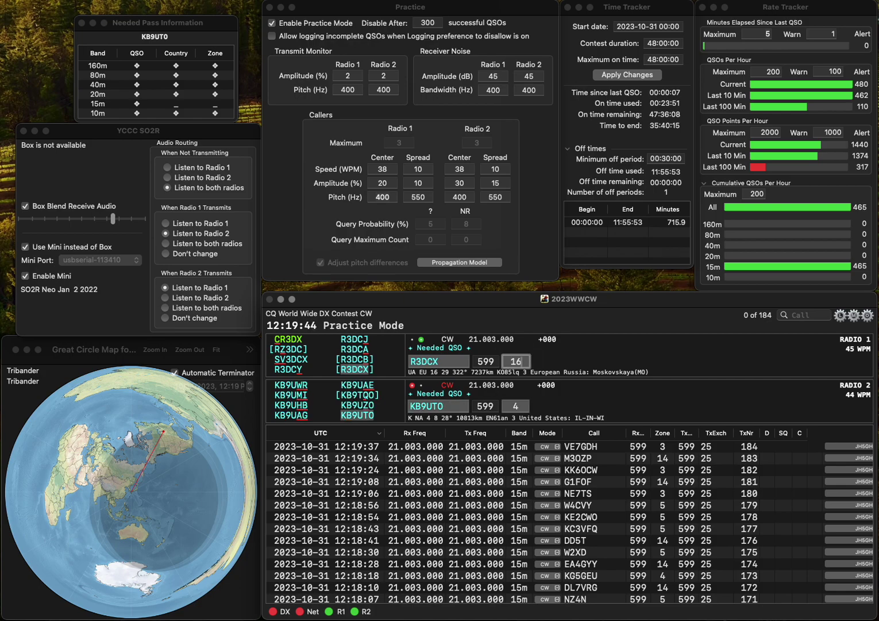
{"action": "key", "text": "Return"}
{"action": "key", "text": "space"}
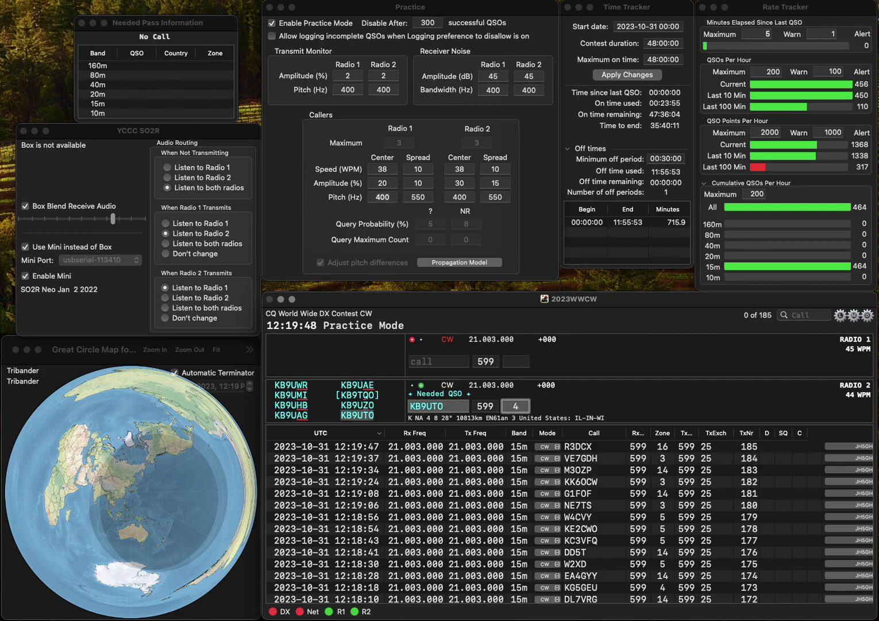
{"action": "key", "text": "Return"}
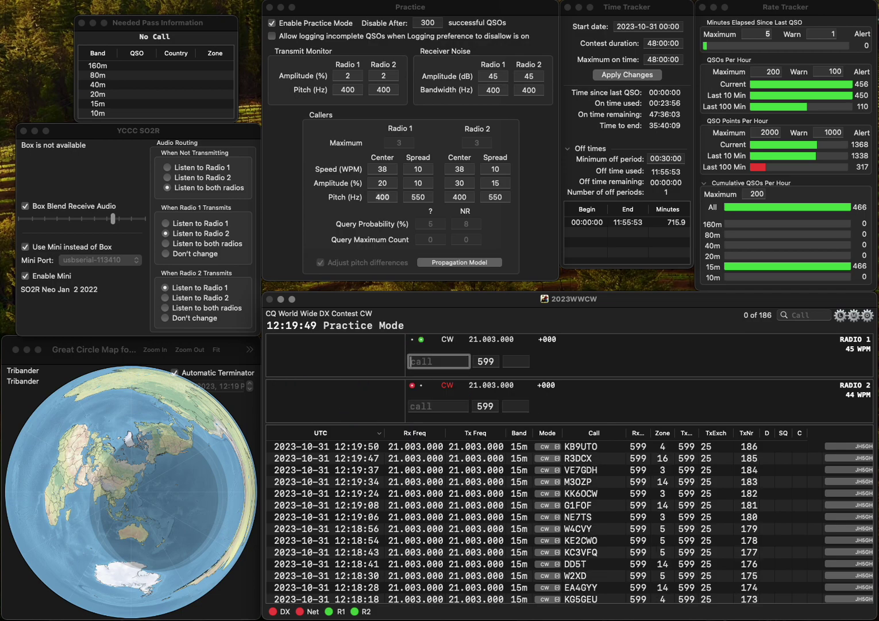
- Enter and send NJ8BB on Radio 1 and KW4CK on Radio 2, and log both contacts
{"action": "type", "text": "J"}
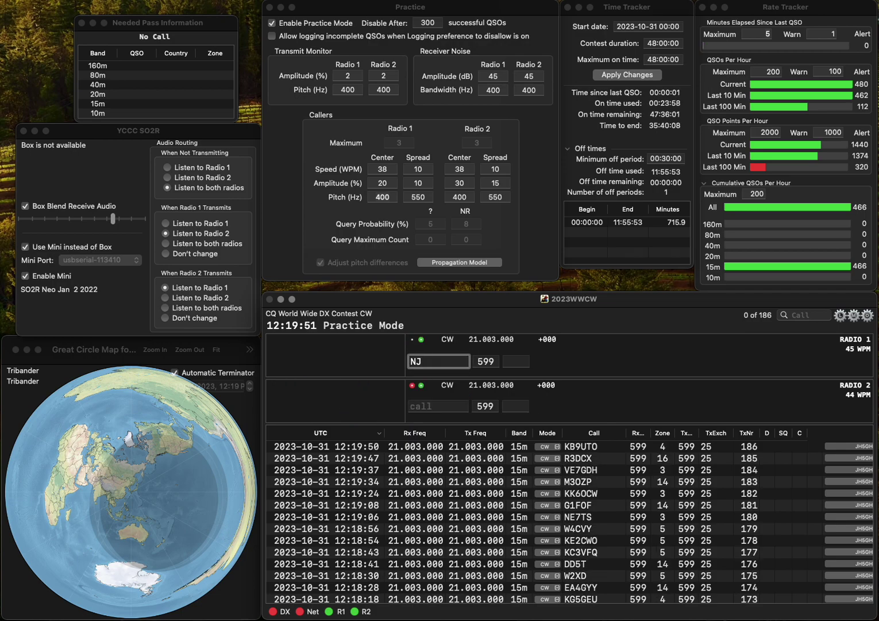
{"action": "type", "text": "BB"}
{"action": "type", "text": "8"}
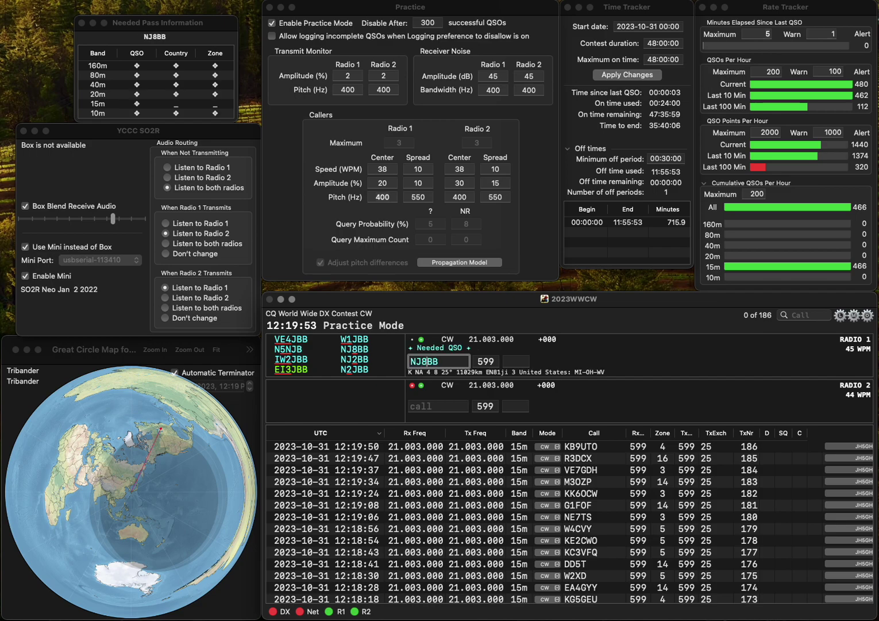
{"action": "key", "text": "Return"}
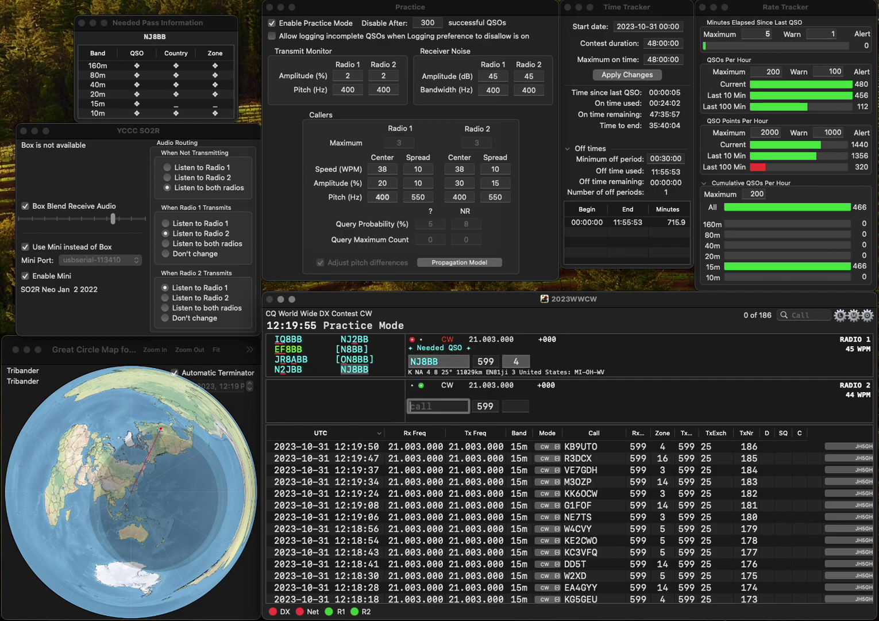
{"action": "type", "text": "KW4CK"}
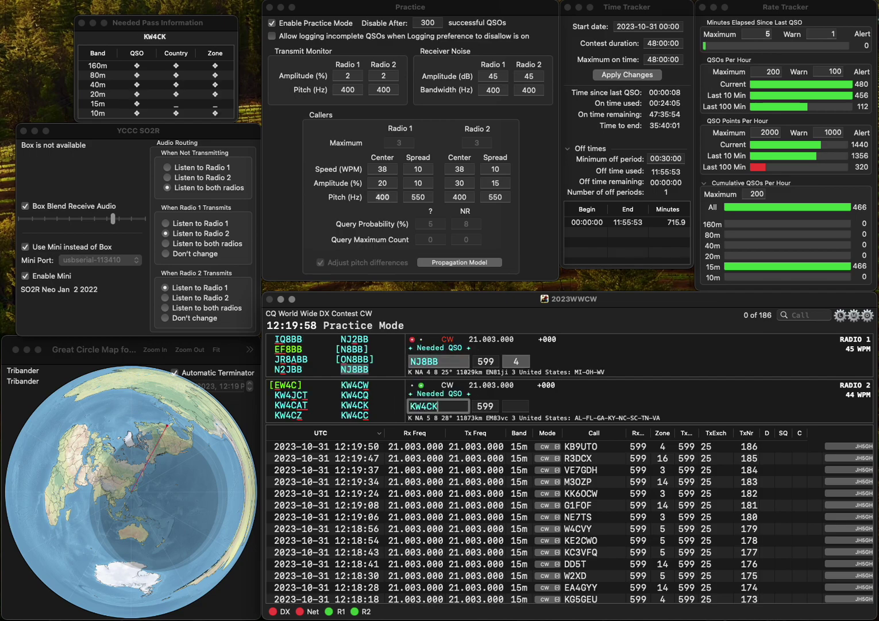
{"action": "key", "text": "Return"}
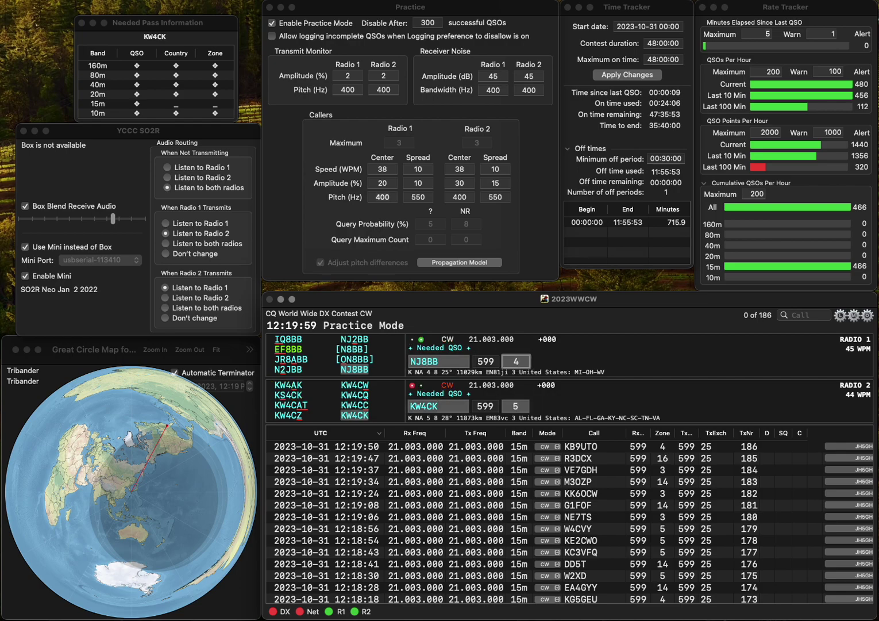
{"action": "key", "text": "Return"}
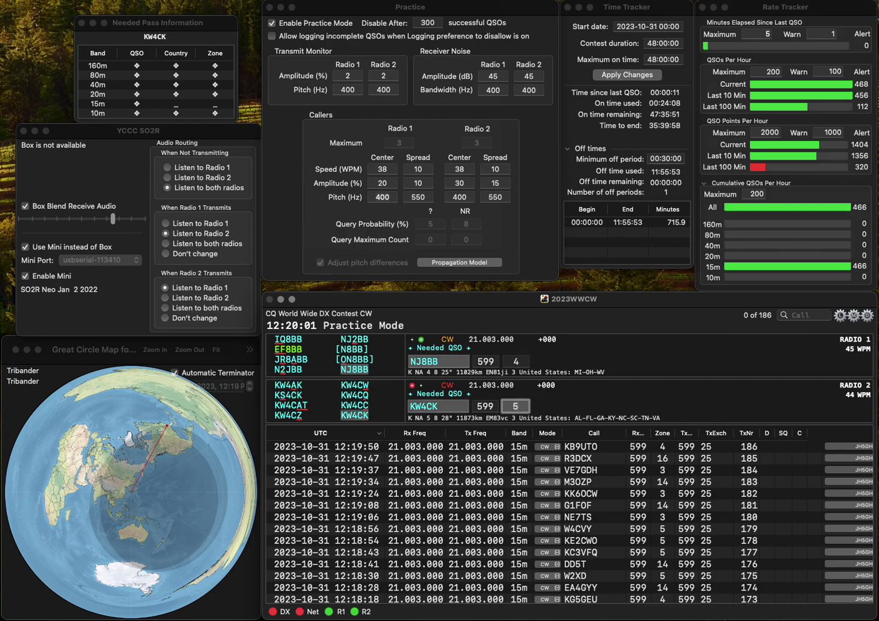
{"action": "key", "text": "Return"}
- Enter and send WD9N on Radio 1 and HB9GZT on Radio 2, and log both contacts
{"action": "type", "text": "WD9N"}
{"action": "key", "text": "Return"}
{"action": "type", "text": "HB9GZT"}
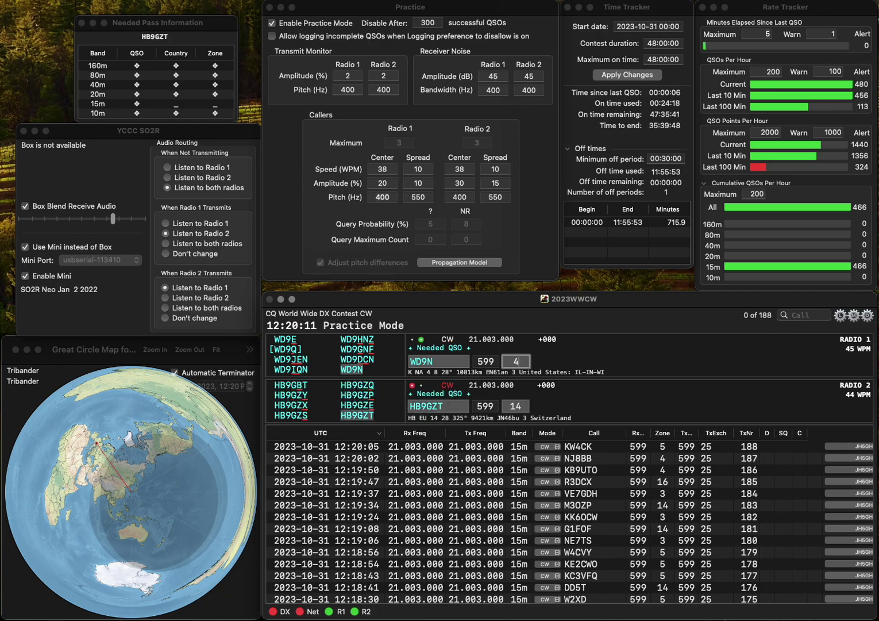
{"action": "key", "text": "Return"}
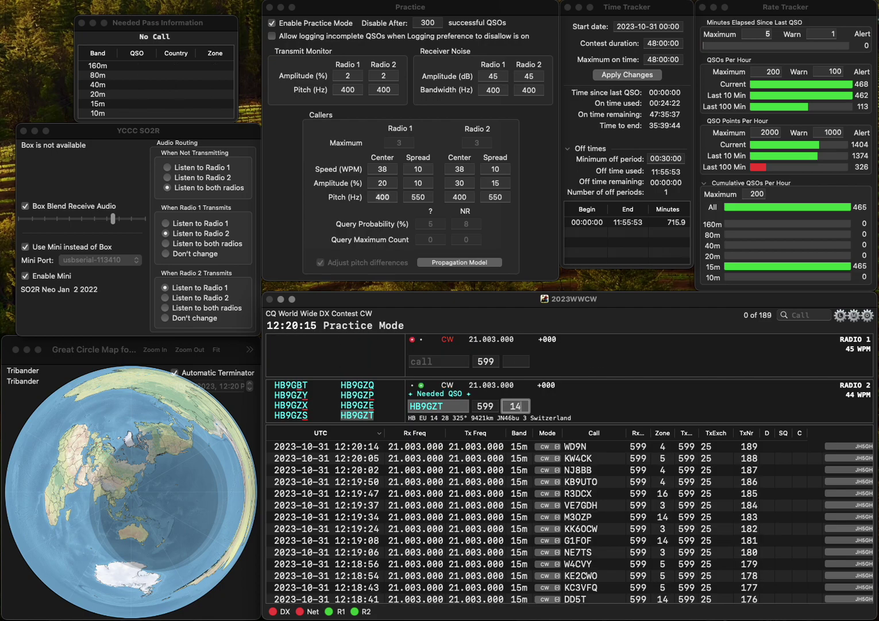
{"action": "key", "text": "Return"}
- Enter and send the call sign RV3LO on Radio 1
{"action": "type", "text": "V3R"}
{"action": "key", "text": "BackSpace"}
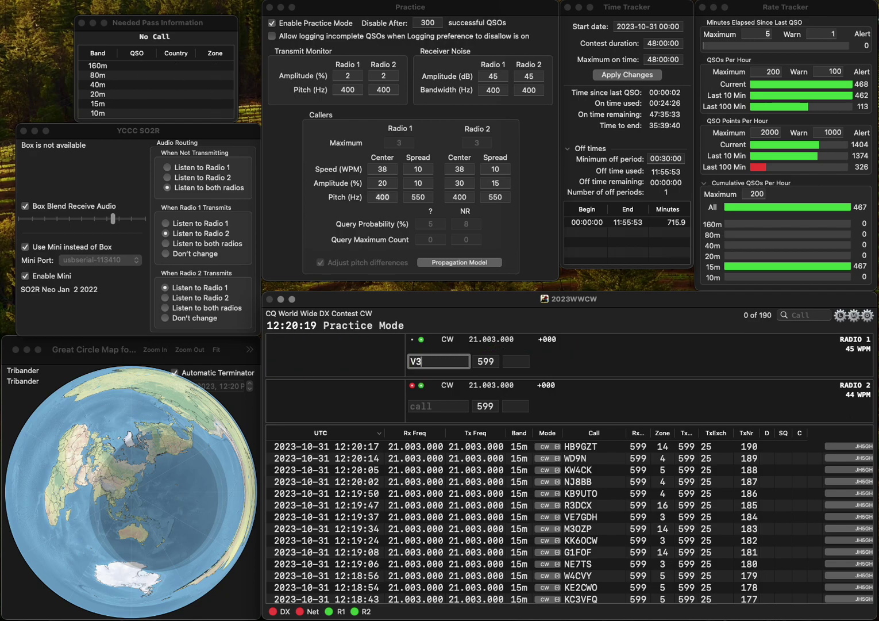
{"action": "type", "text": "LO"}
{"action": "key", "text": "super+Left"}
{"action": "type", "text": "R"}
{"action": "key", "text": "Return"}
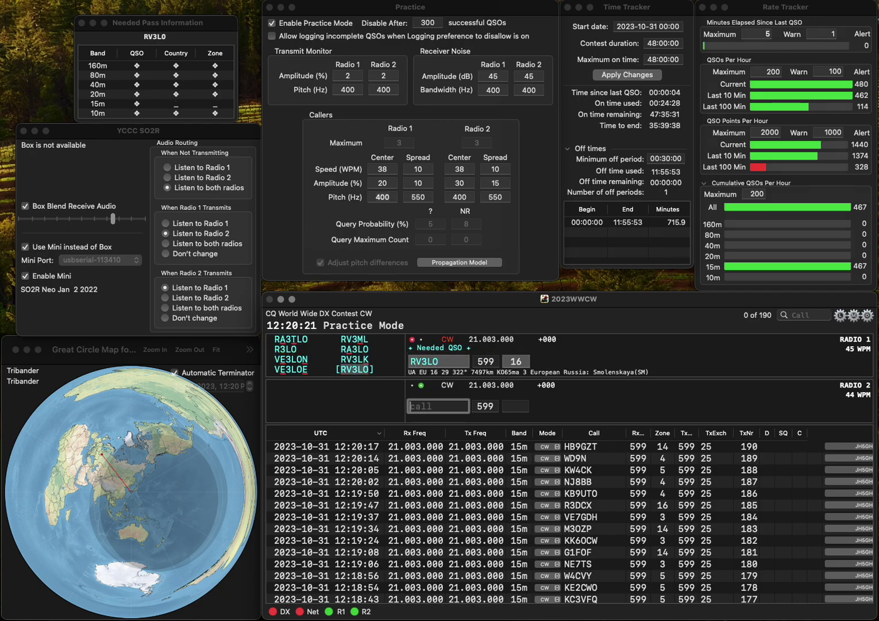
- Enter and send YB1EAO on Radio 2, and log the RV3LO and YB1EAO contacts
{"action": "type", "text": "YB1EAQ"}
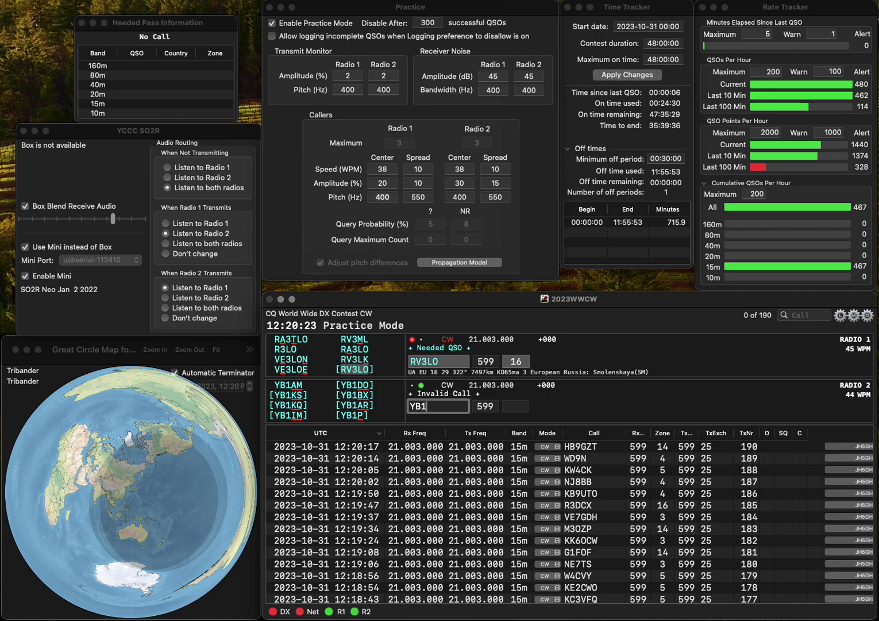
{"action": "key", "text": "BackSpace"}
{"action": "type", "text": "O"}
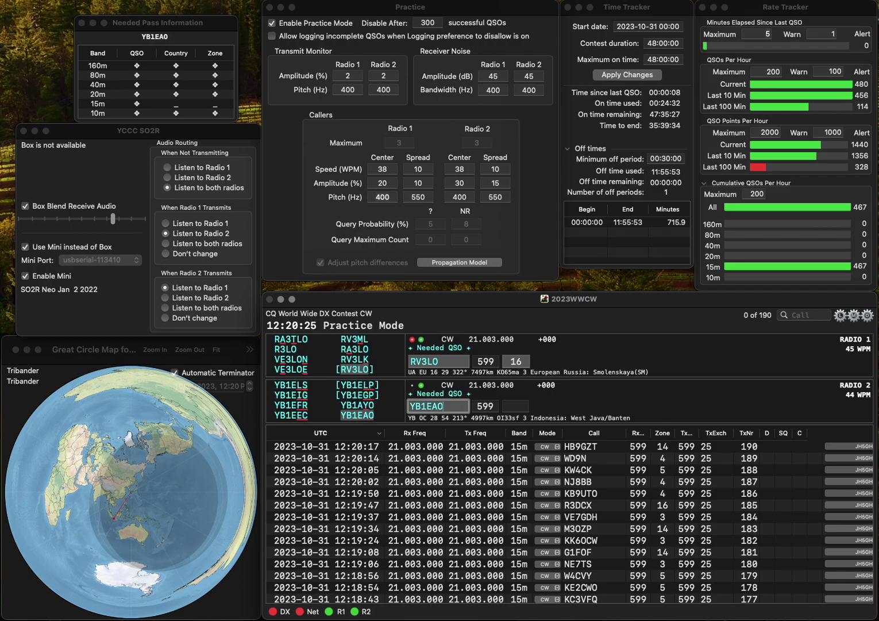
{"action": "key", "text": "Return"}
{"action": "key", "text": "Return"}
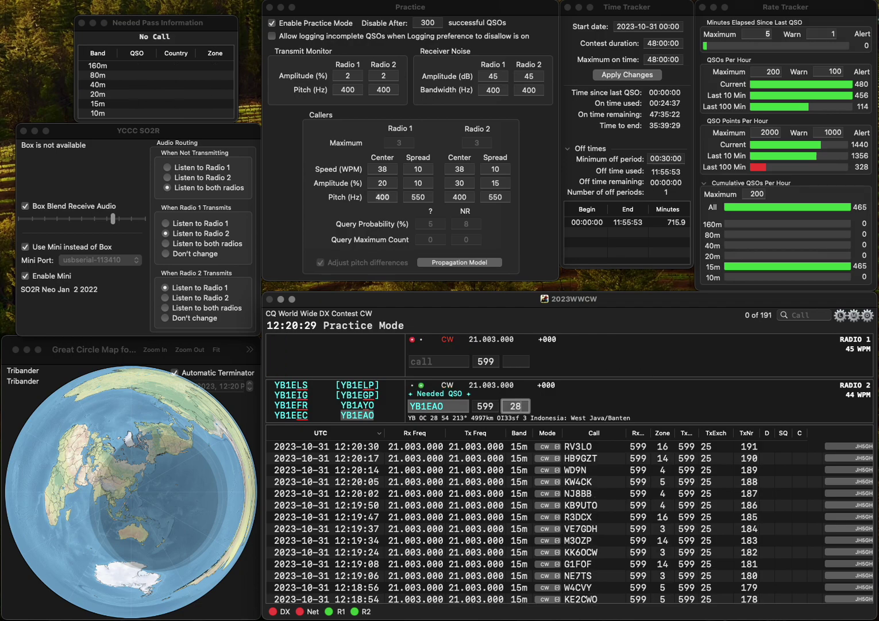
{"action": "key", "text": "Return"}
{"action": "type", "text": "M7"}
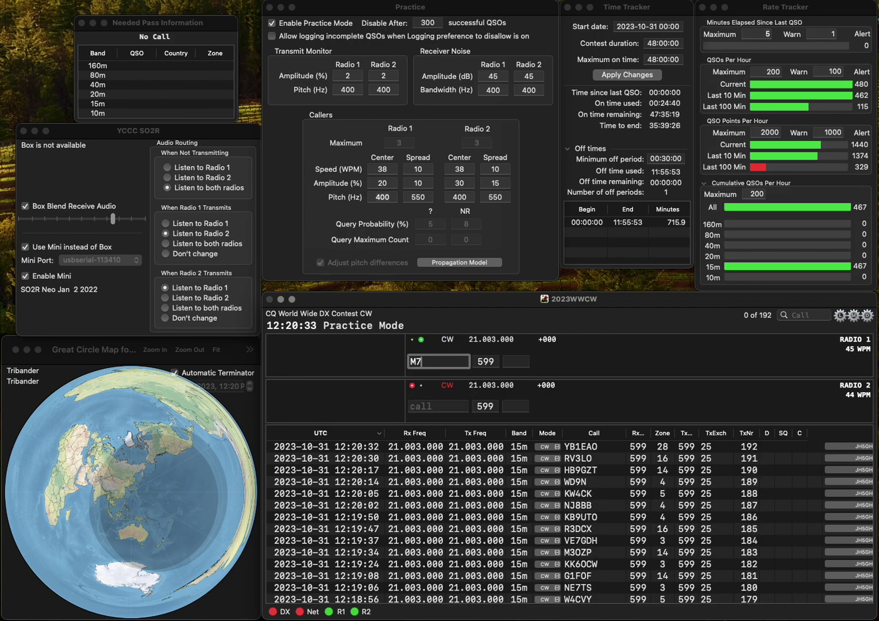
{"action": "type", "text": "DED"}
{"action": "key", "text": "Return"}
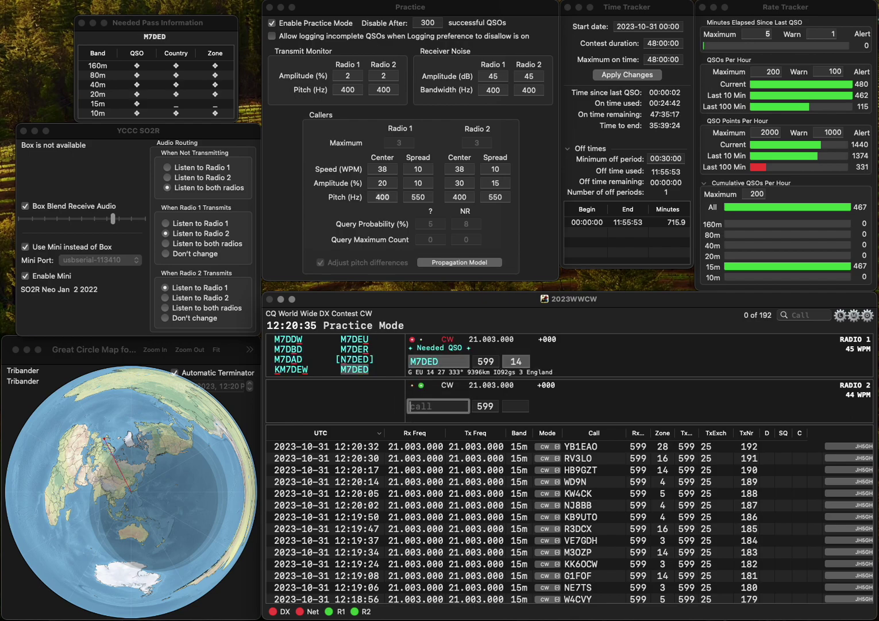
{"action": "type", "text": "JF1U"}
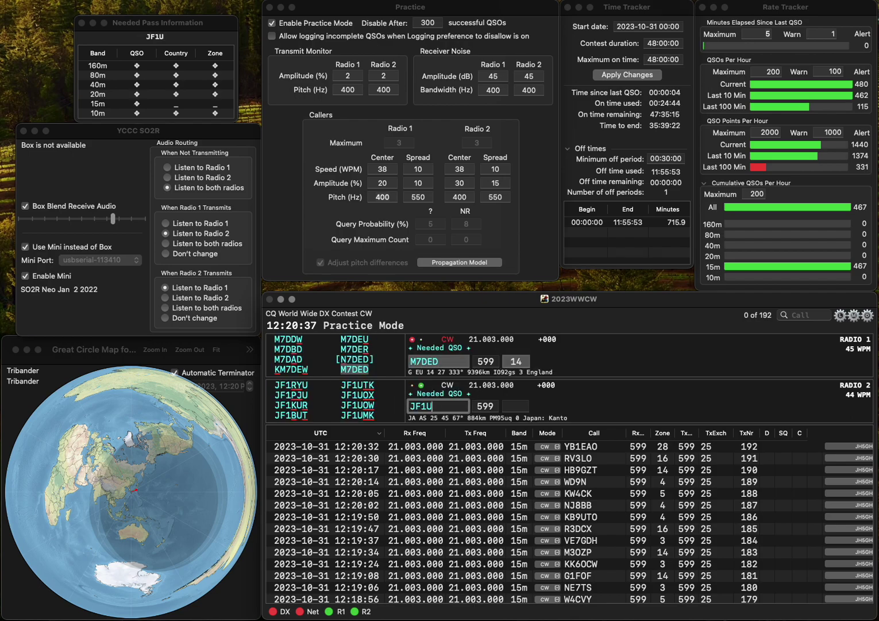
{"action": "key", "text": "BackSpace"}
{"action": "type", "text": "AQ"}
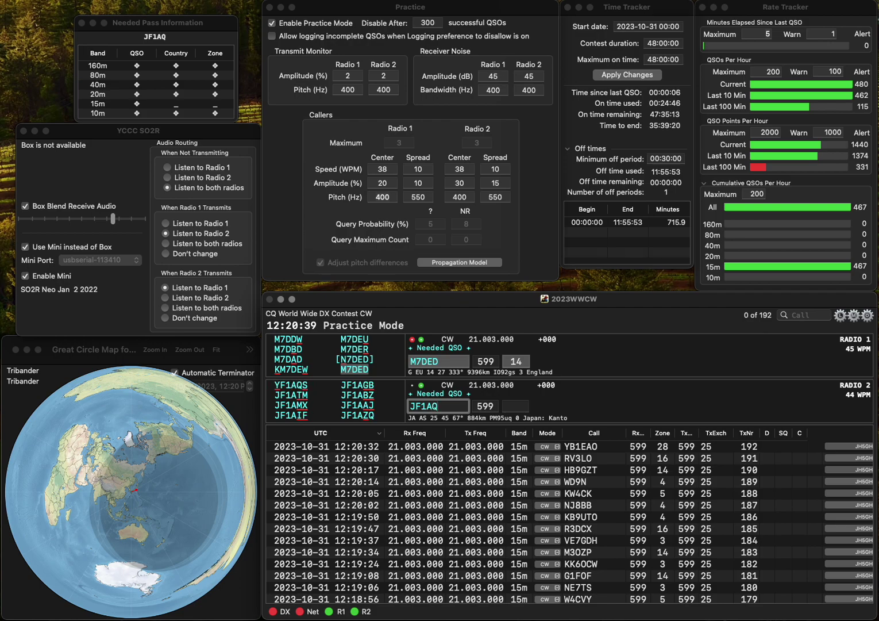
{"action": "key", "text": "BackSpace"}
{"action": "type", "text": "ZQ"}
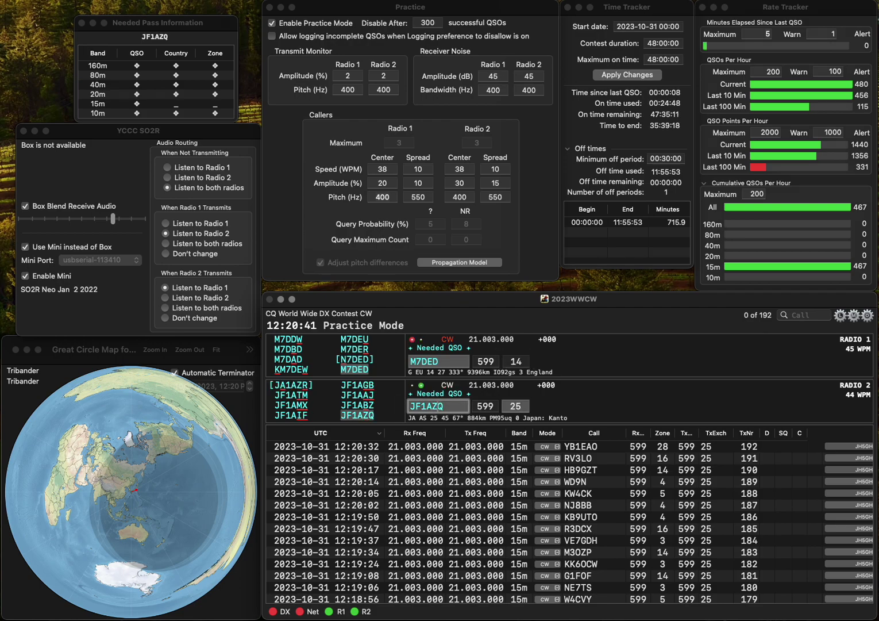
{"action": "left_click", "coordinate": [522, 361]}
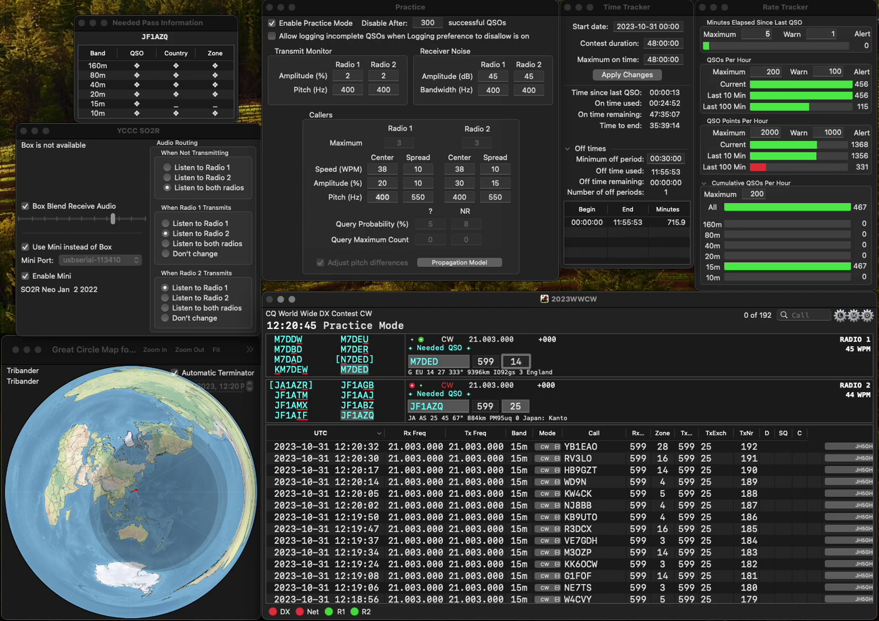
{"action": "left_click", "coordinate": [438, 406]}
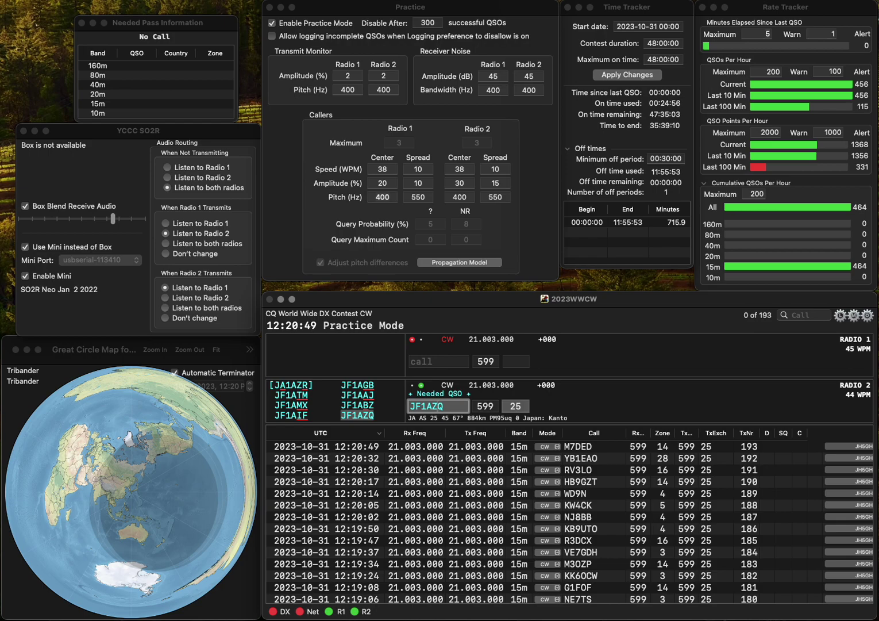
{"action": "key", "text": "Return"}
- Enter and send N9MOE on Radio 1 and CE2CFK on Radio 2, and log the N9MOE contact
{"action": "type", "text": "N"}
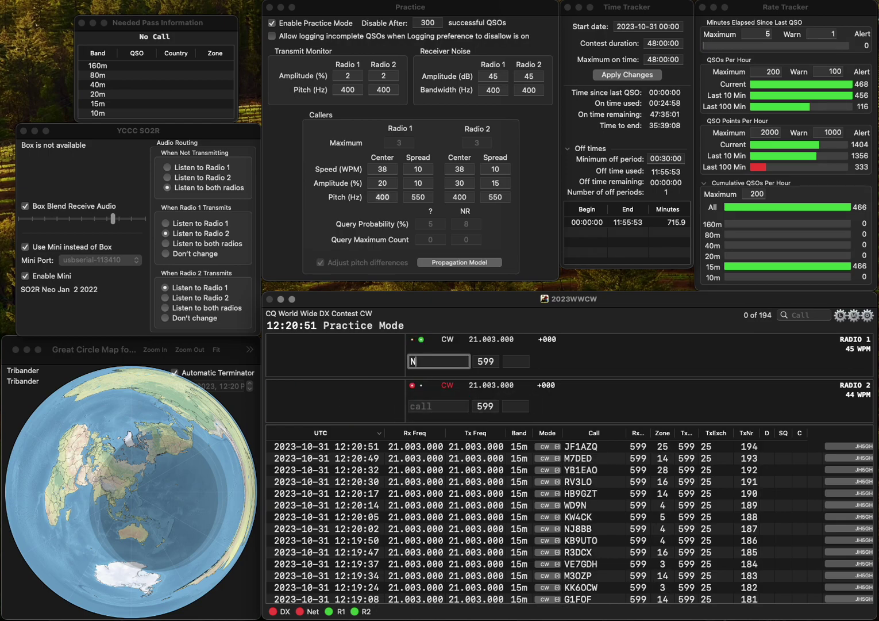
{"action": "type", "text": "9MOE"}
{"action": "key", "text": "Return"}
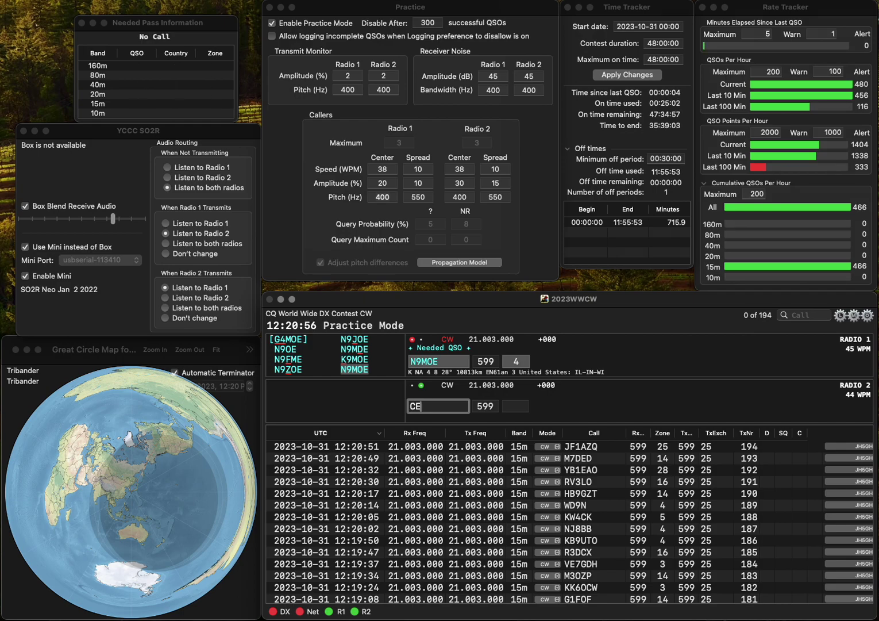
{"action": "type", "text": "CECFK2"}
{"action": "key", "text": "Return"}
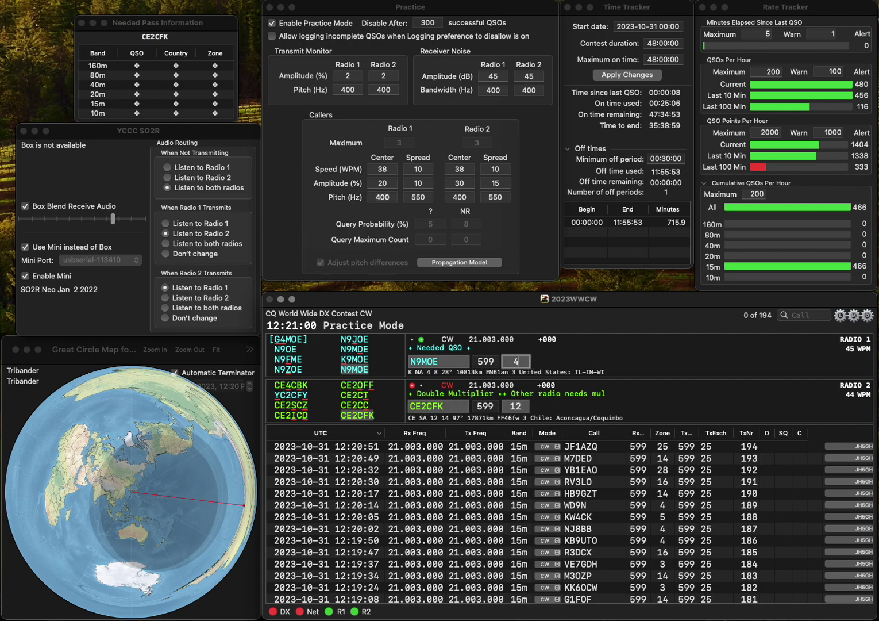
{"action": "key", "text": "Return"}
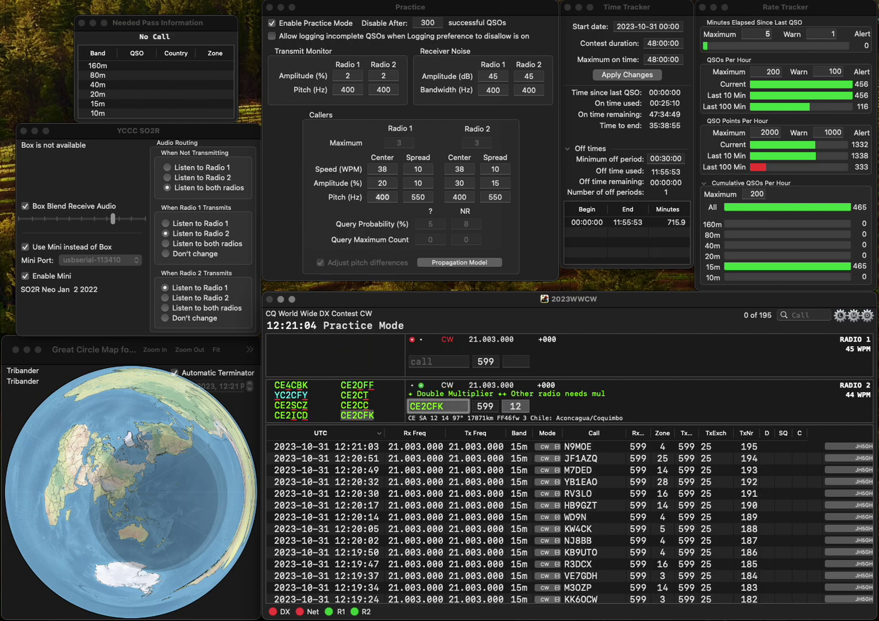
{"action": "type", "text": "CE4CFK"}
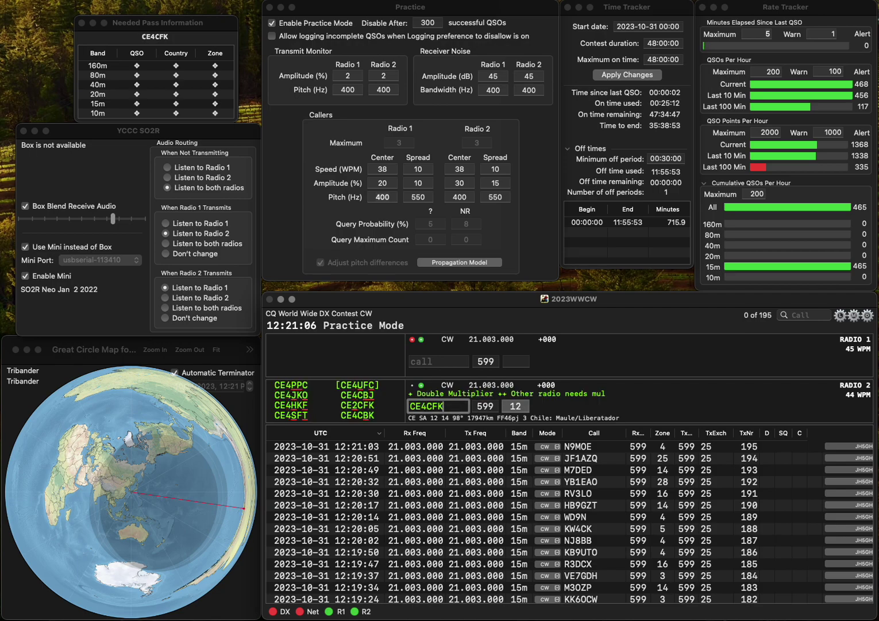
{"action": "key", "text": "Return"}
{"action": "type", "text": "VNE"}
{"action": "type", "text": "K"}
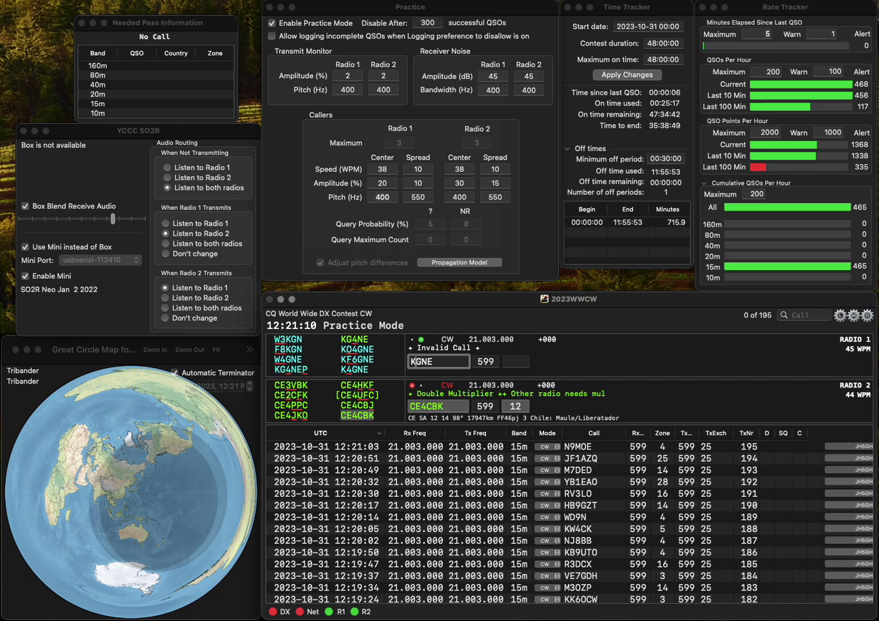
{"action": "type", "text": "F6"}
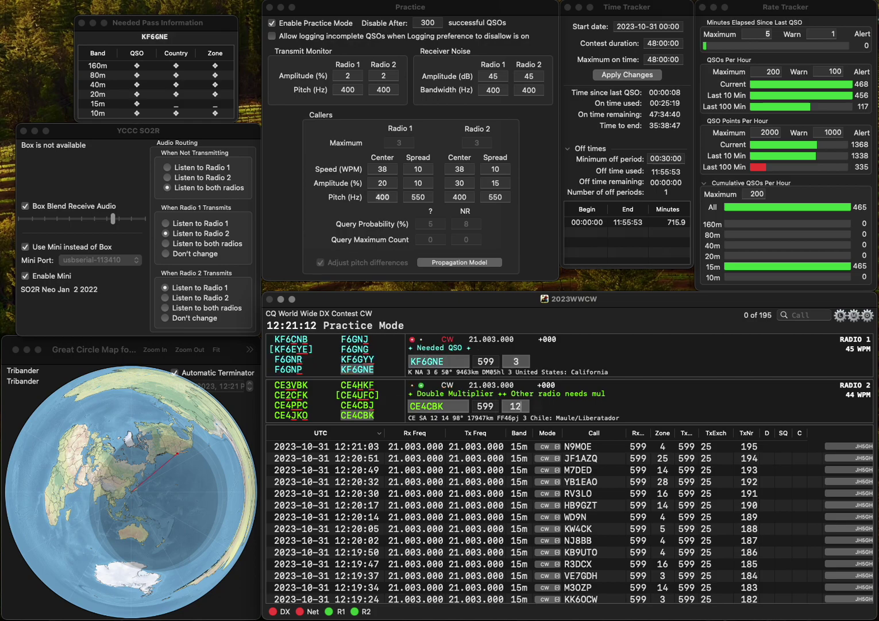
{"action": "key", "text": "Return"}
{"action": "key", "text": "Up"}
{"action": "key", "text": "space"}
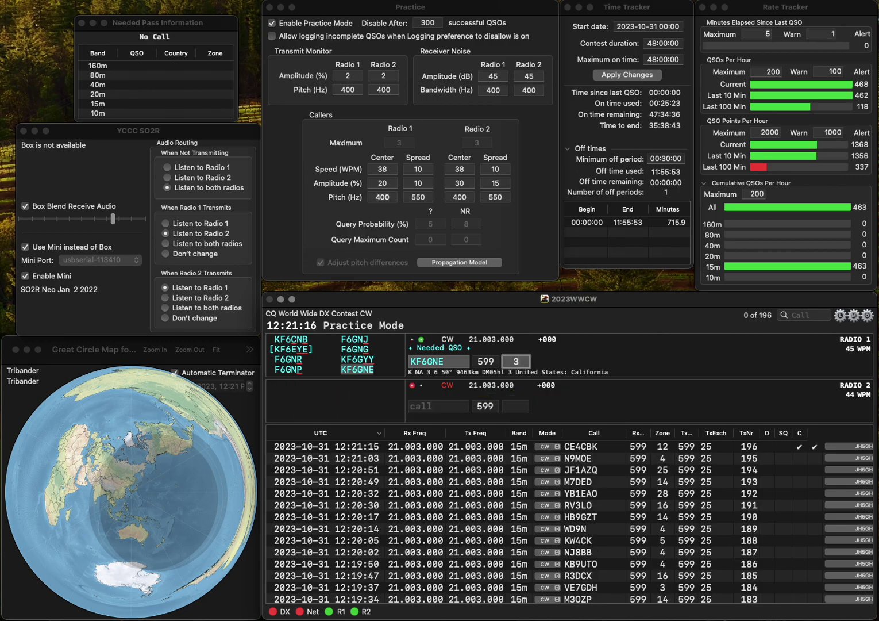
{"action": "key", "text": "space"}
{"action": "key", "text": "BackSpace"}
{"action": "key", "text": "BackSpace"}
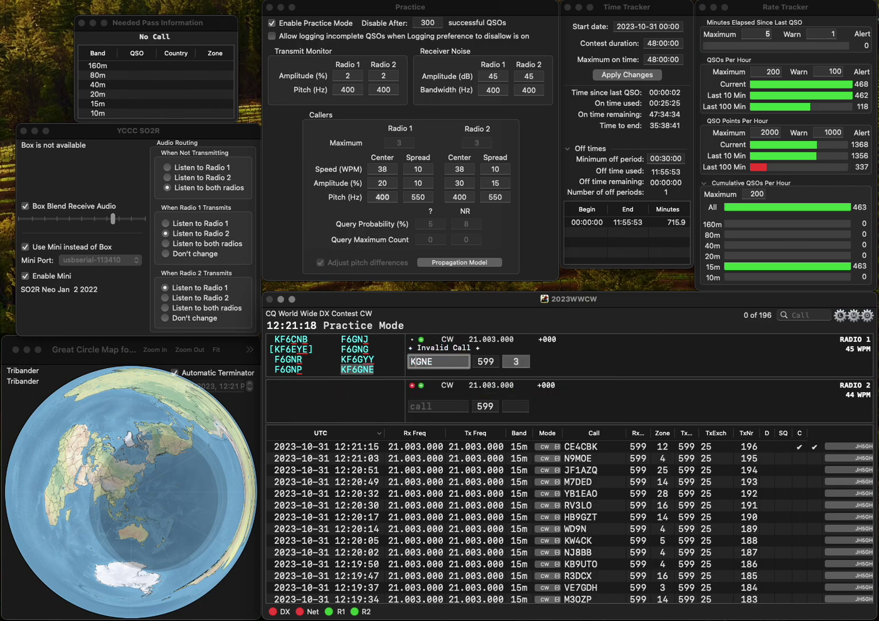
{"action": "type", "text": "O4"}
{"action": "key", "text": "Return"}
{"action": "key", "text": "Down"}
{"action": "type", "text": "KD"}
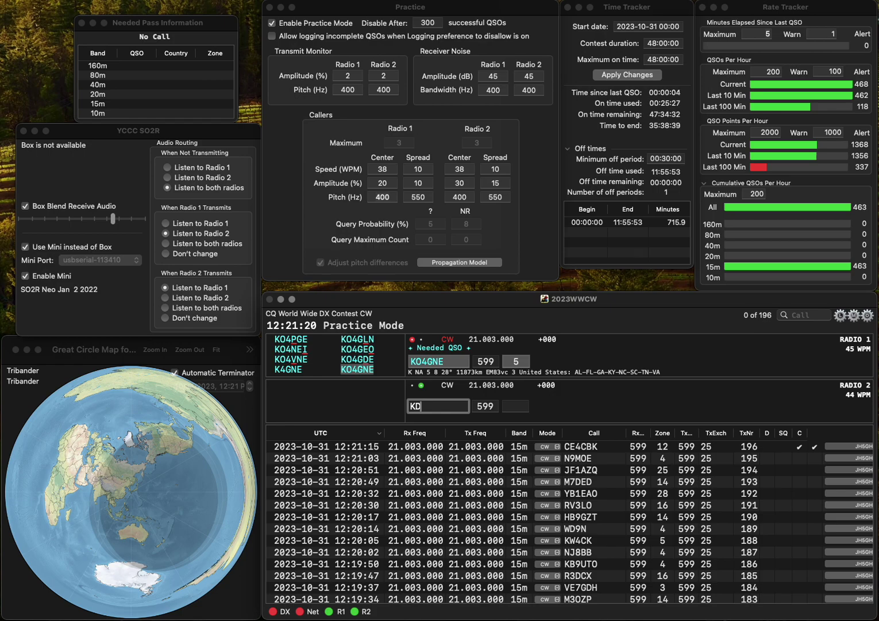
{"action": "type", "text": "9NZB"}
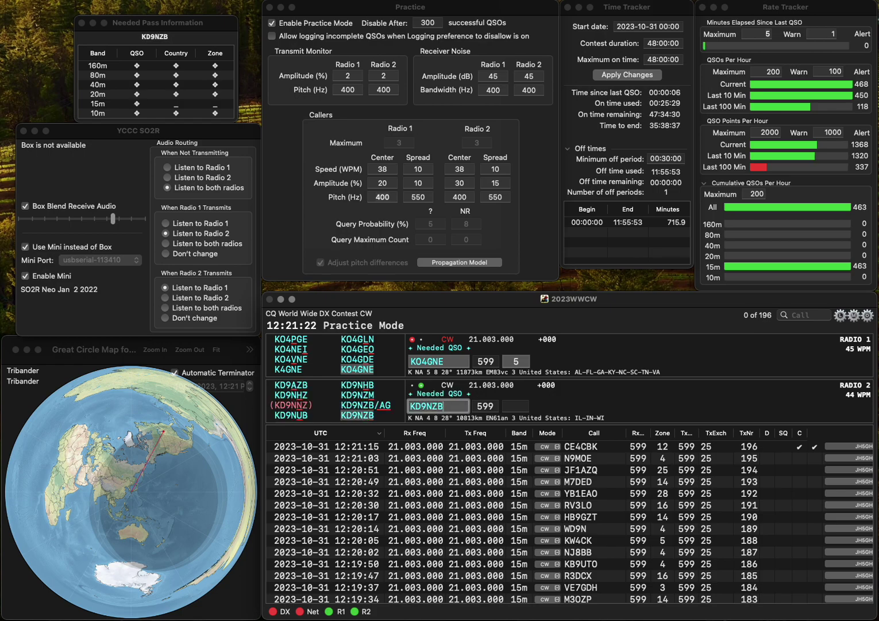
{"action": "key", "text": "Return"}
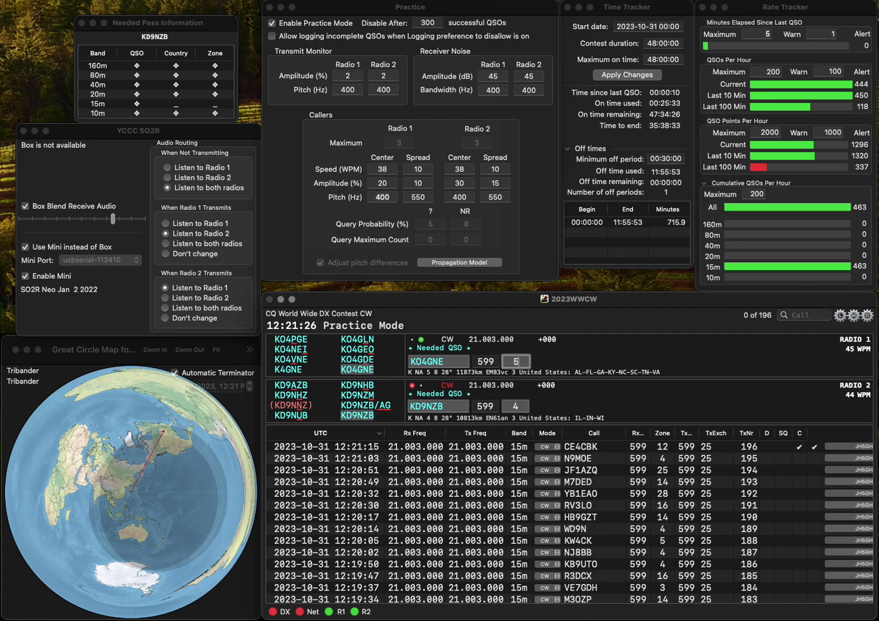
{"action": "key", "text": "Return"}
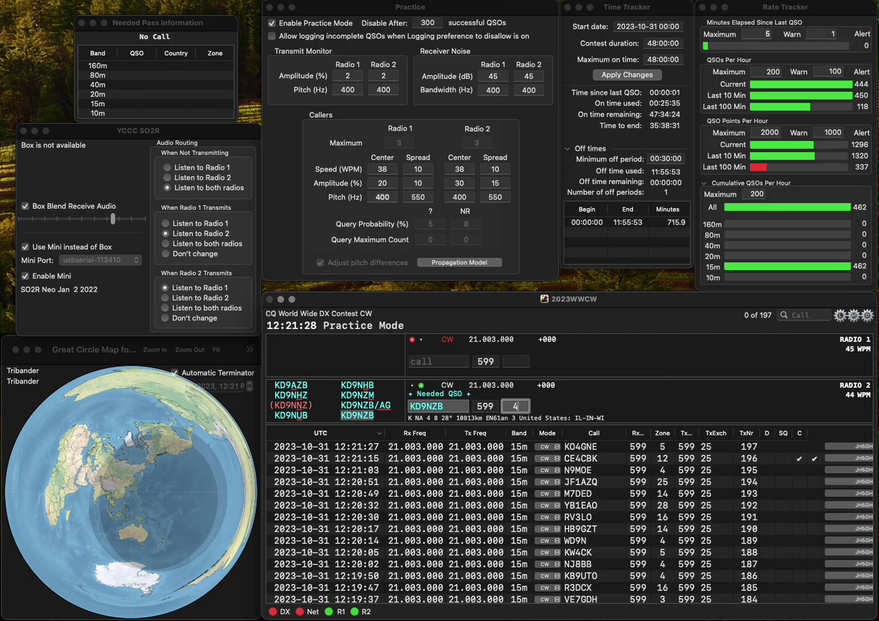
{"action": "key", "text": "Return"}
{"action": "type", "text": "IZ7NLJ"}
{"action": "key", "text": "Return"}
{"action": "type", "text": "M2W"}
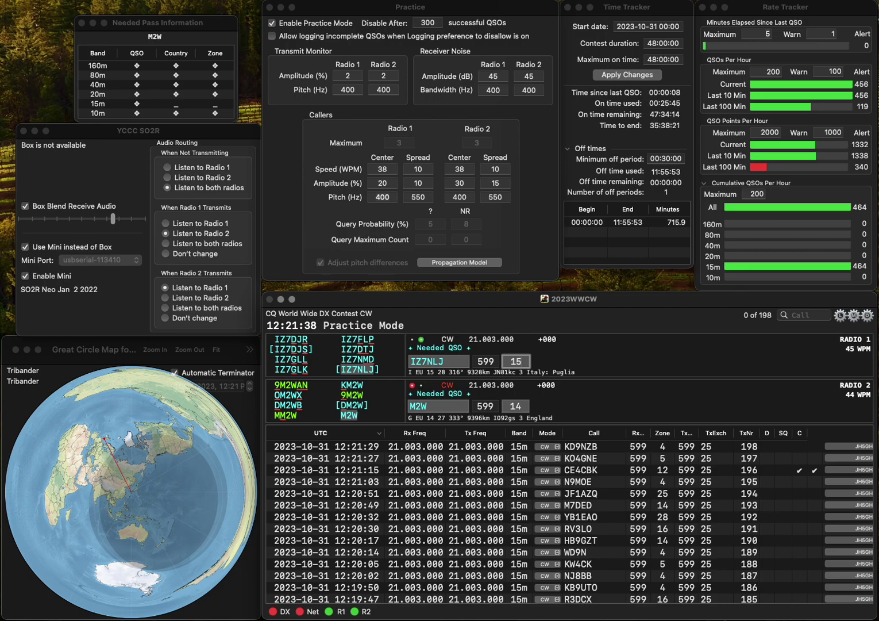
{"action": "key", "text": "Return"}
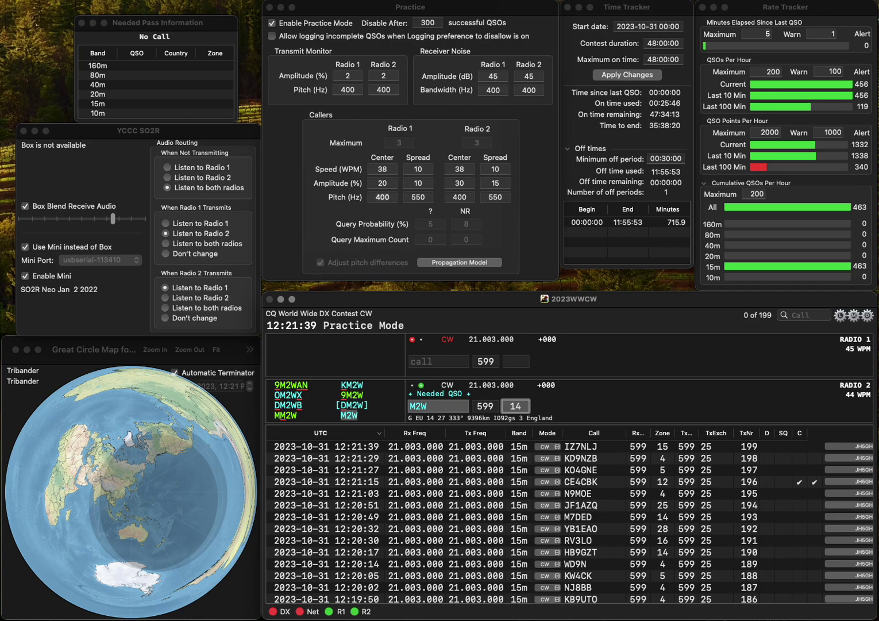
{"action": "key", "text": "Return"}
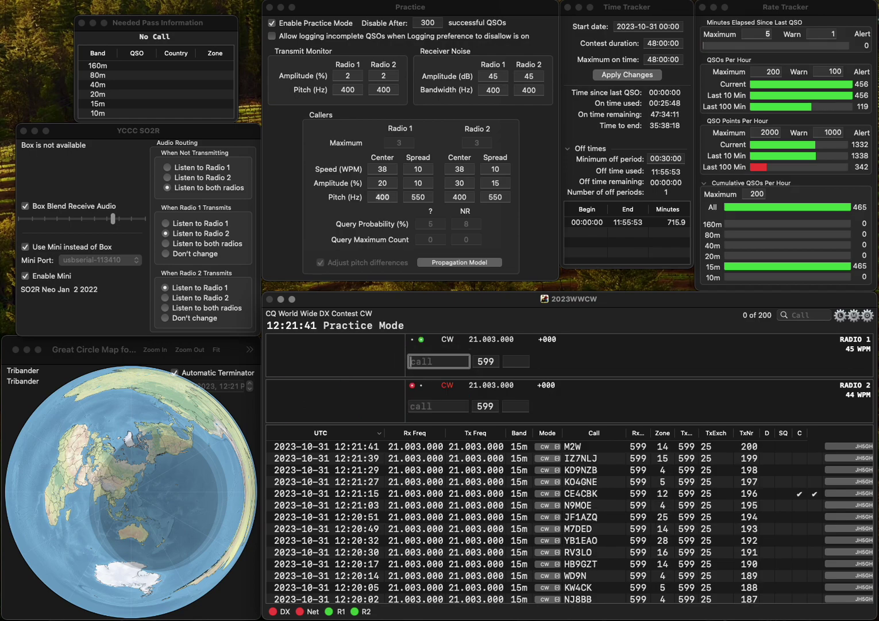
{"action": "type", "text": "OH1SD"}
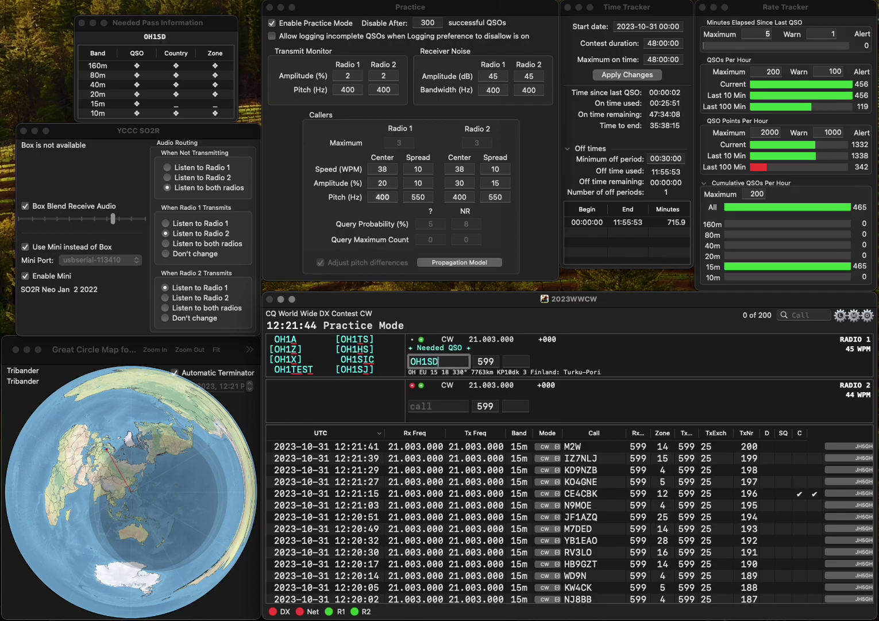
{"action": "key", "text": "Return"}
{"action": "type", "text": "KN6UWN"}
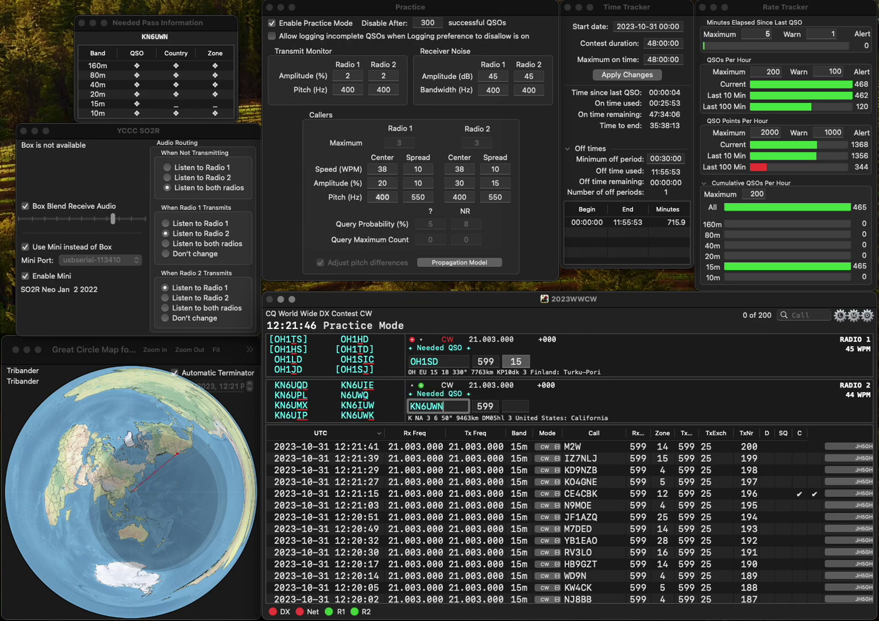
{"action": "key", "text": "BackSpace"}
{"action": "type", "text": "K"}
{"action": "key", "text": "Return"}
{"action": "key", "text": "Left"}
{"action": "key", "text": "BackSpace"}
{"action": "type", "text": "H"}
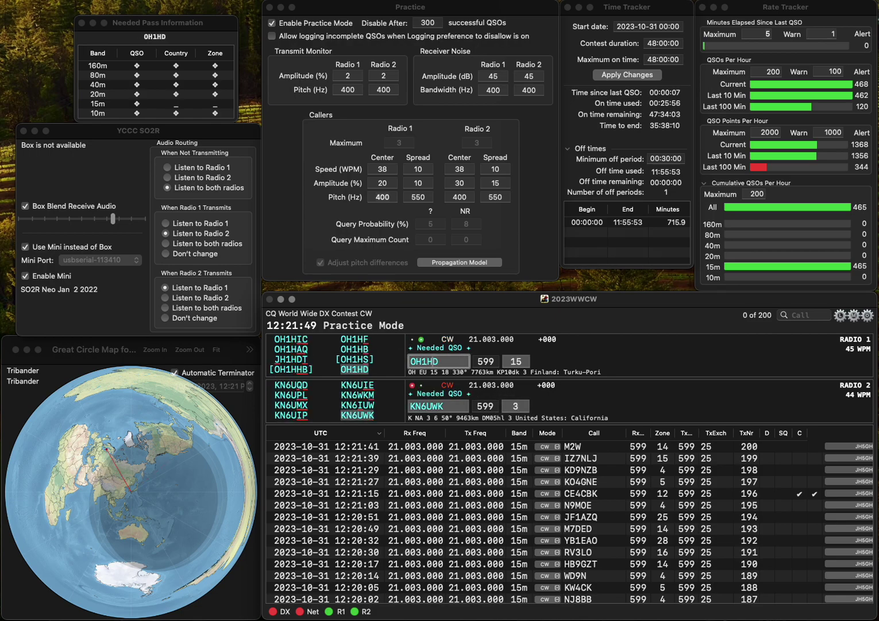
{"action": "key", "text": "Return"}
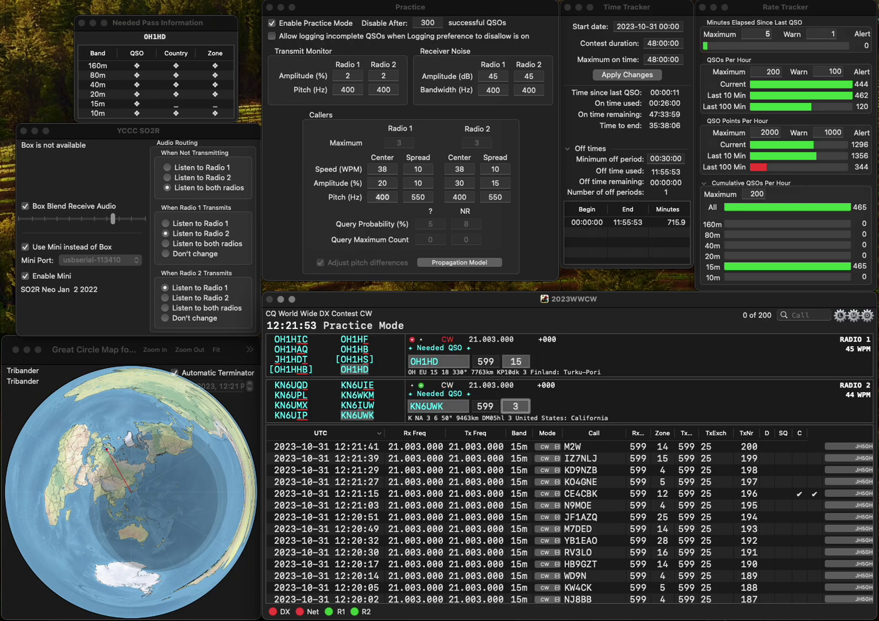
{"action": "key", "text": "Return"}
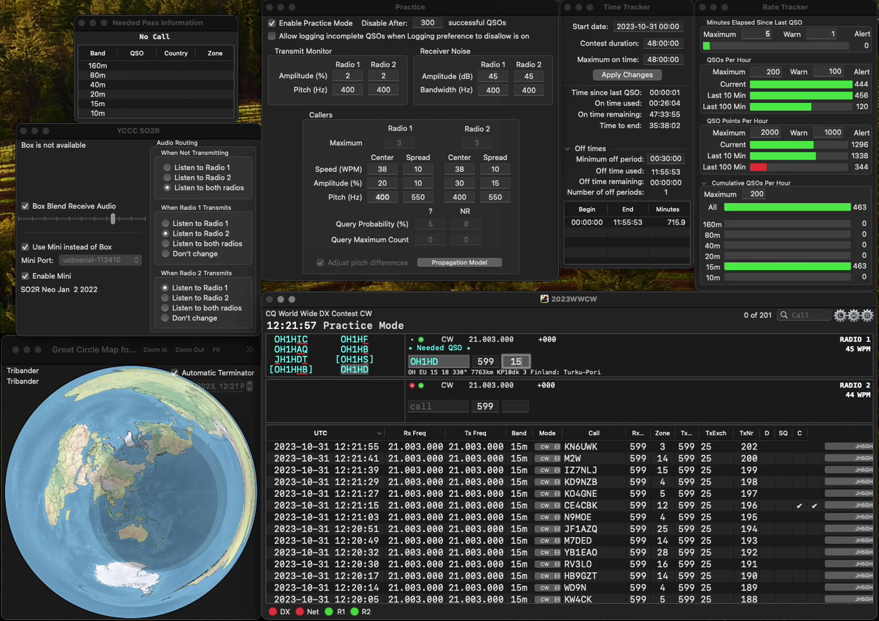
{"action": "key", "text": "Return"}
- Start entering new callers' call signs, with N on Radio 1 and G on Radio 2
{"action": "type", "text": "NG"}
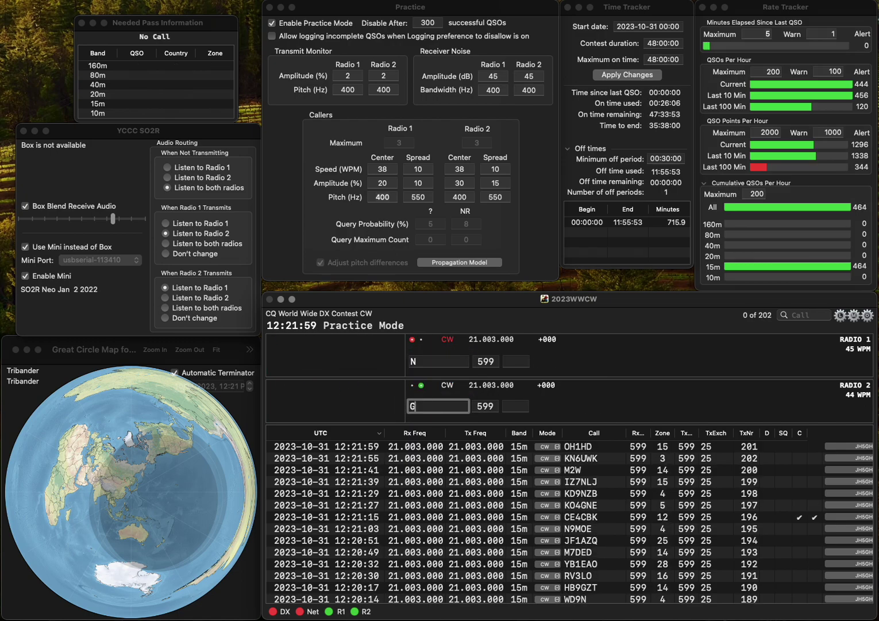
{"action": "type", "text": "4"}
{"action": "key", "text": "Return"}
{"action": "type", "text": "K"}
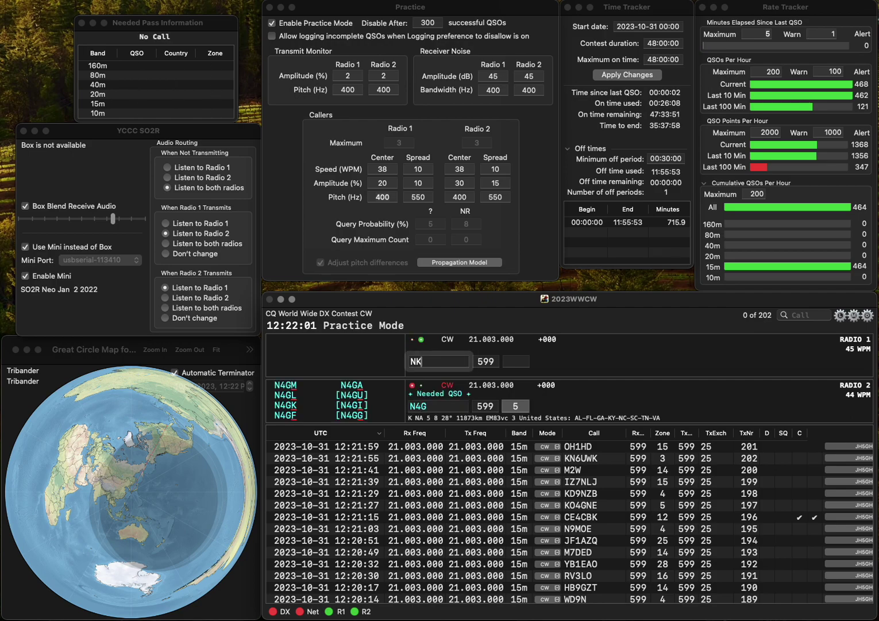
{"action": "type", "text": "D4DBF"}
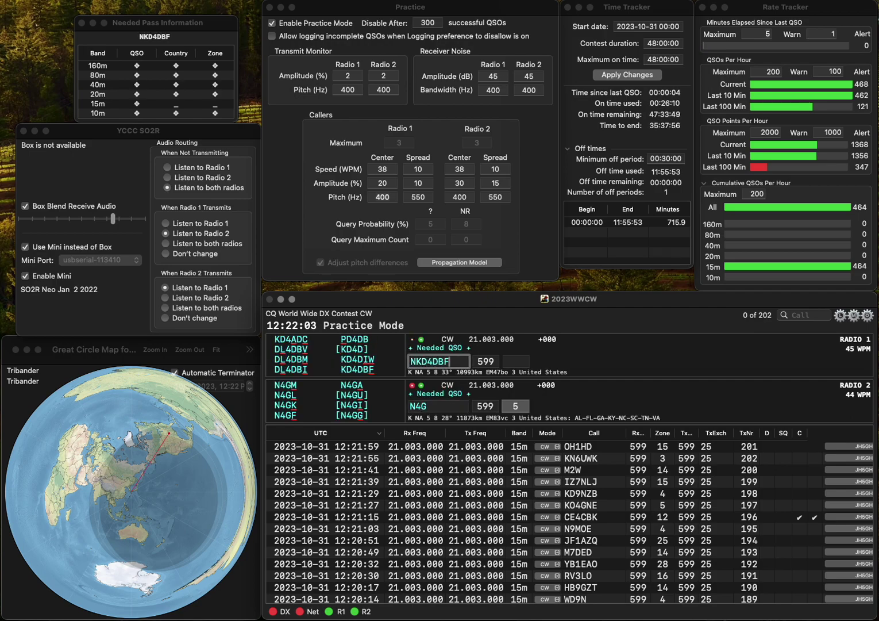
{"action": "key", "text": "Home"}
{"action": "key", "text": "Delete"}
{"action": "key", "text": "Return"}
{"action": "key", "text": "Return"}
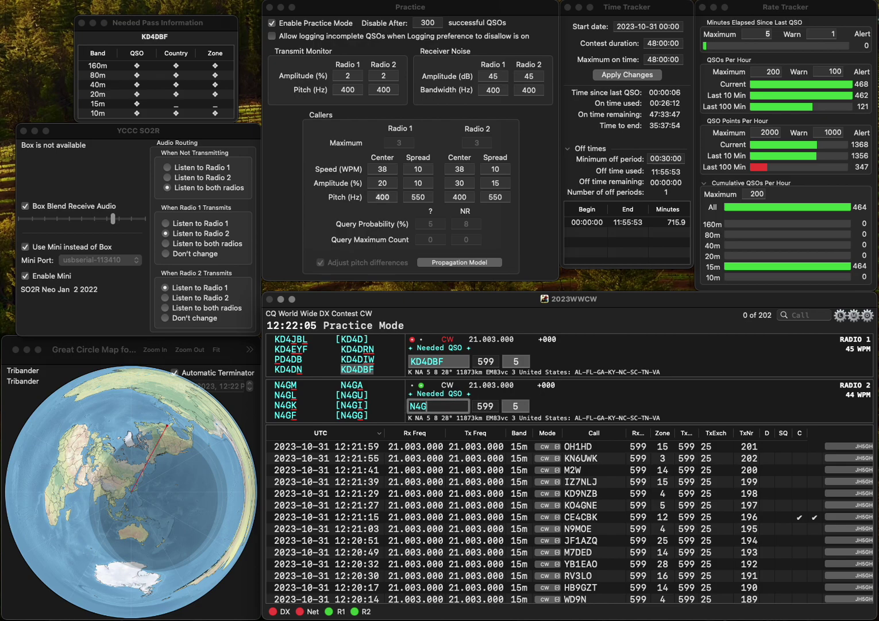
{"action": "type", "text": "H"}
{"action": "key", "text": "Left"}
{"action": "key", "text": "Left"}
{"action": "key", "text": "BackSpace"}
{"action": "type", "text": "5"}
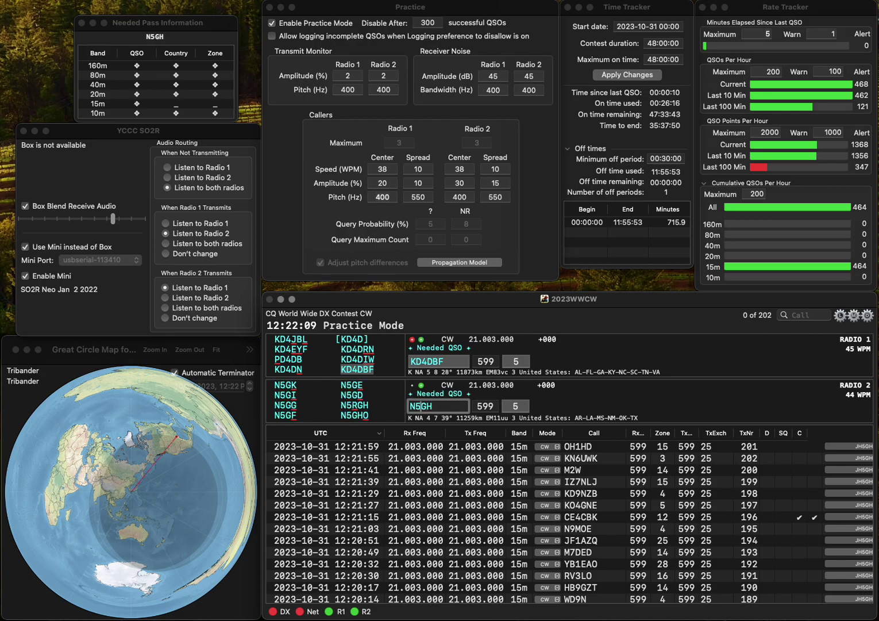
{"action": "key", "text": "Return"}
{"action": "key", "text": "space"}
{"action": "key", "text": "Return"}
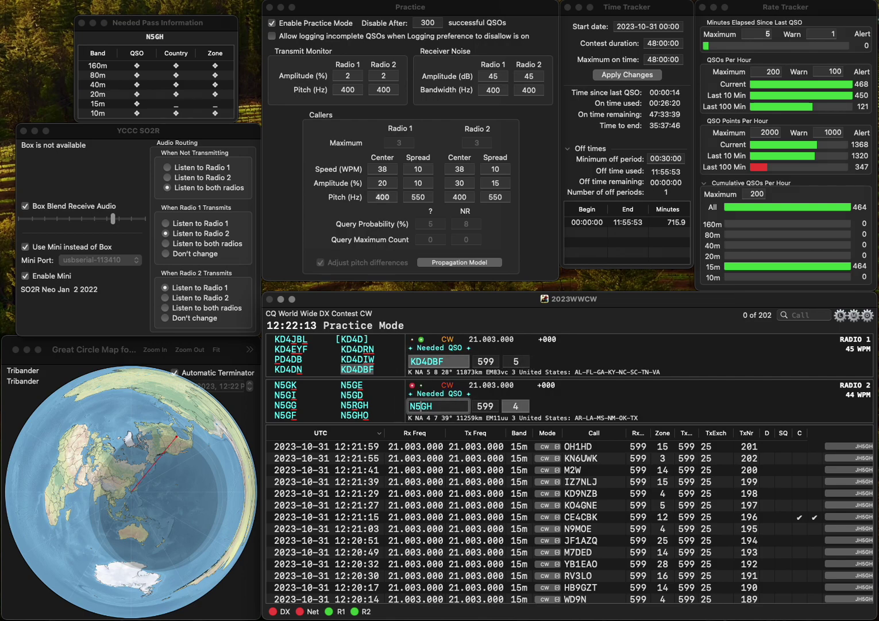
{"action": "key", "text": "Right"}
{"action": "key", "text": "Right"}
{"action": "key", "text": "BackSpace"}
{"action": "type", "text": "SG"}
{"action": "key", "text": "Return"}
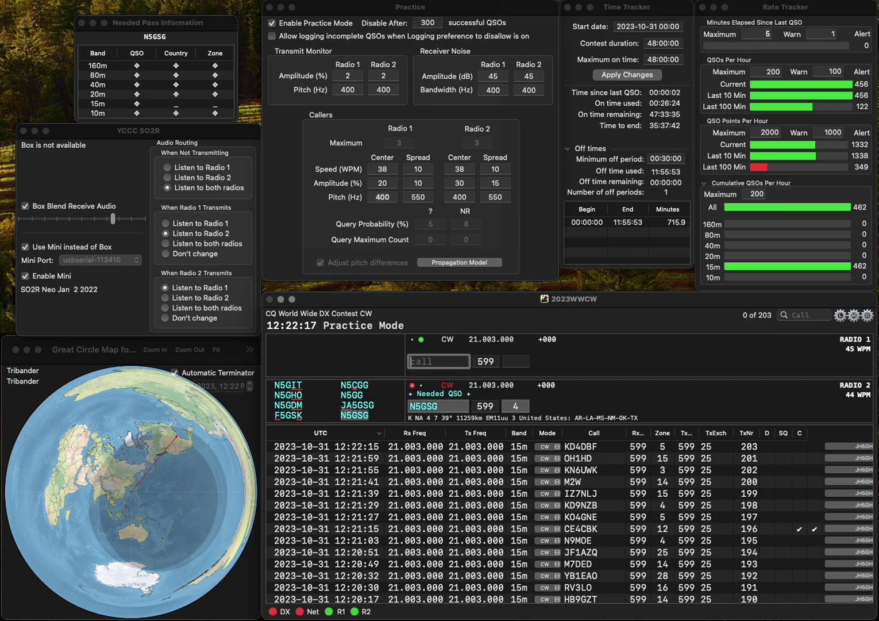
{"action": "type", "text": "KN0VA"}
{"action": "key", "text": "Return"}
{"action": "key", "text": "Return"}
{"action": "key", "text": "Return"}
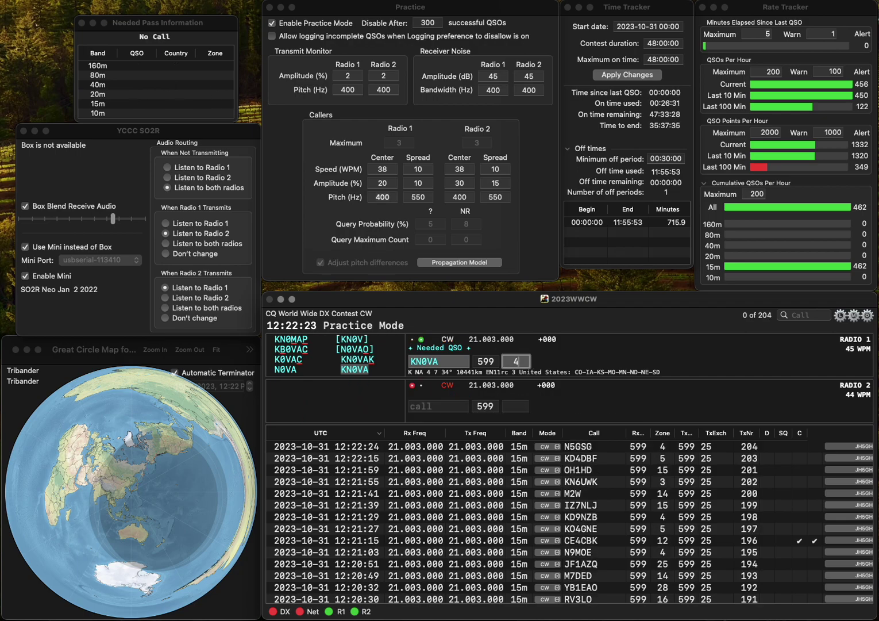
{"action": "key", "text": "Return"}
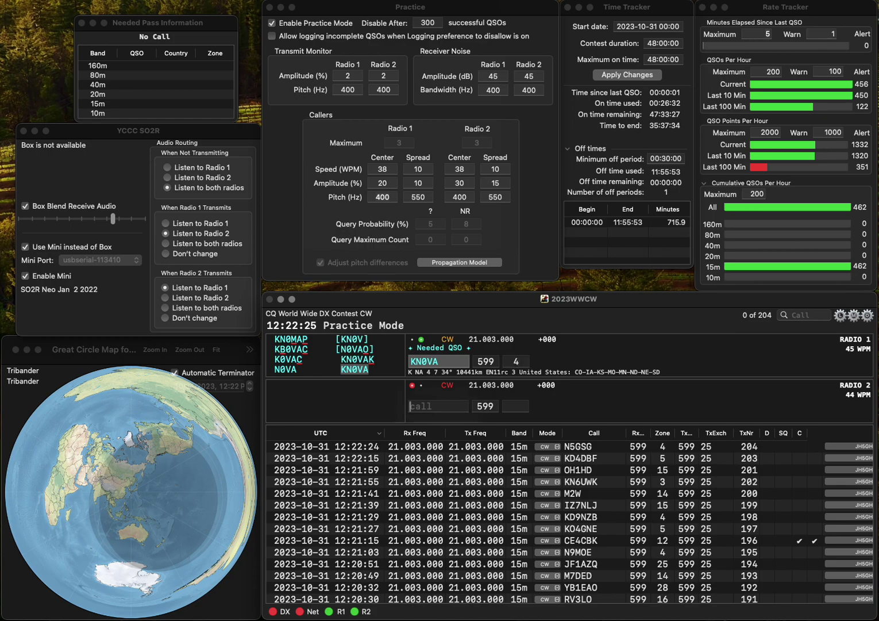
{"action": "type", "text": "EA"}
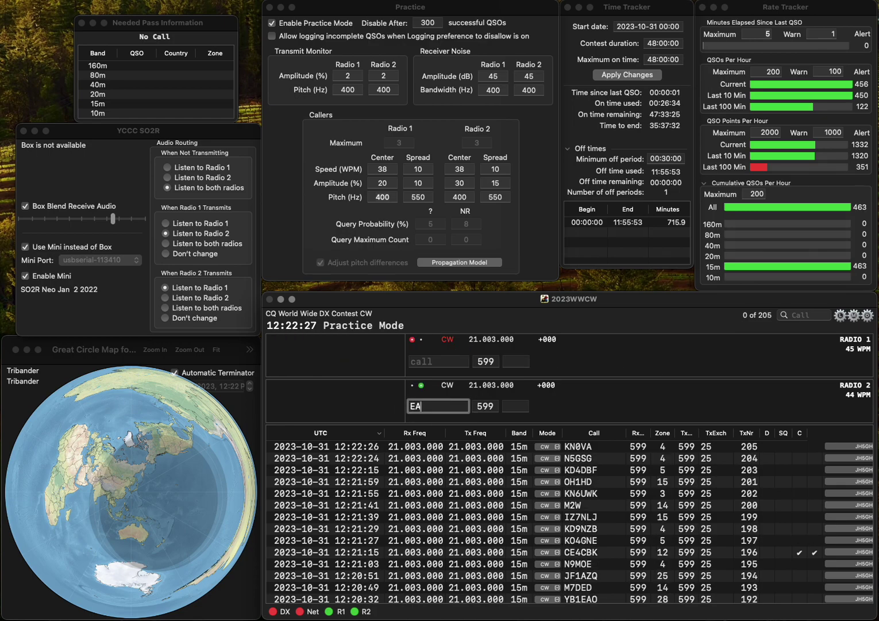
{"action": "type", "text": "8OF"}
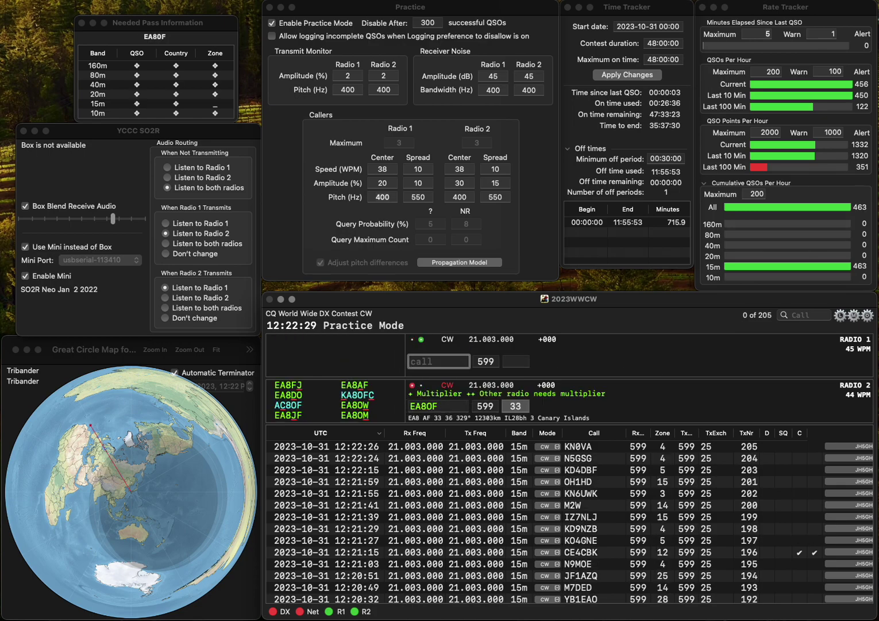
{"action": "type", "text": "M0VQP/P"}
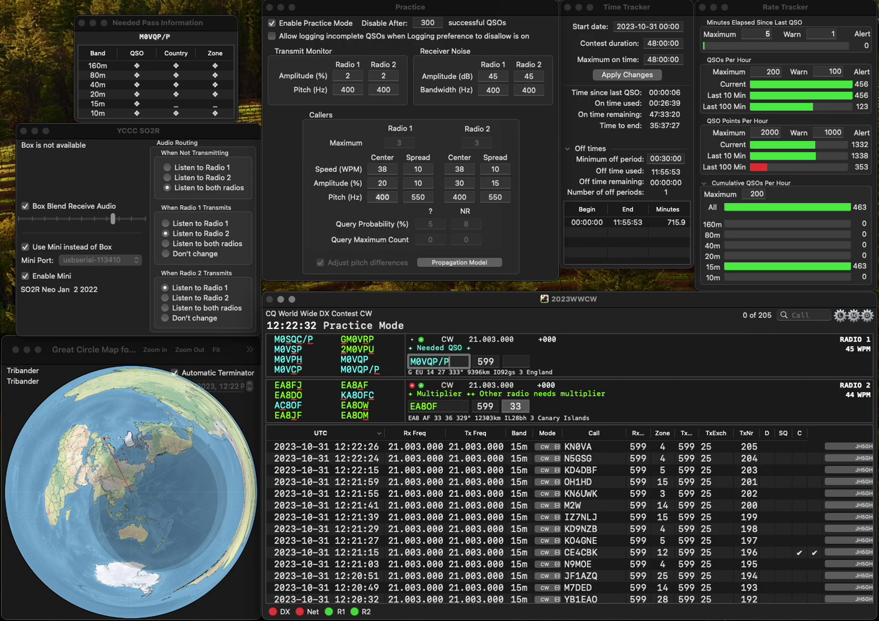
{"action": "key", "text": "Return"}
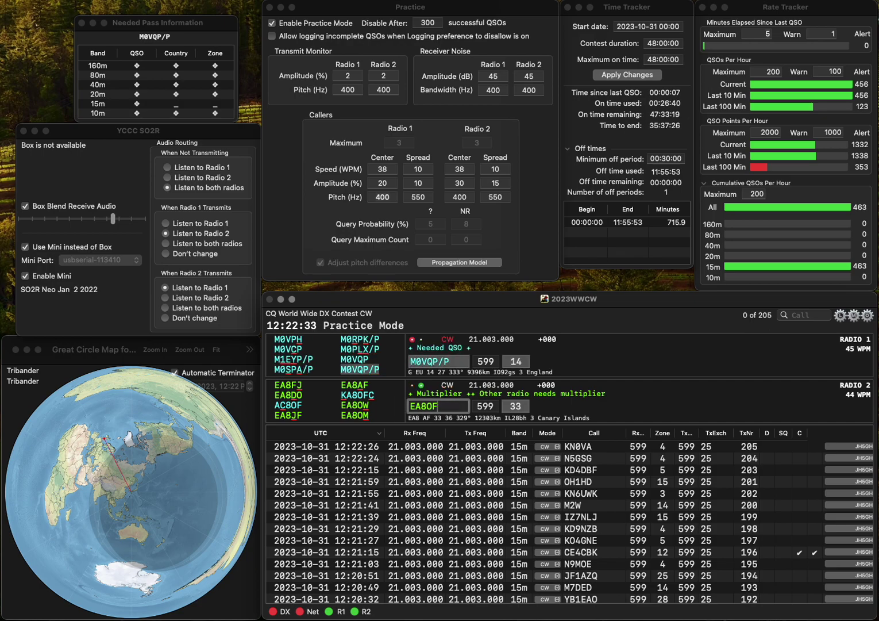
{"action": "key", "text": "Left"}
{"action": "key", "text": "BackSpace"}
{"action": "type", "text": "7"}
{"action": "key", "text": "Return"}
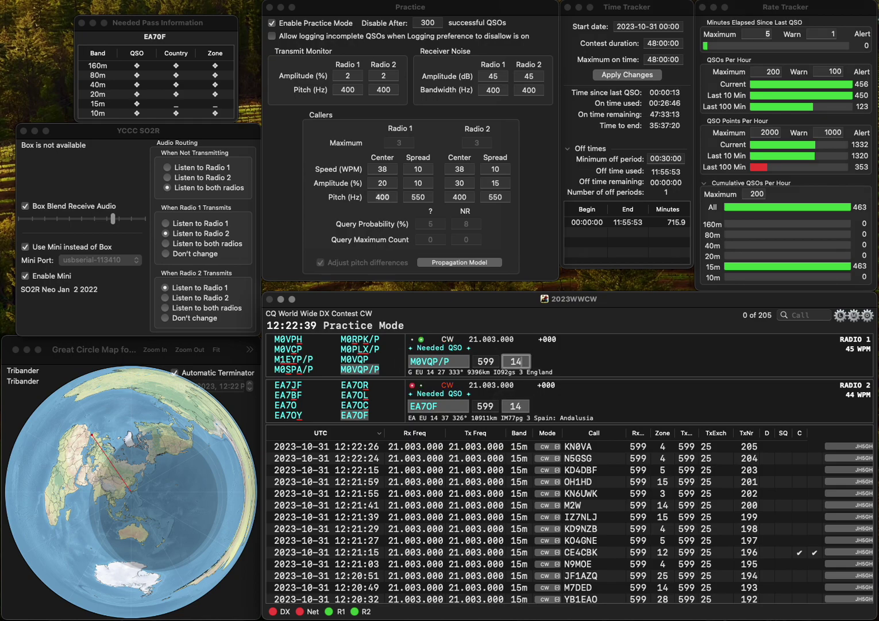
{"action": "key", "text": "Return"}
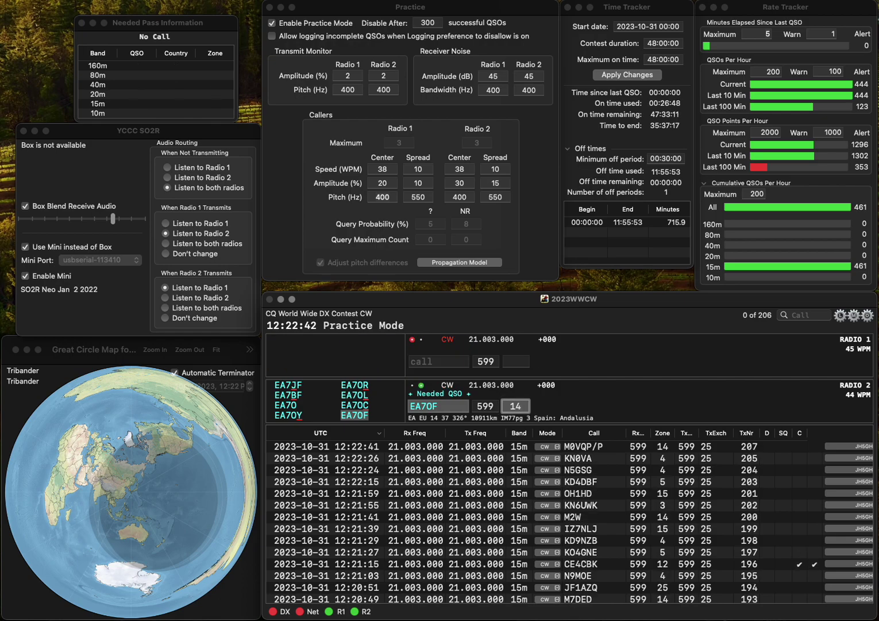
{"action": "key", "text": "Return"}
{"action": "type", "text": "KB2XIT"}
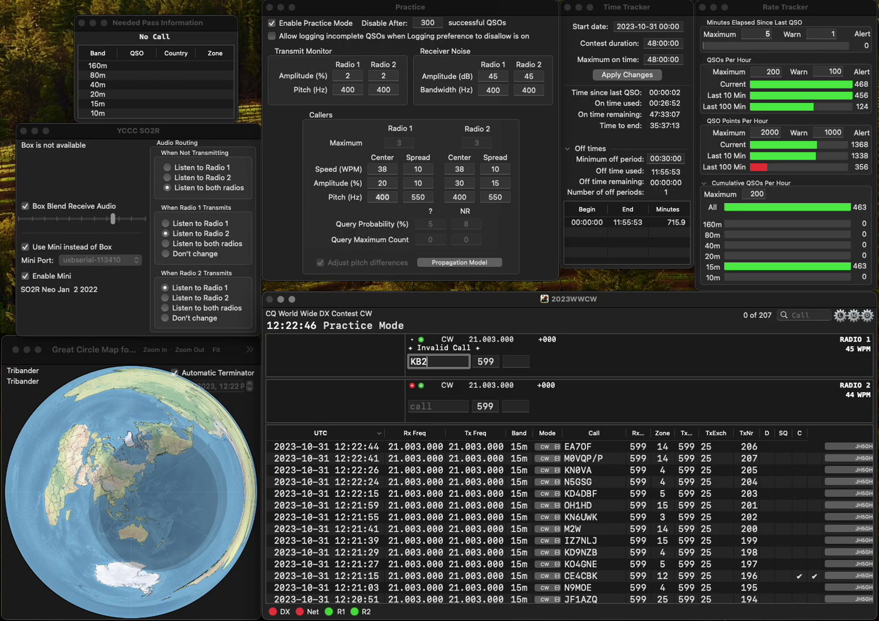
{"action": "key", "text": "Return"}
{"action": "type", "text": "K"}
{"action": "key", "text": "BackSpace"}
{"action": "type", "text": "LZ5GB"}
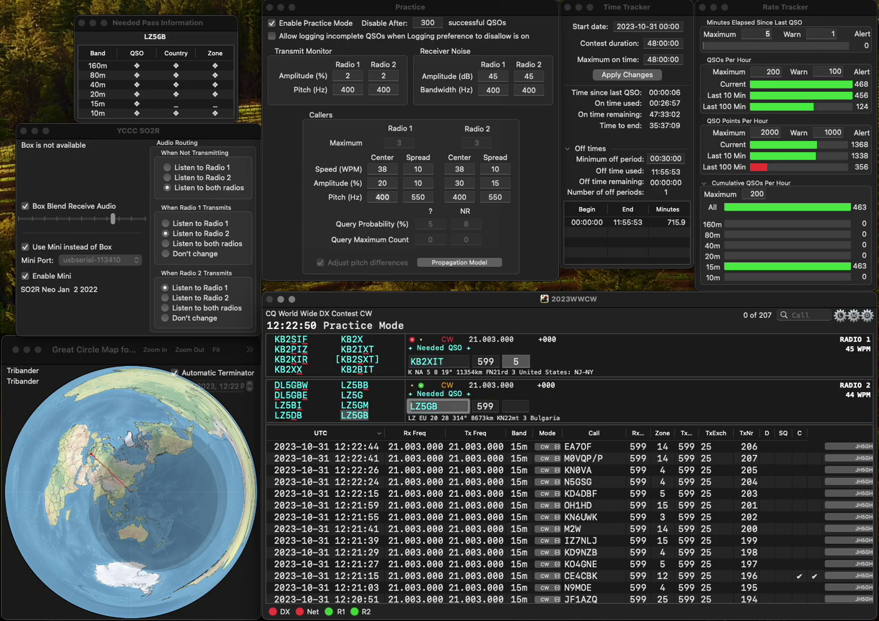
{"action": "key", "text": "Return"}
- Correct the Radio 1 call to KB2BIT, and log LZ5GB with zone 20 and KB2BIT with zone 5
{"action": "key", "text": "BackSpace"}
{"action": "type", "text": "B"}
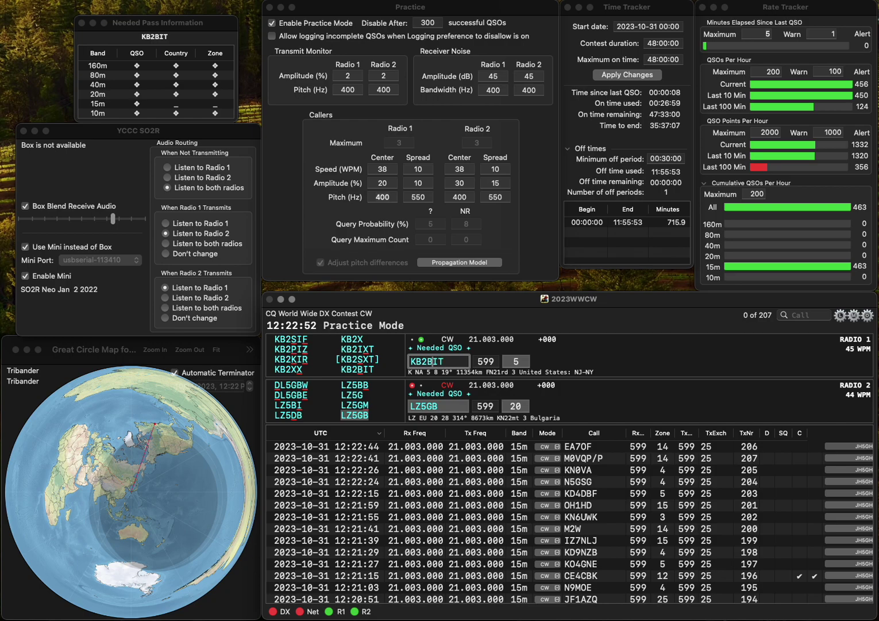
{"action": "key", "text": "Return"}
{"action": "key", "text": "space"}
{"action": "key", "text": "space"}
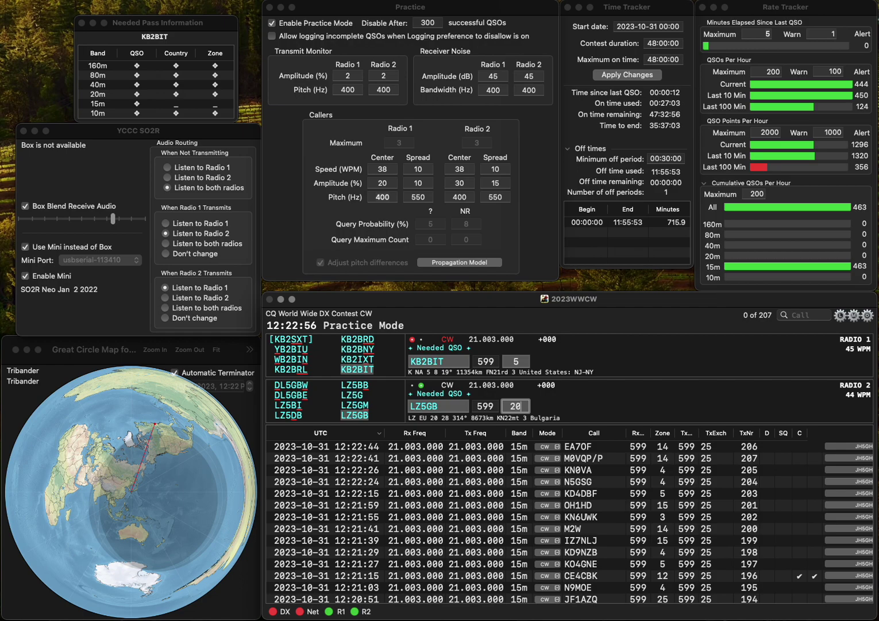
{"action": "key", "text": "Return"}
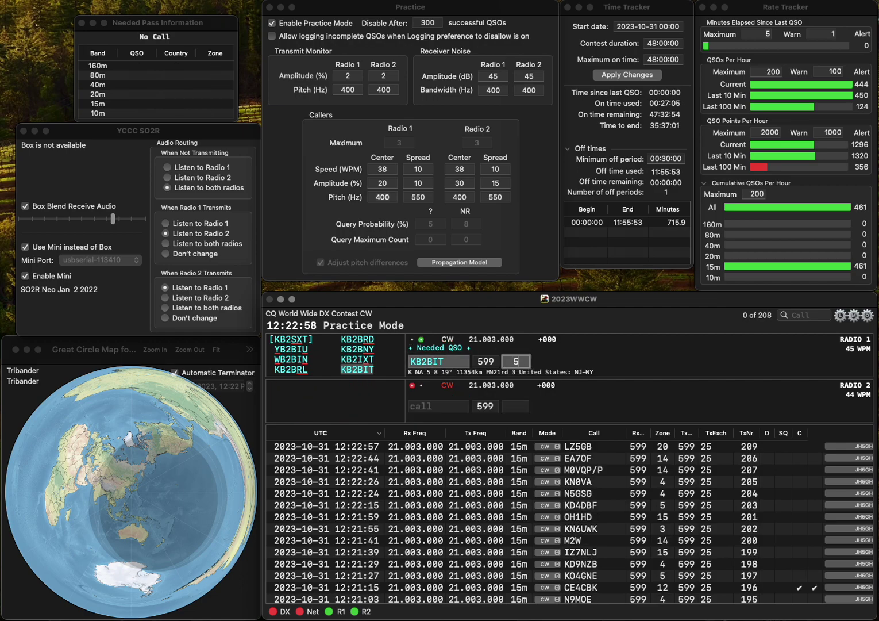
{"action": "key", "text": "Return"}
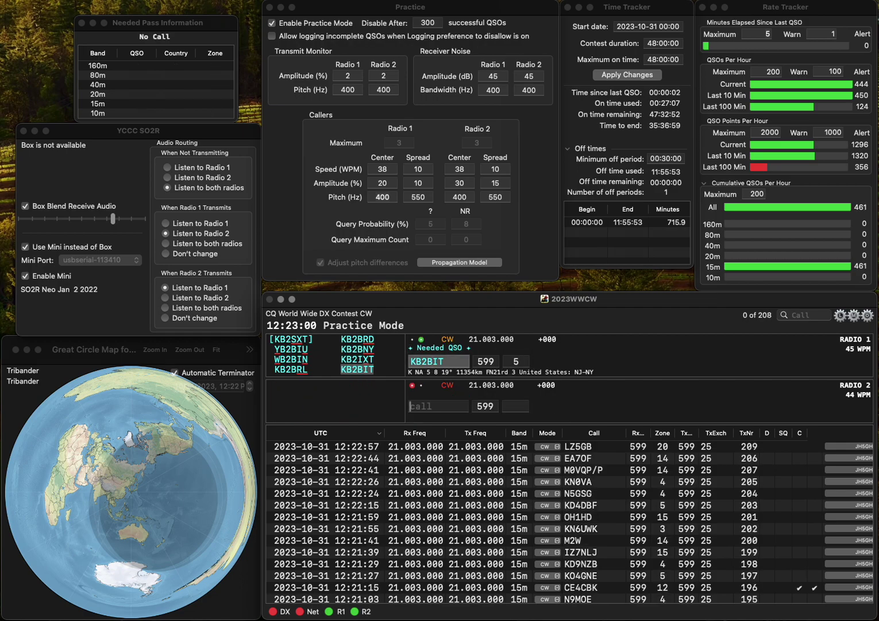
- Answer WX8J on Radio 2 and KD9VSU on Radio 1, and log both contacts with zone 4
{"action": "type", "text": "WX"}
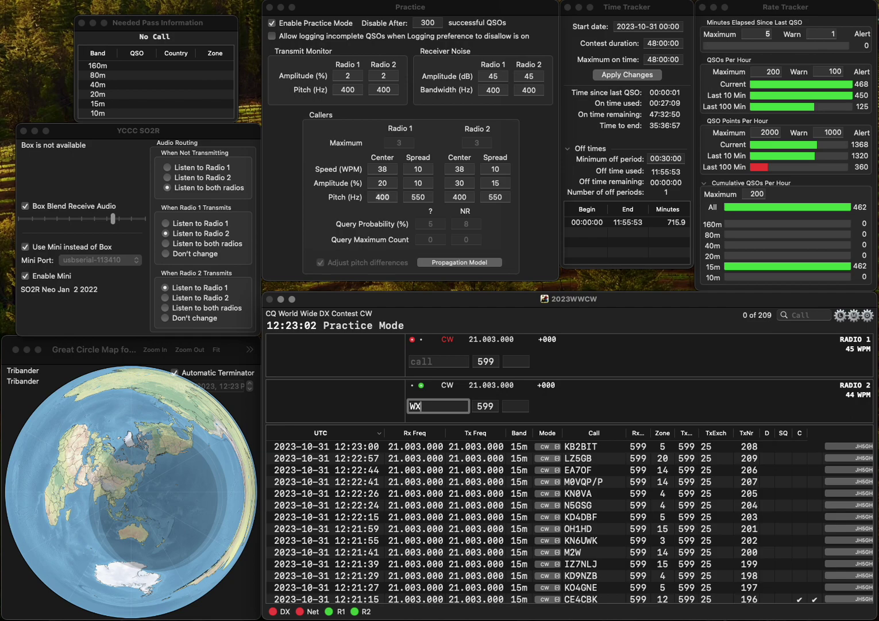
{"action": "type", "text": "8J"}
{"action": "key", "text": "Return"}
{"action": "type", "text": "KD"}
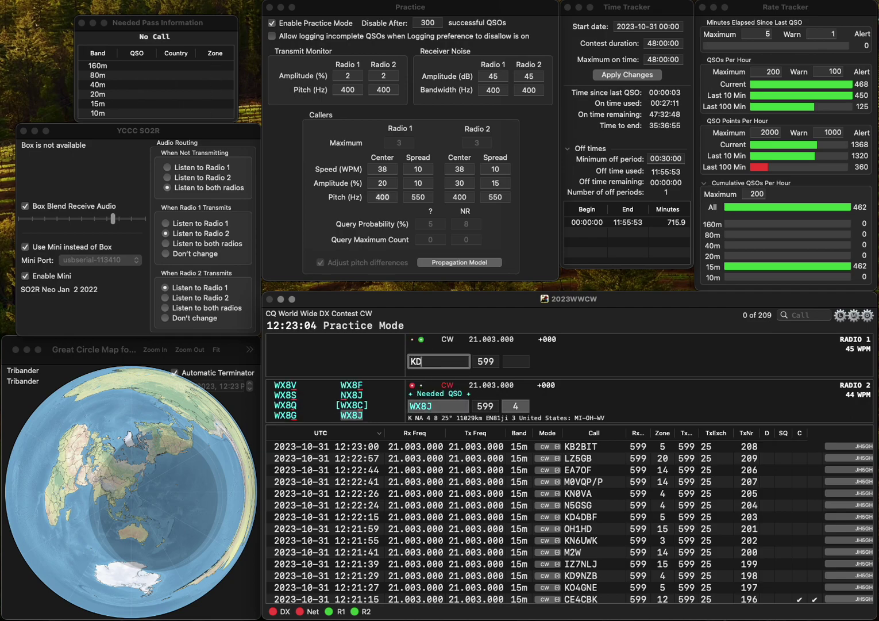
{"action": "type", "text": "9VSU"}
{"action": "key", "text": "Return"}
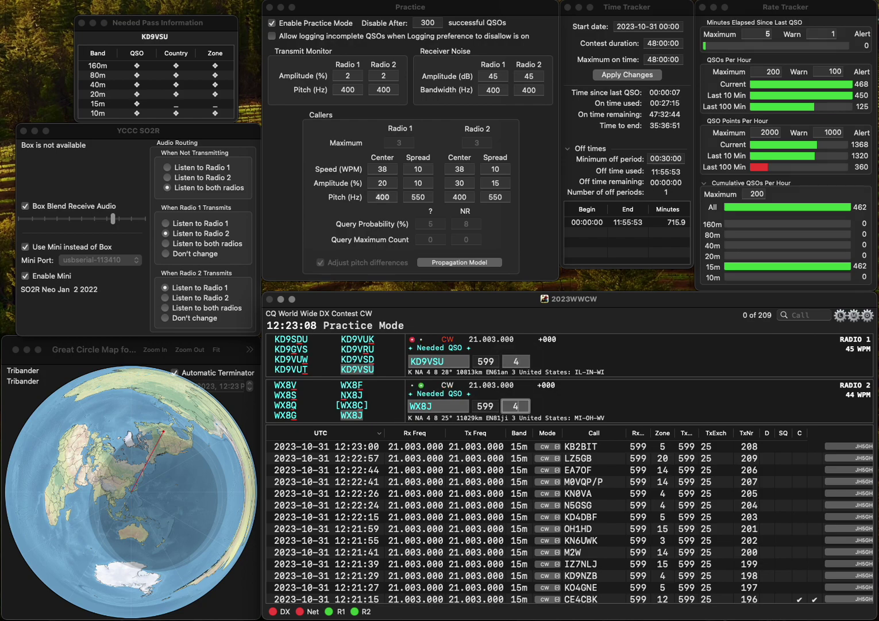
{"action": "key", "text": "Return"}
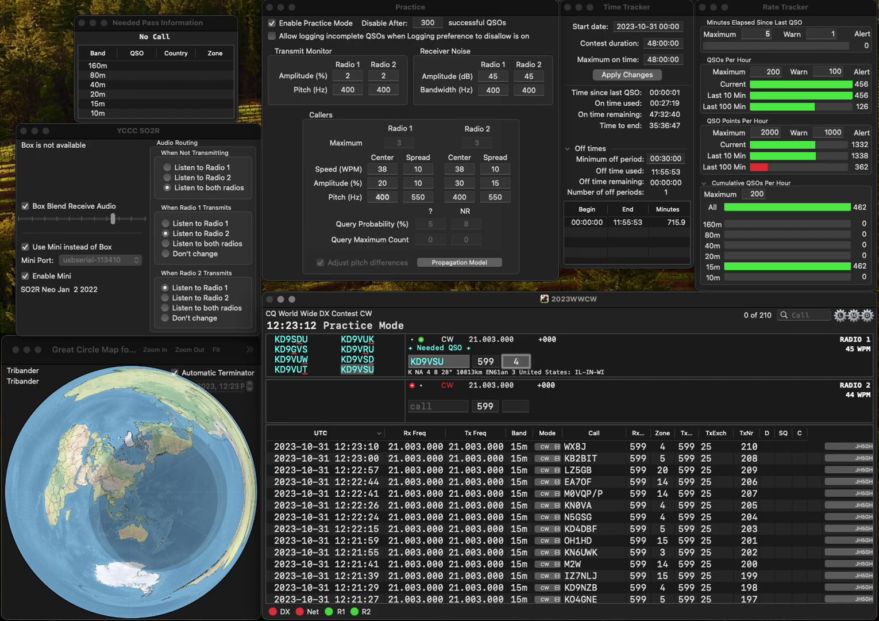
{"action": "key", "text": "Return"}
- Answer N8MCP on Radio 2 and EI3KD on Radio 1, sending each the exchange
{"action": "type", "text": "N8MCP"}
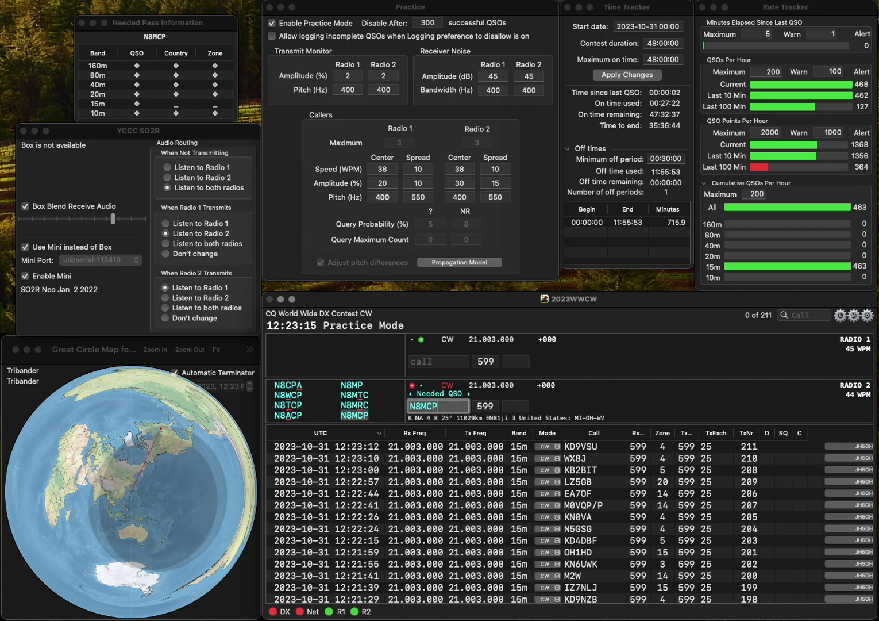
{"action": "left_click", "coordinate": [414, 361]}
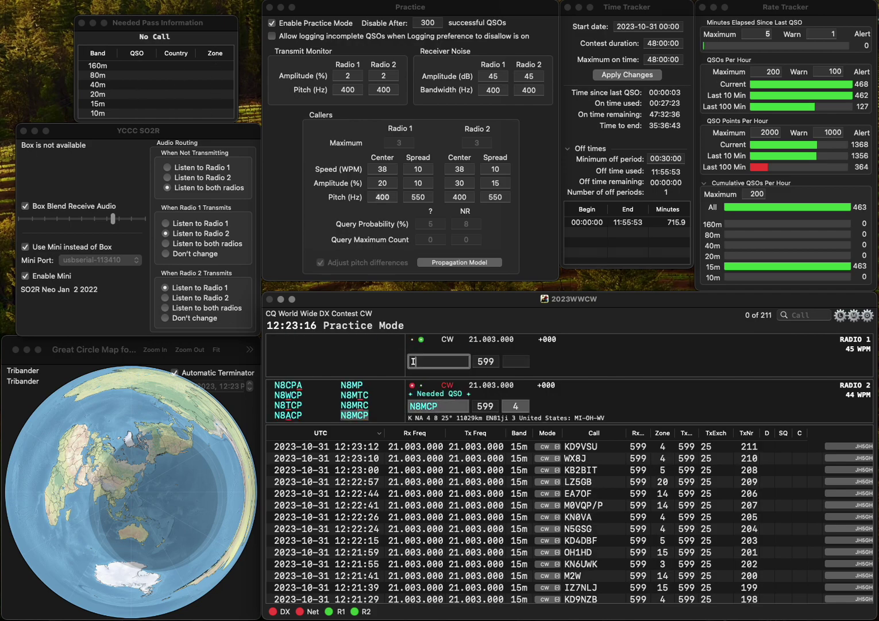
{"action": "type", "text": "I3KD"}
{"action": "left_click", "coordinate": [411, 361]}
{"action": "key", "text": "Delete"}
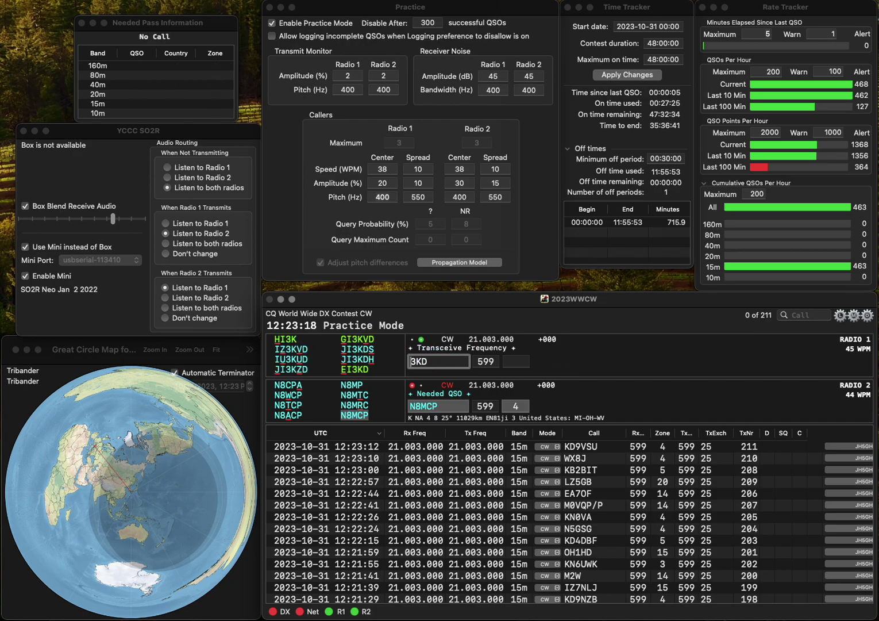
{"action": "type", "text": "EI"}
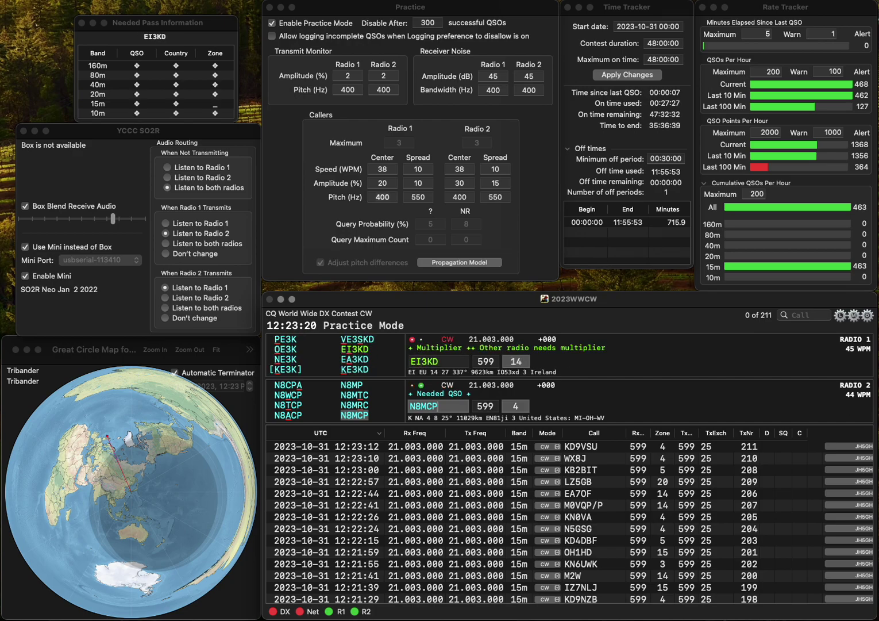
{"action": "left_click", "coordinate": [421, 361]}
{"action": "key", "text": "Return"}
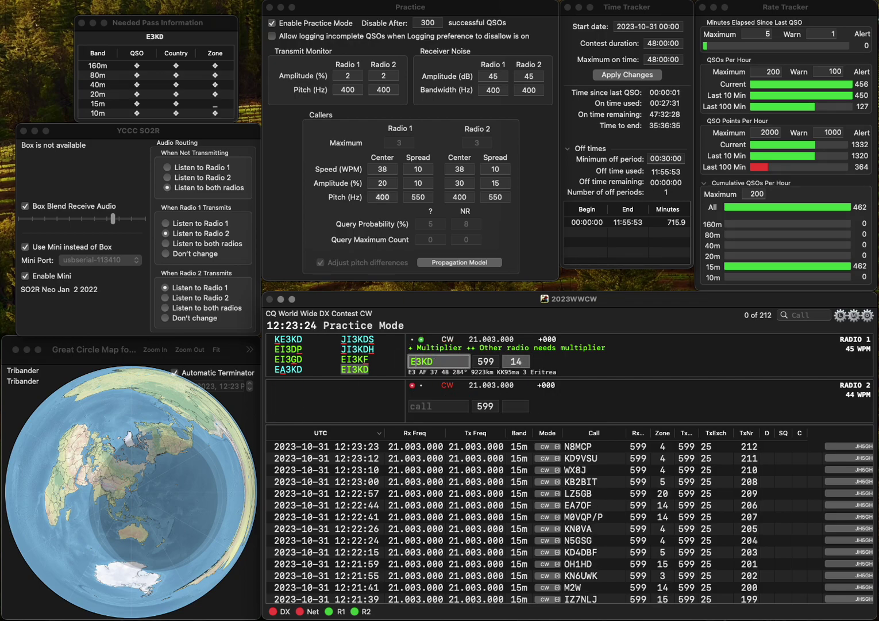
{"action": "key", "text": "Home"}
{"action": "key", "text": "Delete"}
{"action": "key", "text": "Delete"}
{"action": "type", "text": "PY"}
{"action": "key", "text": "Return"}
- Answer R1CCE on Radio 2, and log PY3KD with zone 11 and R1CCE with zone 16
{"action": "type", "text": "R1CCE"}
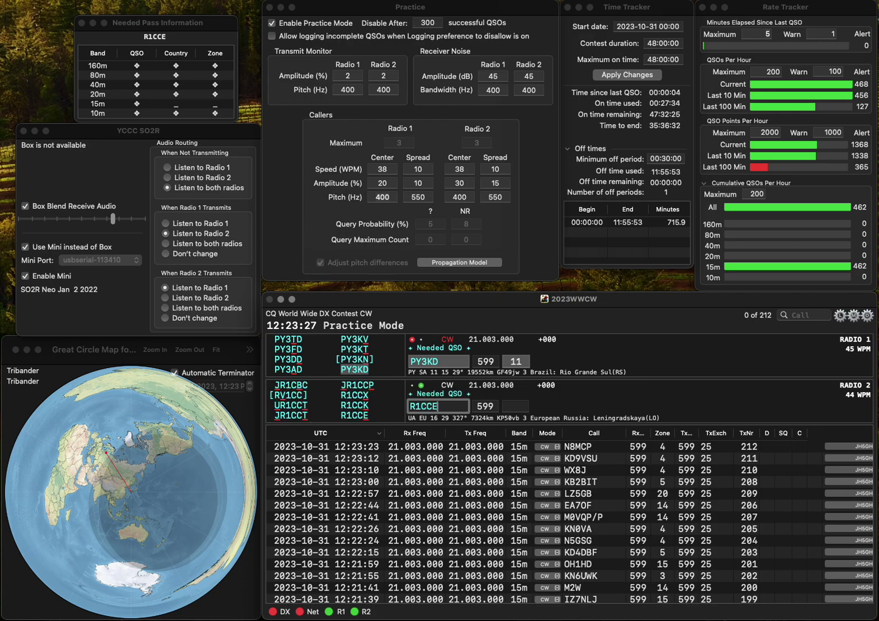
{"action": "key", "text": "Return"}
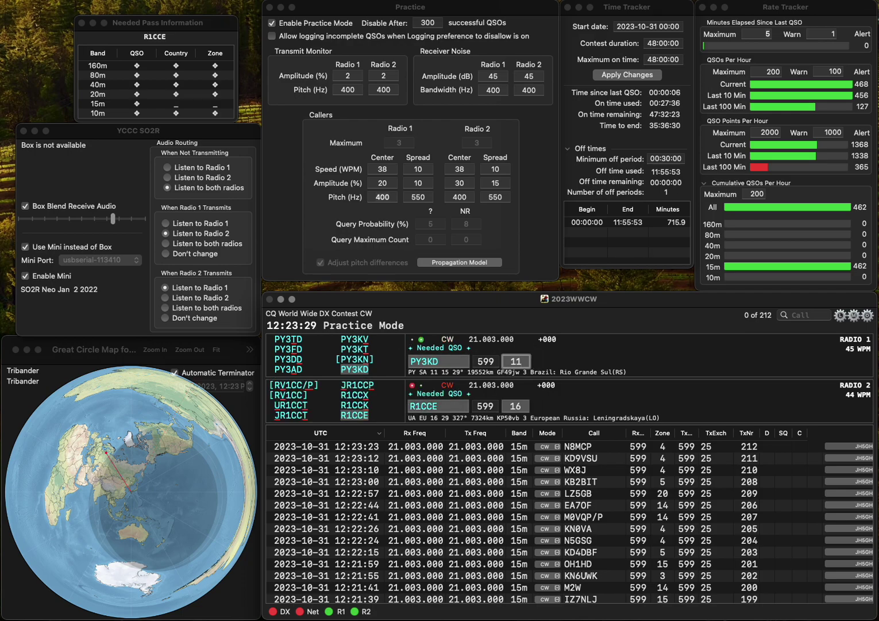
{"action": "key", "text": "Return"}
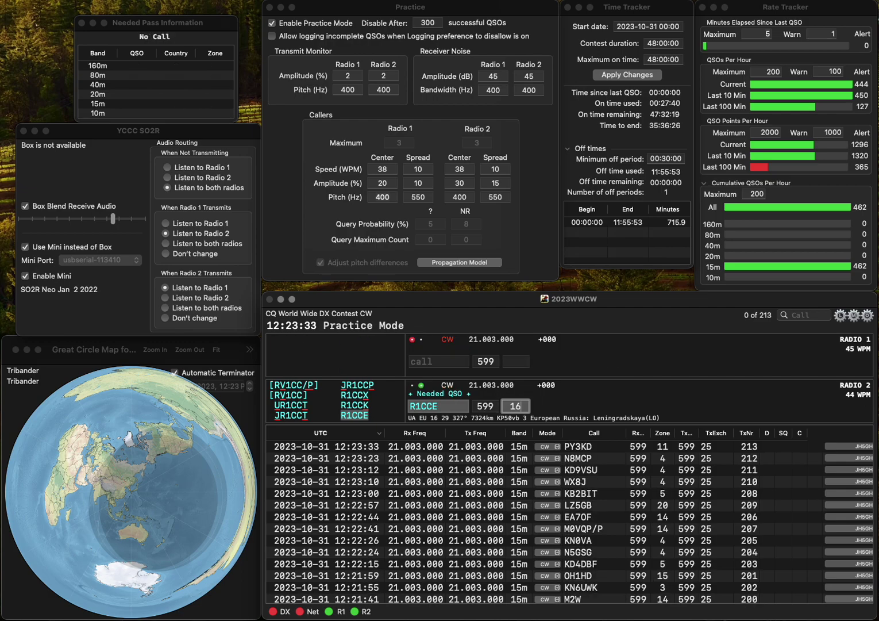
{"action": "key", "text": "Return"}
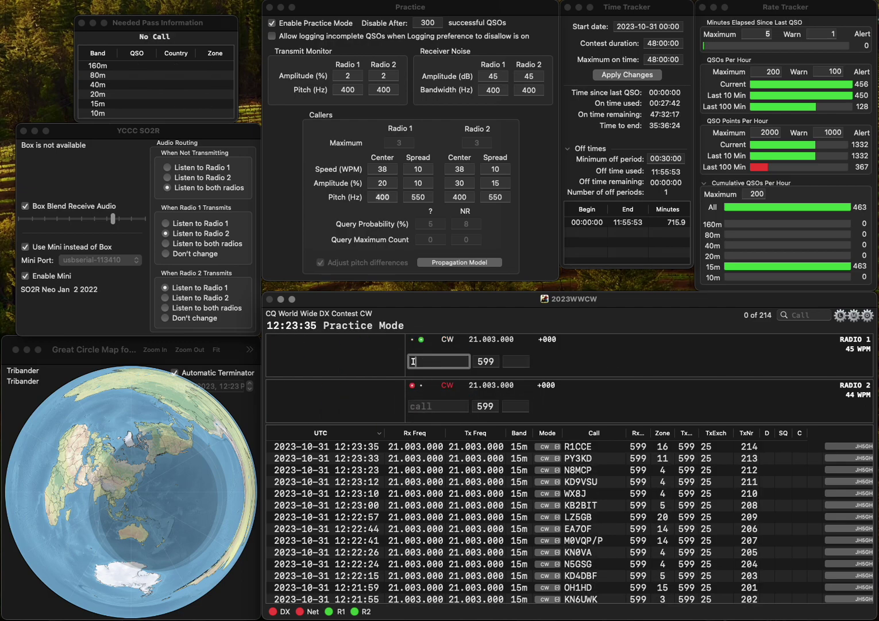
{"action": "type", "text": "YEV"}
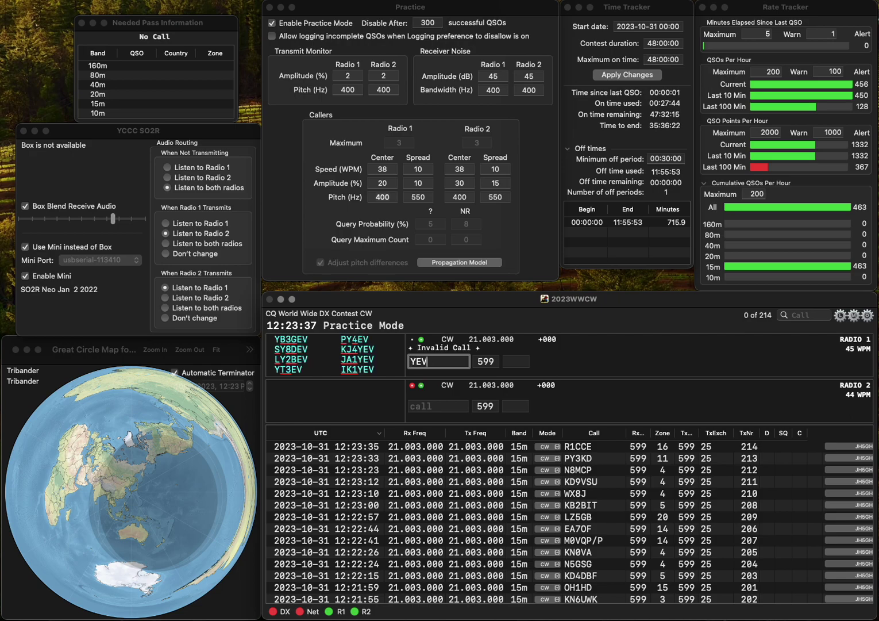
{"action": "key", "text": "Home"}
{"action": "type", "text": "IK1"}
{"action": "key", "text": "Return"}
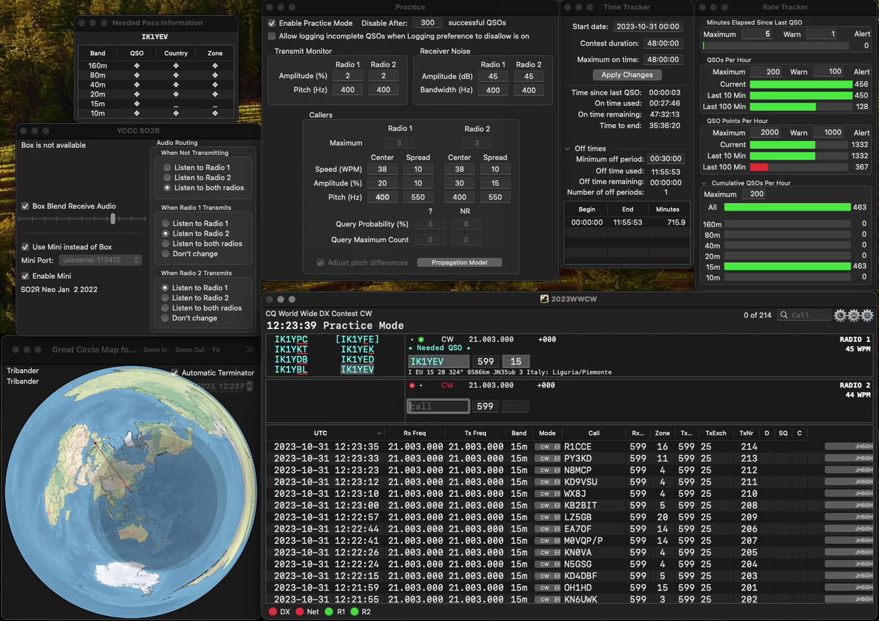
{"action": "type", "text": "GV2T"}
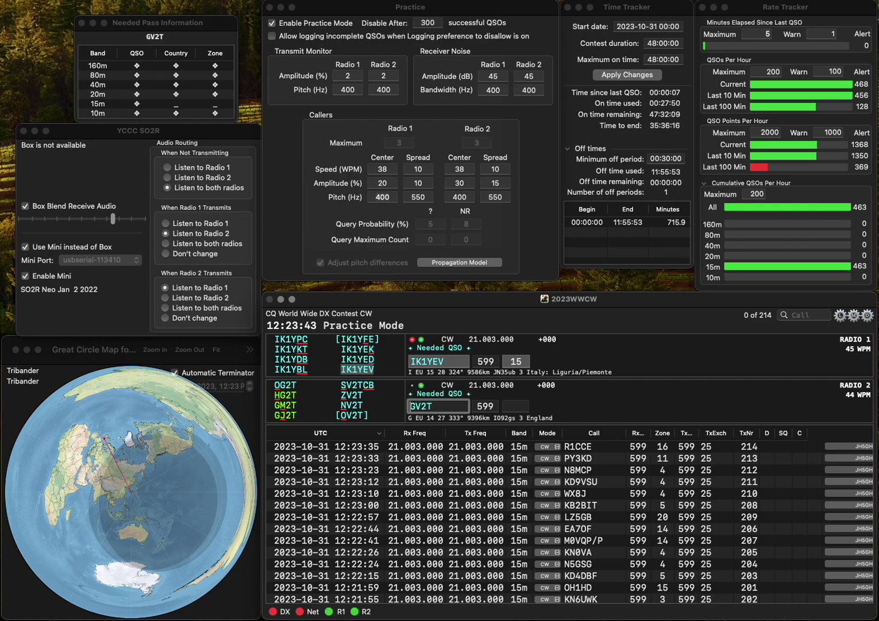
{"action": "key", "text": "Delete"}
{"action": "type", "text": "Z"}
{"action": "key", "text": "Return"}
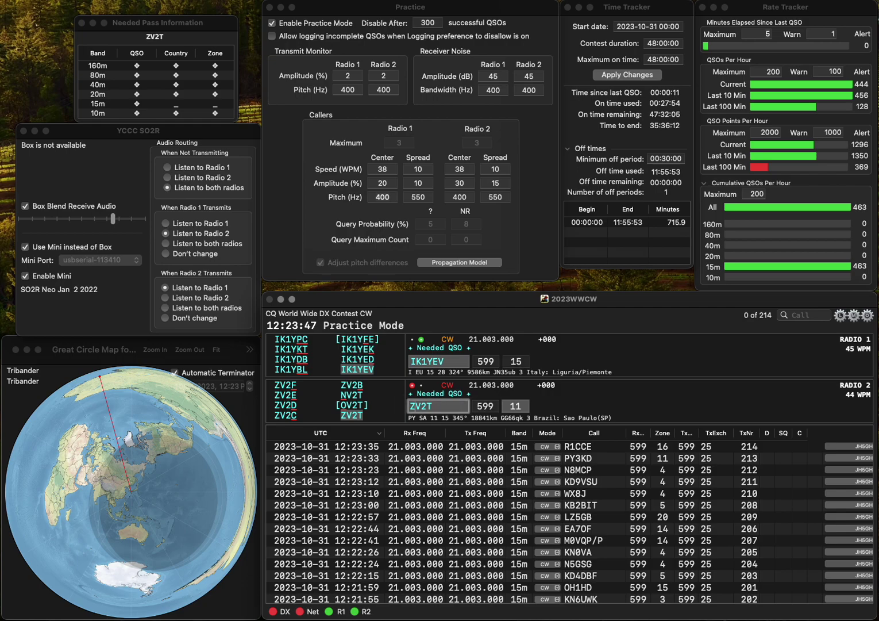
{"action": "key", "text": "Return"}
{"action": "key", "text": "space"}
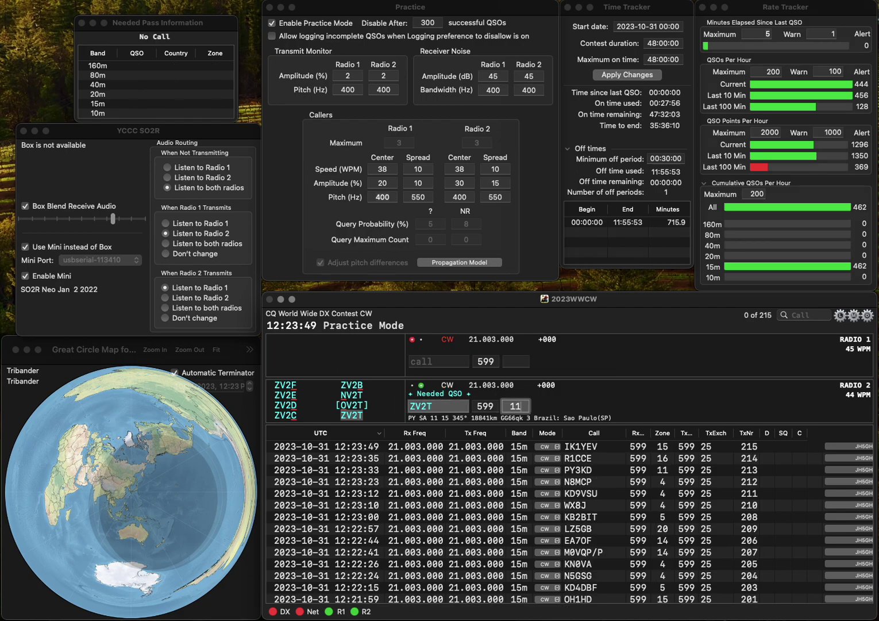
{"action": "key", "text": "Return"}
- Answer NC2W on Radio 1 and log it with zone 5, entering D2WD as the Radio 2 call
{"action": "type", "text": "NC2W"}
{"action": "key", "text": "Return"}
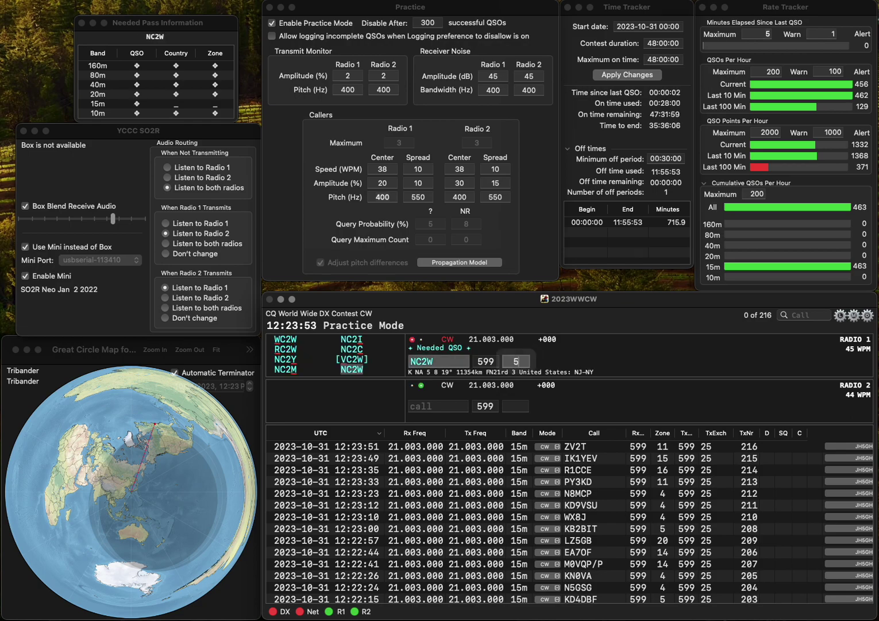
{"action": "type", "text": "W"}
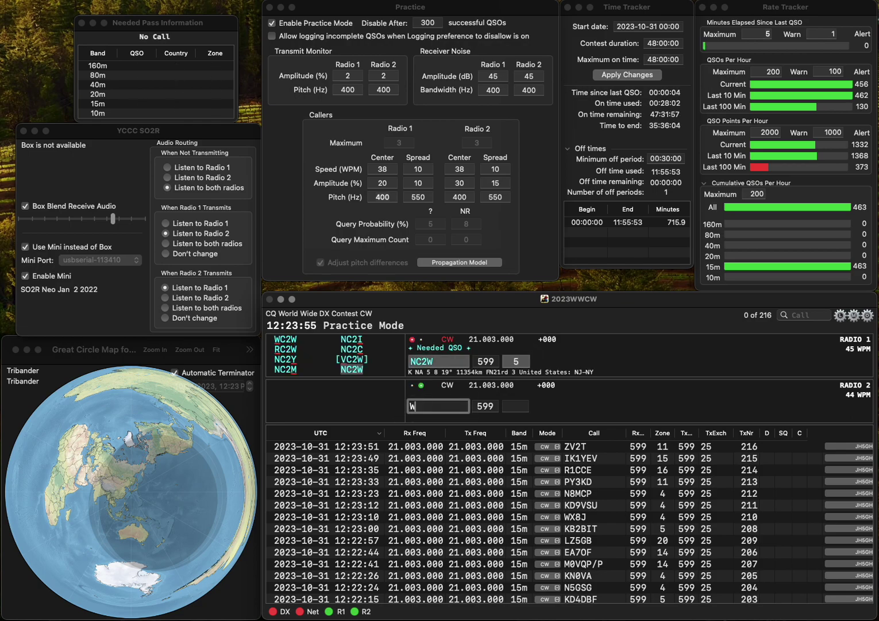
{"action": "type", "text": "D"}
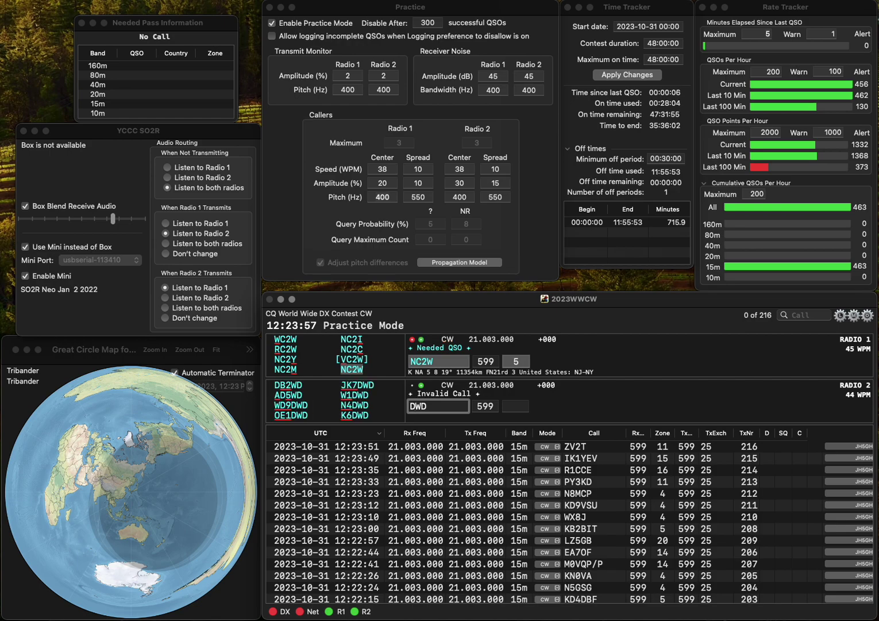
{"action": "type", "text": "2"}
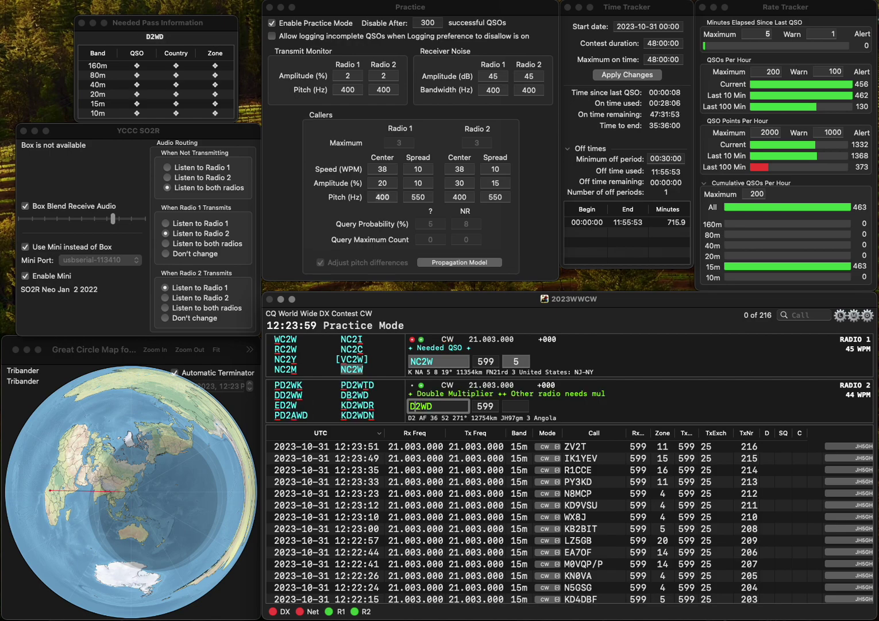
{"action": "key", "text": "Return"}
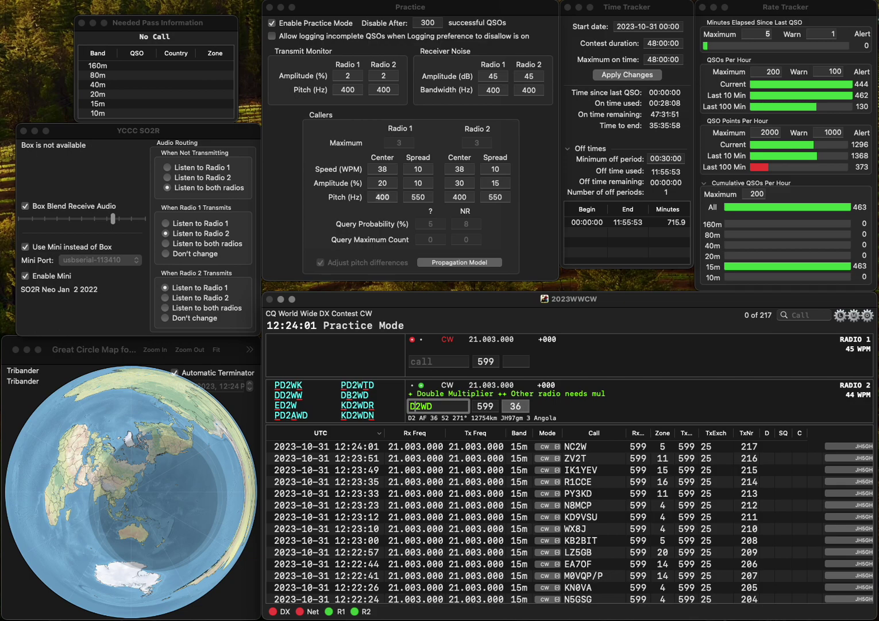
- Change the Radio 2 call to DL6MD and send it, and enter TO as a partial call on Radio 1
{"action": "key", "text": "Left"}
{"action": "key", "text": "Left"}
{"action": "key", "text": "Left"}
{"action": "type", "text": "L"}
{"action": "key", "text": "Delete"}
{"action": "type", "text": "6"}
{"action": "key", "text": "Delete"}
{"action": "type", "text": "M"}
{"action": "key", "text": "Return"}
{"action": "type", "text": "K"}
{"action": "key", "text": "BackSpace"}
{"action": "type", "text": "T"}
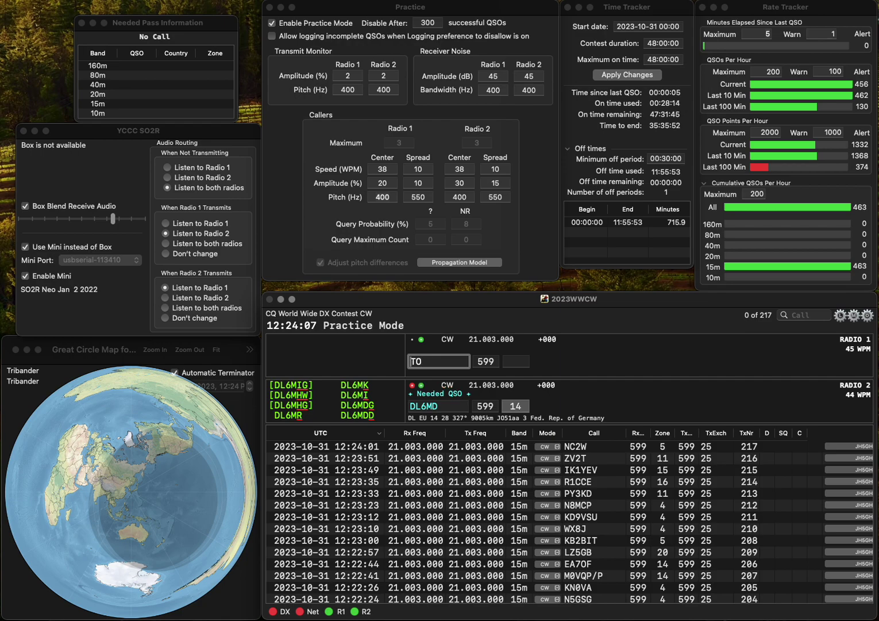
- Correct the Radio 2 call to DL8MN and resend it
{"action": "left_click", "coordinate": [426, 406]}
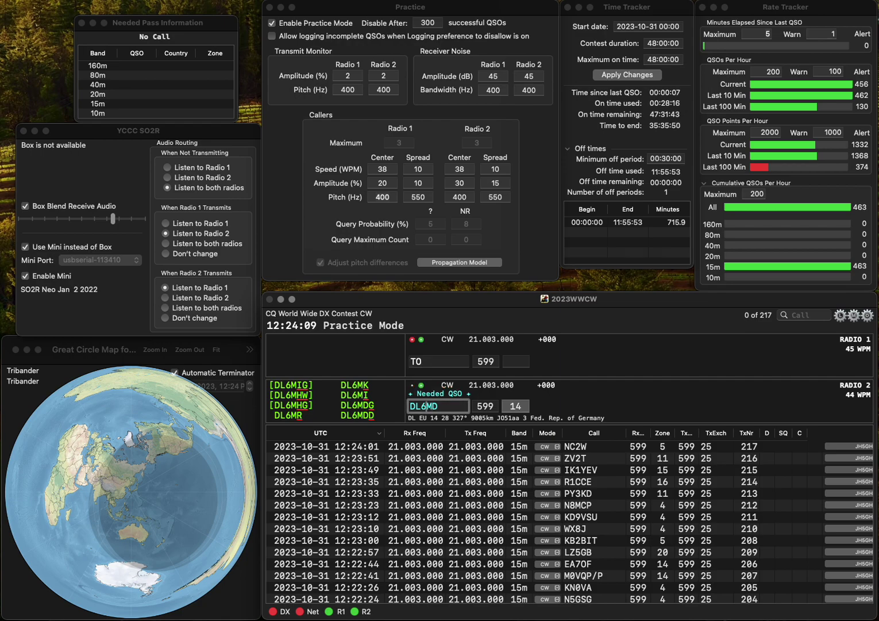
{"action": "key", "text": "BackSpace"}
{"action": "key", "text": "BackSpace"}
{"action": "key", "text": "BackSpace"}
{"action": "type", "text": "8MN"}
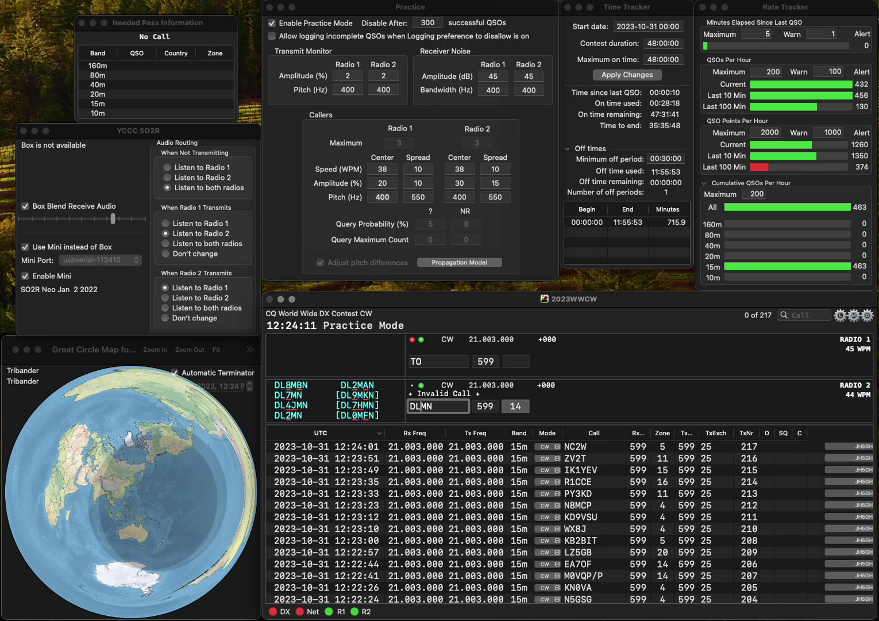
{"action": "key", "text": "Return"}
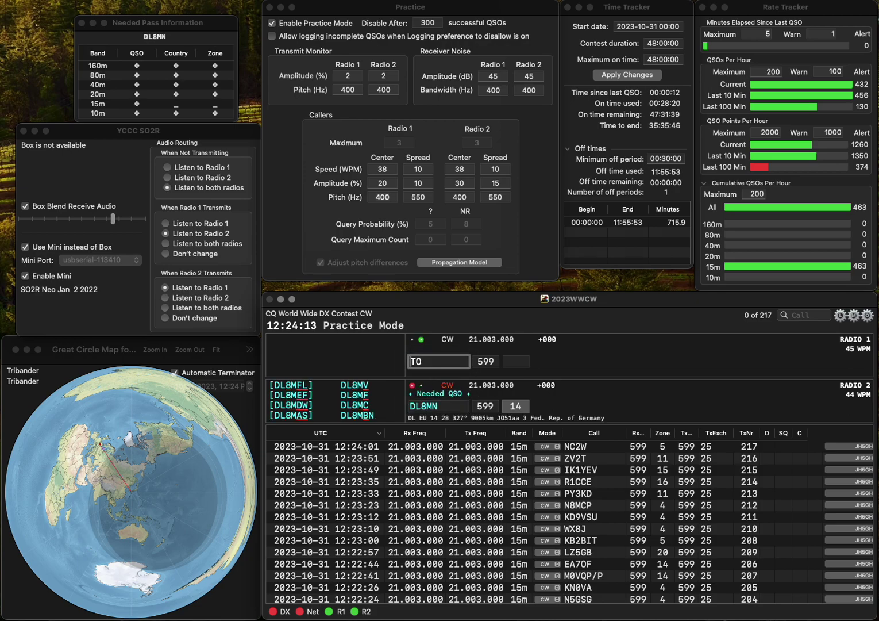
{"action": "type", "text": "K7J"}
{"action": "key", "text": "Return"}
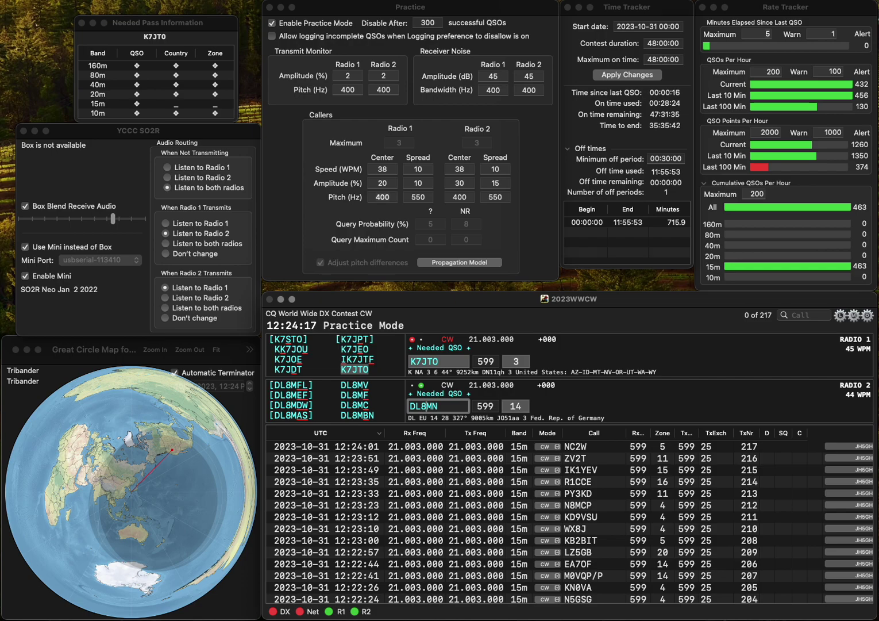
{"action": "key", "text": "Delete"}
{"action": "type", "text": "W"}
{"action": "key", "text": "Return"}
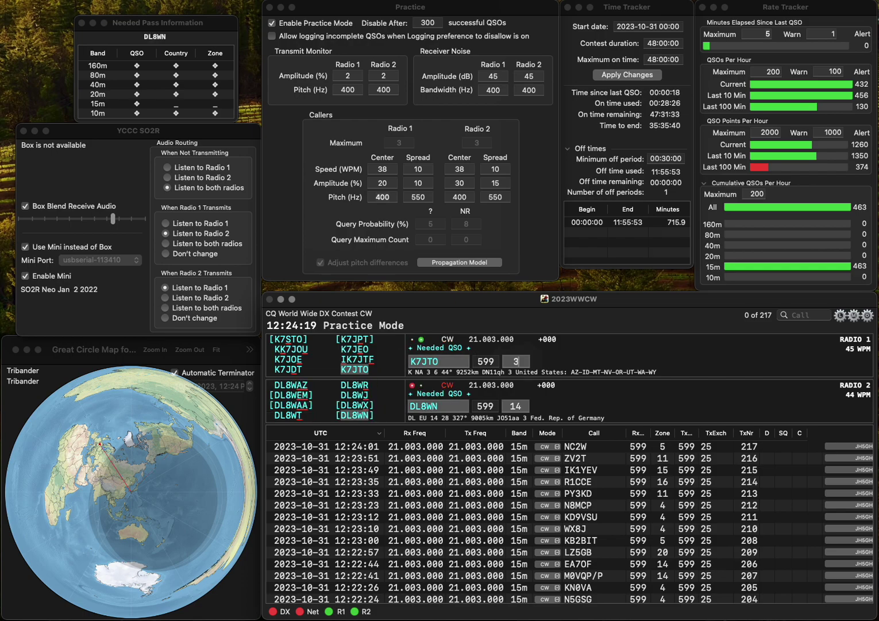
- Log K7JTO with zone 3 and DL8WN with zone 14, and answer PB6Z on Radio 1
{"action": "key", "text": "Return"}
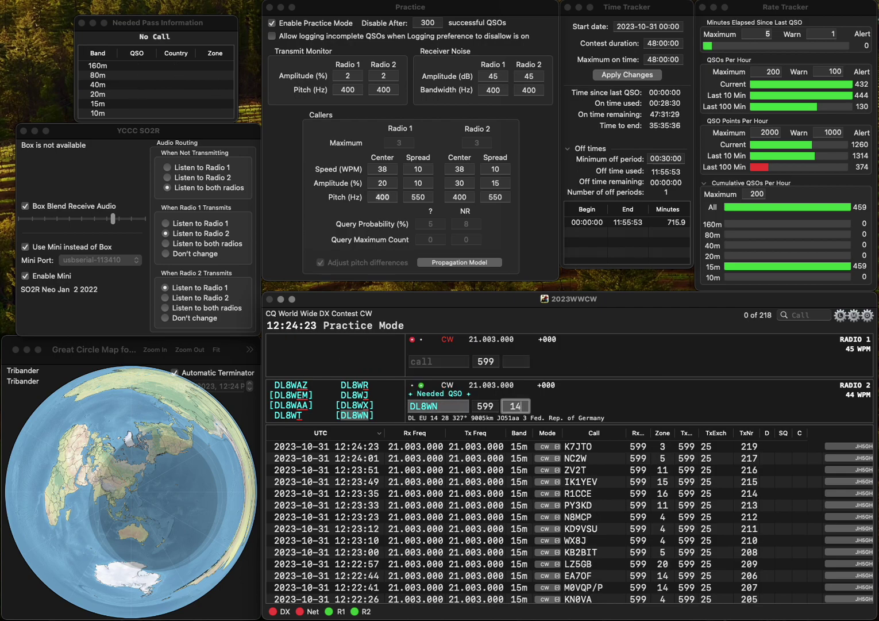
{"action": "key", "text": "Return"}
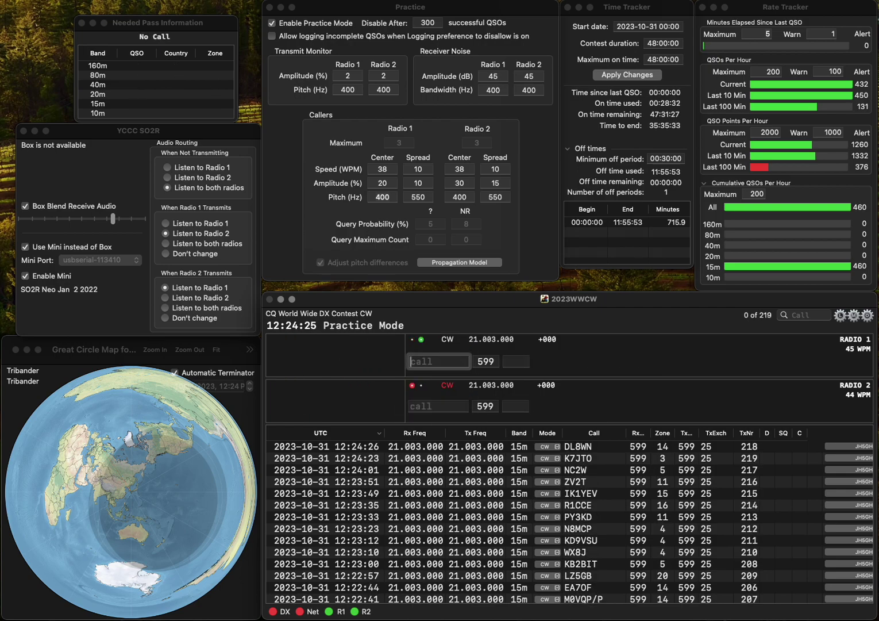
{"action": "type", "text": "PB6Z"}
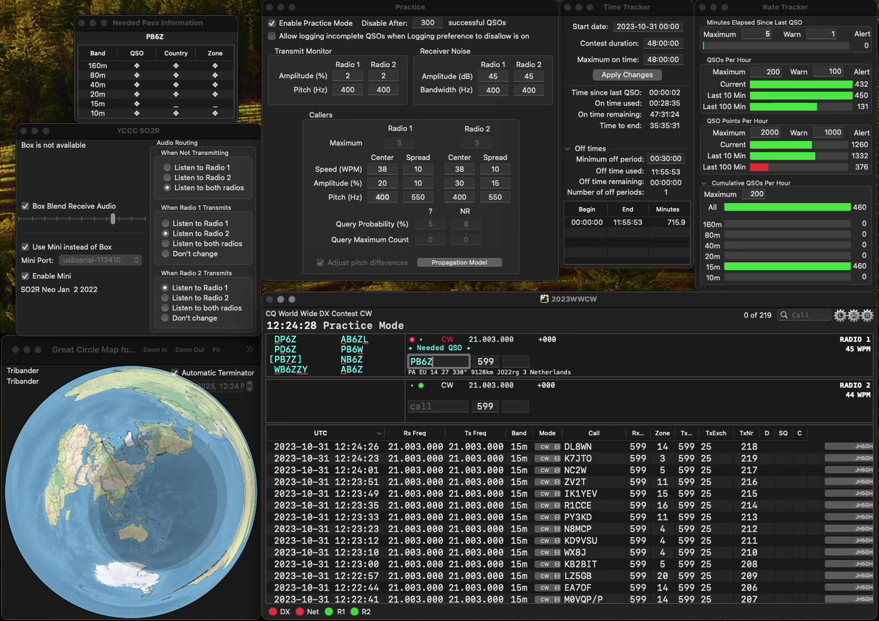
{"action": "key", "text": "Return"}
{"action": "type", "text": "WJA2"}
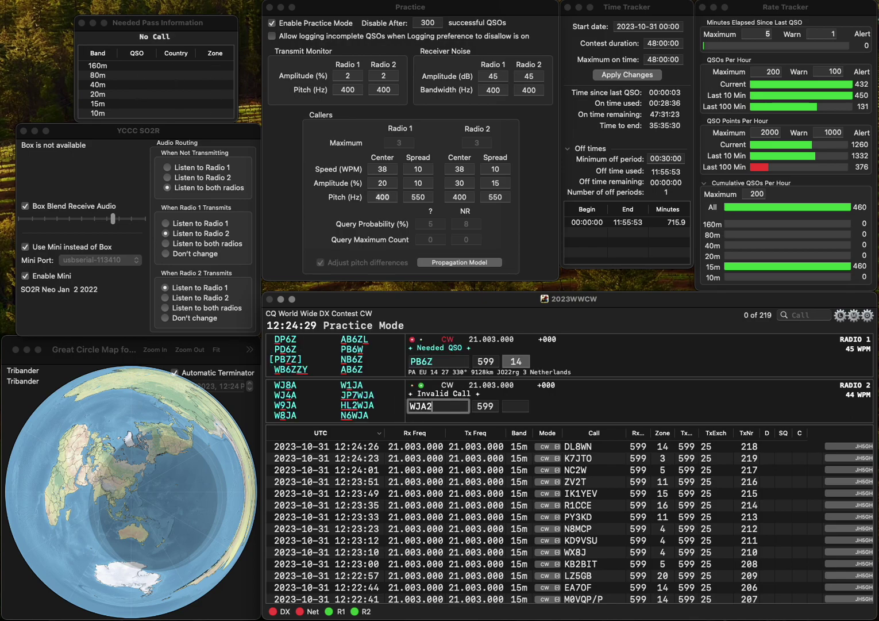
{"action": "type", "text": "EZR"}
{"action": "key", "text": "Home"}
{"action": "key", "text": "Delete"}
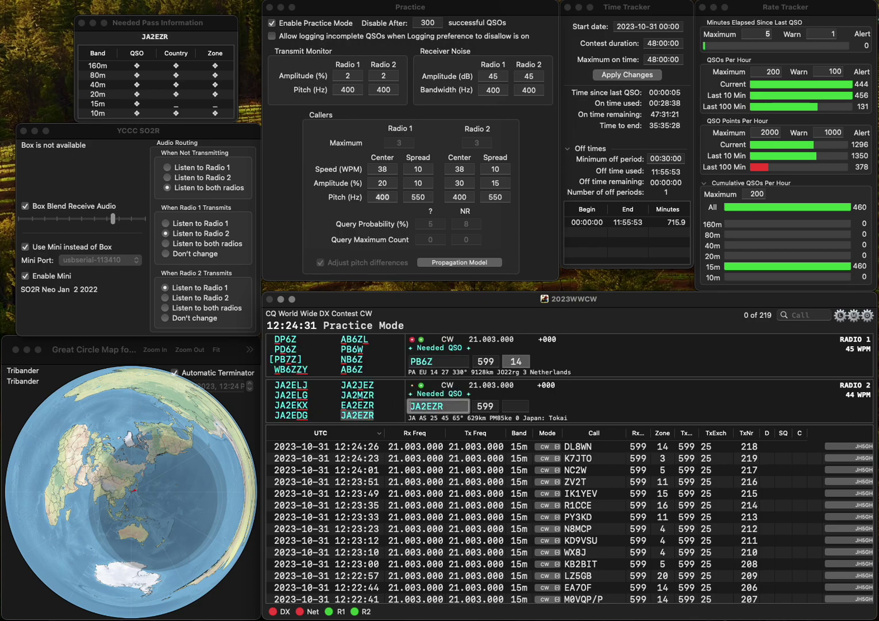
{"action": "key", "text": "Return"}
- Correct the Radio 1 call to PB7Z and resend it
{"action": "key", "text": "Left"}
{"action": "key", "text": "Delete"}
{"action": "type", "text": "7"}
{"action": "key", "text": "Return"}
{"action": "key", "text": "Return"}
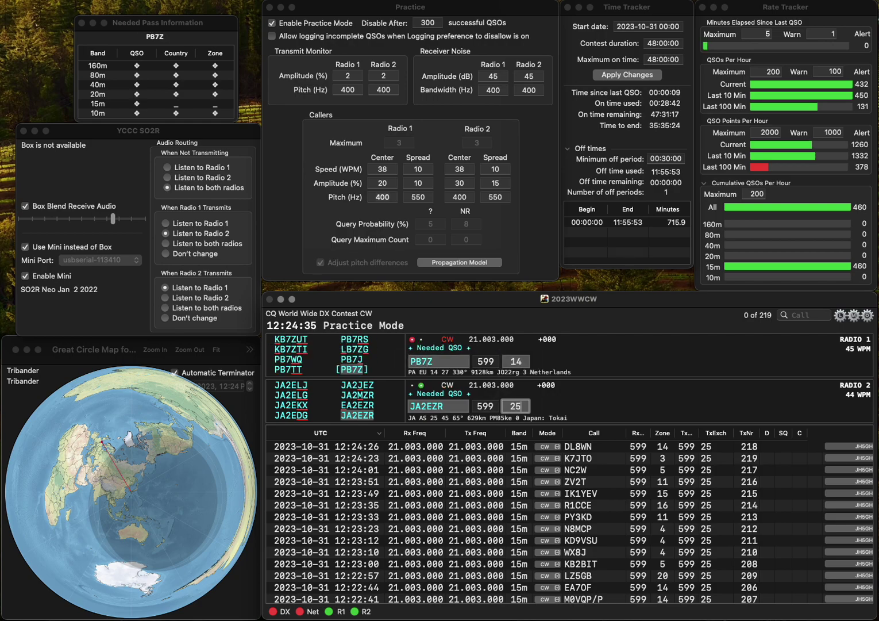
{"action": "key", "text": "Return"}
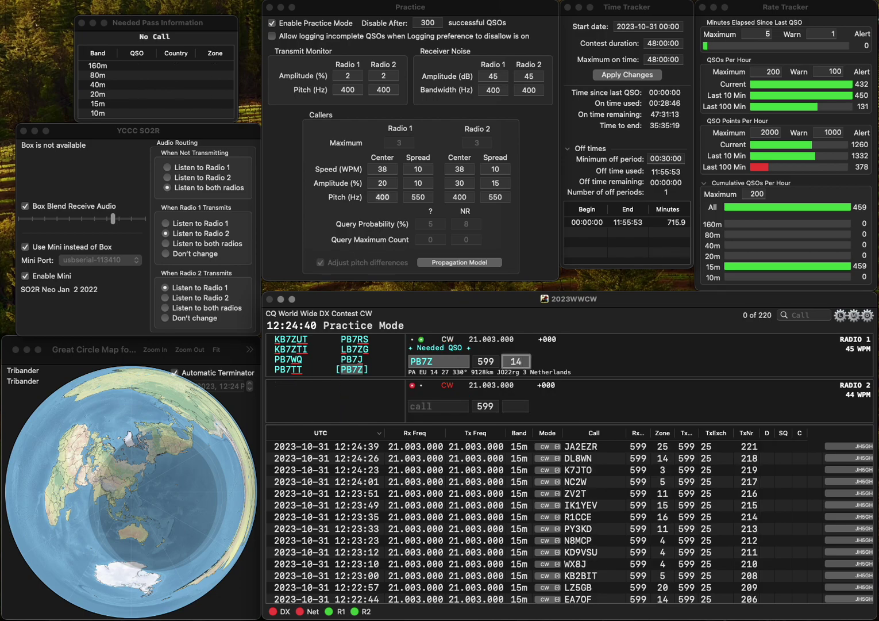
{"action": "key", "text": "Return"}
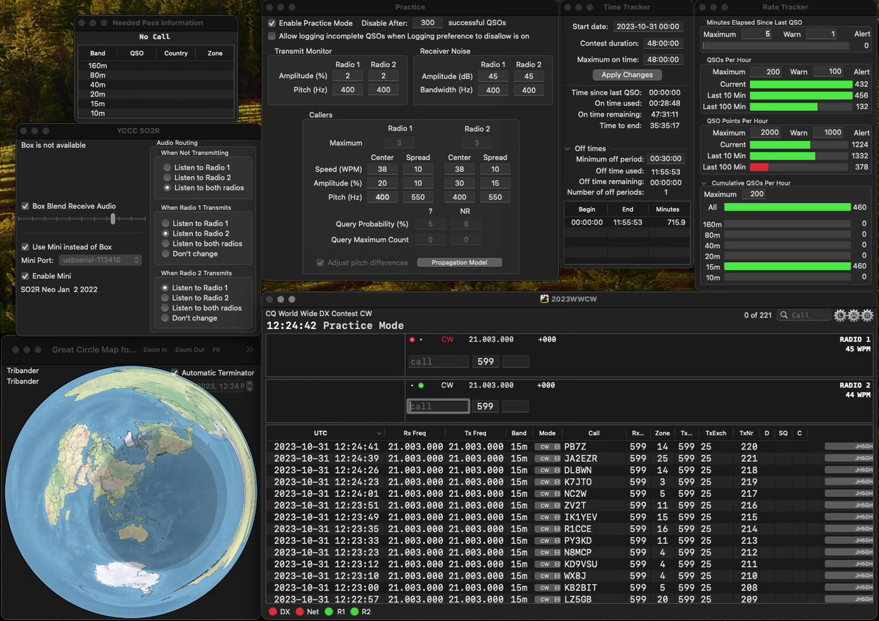
{"action": "type", "text": "PI4KAR"}
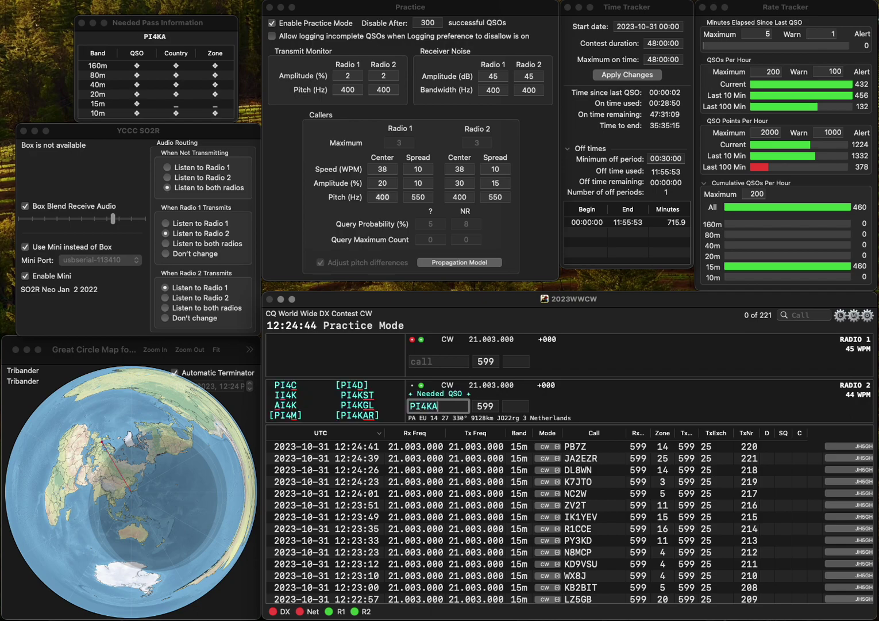
{"action": "key", "text": "Return"}
- Answer RJ6D on Radio 1, and log PI4KAR with zone 14 and RJ6D with zone 16
{"action": "type", "text": "RJ"}
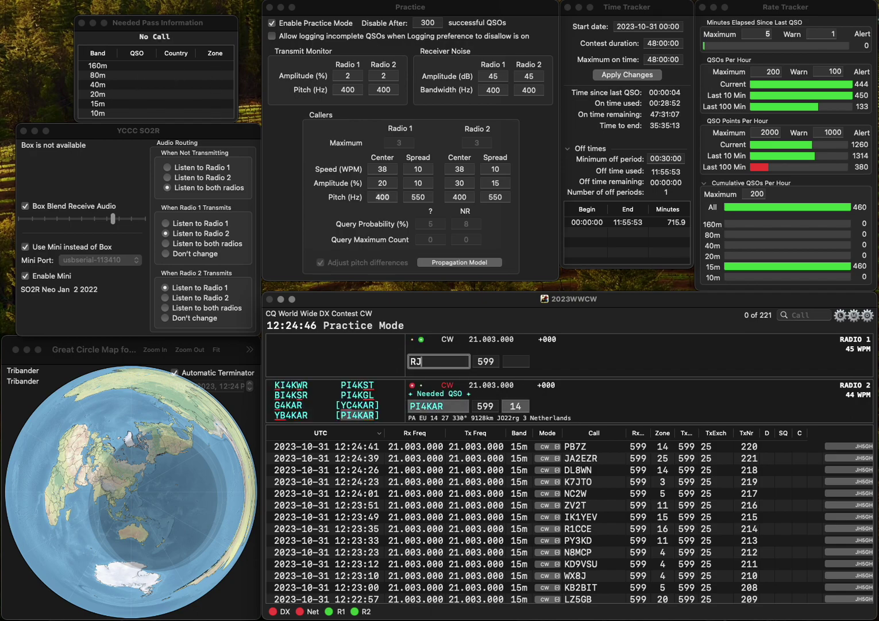
{"action": "type", "text": "D6D"}
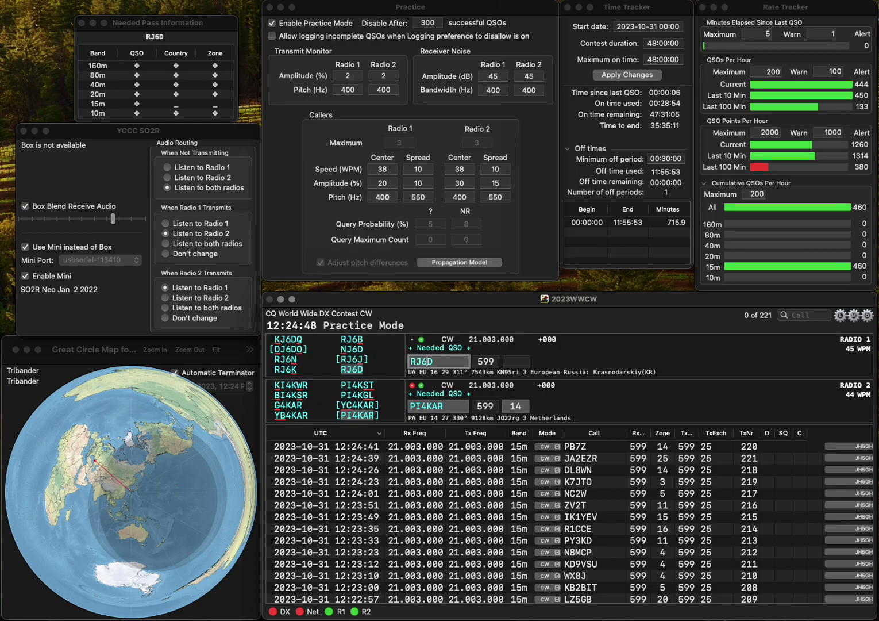
{"action": "key", "text": "Return"}
{"action": "key", "text": "Return"}
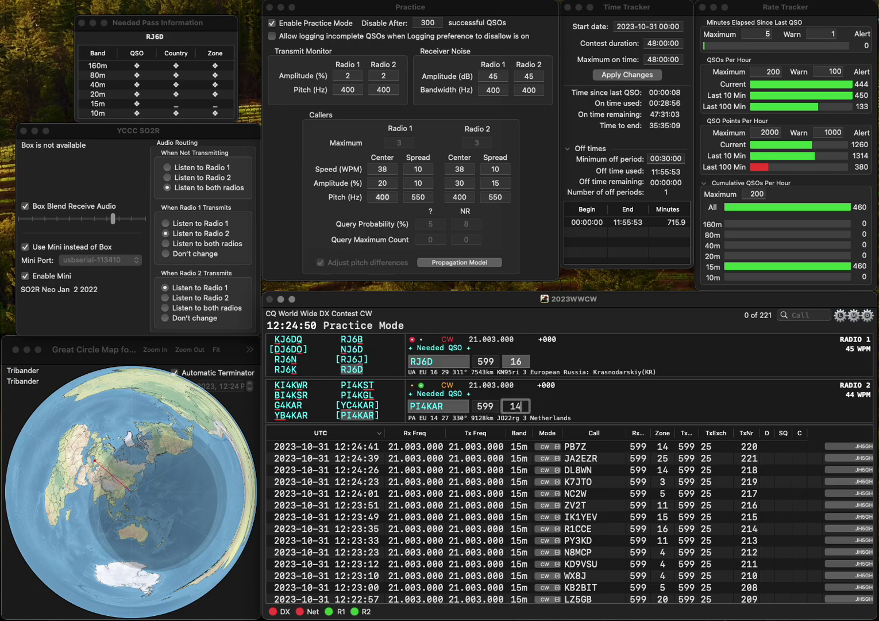
{"action": "key", "text": "space"}
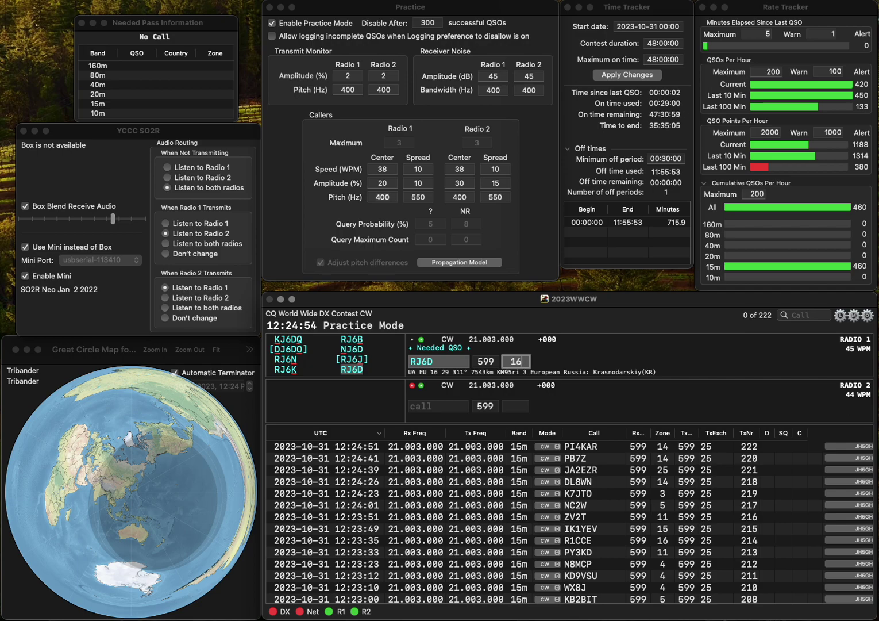
{"action": "key", "text": "Return"}
{"action": "type", "text": "M4CPS"}
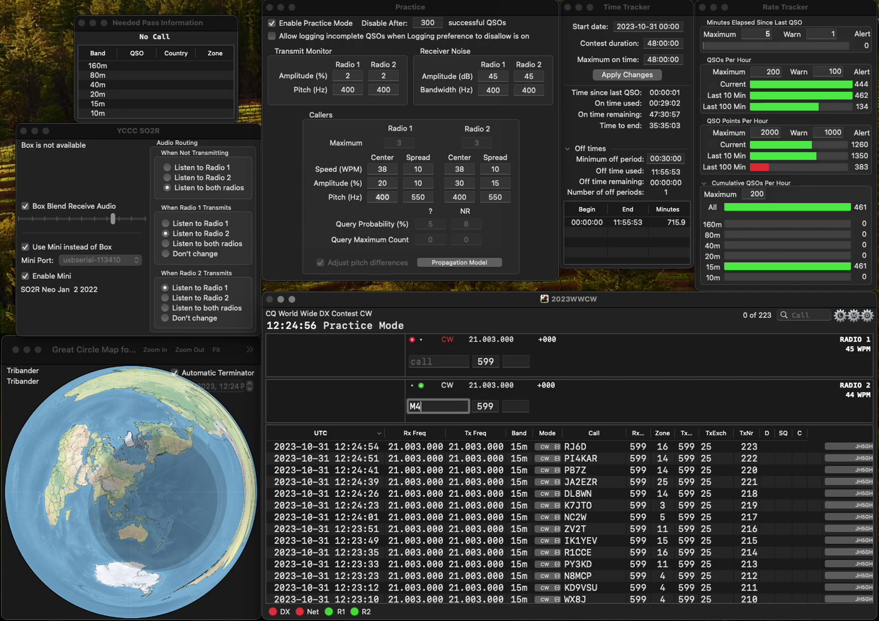
{"action": "key", "text": "Home"}
{"action": "type", "text": "9"}
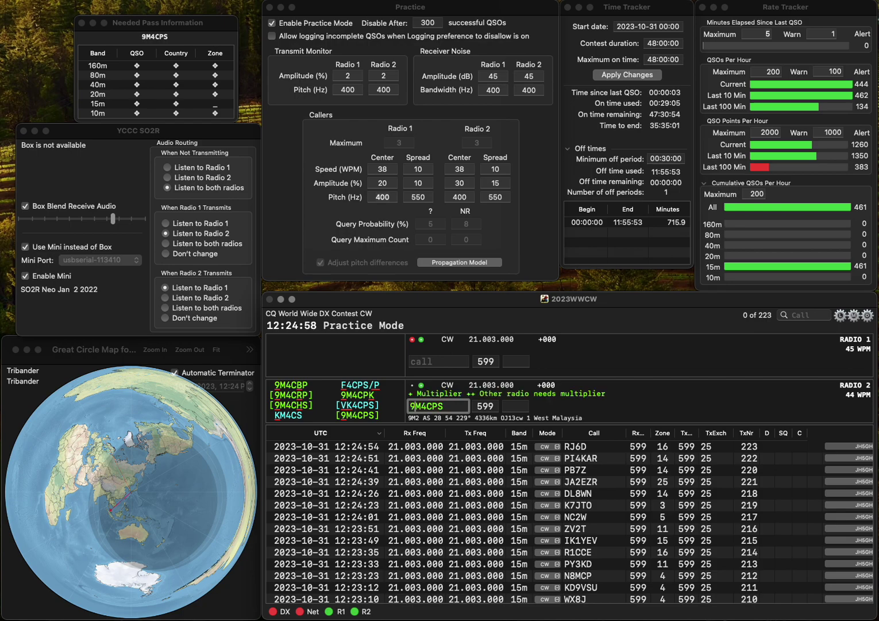
{"action": "key", "text": "Return"}
{"action": "type", "text": "R"}
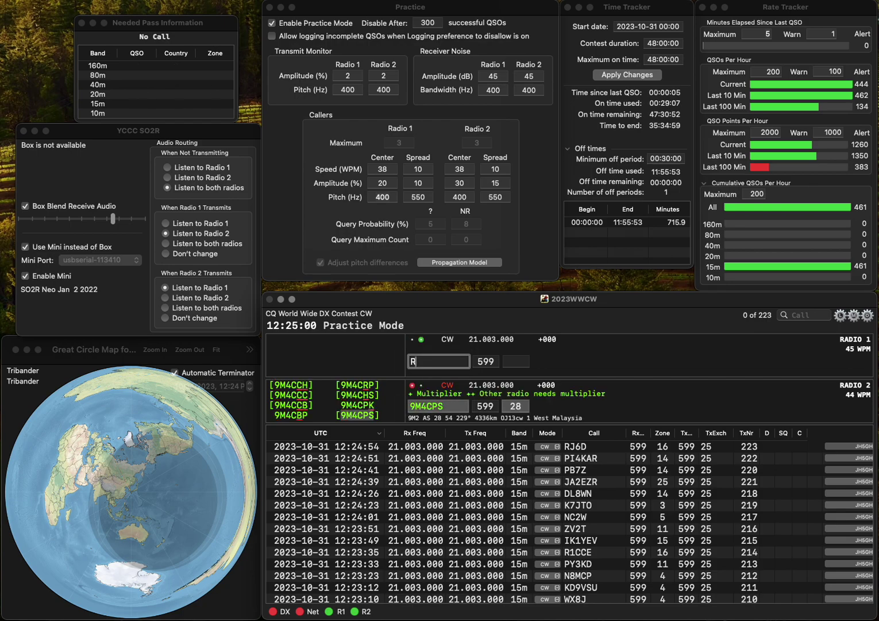
{"action": "type", "text": "M"}
{"action": "key", "text": "Left"}
{"action": "type", "text": "7"}
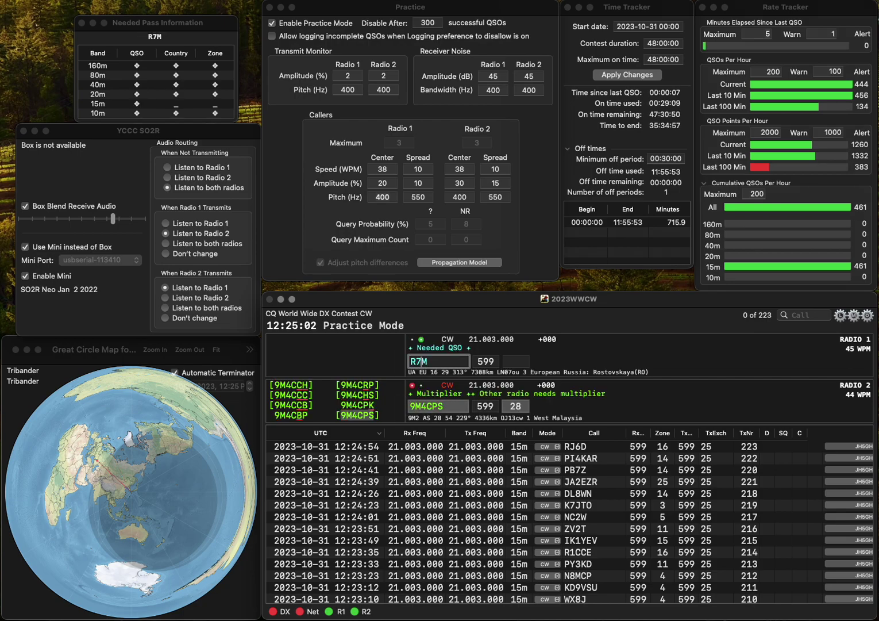
{"action": "key", "text": "End"}
{"action": "type", "text": "U"}
{"action": "key", "text": "Return"}
{"action": "left_click", "coordinate": [516, 406]}
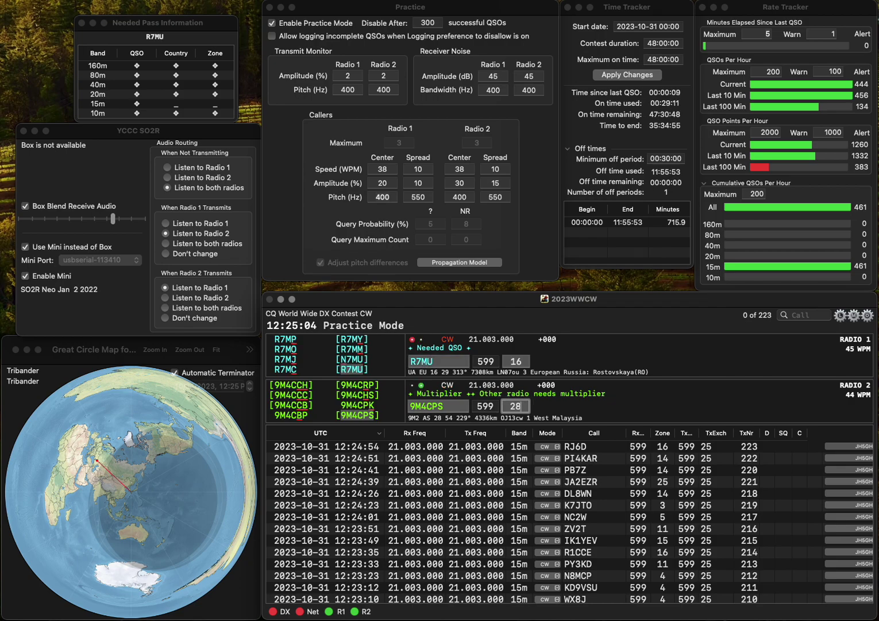
{"action": "key", "text": "Return"}
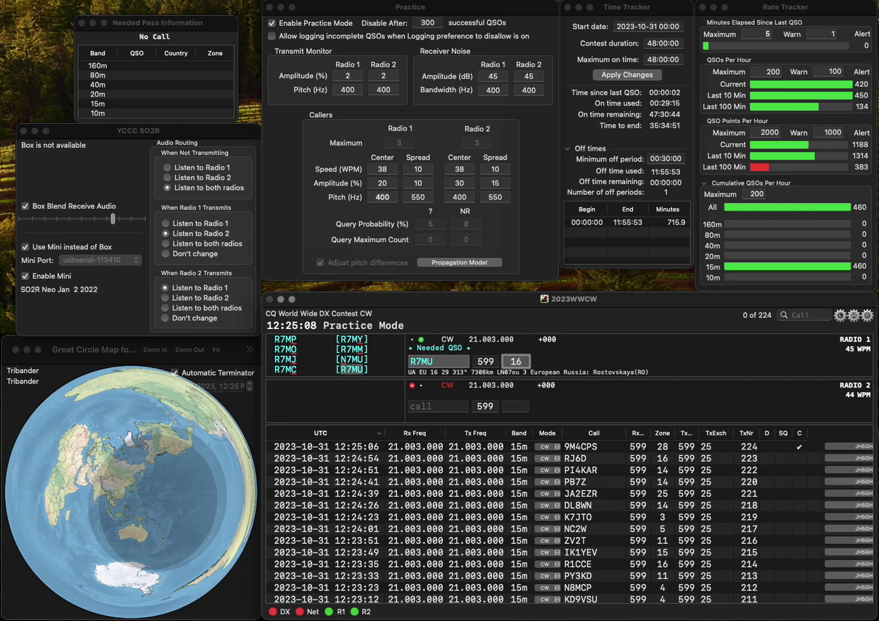
{"action": "key", "text": "Return"}
- Answer K1SRE on Radio 2 and J42L on Radio 1, and log K1SRE with zone 5 and J42L with zone 20
{"action": "type", "text": "K1SRE"}
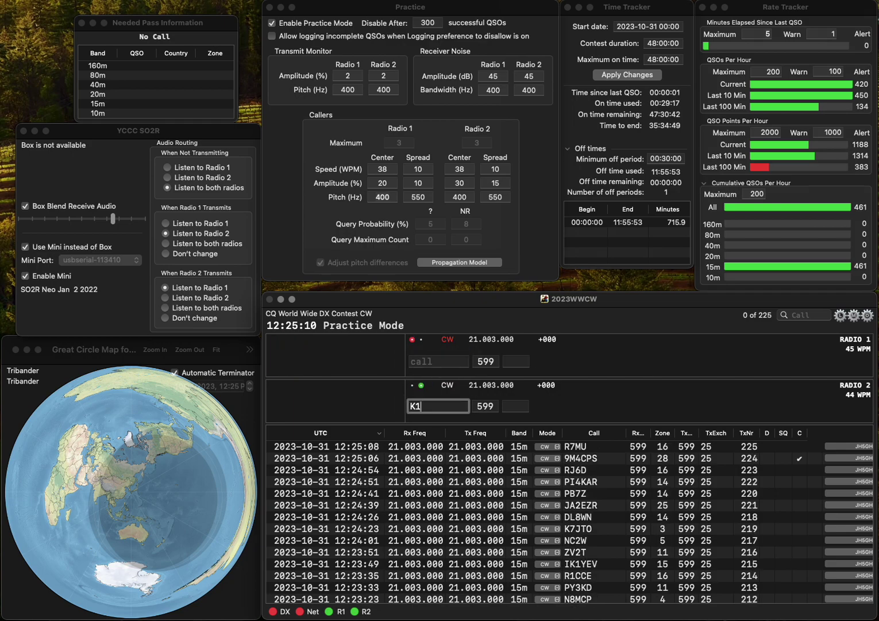
{"action": "key", "text": "Return"}
{"action": "type", "text": "JV2L"}
{"action": "key", "text": "Left"}
{"action": "key", "text": "Left"}
{"action": "key", "text": "BackSpace"}
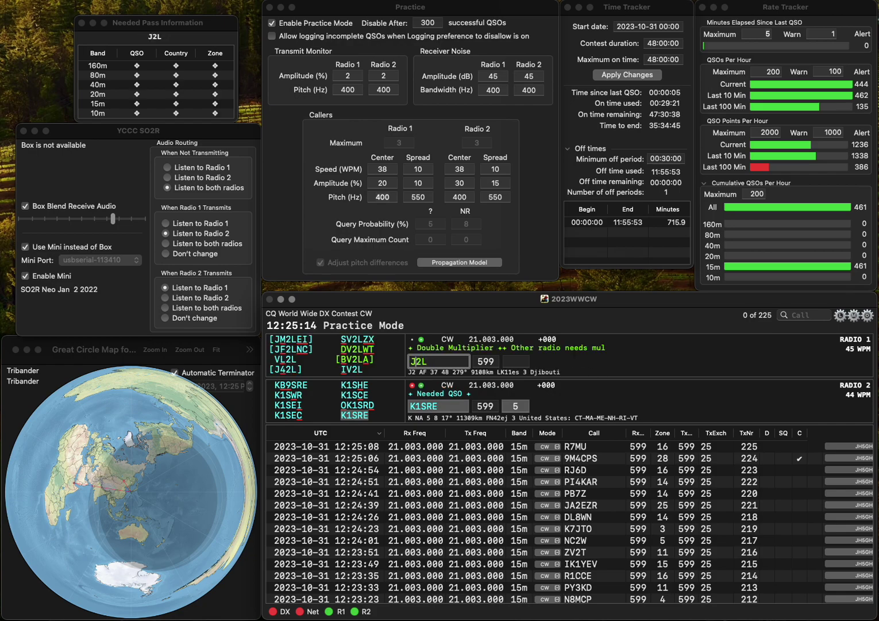
{"action": "type", "text": "4"}
{"action": "key", "text": "Return"}
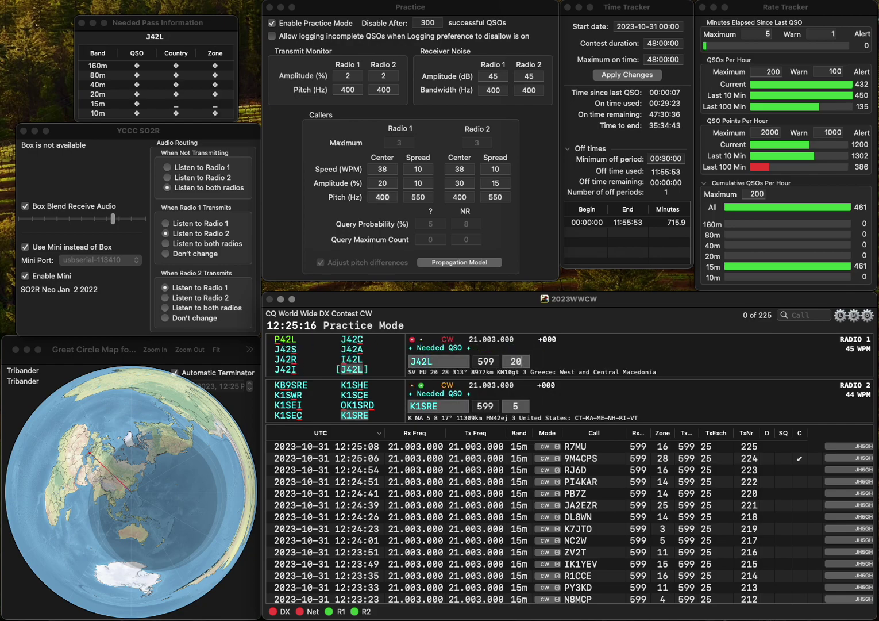
{"action": "key", "text": "Return"}
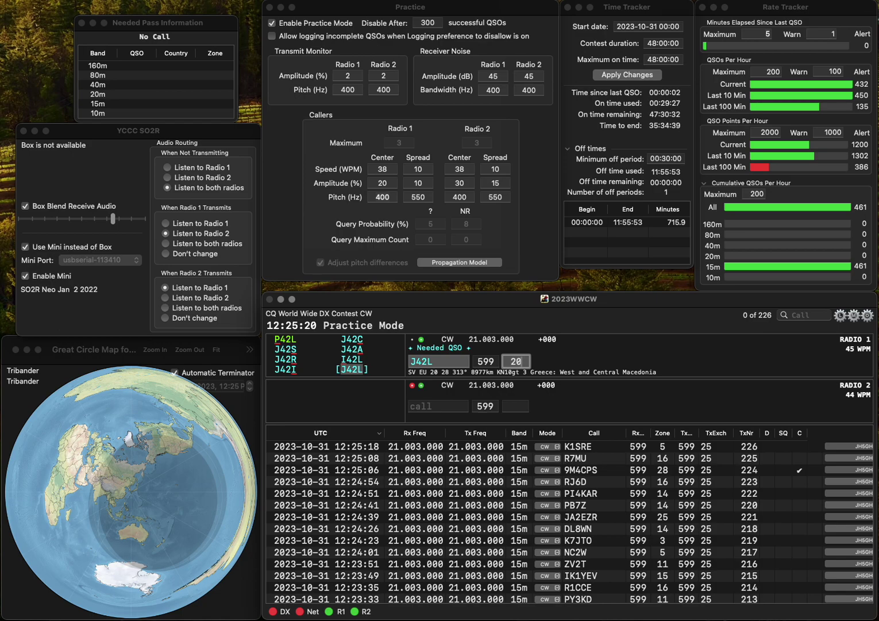
{"action": "key", "text": "Return"}
- Answer E25CHP on Radio 2 and KU4GC on Radio 1, and log E25CHP with zone 26 and KU4GC with zone 5
{"action": "type", "text": "E25CHP"}
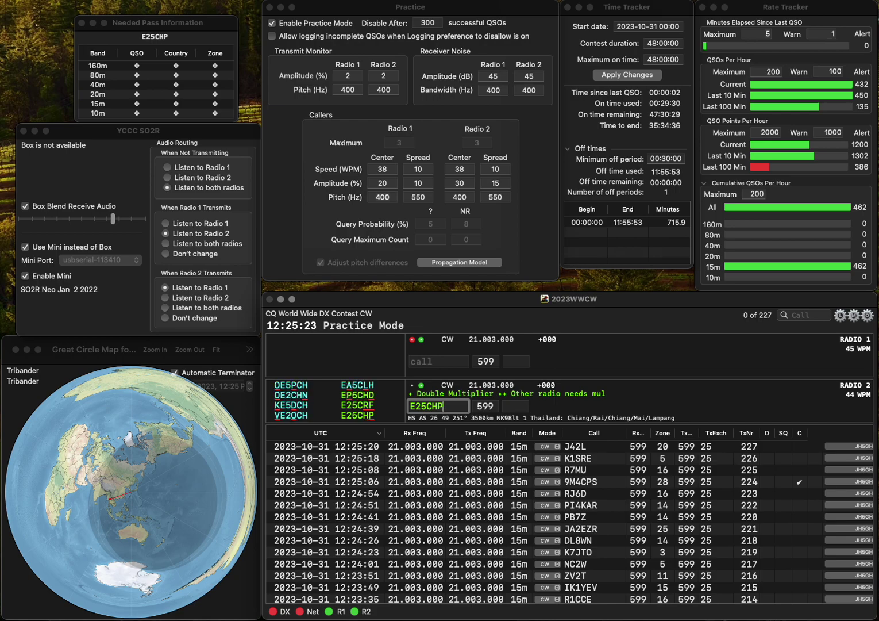
{"action": "key", "text": "Return"}
{"action": "type", "text": "U4GC"}
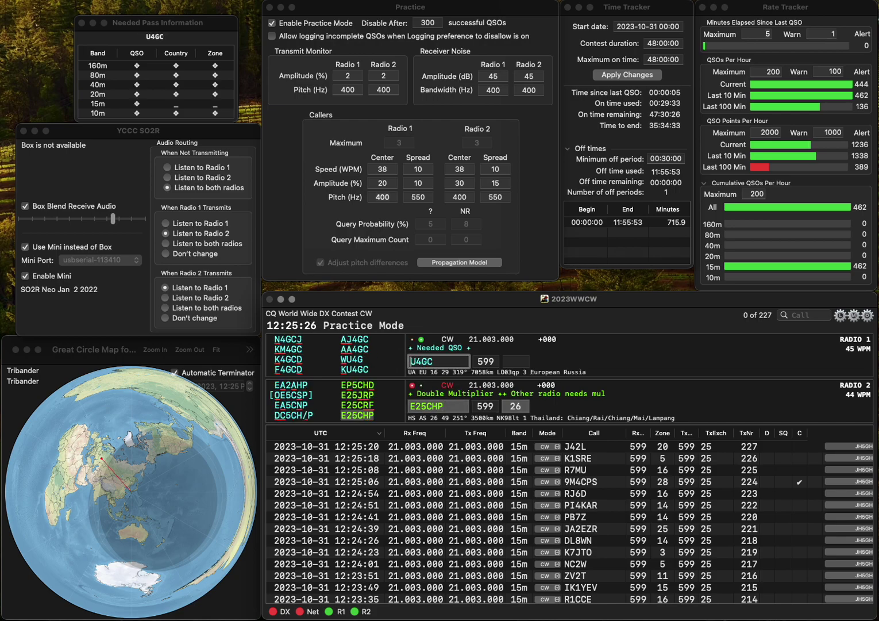
{"action": "type", "text": "K"}
{"action": "key", "text": "Return"}
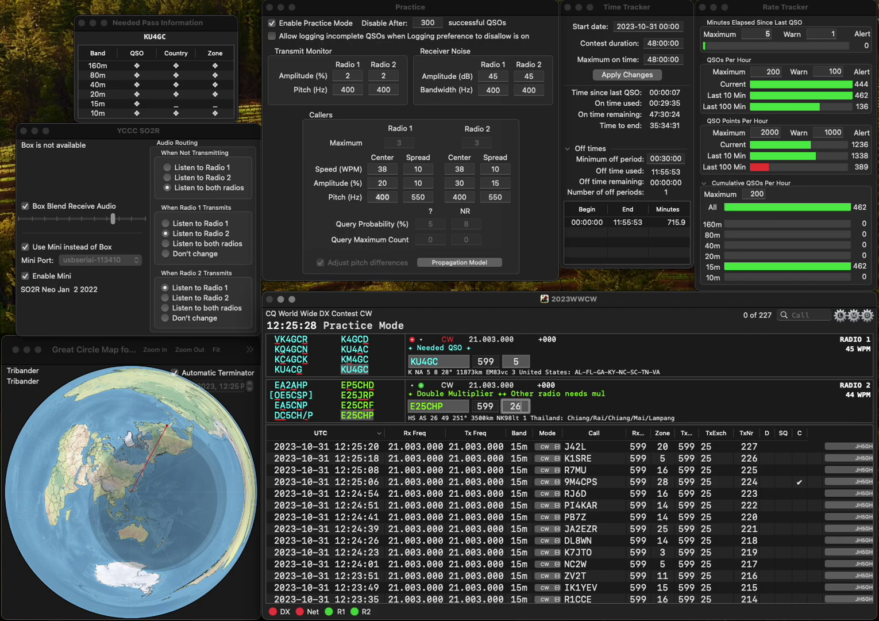
{"action": "key", "text": "Return"}
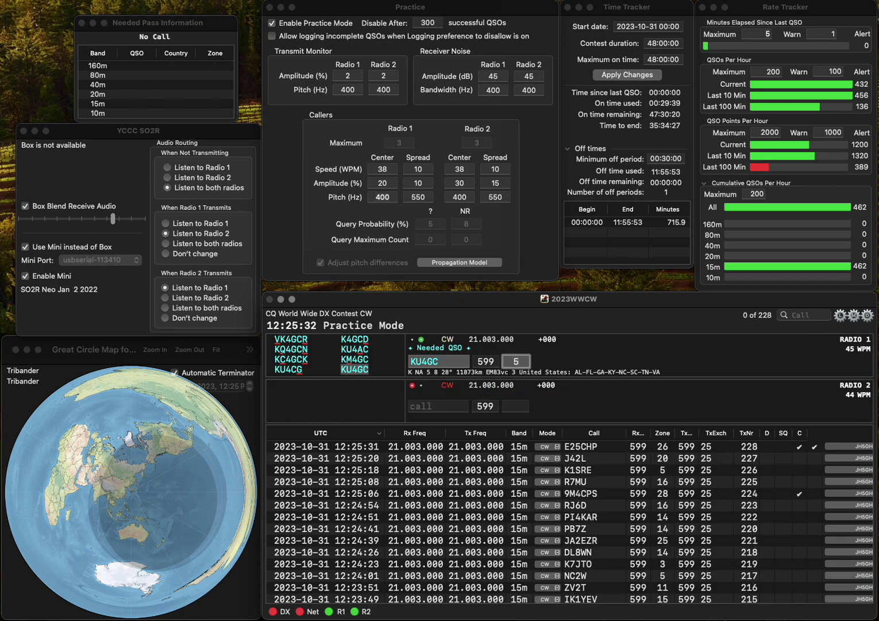
{"action": "key", "text": "Return"}
{"action": "type", "text": "N"}
{"action": "key", "text": "BackSpace"}
{"action": "type", "text": "ZL2"}
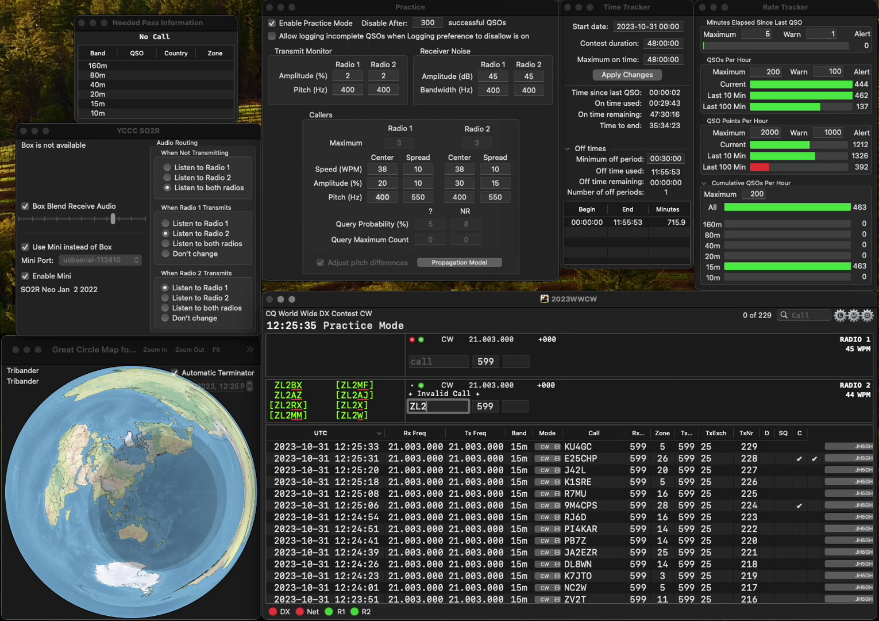
{"action": "type", "text": "KI"}
{"action": "key", "text": "Return"}
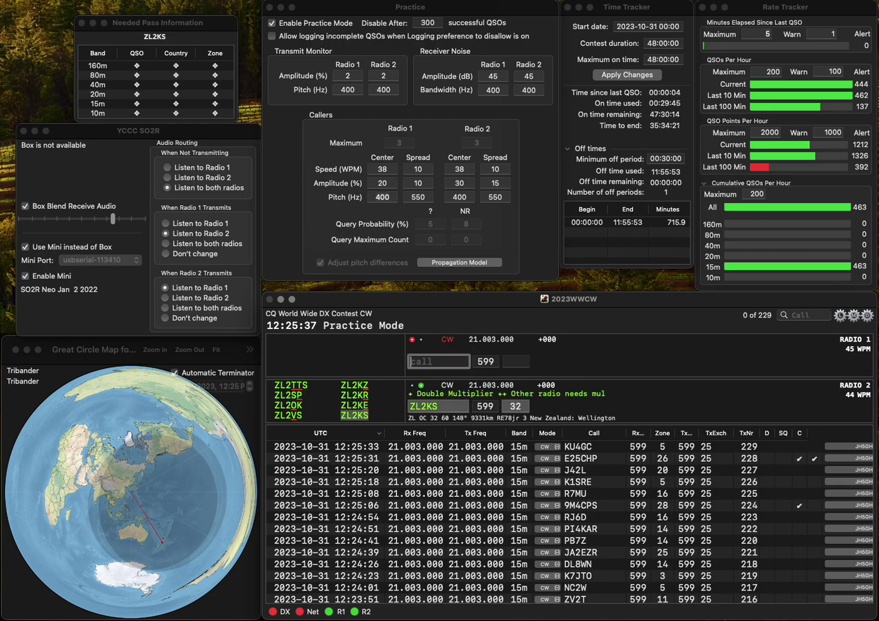
{"action": "type", "text": "DL0FOR"}
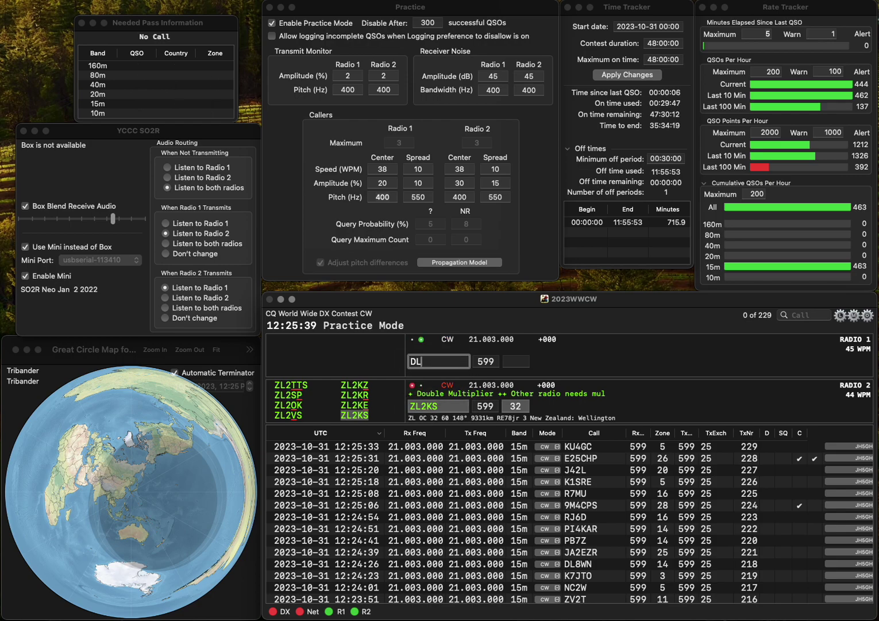
{"action": "key", "text": "Return"}
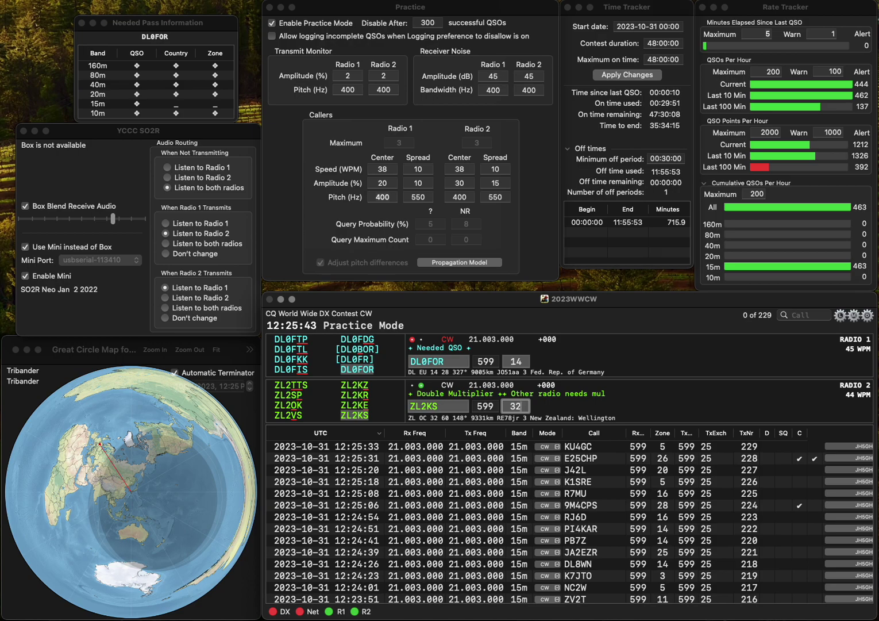
{"action": "key", "text": "Return"}
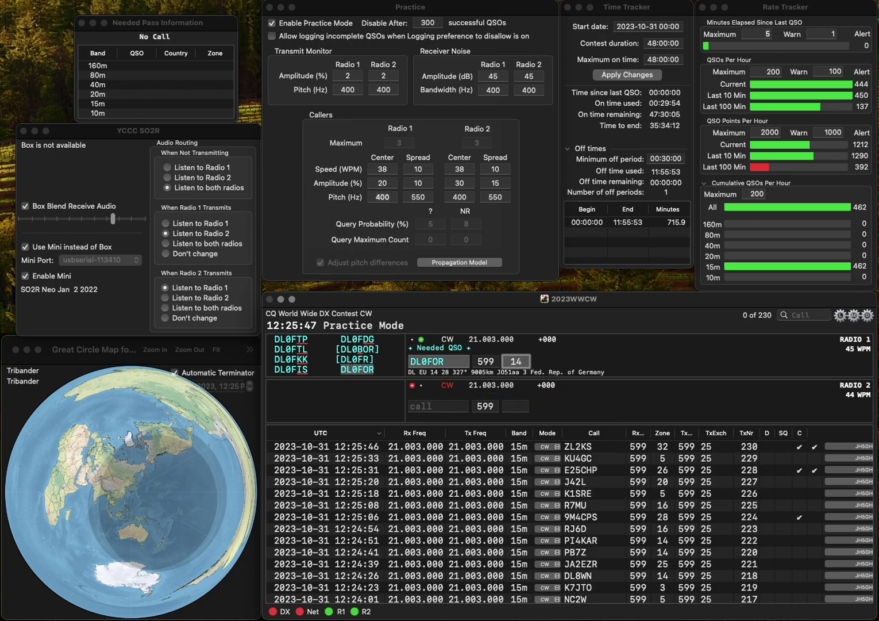
{"action": "key", "text": "Return"}
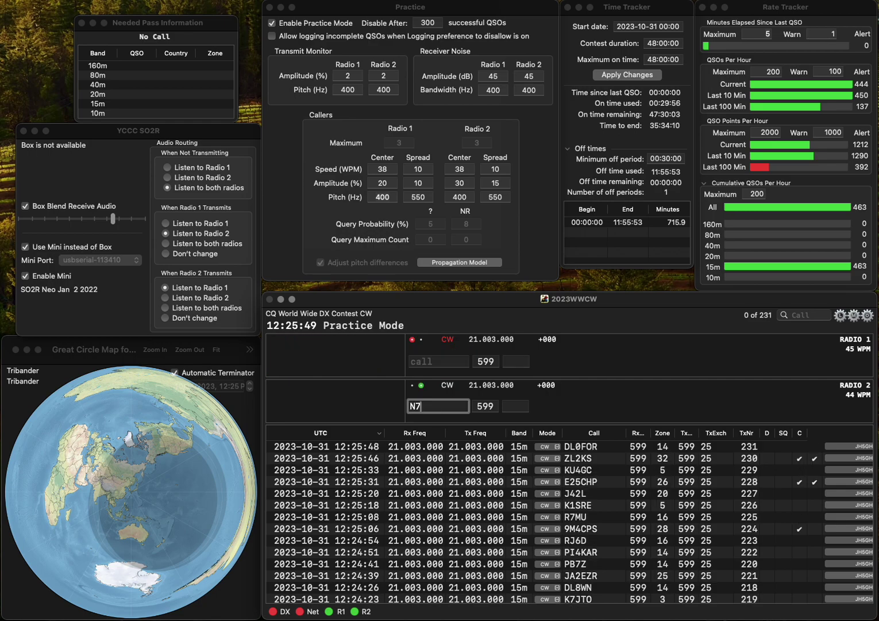
{"action": "type", "text": "BVY"}
{"action": "key", "text": "Return"}
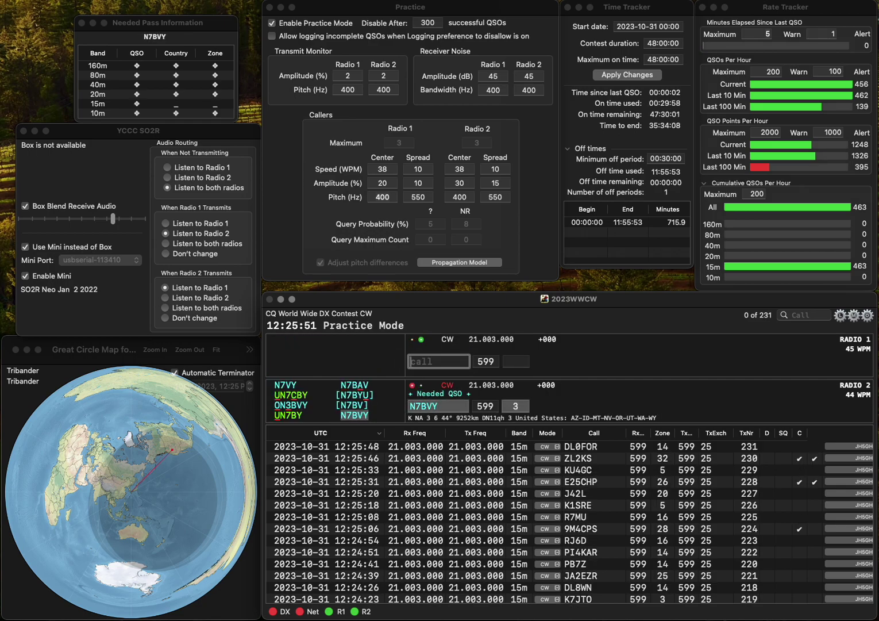
{"action": "type", "text": "KF7XC"}
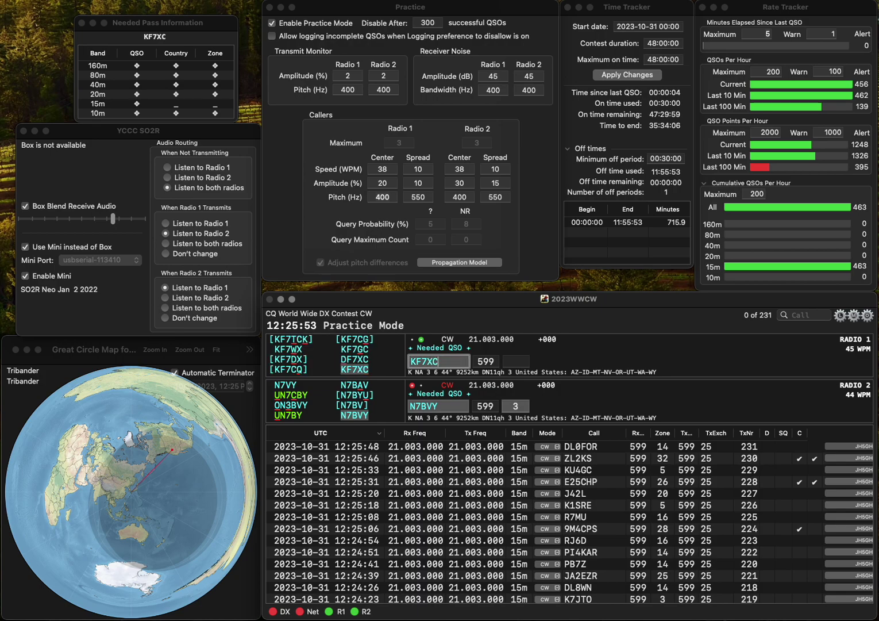
{"action": "key", "text": "Return"}
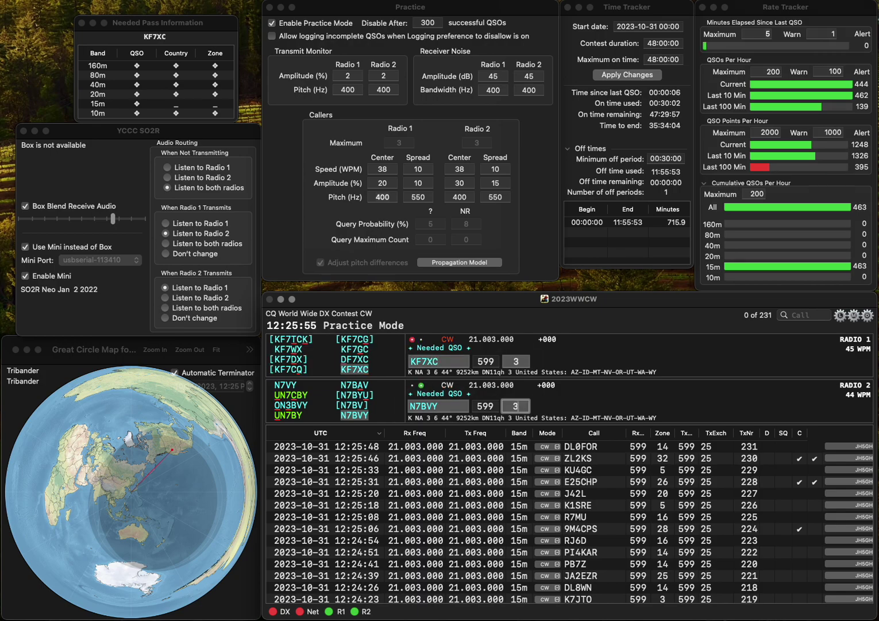
{"action": "key", "text": "Return"}
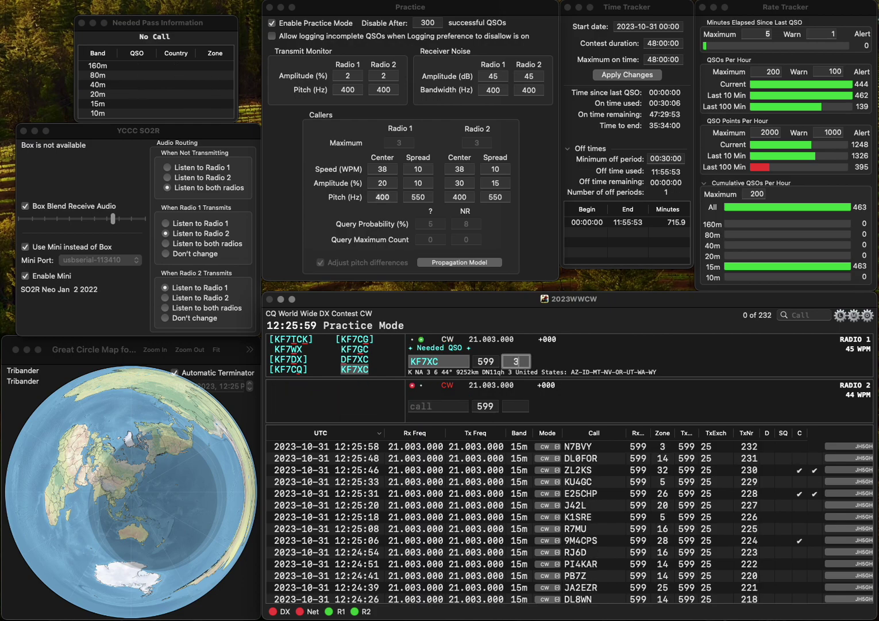
{"action": "key", "text": "Return"}
{"action": "type", "text": "K"}
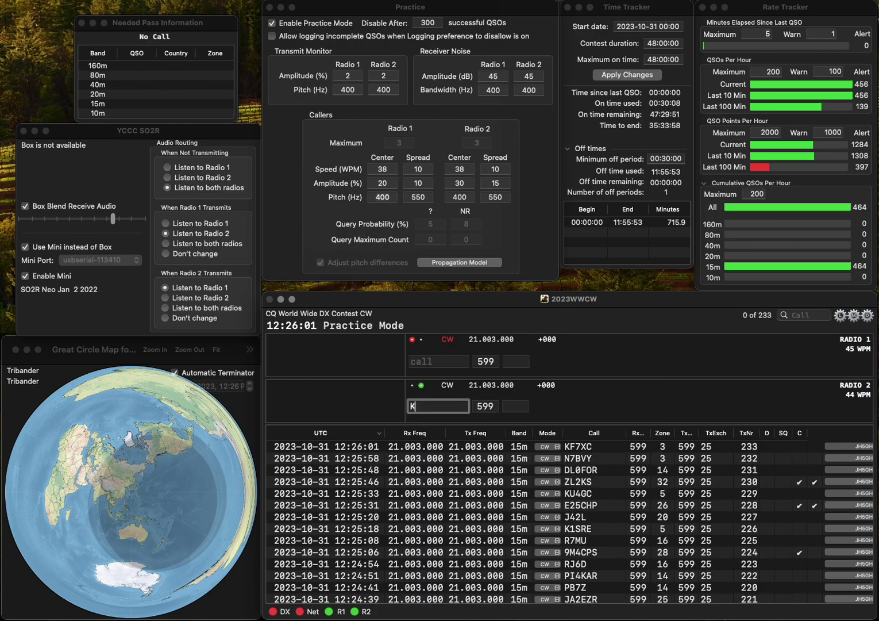
{"action": "type", "text": "1SN"}
{"action": "key", "text": "Return"}
{"action": "type", "text": "IK1NEW"}
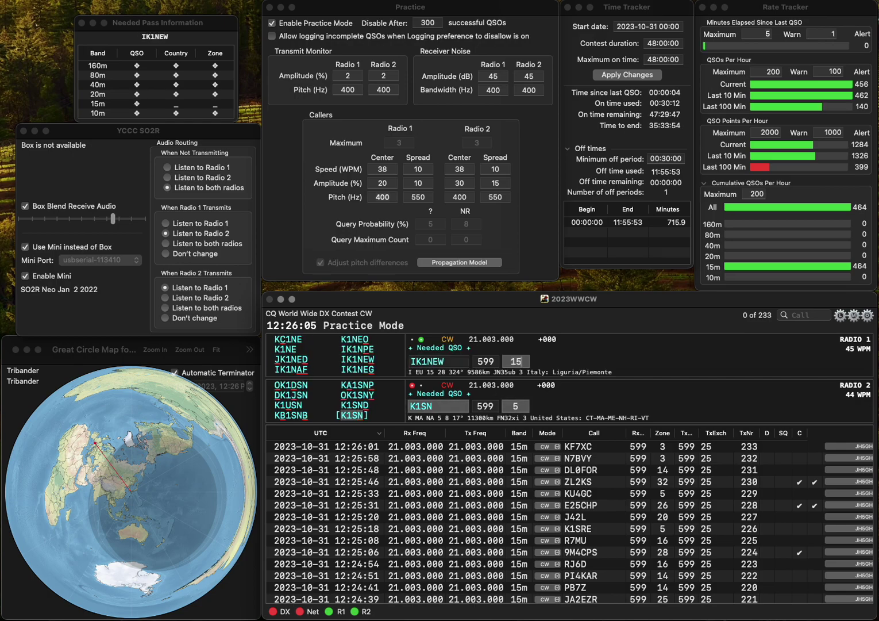
{"action": "key", "text": "Return"}
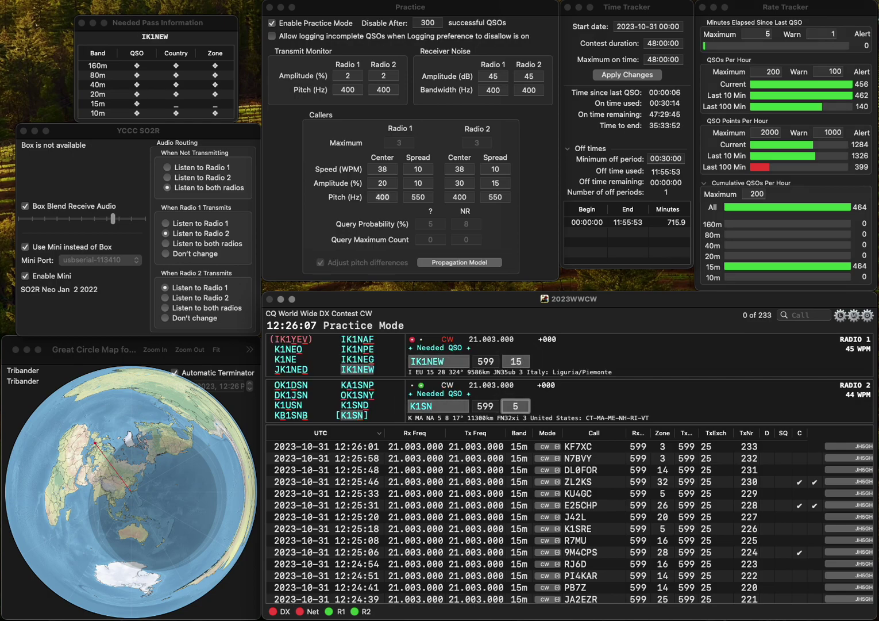
{"action": "key", "text": "Return"}
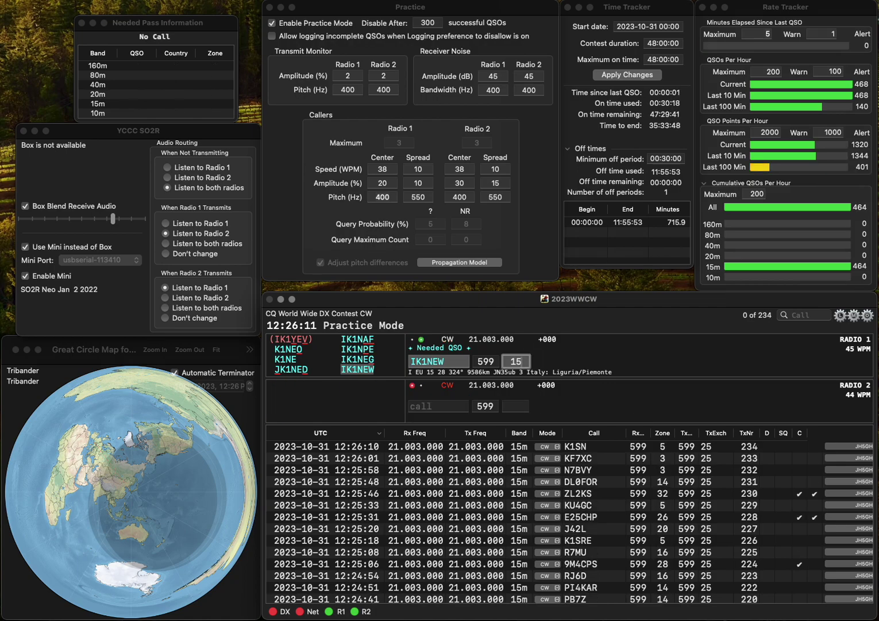
{"action": "key", "text": "Return"}
- Answer DQ7A on Radio 2 and W8TET on Radio 1, and log DQ7A with zone 14 and W8TET with zone 4
{"action": "type", "text": "DQ7A"}
{"action": "key", "text": "Return"}
{"action": "type", "text": "W8TET"}
{"action": "key", "text": "Return"}
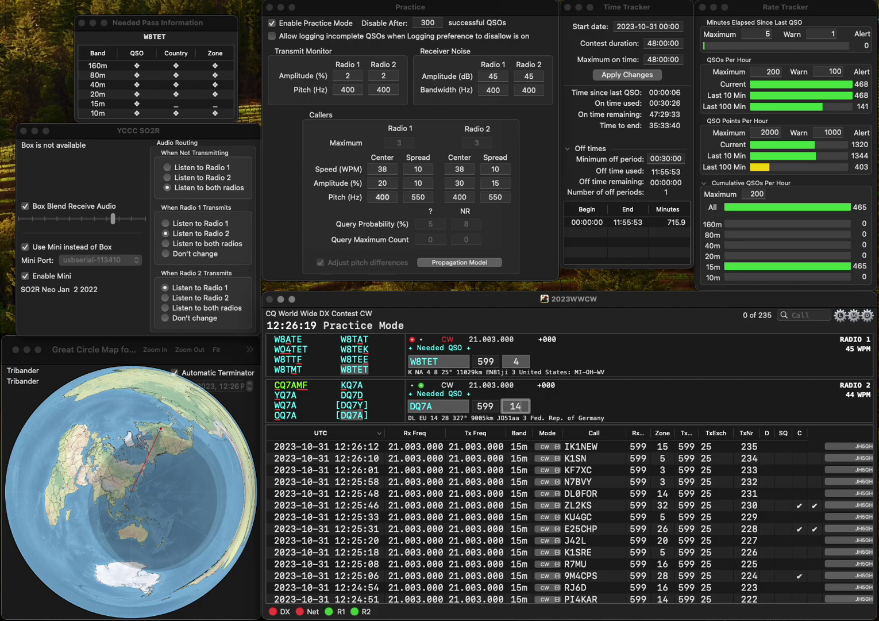
{"action": "key", "text": "Return"}
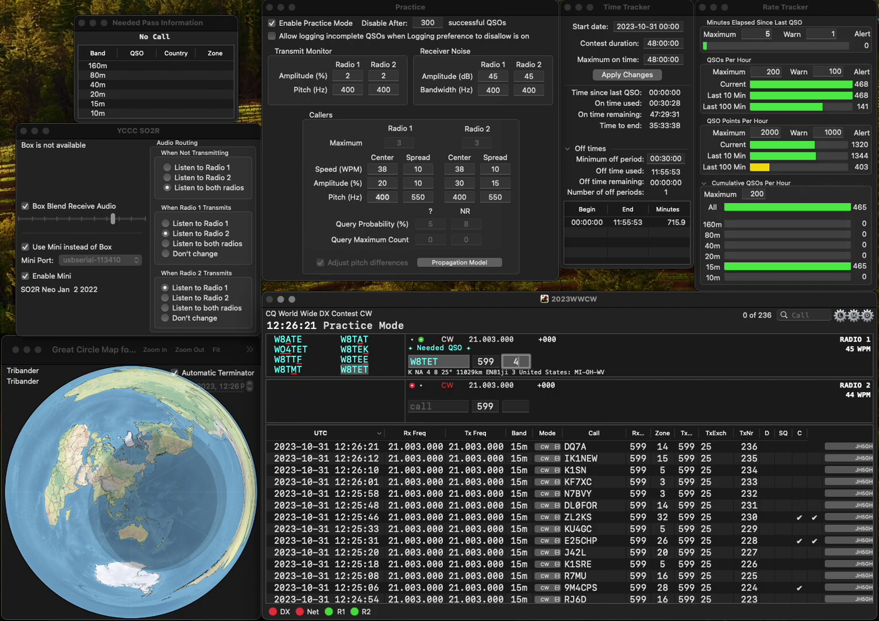
{"action": "key", "text": "Return"}
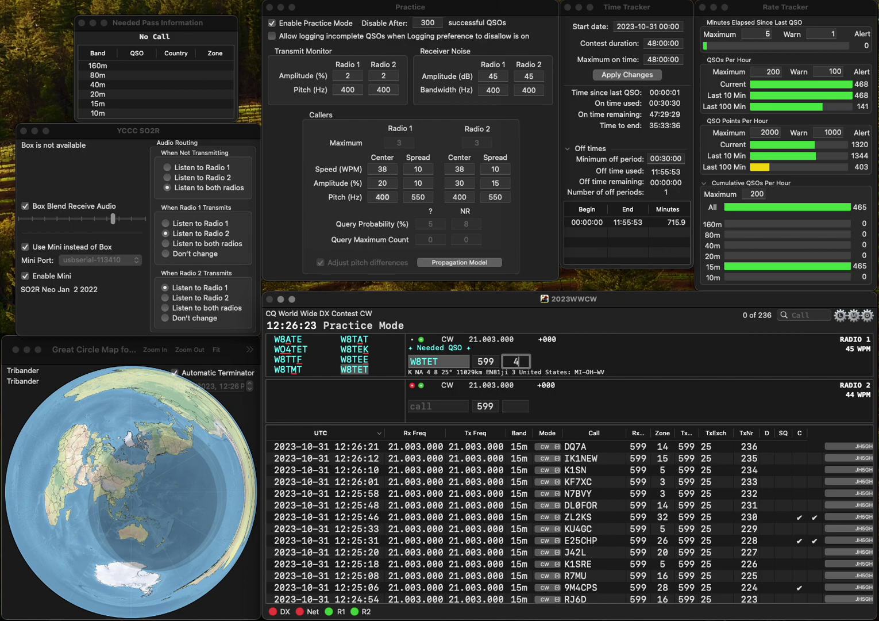
- Enter BH7PUI as the Radio 2 call and VE7GDE as the Radio 1 call, and send both exchanges
{"action": "type", "text": "H7PUI"}
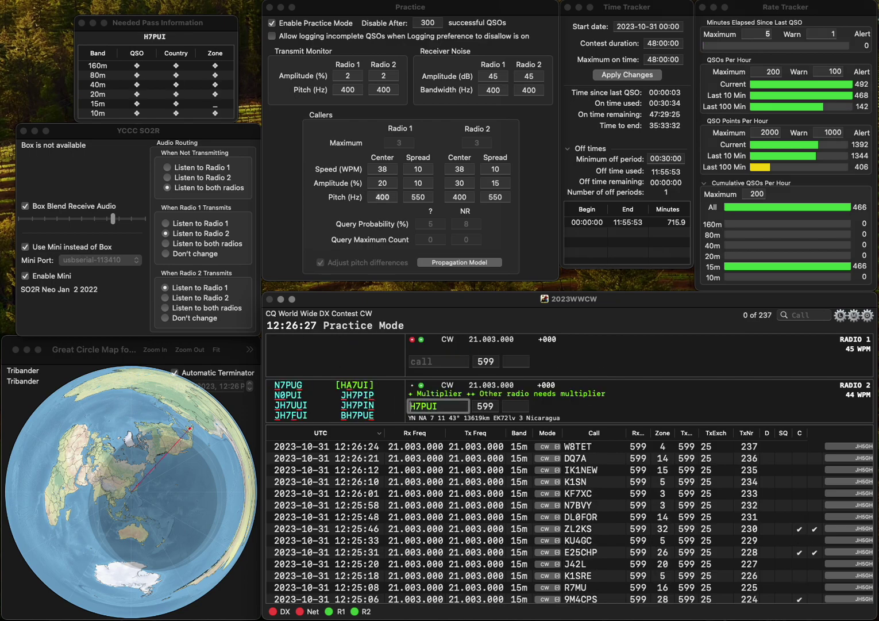
{"action": "key", "text": "Home"}
{"action": "type", "text": "B"}
{"action": "key", "text": "Return"}
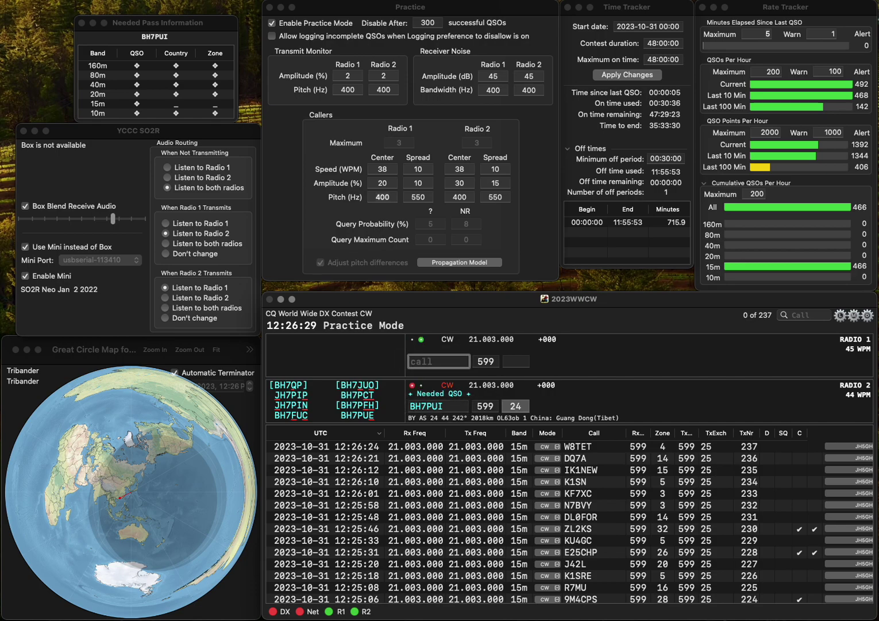
{"action": "type", "text": "VE7GE"}
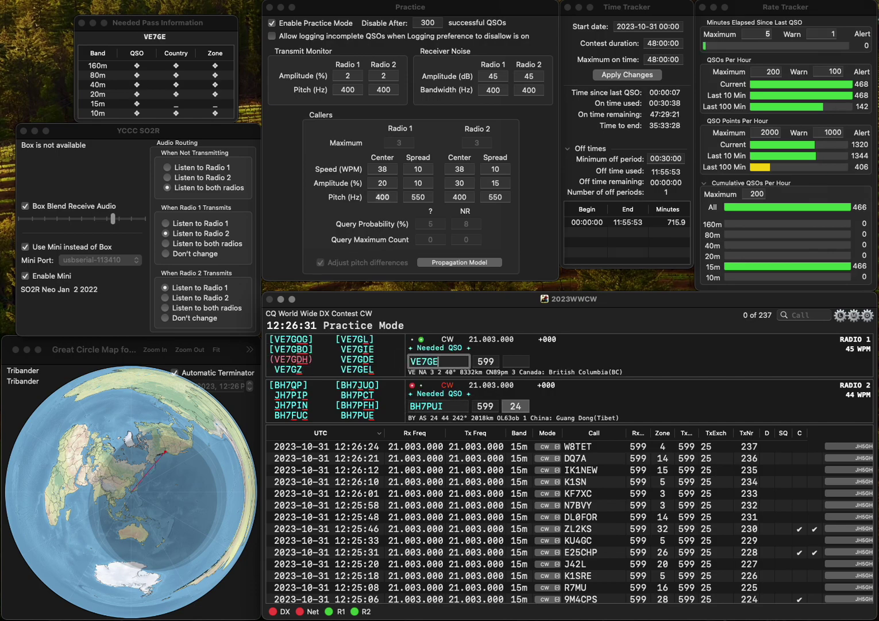
{"action": "key", "text": "Left"}
{"action": "type", "text": "D"}
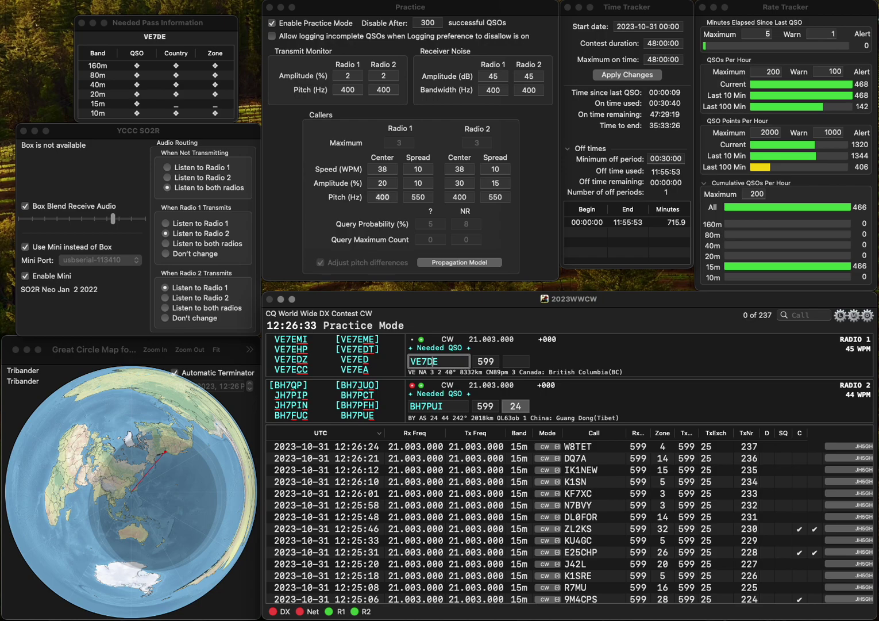
{"action": "key", "text": "Return"}
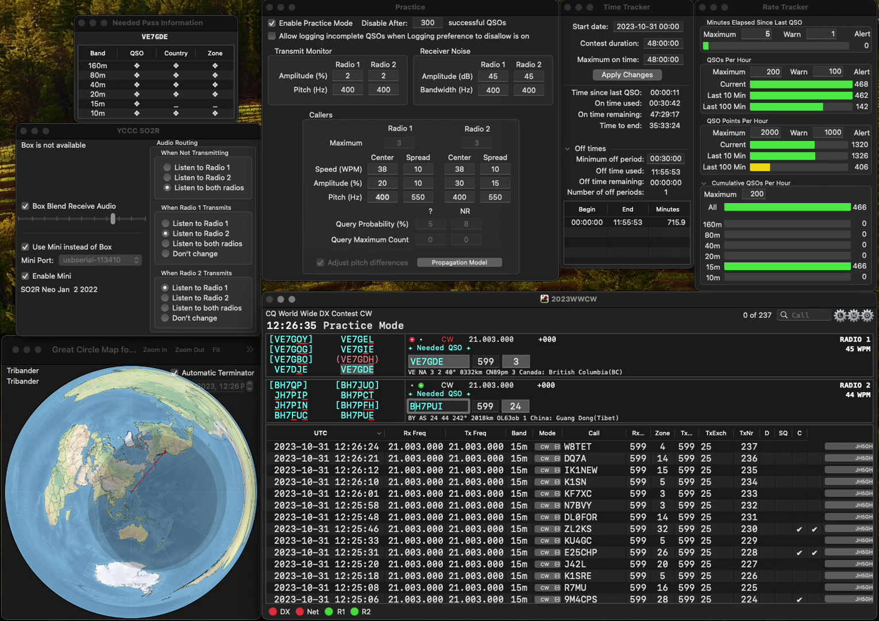
{"action": "key", "text": "BackSpace"}
{"action": "type", "text": "E"}
{"action": "key", "text": "Return"}
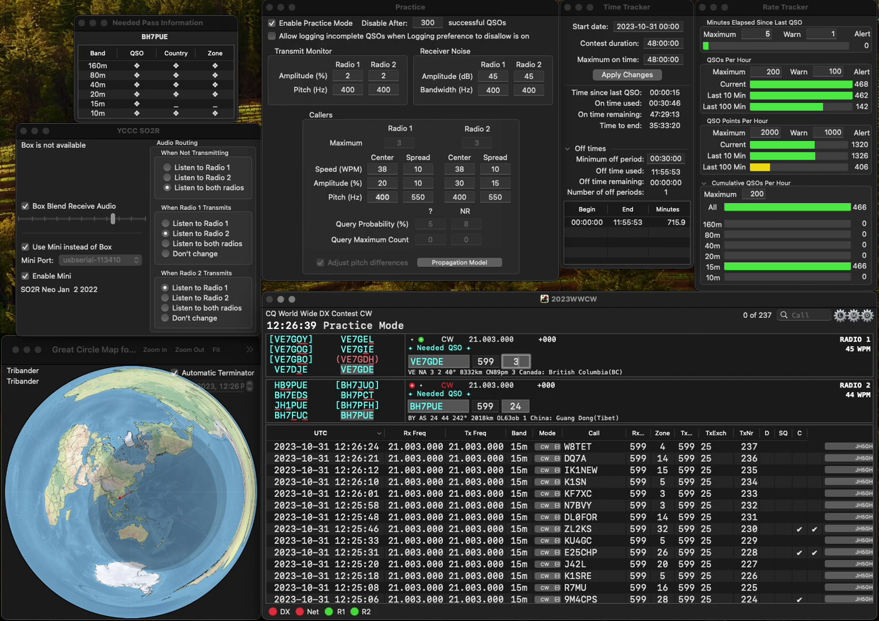
{"action": "key", "text": "Tab"}
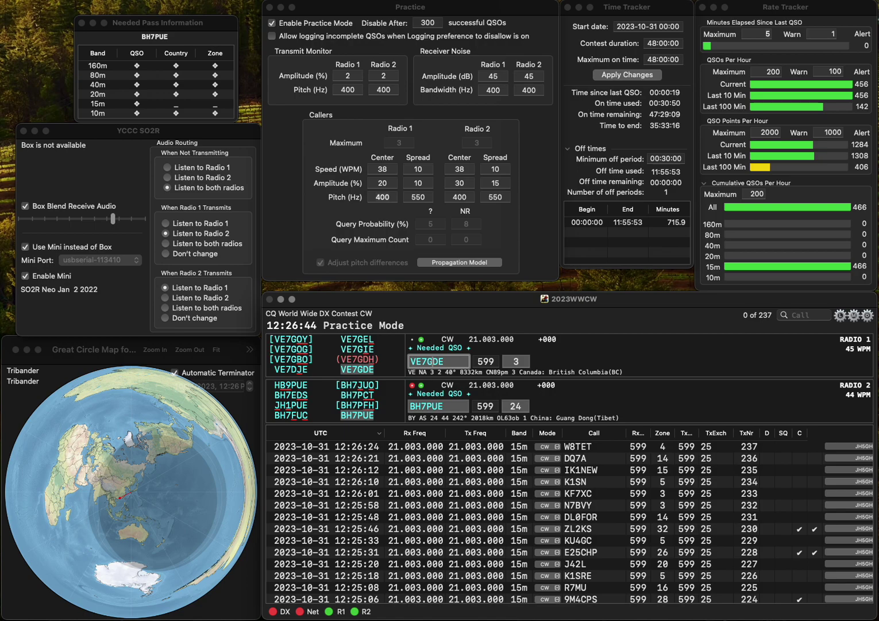
{"action": "type", "text": "I"}
{"action": "key", "text": "Return"}
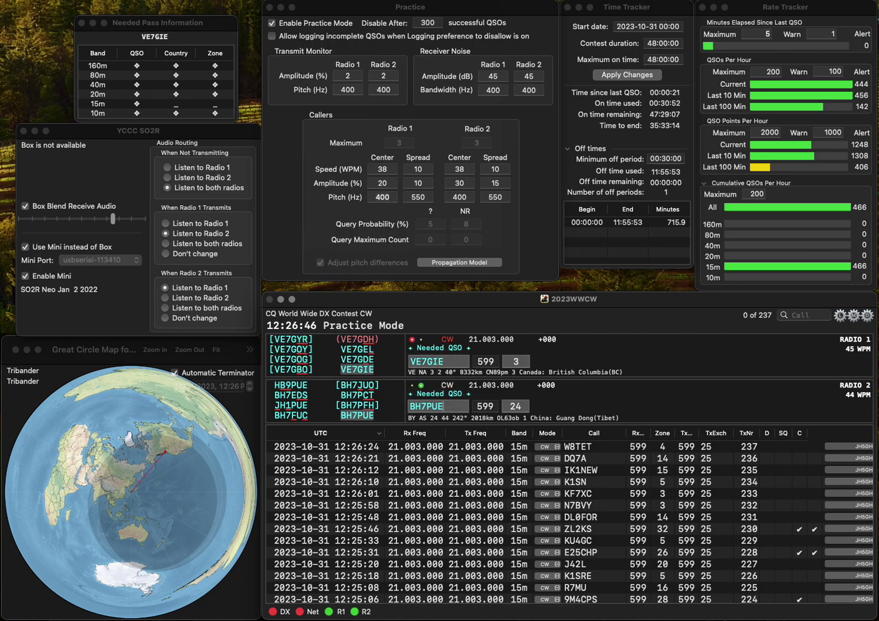
{"action": "key", "text": "Return"}
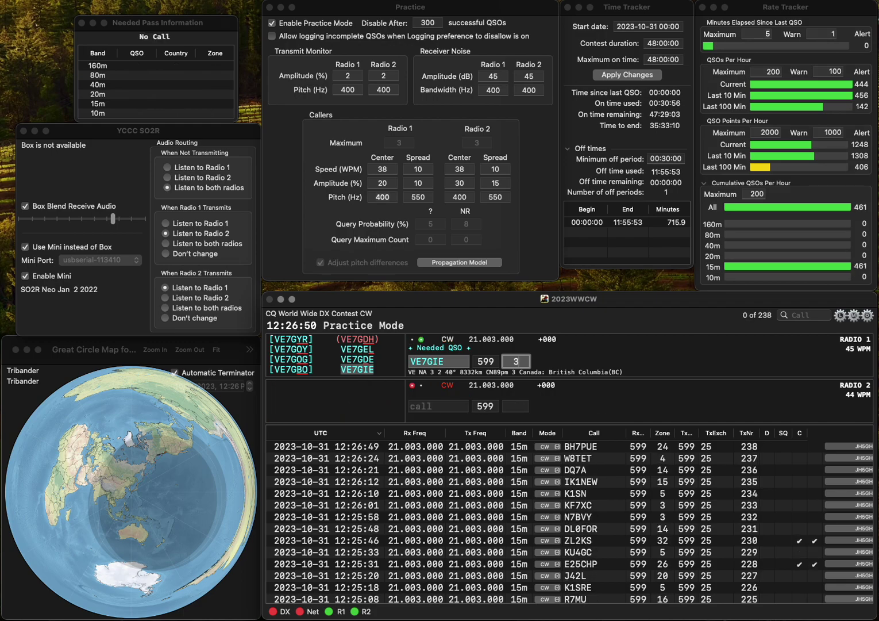
{"action": "key", "text": "Return"}
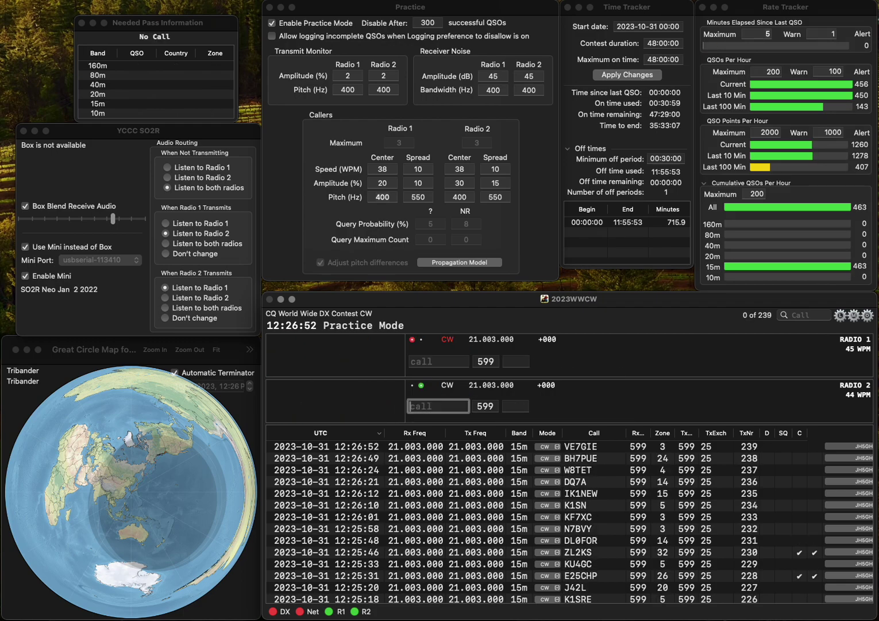
{"action": "type", "text": "UN7O"}
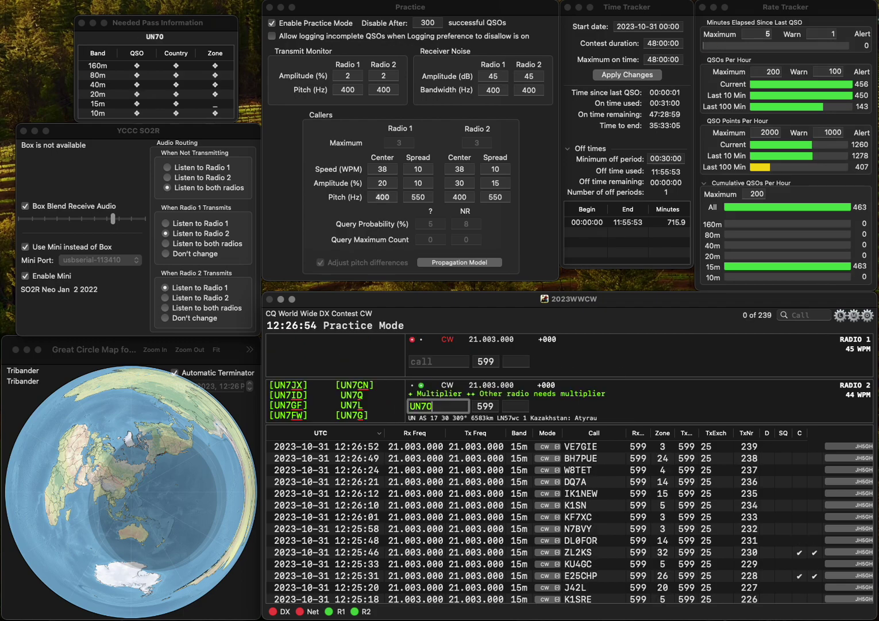
{"action": "type", "text": "GG"}
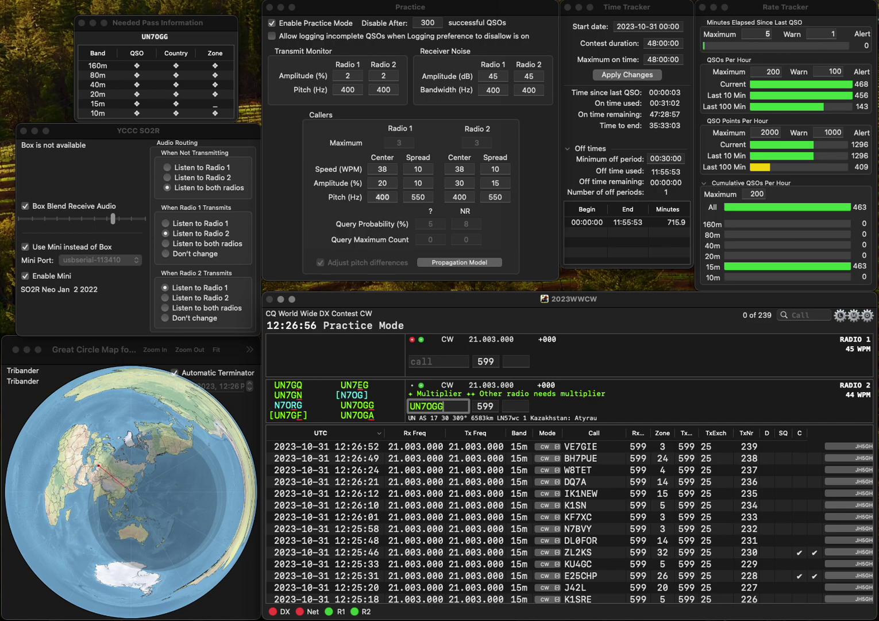
{"action": "key", "text": "Return"}
{"action": "type", "text": "VE3MRX"}
{"action": "key", "text": "Return"}
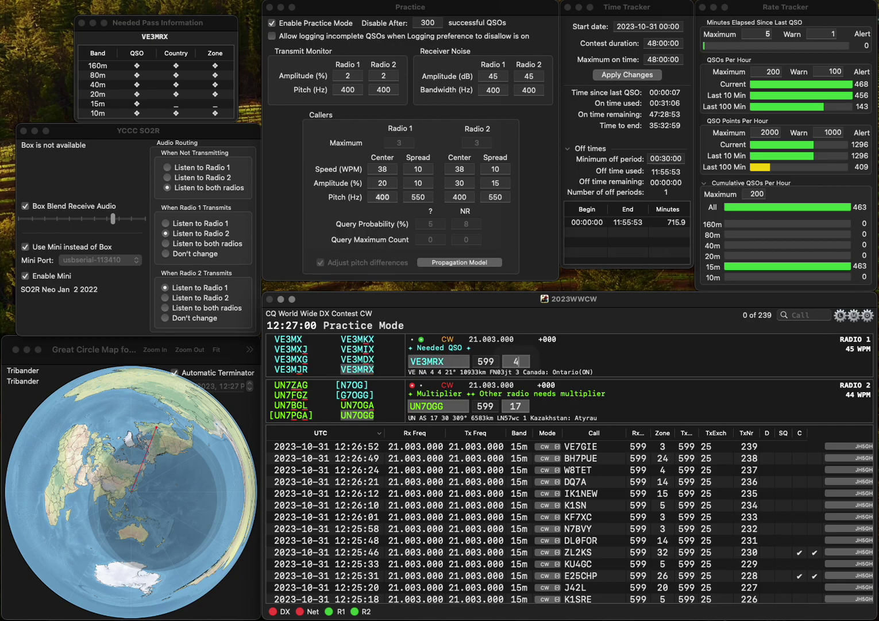
{"action": "key", "text": "Return"}
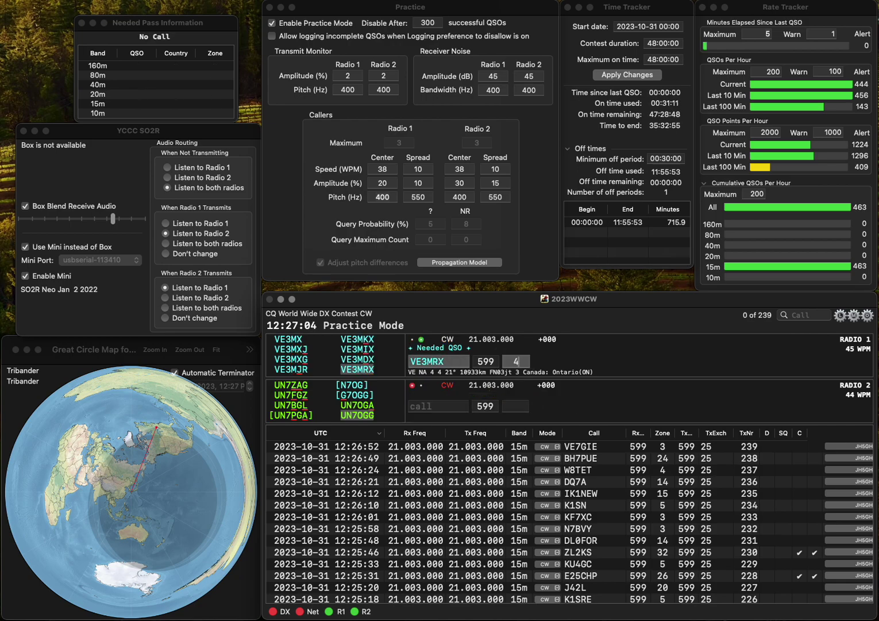
{"action": "key", "text": "Return"}
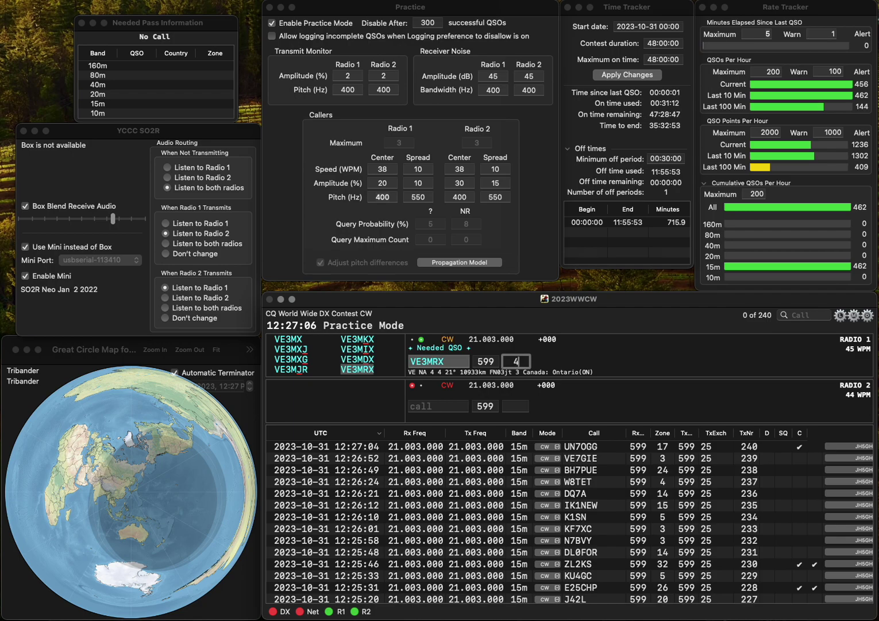
{"action": "type", "text": "K1IM"}
{"action": "key", "text": "Return"}
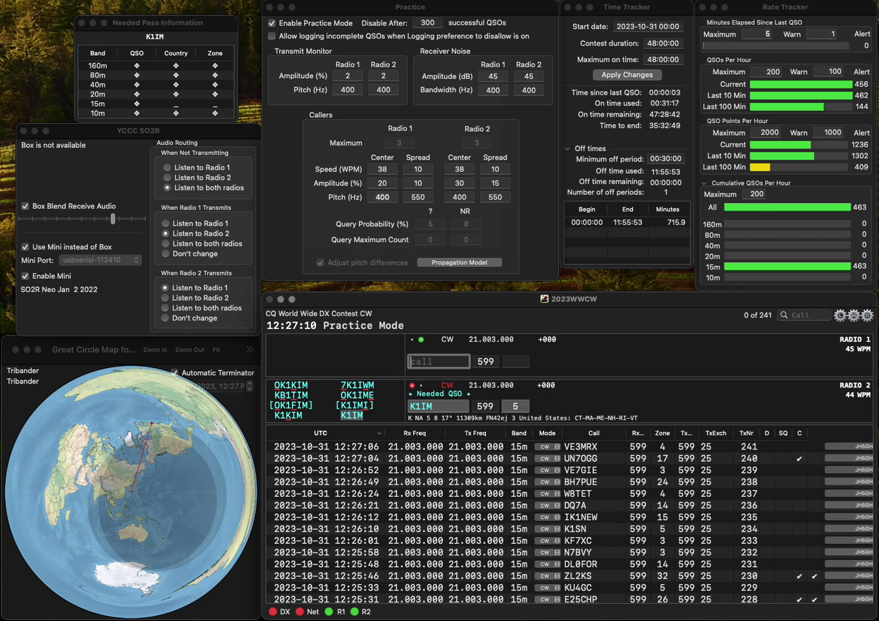
{"action": "type", "text": "HB9GIE"}
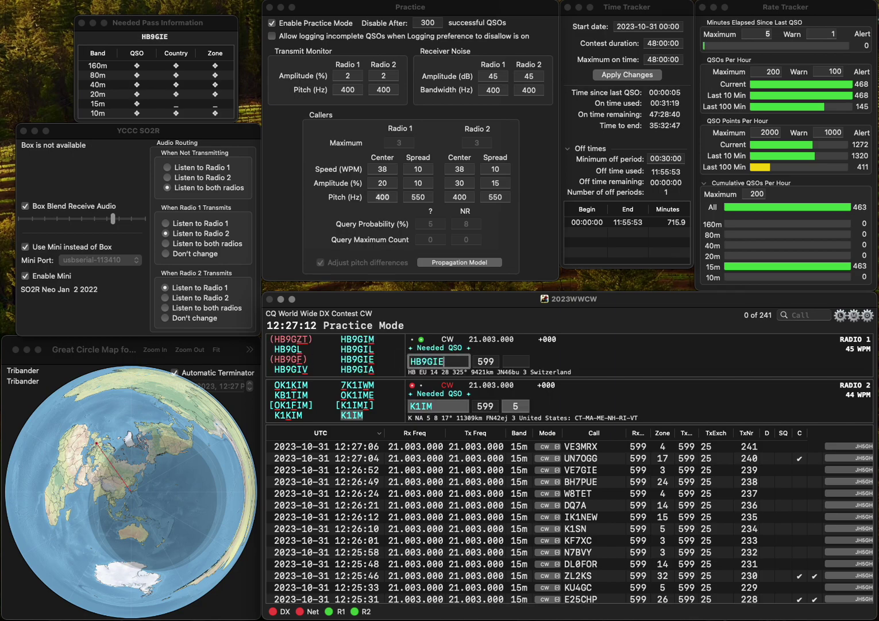
{"action": "key", "text": "Return"}
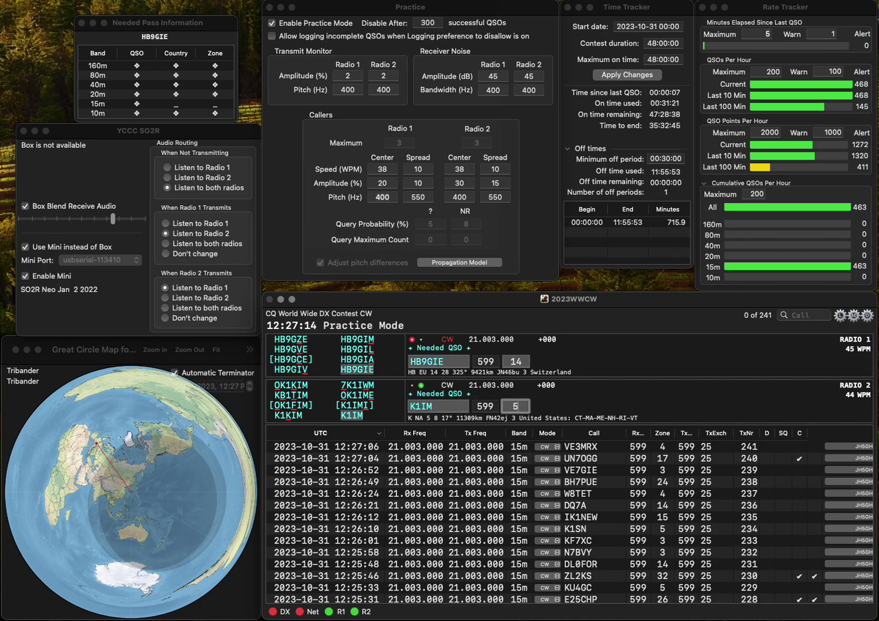
{"action": "key", "text": "Return"}
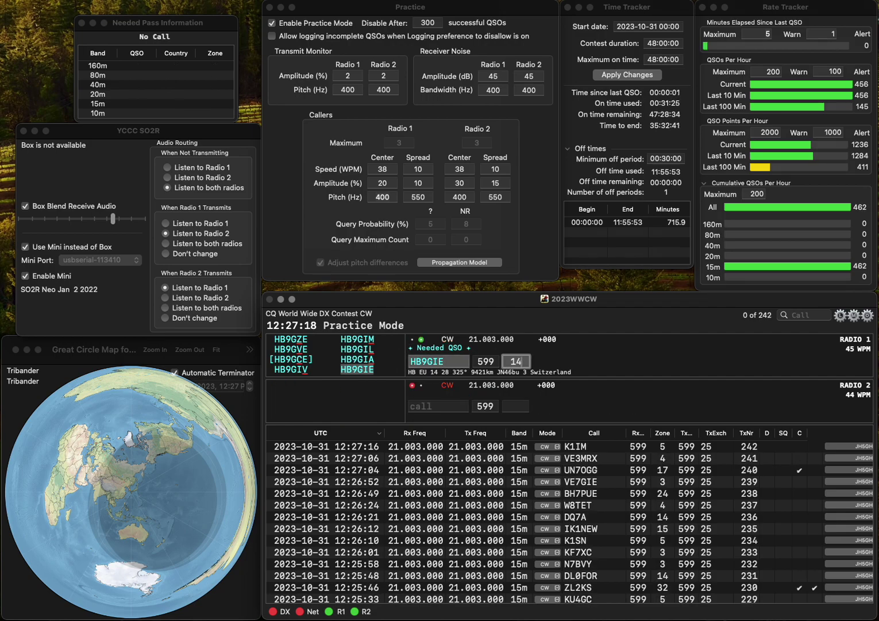
{"action": "key", "text": "Return"}
{"action": "type", "text": "PY2XL"}
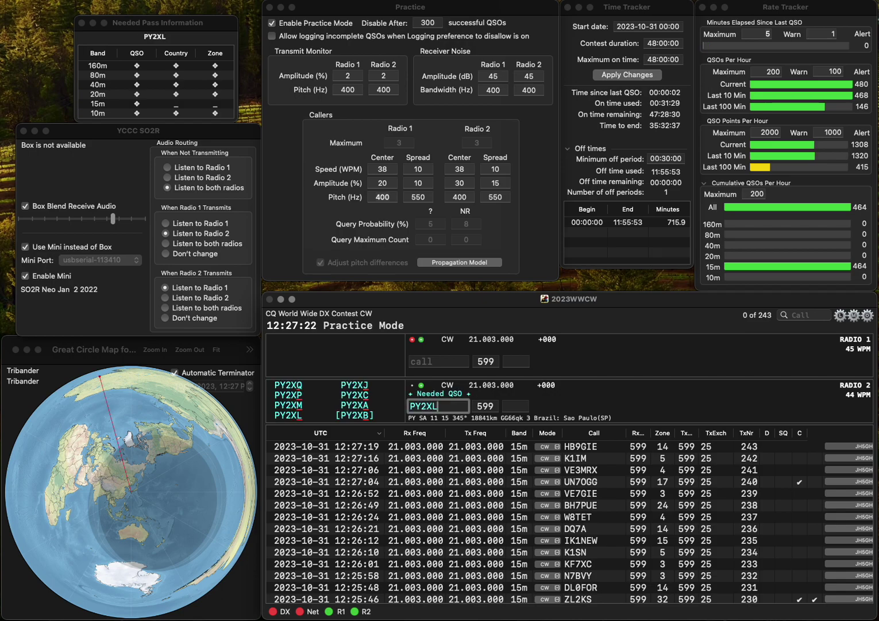
{"action": "key", "text": "Return"}
{"action": "type", "text": "PP5GB"}
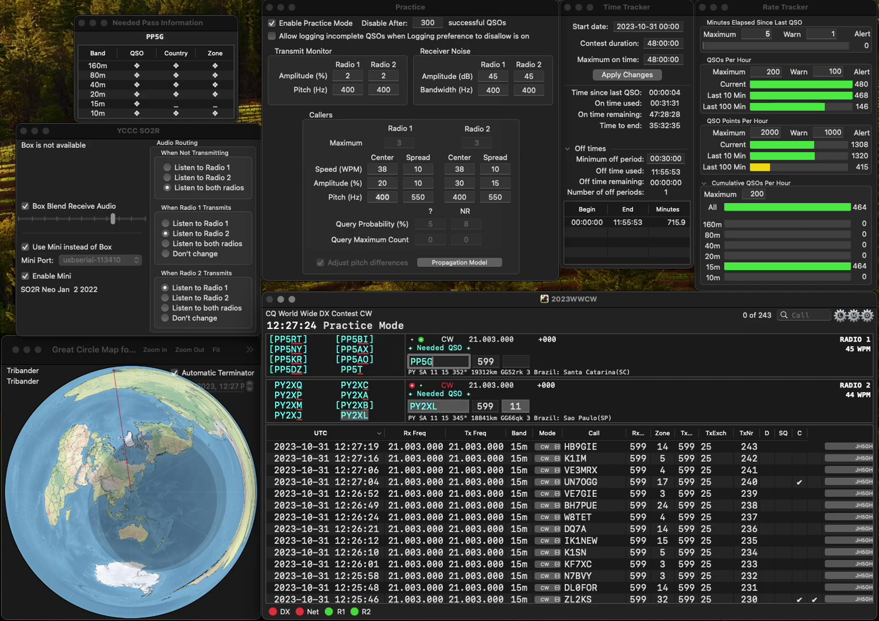
{"action": "key", "text": "BackSpace"}
{"action": "type", "text": "G"}
{"action": "key", "text": "Return"}
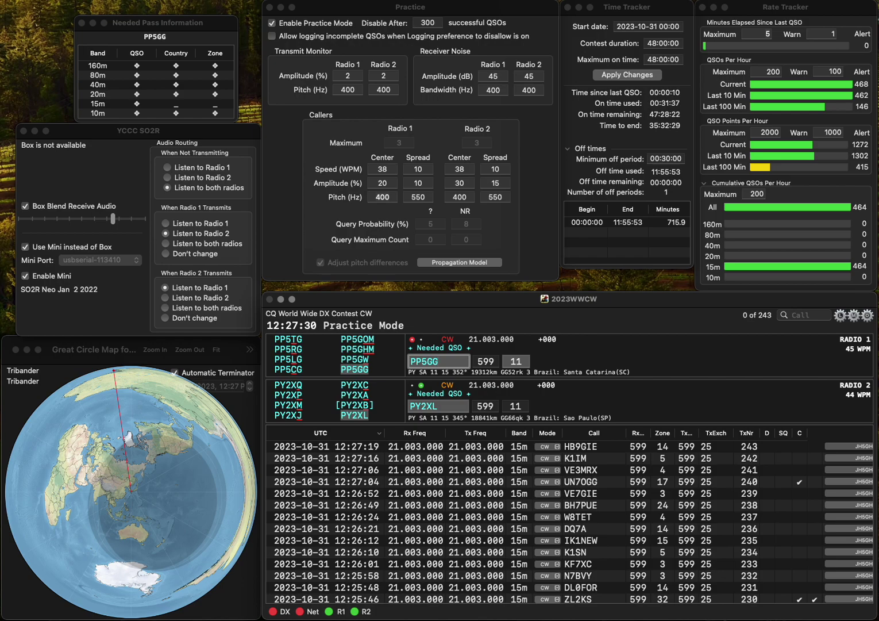
{"action": "key", "text": "Return"}
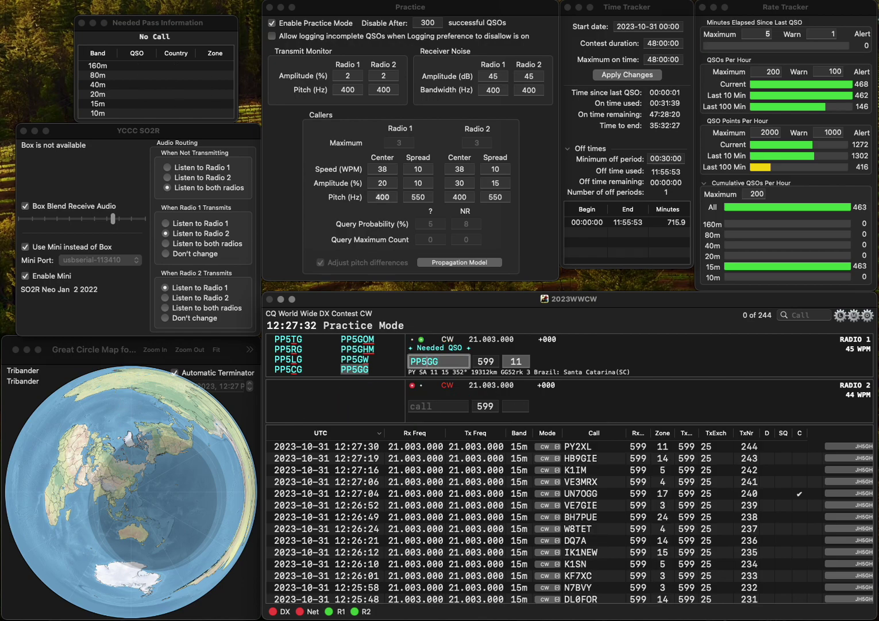
{"action": "key", "text": "BackSpace"}
{"action": "key", "text": "BackSpace"}
{"action": "type", "text": "ZB"}
{"action": "key", "text": "Return"}
- Answer ZL3TA on Radio 2, and log PP5ZB with zone 11 and ZL3TA with zone 32
{"action": "type", "text": "G"}
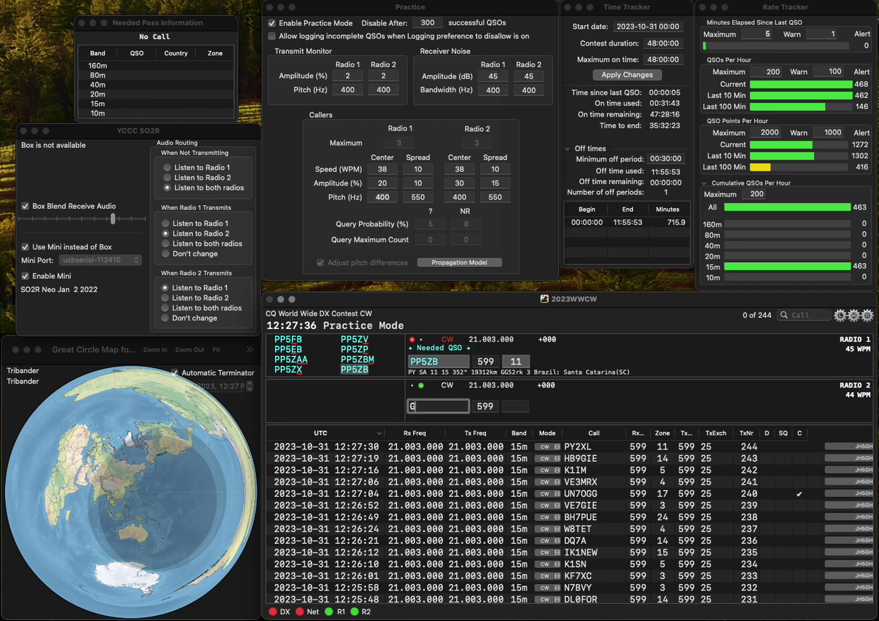
{"action": "type", "text": "L"}
{"action": "key", "text": "BackSpace"}
{"action": "key", "text": "BackSpace"}
{"action": "type", "text": "ZL3TA"}
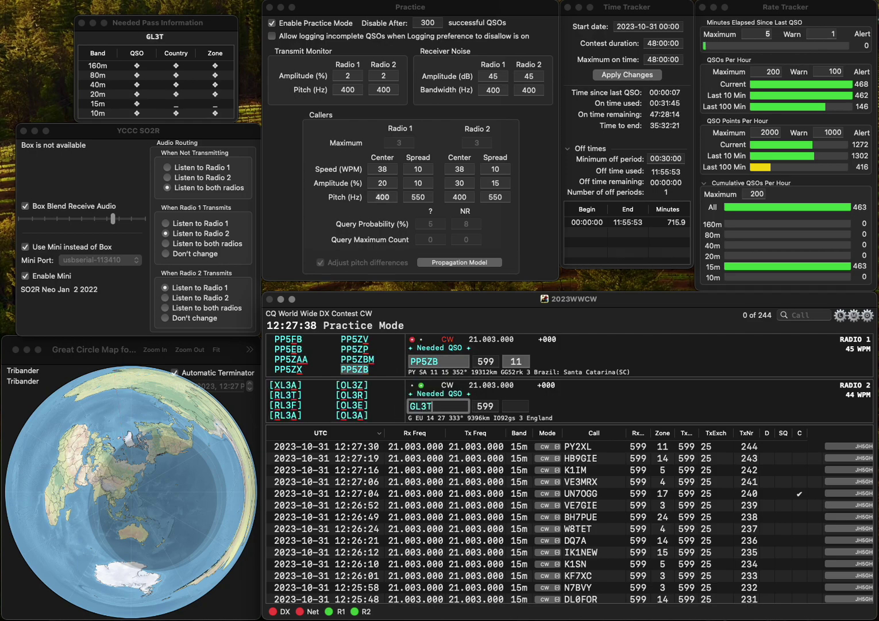
{"action": "key", "text": "Return"}
{"action": "key", "text": "space"}
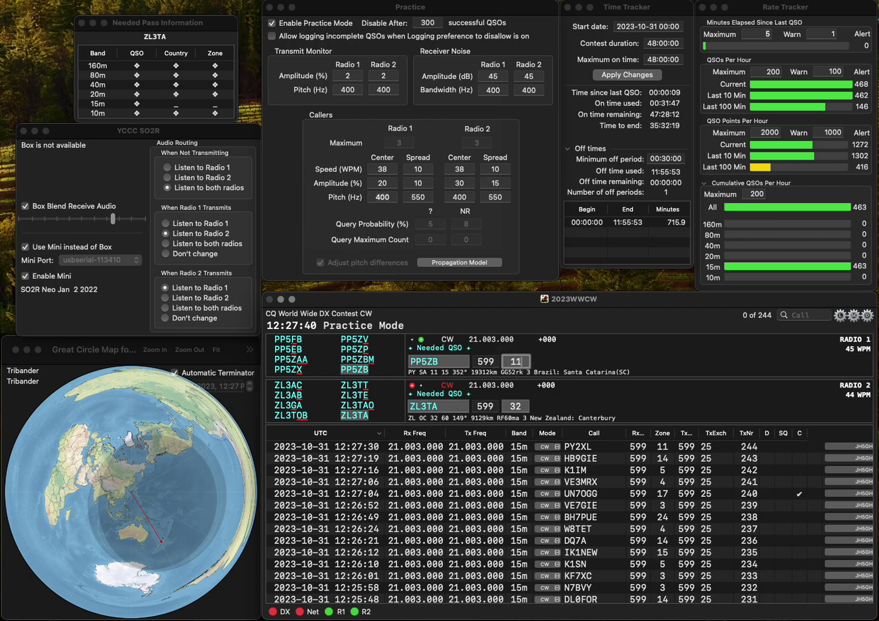
{"action": "key", "text": "Return"}
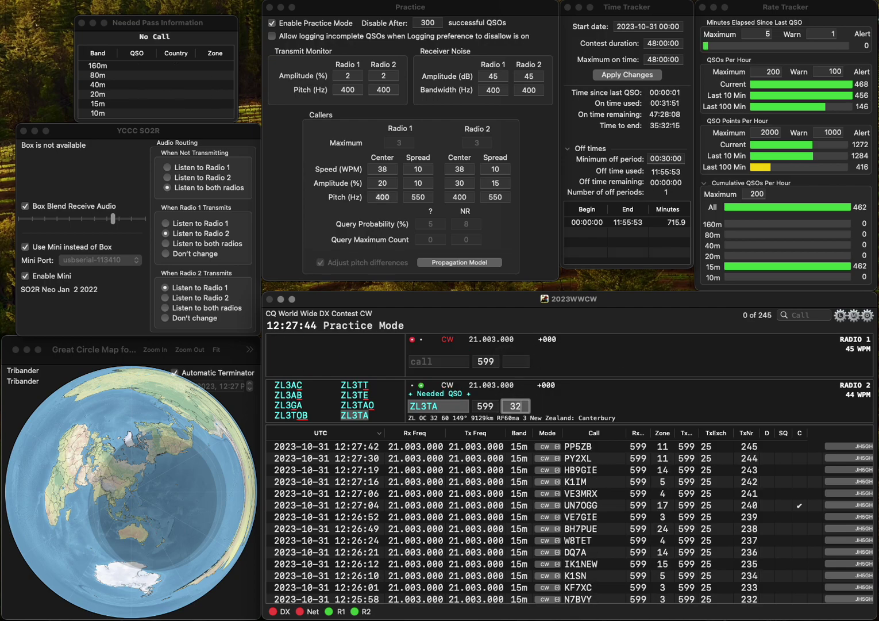
{"action": "key", "text": "Return"}
- Answer S51VC on Radio 1 and BH6PKX on Radio 2, and log S51VC with zone 15 and BH6PKX with zone 24
{"action": "type", "text": "S"}
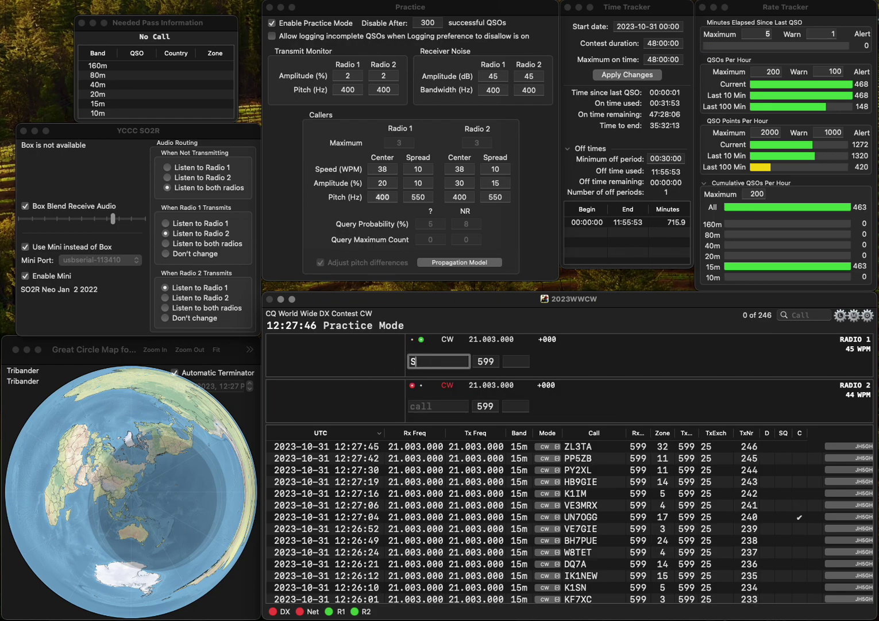
{"action": "type", "text": "61VC"}
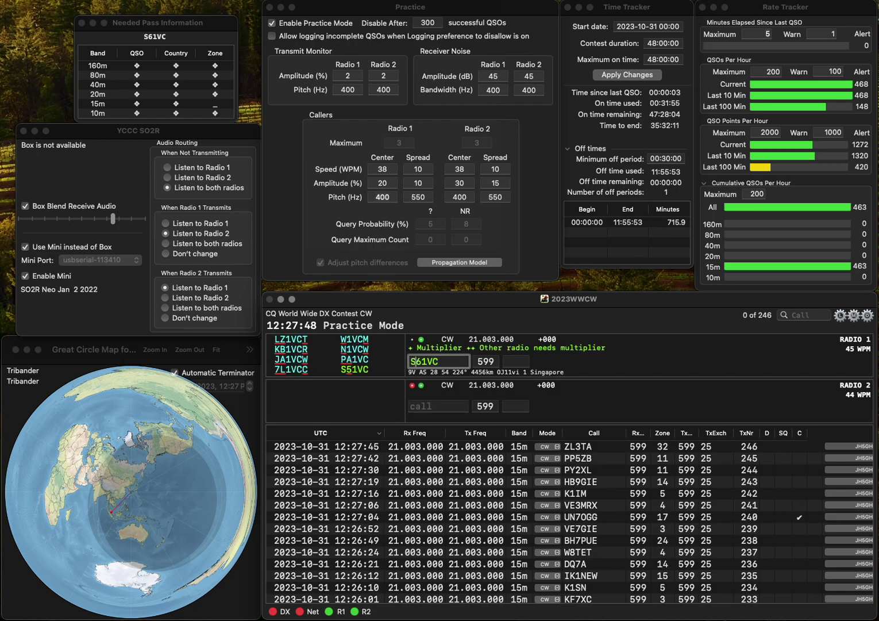
{"action": "key", "text": "Delete"}
{"action": "type", "text": "5"}
{"action": "key", "text": "Return"}
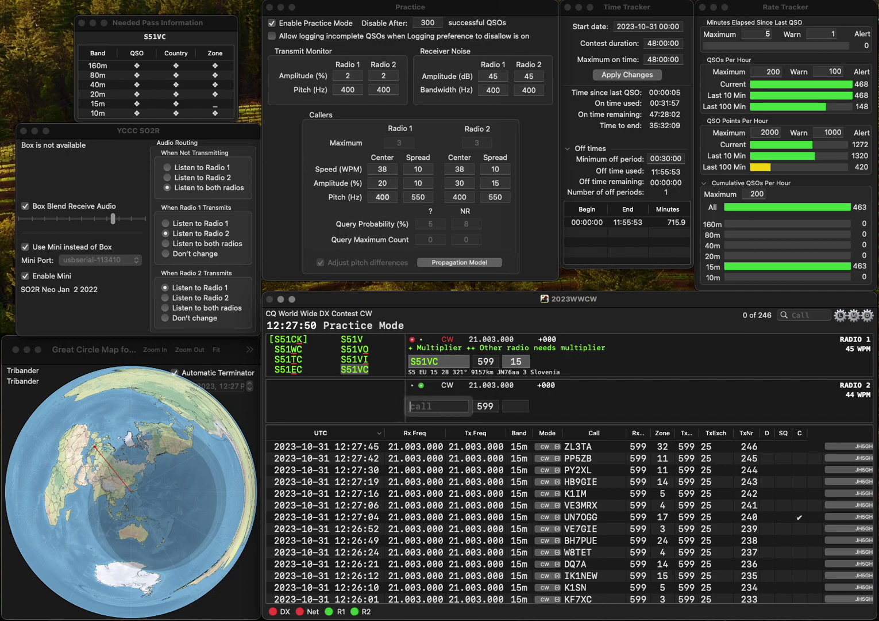
{"action": "type", "text": "BH6"}
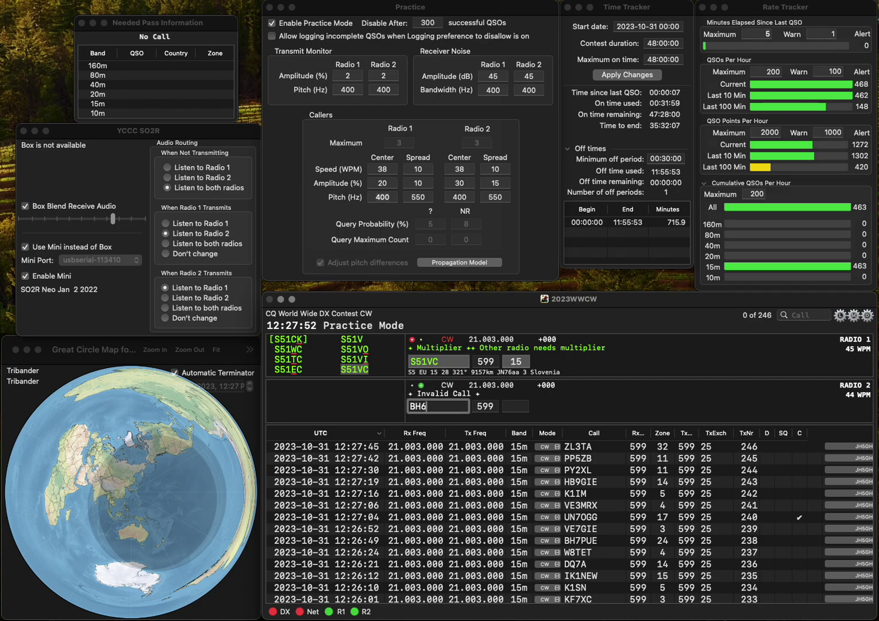
{"action": "type", "text": "PKX"}
{"action": "key", "text": "Return"}
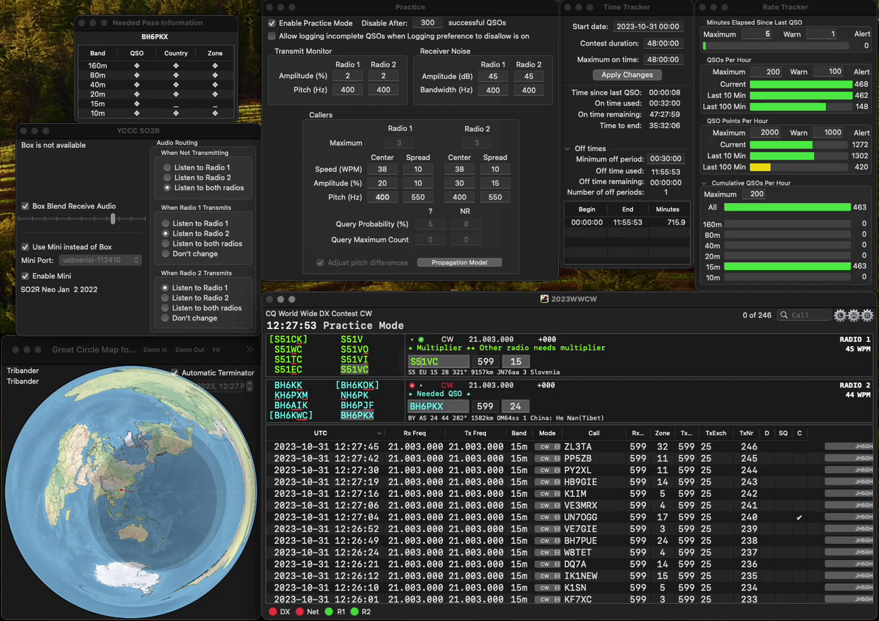
{"action": "key", "text": "Return"}
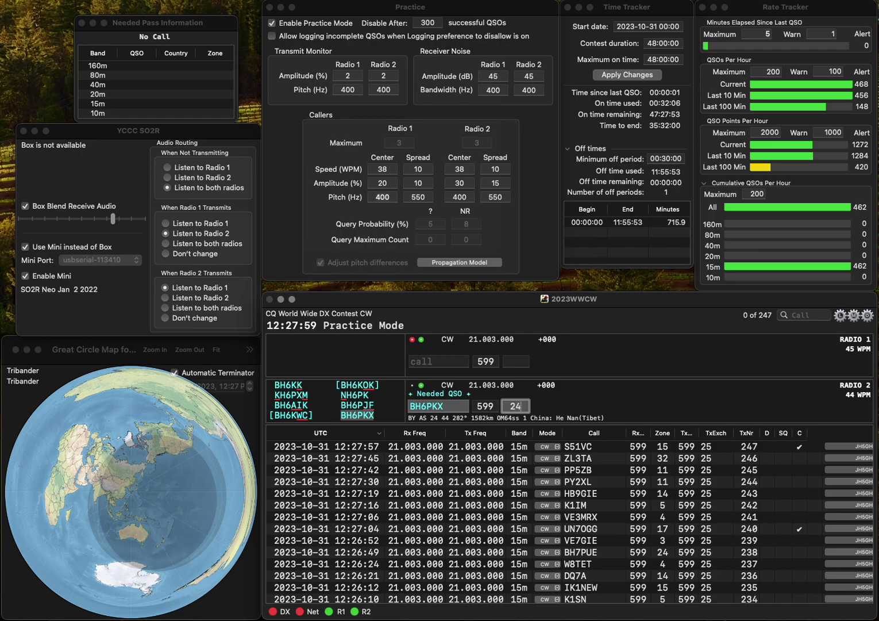
{"action": "key", "text": "Return"}
- Answer KW7Q on Radio 1 and AB4LW on Radio 2, and log KW7Q with zone 4 and AB4LW with zone 5
{"action": "type", "text": "KW7"}
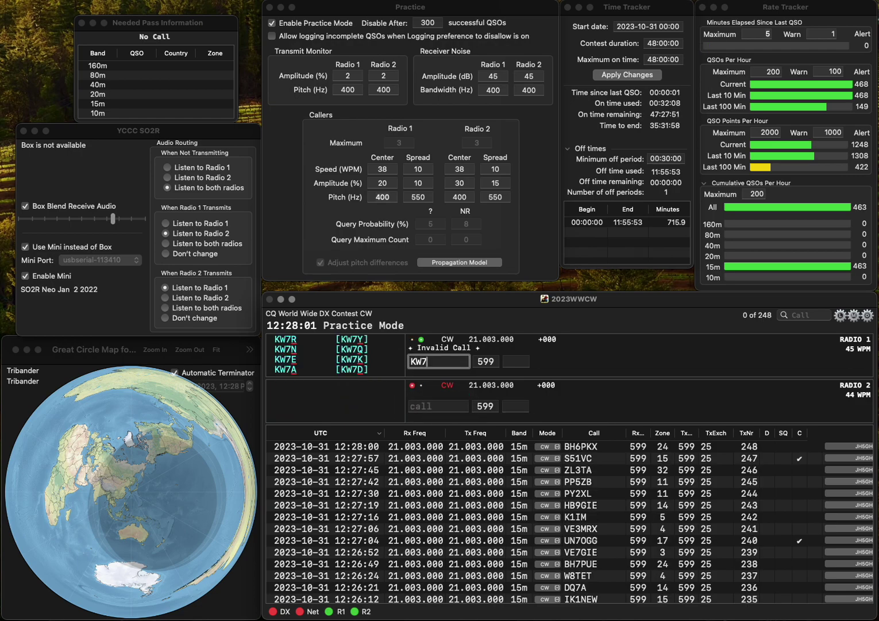
{"action": "type", "text": "Q"}
{"action": "key", "text": "Return"}
{"action": "type", "text": "WB4LW"}
{"action": "key", "text": "Home"}
{"action": "key", "text": "Delete"}
{"action": "type", "text": "A"}
{"action": "key", "text": "Return"}
{"action": "key", "text": "Return"}
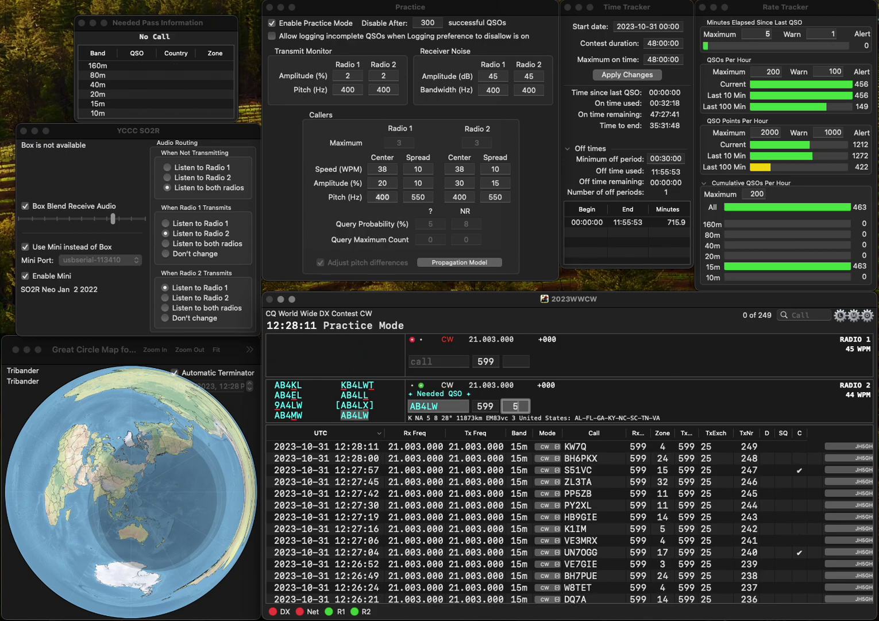
- Answer K9EL on Radio 1 and the partial call EASAI on Radio 2, and log K9EL with zone 4
{"action": "type", "text": "K9EL"}
{"action": "key", "text": "Return"}
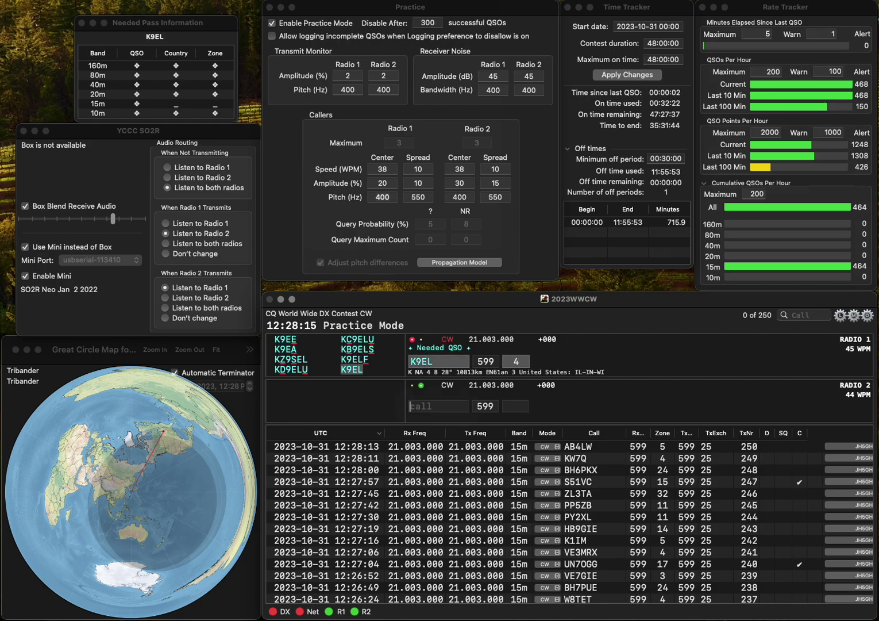
{"action": "type", "text": "SA"}
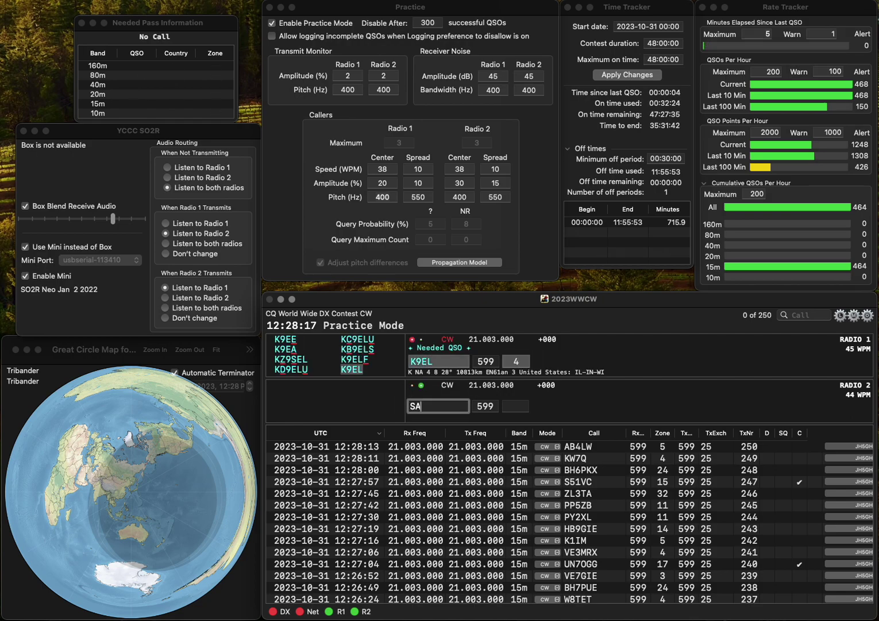
{"action": "type", "text": "I"}
{"action": "key", "text": "super+Left"}
{"action": "type", "text": "EA"}
{"action": "key", "text": "Return"}
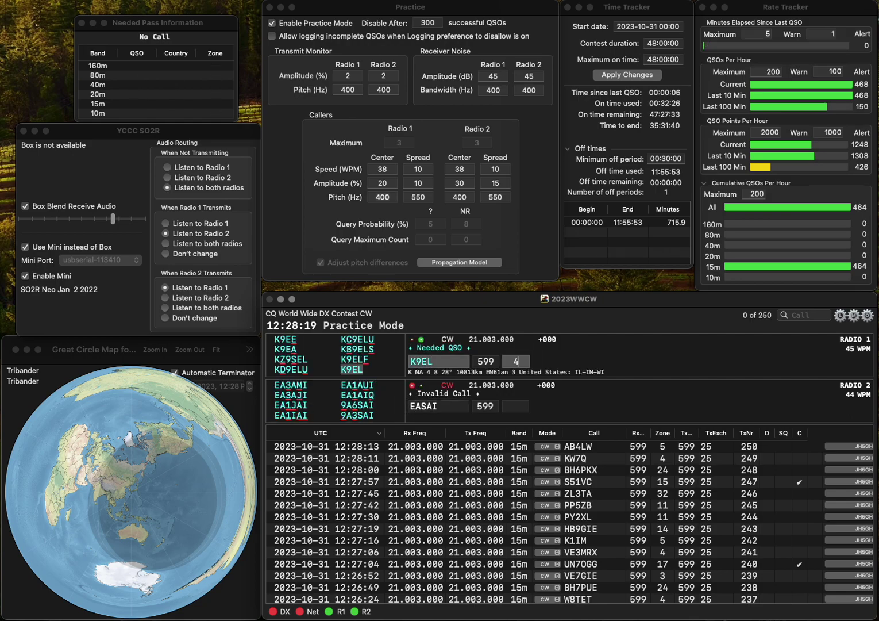
{"action": "key", "text": "Return"}
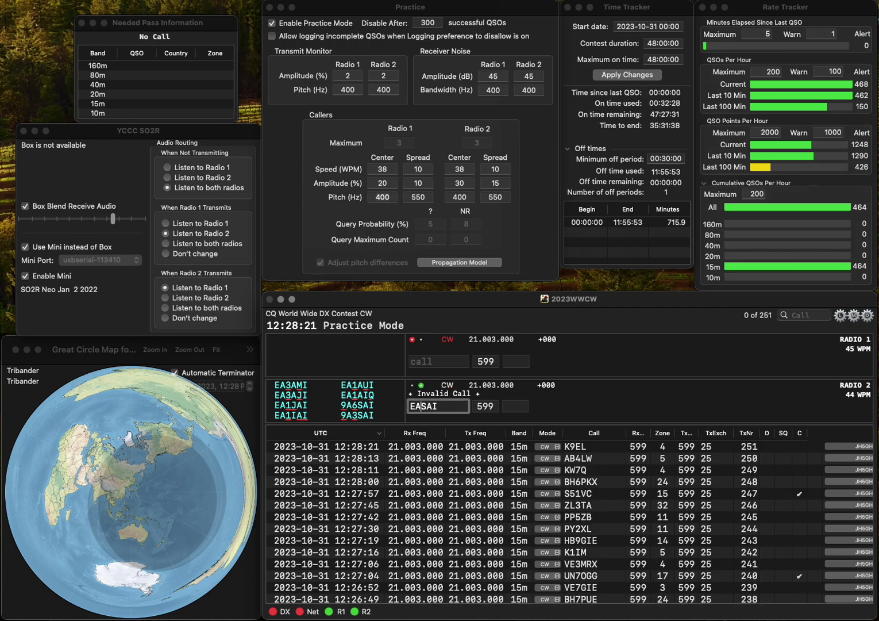
- Change the Radio 2 call to EA4EAI and send its exchange
{"action": "key", "text": "Left"}
{"action": "key", "text": "Left"}
{"action": "key", "text": "Left"}
{"action": "type", "text": "4"}
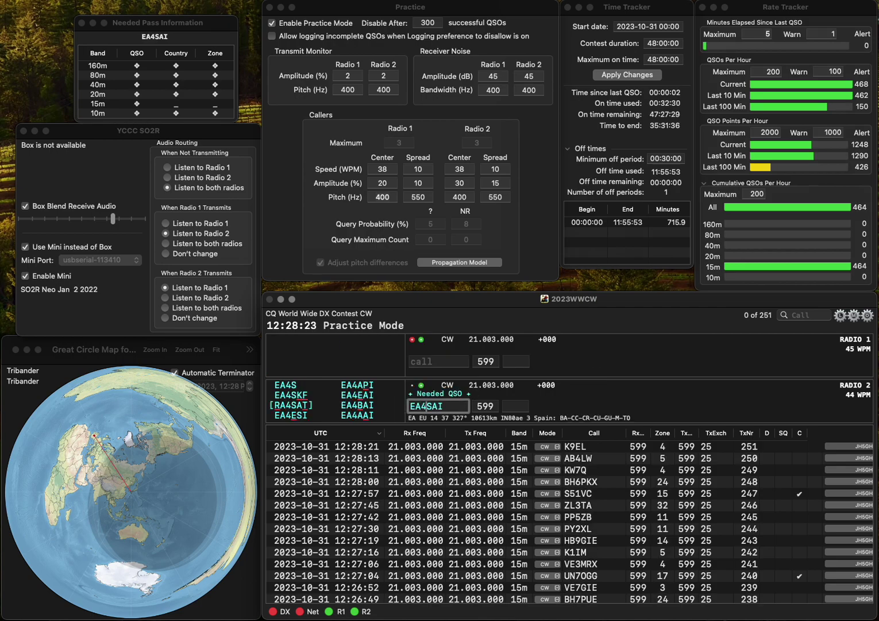
{"action": "key", "text": "Delete"}
{"action": "type", "text": "E"}
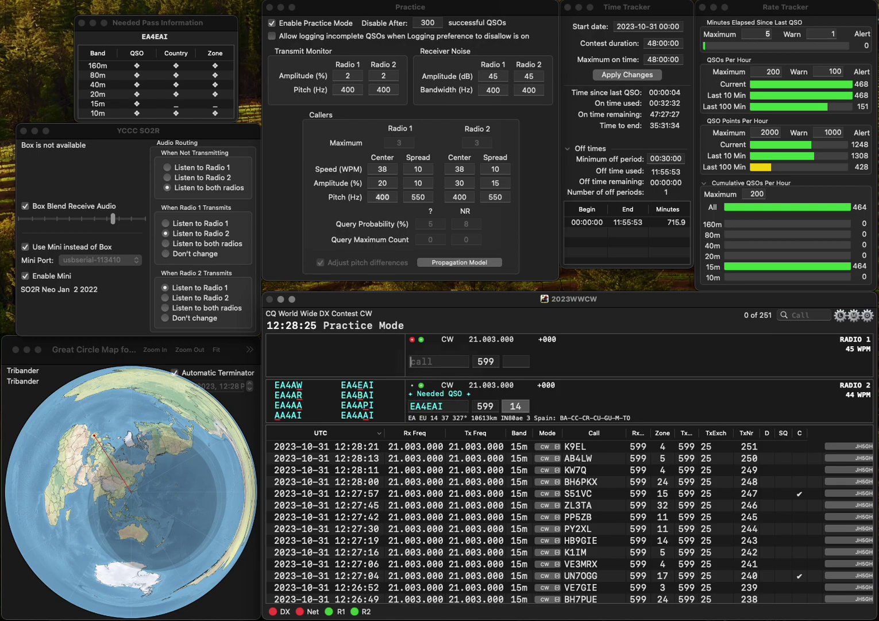
{"action": "key", "text": "Return"}
{"action": "type", "text": "DL"}
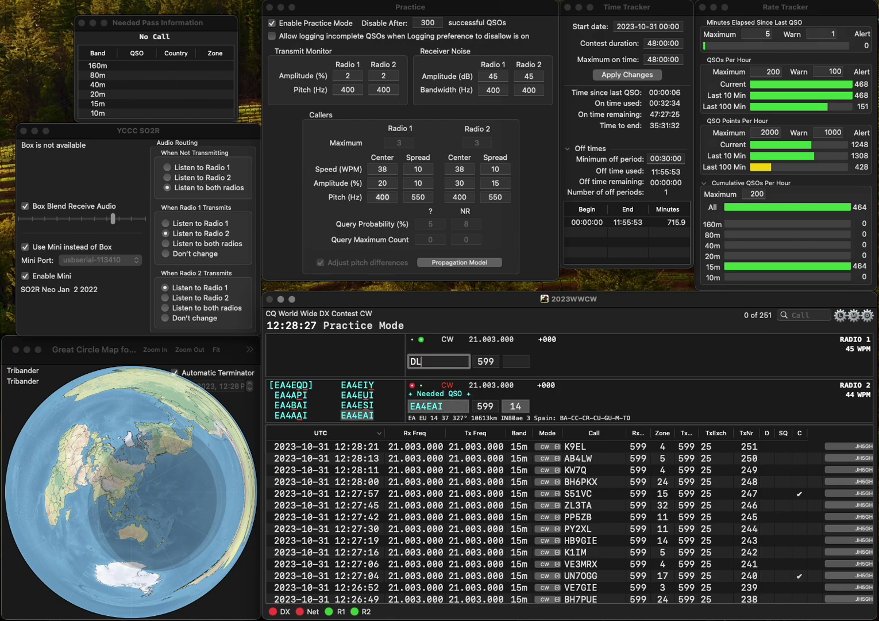
{"action": "type", "text": "2HWI"}
{"action": "key", "text": "Return"}
{"action": "left_click", "coordinate": [431, 406]}
{"action": "key", "text": "BackSpace"}
{"action": "type", "text": "I"}
{"action": "key", "text": "Right"}
{"action": "key", "text": "Right"}
{"action": "key", "text": "BackSpace"}
{"action": "type", "text": "E"}
{"action": "key", "text": "Return"}
{"action": "key", "text": "Return"}
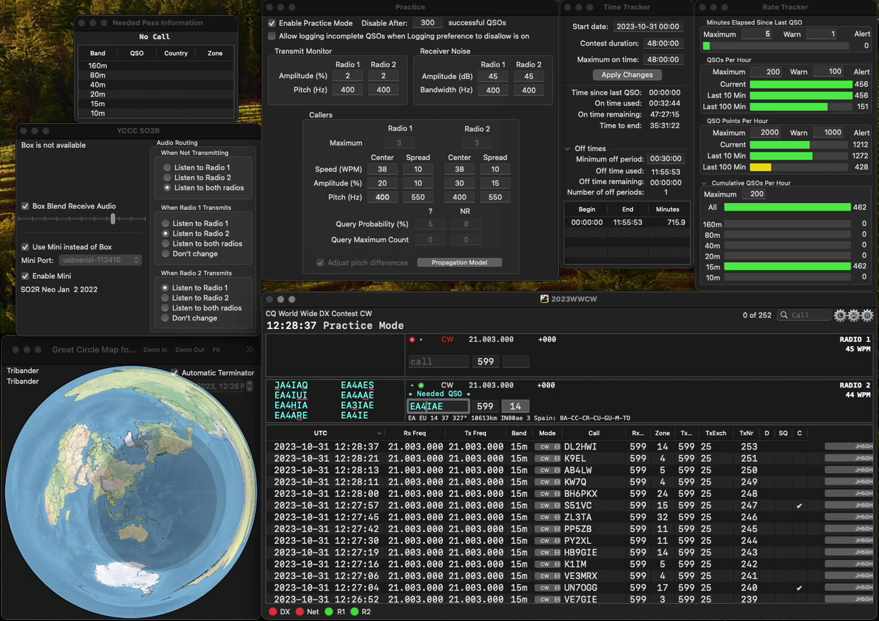
- Correct the Radio 2 call to EA3IAE and log it with zone 14
{"action": "key", "text": "BackSpace"}
{"action": "type", "text": "3"}
{"action": "key", "text": "Return"}
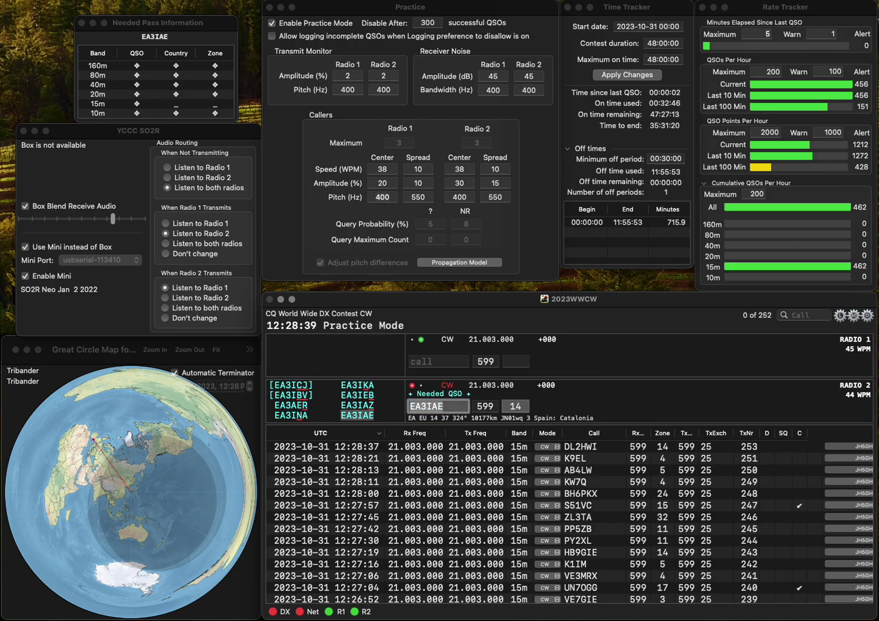
{"action": "key", "text": "BackSpace"}
{"action": "type", "text": "E3"}
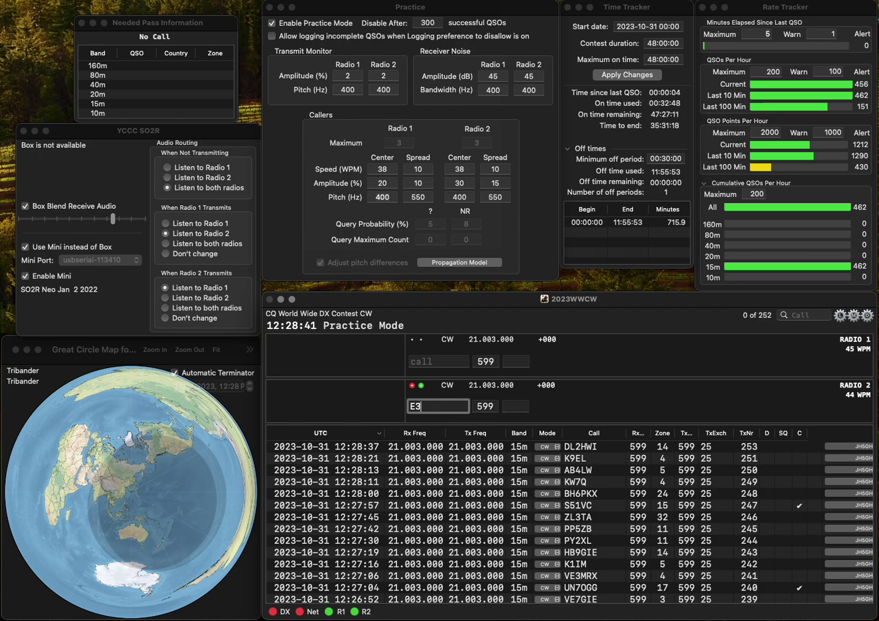
{"action": "type", "text": "IUIA"}
{"action": "key", "text": "Return"}
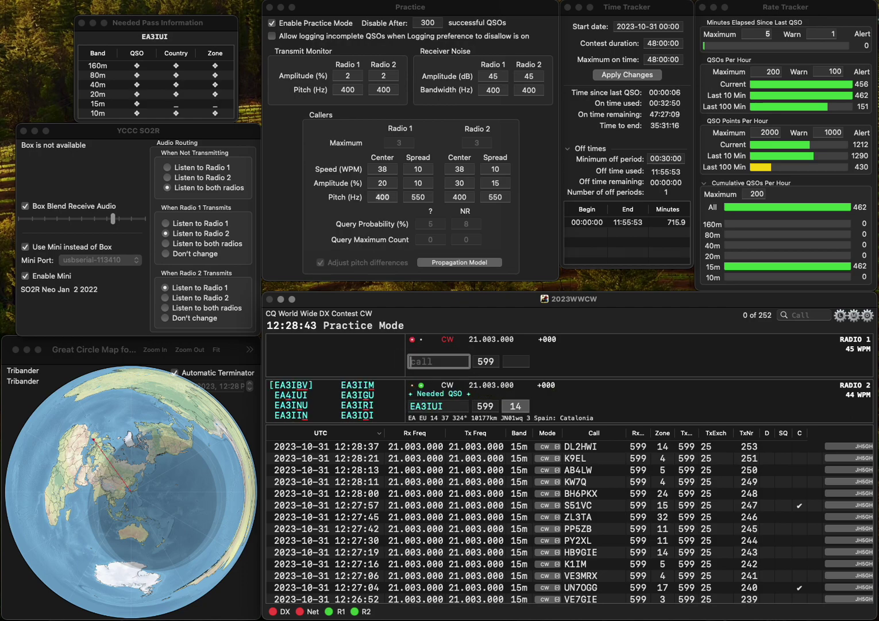
- Answer FMZD on Radio 1, and correct the Radio 2 call to EA4IUI, sending the exchange on each radio
{"action": "type", "text": "FMZD"}
{"action": "key", "text": "Return"}
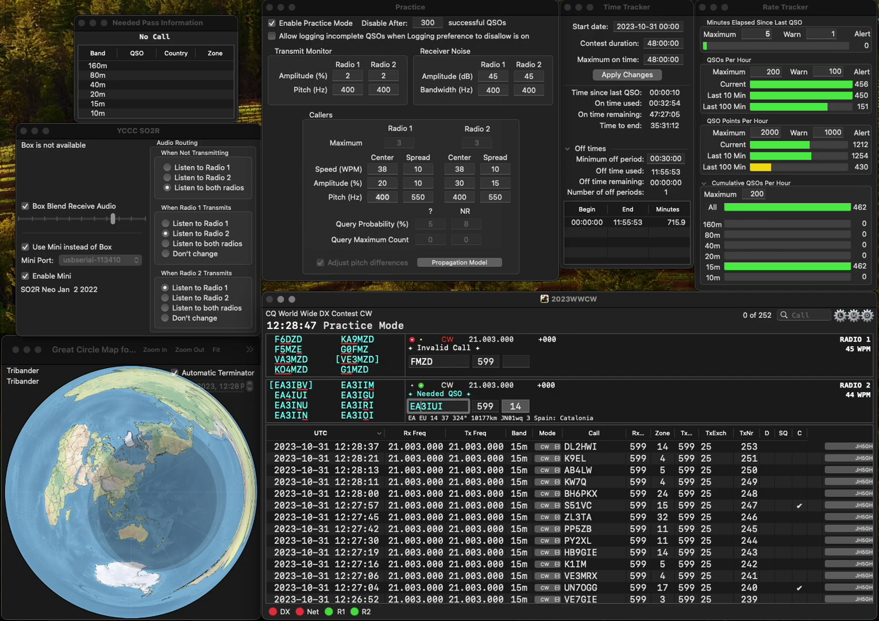
{"action": "key", "text": "BackSpace"}
{"action": "type", "text": "4"}
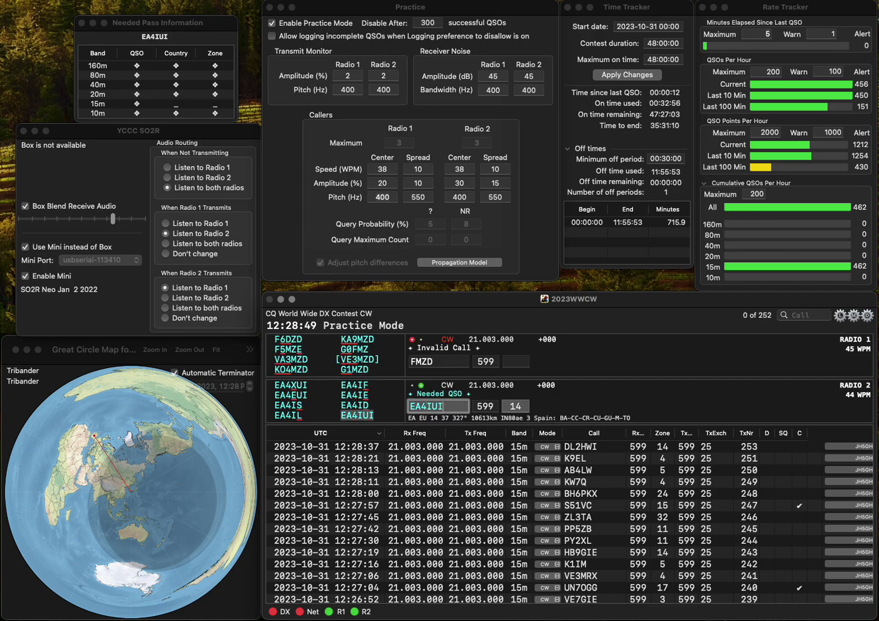
{"action": "key", "text": "Return"}
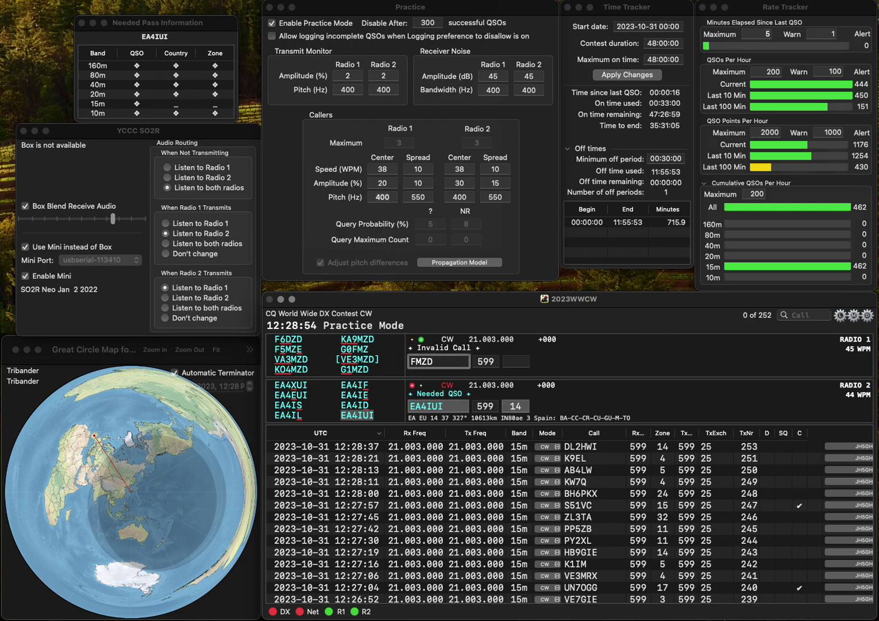
{"action": "type", "text": "4"}
{"action": "key", "text": "Return"}
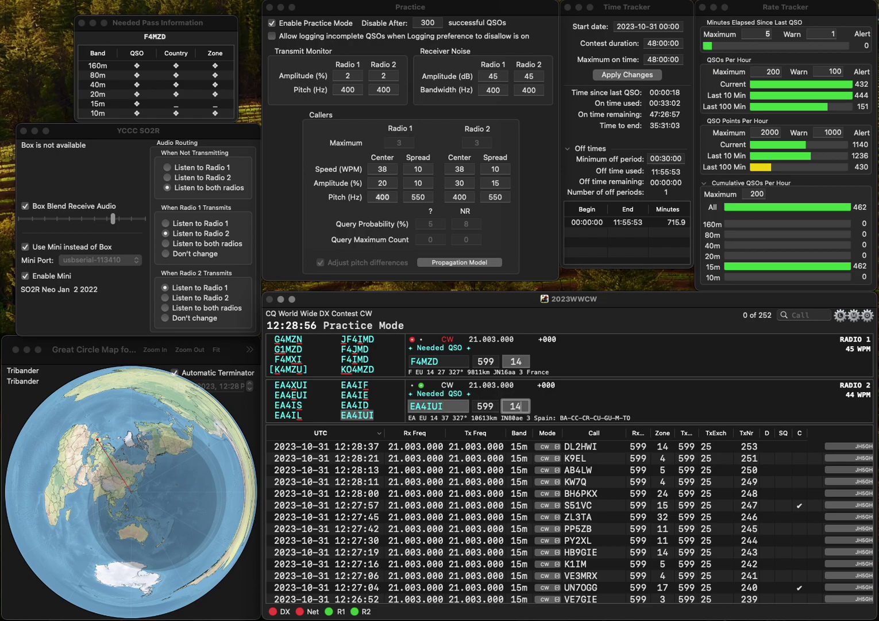
{"action": "key", "text": "Return"}
- Change the Radio 1 call to F5MGD and send its exchange
{"action": "key", "text": "BackSpace"}
{"action": "key", "text": "Delete"}
{"action": "key", "text": "Delete"}
{"action": "key", "text": "Delete"}
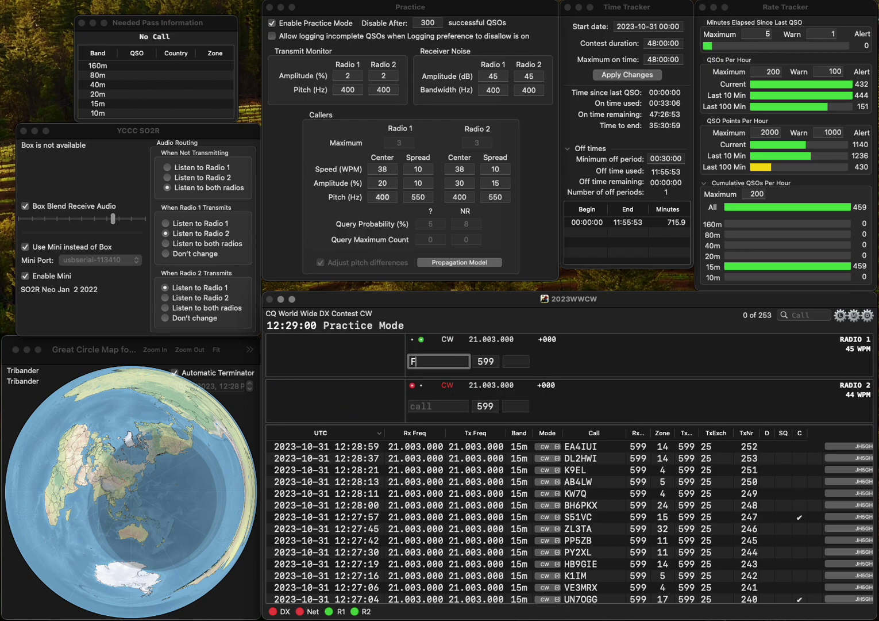
{"action": "type", "text": "T5MGD"}
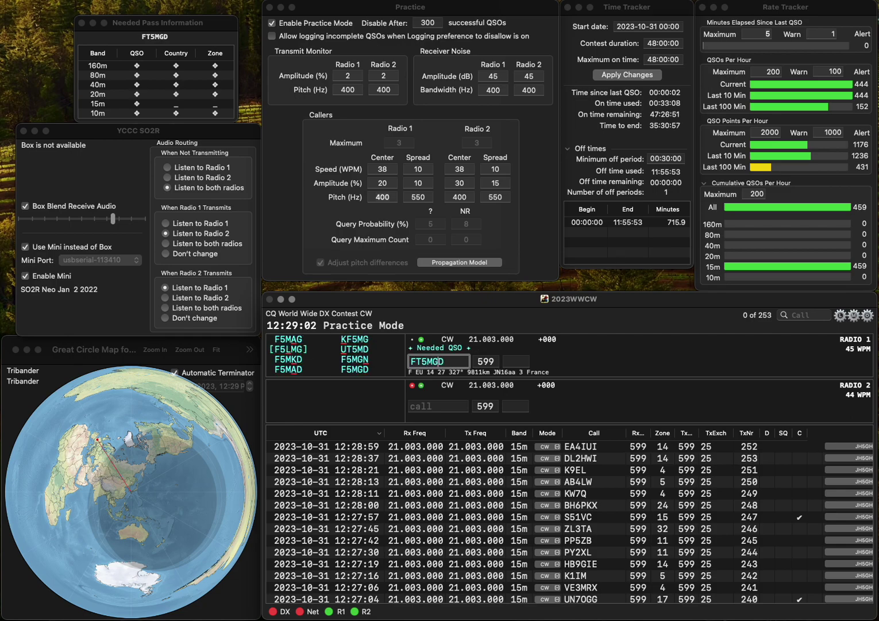
{"action": "key", "text": "BackSpace"}
{"action": "key", "text": "Return"}
{"action": "type", "text": "N"}
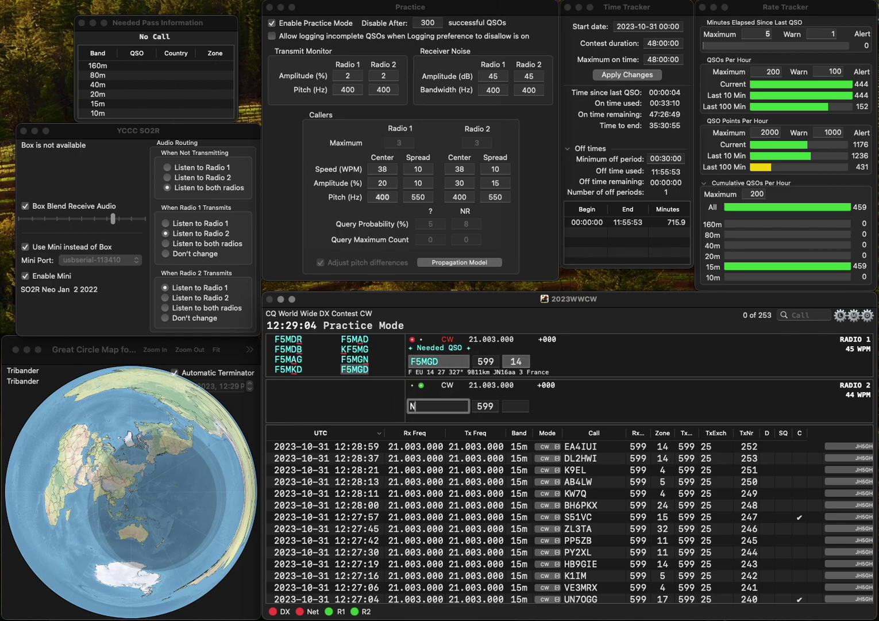
{"action": "type", "text": "3BK"}
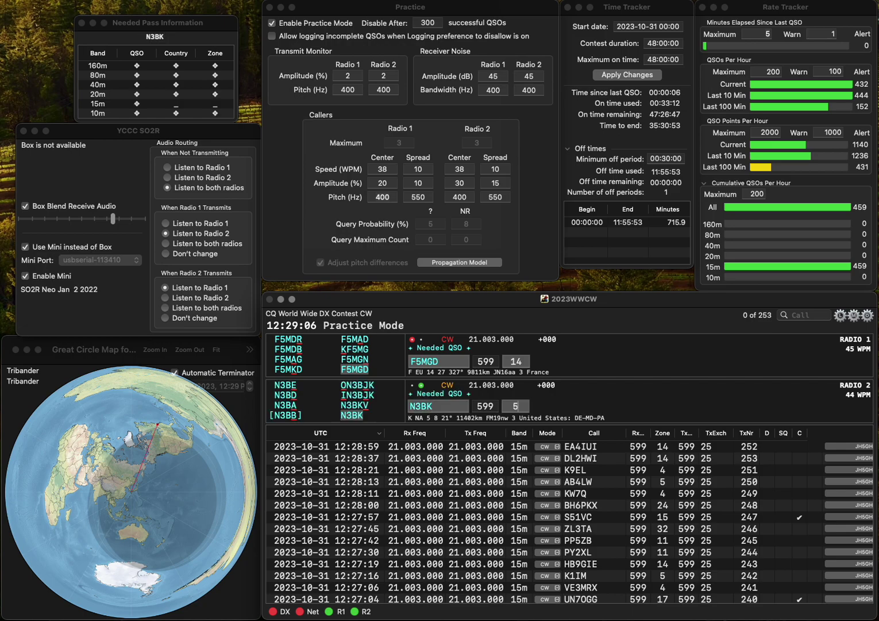
{"action": "key", "text": "Return"}
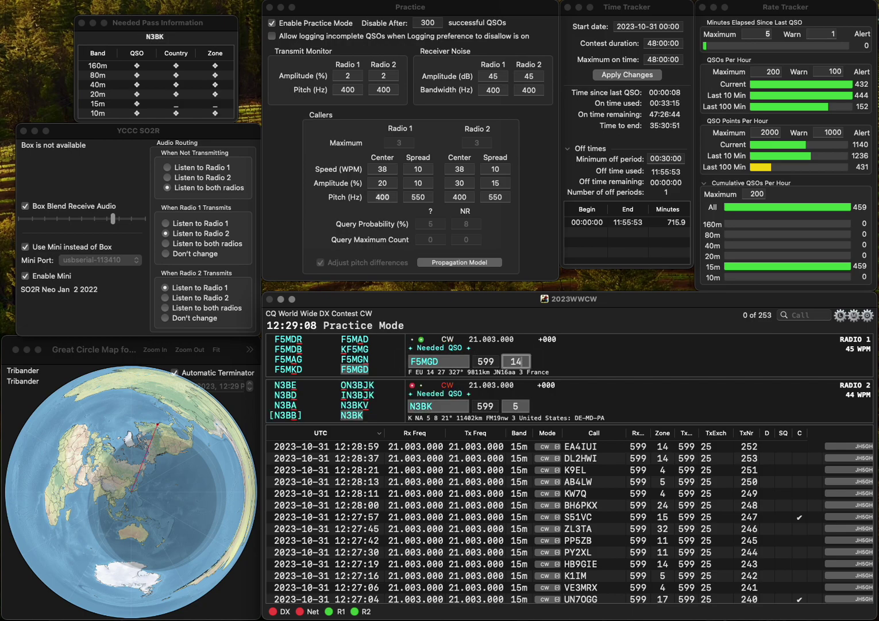
{"action": "key", "text": "Return"}
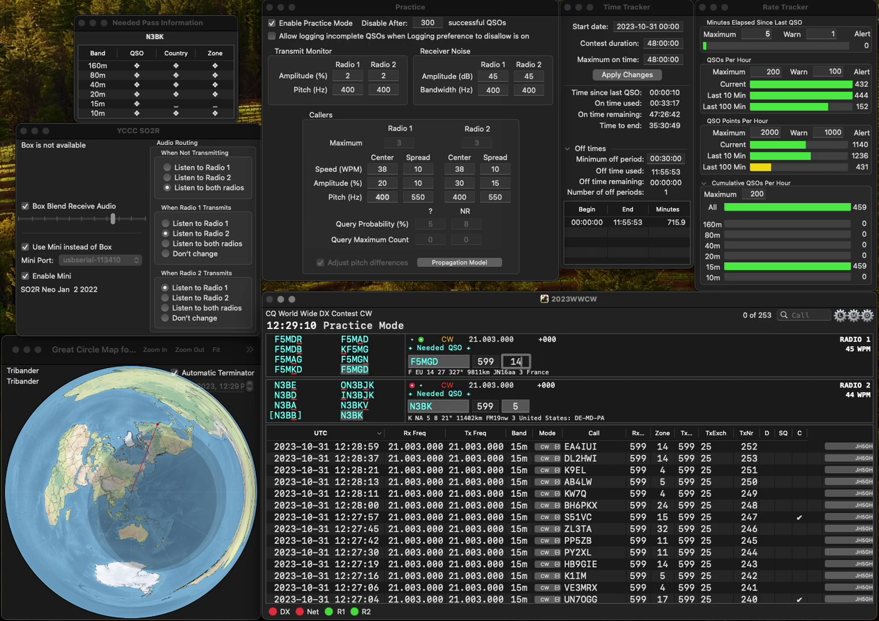
{"action": "key", "text": "Return"}
- Answer EB2FPA on Radio 1 and K7VOA on Radio 2, sending the exchange to each
{"action": "type", "text": "EB2FPA"}
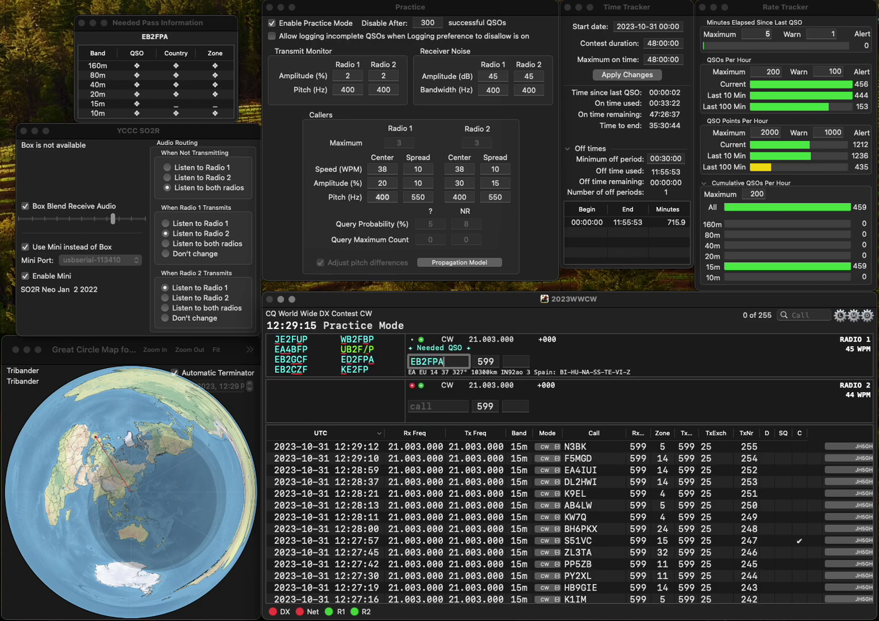
{"action": "key", "text": "Return"}
{"action": "type", "text": "K7VOA"}
{"action": "key", "text": "Return"}
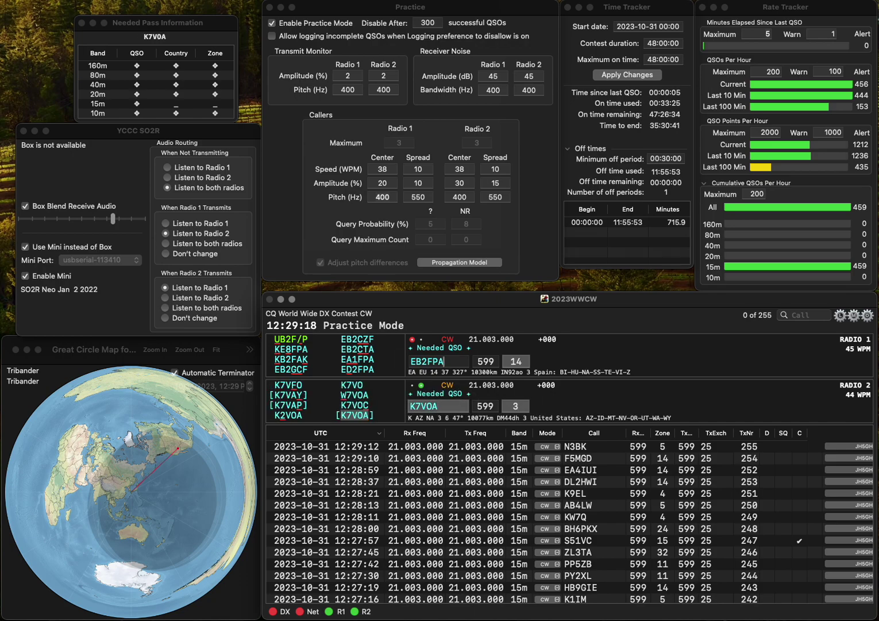
- Correct the Radio 1 call to ED2FPA and send its exchange
{"action": "key", "text": "Home"}
{"action": "key", "text": "Right"}
{"action": "key", "text": "Right"}
{"action": "key", "text": "BackSpace"}
{"action": "type", "text": "D"}
{"action": "key", "text": "Return"}
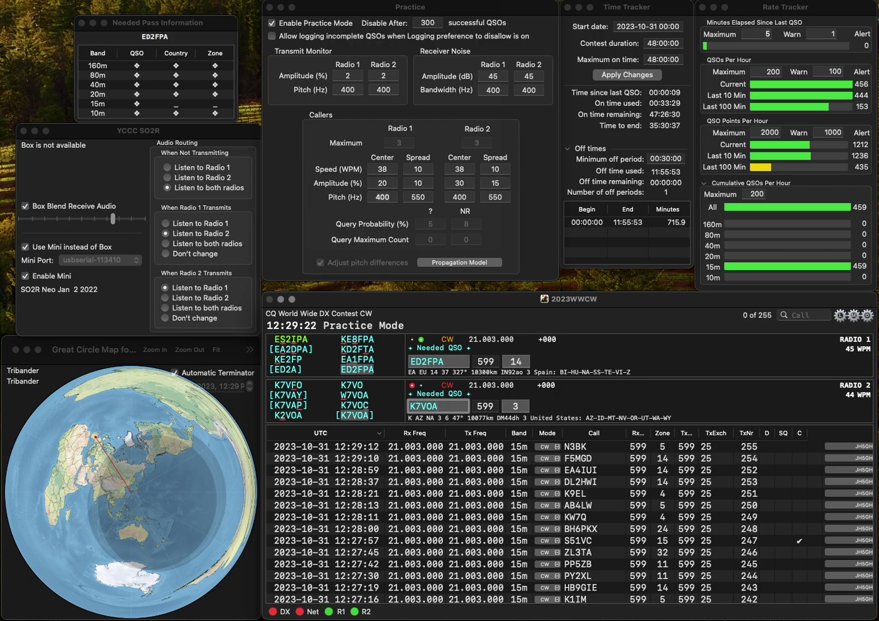
- Log K7VOA on Radio 2 with zone 3 and ED2FPA on Radio 1 with zone 14
{"action": "key", "text": "space"}
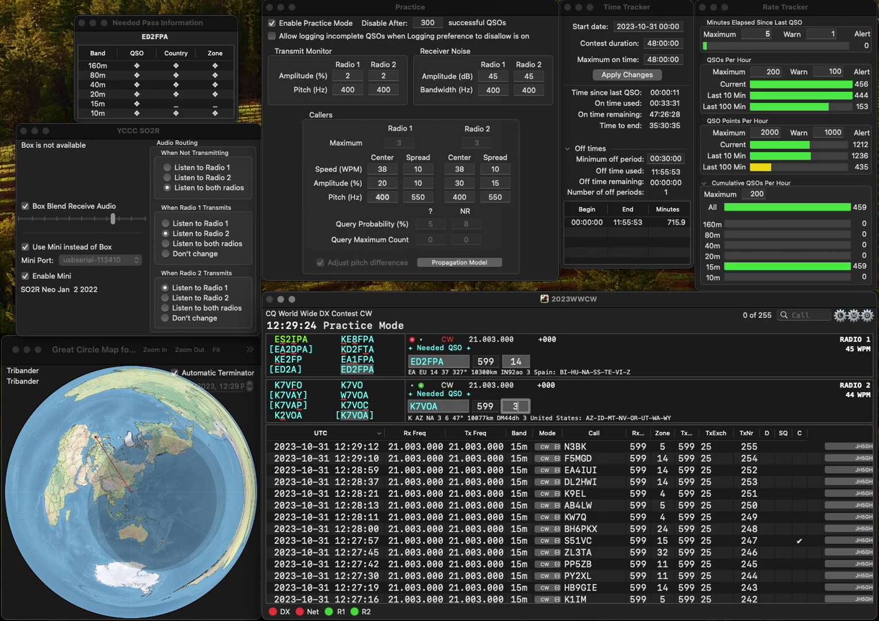
{"action": "key", "text": "Return"}
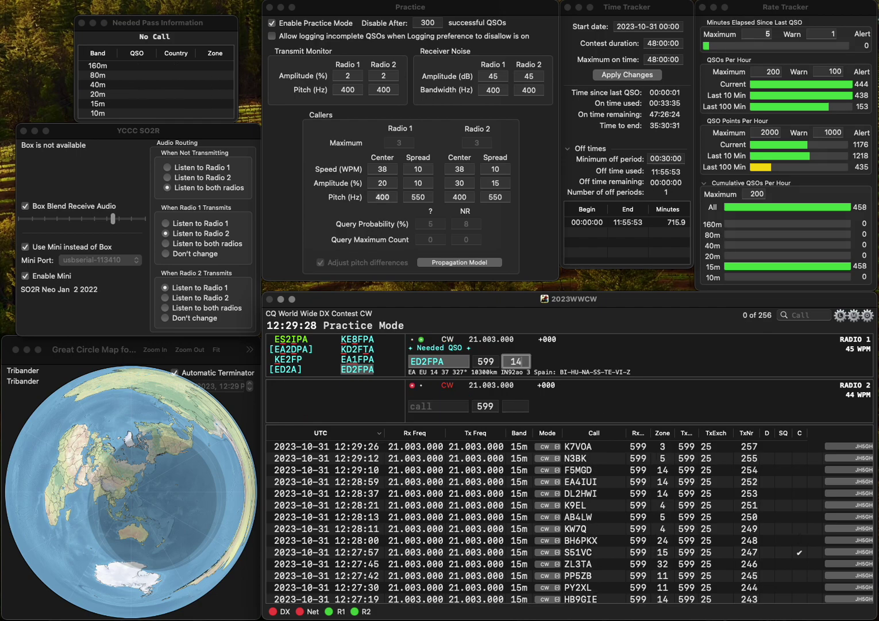
{"action": "key", "text": "Return"}
{"action": "type", "text": "SV"}
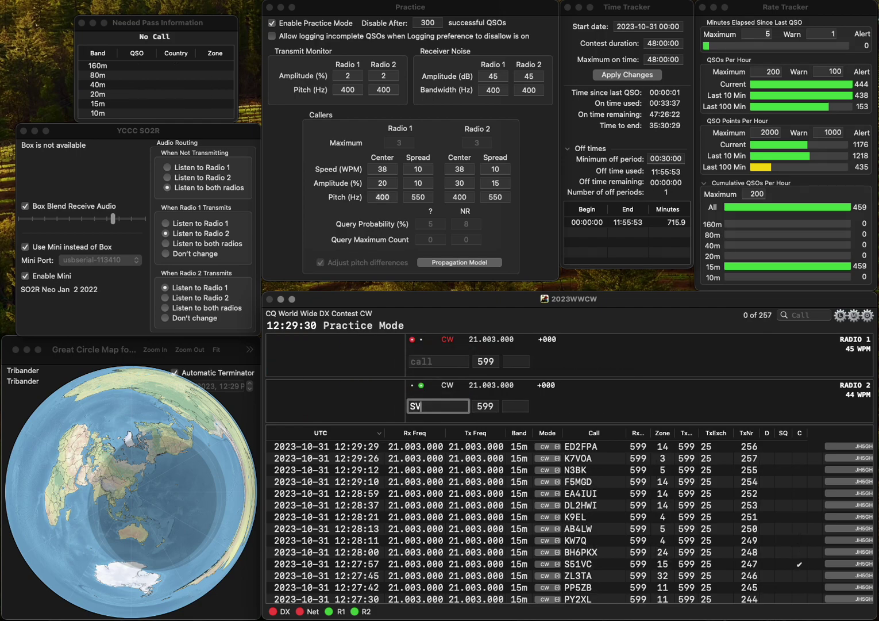
{"action": "type", "text": "2LGX"}
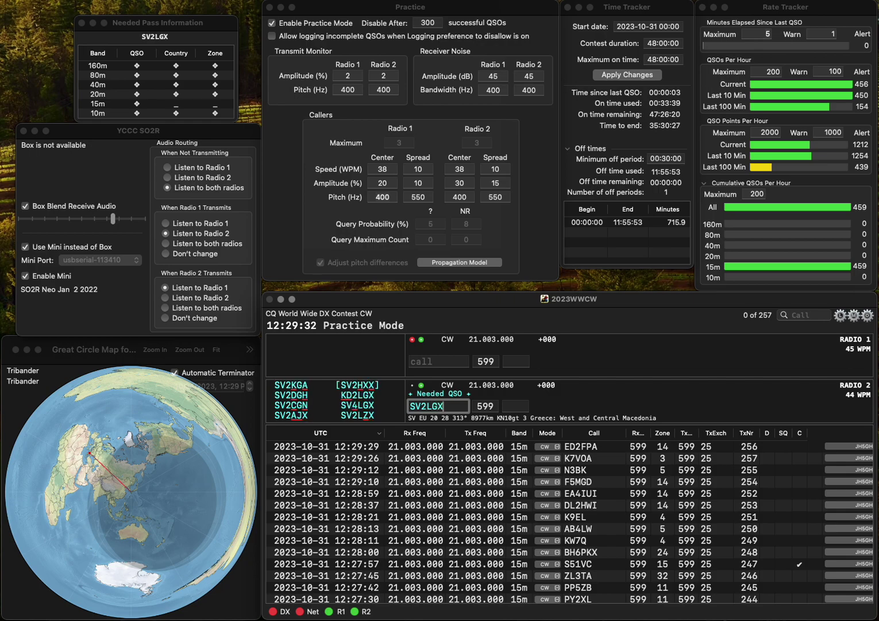
{"action": "type", "text": "Z"}
{"action": "key", "text": "Return"}
{"action": "type", "text": "KS0AT"}
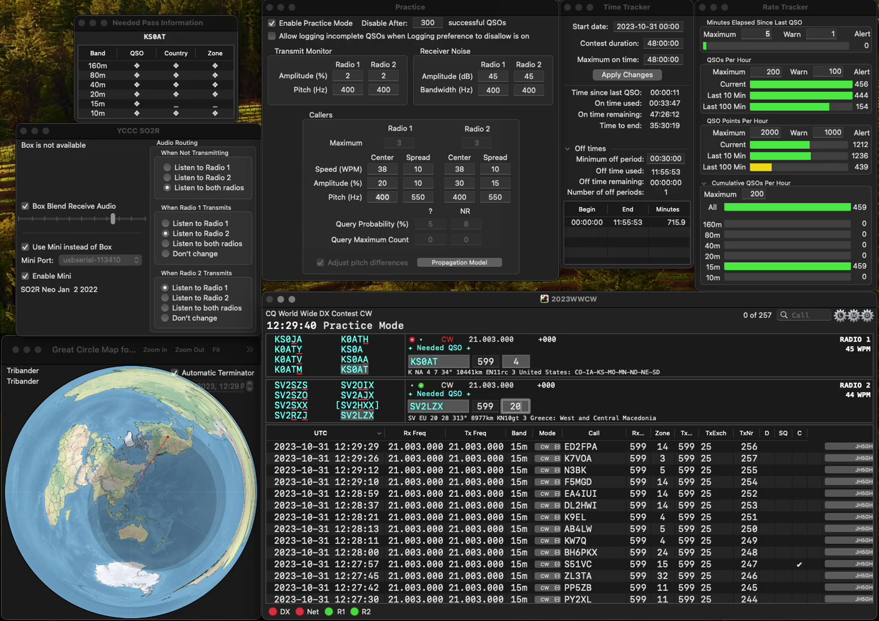
{"action": "key", "text": "Left"}
{"action": "key", "text": "Left"}
{"action": "key", "text": "BackSpace"}
{"action": "type", "text": "4"}
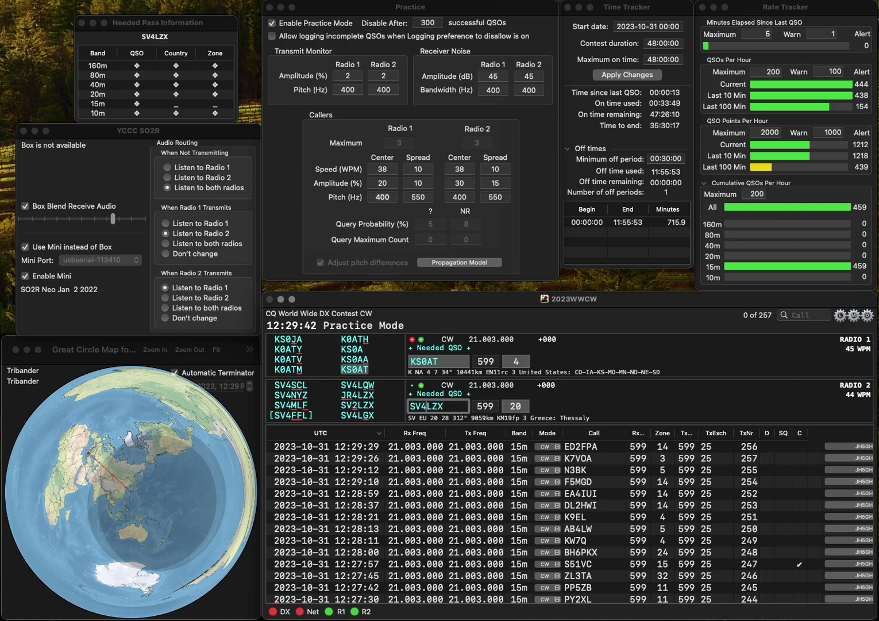
{"action": "key", "text": "Right"}
{"action": "key", "text": "BackSpace"}
{"action": "type", "text": "G"}
{"action": "key", "text": "Up"}
{"action": "key", "text": "Down"}
{"action": "key", "text": "Return"}
{"action": "key", "text": "Return"}
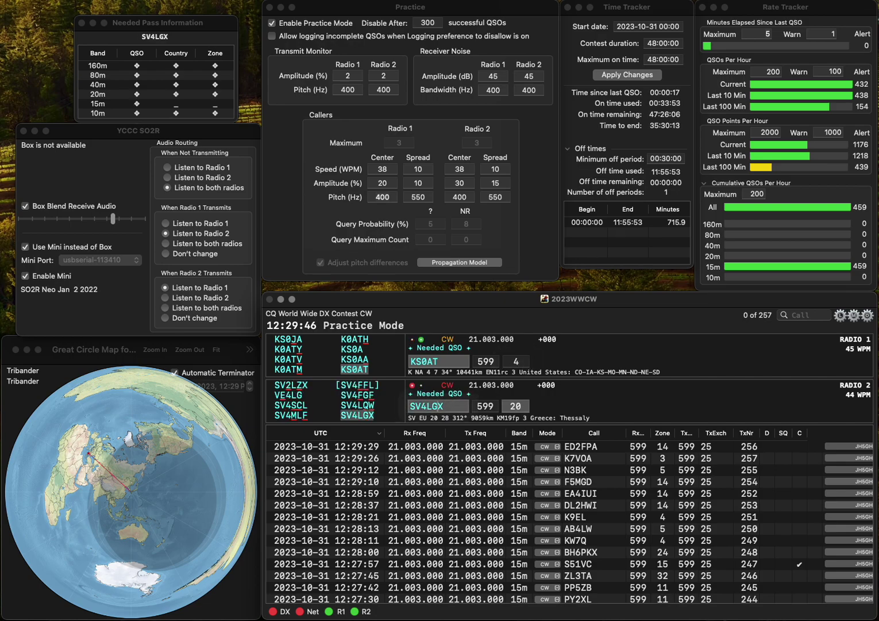
{"action": "key", "text": "Return"}
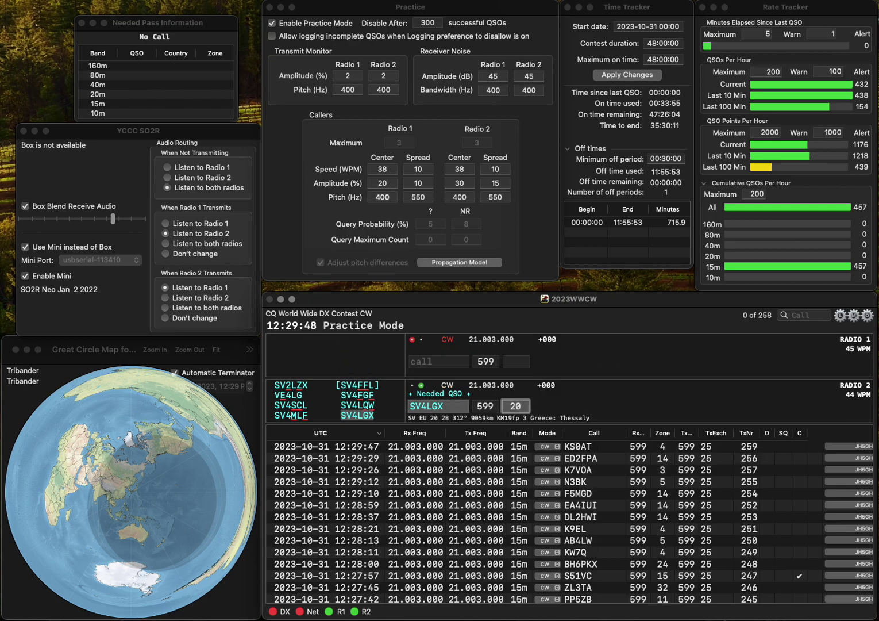
{"action": "key", "text": "Return"}
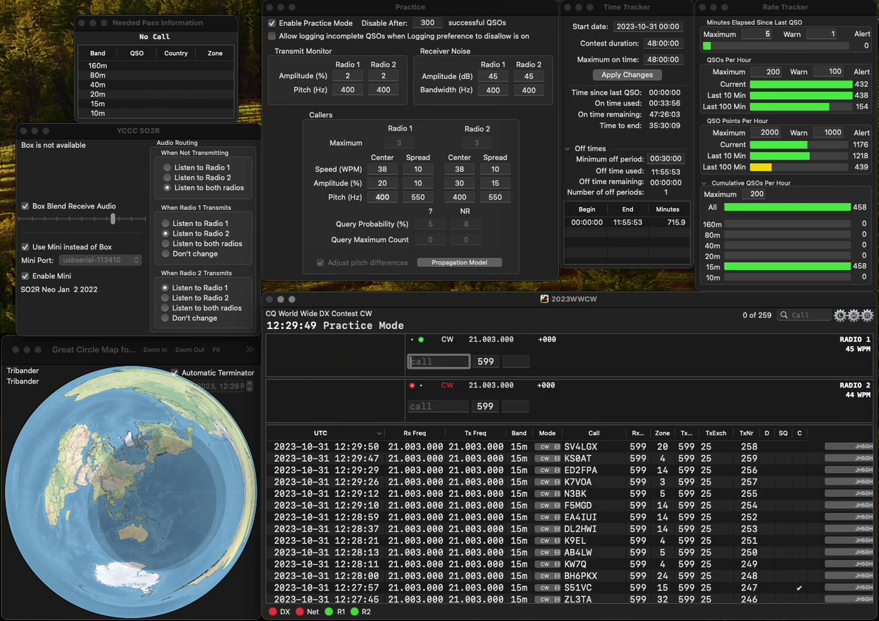
{"action": "type", "text": "8TRT"}
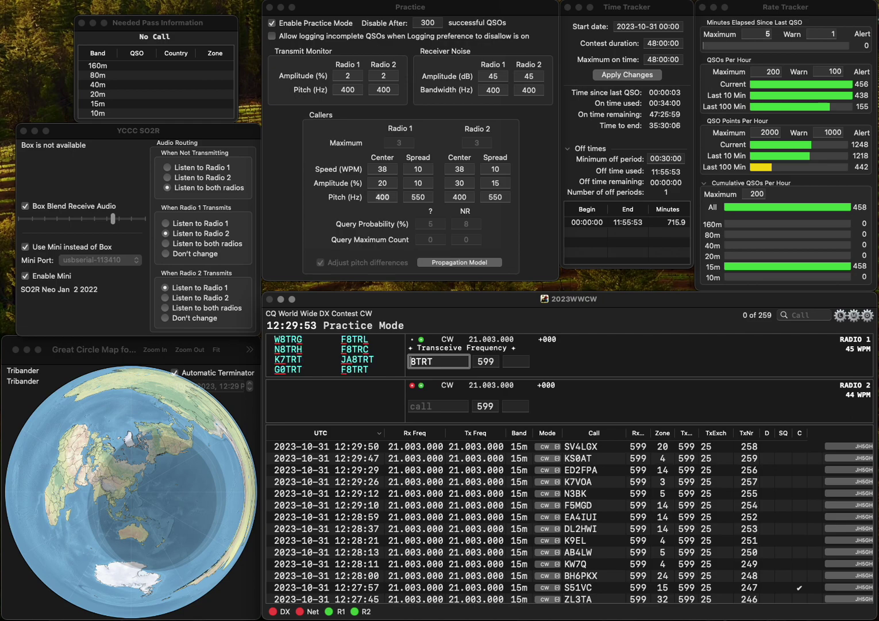
{"action": "key", "text": "Home"}
{"action": "type", "text": "F"}
{"action": "key", "text": "Return"}
{"action": "type", "text": "RC6AW"}
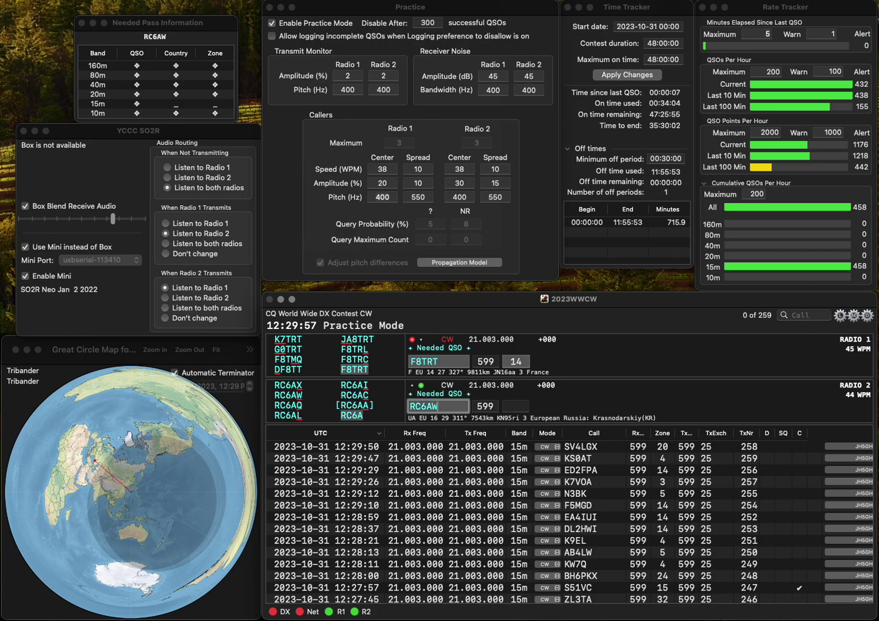
{"action": "key", "text": "Return"}
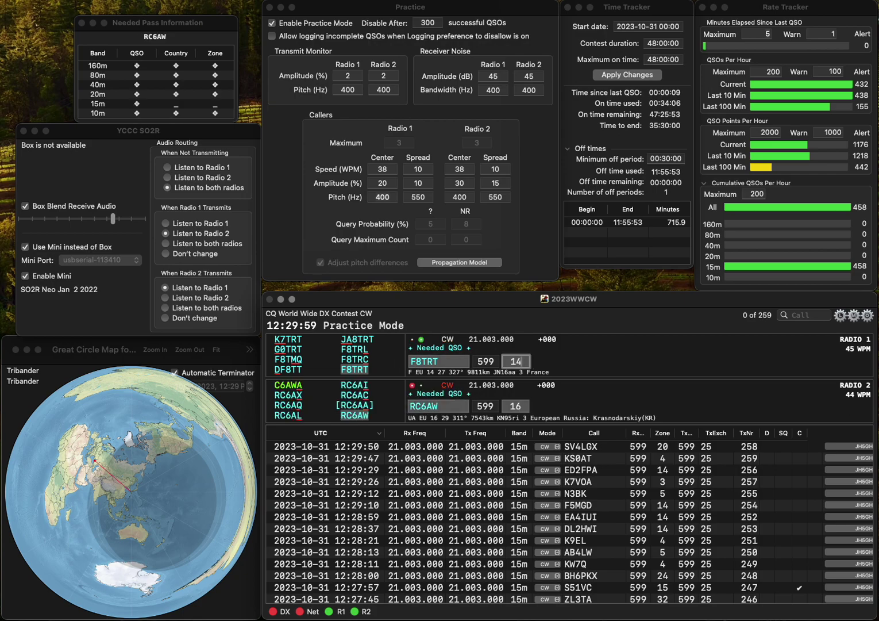
{"action": "key", "text": "Return"}
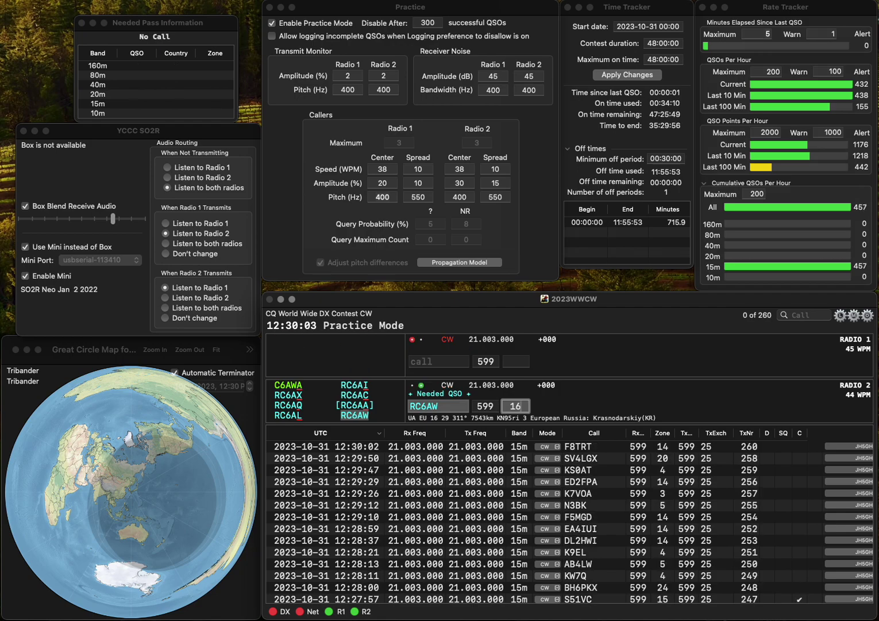
{"action": "key", "text": "Up"}
- Answer VK3WIA on Radio 1 by entering the call and sending the exchange
{"action": "type", "text": "V"}
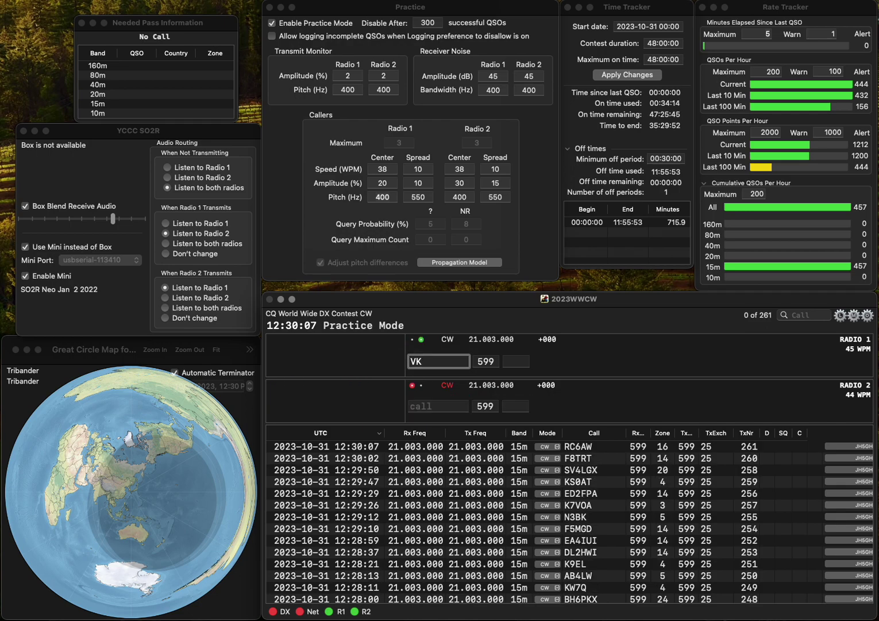
{"action": "type", "text": "K3WIA"}
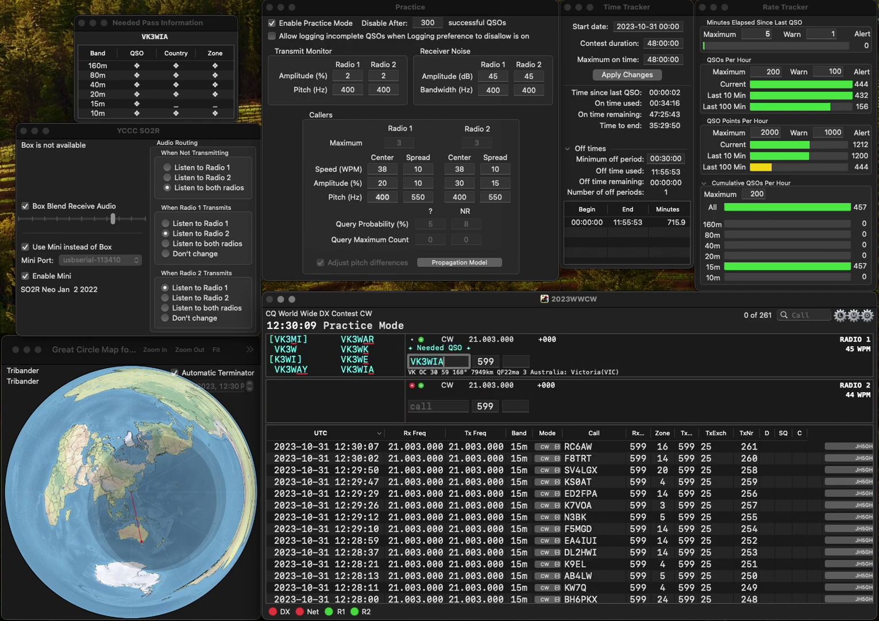
{"action": "key", "text": "Return"}
{"action": "key", "text": "backslash"}
{"action": "type", "text": "PJR0AZO"}
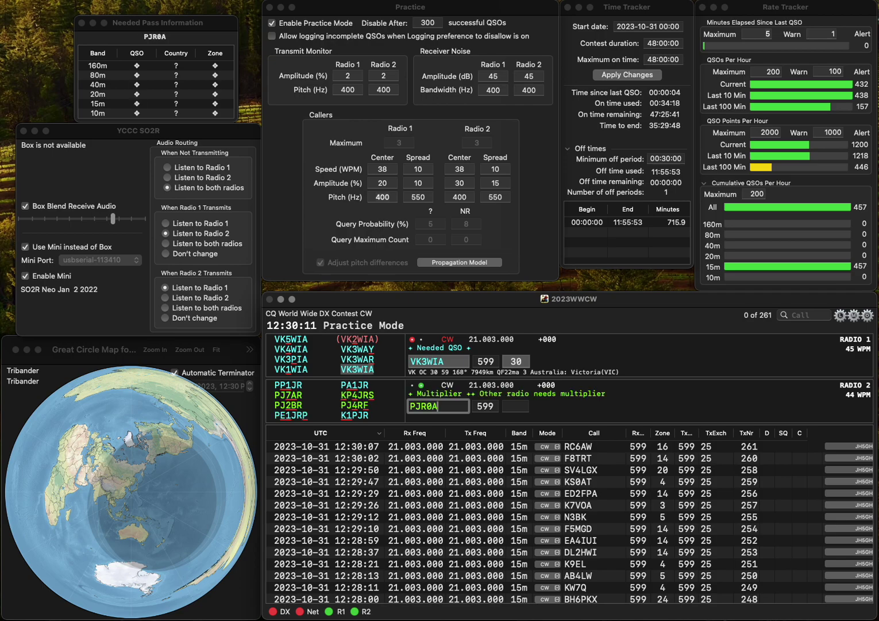
{"action": "key", "text": "Delete"}
{"action": "key", "text": "Return"}
{"action": "key", "text": "backslash"}
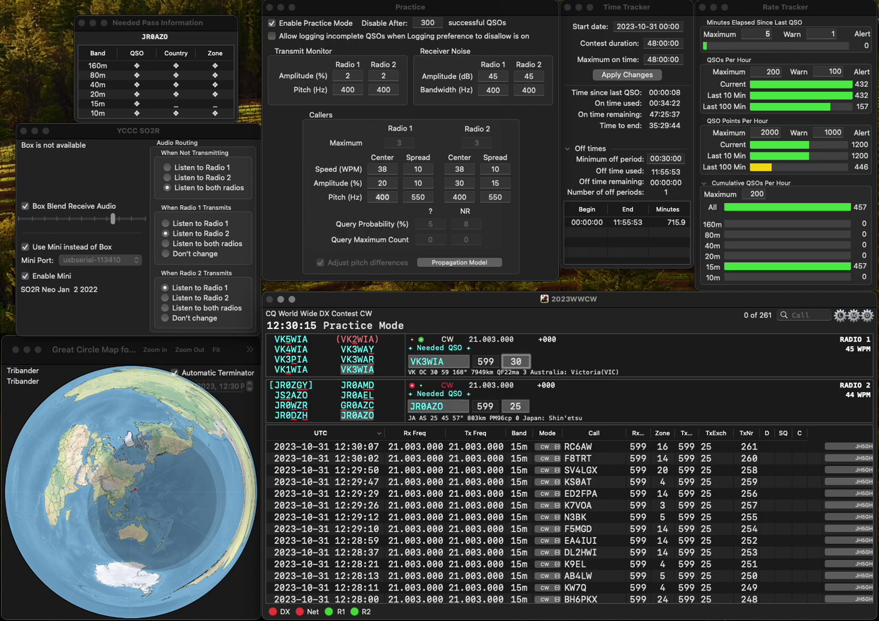
{"action": "key", "text": "Return"}
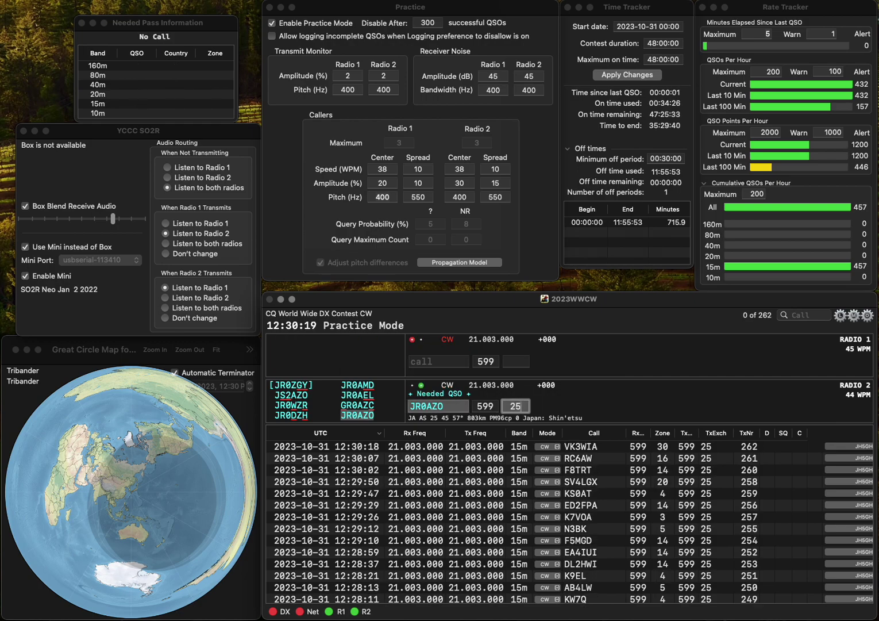
{"action": "key", "text": "Return"}
{"action": "type", "text": "YO8PS"}
{"action": "key", "text": "Return"}
{"action": "type", "text": "YB4GBT"}
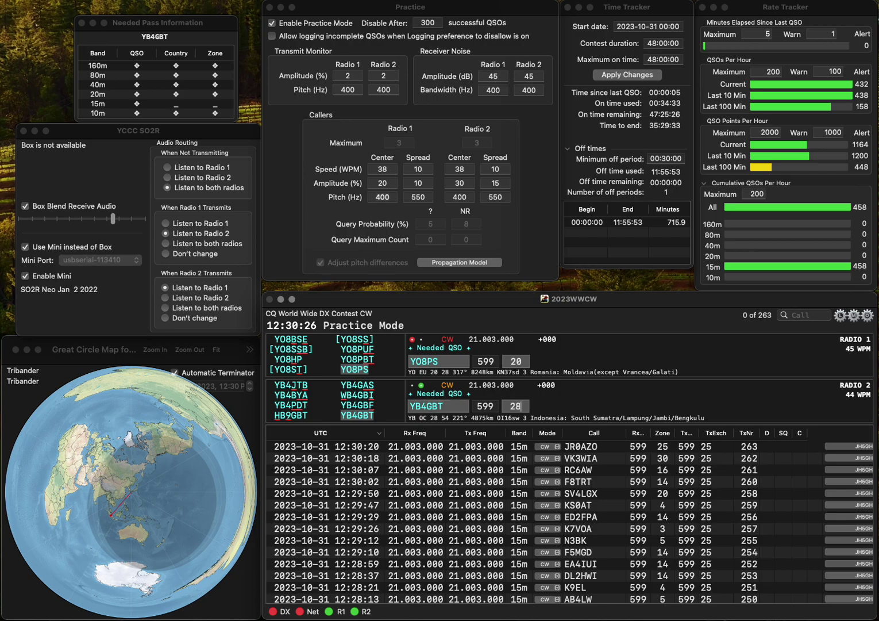
{"action": "key", "text": "Return"}
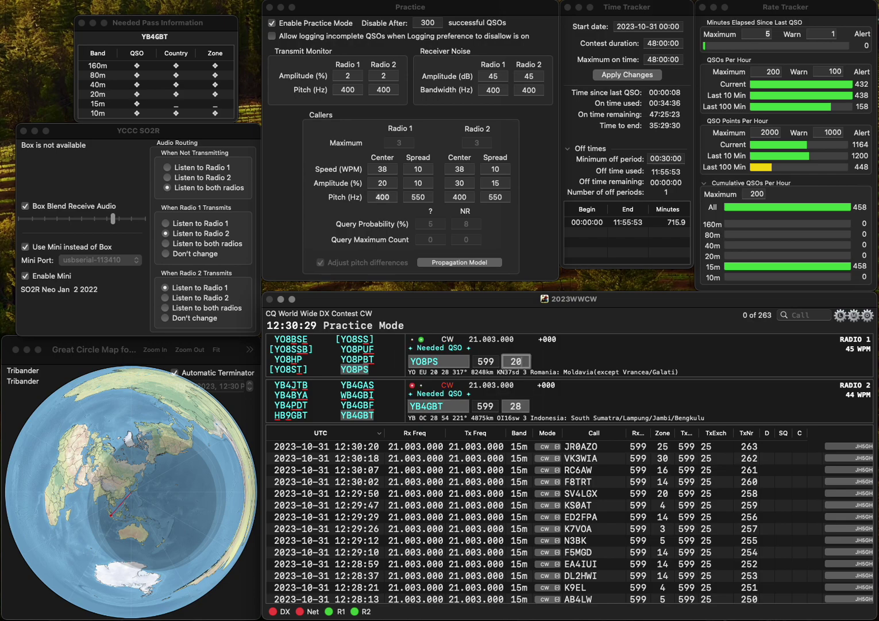
{"action": "key", "text": "Return"}
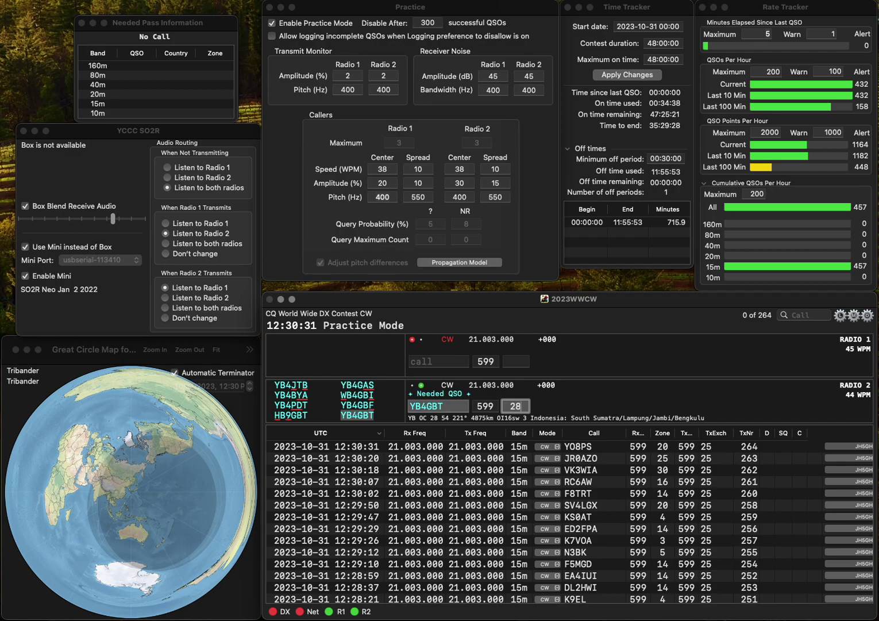
{"action": "key", "text": "Return"}
- Answer the Radio 1 caller as KB6ILA, inserting the missing 6 before sending the exchange
{"action": "type", "text": "KBILA"}
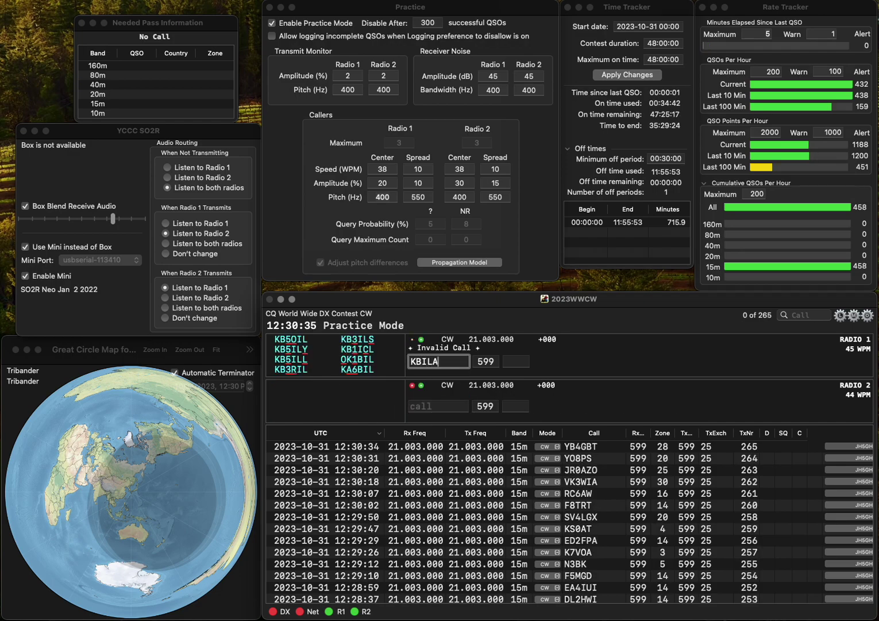
{"action": "key", "text": "Left"}
{"action": "key", "text": "Left"}
{"action": "key", "text": "Left"}
{"action": "type", "text": "6"}
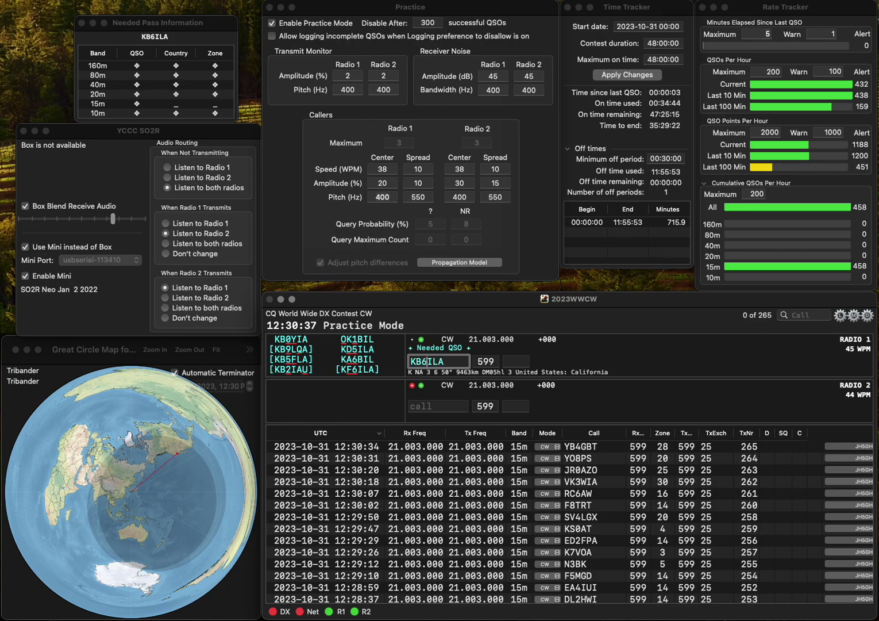
{"action": "key", "text": "Return"}
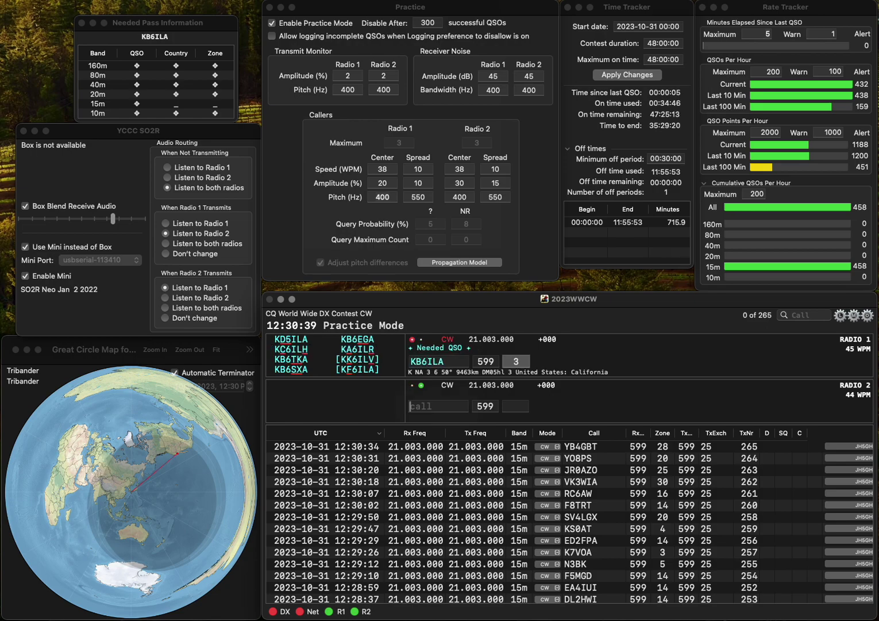
{"action": "key", "text": "Return"}
{"action": "key", "text": "Delete"}
{"action": "type", "text": "5"}
{"action": "key", "text": "Return"}
{"action": "type", "text": "WB9N"}
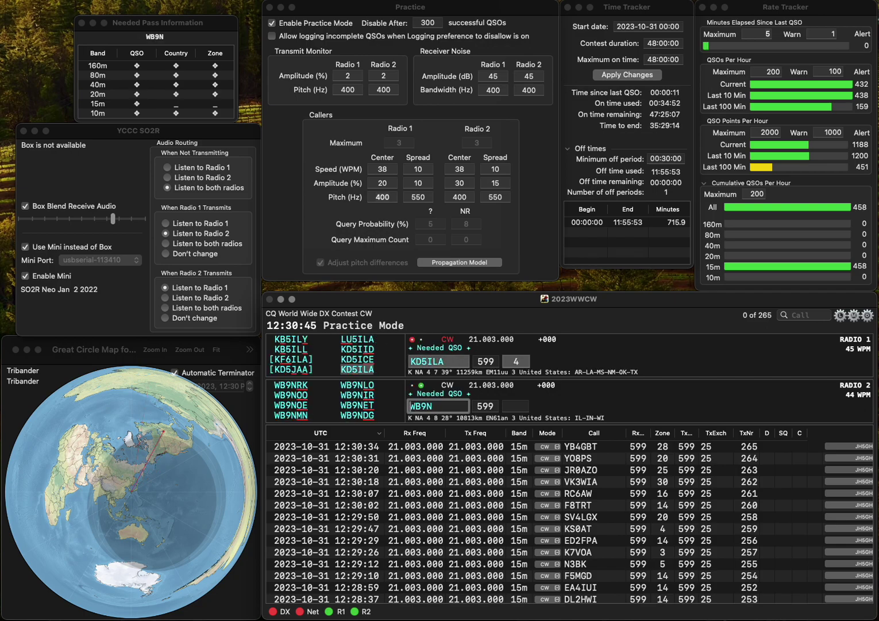
{"action": "key", "text": "Return"}
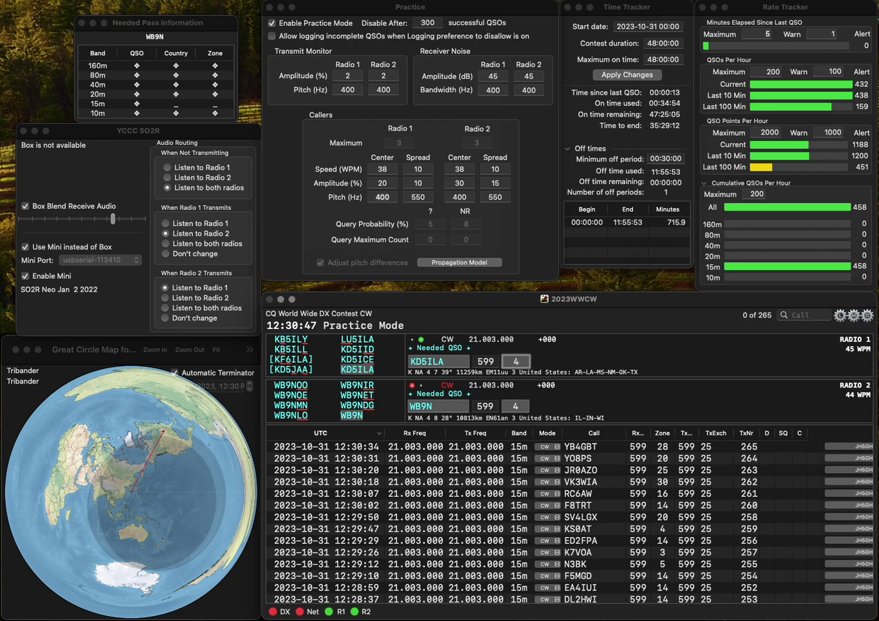
{"action": "key", "text": "Return"}
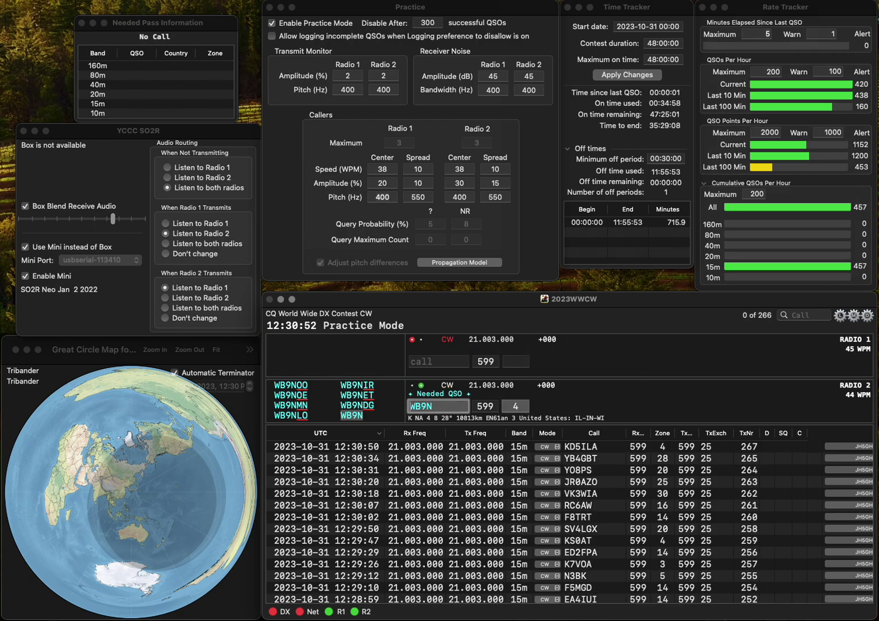
{"action": "key", "text": "Return"}
- Answer AH6AX on Radio 1 and LW4EF on Radio 2, removing the stray leading R from the second call
{"action": "type", "text": "AH6AX"}
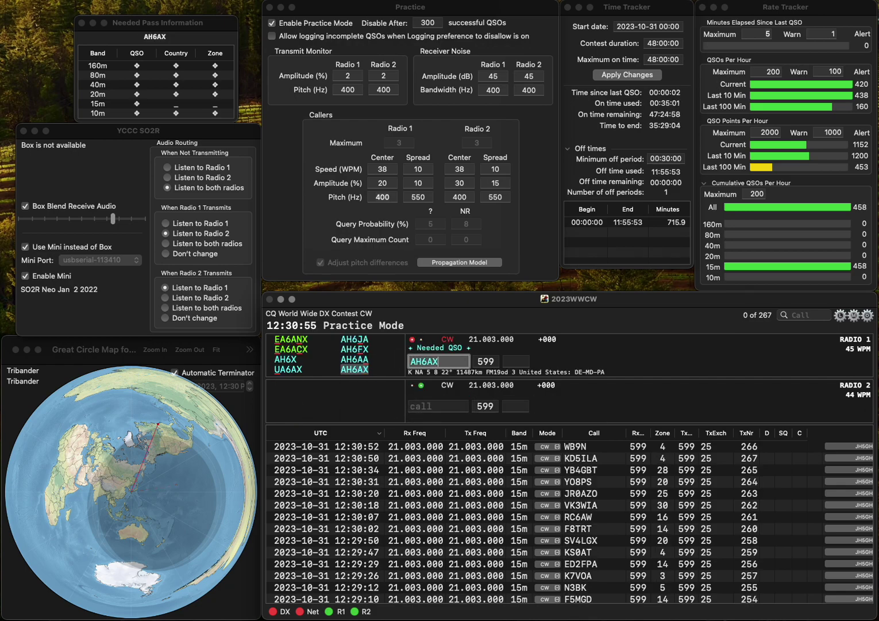
{"action": "key", "text": "Return"}
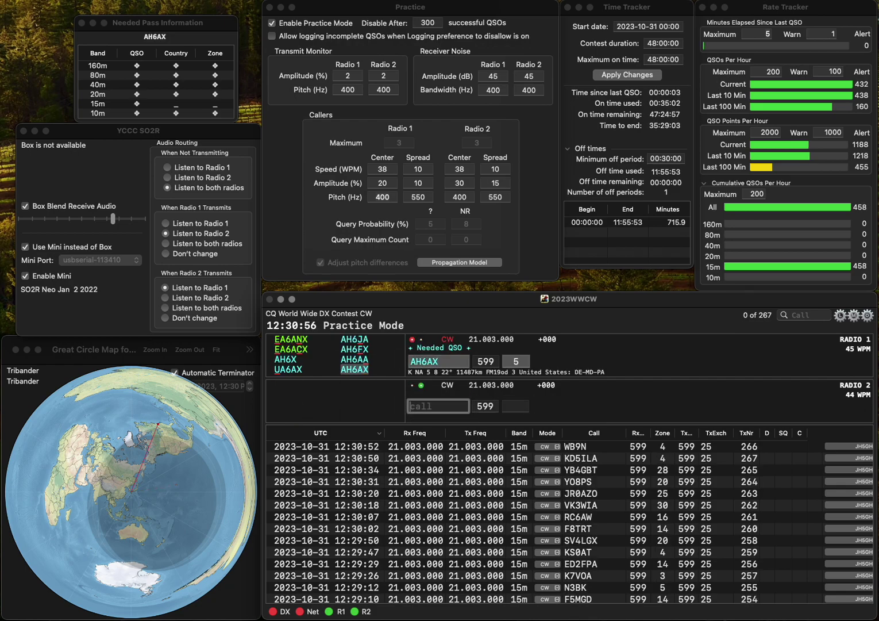
{"action": "type", "text": "RLW4EF"}
{"action": "key", "text": "Home"}
{"action": "key", "text": "Delete"}
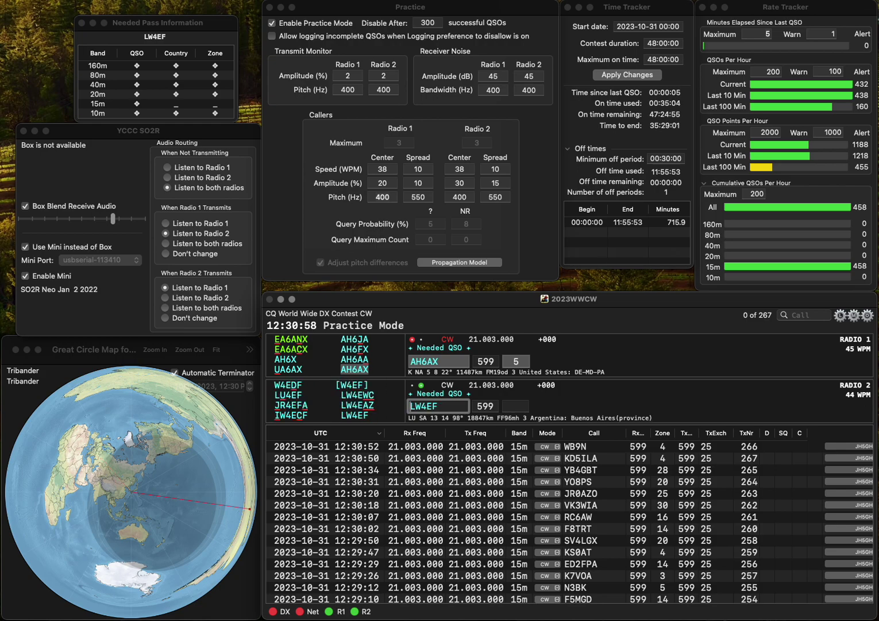
{"action": "key", "text": "Return"}
{"action": "key", "text": "space"}
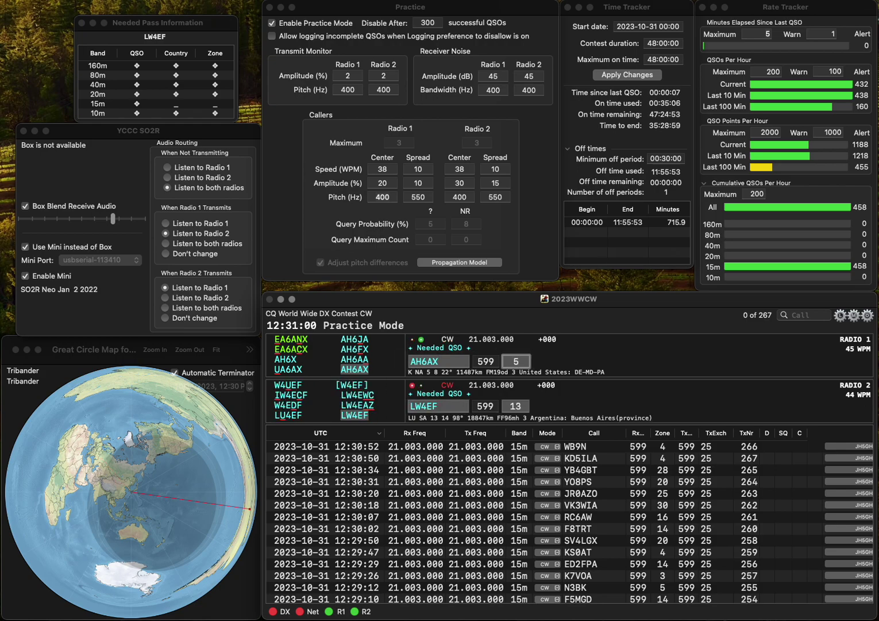
- Log AH6AX on Radio 1 with zone 5 and LW4EF on Radio 2 with zone 13
{"action": "key", "text": "Return"}
{"action": "key", "text": "space"}
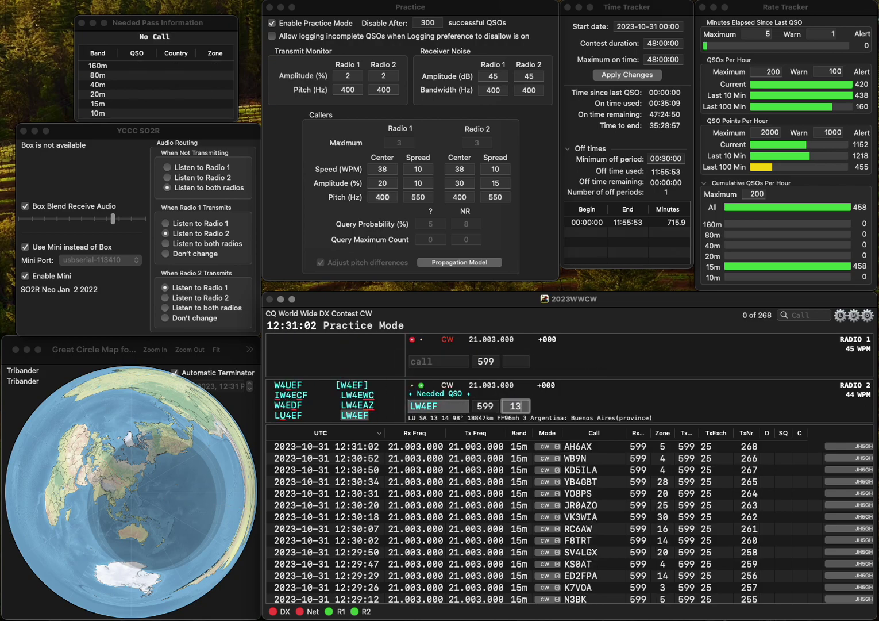
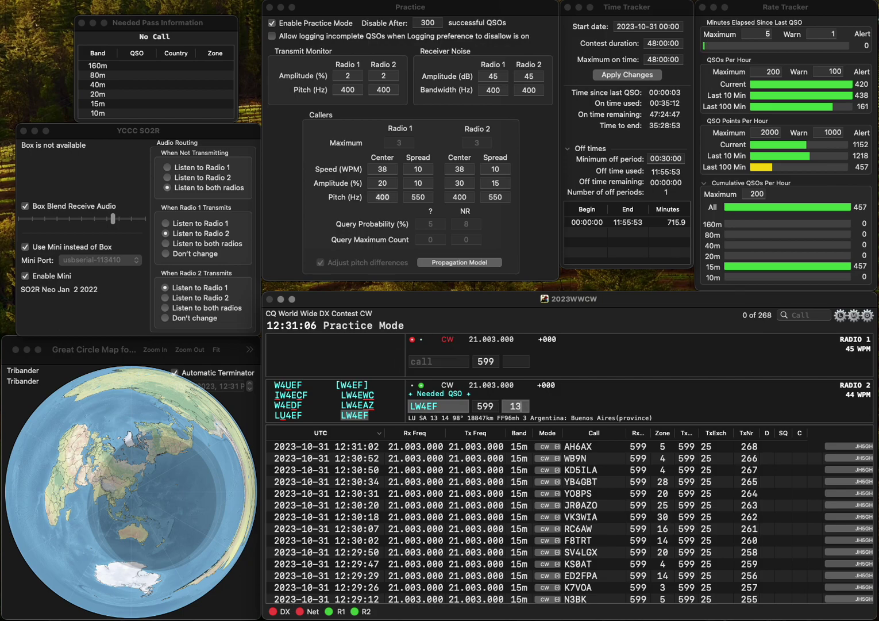
{"action": "key", "text": "Return"}
- Answer WA3VYP on Radio 1, adding the missing leading W before sending the exchange
{"action": "left_click", "coordinate": [439, 361]}
{"action": "type", "text": "A3VYP"}
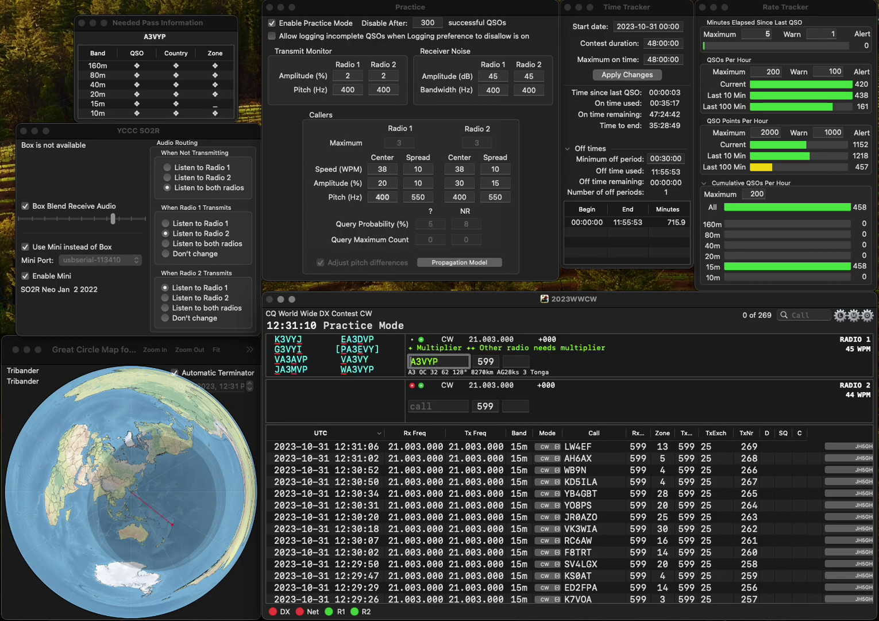
{"action": "key", "text": "Home"}
{"action": "type", "text": "W"}
{"action": "key", "text": "Return"}
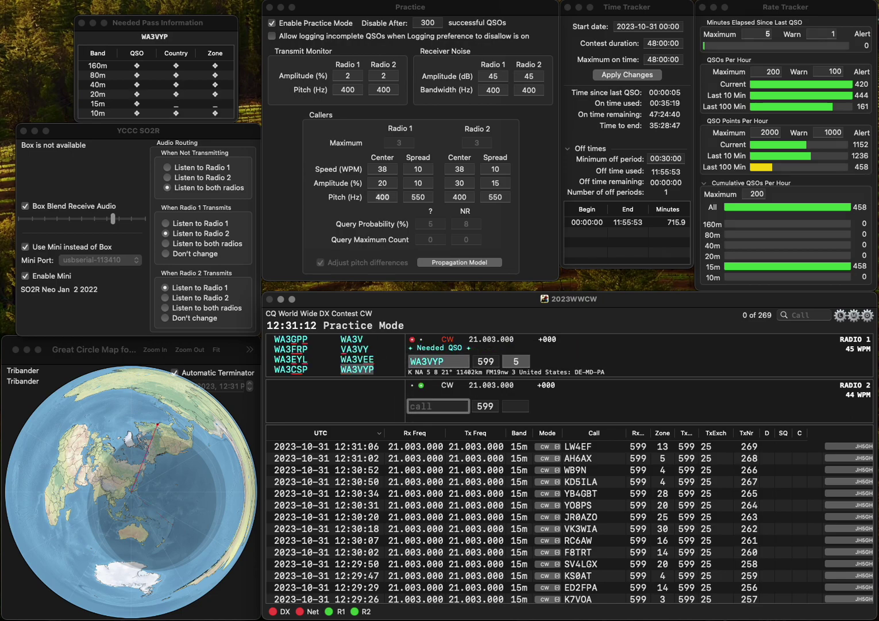
{"action": "type", "text": "KN4FTT"}
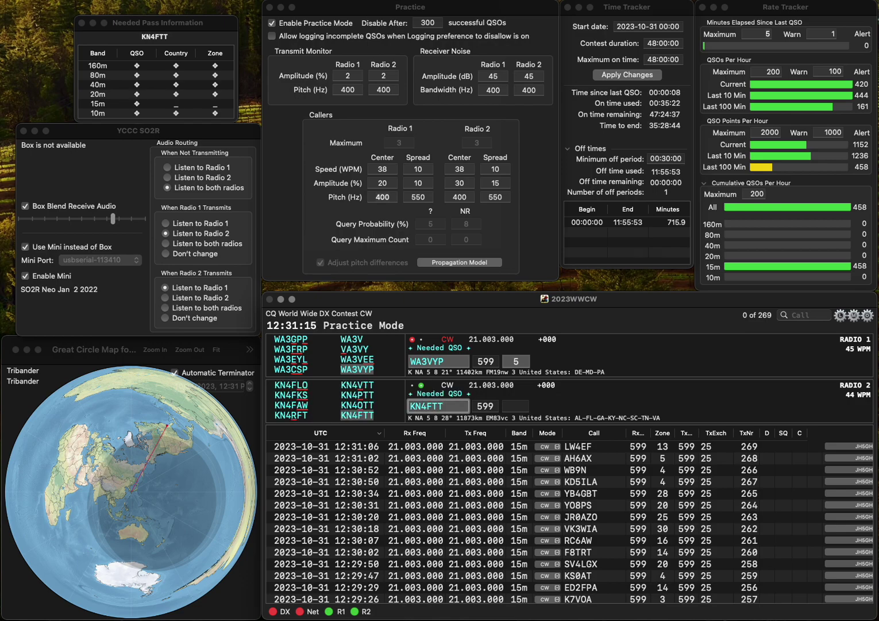
{"action": "key", "text": "Return"}
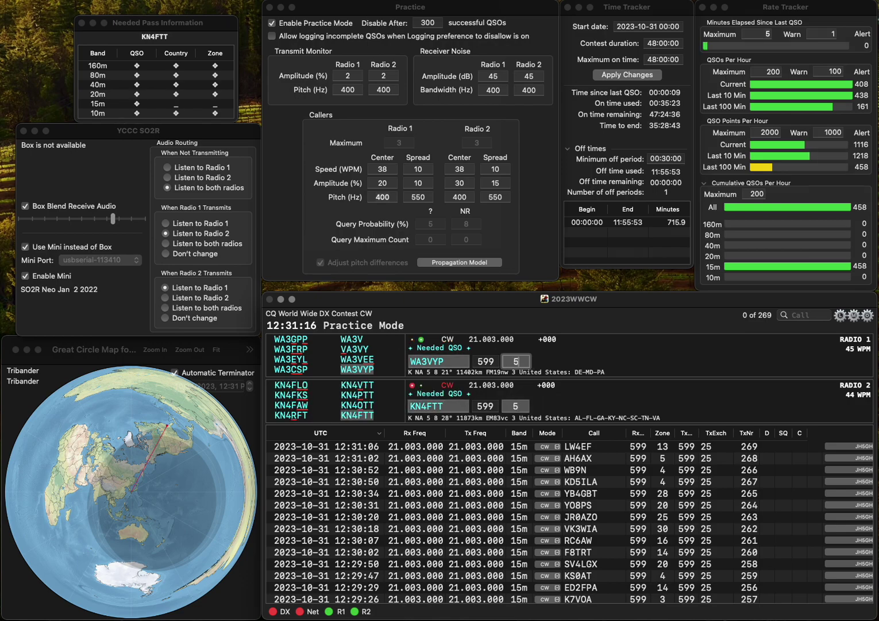
{"action": "key", "text": "Return"}
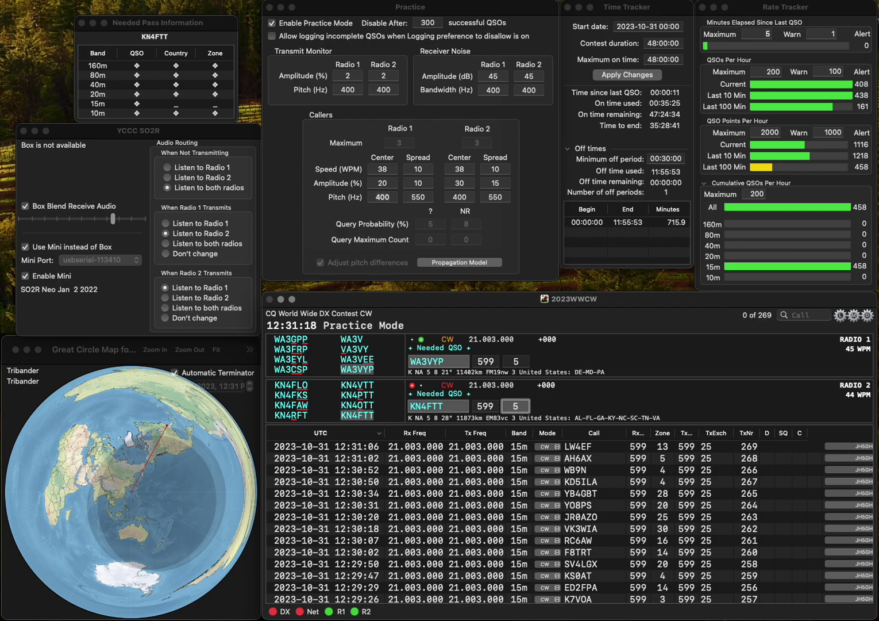
{"action": "key", "text": "Return"}
- Answer JR2WJX on Radio 1 and send the partial call NEQ to the caller on Radio 2
{"action": "type", "text": "JR2WJX"}
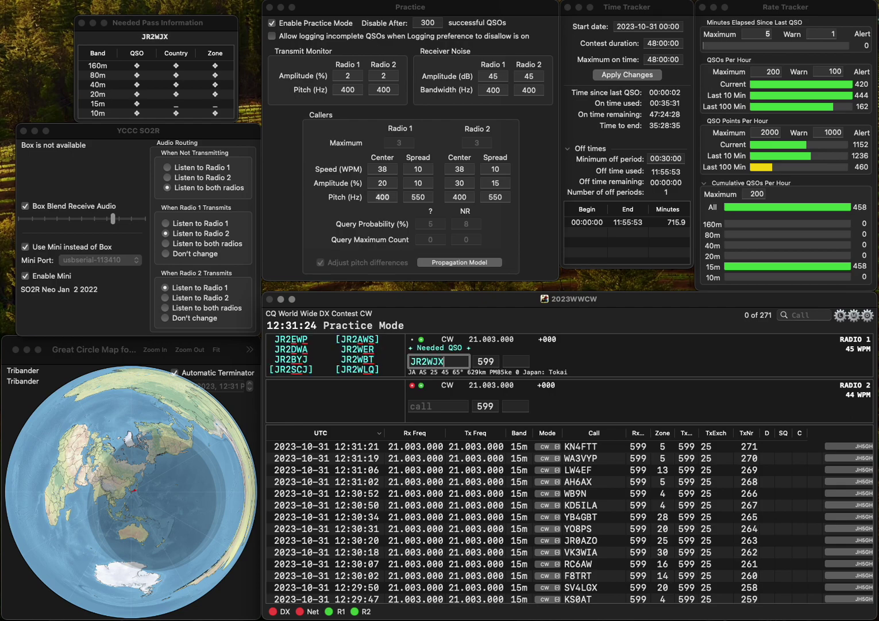
{"action": "key", "text": "Return"}
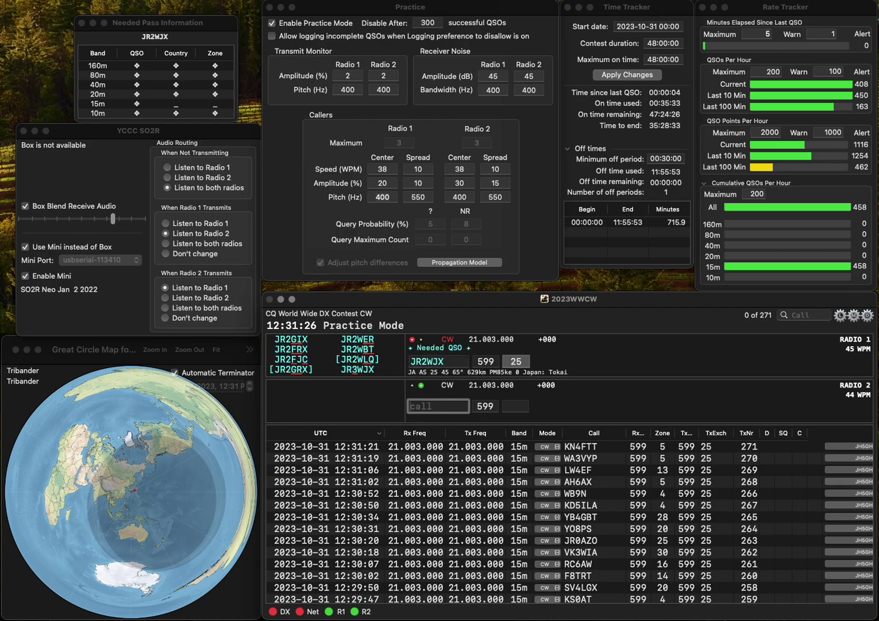
{"action": "type", "text": "NN"}
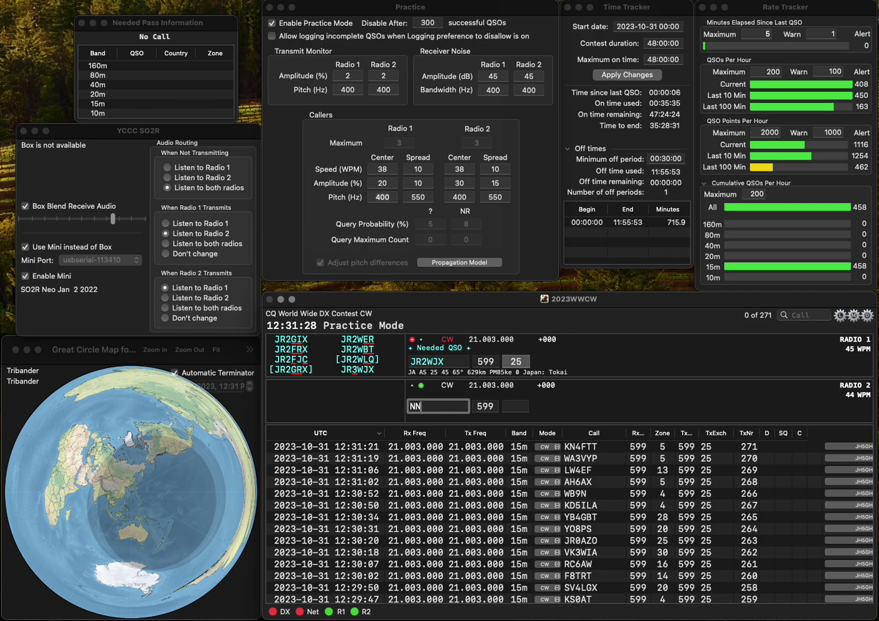
{"action": "key", "text": "BackSpace"}
{"action": "type", "text": "EQ"}
{"action": "key", "text": "Return"}
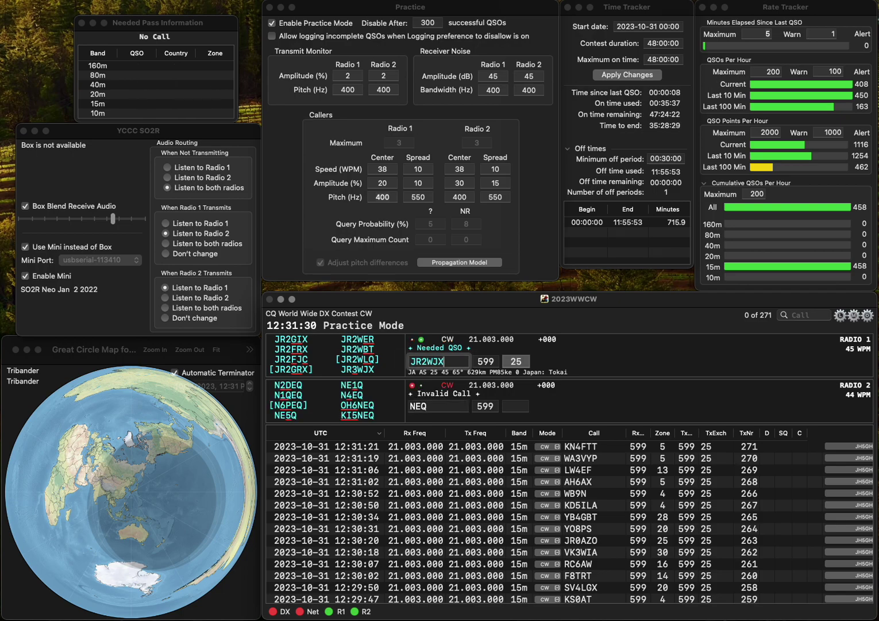
- Correct the Radio 1 call to JR3WJX and resend it to the caller
{"action": "key", "text": "BackSpace"}
{"action": "type", "text": "3"}
{"action": "key", "text": "Return"}
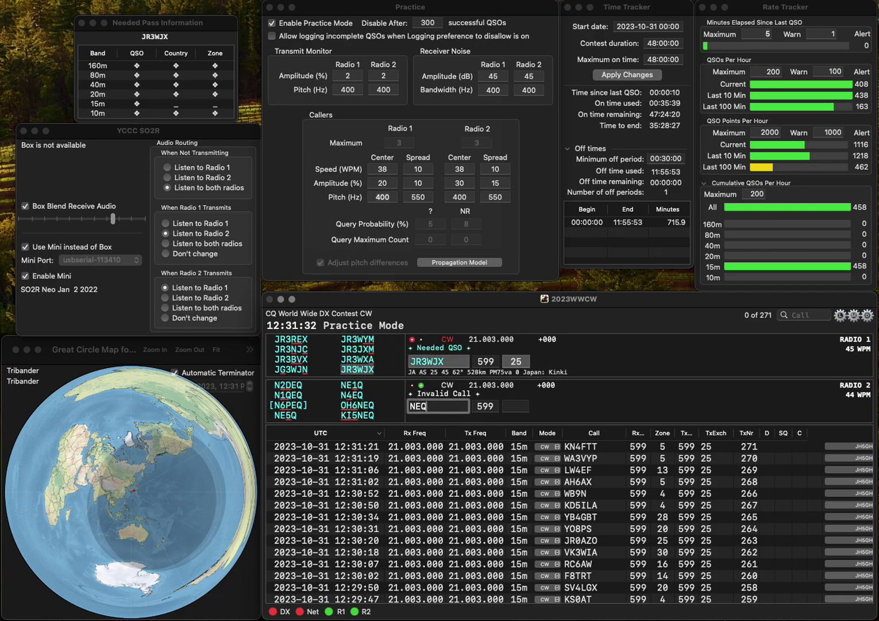
{"action": "type", "text": "5"}
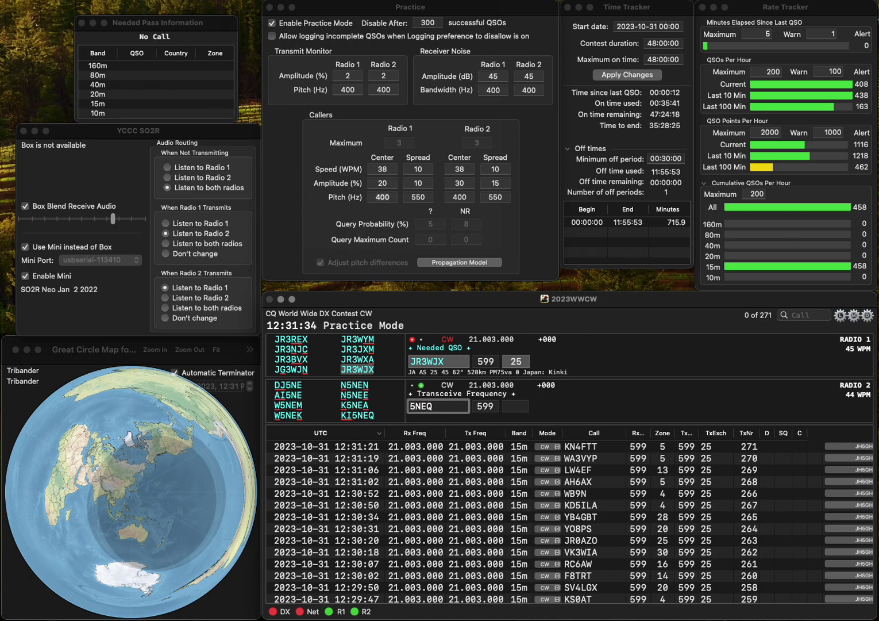
{"action": "type", "text": "G"}
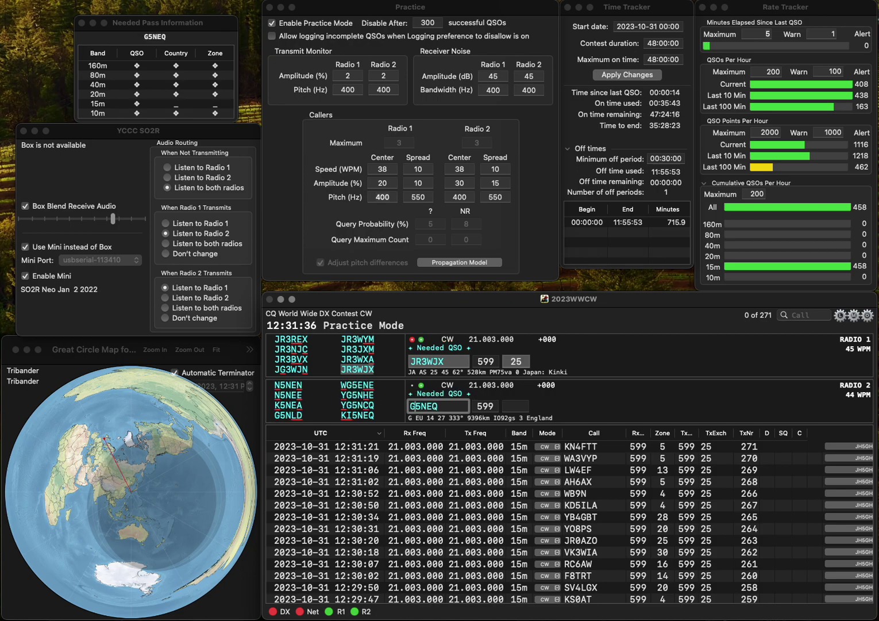
{"action": "key", "text": "Return"}
{"action": "key", "text": "Return"}
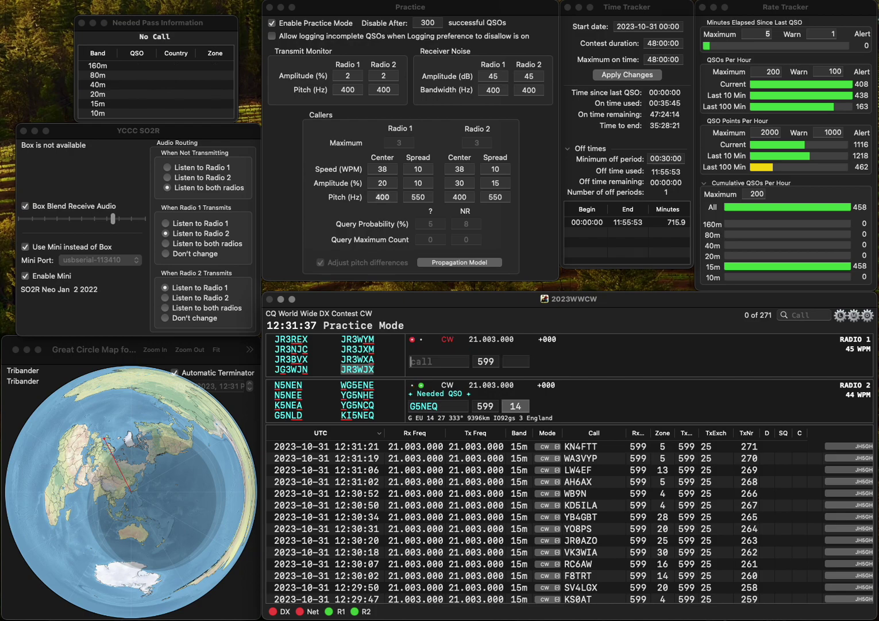
{"action": "key", "text": "BackSpace"}
{"action": "type", "text": "OH"}
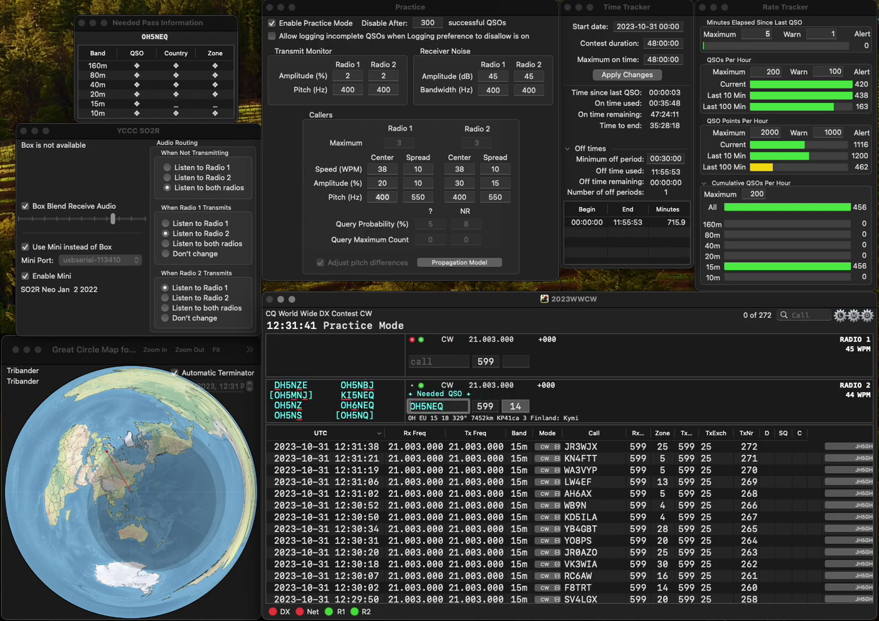
{"action": "key", "text": "Delete"}
{"action": "type", "text": "6"}
{"action": "key", "text": "Return"}
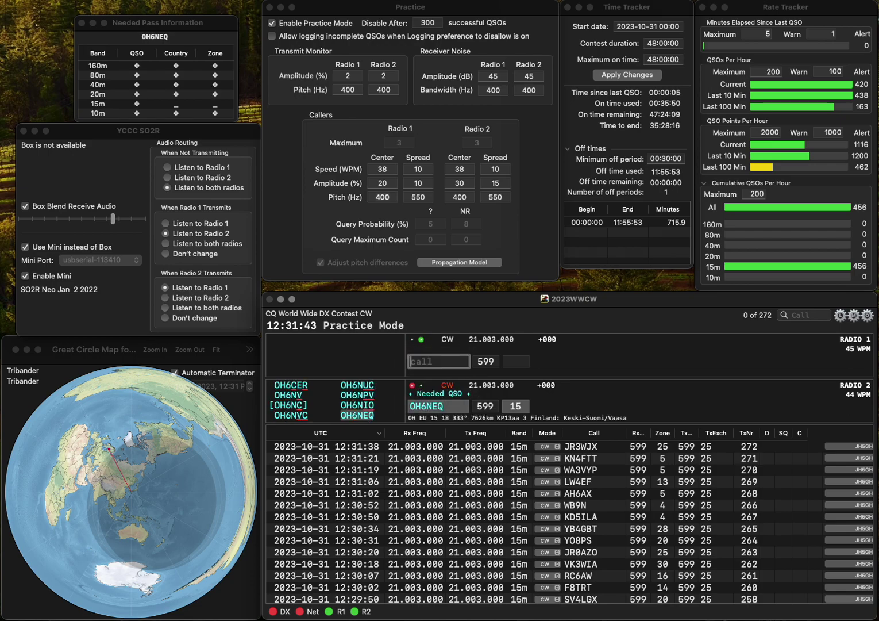
{"action": "type", "text": "VE2CGE"}
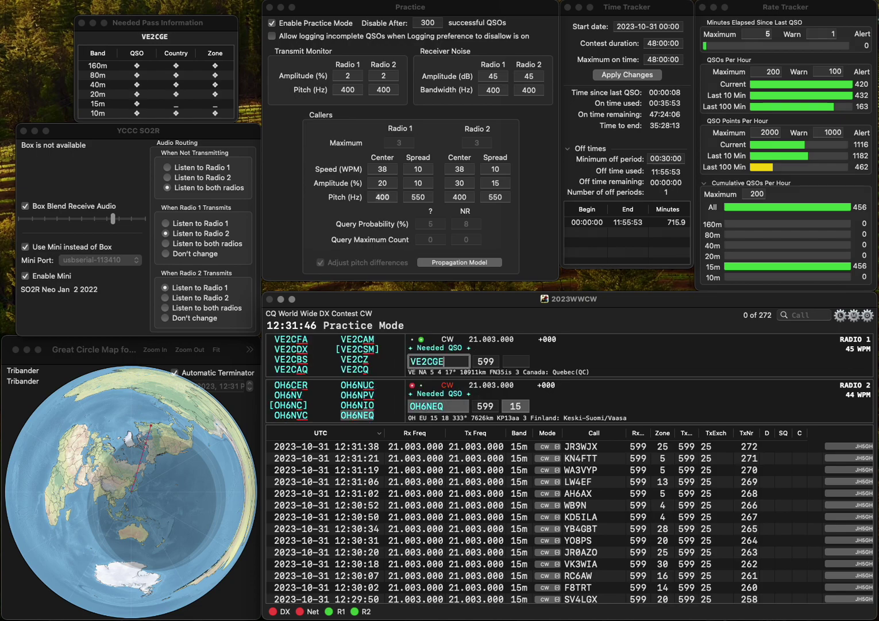
{"action": "key", "text": "Return"}
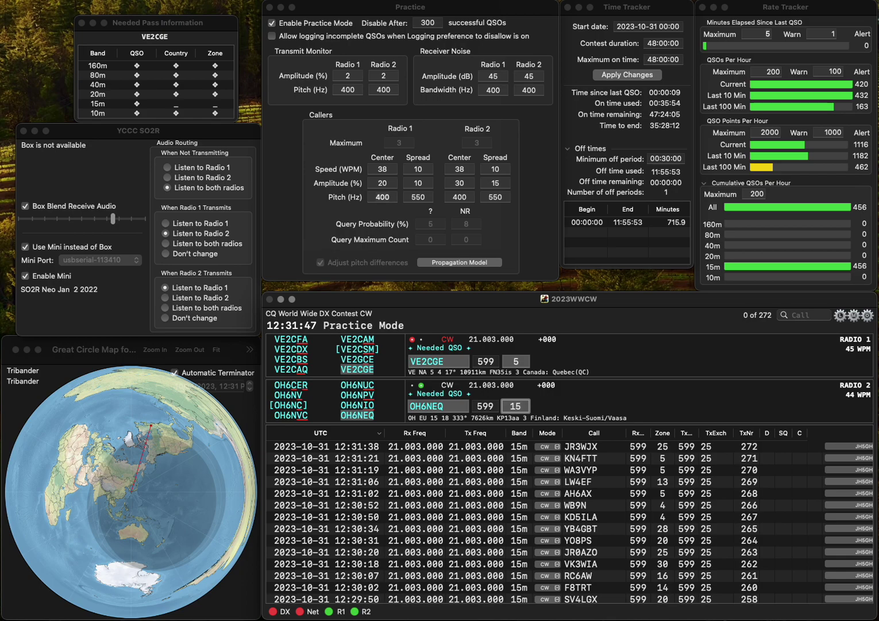
{"action": "key", "text": "Return"}
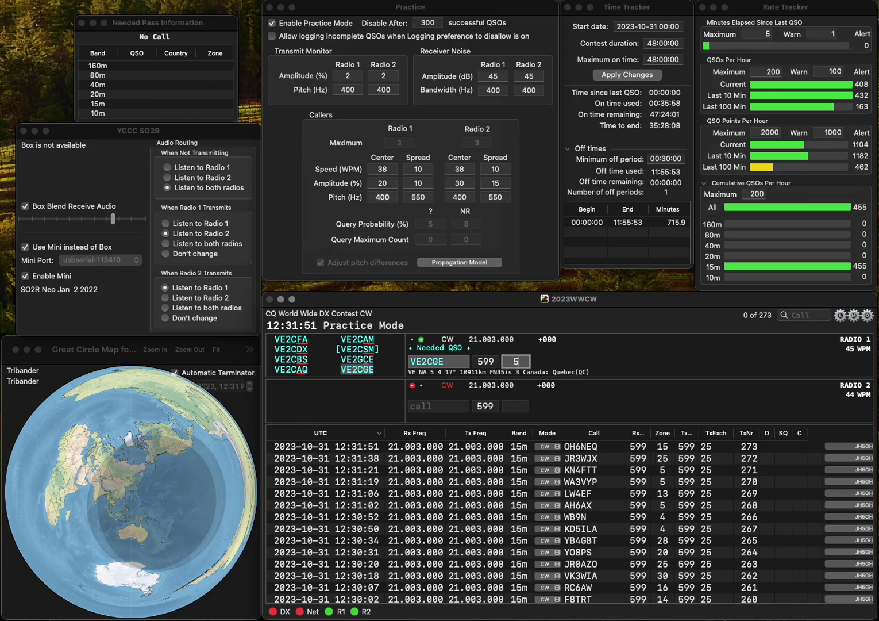
{"action": "key", "text": "Return"}
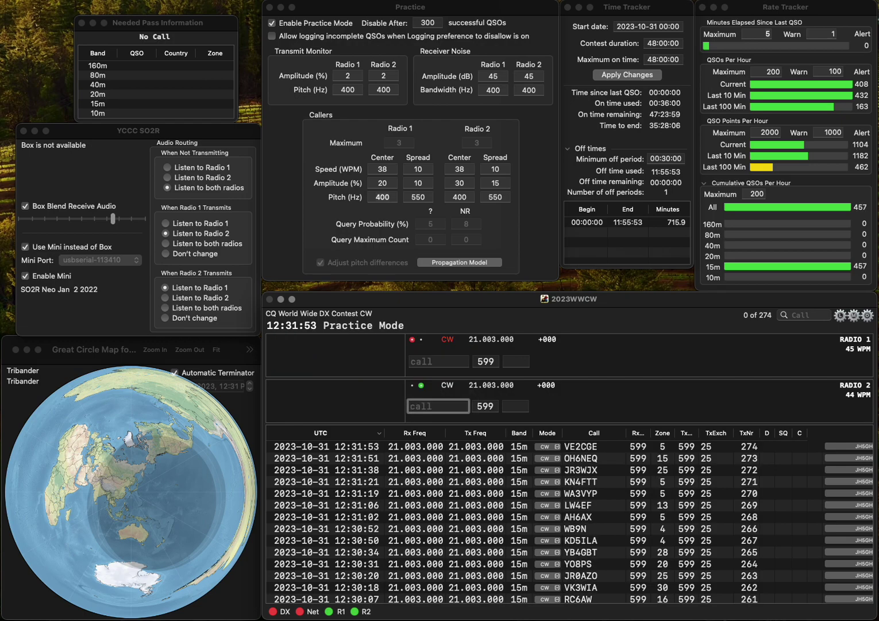
{"action": "type", "text": "KD8JQE"}
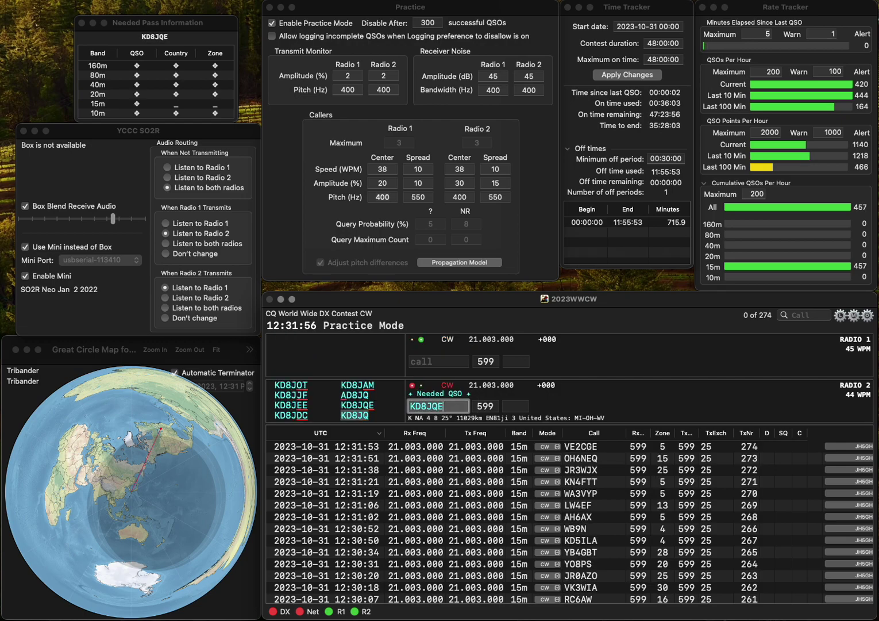
{"action": "key", "text": "Return"}
{"action": "type", "text": "C"}
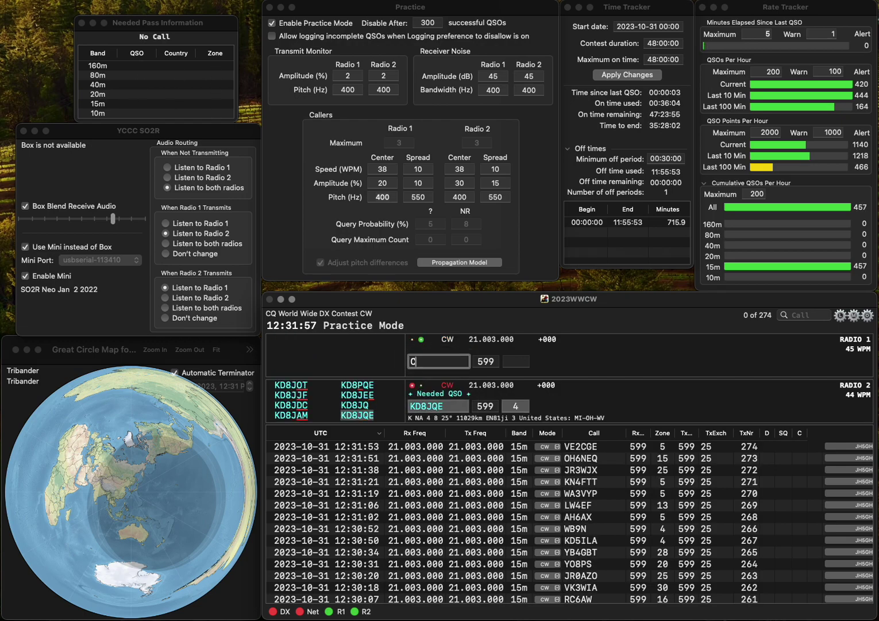
{"action": "type", "text": "0NFB"}
{"action": "key", "text": "Home"}
{"action": "type", "text": "K"}
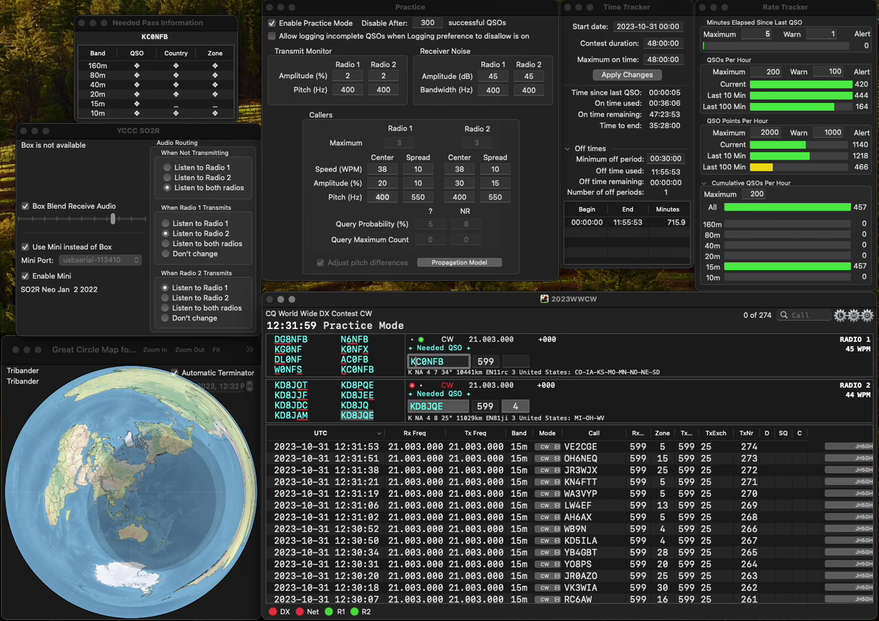
{"action": "key", "text": "Return"}
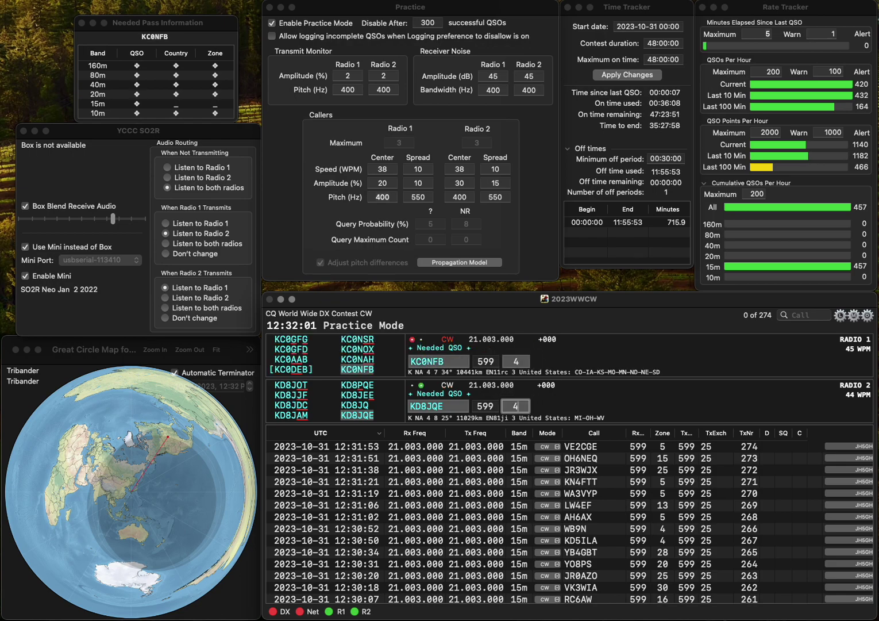
{"action": "key", "text": "Return"}
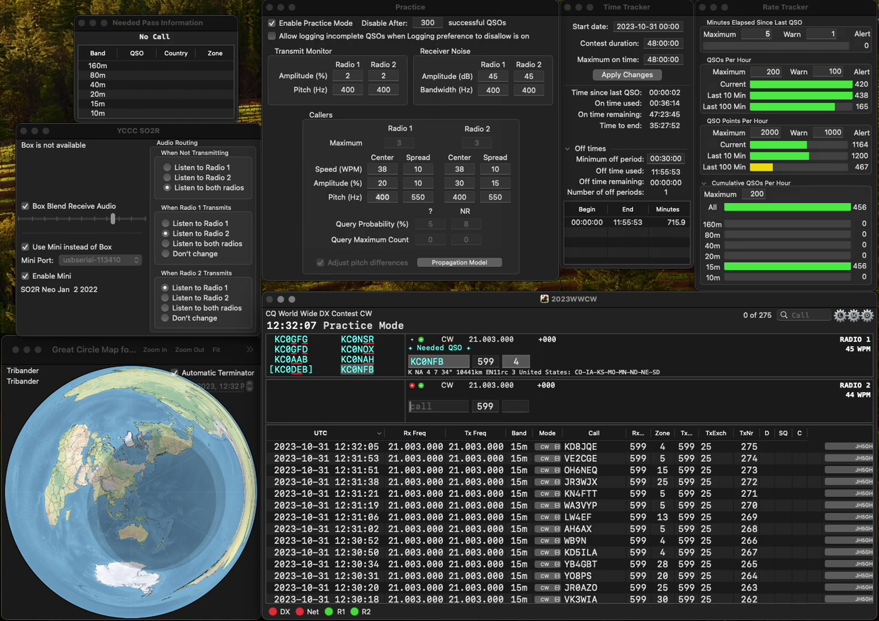
{"action": "key", "text": "Return"}
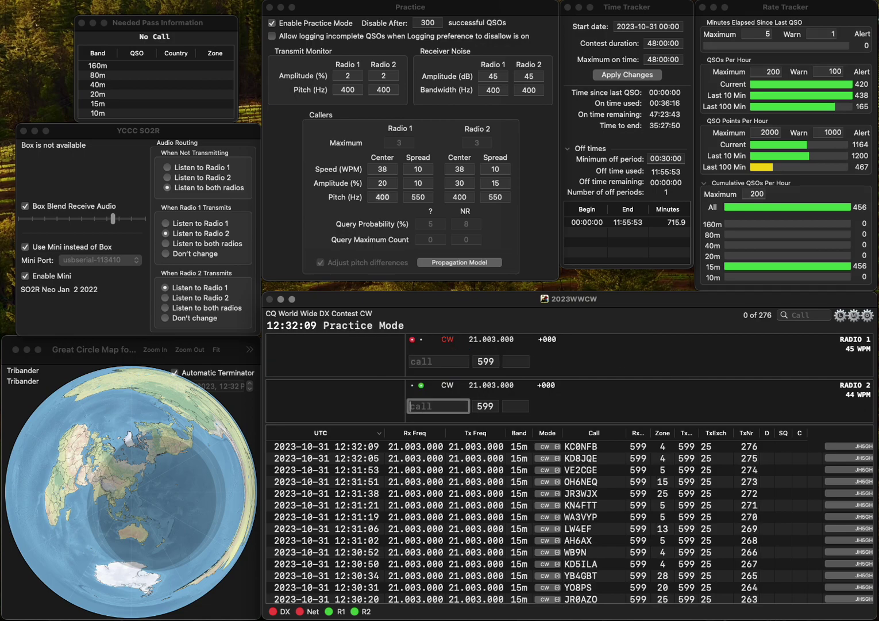
{"action": "type", "text": "F8GKM"}
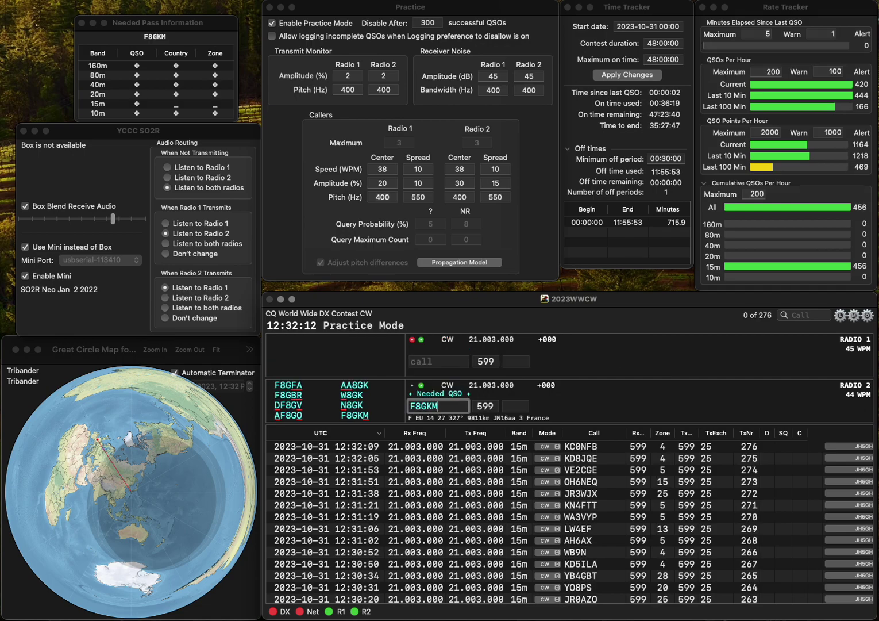
{"action": "key", "text": "Return"}
{"action": "type", "text": "FH1"}
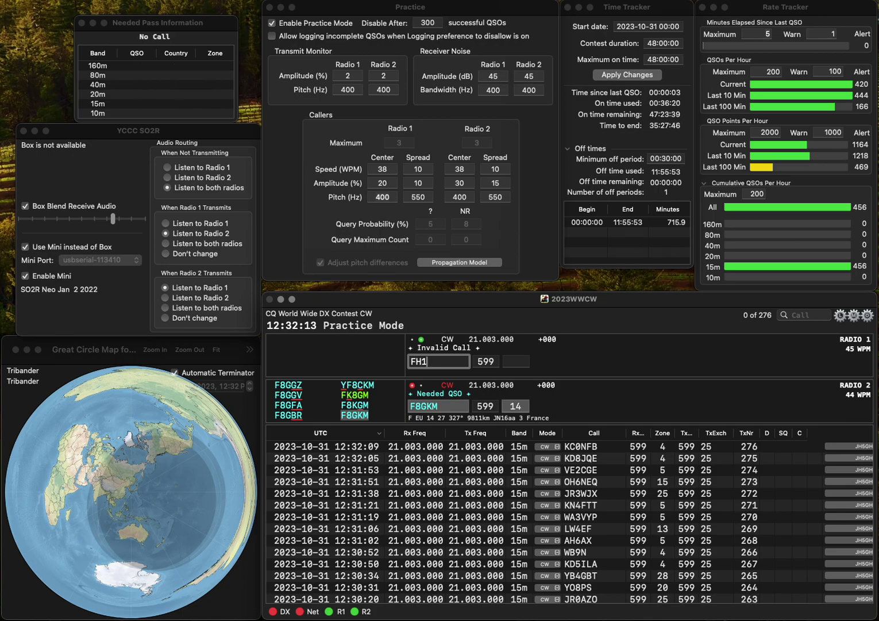
{"action": "type", "text": "TCP"}
{"action": "key", "text": "Home"}
{"action": "key", "text": "Delete"}
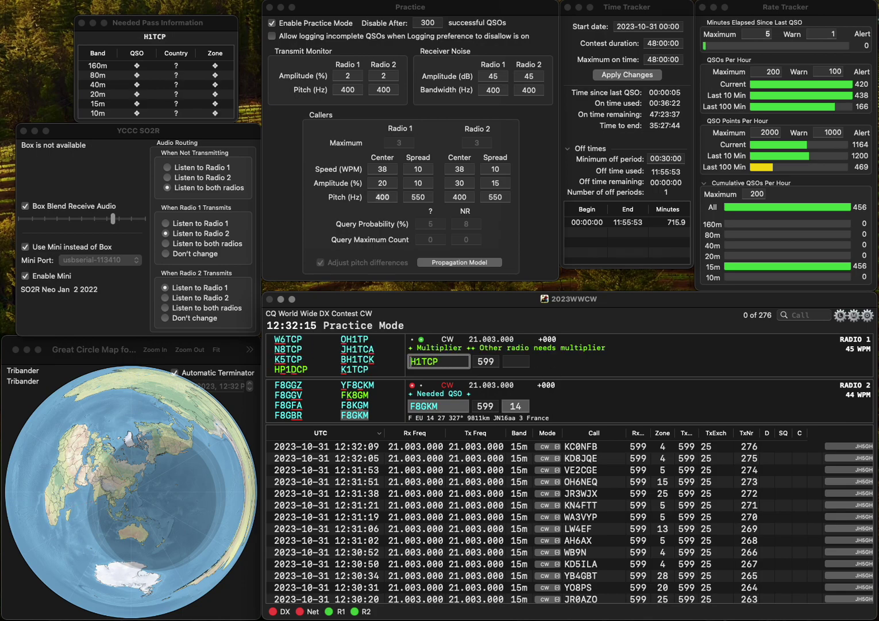
{"action": "type", "text": "B"}
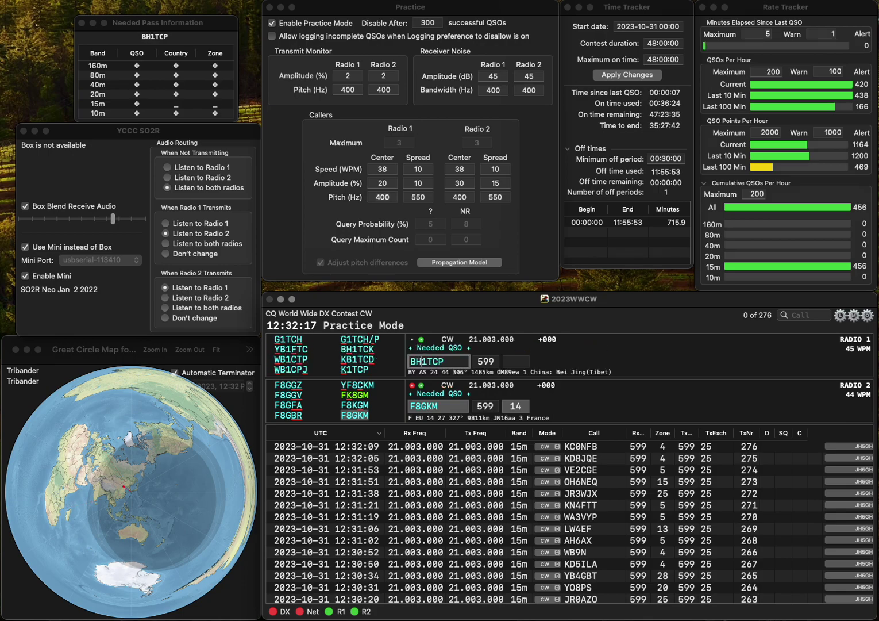
{"action": "key", "text": "Return"}
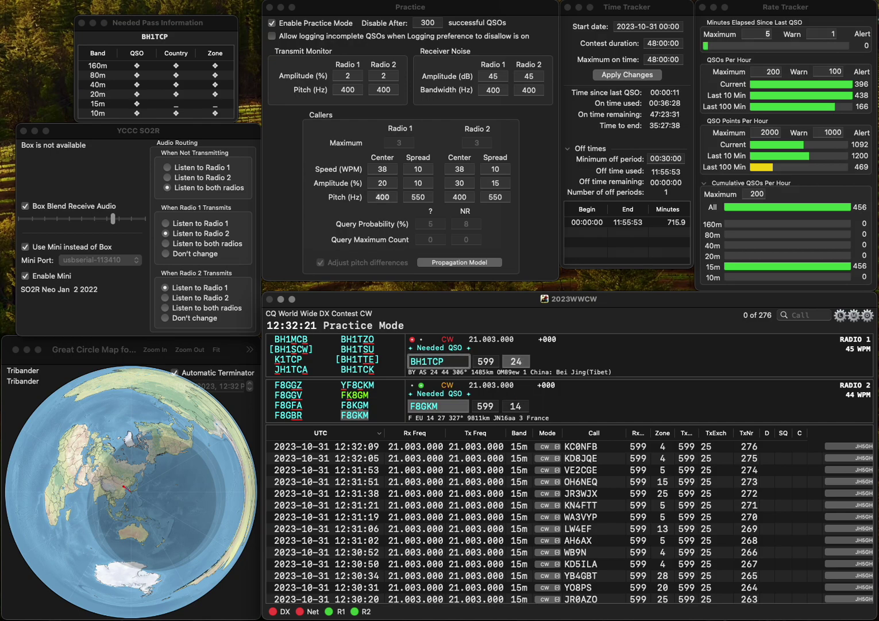
{"action": "key", "text": "BackSpace"}
{"action": "key", "text": "BackSpace"}
{"action": "type", "text": "JH"}
{"action": "key", "text": "Delete"}
{"action": "type", "text": "3"}
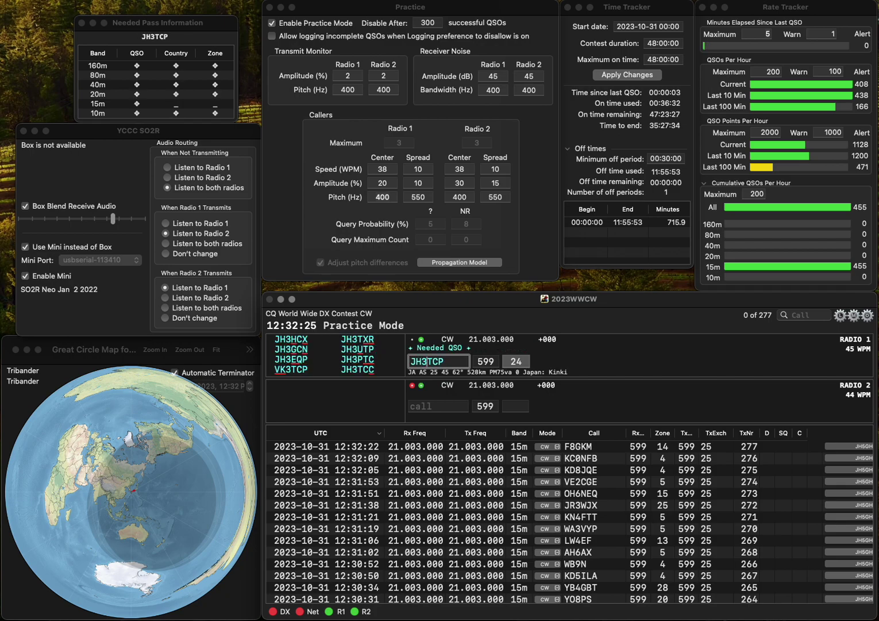
{"action": "key", "text": "Return"}
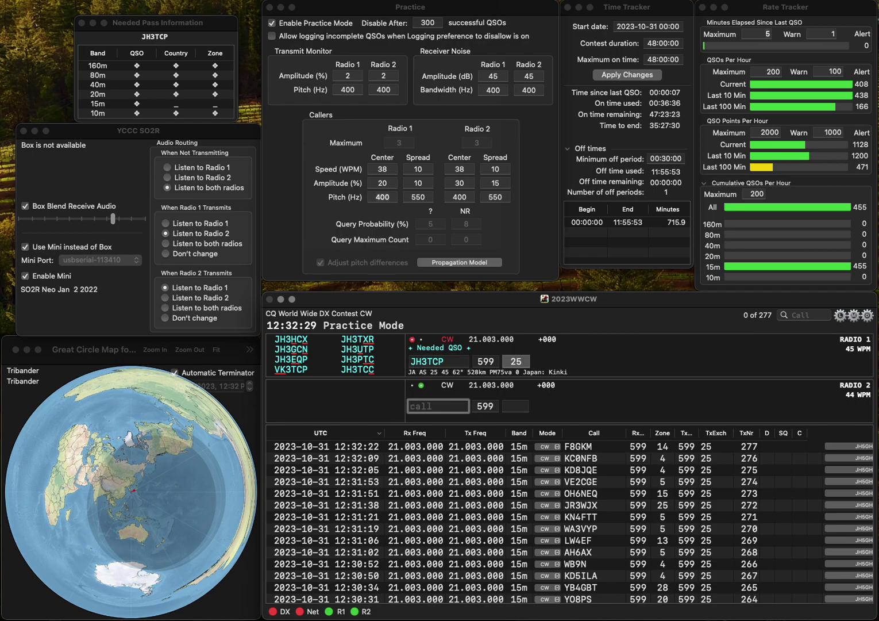
{"action": "type", "text": "NX4T"}
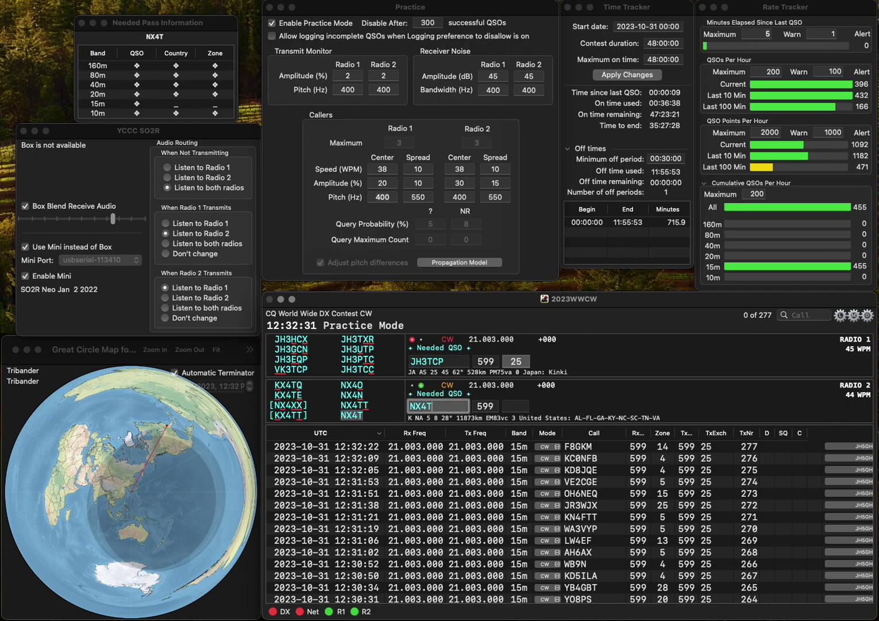
{"action": "left_click", "coordinate": [427, 361]}
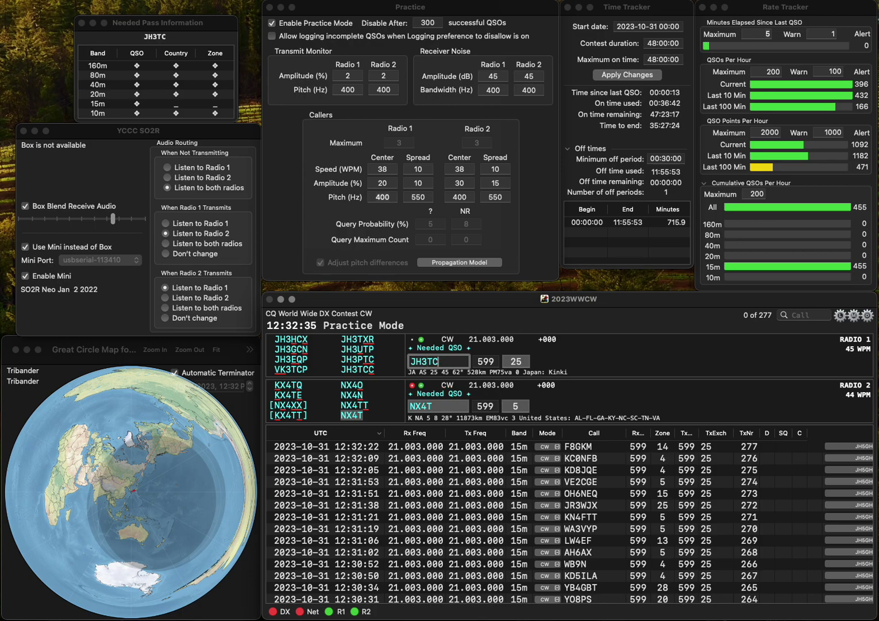
{"action": "type", "text": "C"}
{"action": "key", "text": "Return"}
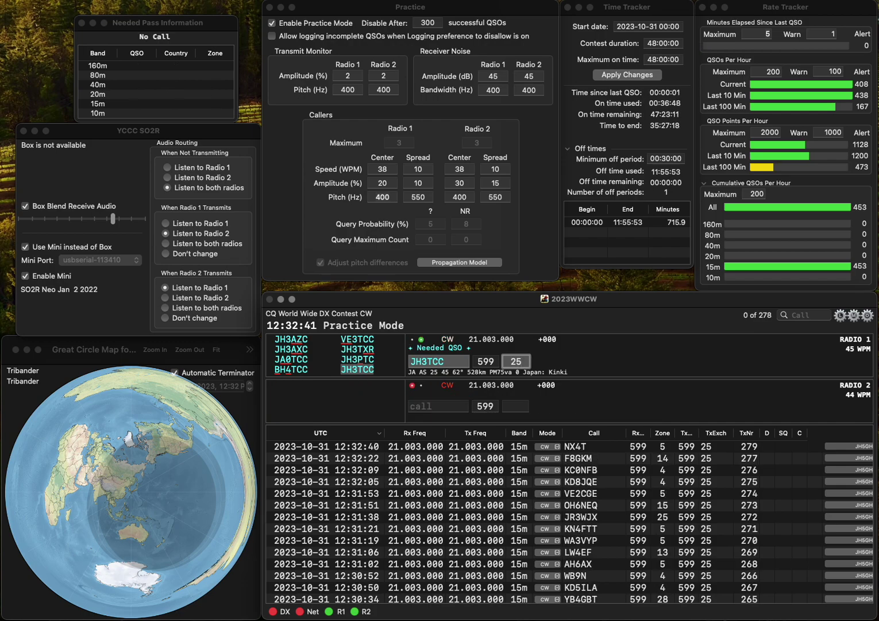
{"action": "key", "text": "Return"}
{"action": "type", "text": "DL1AQH"}
{"action": "key", "text": "Return"}
{"action": "type", "text": "ON4VU"}
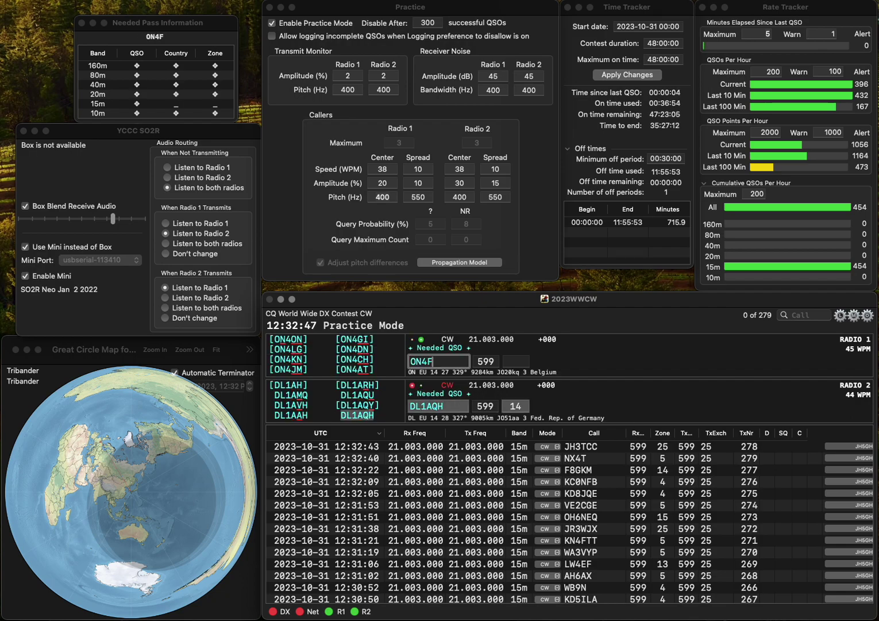
{"action": "key", "text": "BackSpace"}
{"action": "type", "text": "W"}
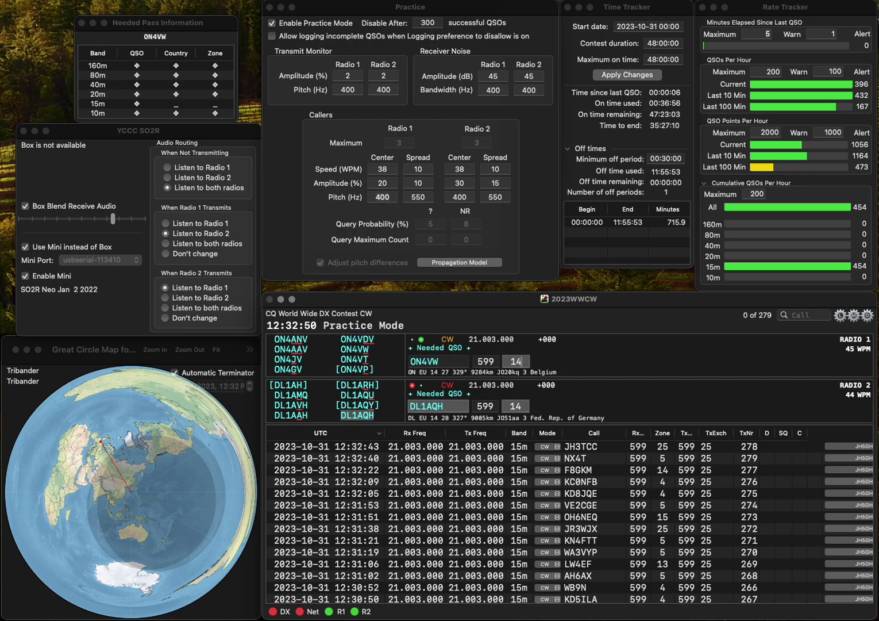
{"action": "key", "text": "Return"}
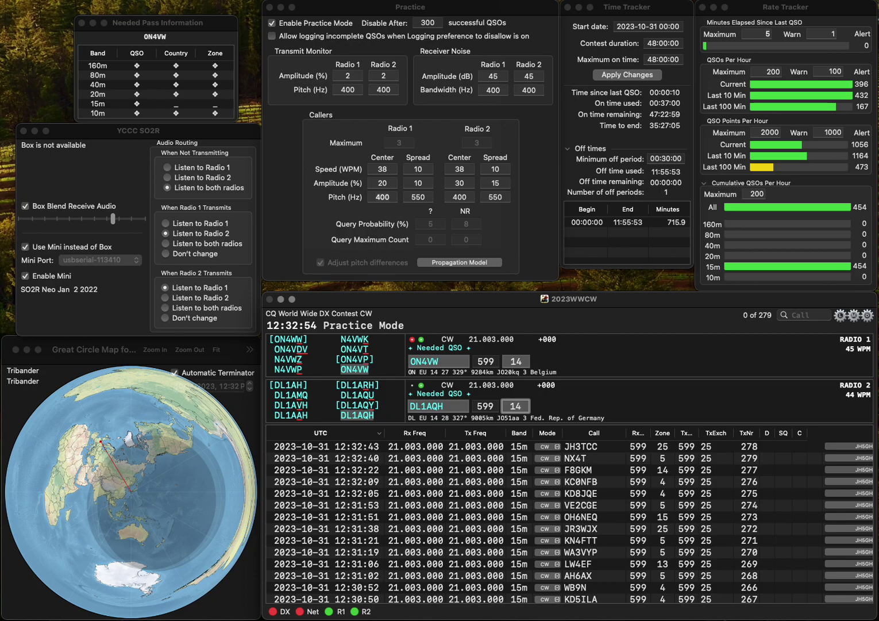
{"action": "key", "text": "Return"}
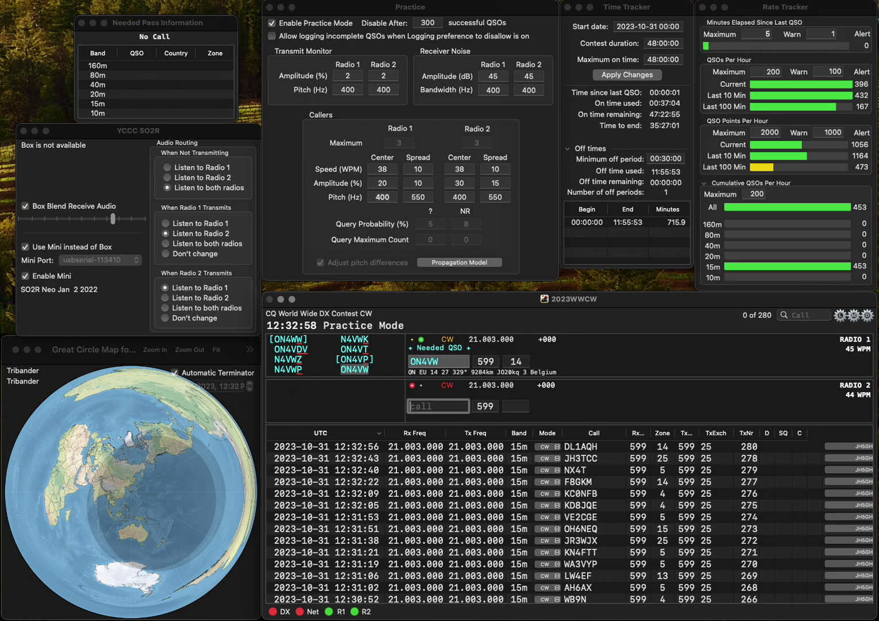
{"action": "key", "text": "Return"}
{"action": "type", "text": "E1WTG"}
{"action": "key", "text": "super+Left"}
{"action": "type", "text": "2"}
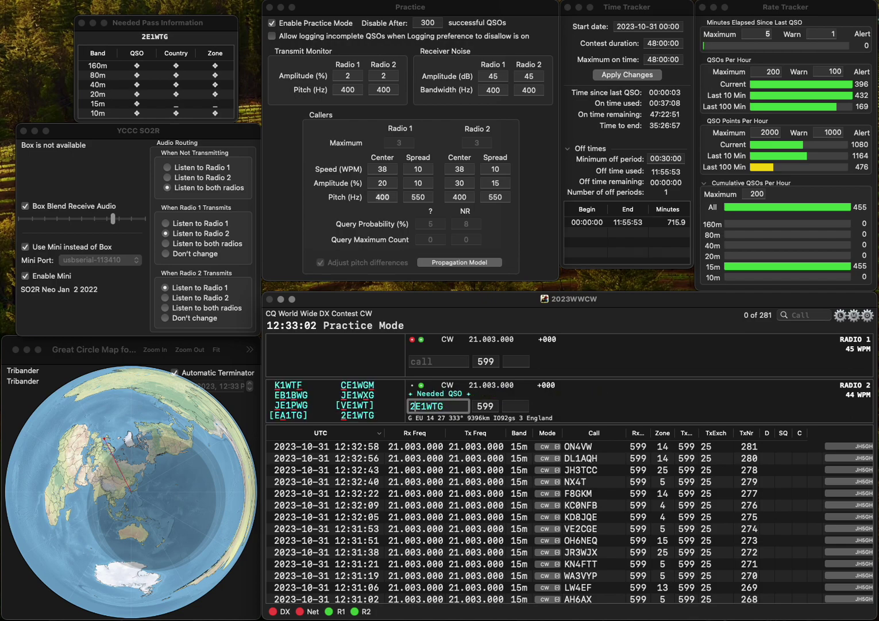
{"action": "key", "text": "Return"}
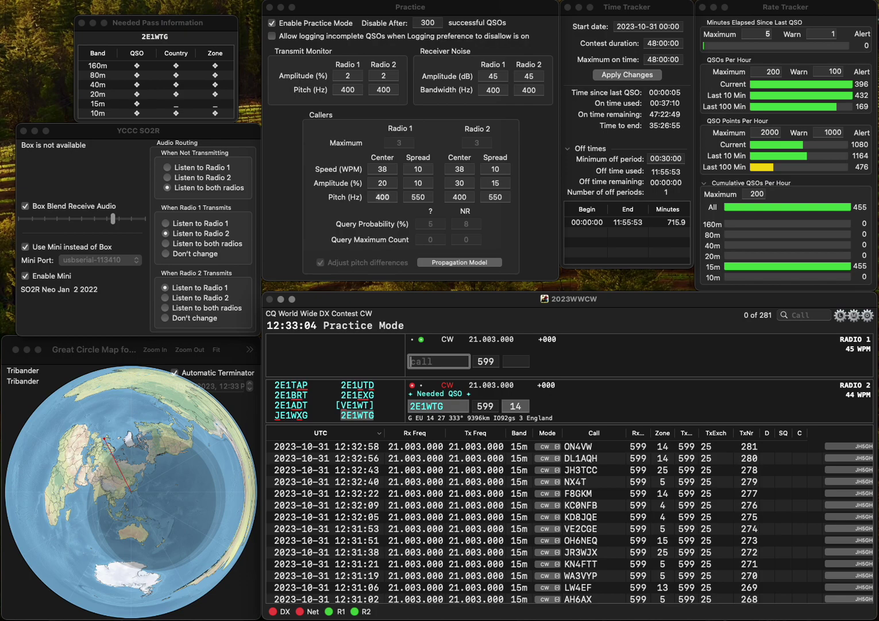
{"action": "type", "text": "K60UFL"}
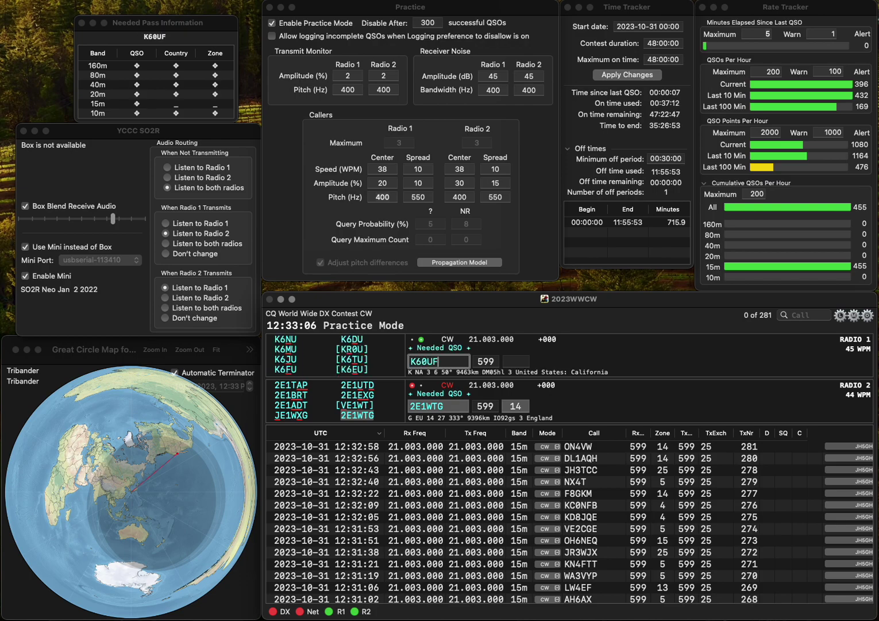
{"action": "key", "text": "super+Left"}
{"action": "key", "text": "Delete"}
{"action": "key", "text": "Delete"}
{"action": "type", "text": "KB"}
{"action": "key", "text": "Return"}
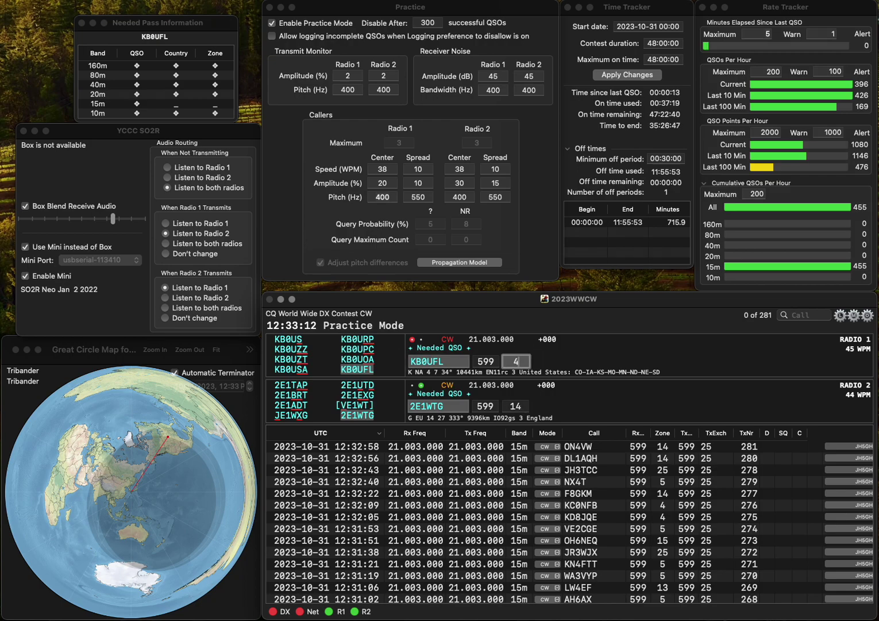
{"action": "key", "text": "Return"}
- Answer W4REM on Radio 2 and K8NQW on Radio 1, and log them with zones 5 and 4
{"action": "type", "text": "W4REM"}
{"action": "key", "text": "Return"}
{"action": "type", "text": "K8NQW"}
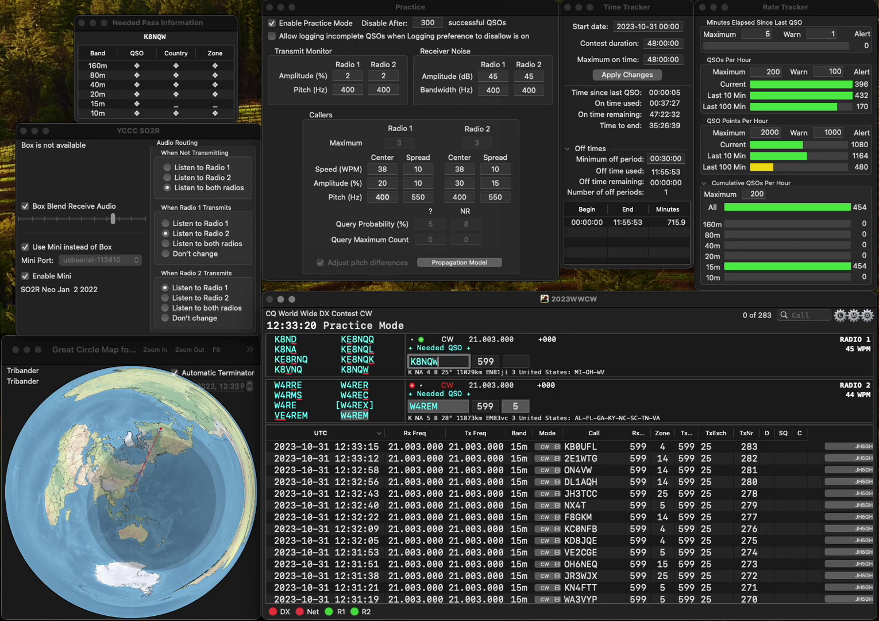
{"action": "key", "text": "Return"}
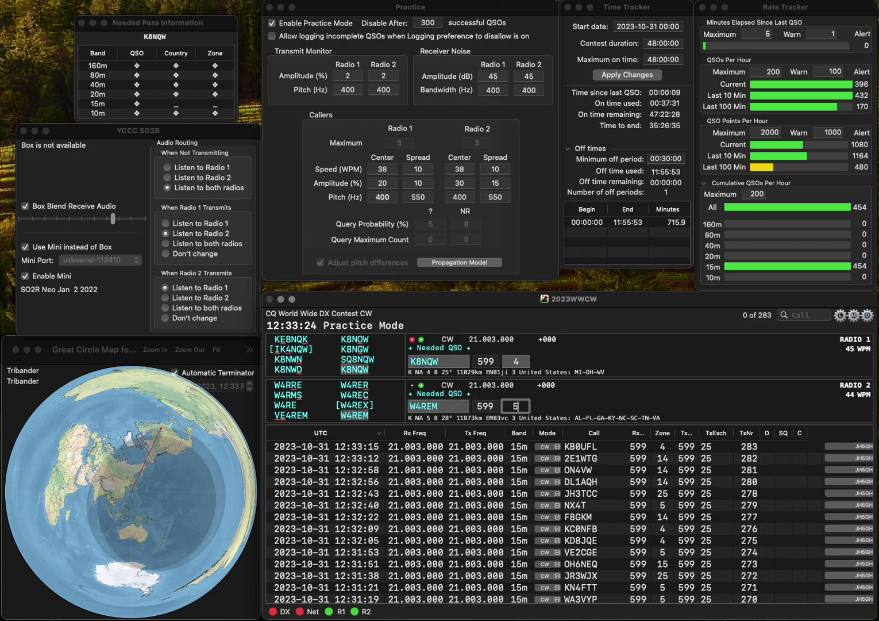
{"action": "key", "text": "Return"}
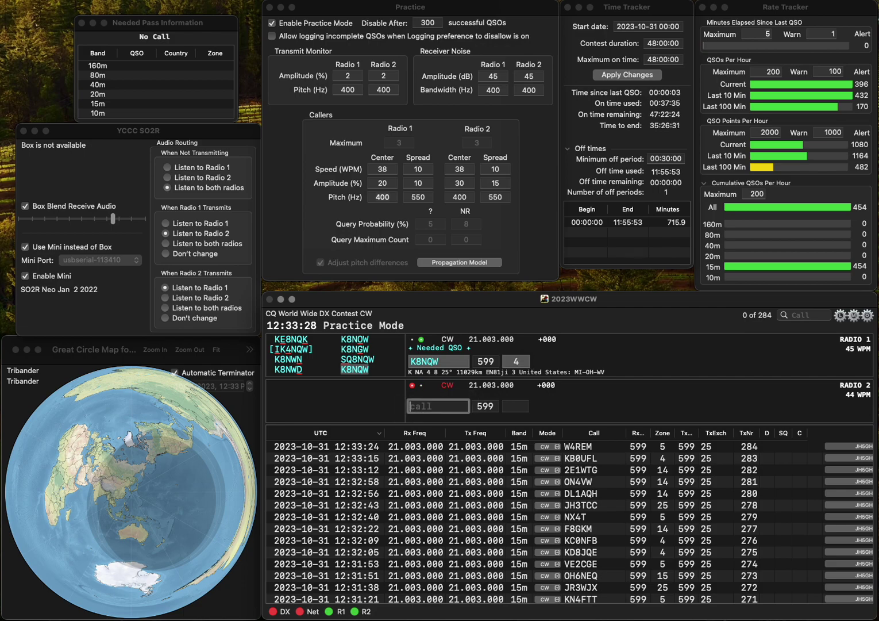
{"action": "key", "text": "Return"}
- Answer IQ1IV on Radio 2 and SP8RX/5 on Radio 1, and log both contacts with zone 15
{"action": "type", "text": "IQ1IV"}
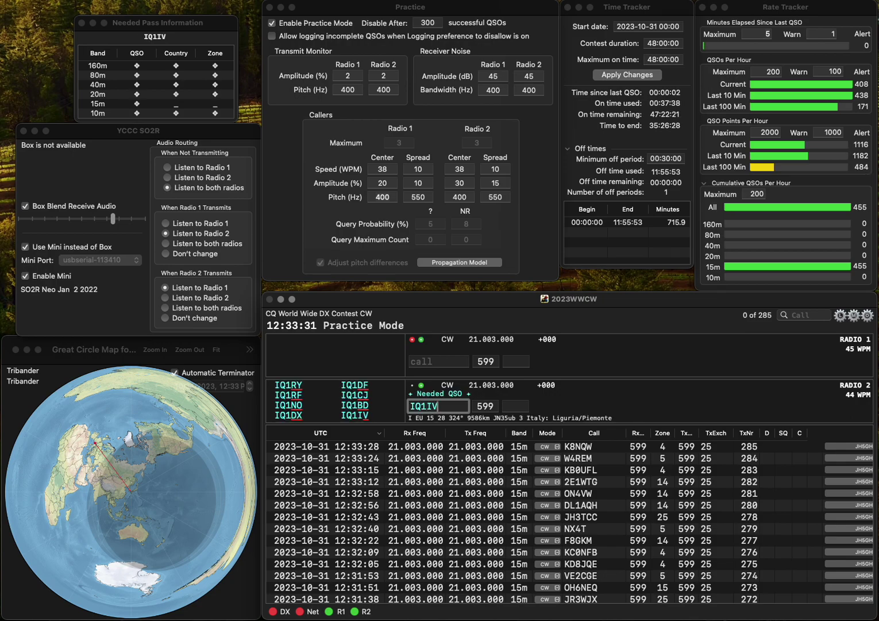
{"action": "key", "text": "Return"}
{"action": "type", "text": "SP8RK/5"}
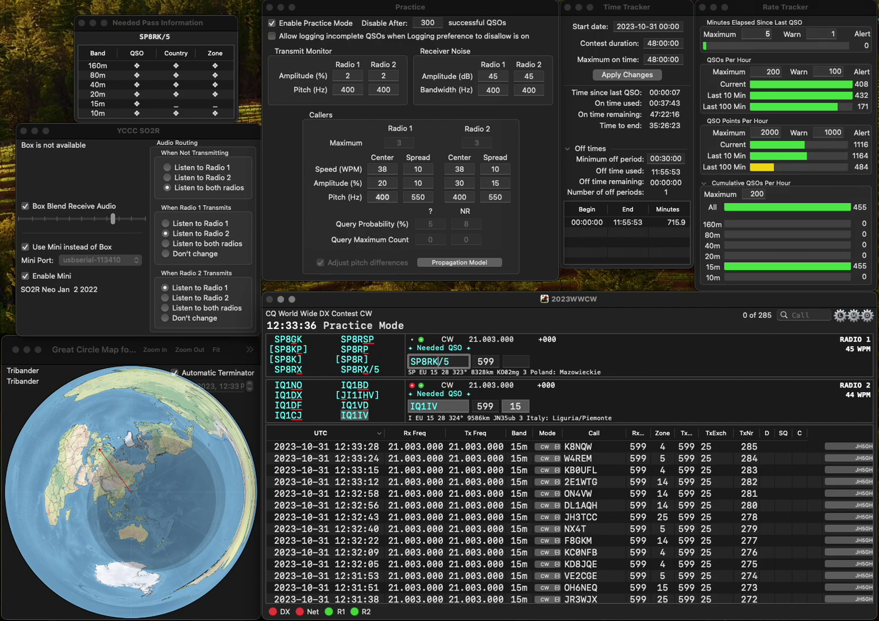
{"action": "key", "text": "BackSpace"}
{"action": "type", "text": "X"}
{"action": "key", "text": "Return"}
{"action": "key", "text": "Return"}
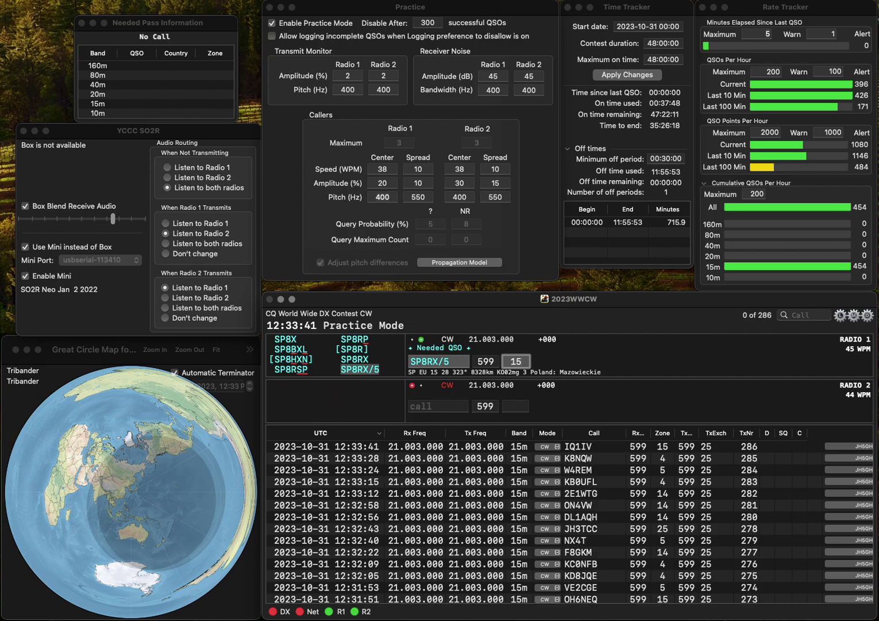
{"action": "key", "text": "Return"}
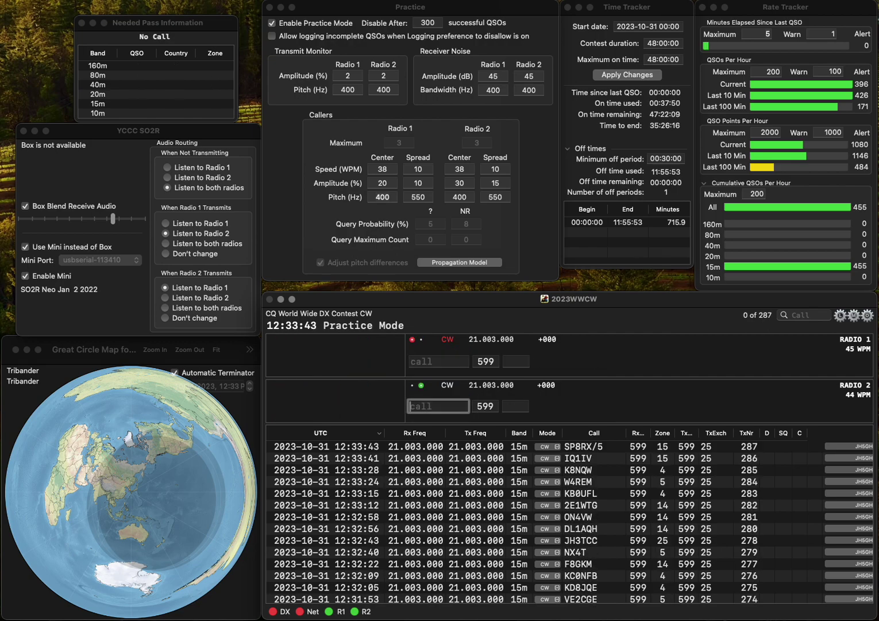
- Enter the Radio 2 caller as F4SBF and send the exchange
{"action": "type", "text": "F4SDF"}
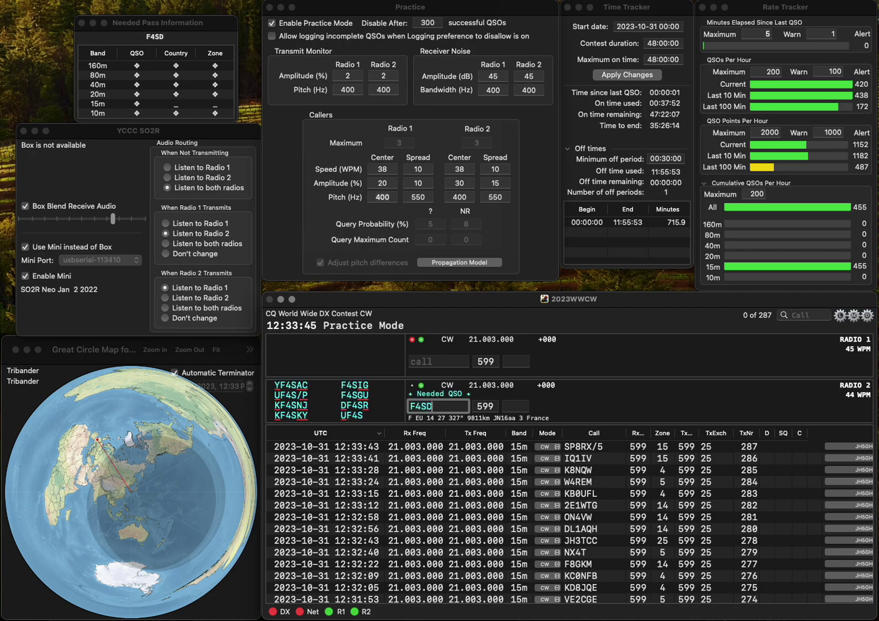
{"action": "key", "text": "BackSpace"}
{"action": "key", "text": "BackSpace"}
{"action": "type", "text": "BF"}
{"action": "key", "text": "Return"}
{"action": "type", "text": "6NXD"}
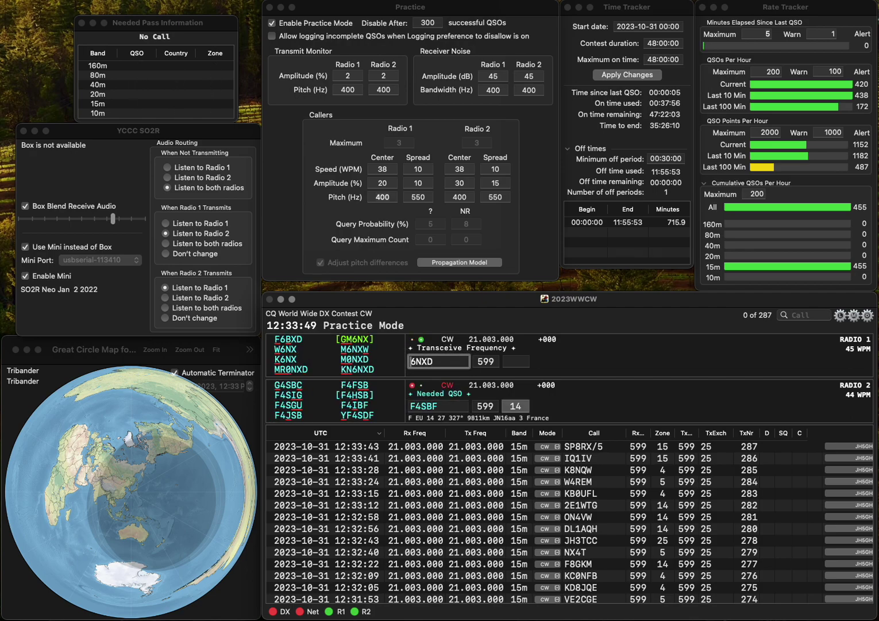
{"action": "key", "text": "super+Left"}
{"action": "type", "text": "KN6NXD"}
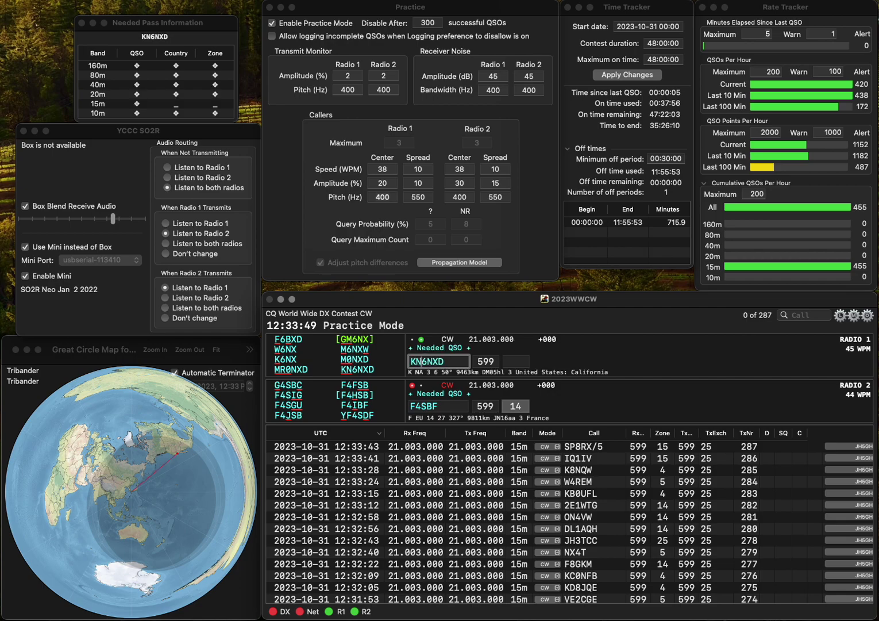
{"action": "key", "text": "Return"}
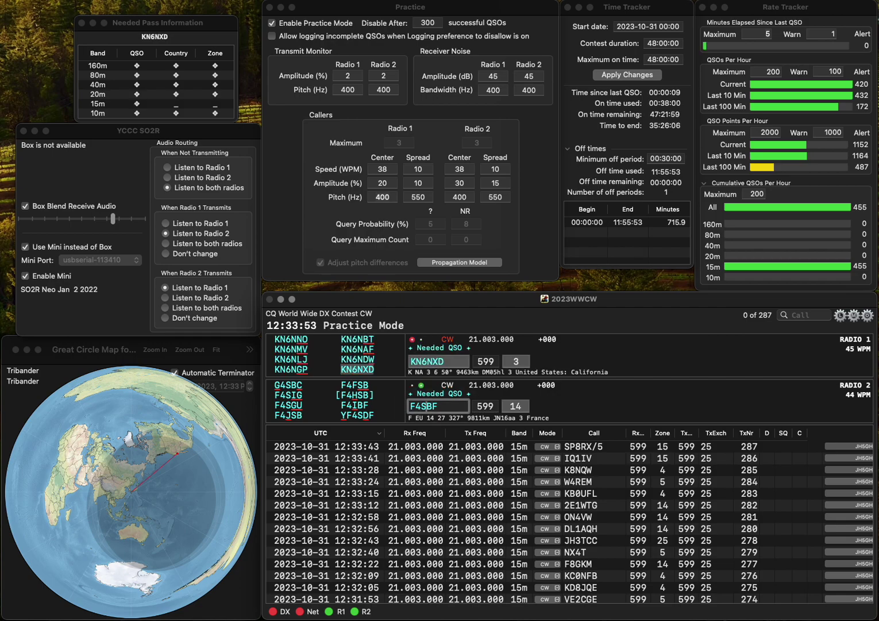
{"action": "key", "text": "BackSpace"}
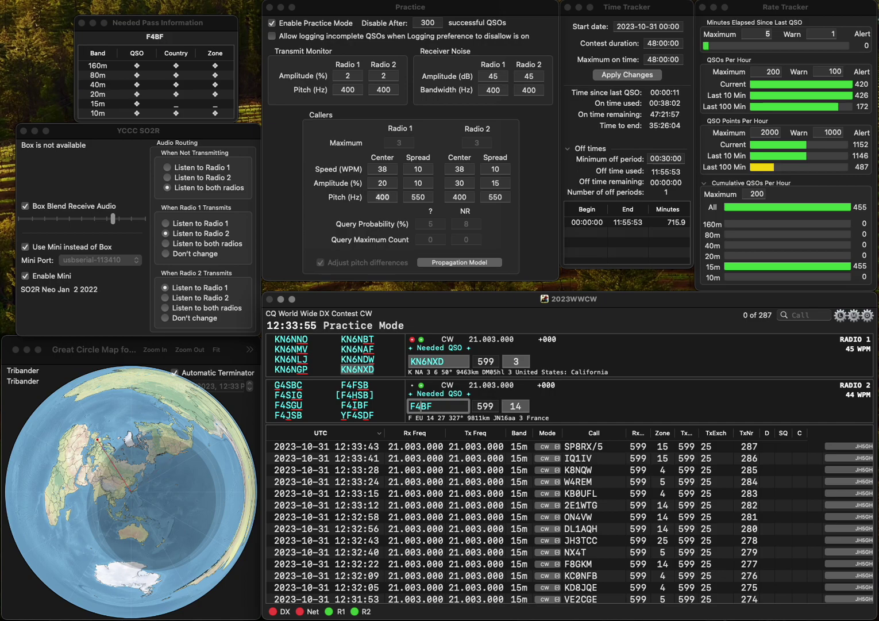
{"action": "type", "text": "I"}
{"action": "key", "text": "Return"}
{"action": "key", "text": "Return"}
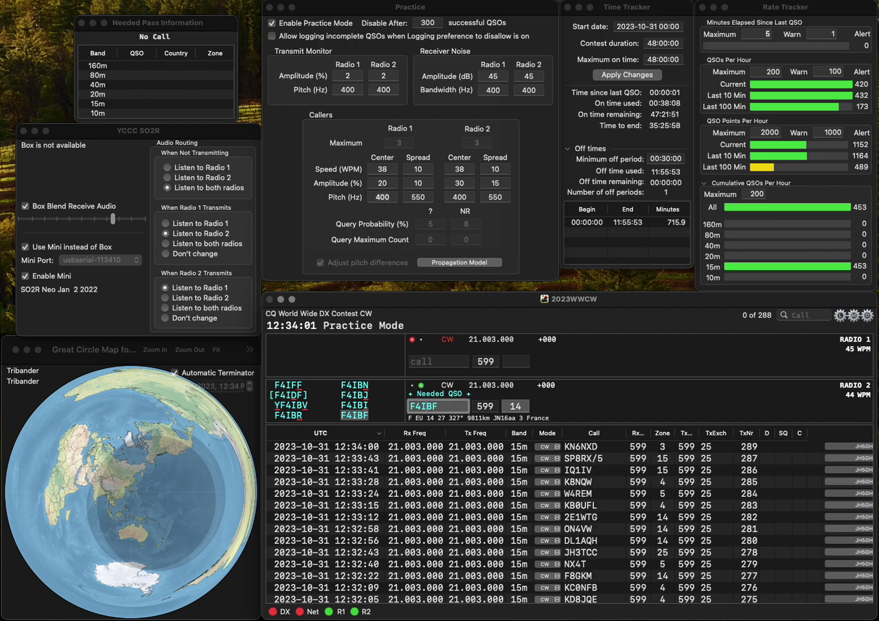
- Correct the Radio 2 call to F4SGF and send the exchange again
{"action": "key", "text": "BackSpace"}
{"action": "type", "text": "G"}
{"action": "key", "text": "Left"}
{"action": "key", "text": "BackSpace"}
{"action": "type", "text": "S"}
{"action": "key", "text": "Return"}
{"action": "key", "text": "Down"}
{"action": "key", "text": "Return"}
{"action": "type", "text": "OH"}
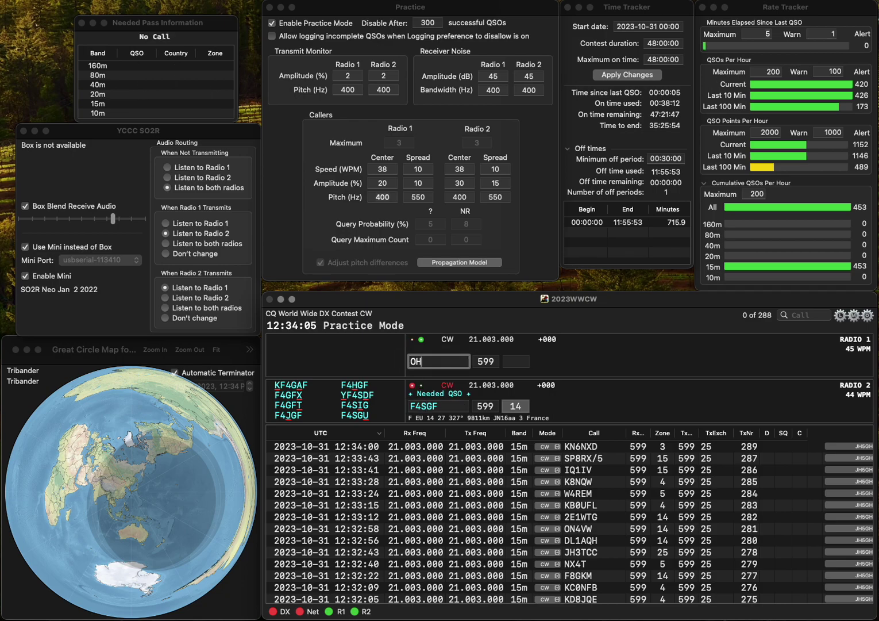
{"action": "type", "text": "6BA"}
{"action": "key", "text": "Return"}
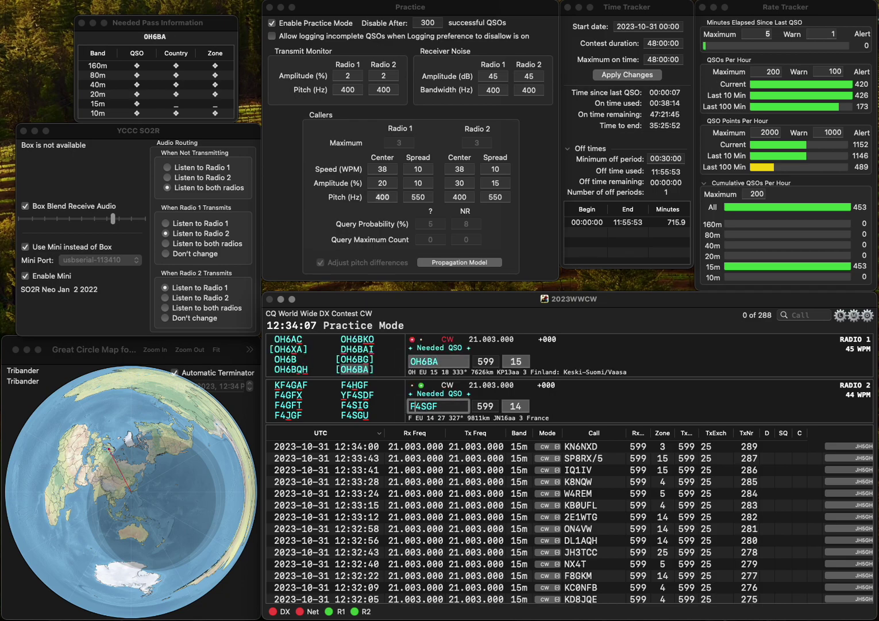
{"action": "key", "text": "BackSpace"}
{"action": "type", "text": "H"}
{"action": "key", "text": "Return"}
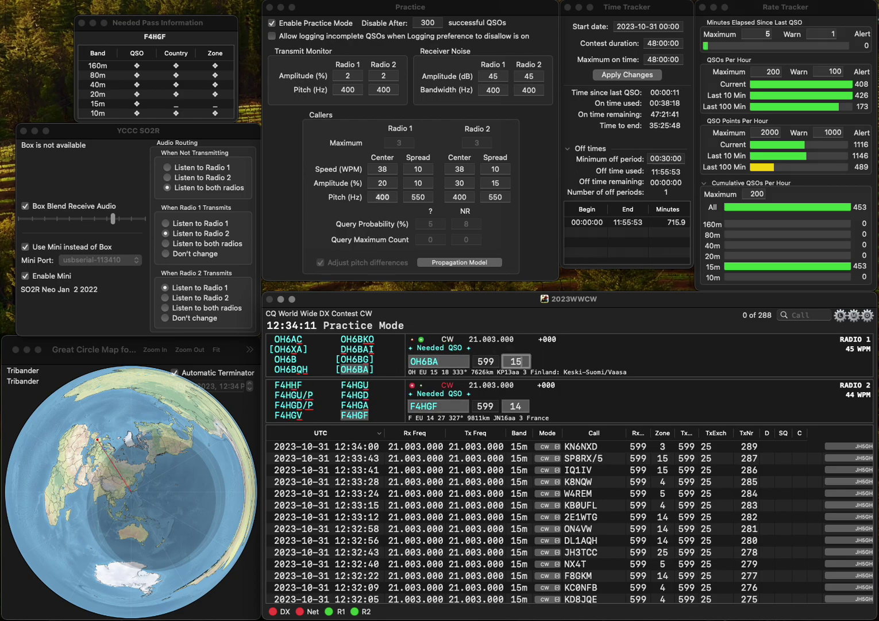
{"action": "key", "text": "Return"}
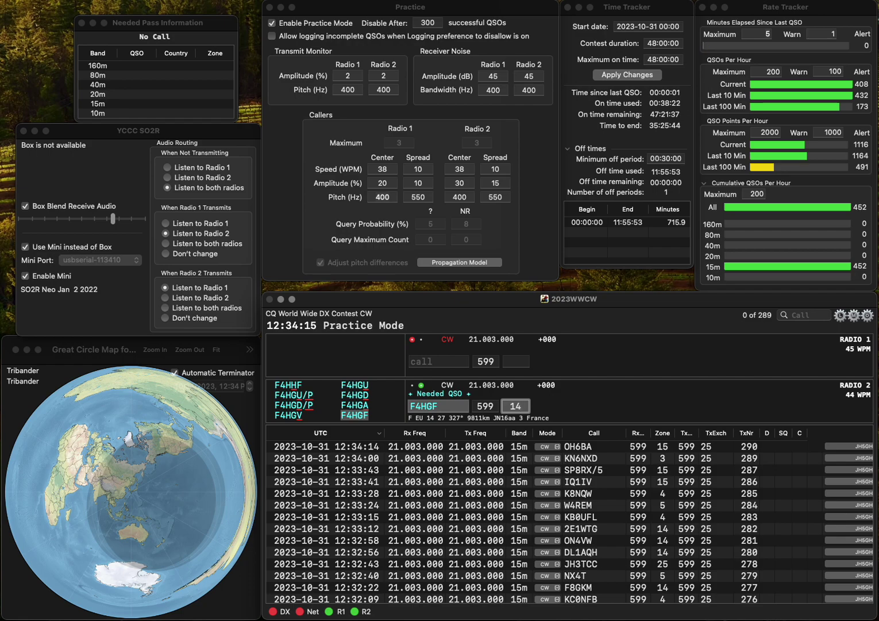
{"action": "key", "text": "Return"}
{"action": "type", "text": "K1EC"}
{"action": "key", "text": "Return"}
{"action": "type", "text": "W"}
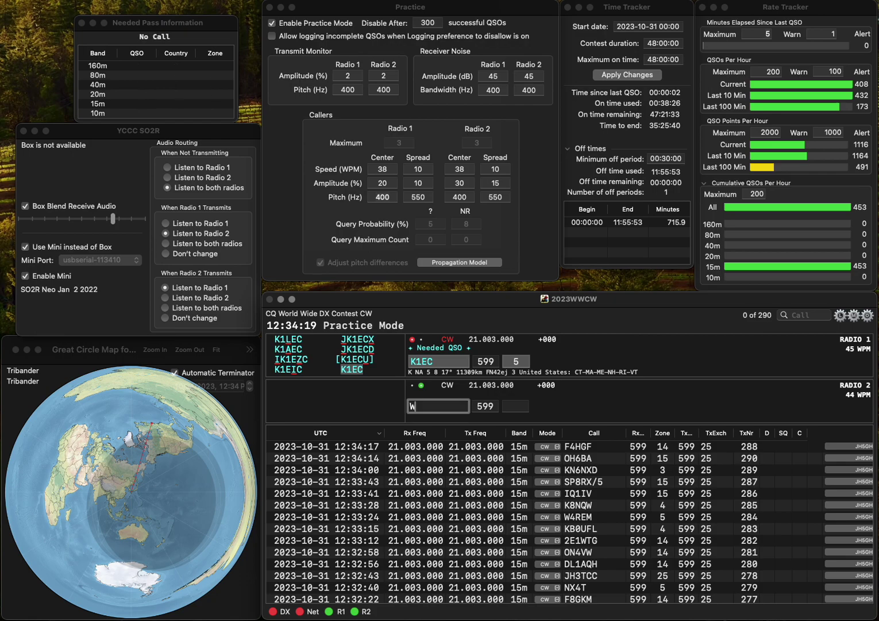
{"action": "type", "text": "4SYB"}
{"action": "key", "text": "Return"}
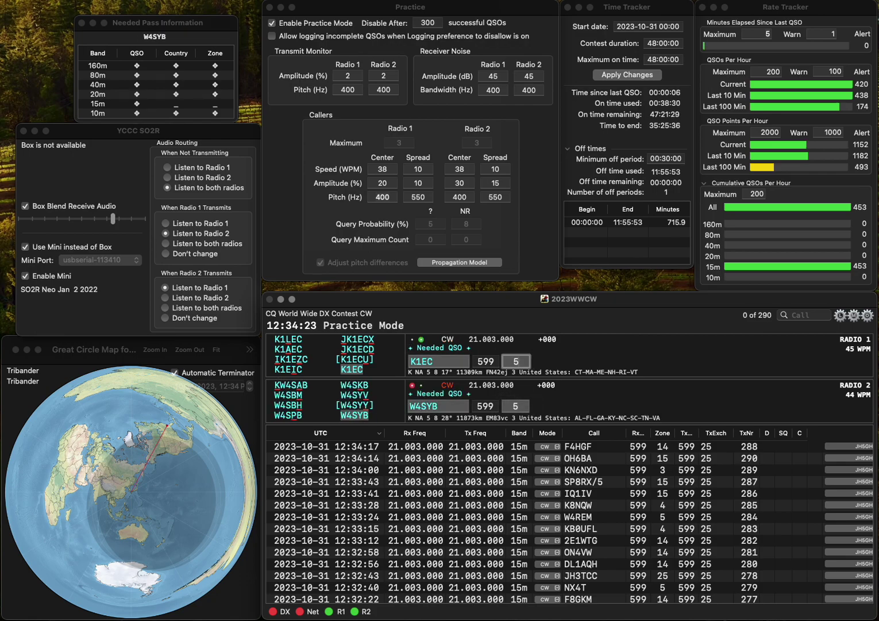
{"action": "key", "text": "Return"}
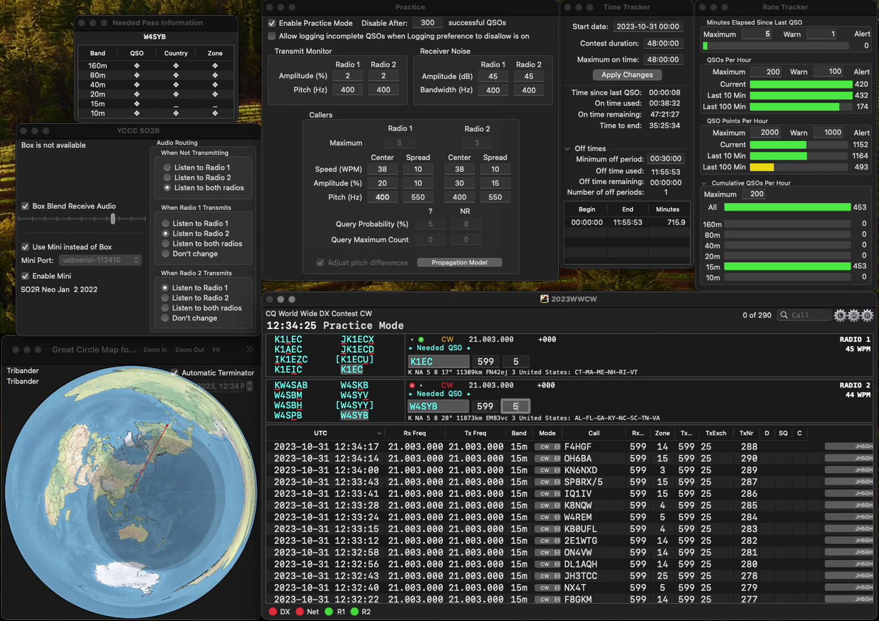
{"action": "key", "text": "Return"}
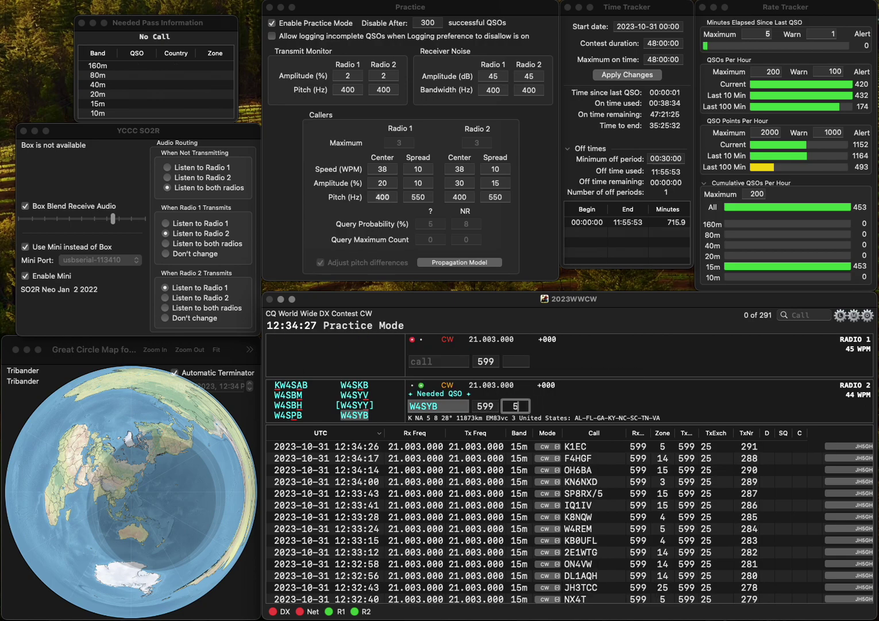
{"action": "type", "text": "N4"}
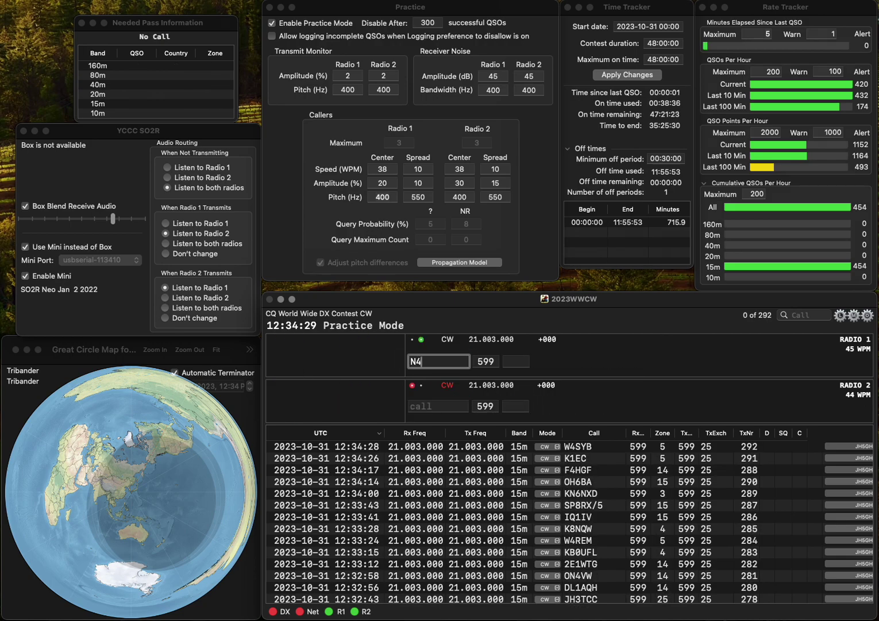
{"action": "type", "text": "GEB"}
{"action": "key", "text": "Return"}
{"action": "type", "text": "WI2N"}
{"action": "key", "text": "Left"}
{"action": "key", "text": "Left"}
{"action": "key", "text": "Left"}
{"action": "key", "text": "BackSpace"}
{"action": "type", "text": "A"}
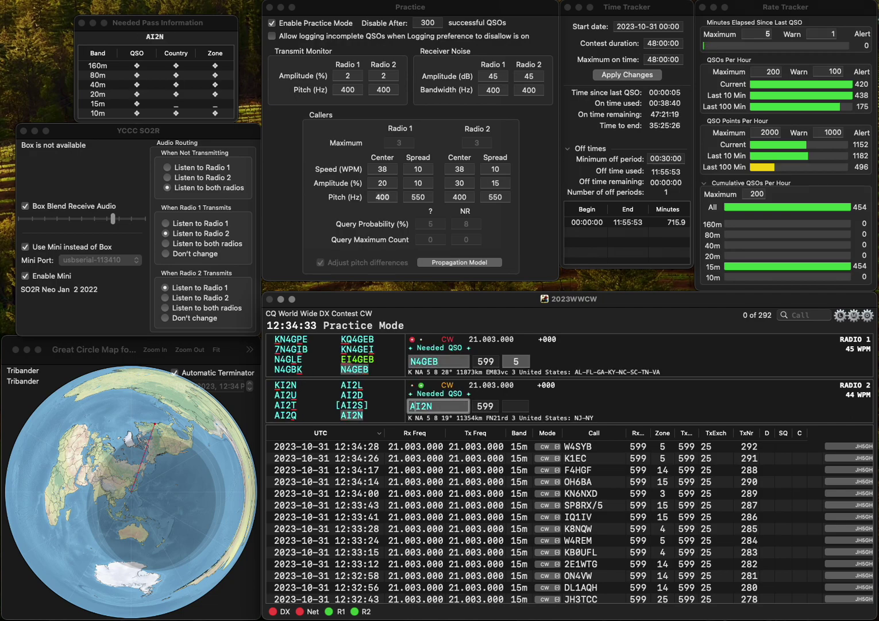
{"action": "key", "text": "Return"}
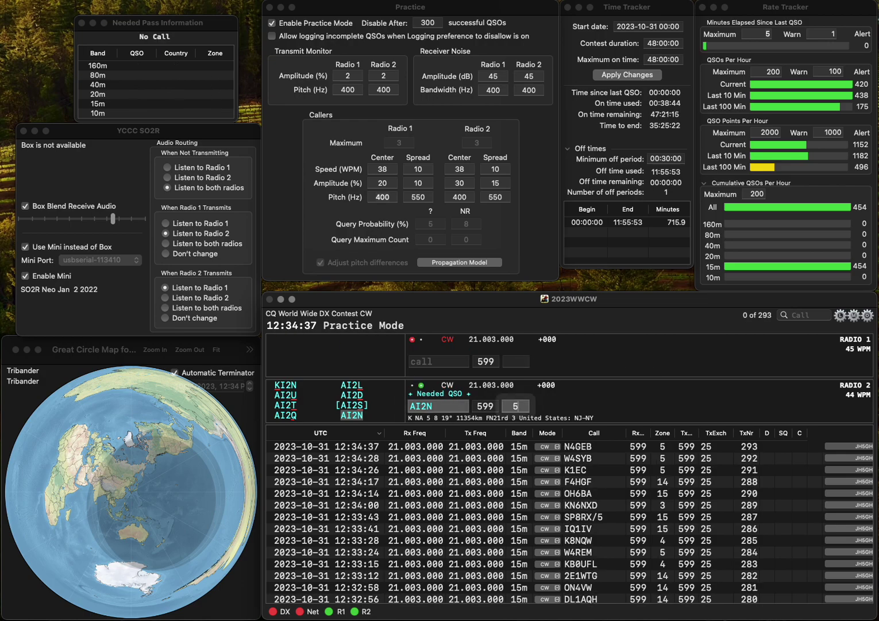
{"action": "key", "text": "Return"}
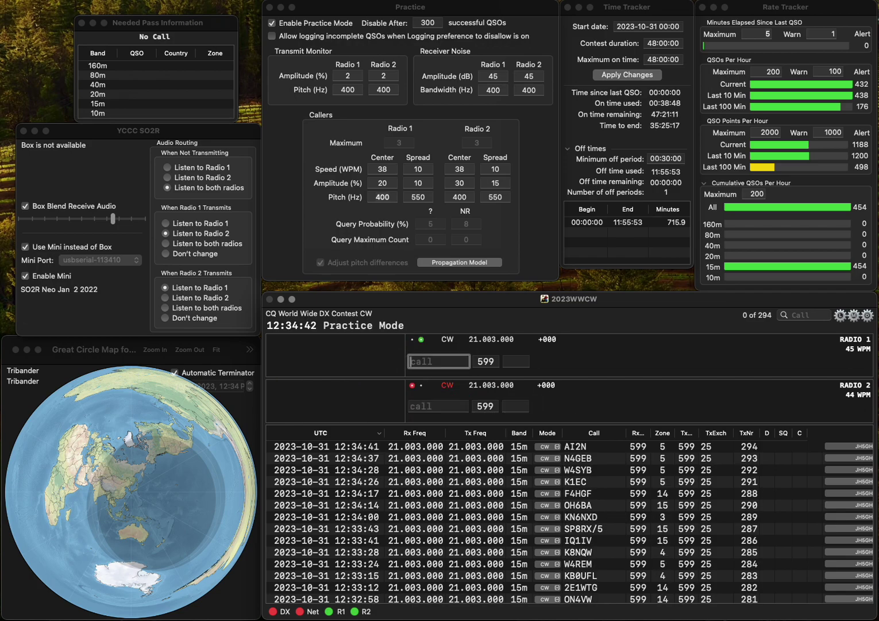
- Answer A2LKV on Radio 1 and KA3GIK on Radio 2, sending the exchange to each
{"action": "type", "text": "A2LKV"}
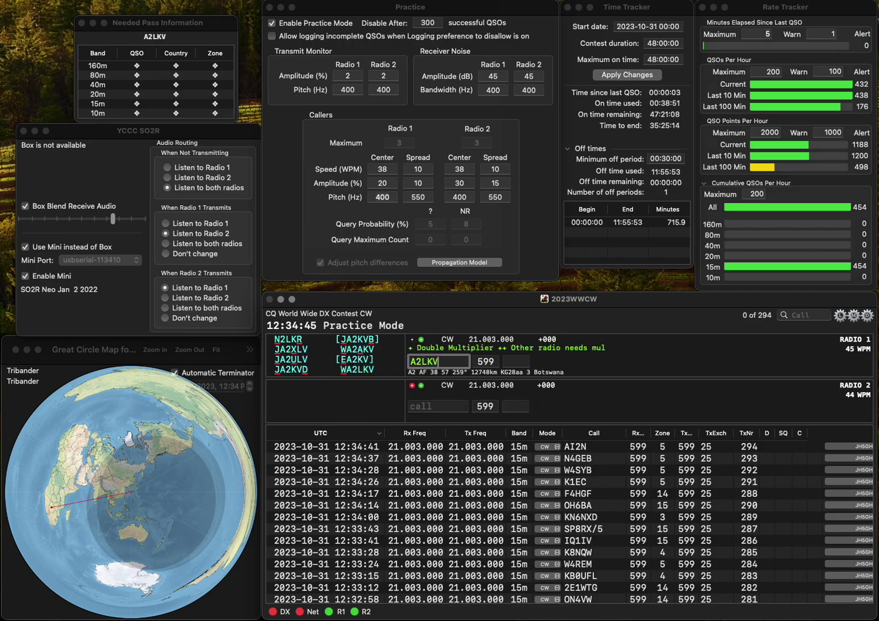
{"action": "key", "text": "Return"}
{"action": "type", "text": "KA3GIK"}
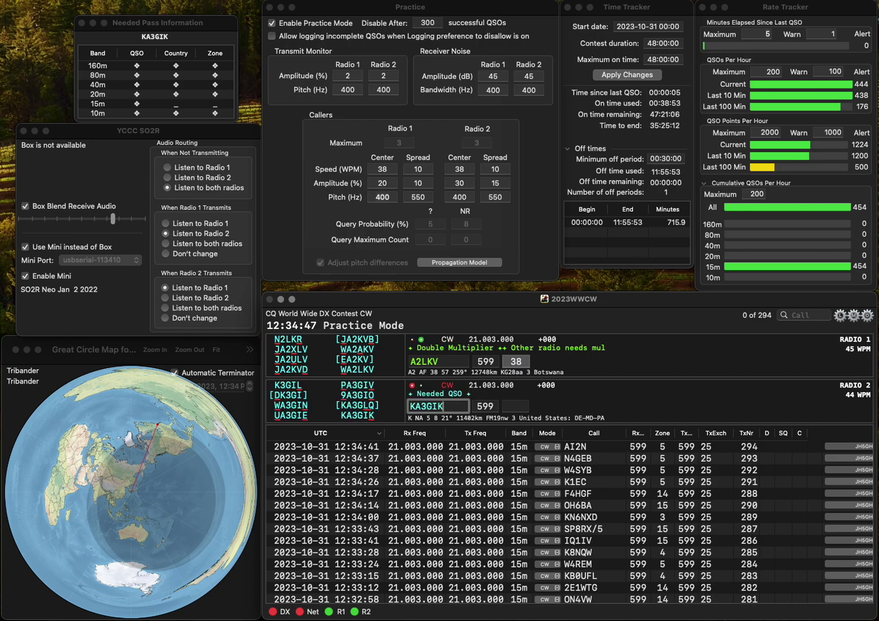
{"action": "key", "text": "Return"}
{"action": "type", "text": "2L"}
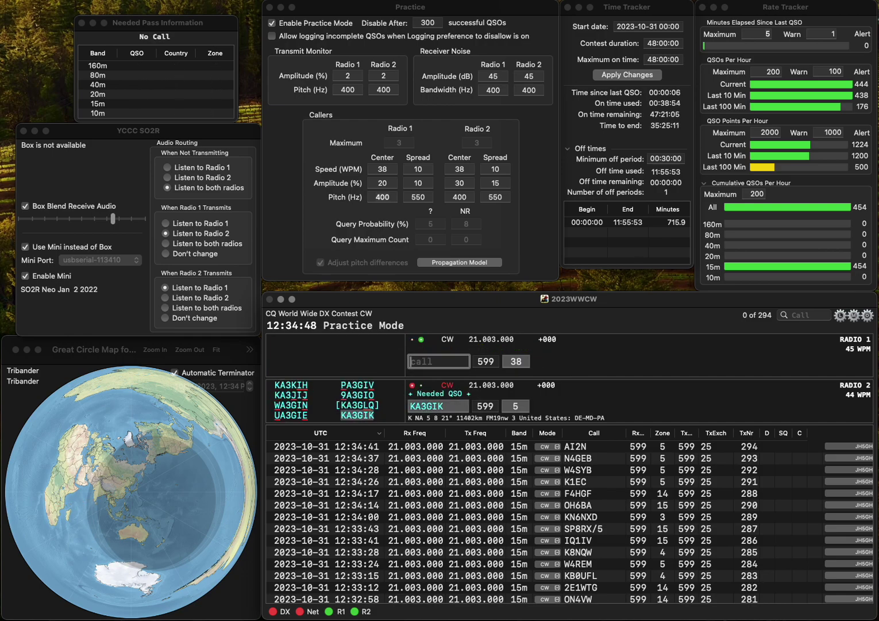
{"action": "type", "text": "KV"}
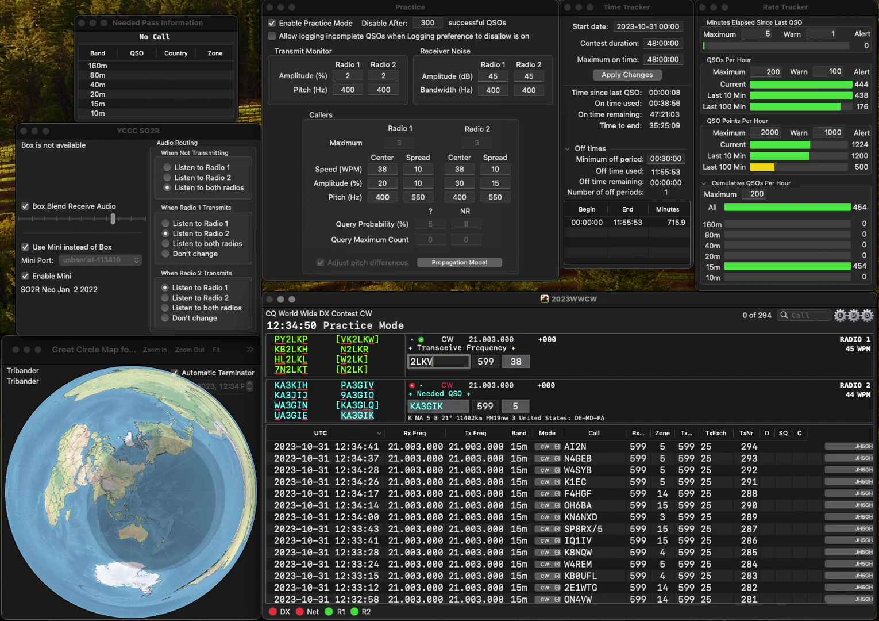
{"action": "key", "text": "Home"}
{"action": "type", "text": "WA"}
{"action": "key", "text": "Return"}
- Log KA3GIK on Radio 2 and WA2LKV on Radio 1, both with zone 5
{"action": "key", "text": "Tab"}
{"action": "key", "text": "Return"}
{"action": "key", "text": "Tab"}
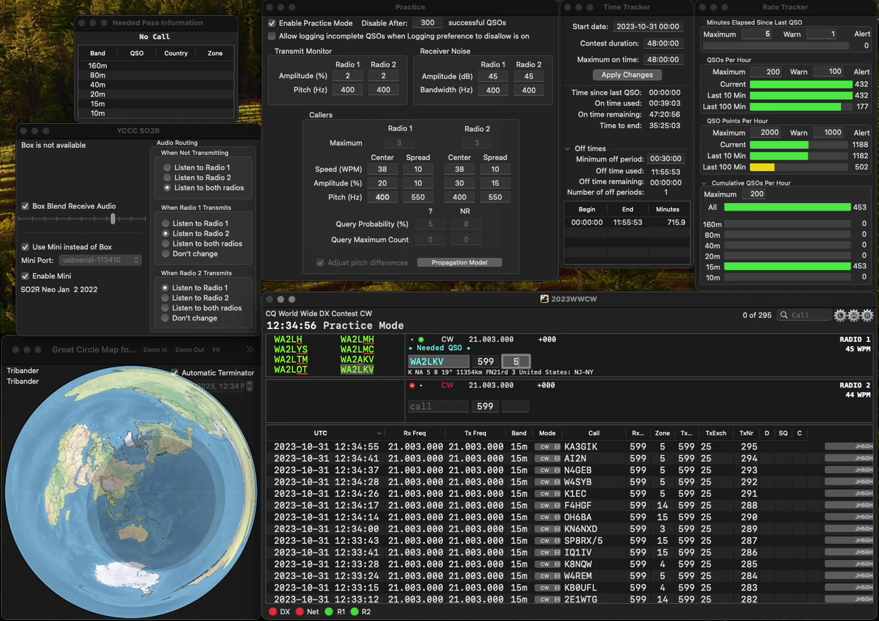
{"action": "key", "text": "Return"}
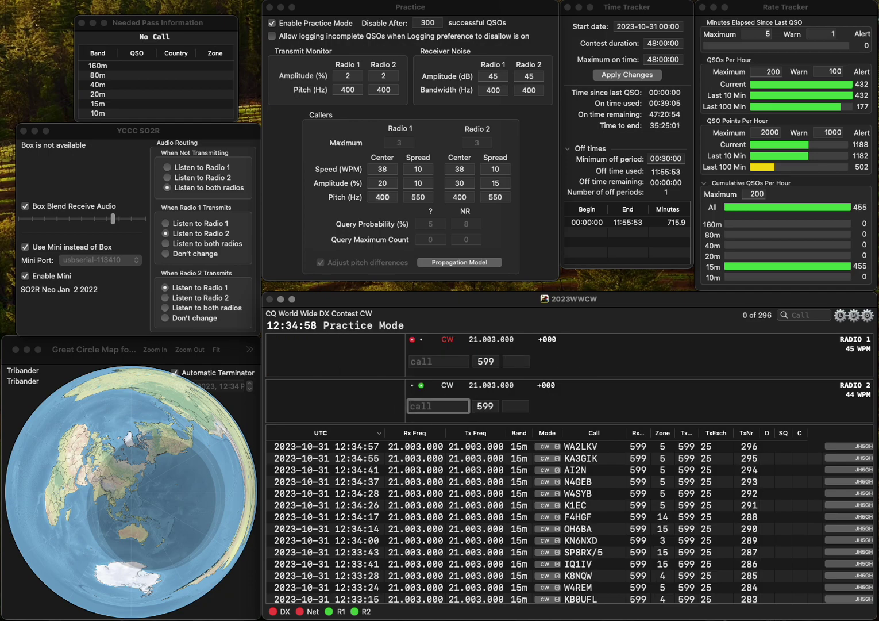
{"action": "type", "text": "PIAAG"}
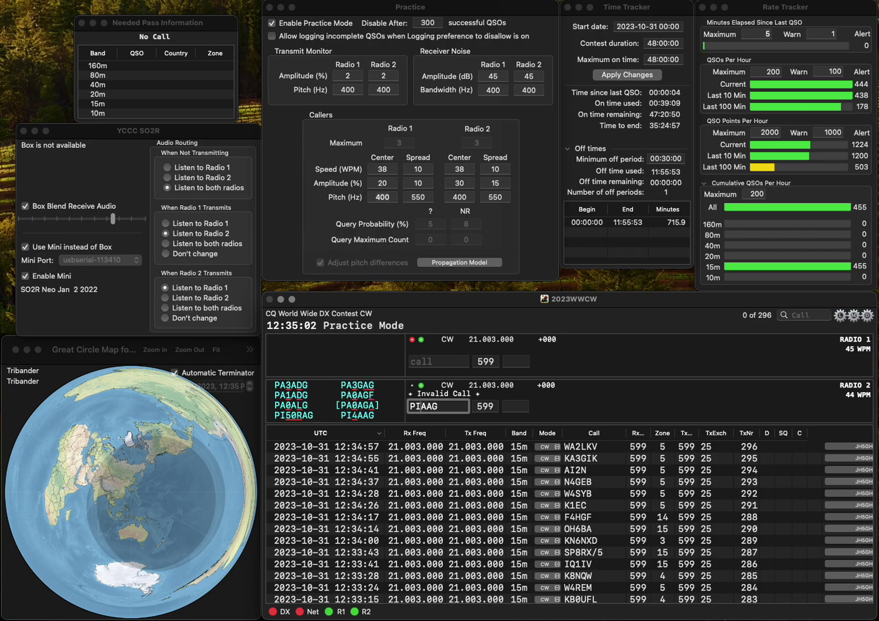
{"action": "type", "text": "4"}
{"action": "key", "text": "Return"}
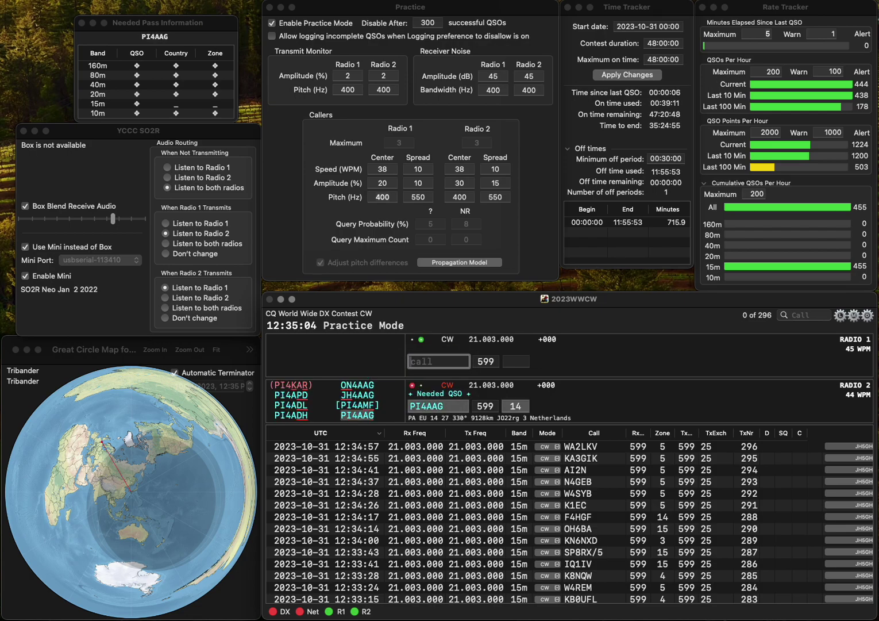
{"action": "type", "text": "PD2D"}
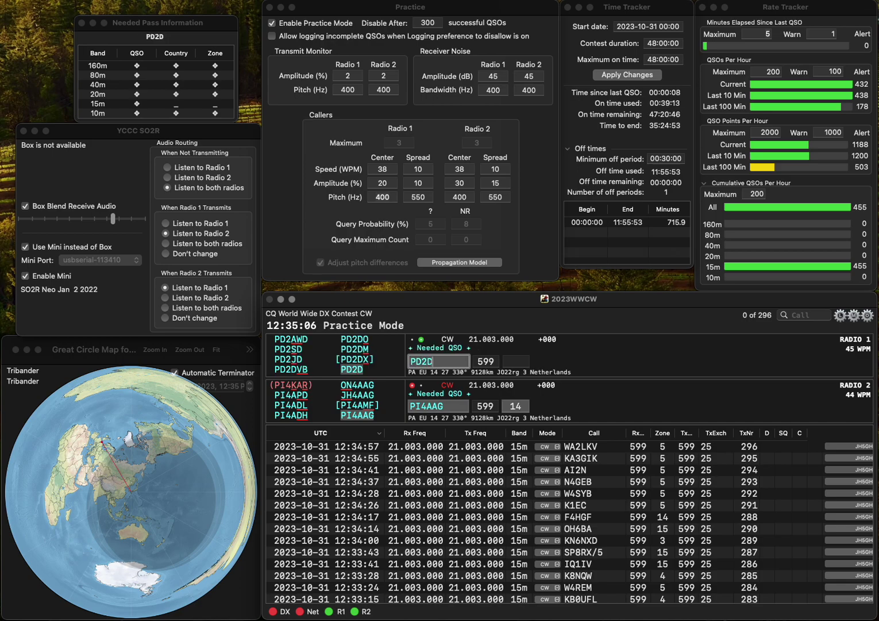
{"action": "key", "text": "Return"}
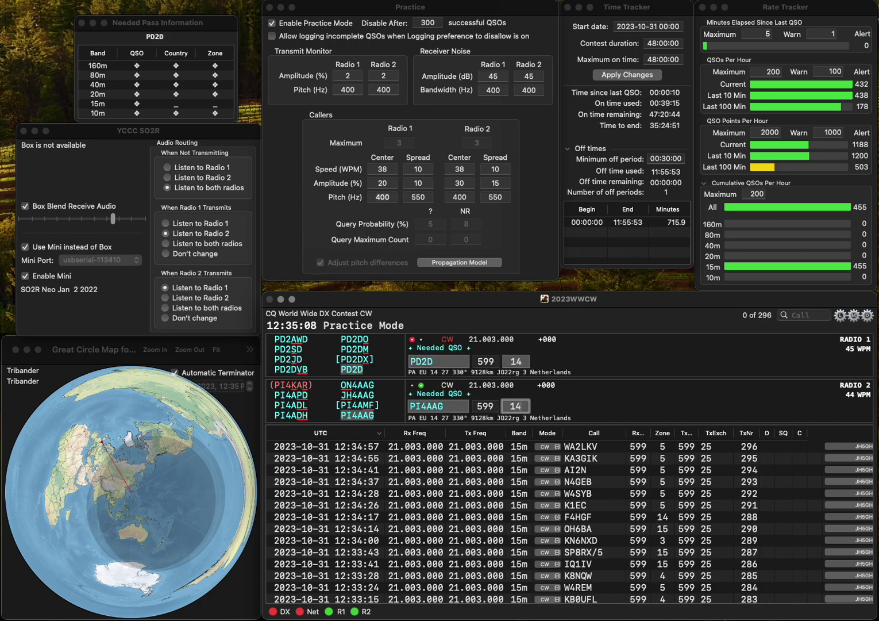
{"action": "key", "text": "Return"}
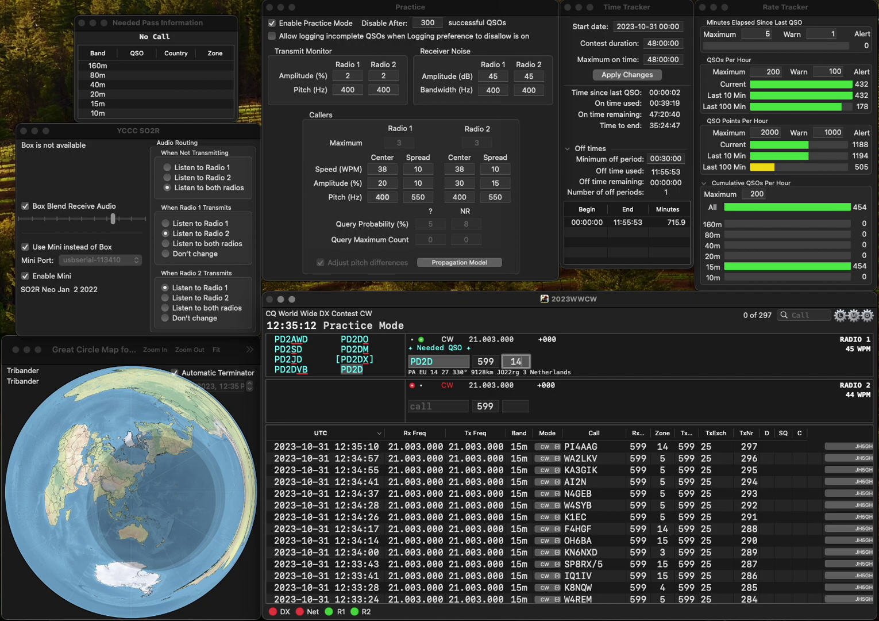
{"action": "key", "text": "Return"}
{"action": "type", "text": "RA3RCL"}
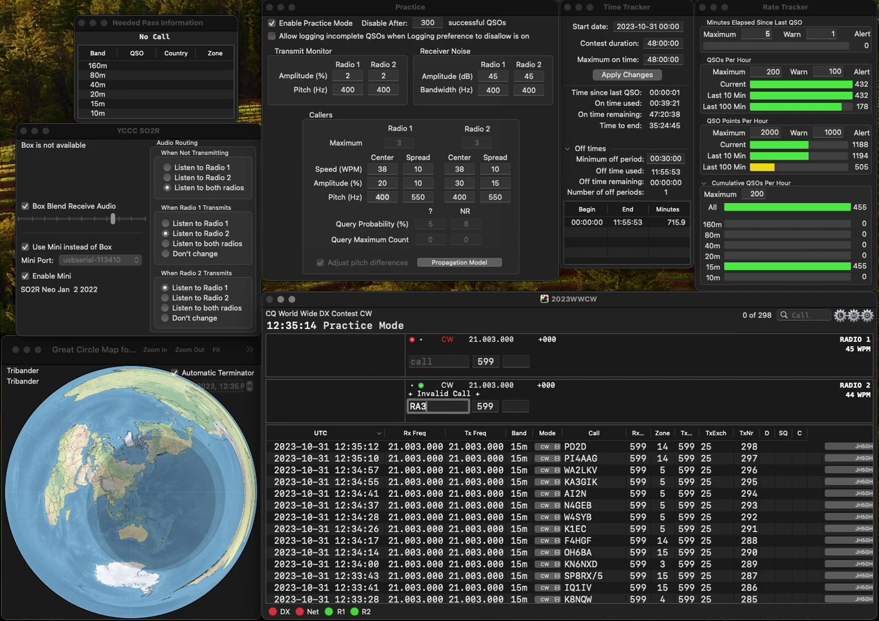
{"action": "key", "text": "Return"}
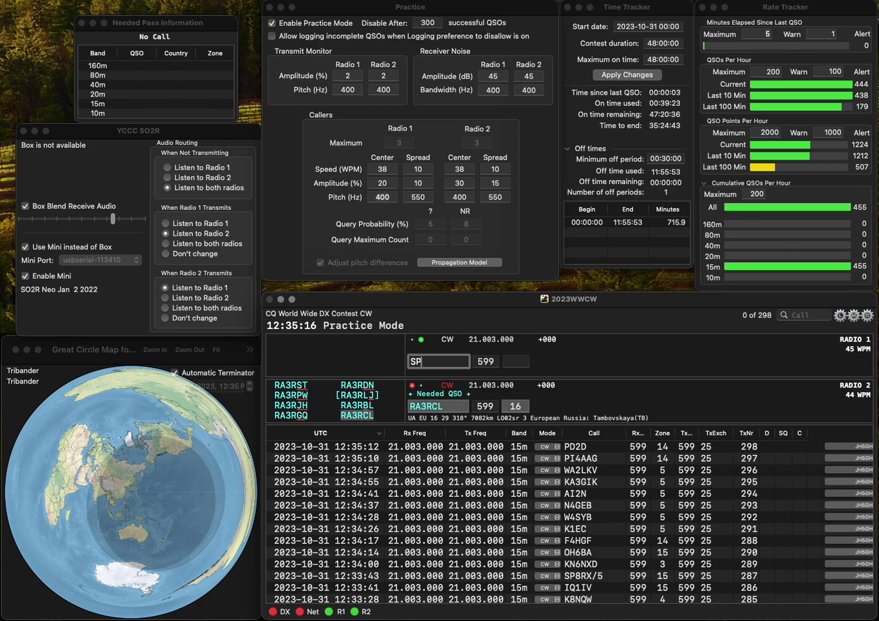
{"action": "type", "text": "SP3GA"}
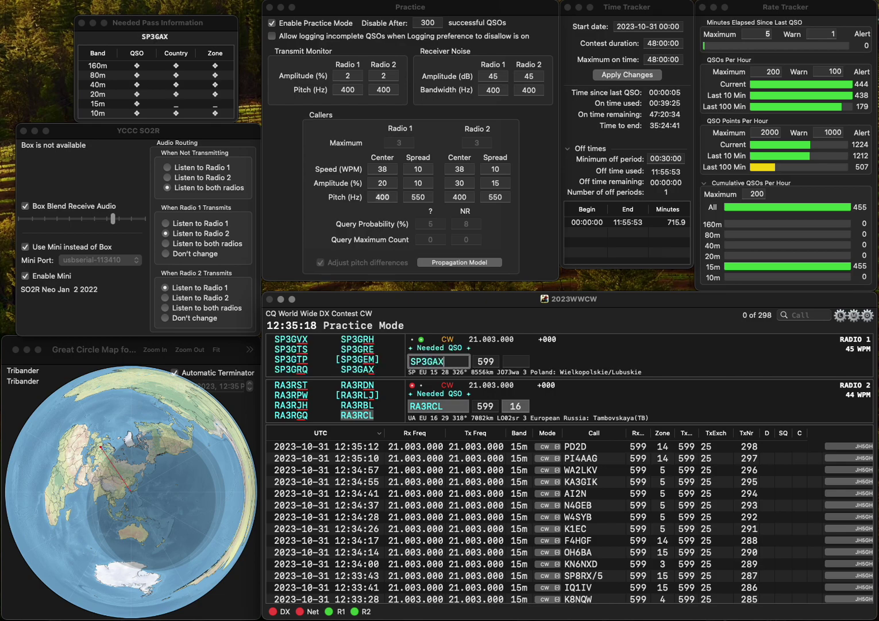
{"action": "type", "text": "X"}
{"action": "key", "text": "Return"}
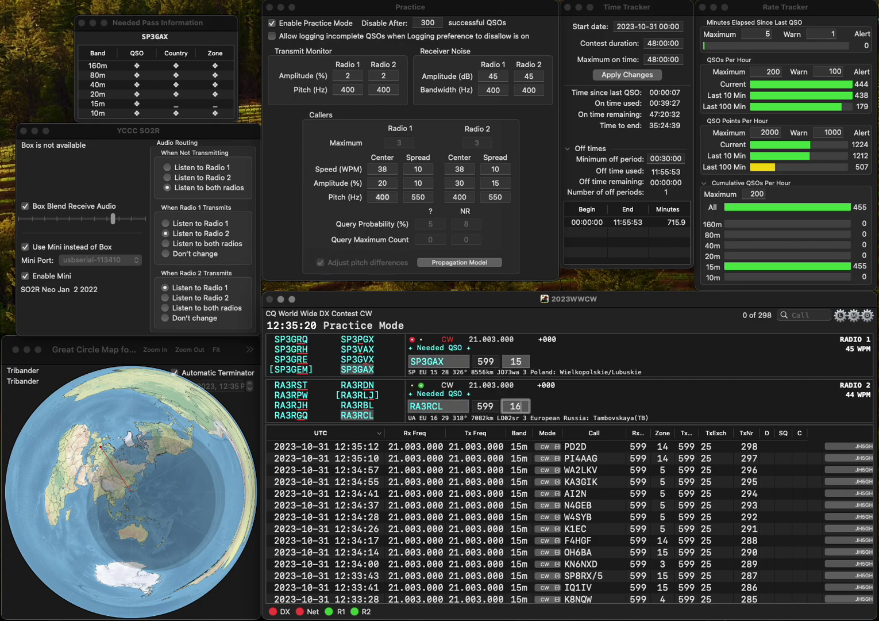
{"action": "key", "text": "Return"}
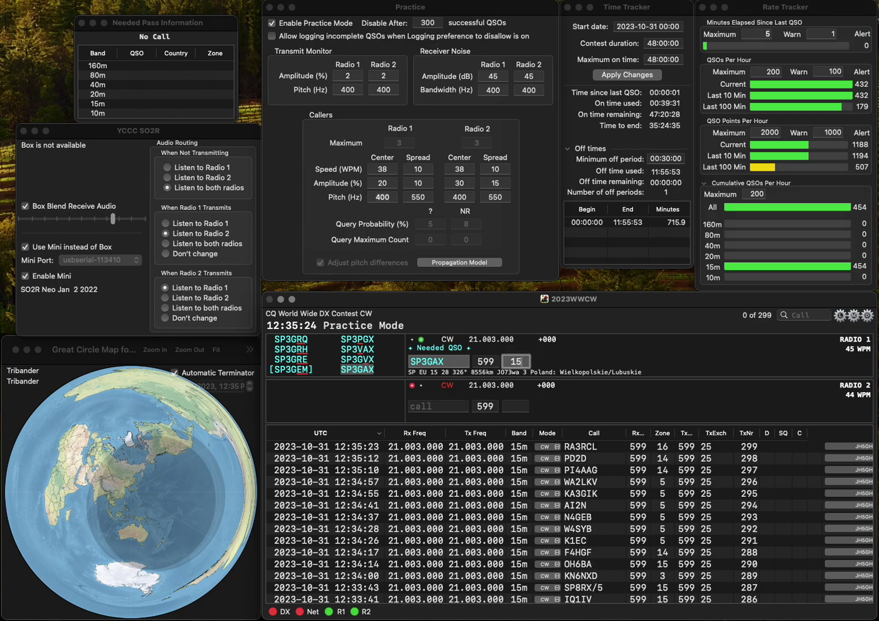
{"action": "key", "text": "Return"}
- Begin entering the next Radio 2 caller's call with K
{"action": "type", "text": "K"}
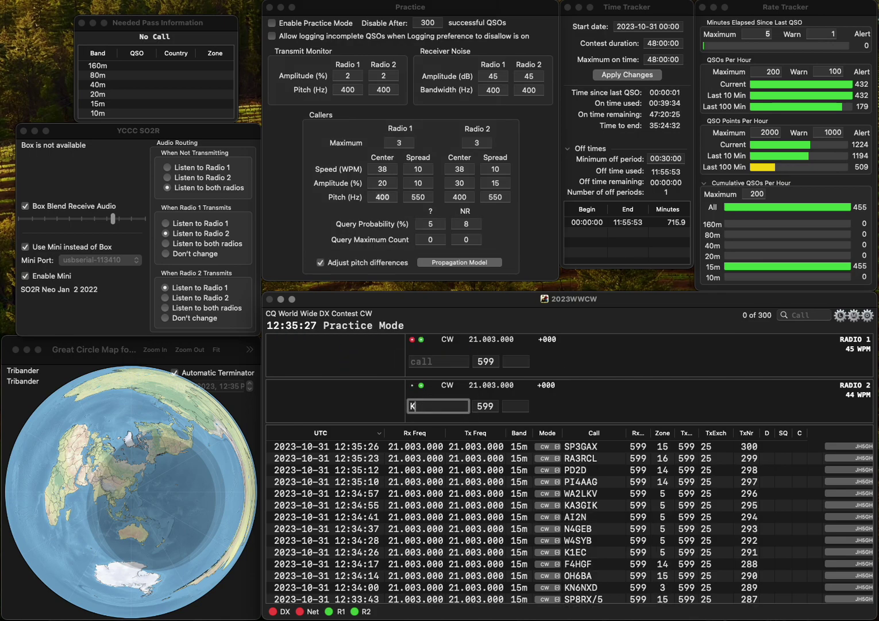